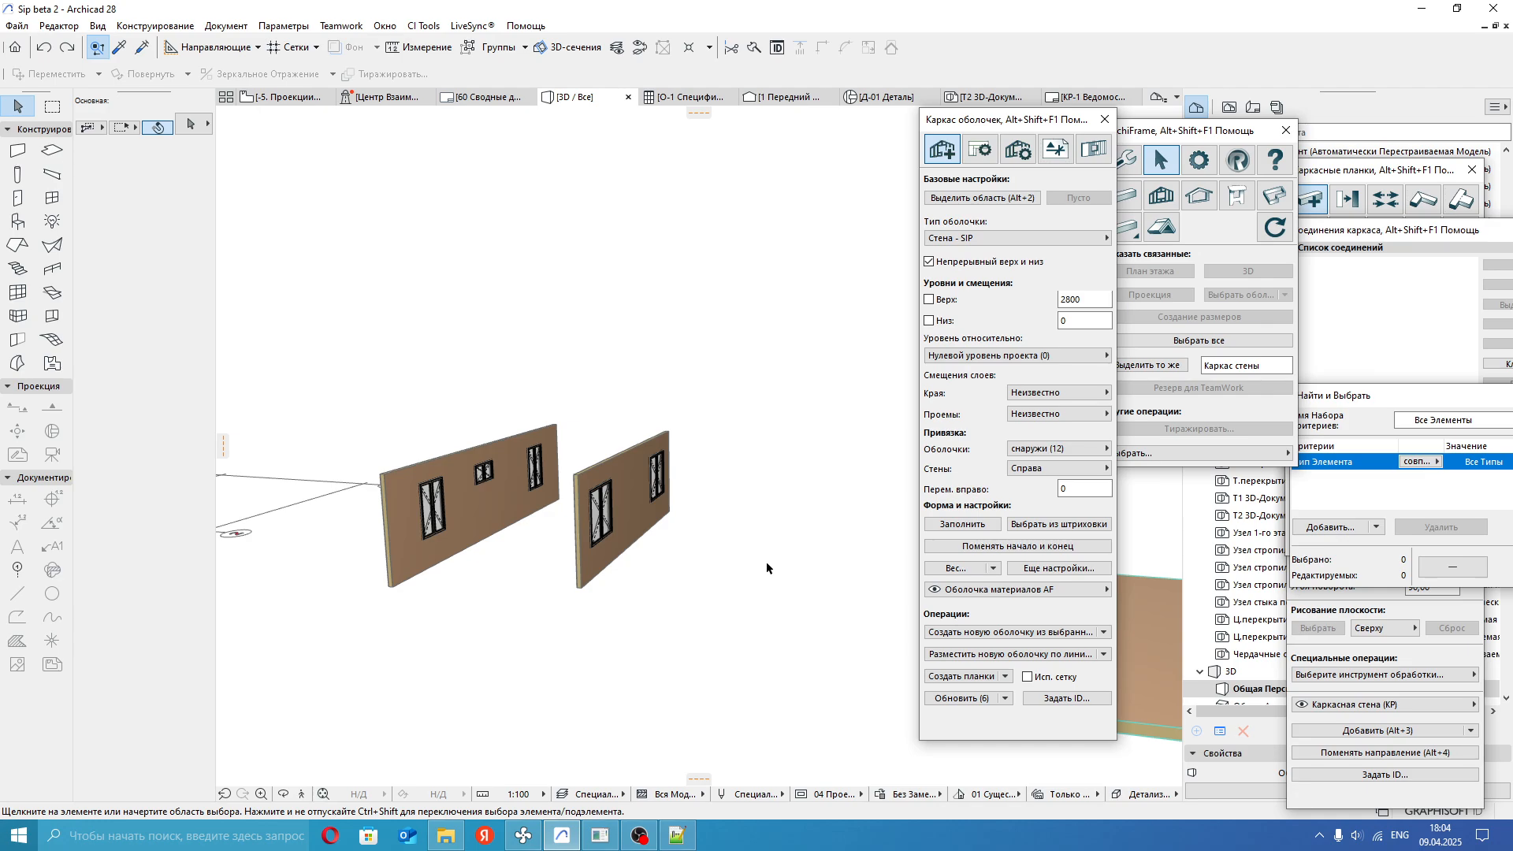
# Create a new Стена - SIP shell from the three-window wall and generate its planks.
pyautogui.moveTo(712, 568); pyautogui.dragTo(741, 575, button='middle')
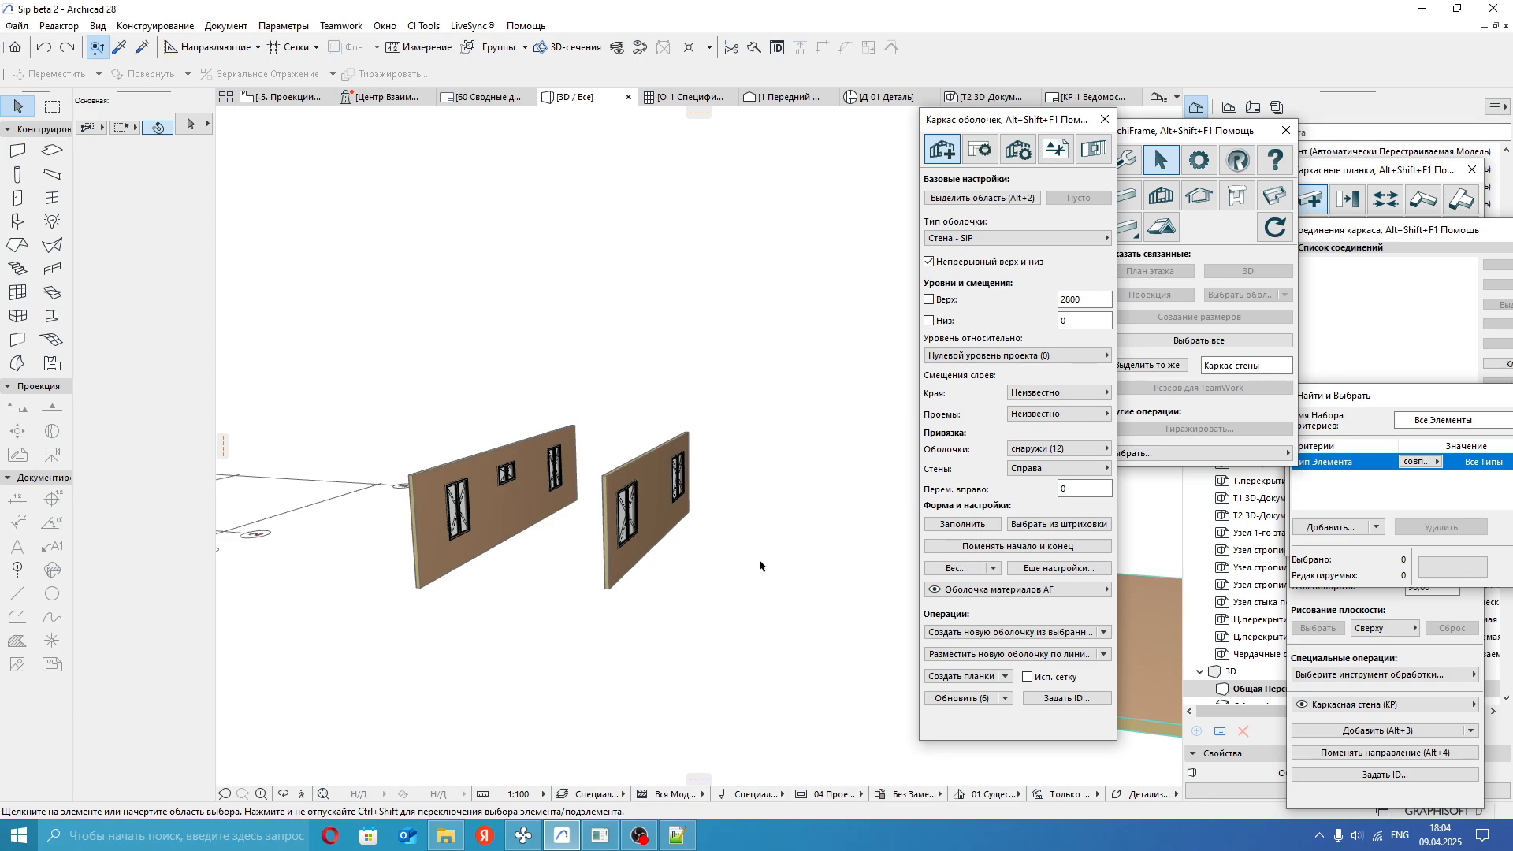
pyautogui.moveTo(780, 564); pyautogui.dragTo(772, 564, button='middle')
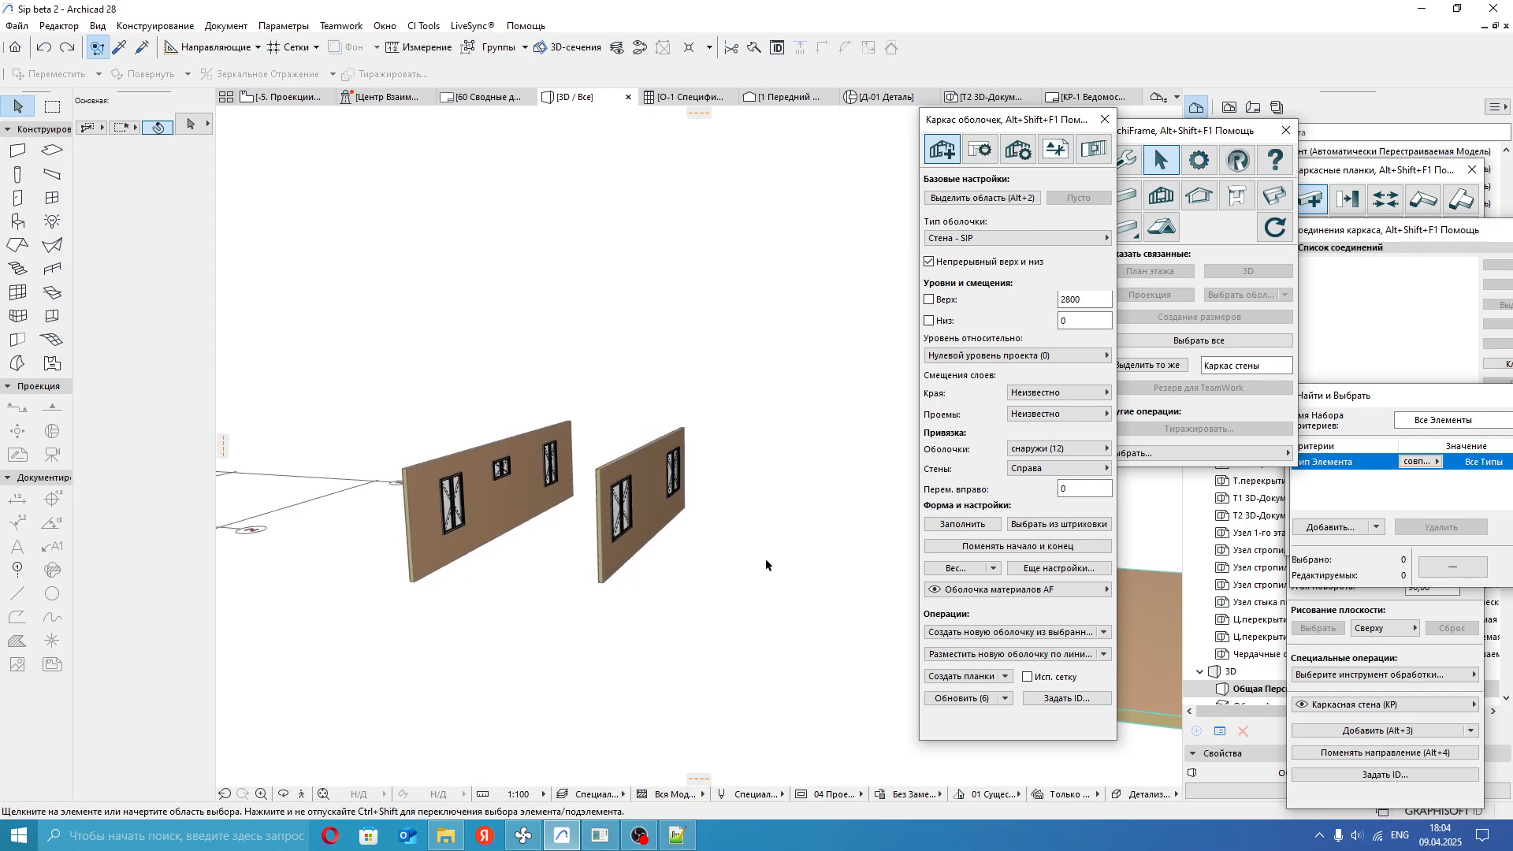
pyautogui.moveTo(750, 566); pyautogui.dragTo(742, 528, button='middle')
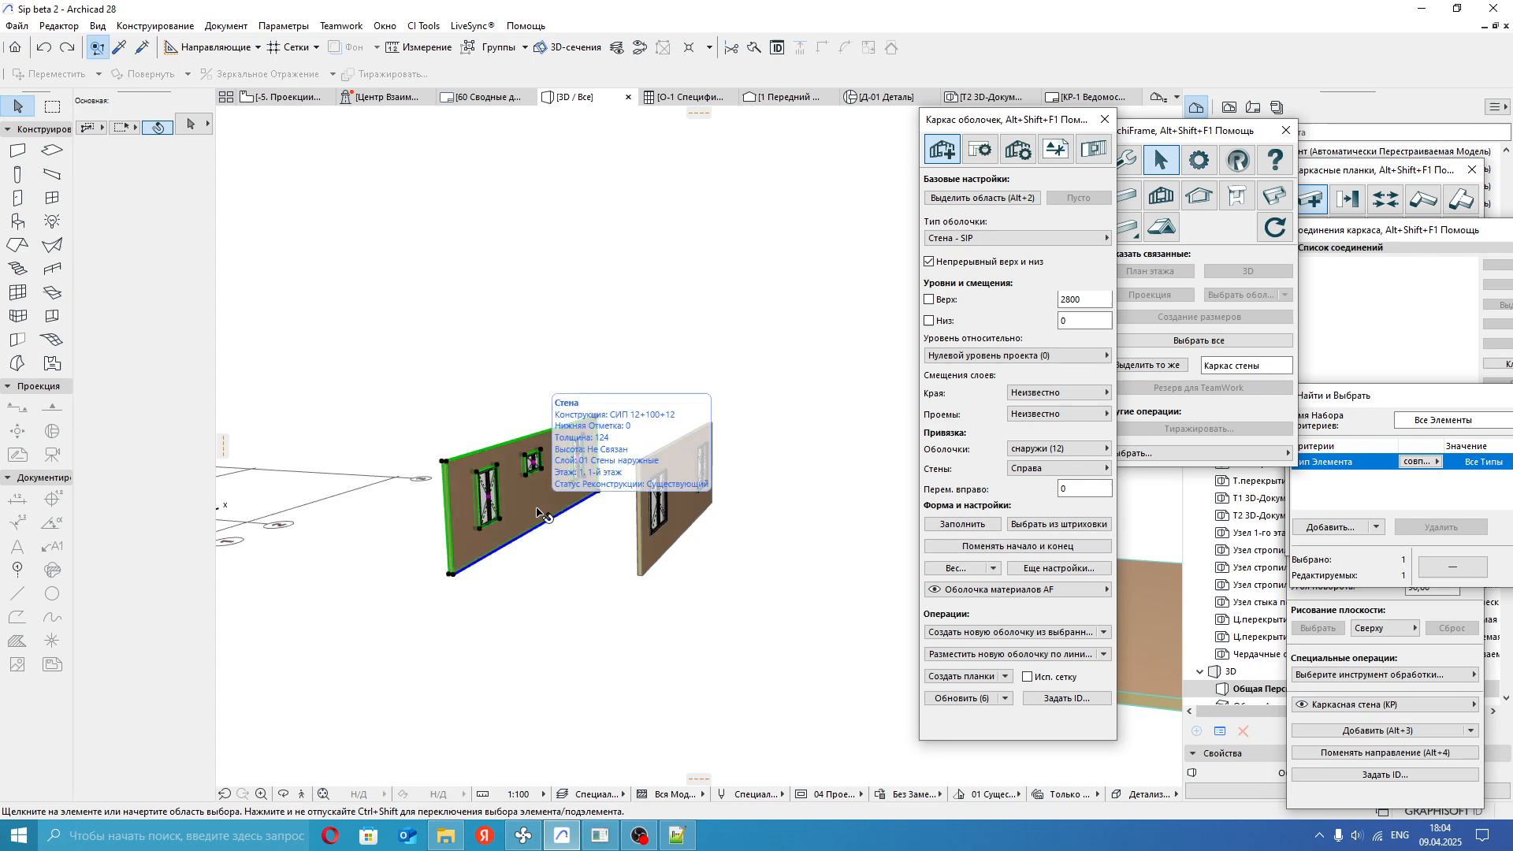
pyautogui.click(539, 512)
pyautogui.moveTo(539, 512); pyautogui.dragTo(573, 534, button='middle')
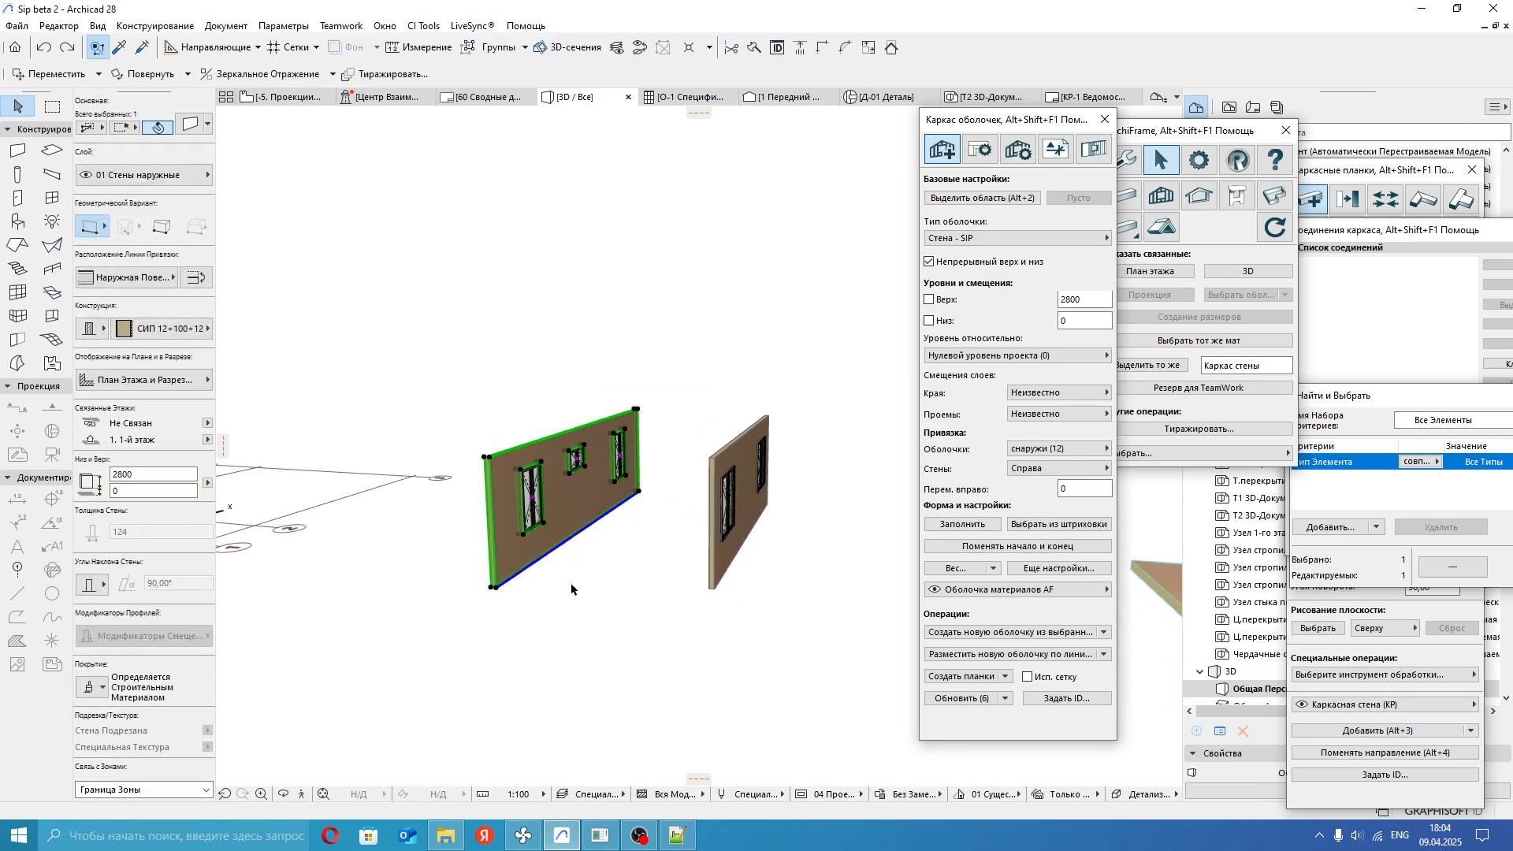
pyautogui.click(618, 579)
pyautogui.keyDown('shift'); pyautogui.moveTo(617, 579); pyautogui.dragTo(562, 523, button='middle'); pyautogui.keyUp('shift')
pyautogui.click(563, 527)
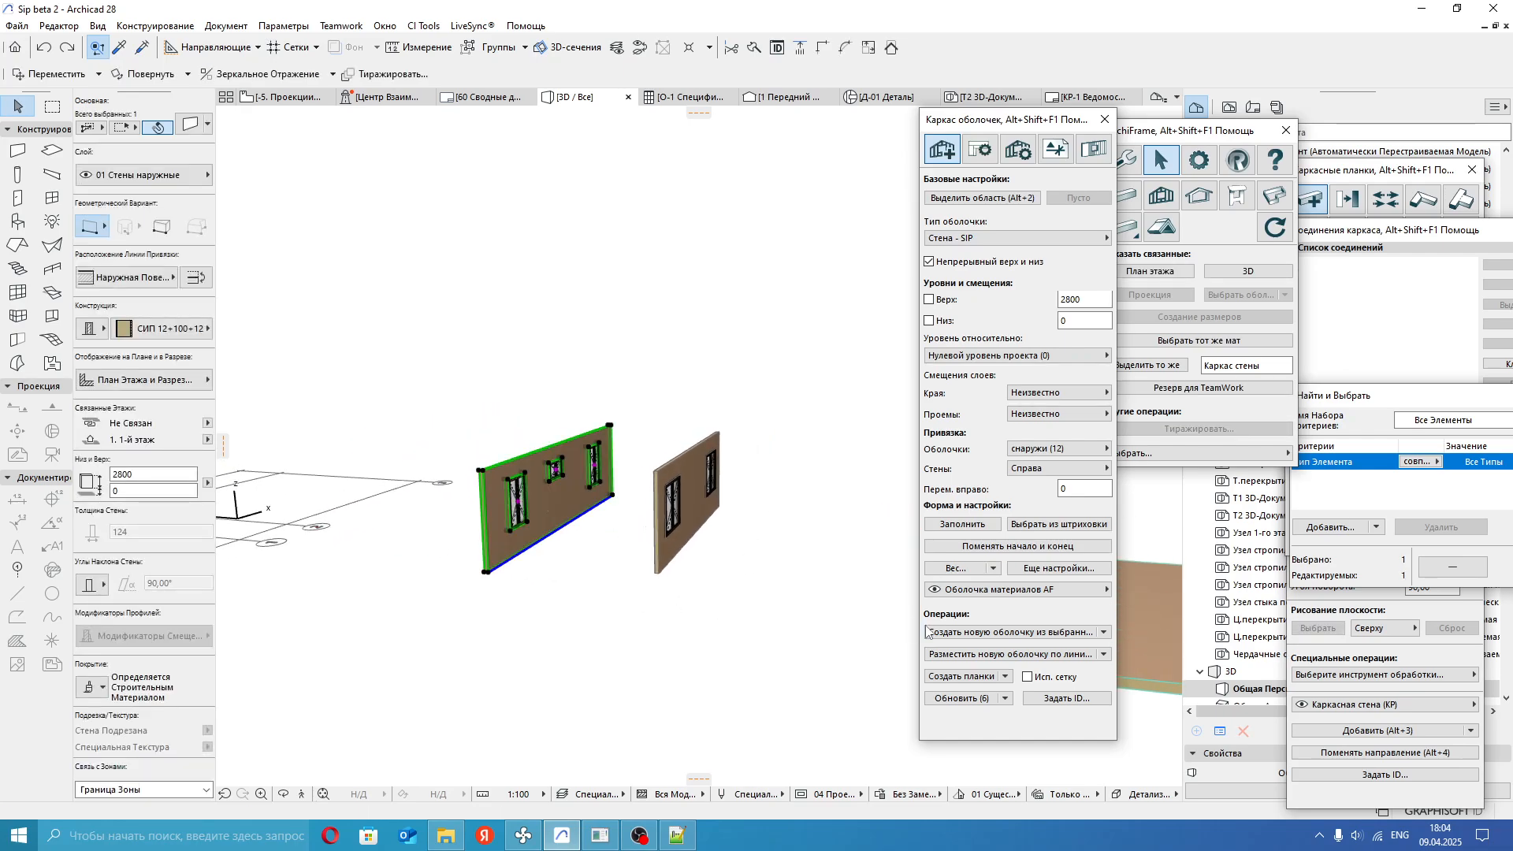
pyautogui.click(968, 634)
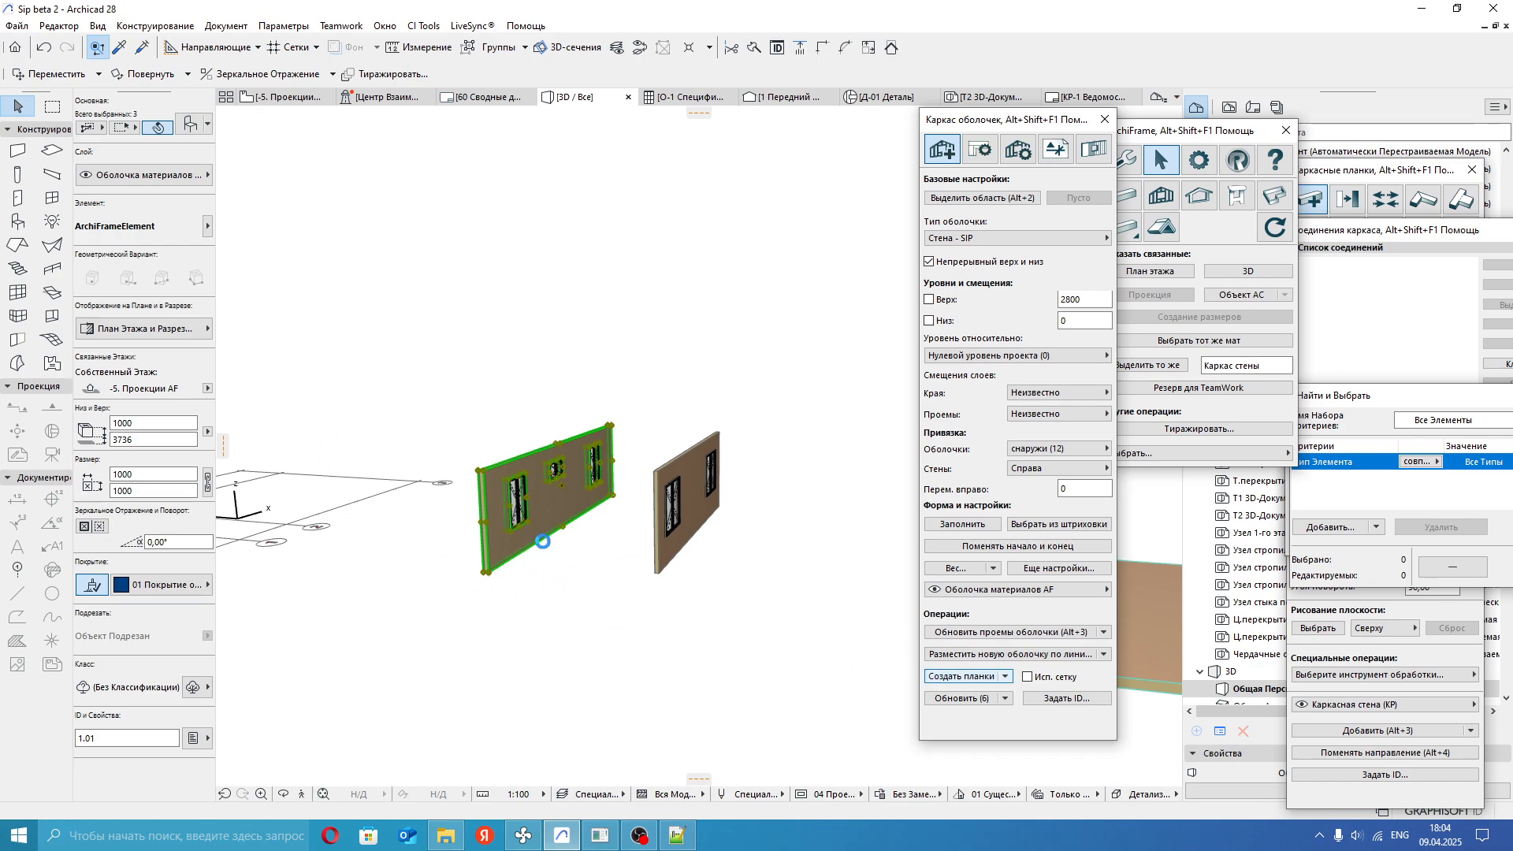
# Create a Стена - SIP shell with planks from the two-window wall and view the shell type's layer settings.
pyautogui.click(701, 515)
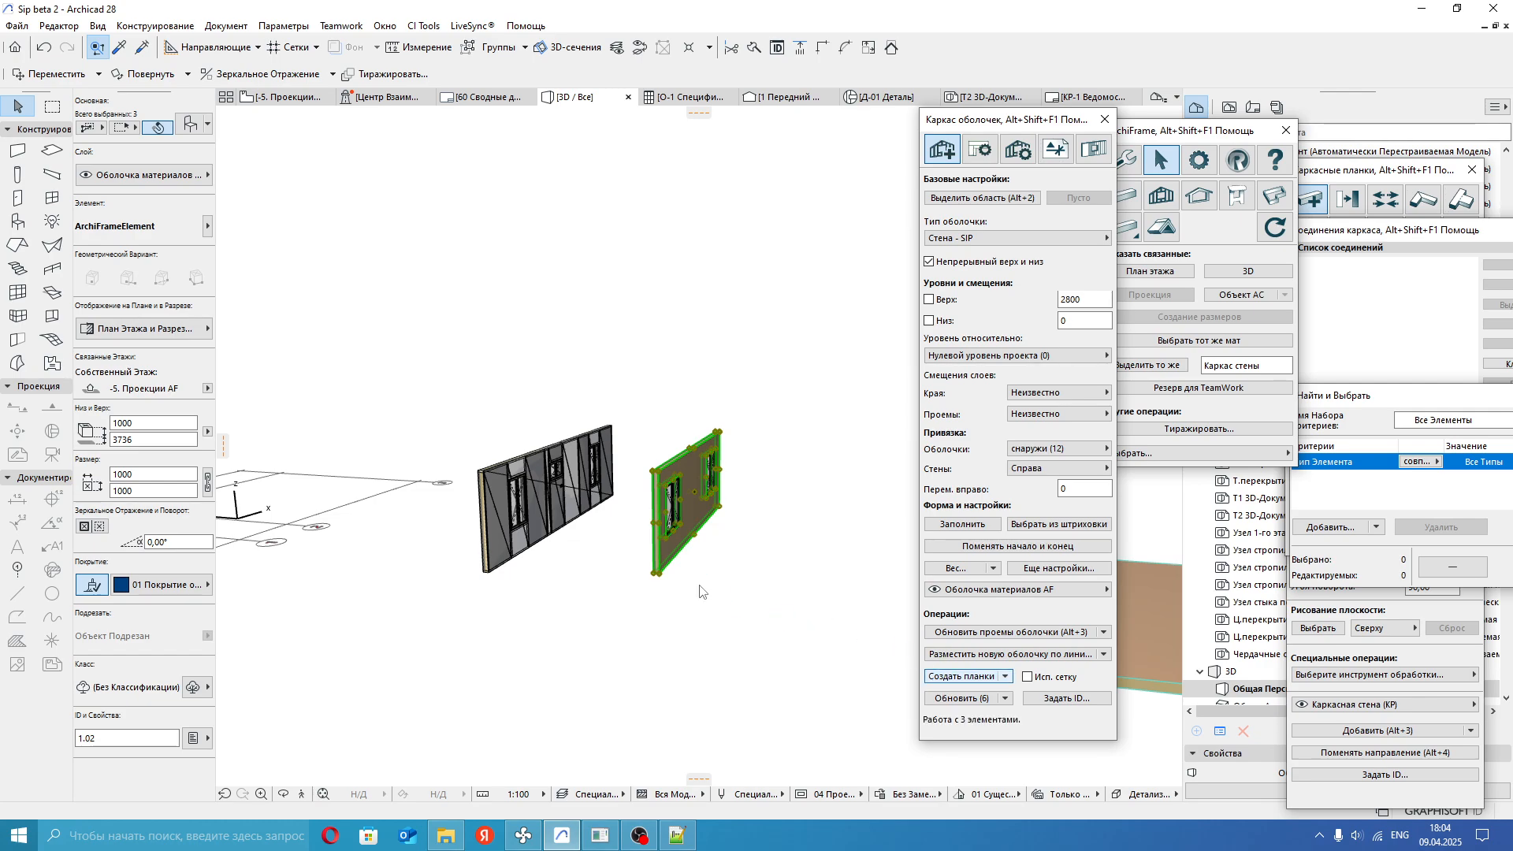
pyautogui.click(1027, 238)
pyautogui.click(1135, 237)
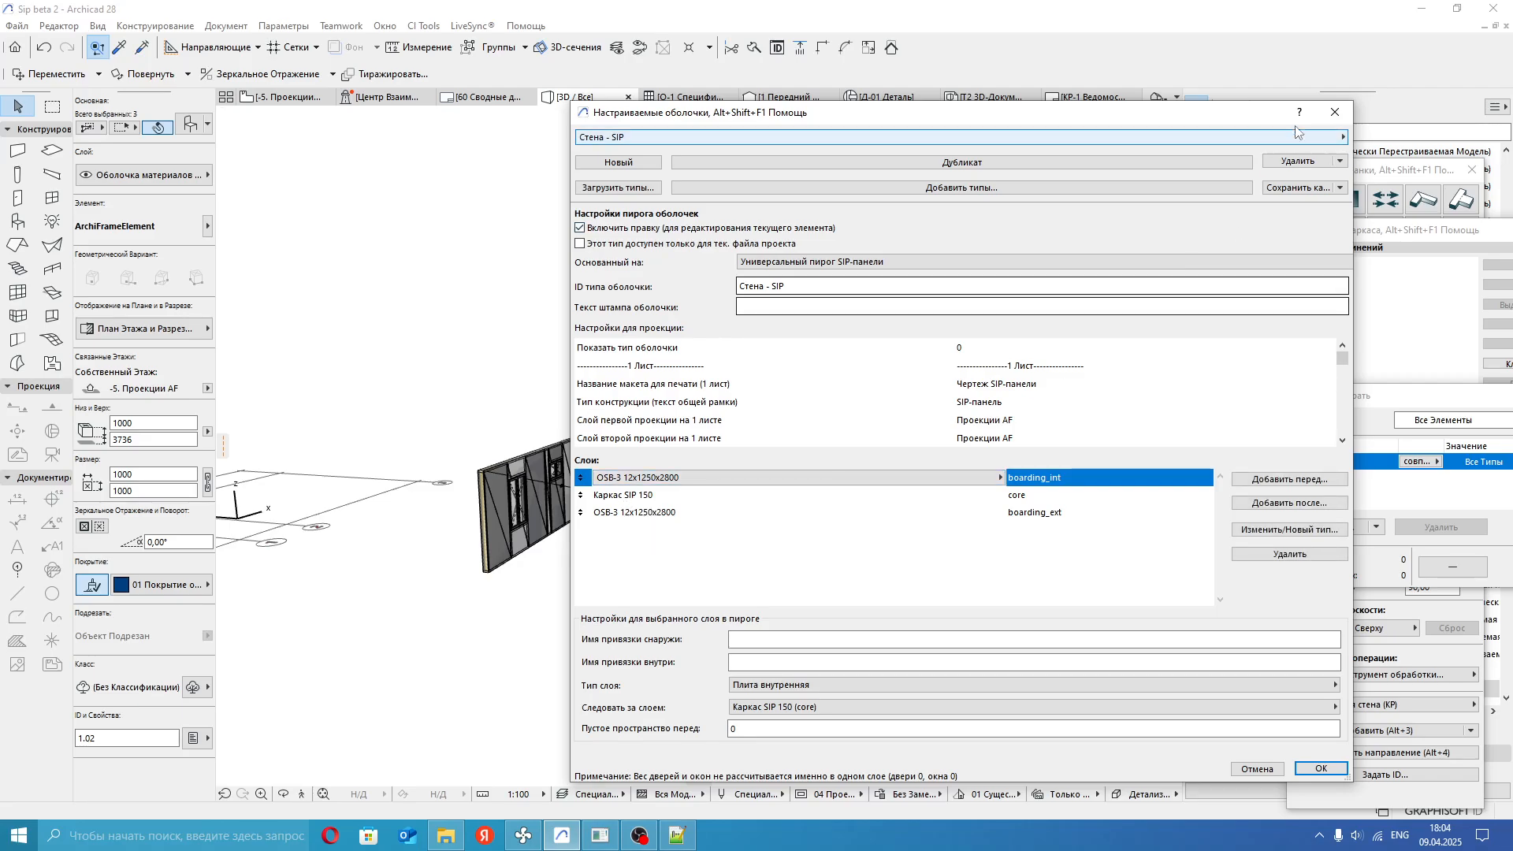
pyautogui.click(1334, 112)
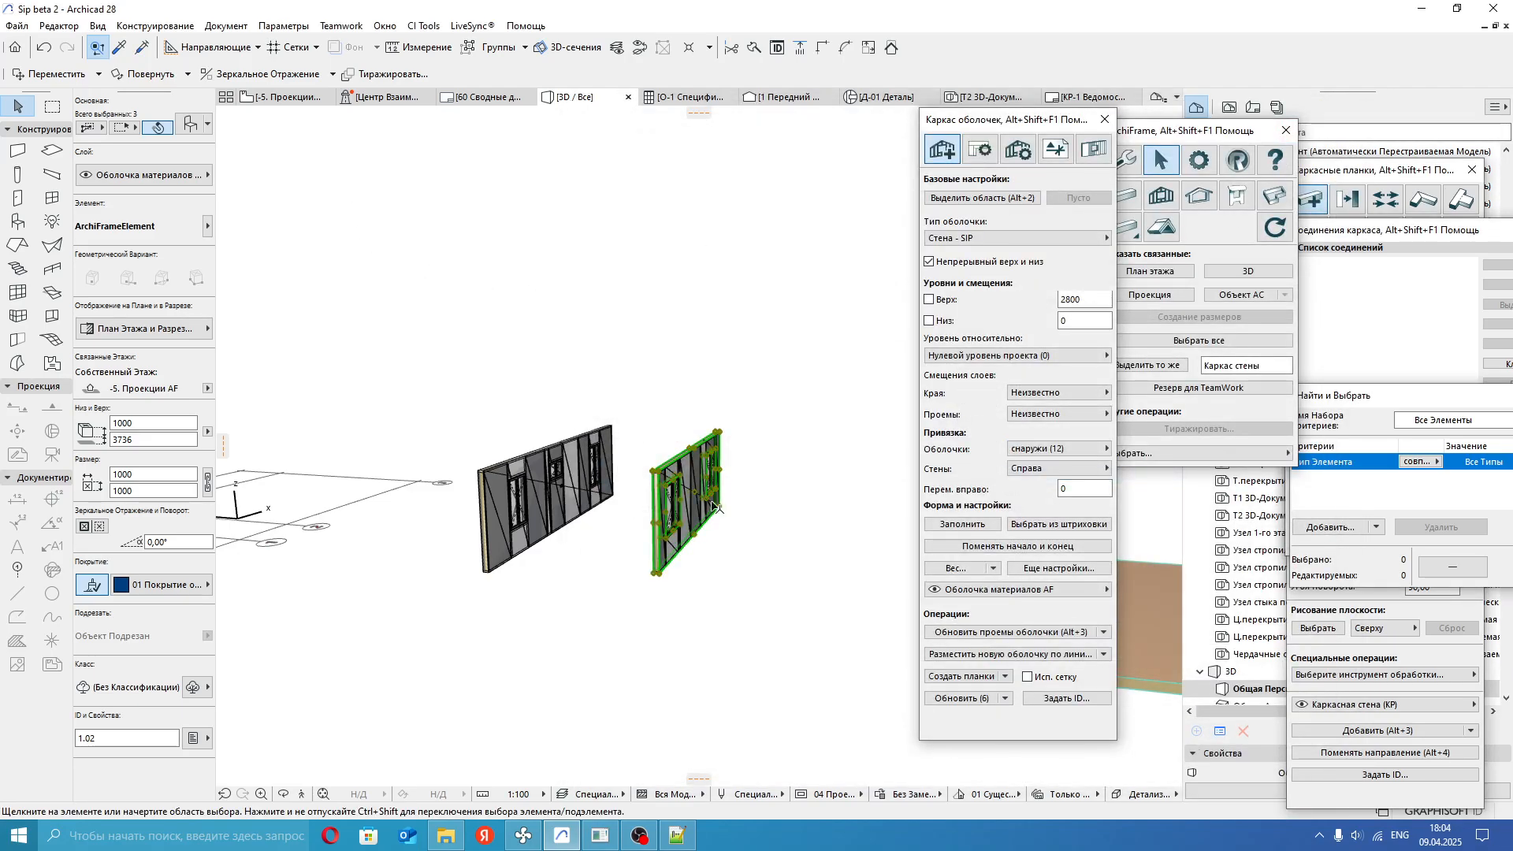
# Open the projection drawing of the three-window wall's SIP panel and review its frame and board layouts.
pyautogui.click(509, 546)
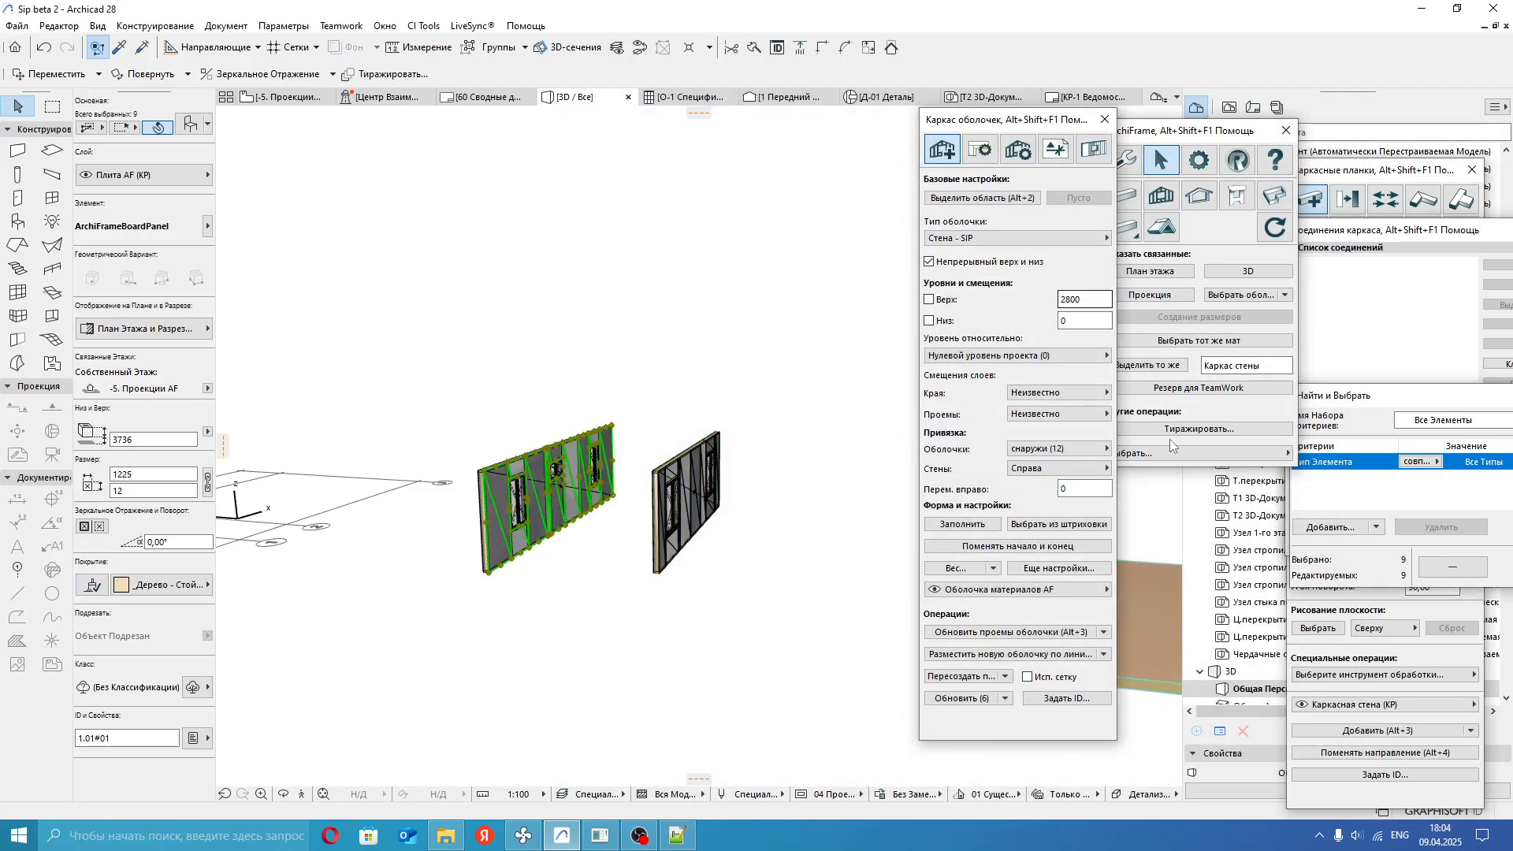
pyautogui.click(1149, 295)
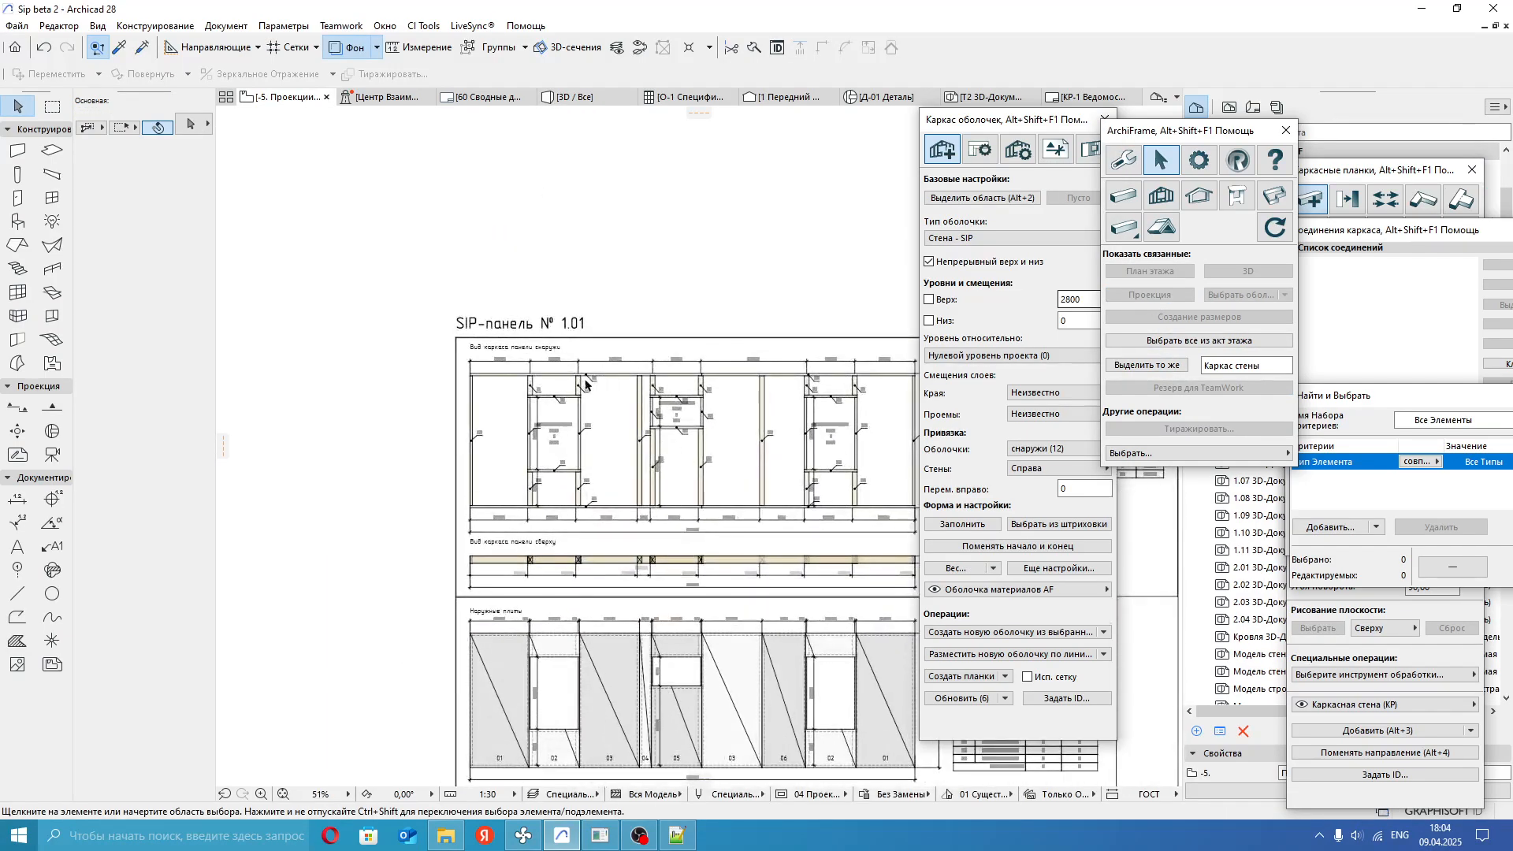
pyautogui.scroll(-3, 589, 385)
pyautogui.scroll(2, 782, 525)
pyautogui.moveTo(776, 540); pyautogui.dragTo(797, 542, button='middle')
pyautogui.moveTo(602, 403); pyautogui.dragTo(556, 386, button='middle')
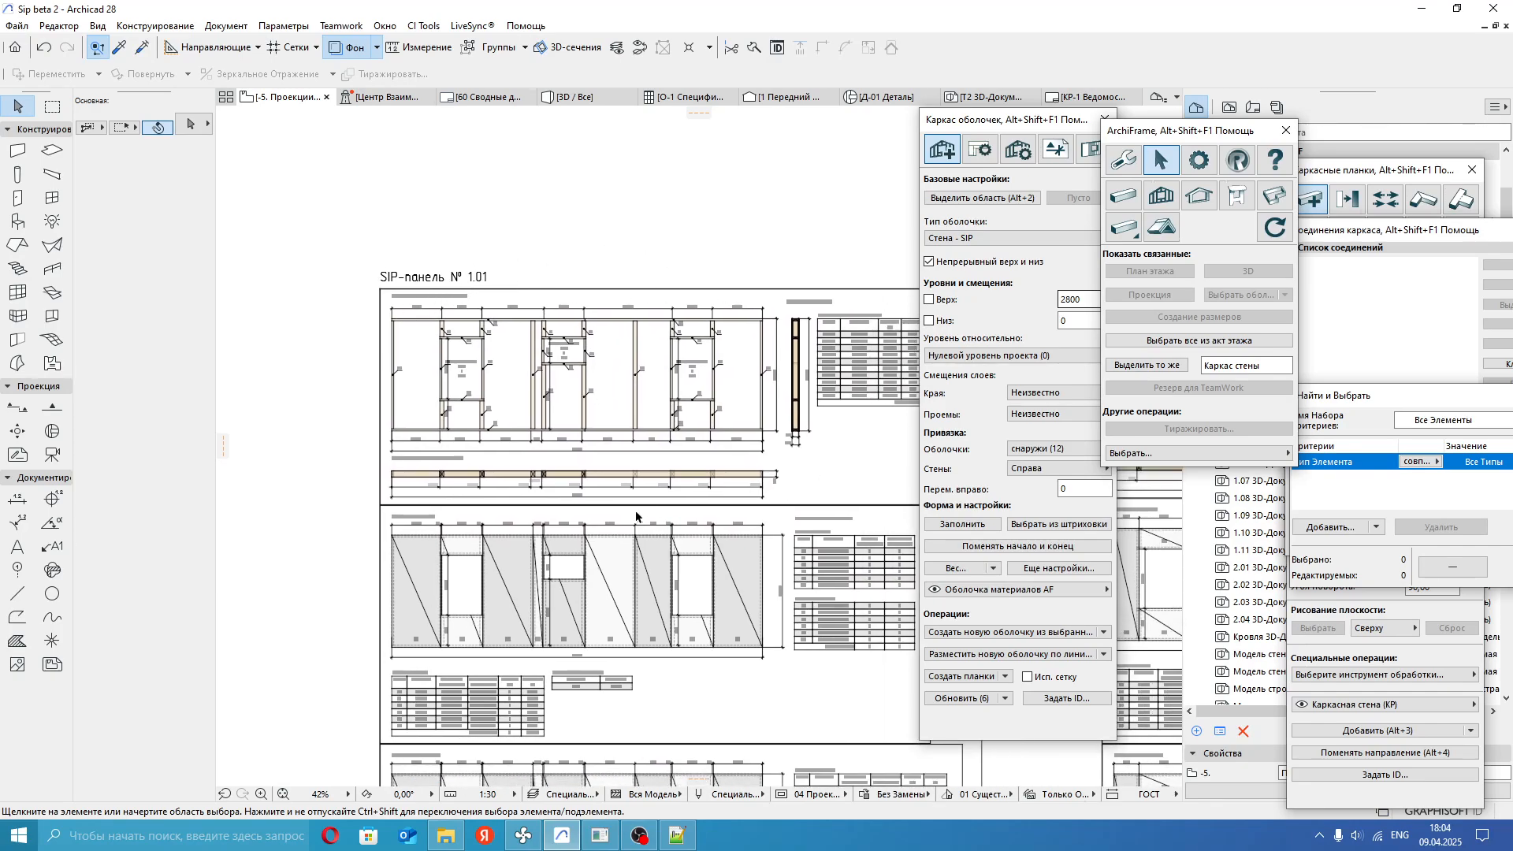
pyautogui.moveTo(636, 516); pyautogui.dragTo(636, 513, button='middle')
pyautogui.scroll(4, 628, 392)
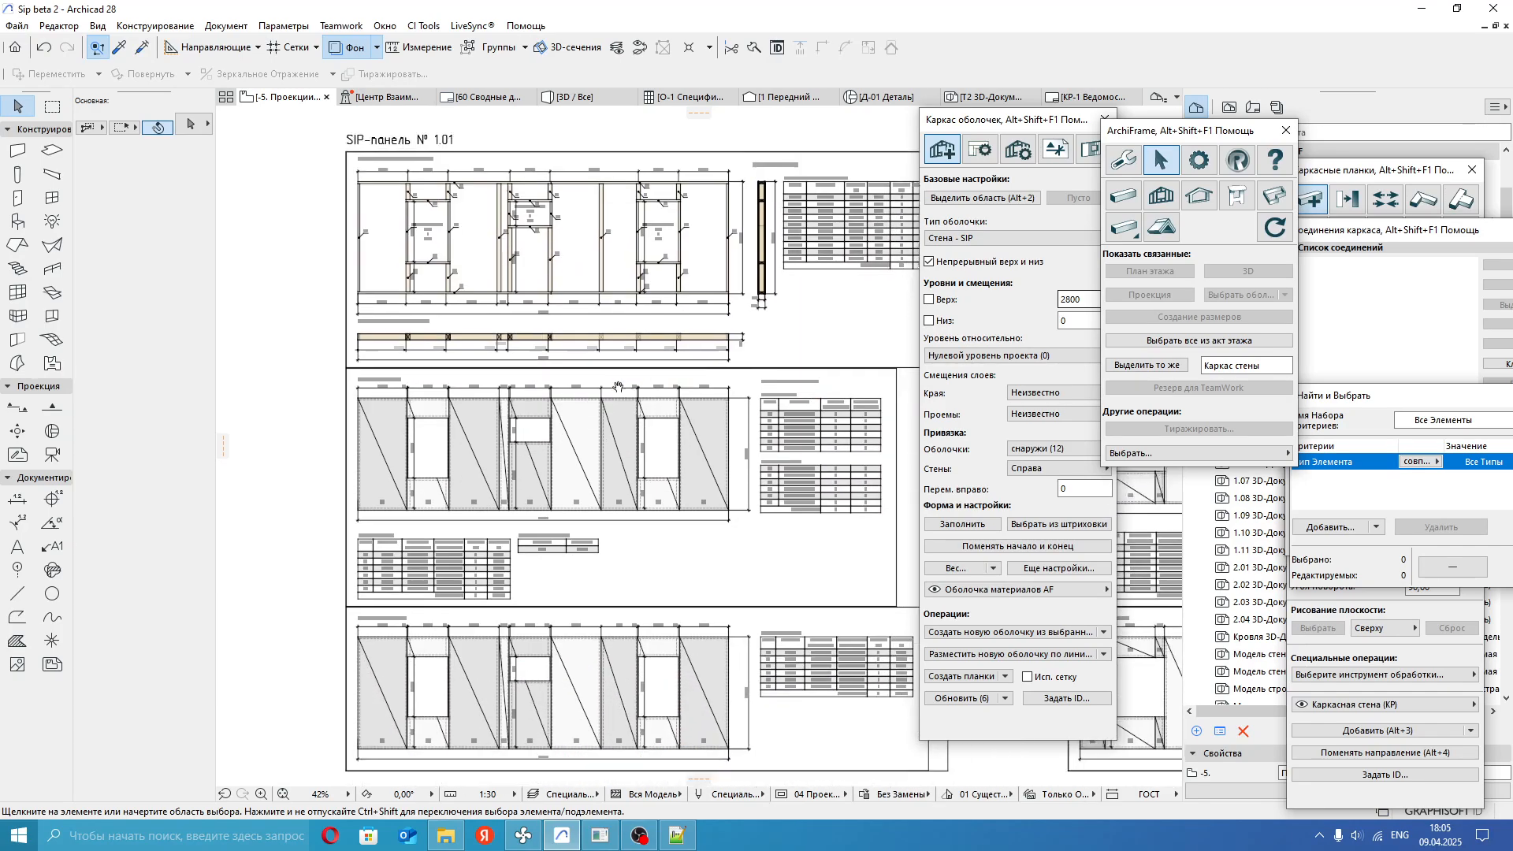
pyautogui.moveTo(566, 432); pyautogui.dragTo(656, 463, button='middle')
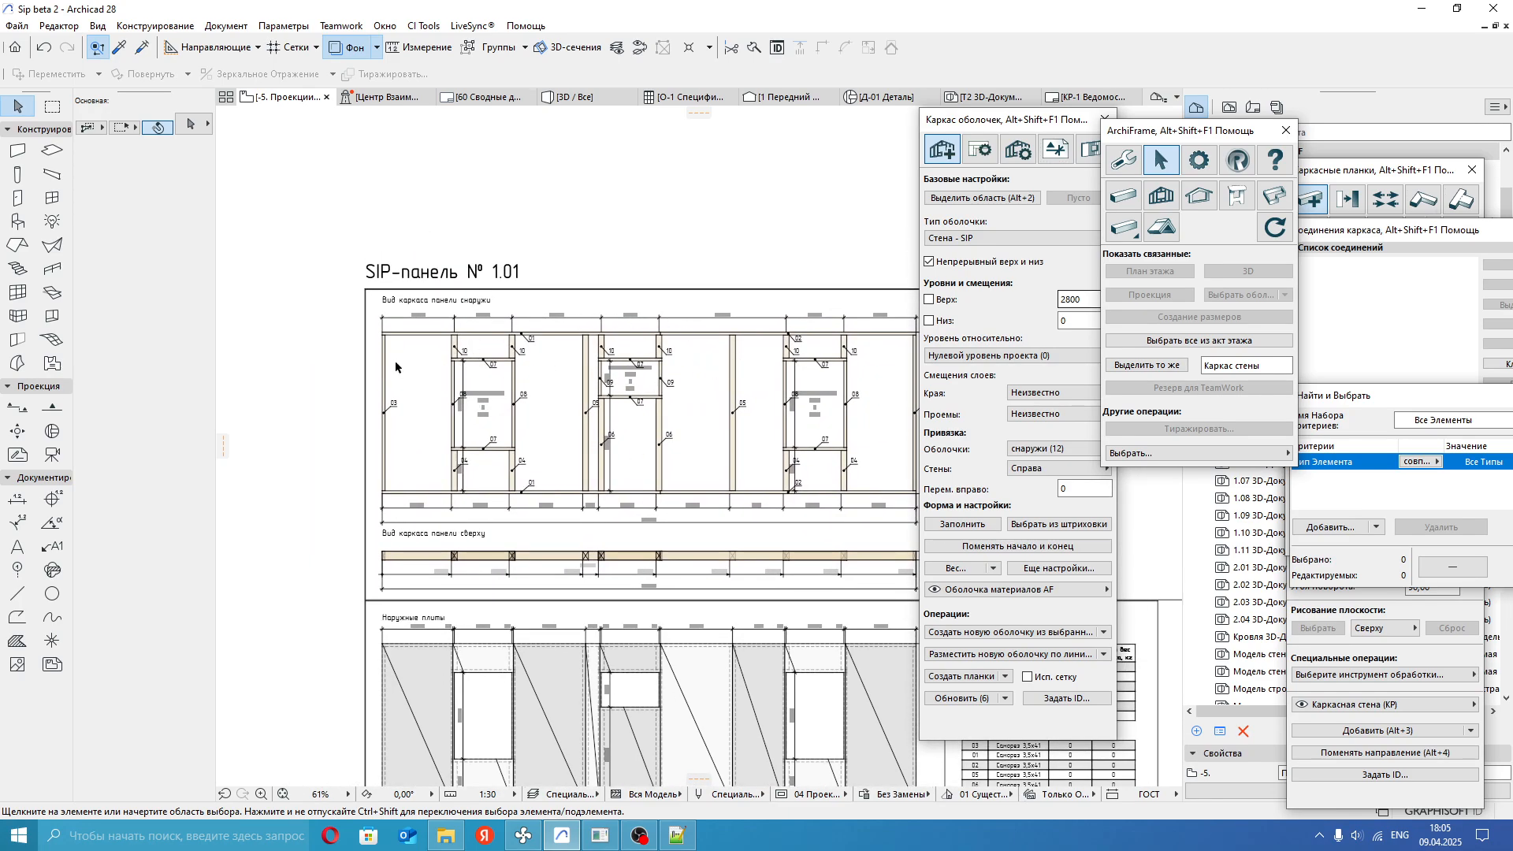
# Examine the stud positions and opening dimensions in the exterior frame view of SIP panel 1.01.
pyautogui.scroll(1, 429, 331)
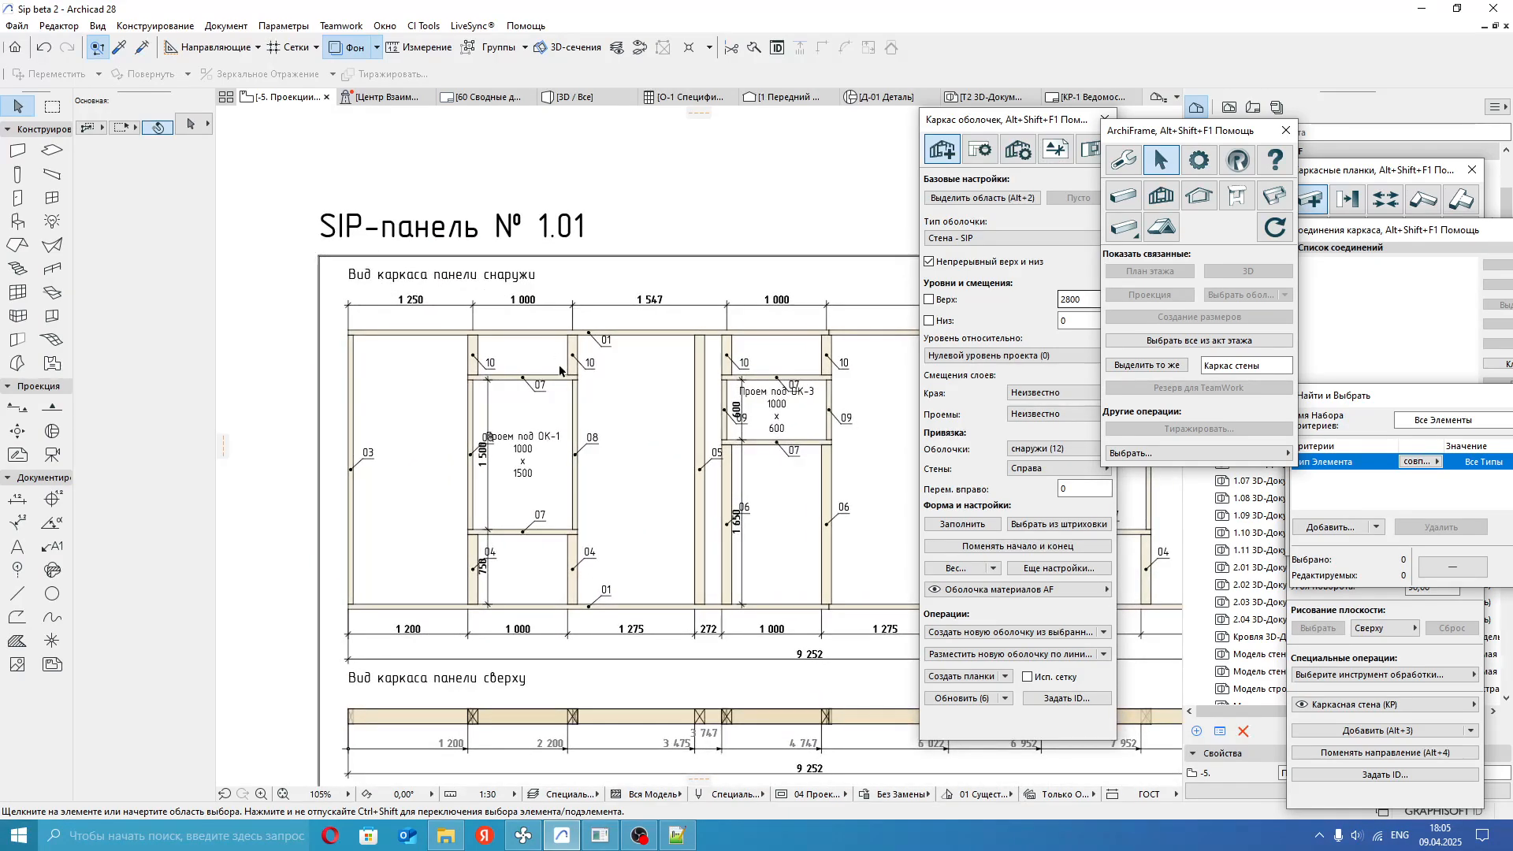
pyautogui.scroll(1, 395, 296)
pyautogui.moveTo(614, 428); pyautogui.dragTo(587, 406, button='middle')
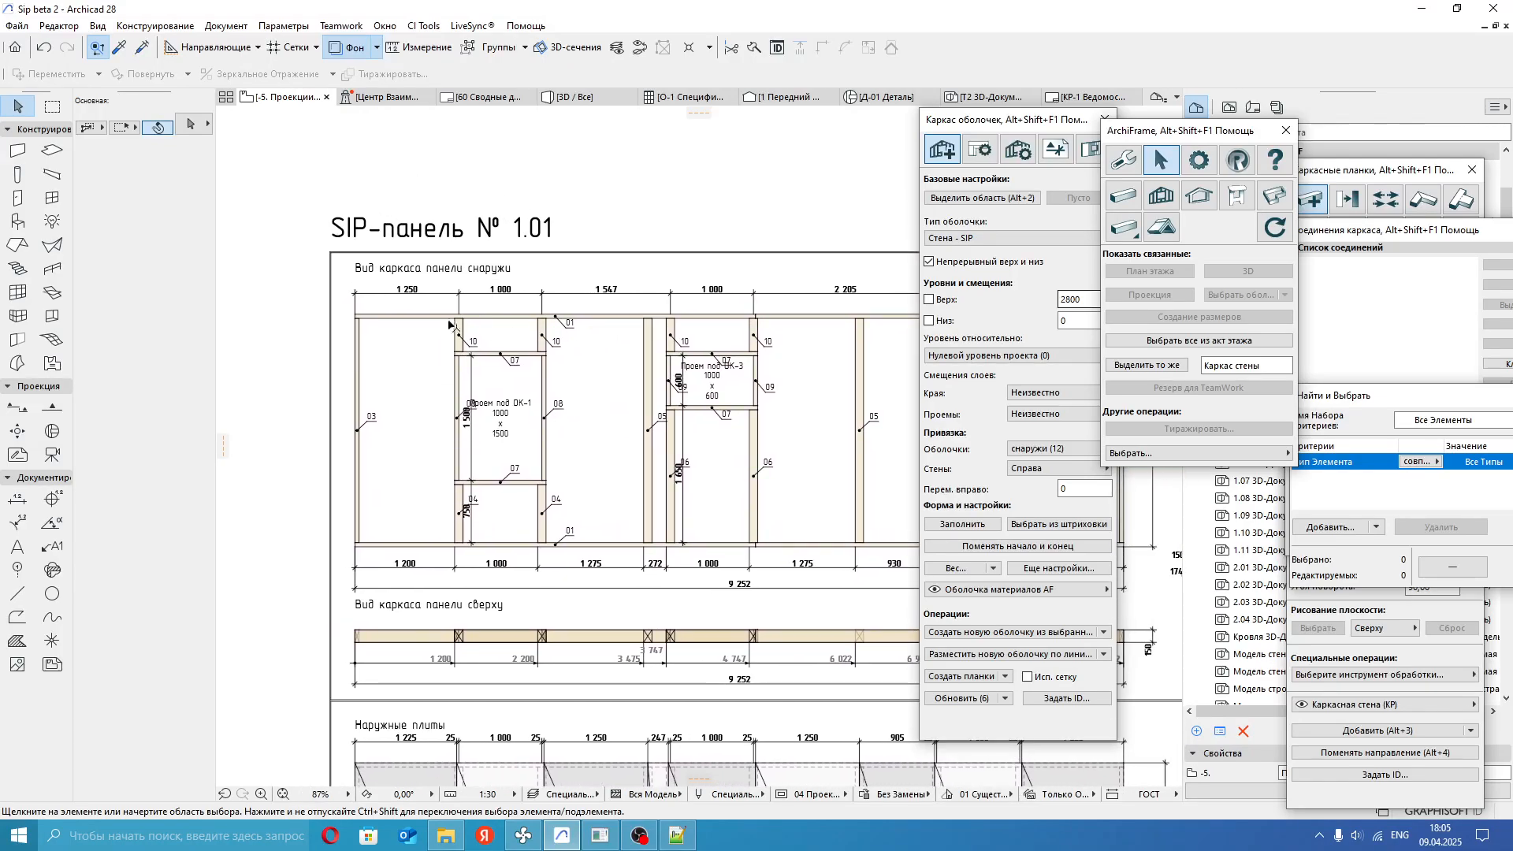
pyautogui.moveTo(571, 478); pyautogui.dragTo(600, 410, button='middle')
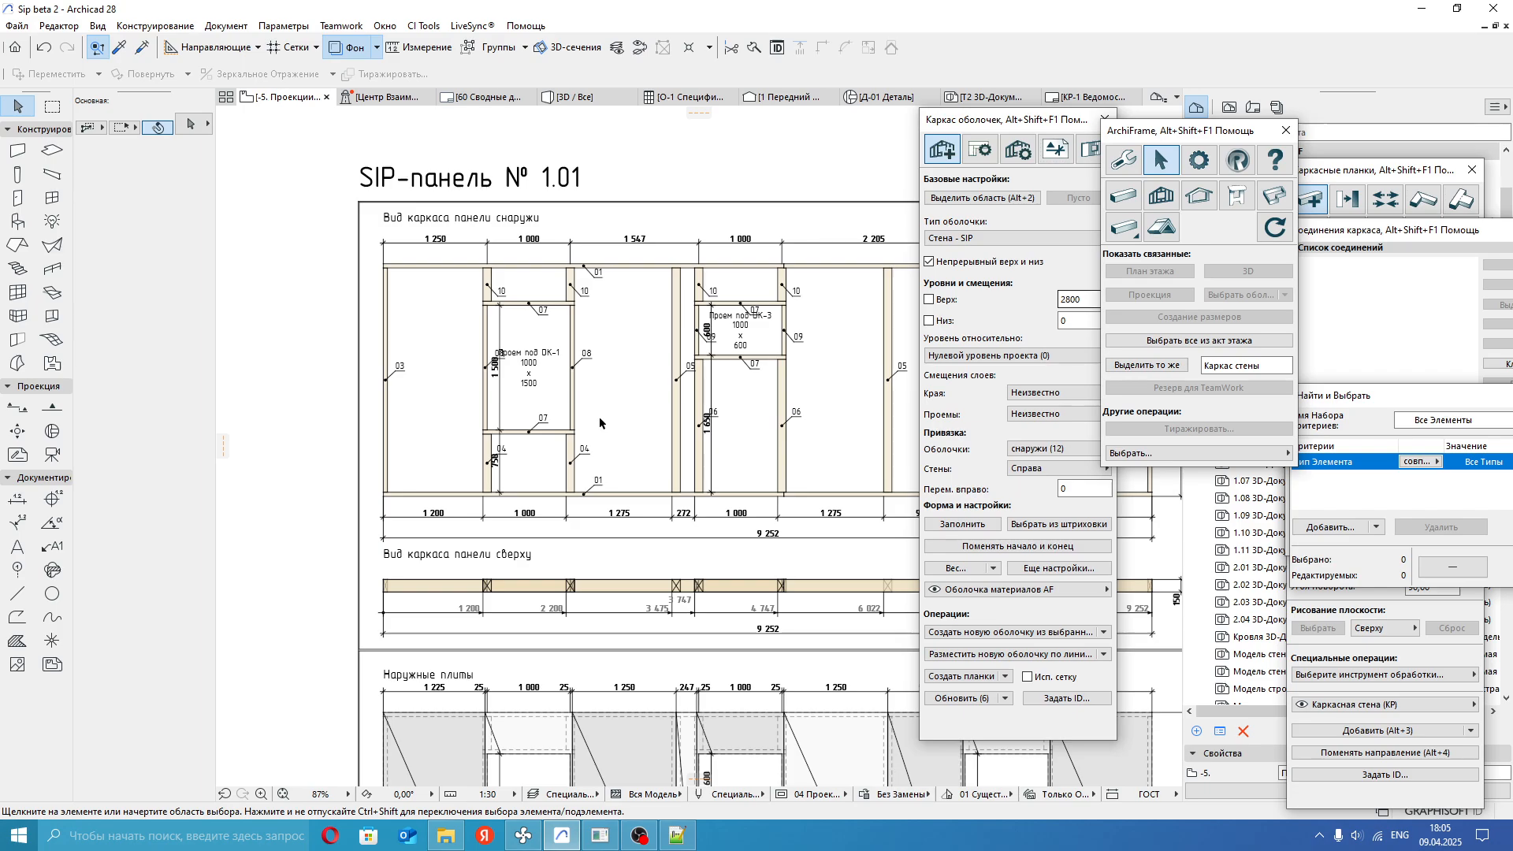
pyautogui.scroll(-5, 599, 416)
pyautogui.scroll(3, 538, 446)
pyautogui.scroll(-2, 537, 446)
pyautogui.scroll(6, 538, 446)
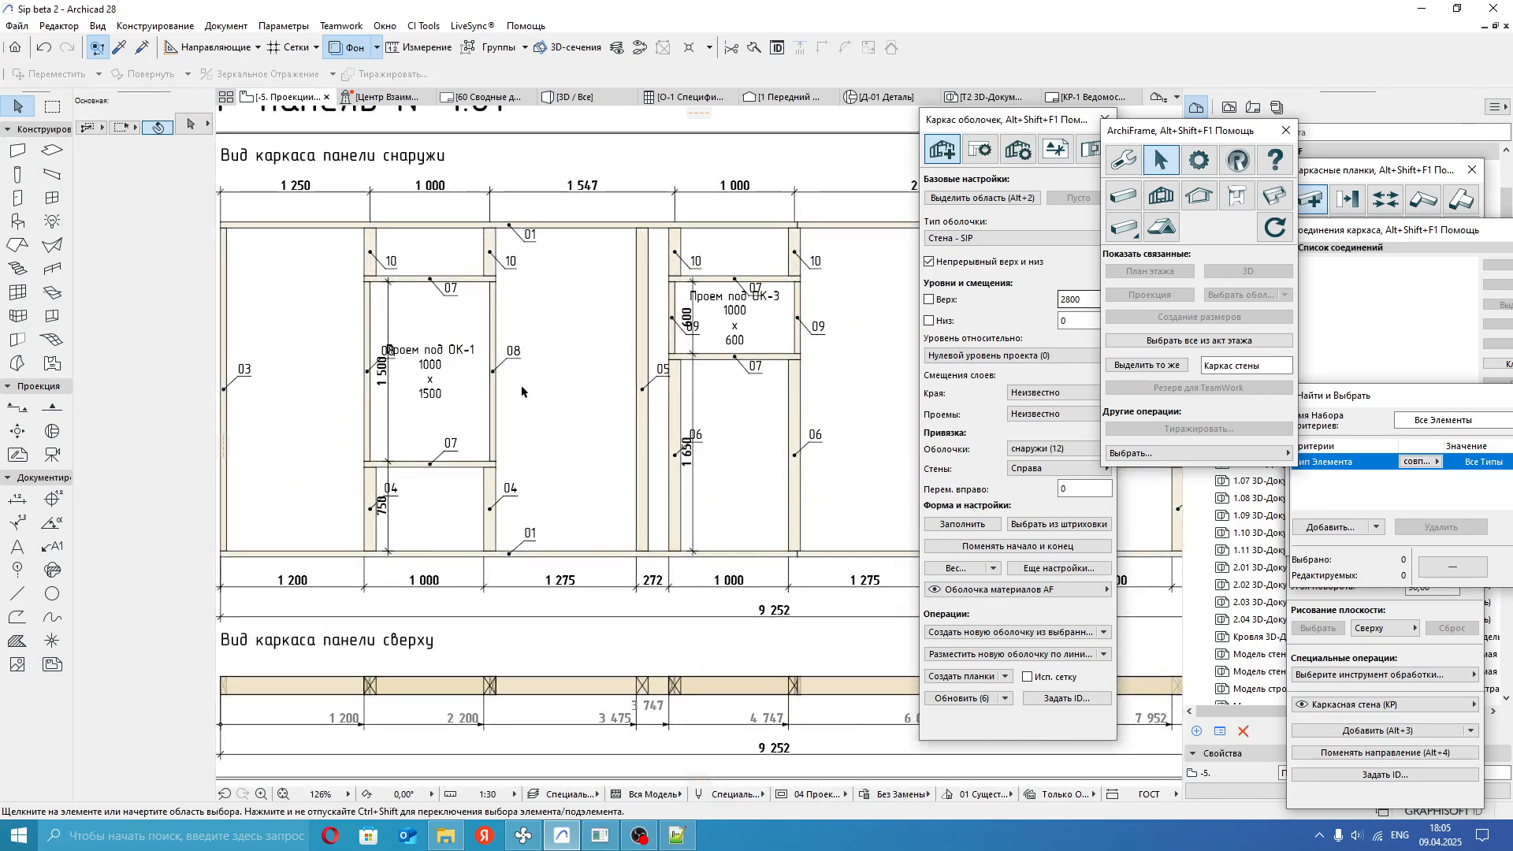
pyautogui.scroll(-2, 521, 391)
pyautogui.scroll(2, 508, 426)
pyautogui.scroll(-1, 496, 386)
pyautogui.scroll(1, 491, 364)
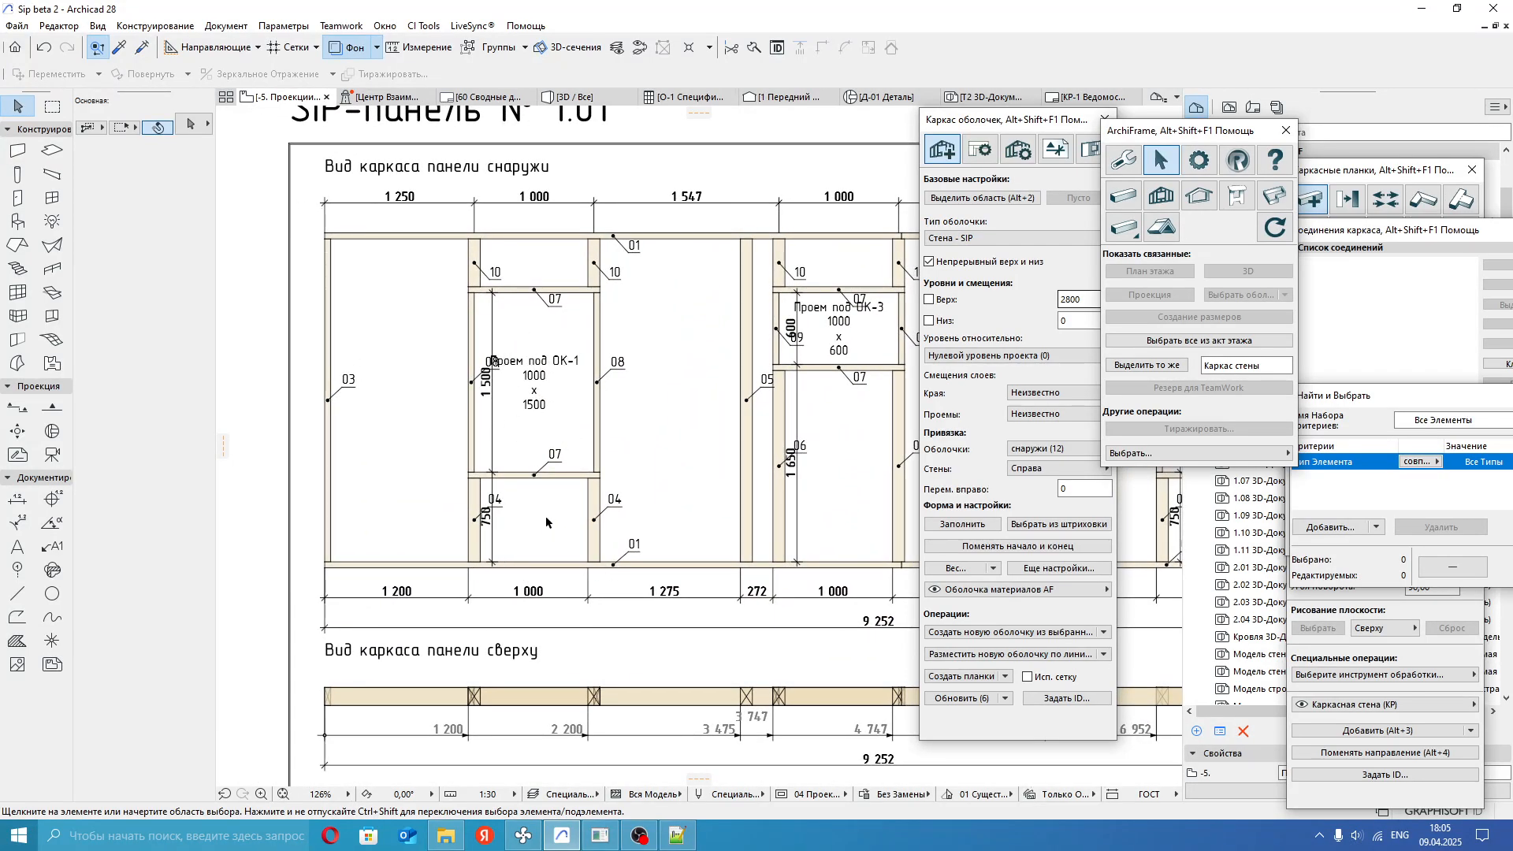
pyautogui.scroll(-5, 686, 531)
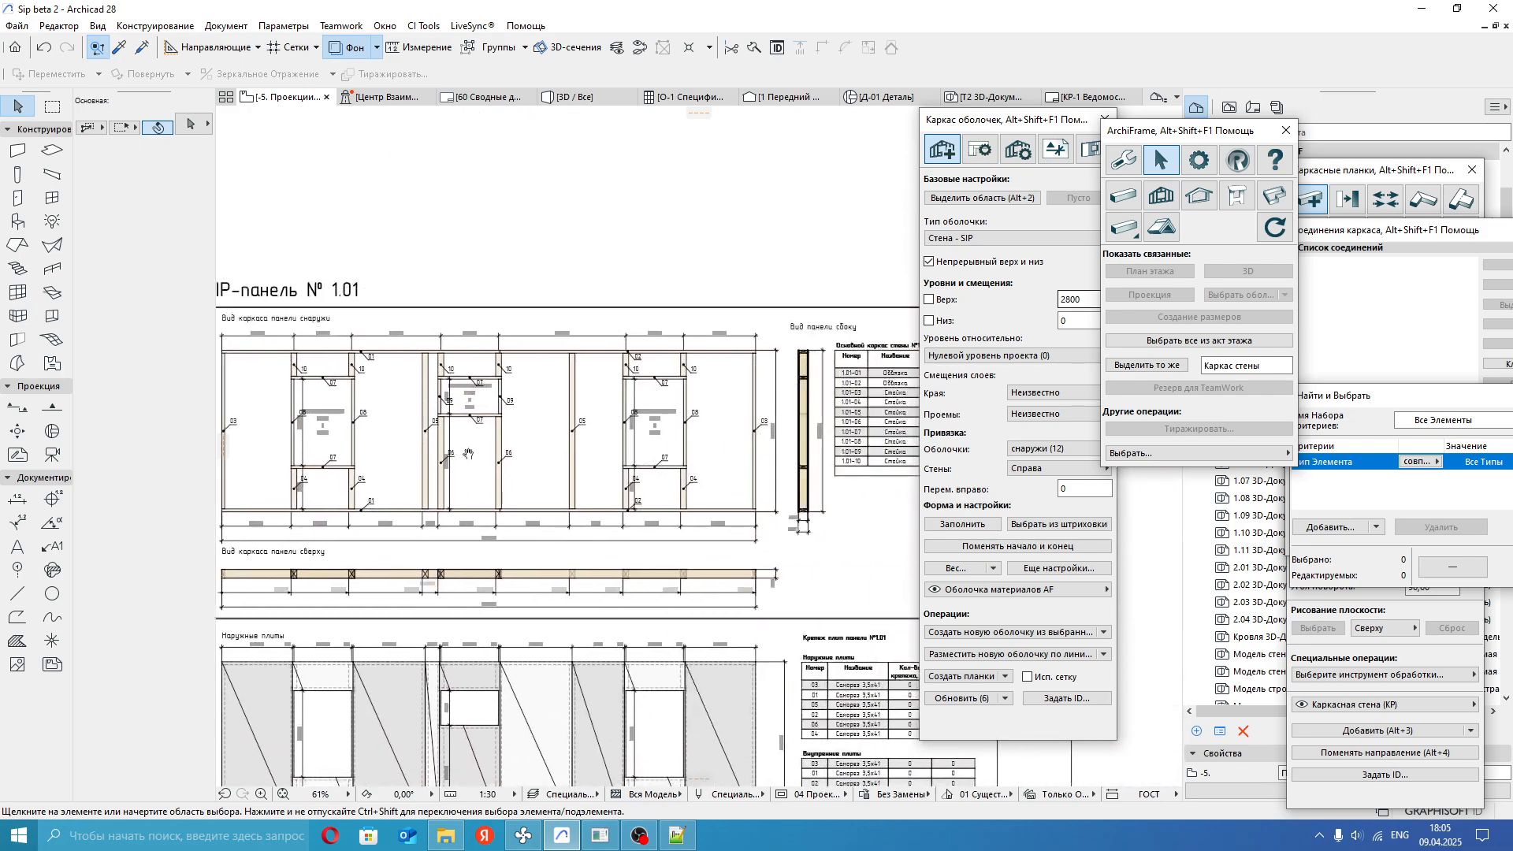
# Compare the frame and board drawings of SIP panel 1.02 with those of panel 1.01.
pyautogui.scroll(4, 668, 420)
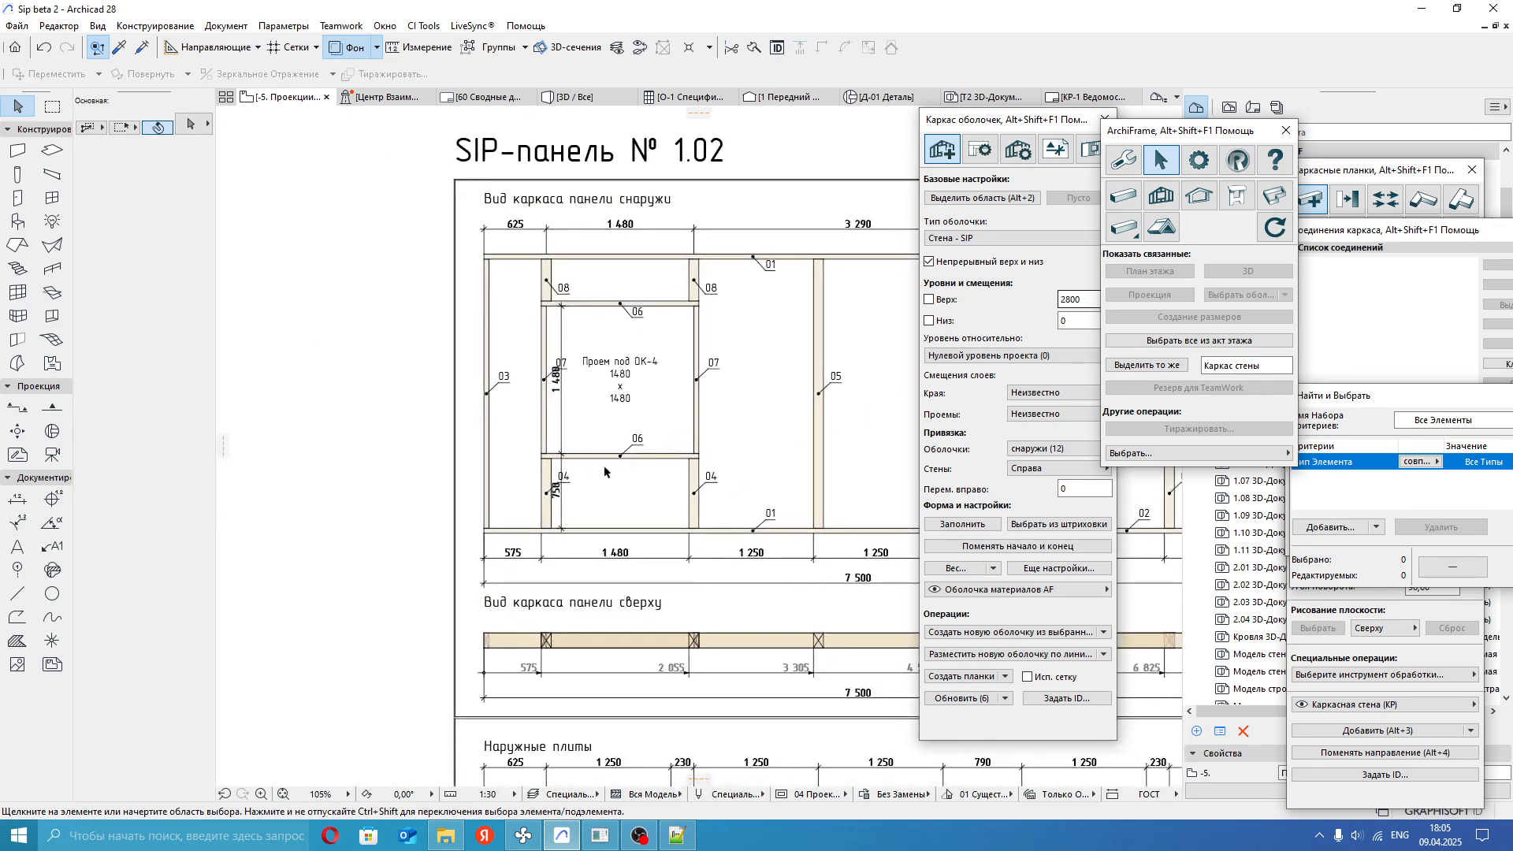
pyautogui.scroll(-4, 674, 475)
pyautogui.scroll(4, 333, 457)
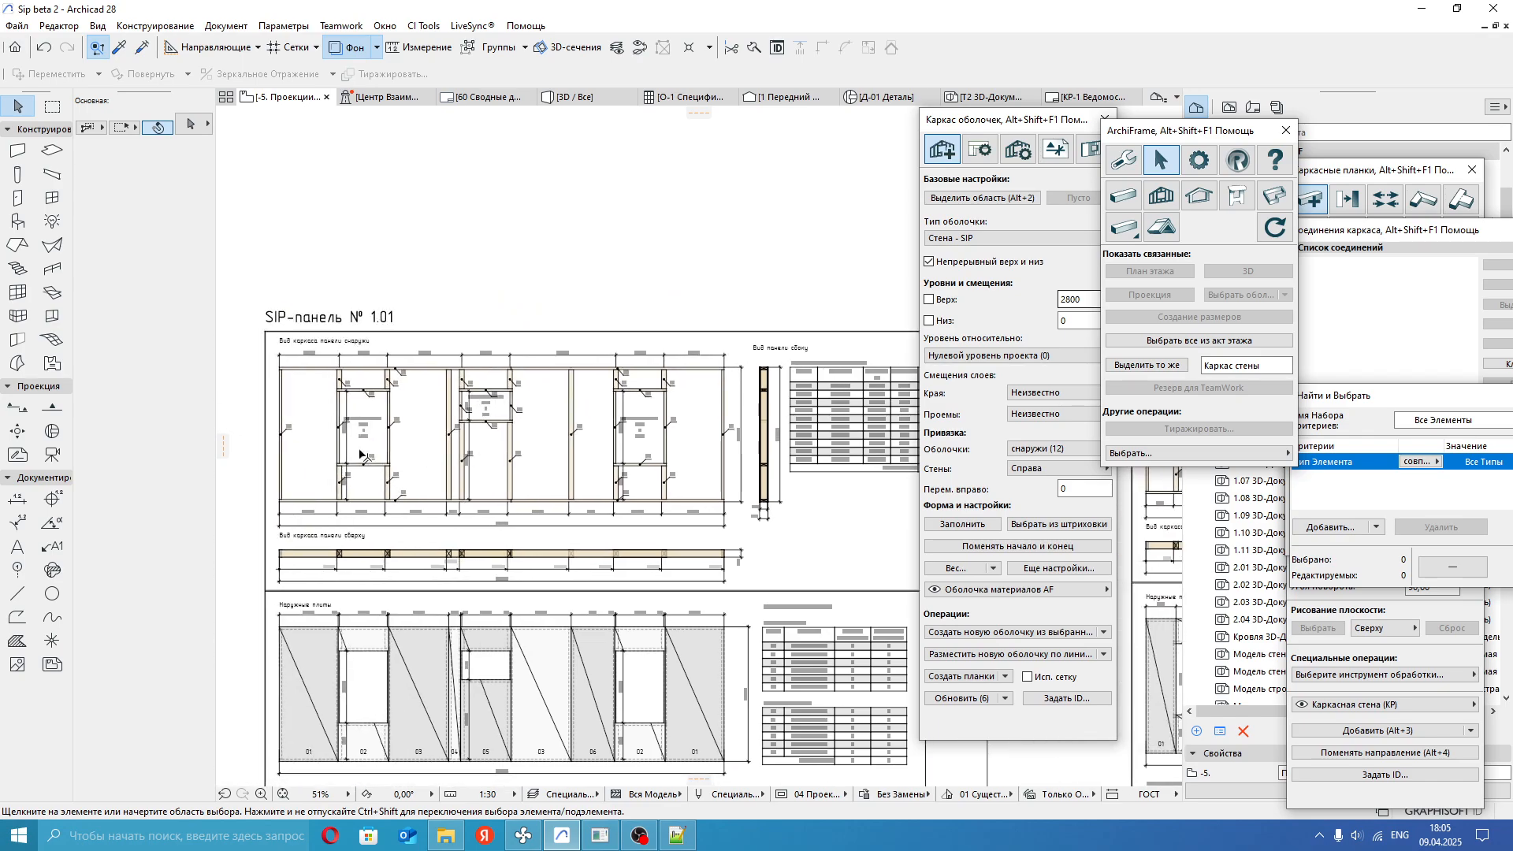
pyautogui.scroll(-4, 481, 364)
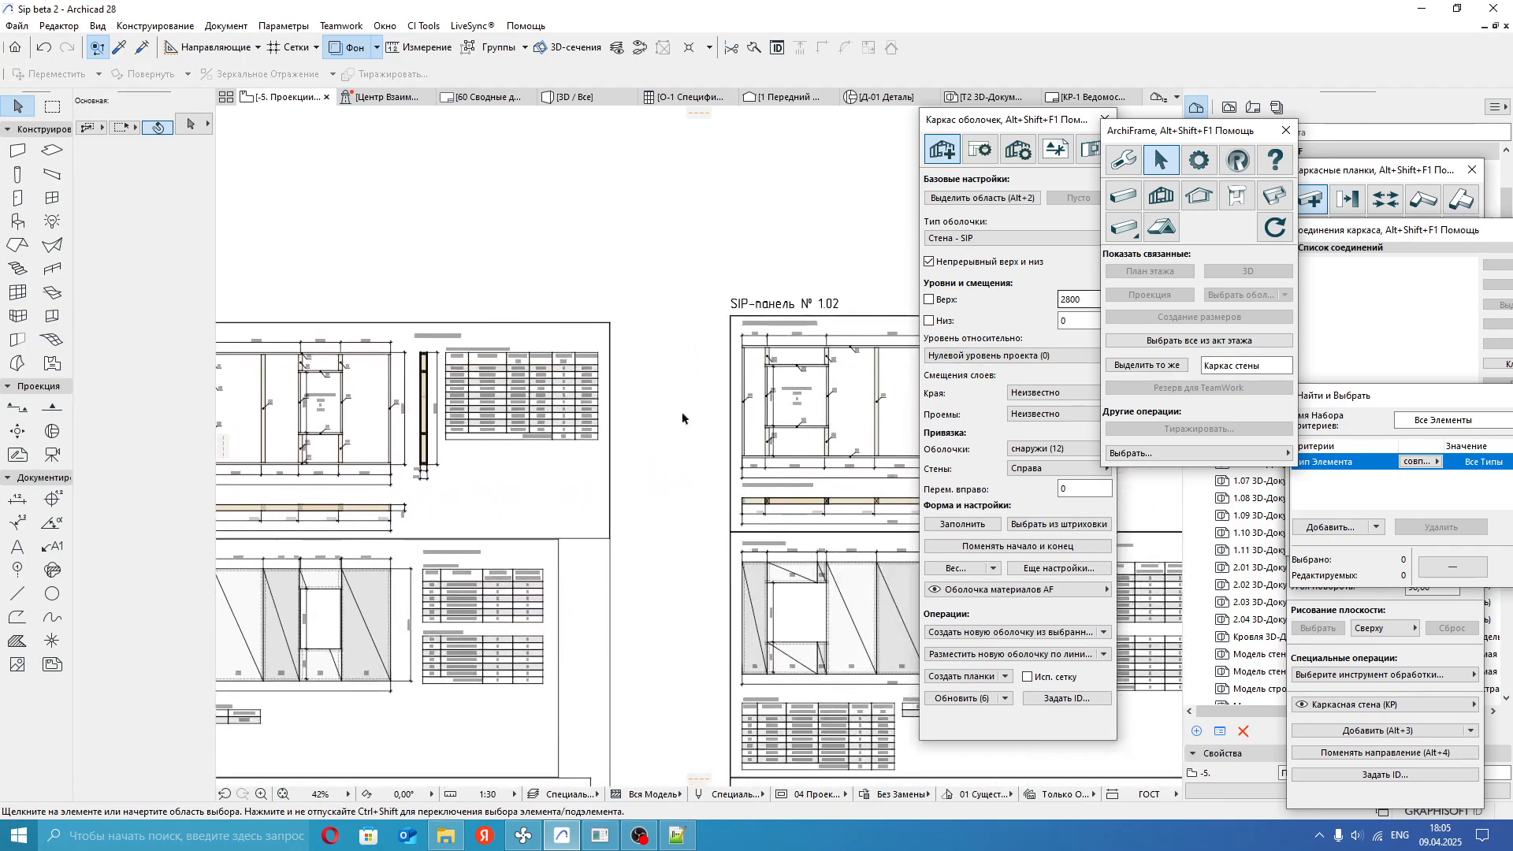
pyautogui.scroll(4, 538, 455)
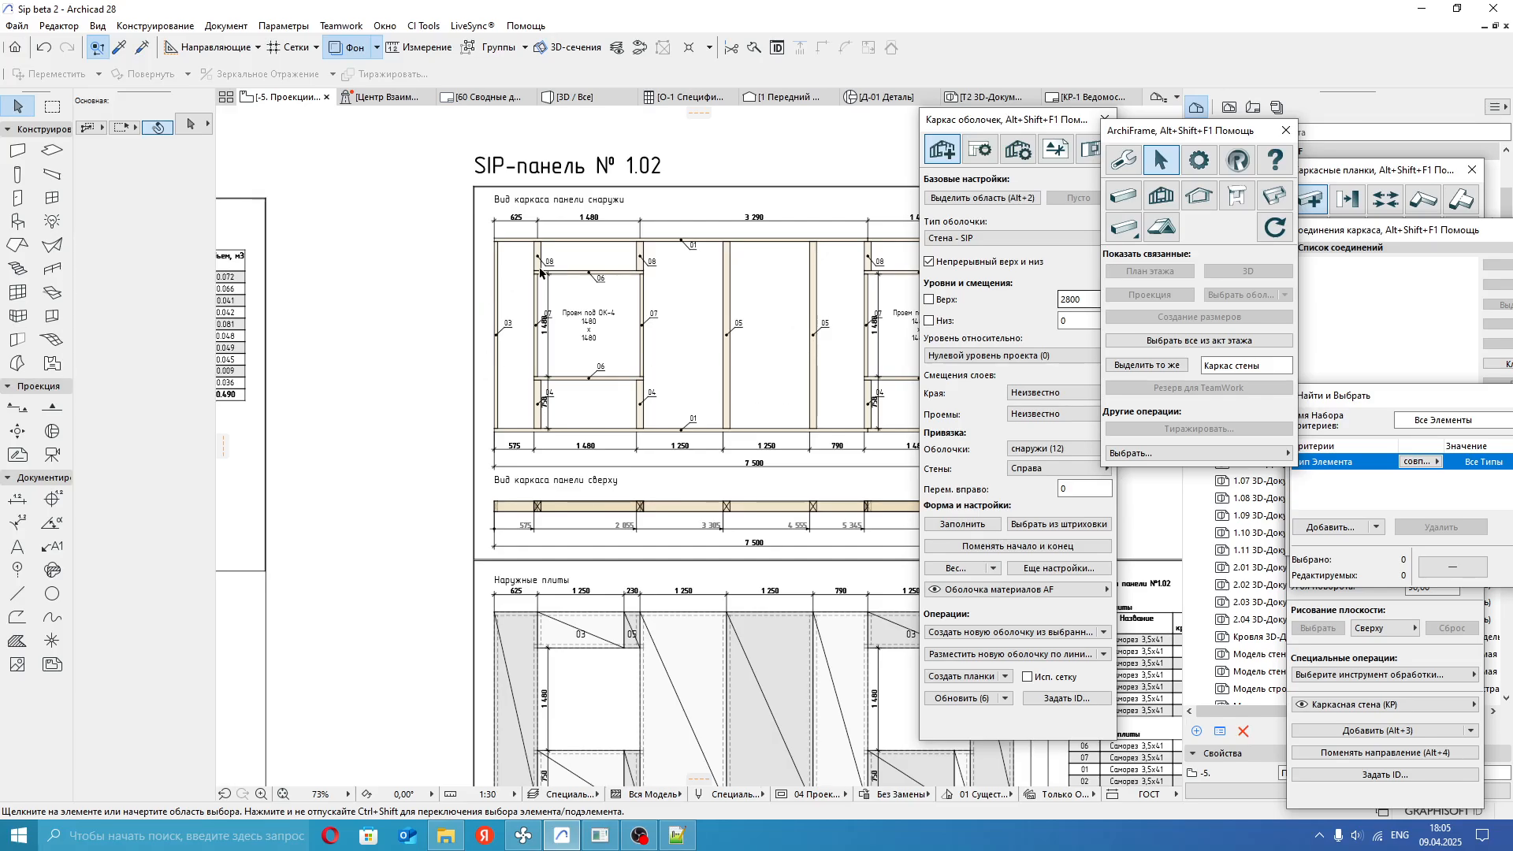
pyautogui.scroll(-4, 705, 337)
pyautogui.moveTo(639, 387)
pyautogui.mouseDown(button='middle')
pyautogui.moveTo(421, 388)
pyautogui.moveTo(886, 398)
pyautogui.mouseUp(button='middle')
pyautogui.scroll(6, 436, 372)
pyautogui.scroll(2, 434, 372)
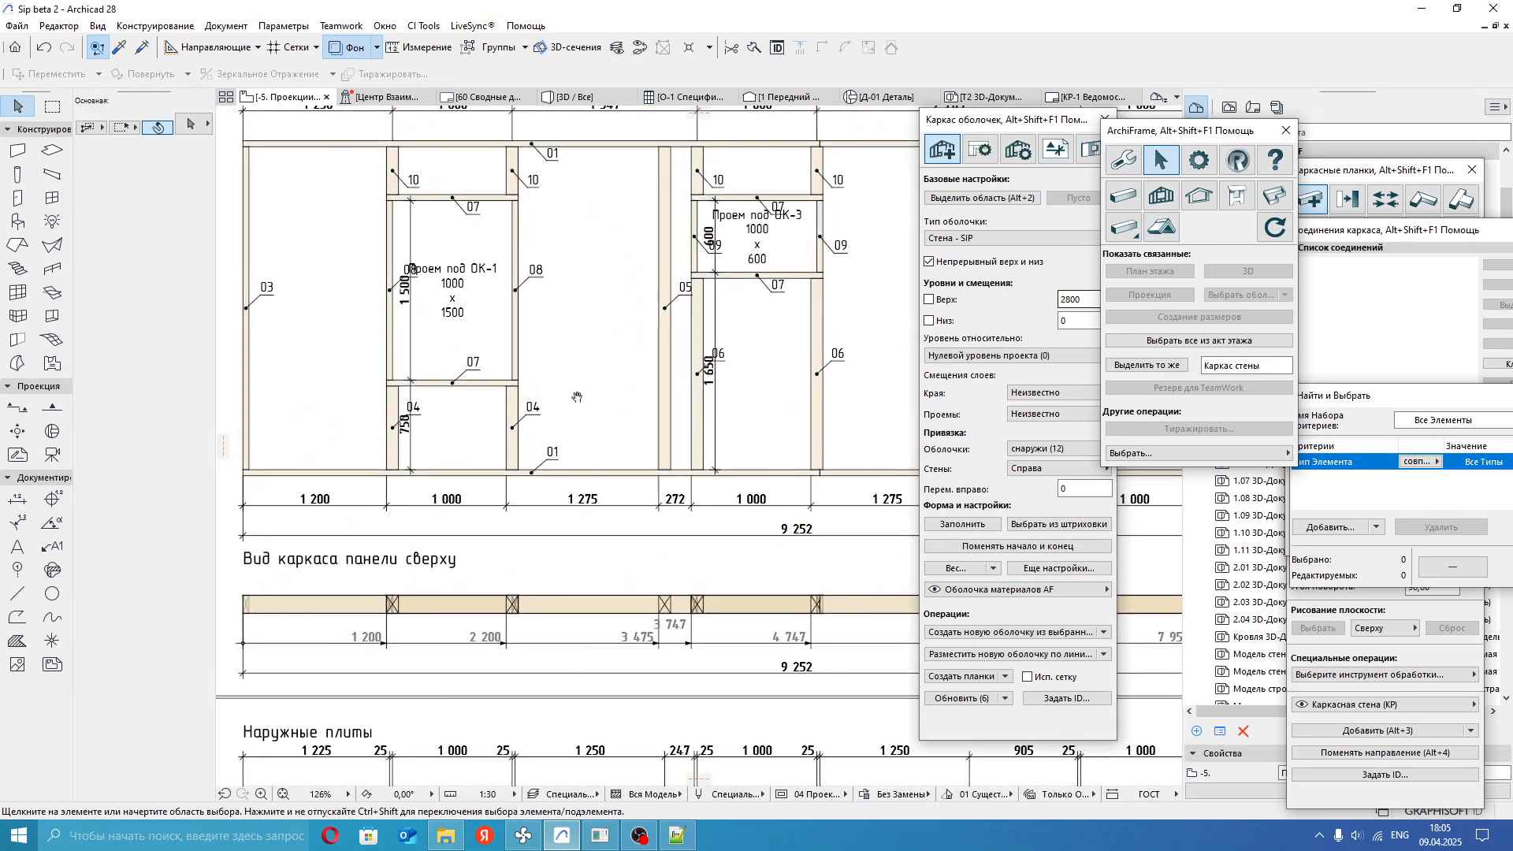
# With grouping suspended, move both full-height 05 studs of panel 1.01 to the left by 25 mm and update the panel.
pyautogui.hotkey('ctrl', 'a')
pyautogui.click(468, 47)
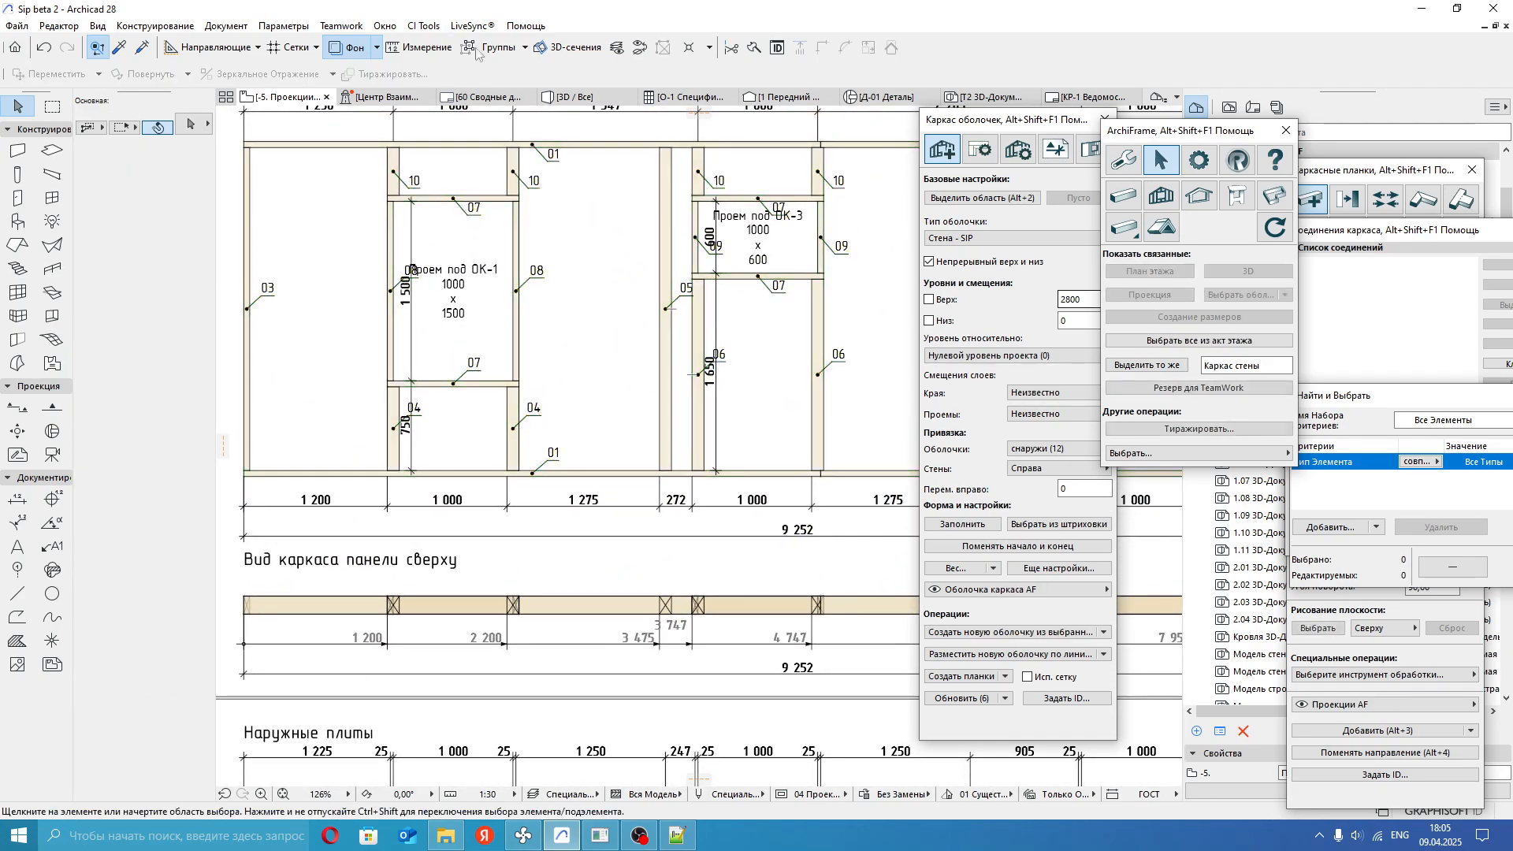
pyautogui.click(669, 399)
pyautogui.moveTo(669, 400); pyautogui.dragTo(575, 409, button='middle')
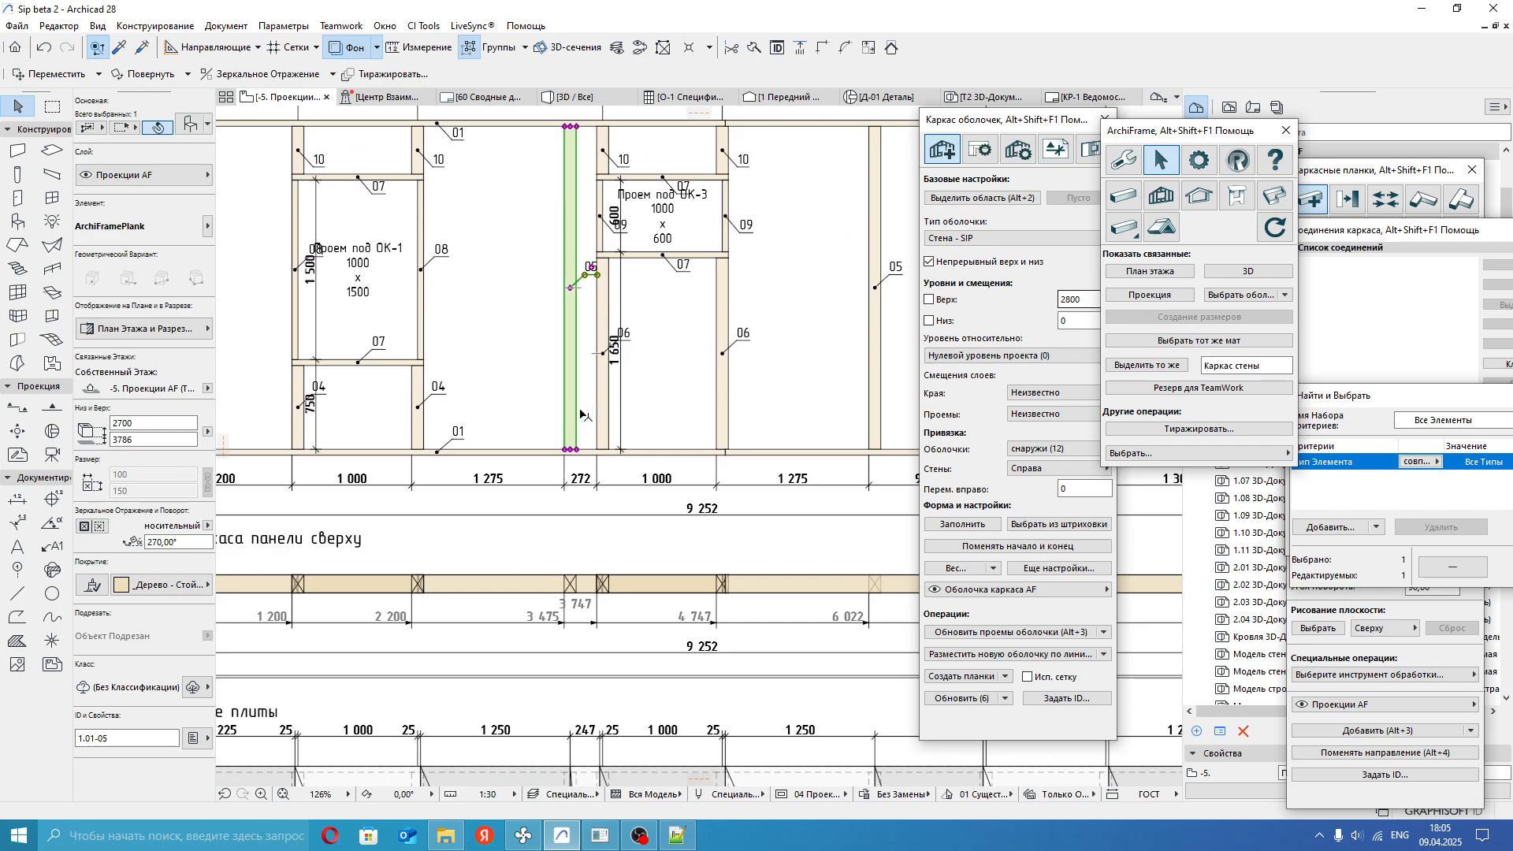
pyautogui.scroll(3, 685, 470)
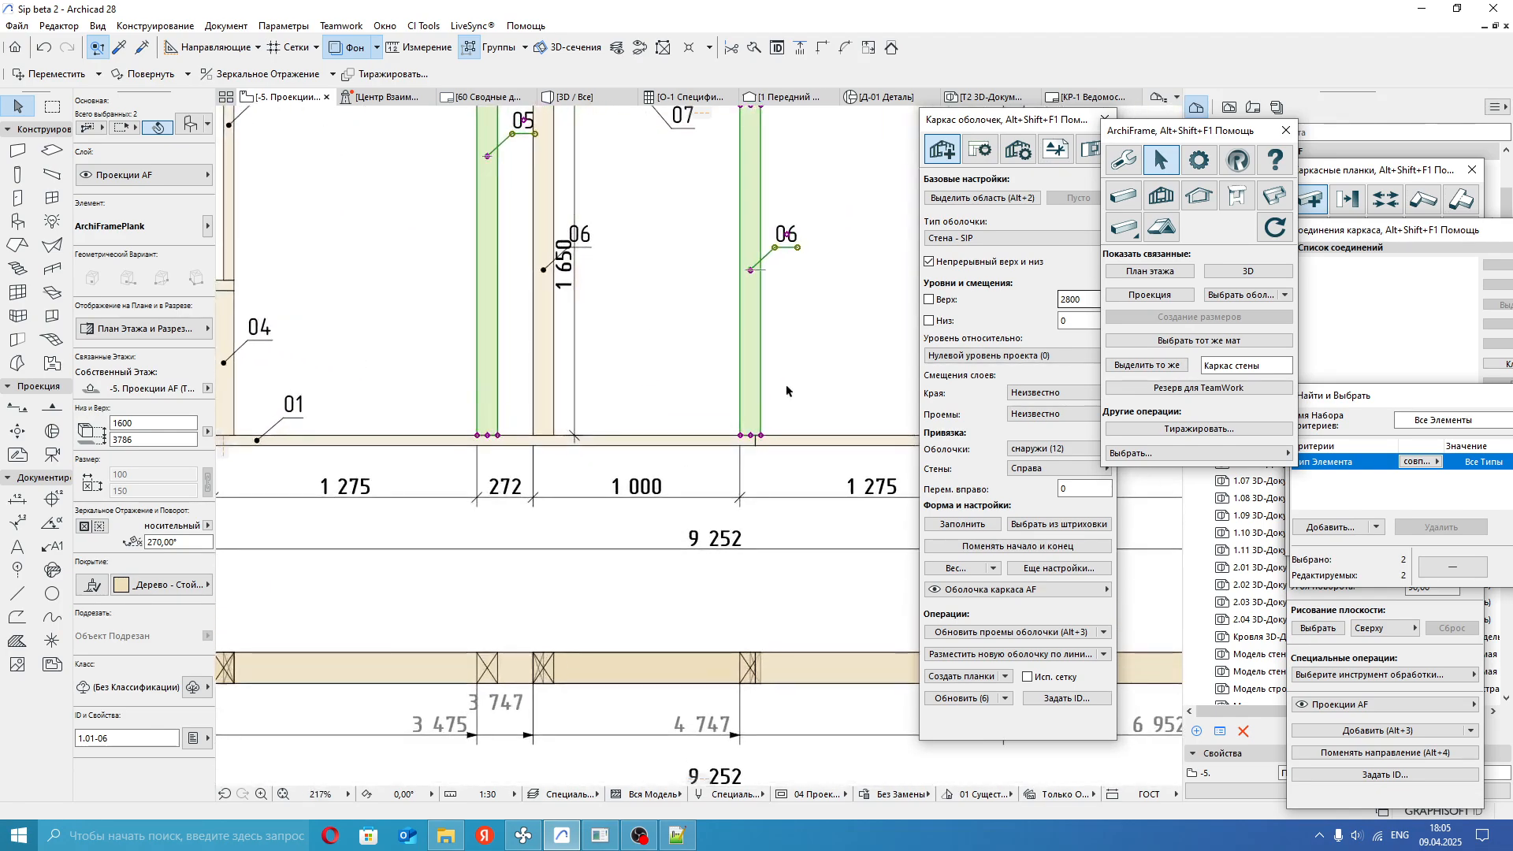
pyautogui.click(781, 396)
pyautogui.click(487, 355)
pyautogui.scroll(-4, 316, 386)
pyautogui.keyDown('shift'); pyautogui.click(650, 382); pyautogui.keyUp('shift')
pyautogui.scroll(4, 656, 383)
pyautogui.click(669, 403)
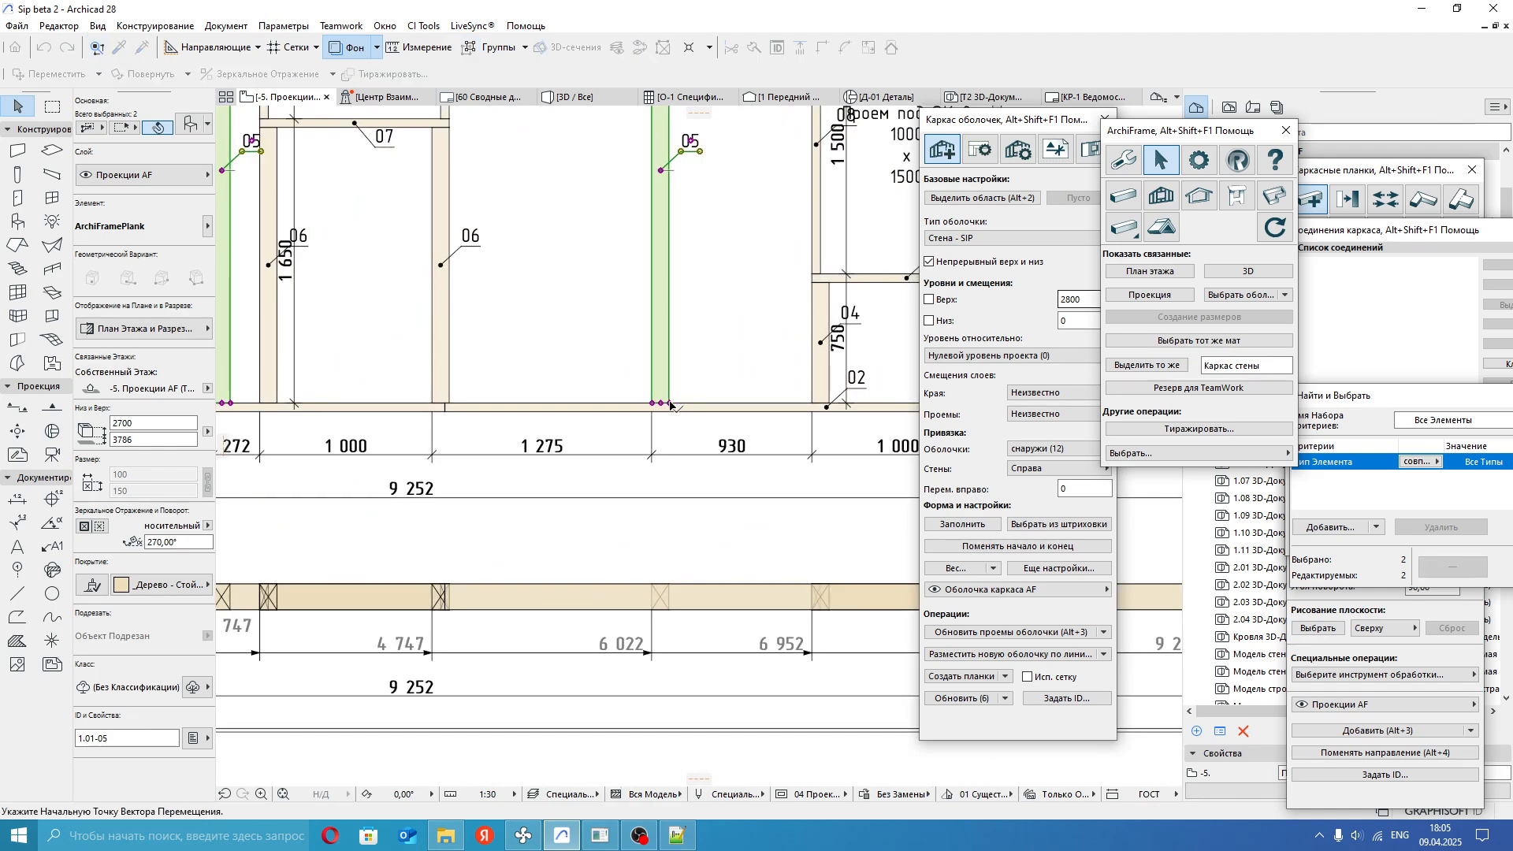
pyautogui.write('25')
pyautogui.press('Return')
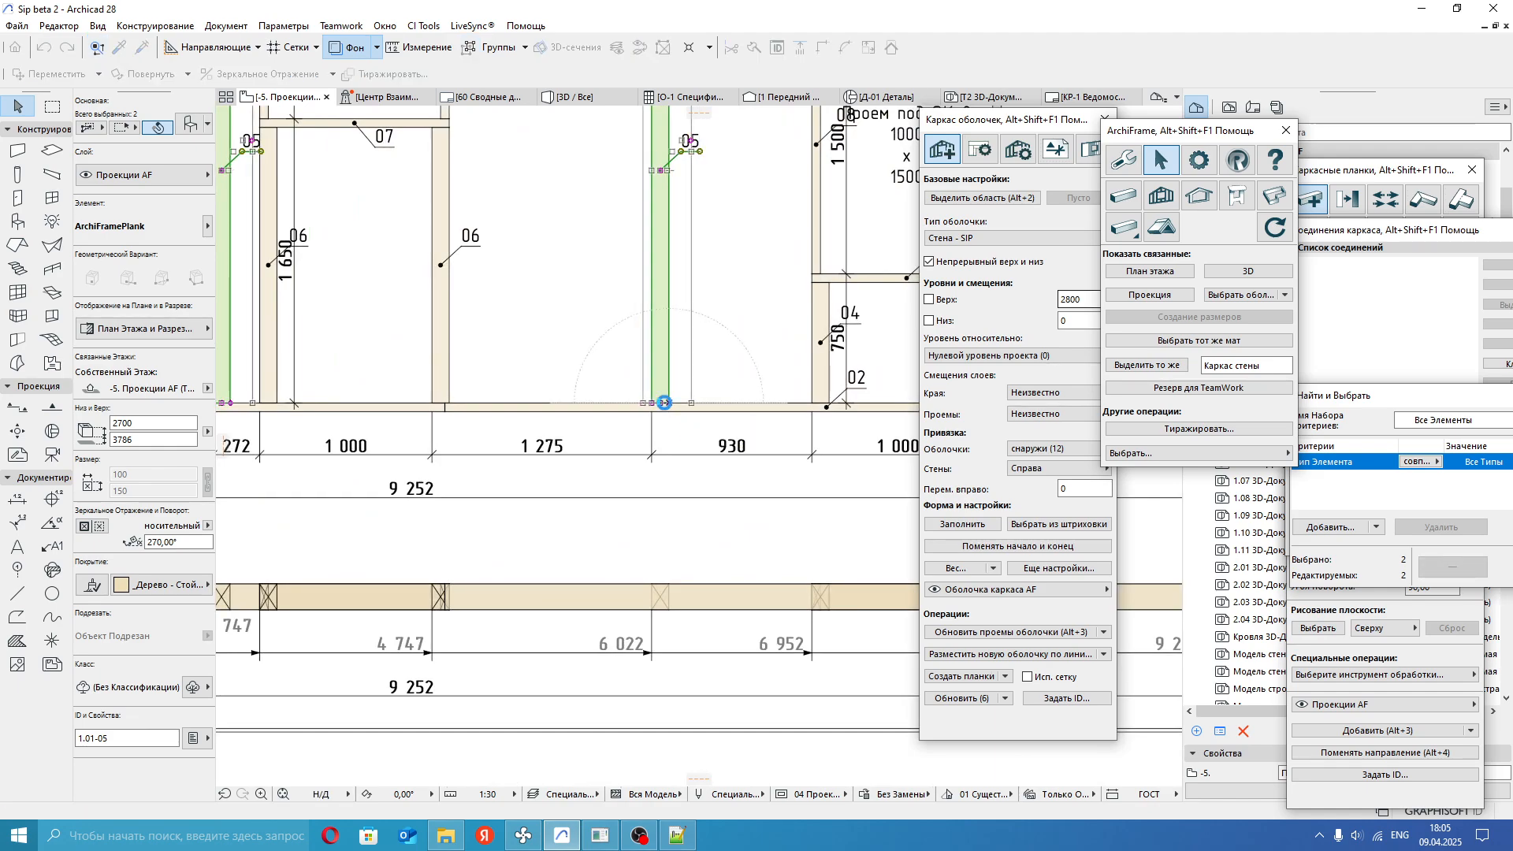
pyautogui.click(957, 698)
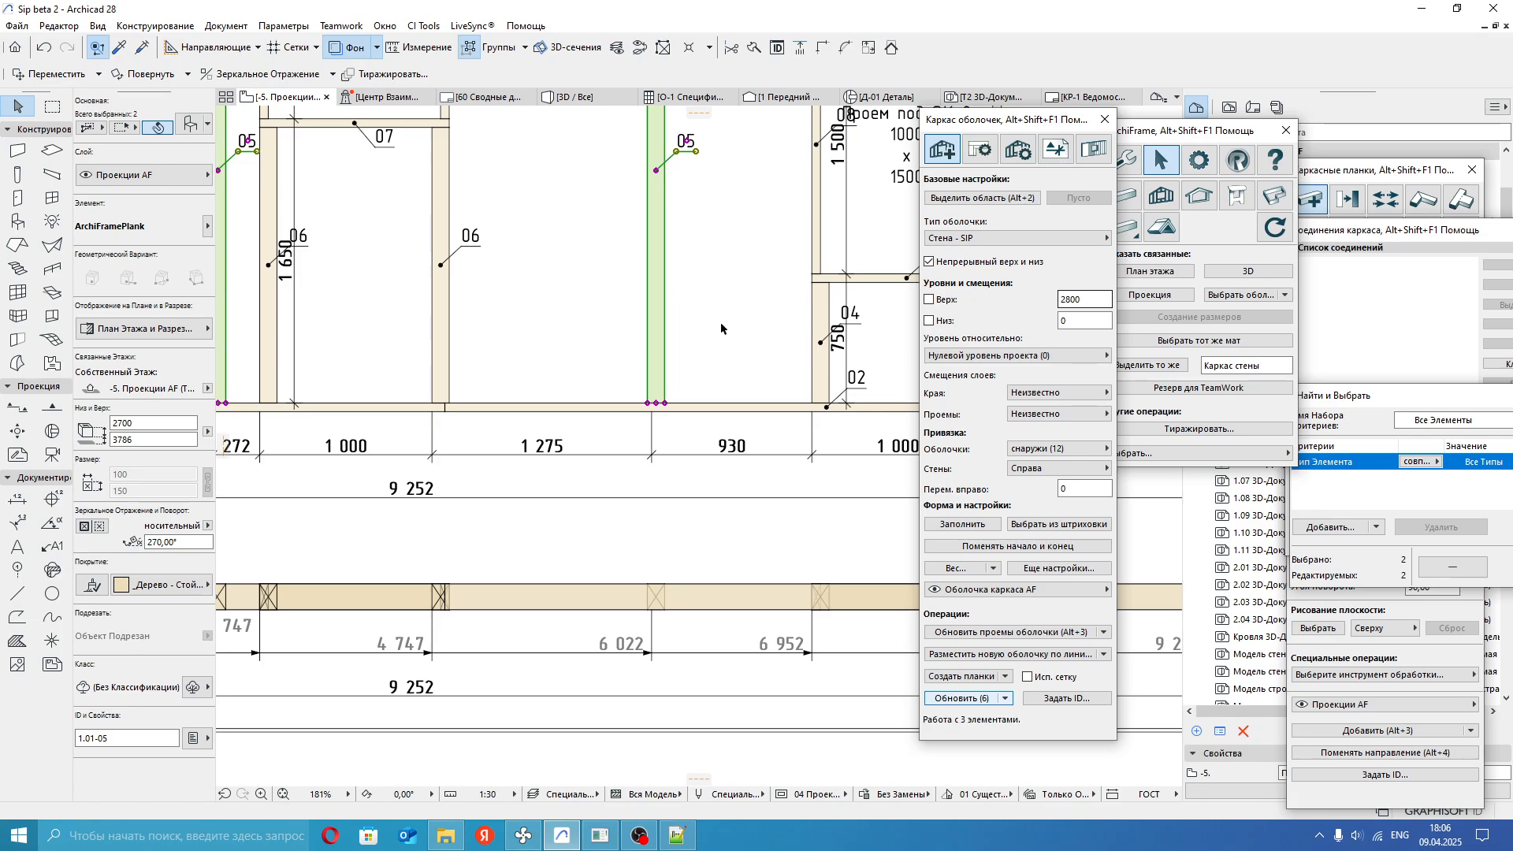
# Check the updated stud spacing of panel 1.01 against the outer board layout in Наружные плиты.
pyautogui.scroll(-4, 725, 512)
pyautogui.moveTo(617, 382); pyautogui.dragTo(504, 387, button='middle')
pyautogui.scroll(-3, 465, 392)
pyautogui.moveTo(795, 402); pyautogui.dragTo(260, 405, button='middle')
pyautogui.moveTo(867, 405)
pyautogui.mouseDown(button='middle')
pyautogui.moveTo(662, 405)
pyautogui.moveTo(635, 429)
pyautogui.moveTo(661, 350)
pyautogui.moveTo(688, 377)
pyautogui.moveTo(662, 344)
pyautogui.mouseUp(button='middle')
pyautogui.scroll(3, 662, 405)
pyautogui.scroll(2, 481, 450)
pyautogui.scroll(-4, 554, 606)
pyautogui.moveTo(554, 607)
pyautogui.mouseDown(button='middle')
pyautogui.moveTo(308, 461)
pyautogui.moveTo(297, 488)
pyautogui.mouseUp(button='middle')
pyautogui.scroll(1, 308, 461)
pyautogui.scroll(3, 307, 461)
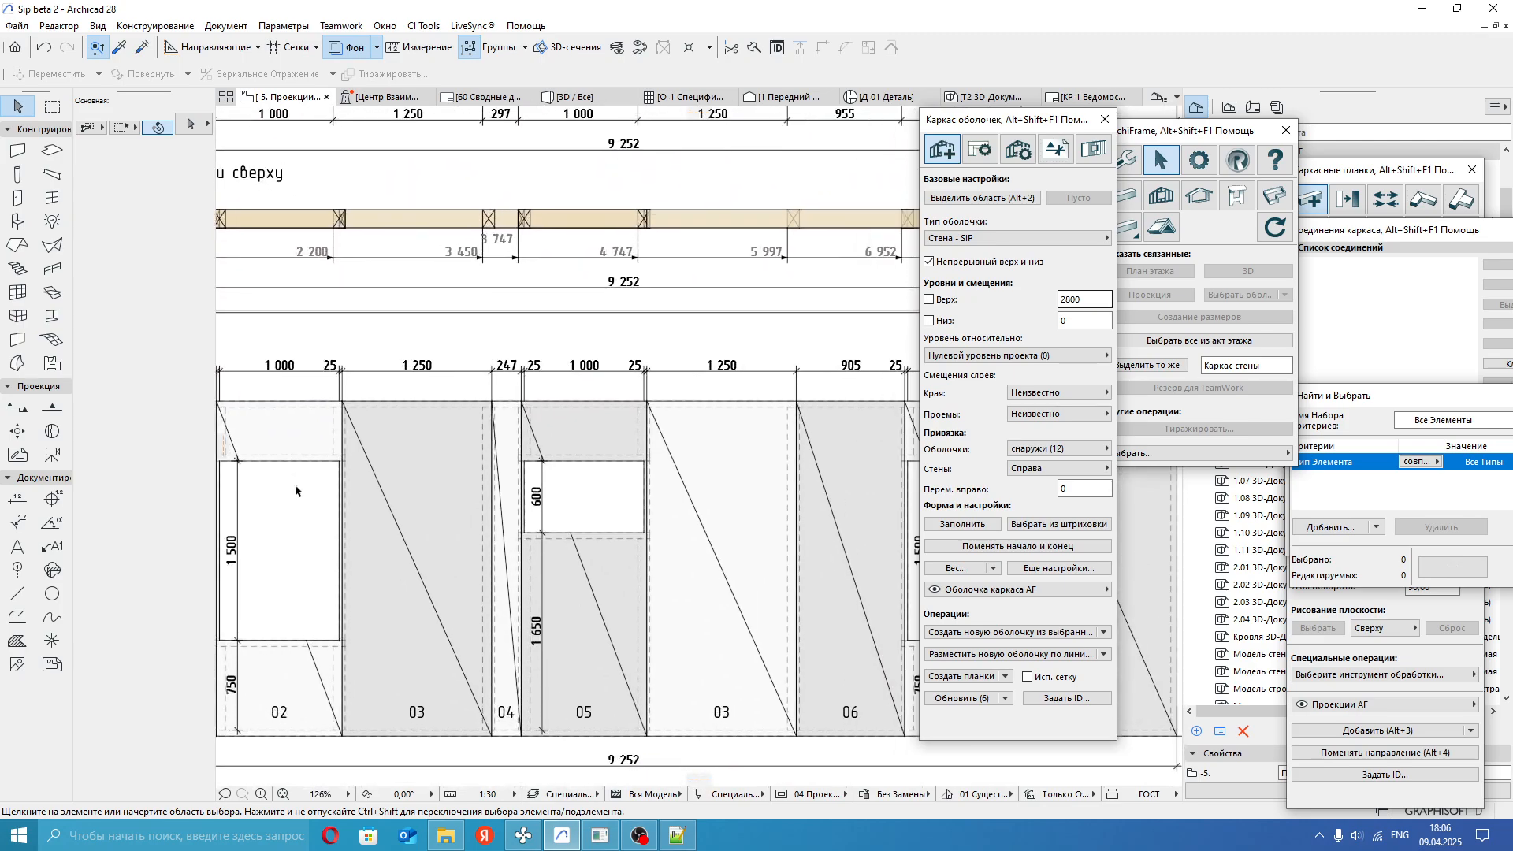
# Review the rest of panel 1.01's board layouts and compare them with the openings in its exterior frame view.
pyautogui.scroll(-3, 378, 481)
pyautogui.moveTo(847, 511); pyautogui.dragTo(489, 506, button='middle')
pyautogui.moveTo(749, 482)
pyautogui.mouseDown(button='middle')
pyautogui.moveTo(290, 474)
pyautogui.moveTo(750, 528)
pyautogui.mouseUp(button='middle')
pyautogui.moveTo(290, 335)
pyautogui.mouseDown(button='middle')
pyautogui.moveTo(558, 441)
pyautogui.moveTo(718, 481)
pyautogui.moveTo(686, 505)
pyautogui.moveTo(696, 424)
pyautogui.mouseUp(button='middle')
pyautogui.scroll(2, 499, 609)
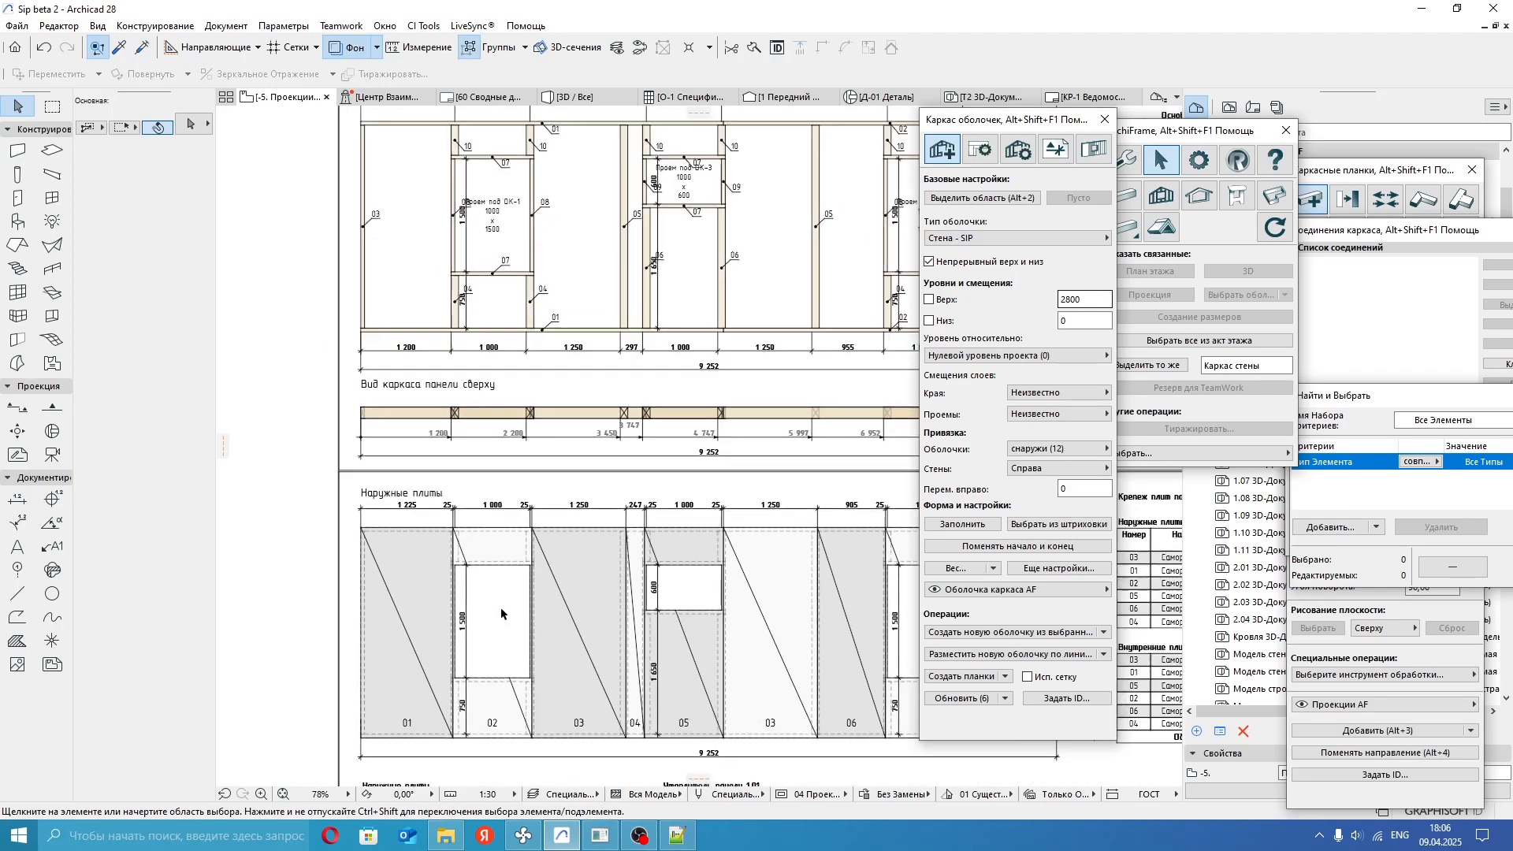
pyautogui.moveTo(507, 594); pyautogui.dragTo(485, 723, button='middle')
pyautogui.scroll(-1, 573, 423)
pyautogui.scroll(-2, 574, 423)
pyautogui.moveTo(575, 428); pyautogui.dragTo(564, 510, button='middle')
pyautogui.scroll(3, 478, 430)
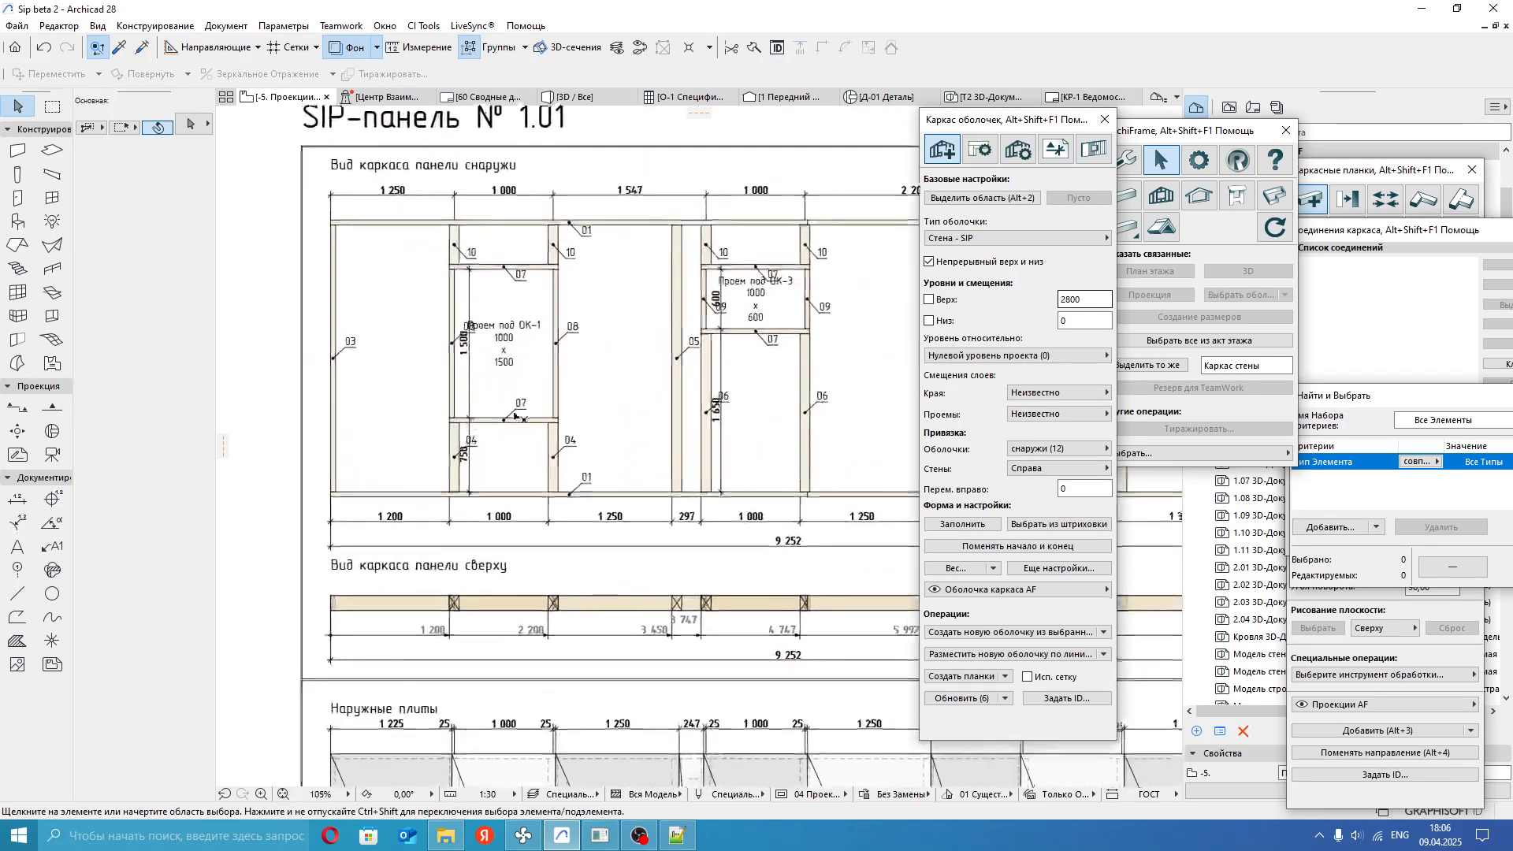
pyautogui.moveTo(608, 409); pyautogui.dragTo(601, 434, button='middle')
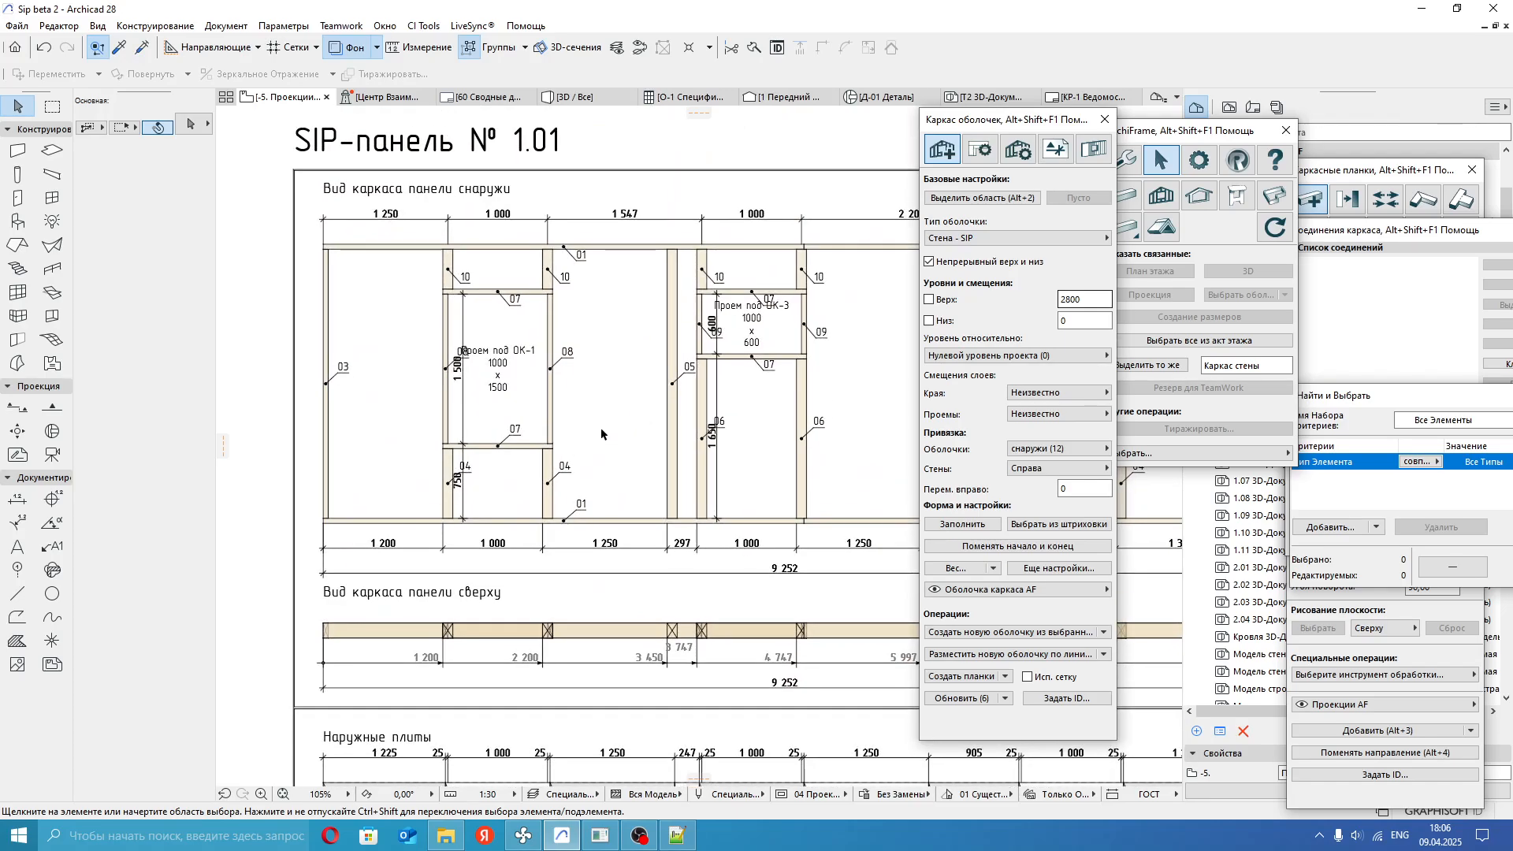
# Review the exterior frame view of panel 1.01 together with its top view and outer board layout.
pyautogui.scroll(-2, 601, 435)
pyautogui.moveTo(603, 481); pyautogui.dragTo(605, 463, button='middle')
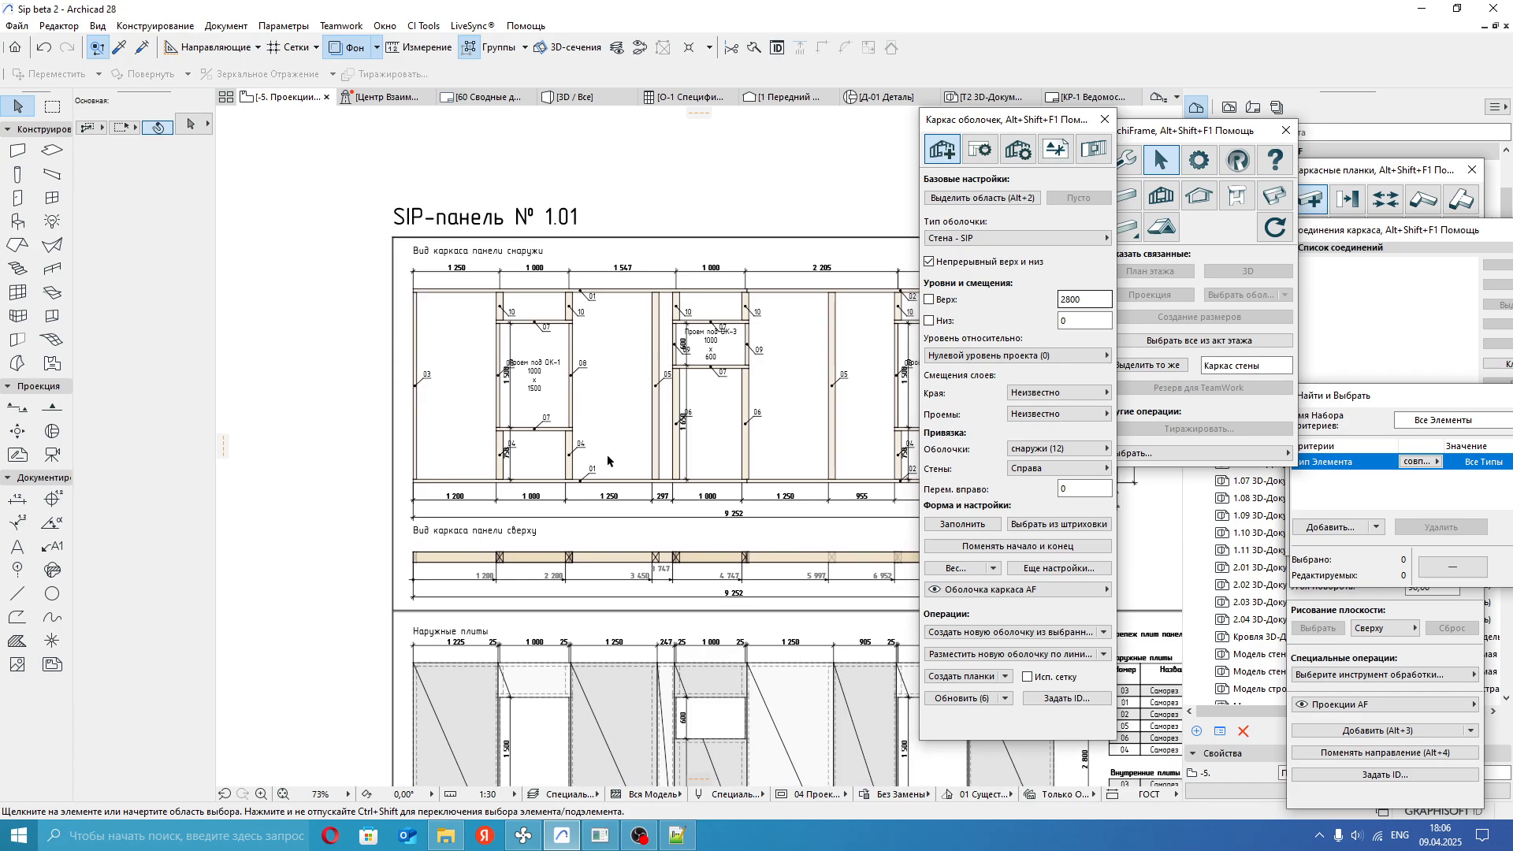
pyautogui.scroll(2, 596, 634)
pyautogui.scroll(-3, 495, 394)
pyautogui.moveTo(680, 431); pyautogui.dragTo(539, 382, button='middle')
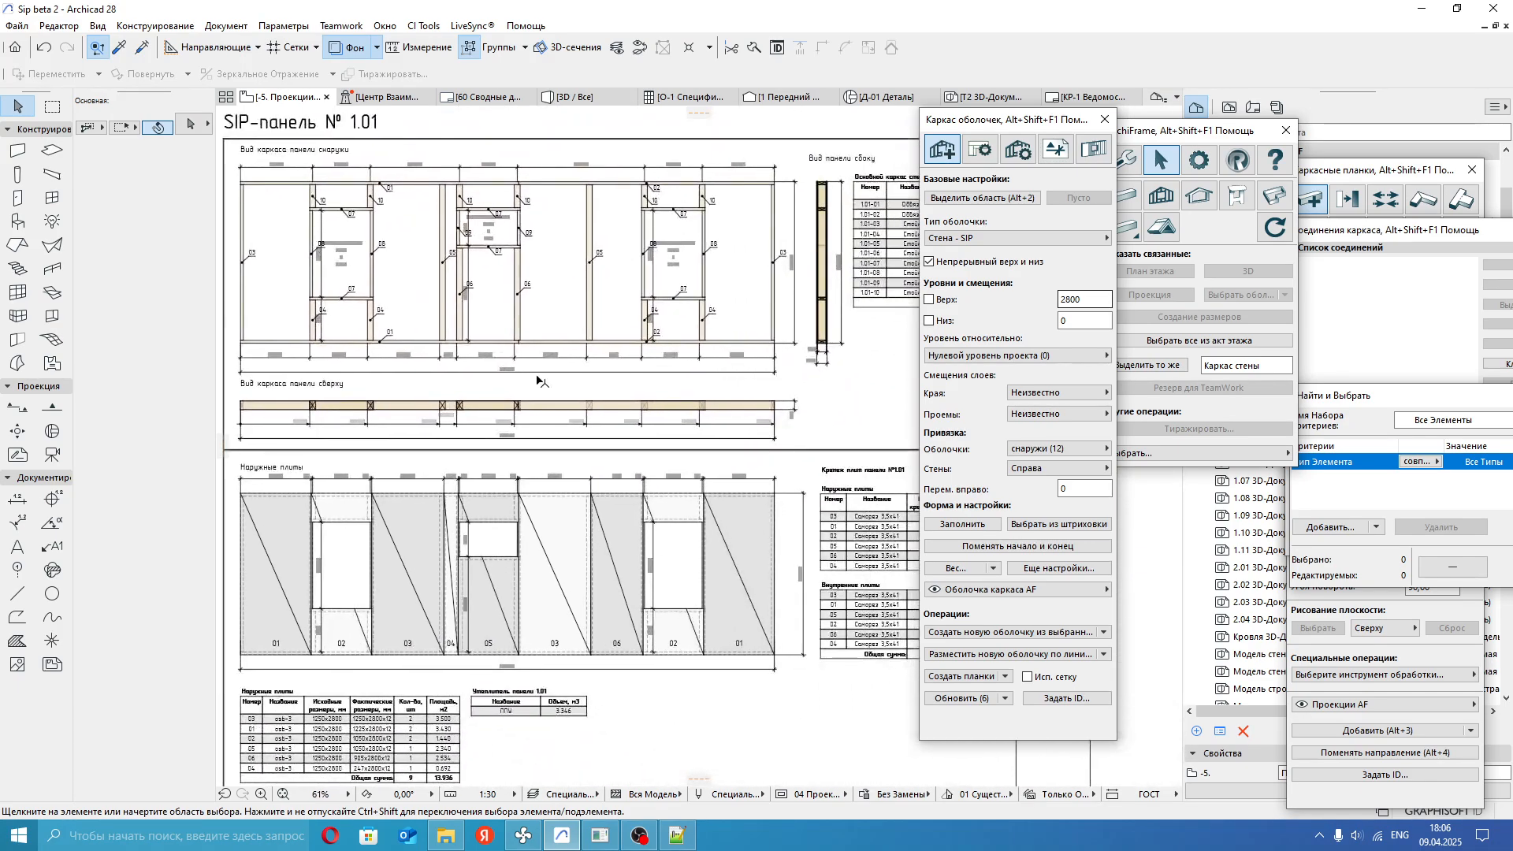
pyautogui.moveTo(488, 333)
pyautogui.mouseDown(button='middle')
pyautogui.moveTo(560, 411)
pyautogui.moveTo(525, 415)
pyautogui.mouseUp(button='middle')
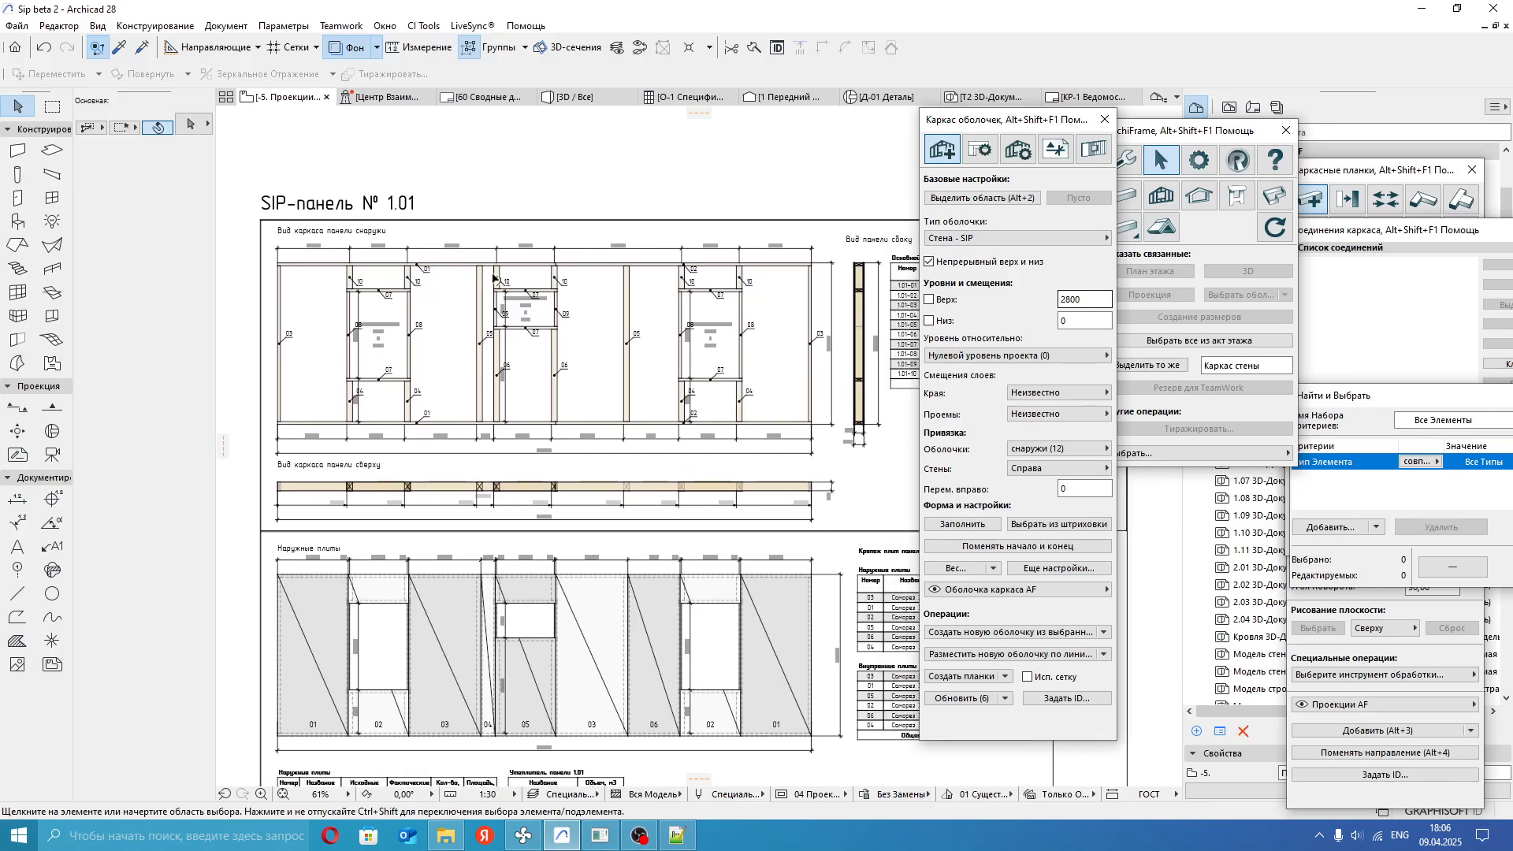
pyautogui.scroll(1, 313, 482)
# Examine the side view Вид панели сбоку of panel 1.01, including the board and frame layers at its lower end.
pyautogui.moveTo(634, 480)
pyautogui.mouseDown(button='middle')
pyautogui.moveTo(678, 476)
pyautogui.moveTo(470, 441)
pyautogui.mouseUp(button='middle')
pyautogui.scroll(-2, 642, 465)
pyautogui.scroll(2, 671, 369)
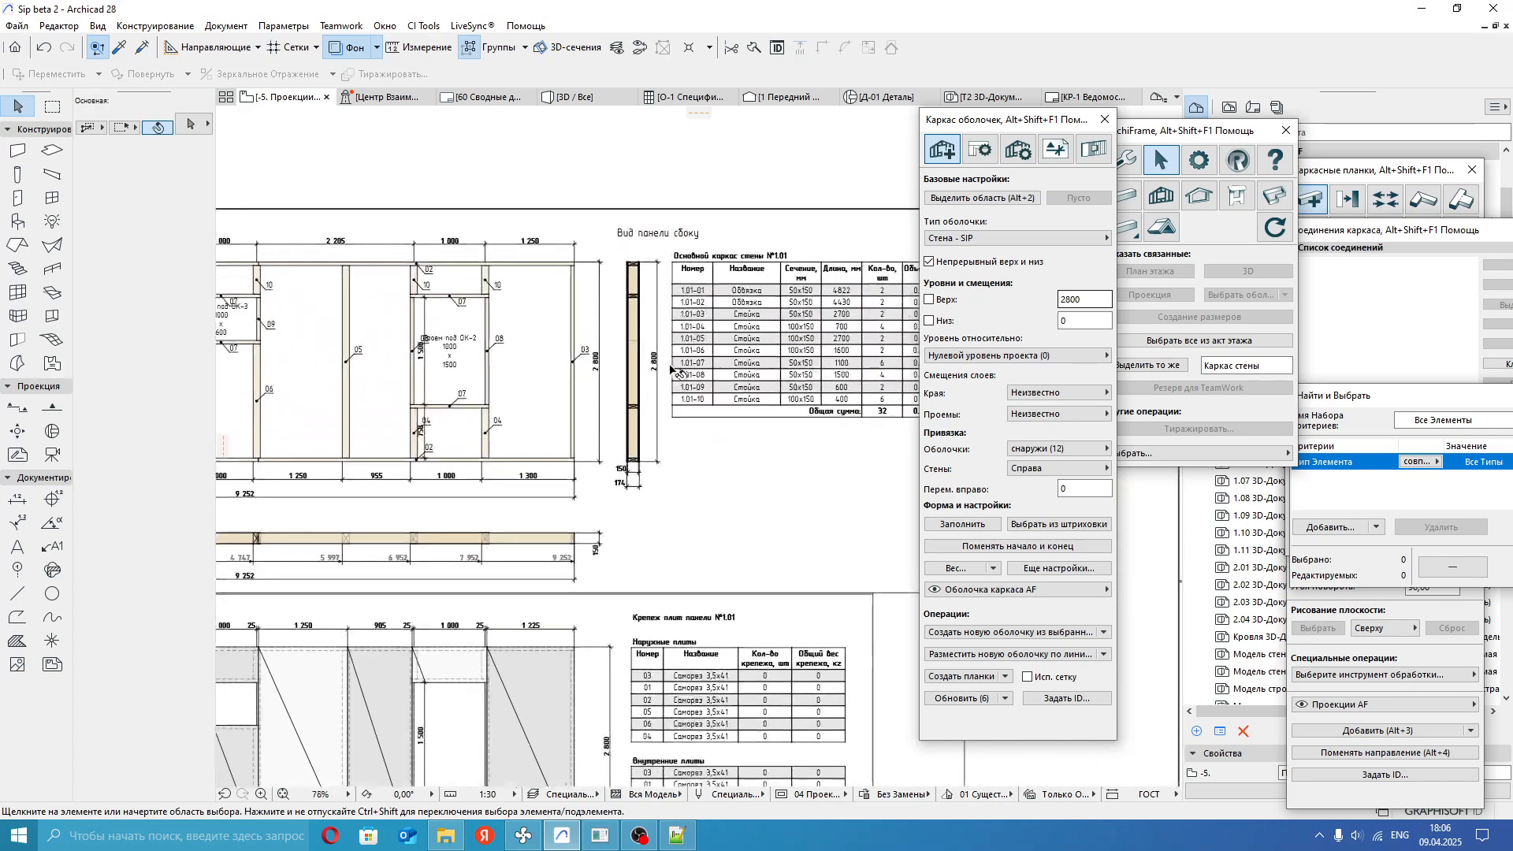
pyautogui.scroll(1, 672, 368)
pyautogui.scroll(2, 639, 224)
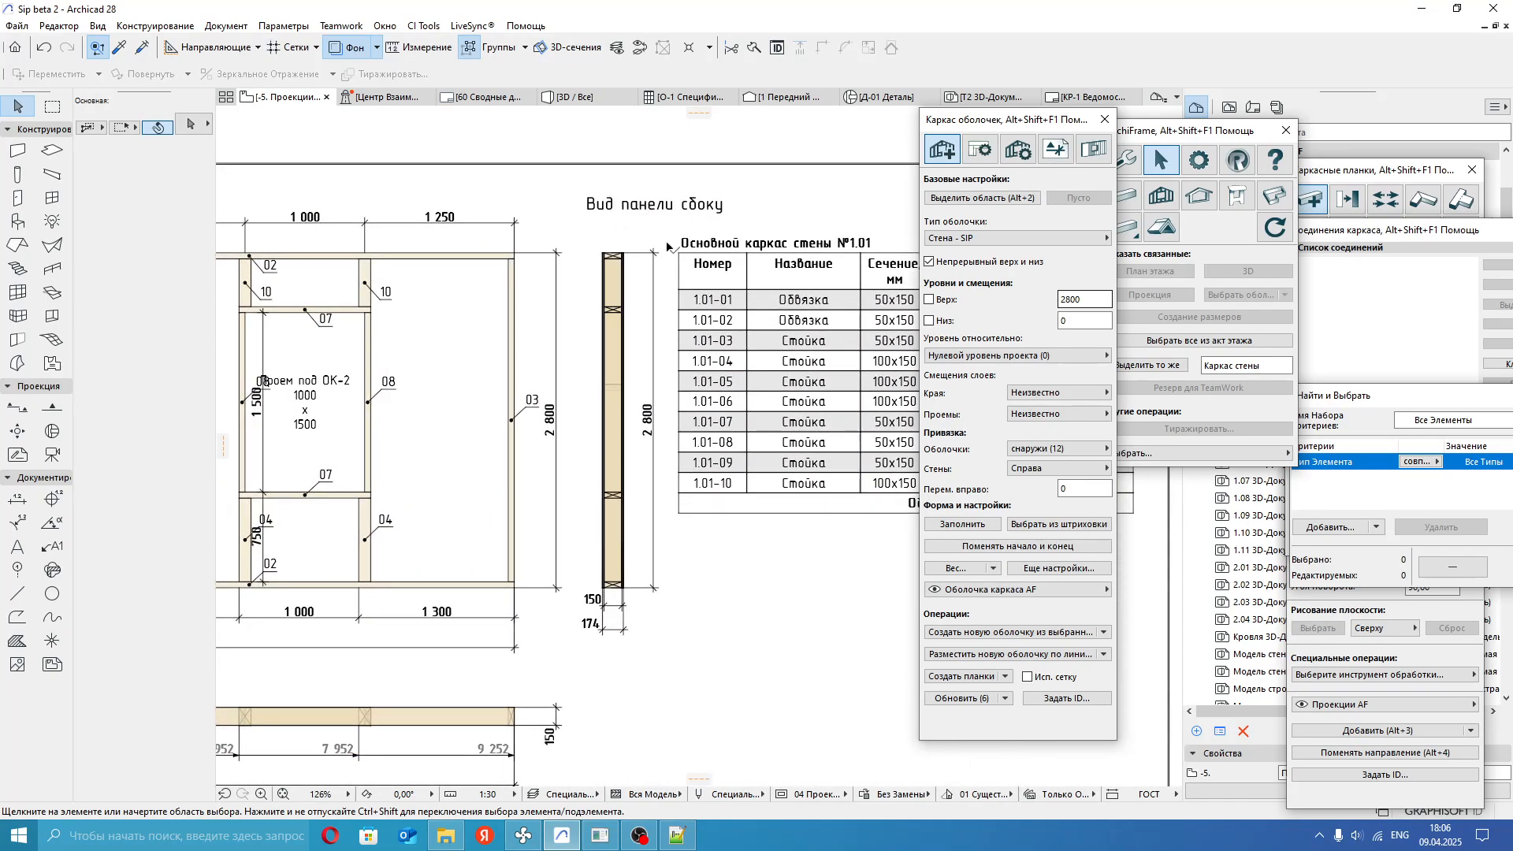
pyautogui.scroll(10, 623, 507)
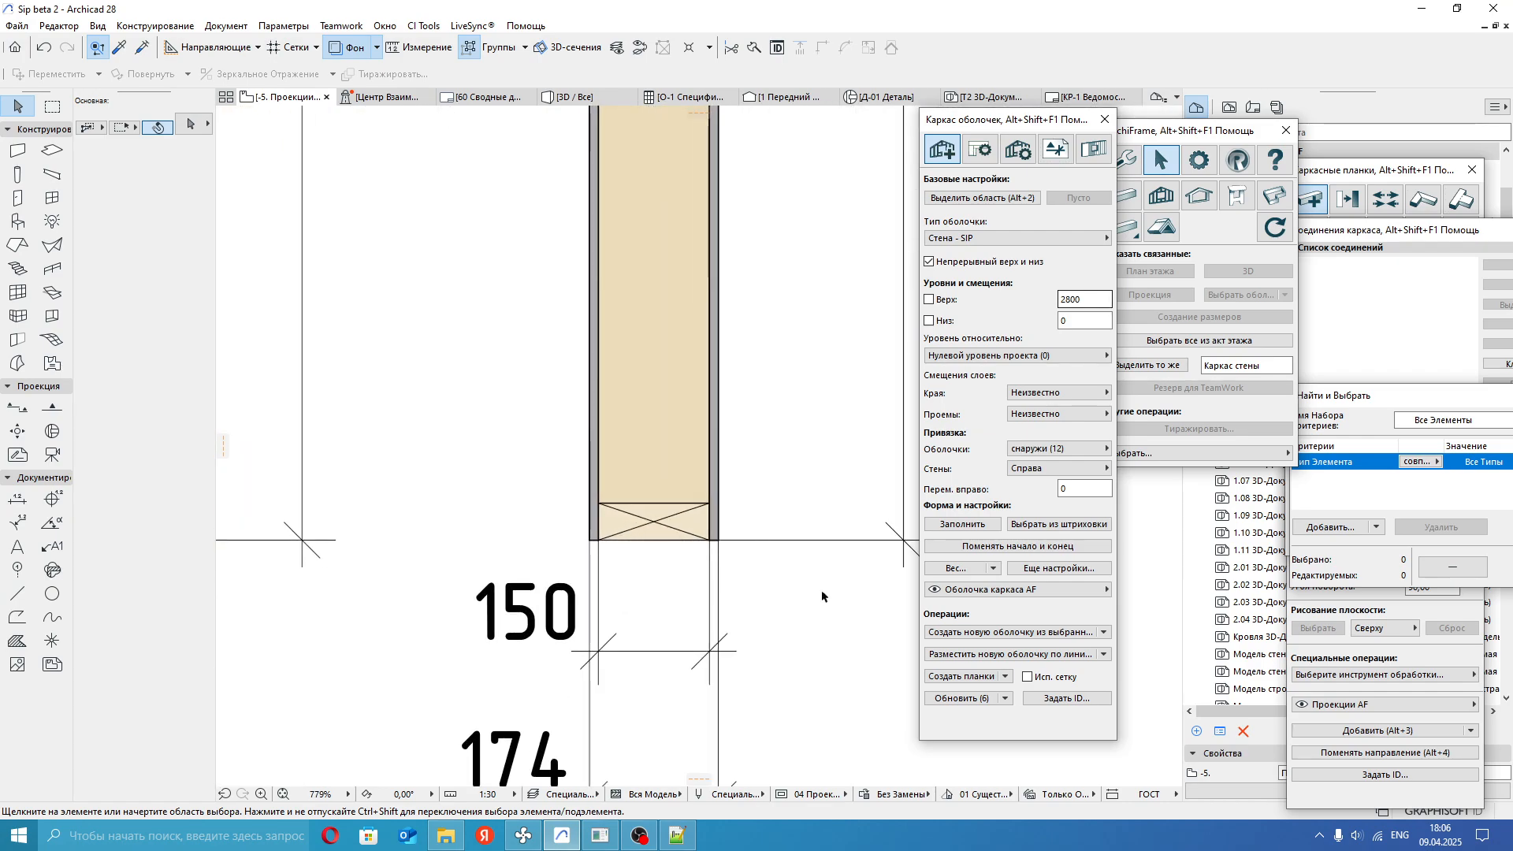
pyautogui.scroll(-10, 806, 550)
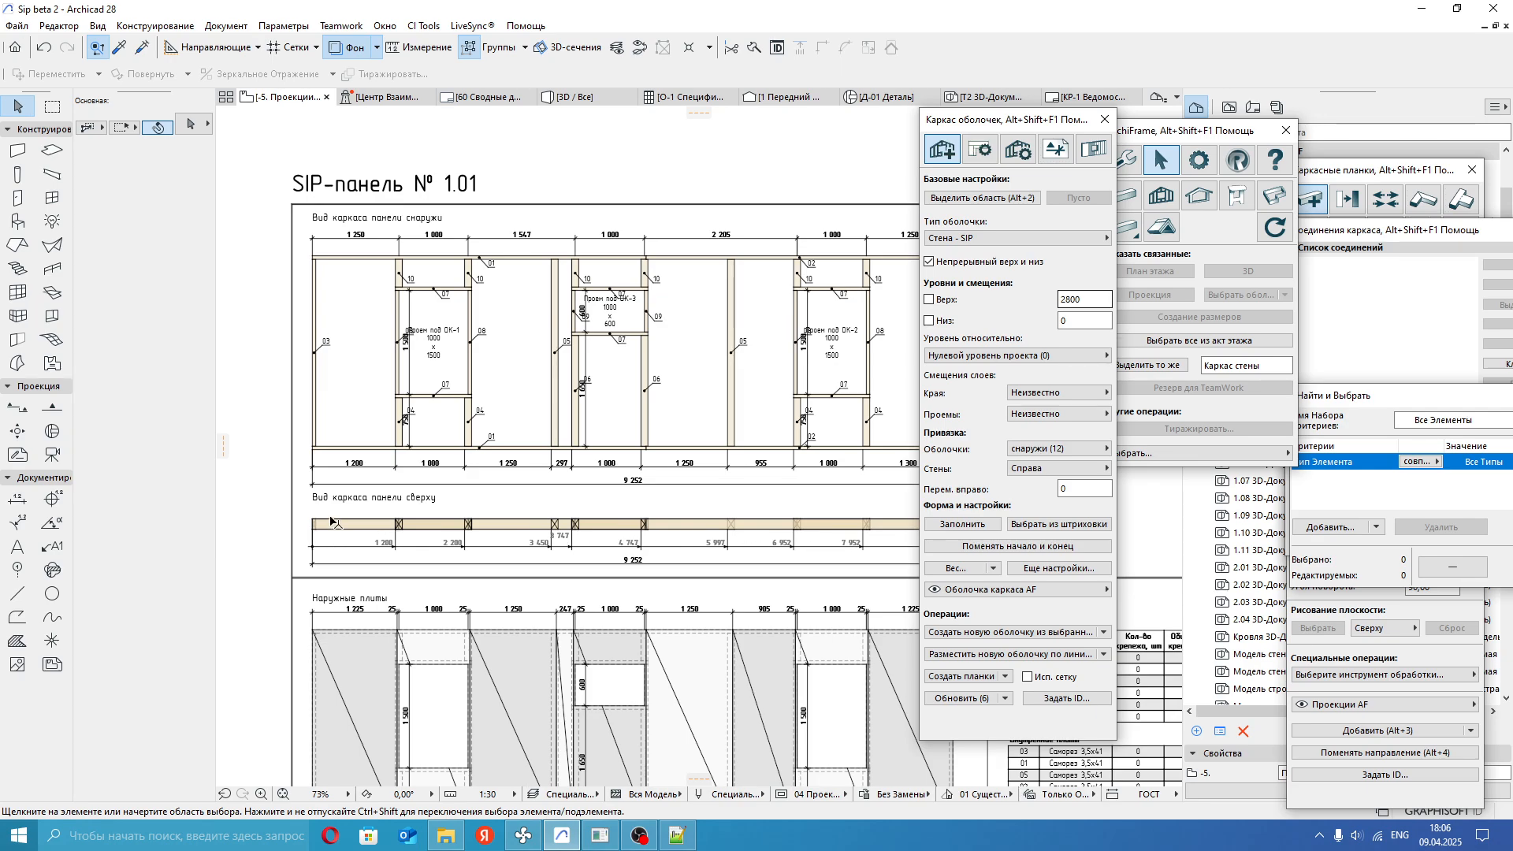
# Check the top view of panel 1.01's frame and read the member table Основной каркас стены №1.01.
pyautogui.moveTo(441, 515); pyautogui.dragTo(323, 505, button='middle')
pyautogui.scroll(-2, 487, 480)
pyautogui.moveTo(575, 453); pyautogui.dragTo(523, 464, button='middle')
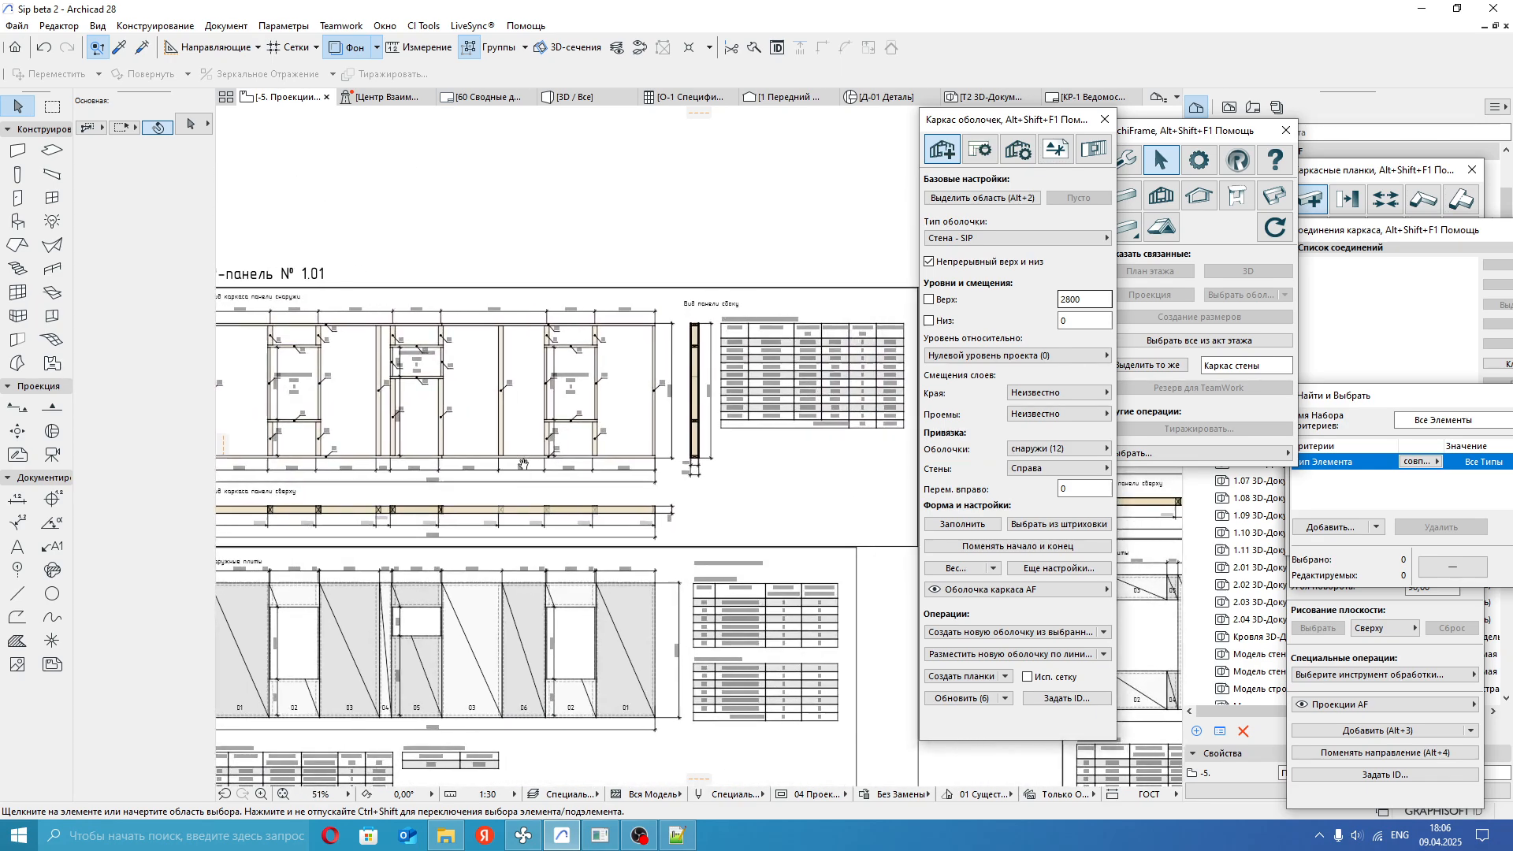
pyautogui.scroll(4, 804, 450)
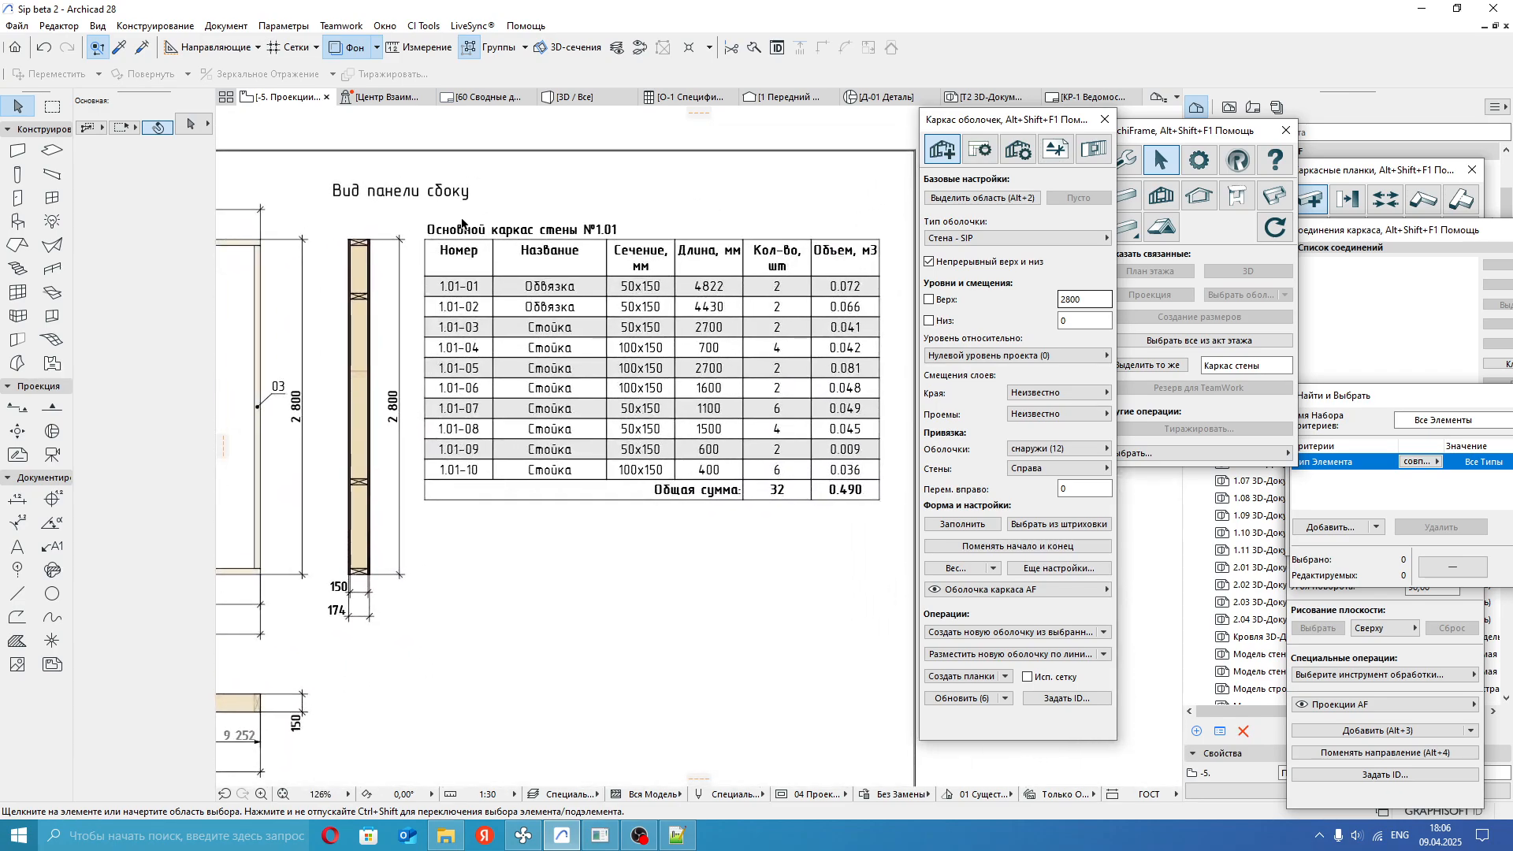
pyautogui.scroll(-3, 658, 438)
# Examine the outer board layout Наружные плиты of panel 1.01, including board widths, joints and window openings.
pyautogui.moveTo(459, 461); pyautogui.dragTo(779, 429, button='middle')
pyautogui.moveTo(372, 415)
pyautogui.mouseDown(button='middle')
pyautogui.moveTo(647, 375)
pyautogui.moveTo(555, 364)
pyautogui.mouseUp(button='middle')
pyautogui.scroll(-2, 555, 364)
pyautogui.moveTo(557, 418); pyautogui.dragTo(512, 329, button='middle')
pyautogui.scroll(2, 420, 538)
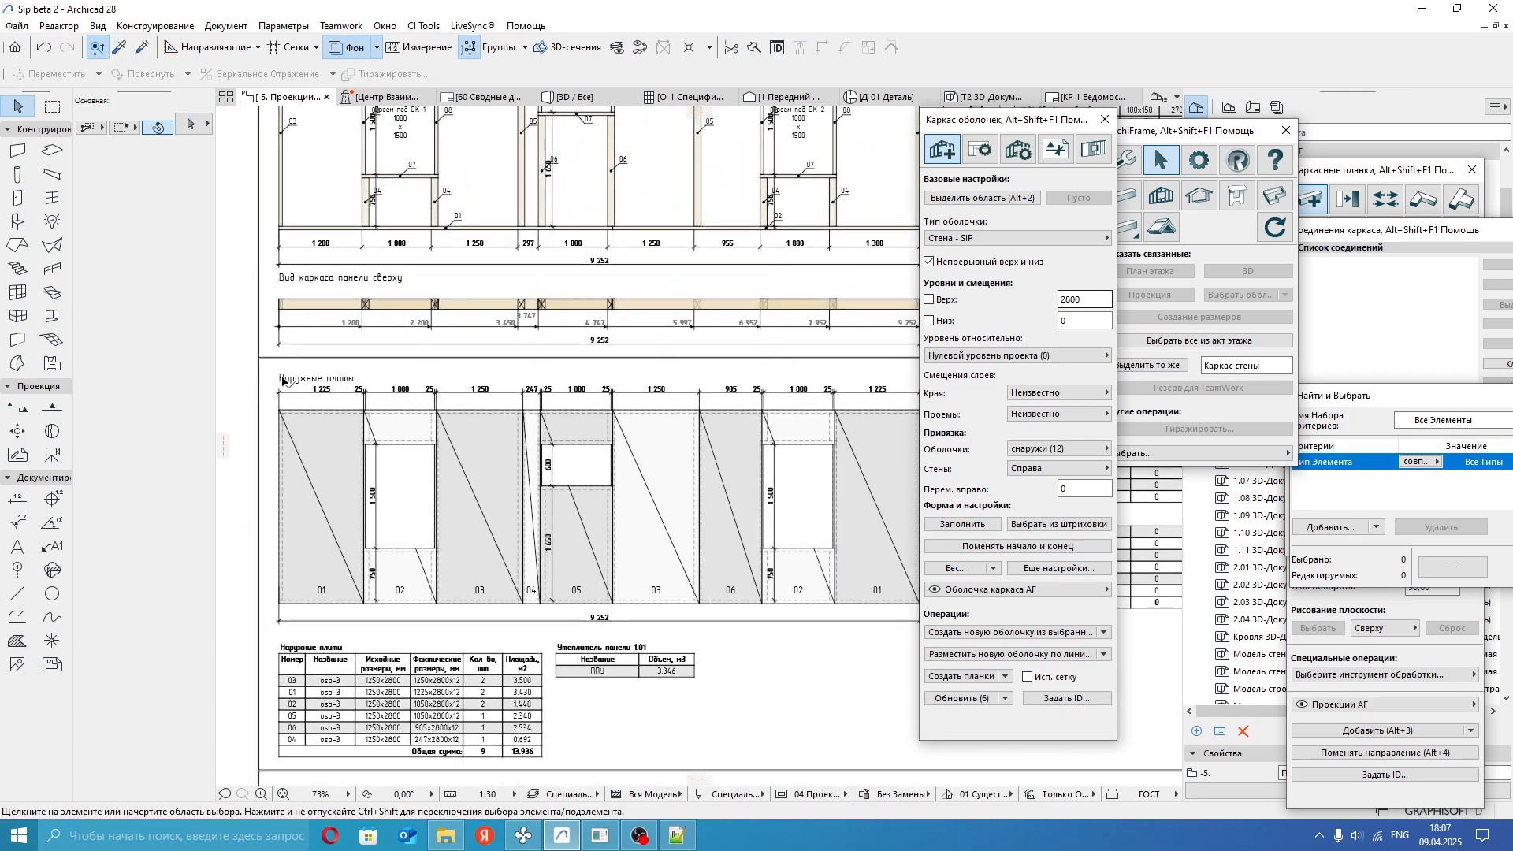
pyautogui.moveTo(349, 479); pyautogui.dragTo(404, 456, button='middle')
pyautogui.scroll(4, 385, 439)
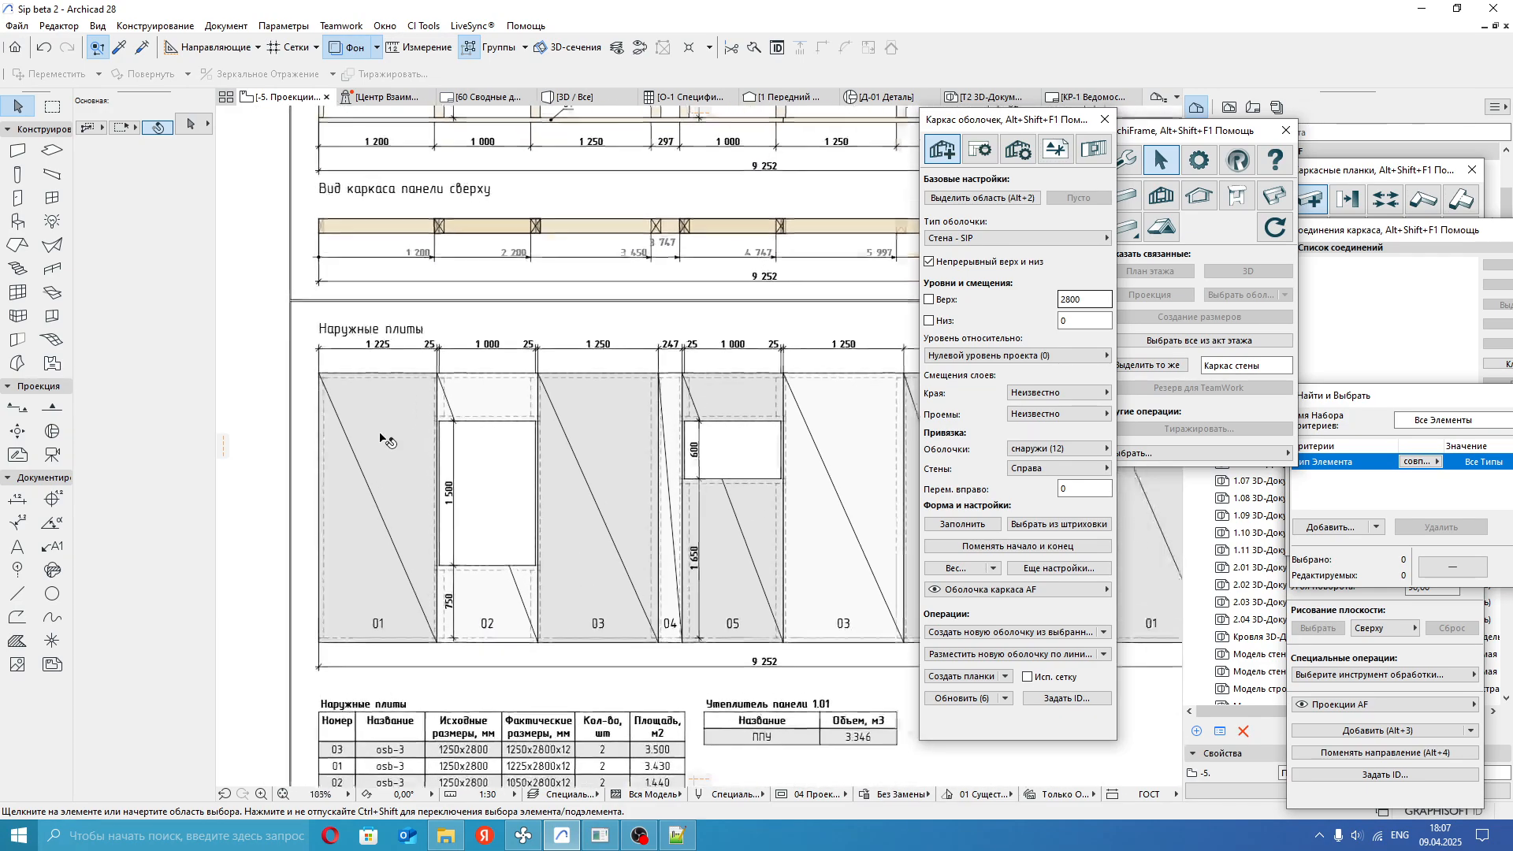
pyautogui.scroll(-3, 413, 419)
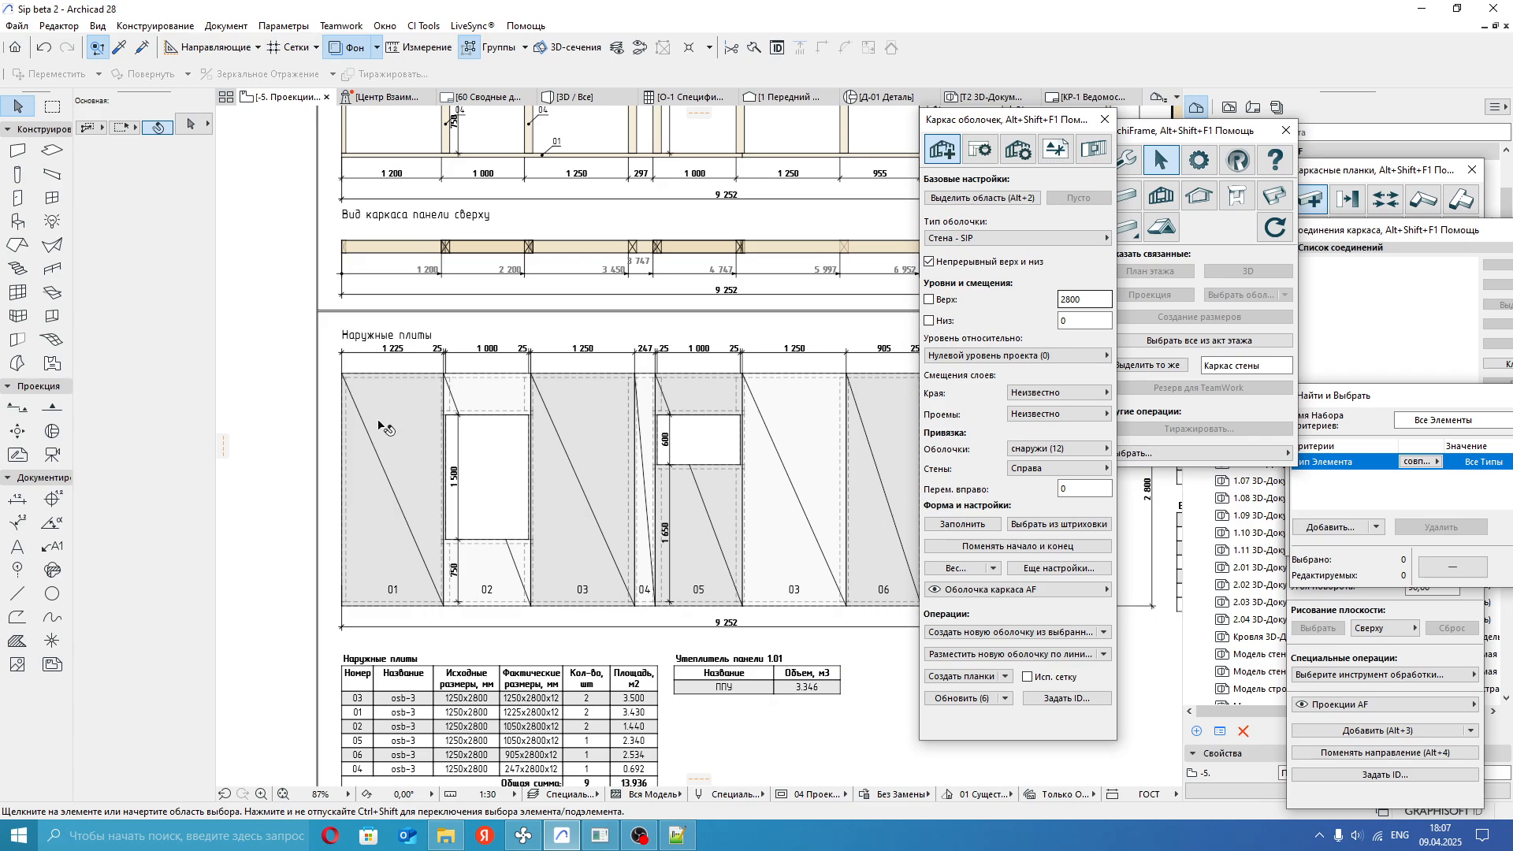
pyautogui.scroll(5, 445, 430)
pyautogui.scroll(-2, 541, 457)
pyautogui.moveTo(541, 457); pyautogui.dragTo(556, 482, button='middle')
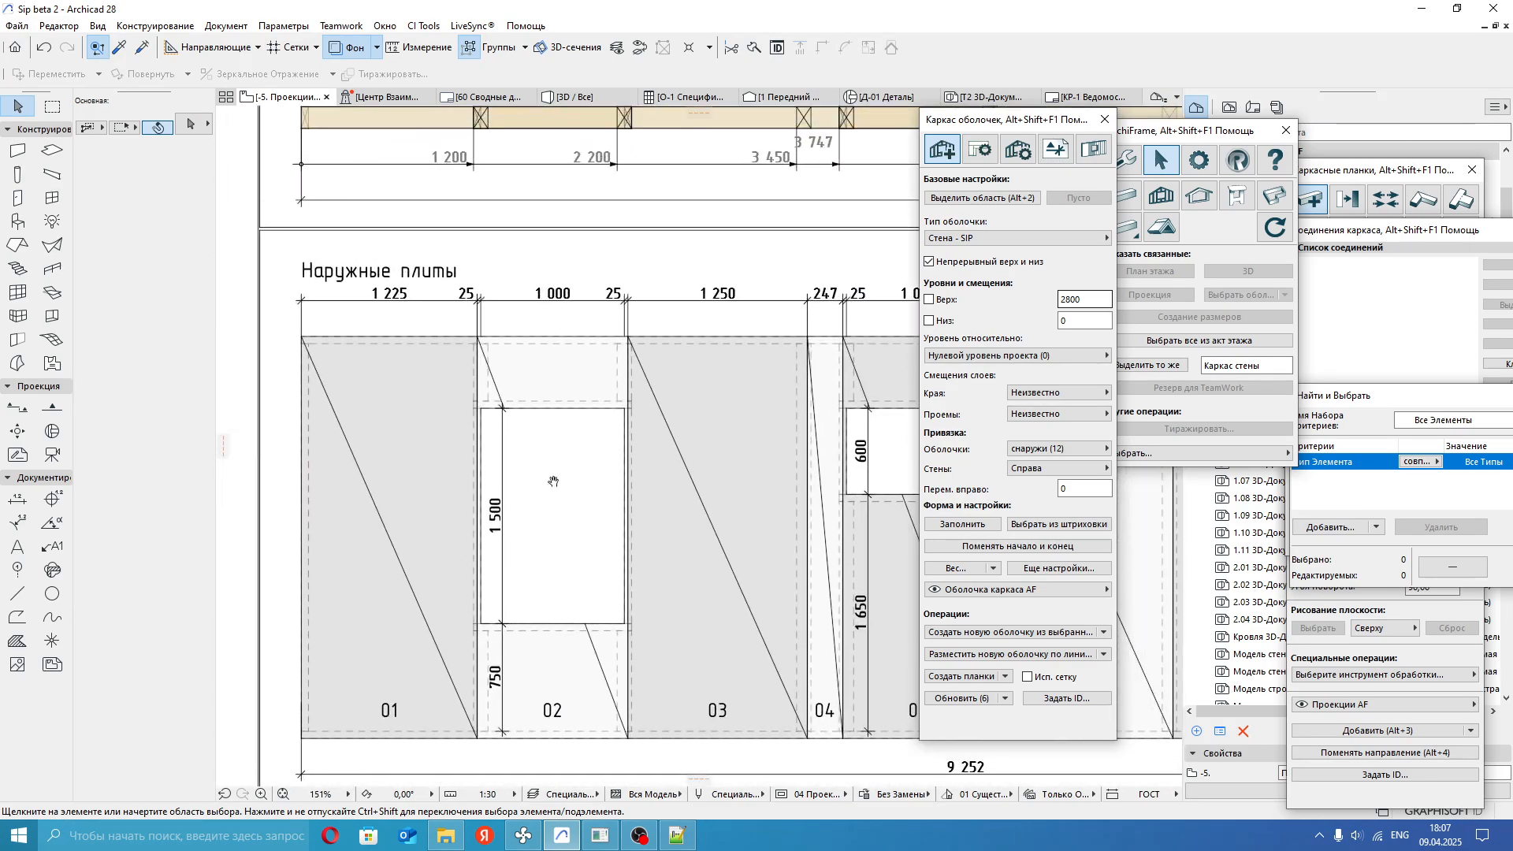
pyautogui.scroll(-3, 593, 542)
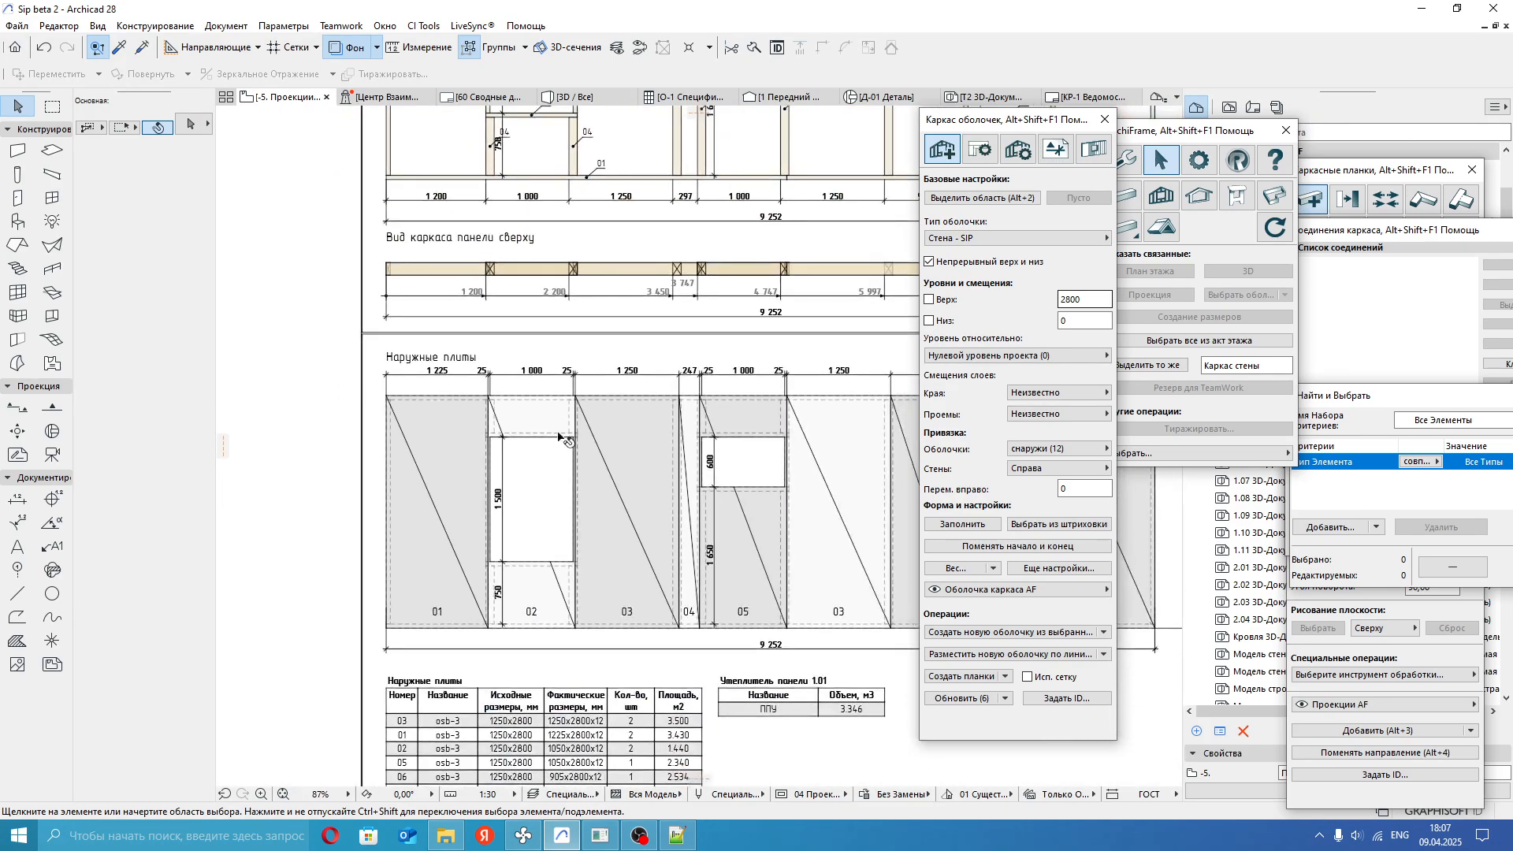
pyautogui.moveTo(583, 438); pyautogui.dragTo(568, 457, button='middle')
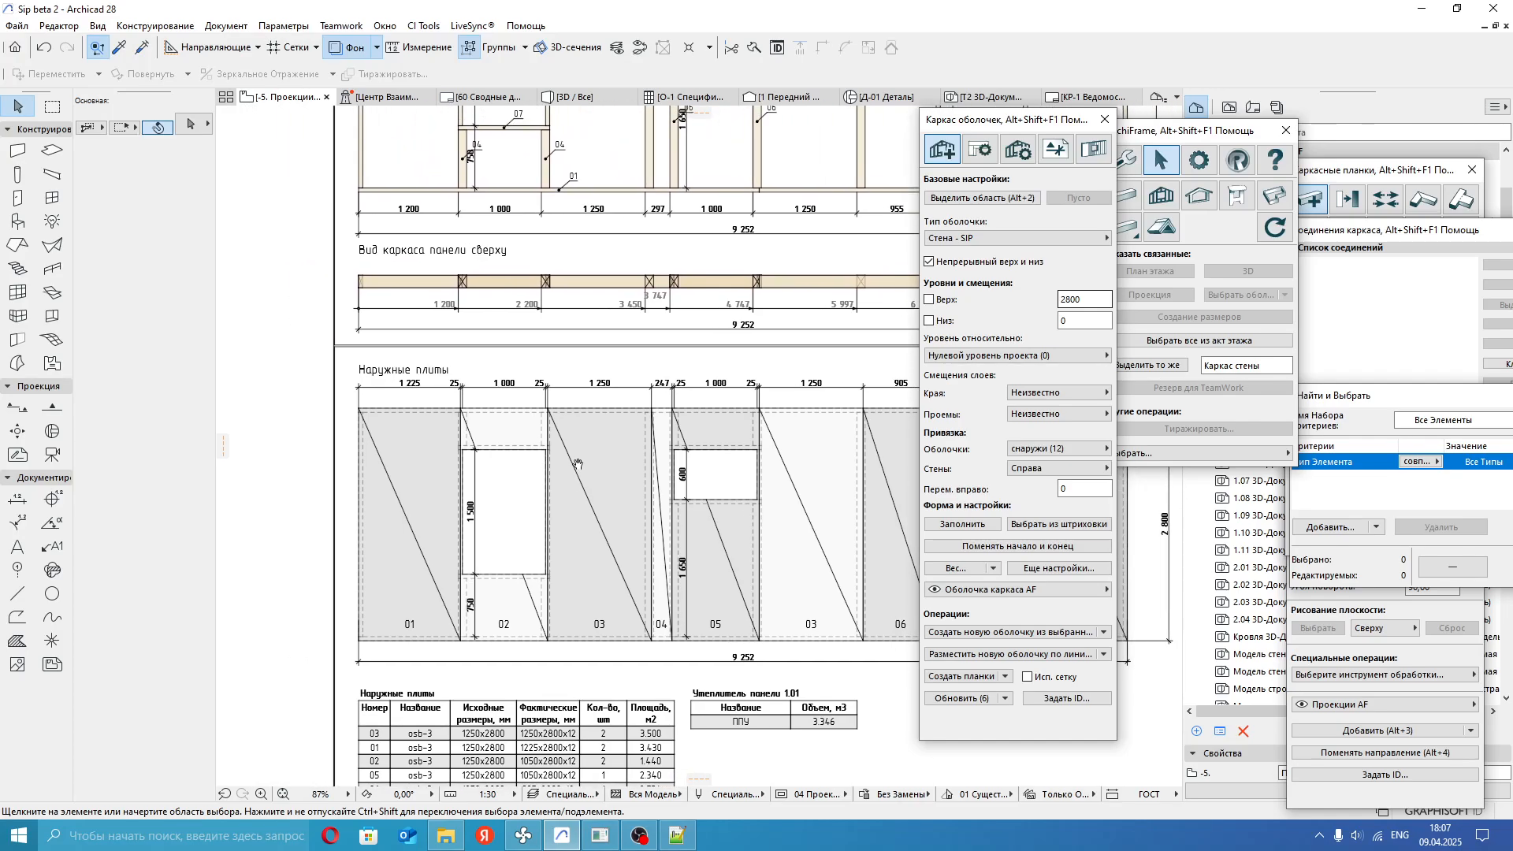
# Compare the stud positions in panel 1.01's exterior frame view with the board joints in Наружные плиты.
pyautogui.scroll(1, 508, 489)
pyautogui.moveTo(646, 477)
pyautogui.mouseDown(button='middle')
pyautogui.moveTo(628, 559)
pyautogui.moveTo(537, 521)
pyautogui.mouseUp(button='middle')
pyautogui.scroll(-2, 541, 505)
pyautogui.scroll(1, 671, 337)
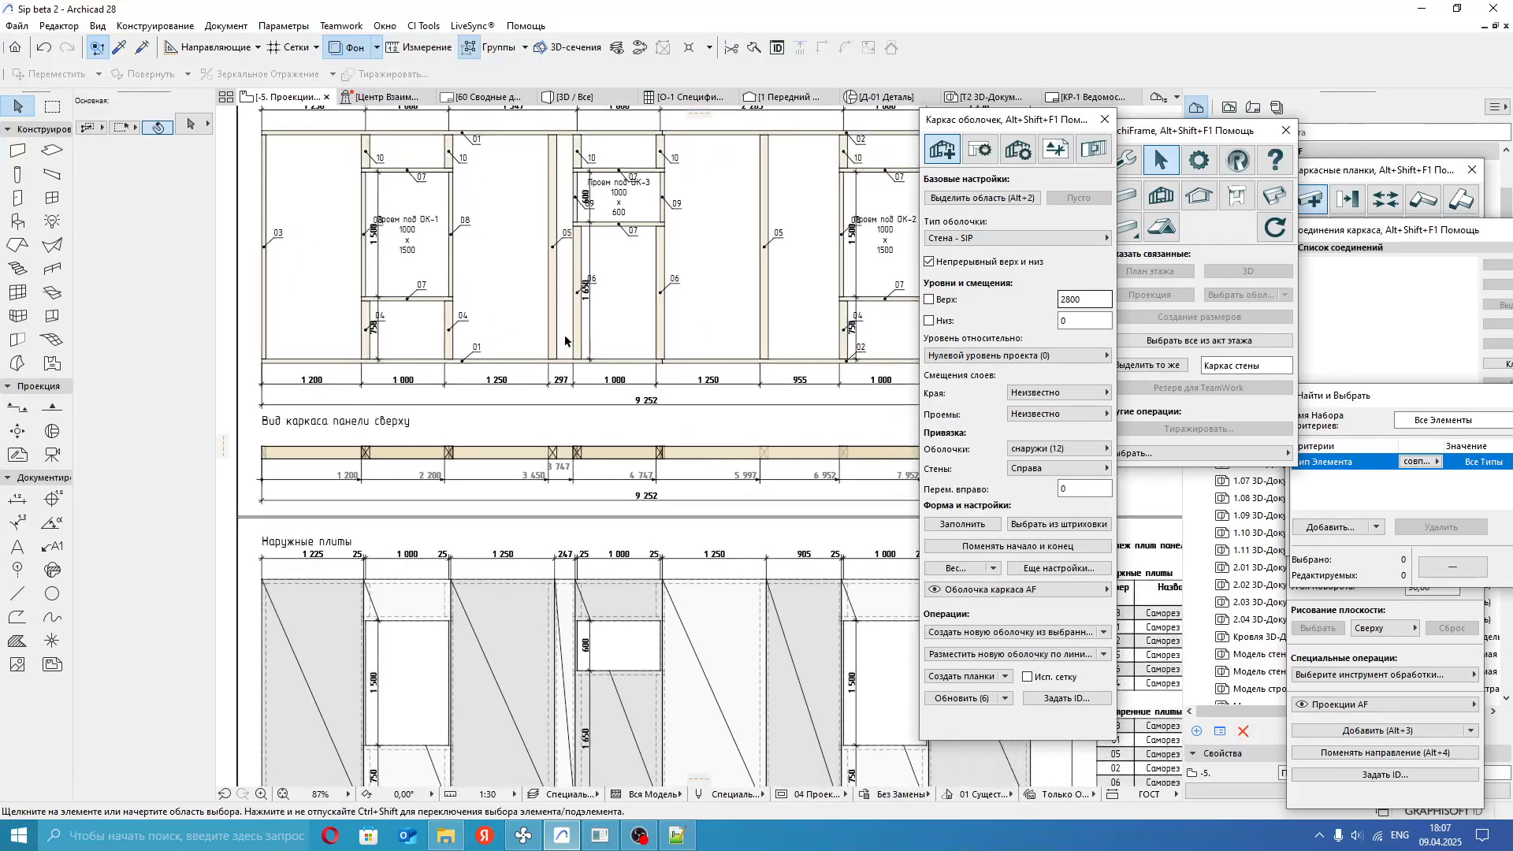
pyautogui.moveTo(572, 340); pyautogui.dragTo(563, 359, button='middle')
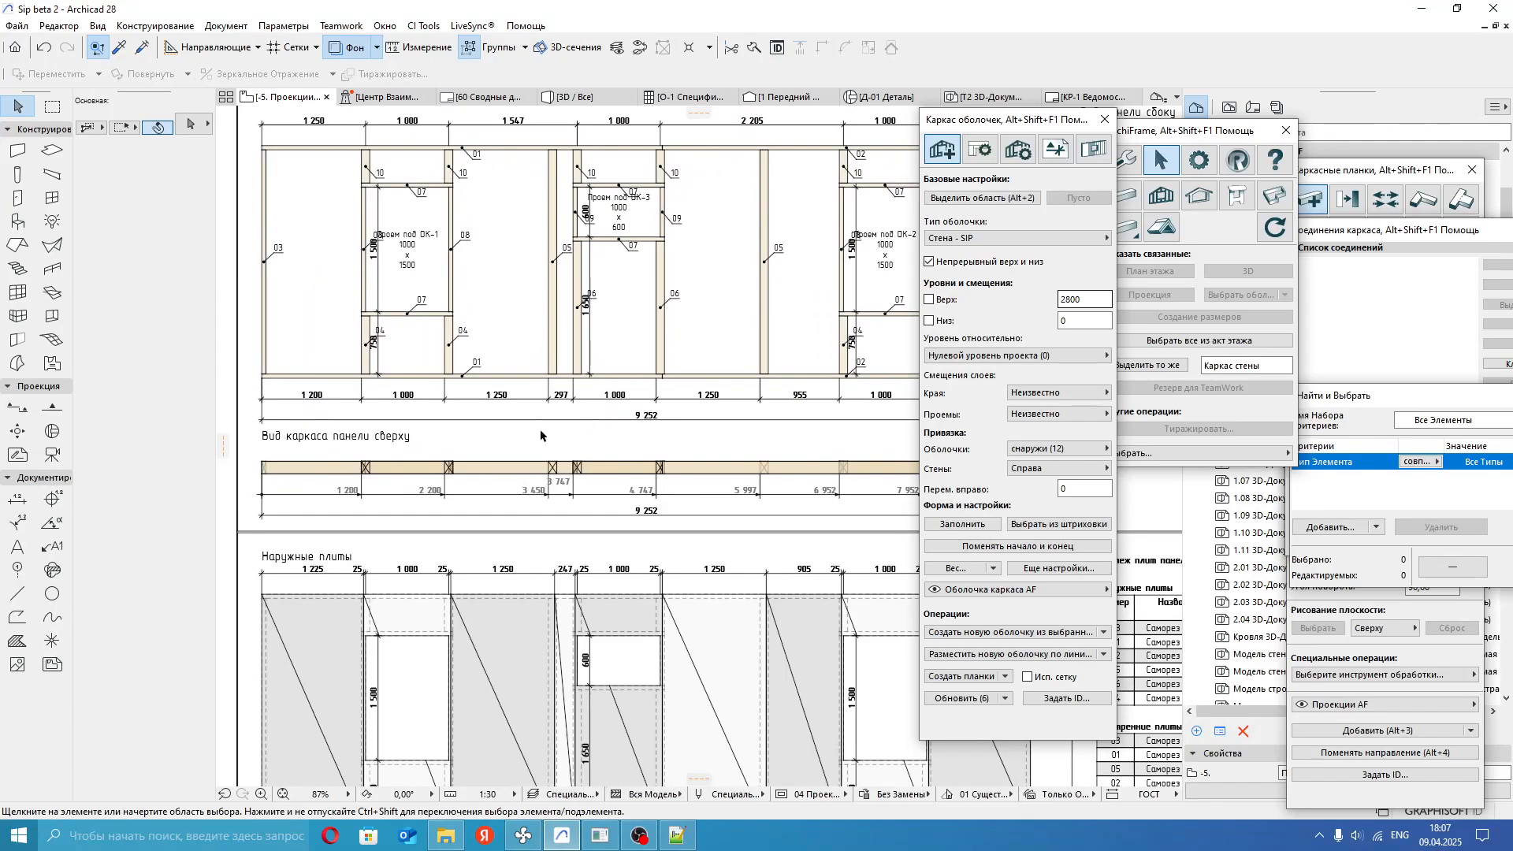
pyautogui.moveTo(525, 439); pyautogui.dragTo(645, 326, button='middle')
pyautogui.moveTo(644, 549)
pyautogui.mouseDown(button='middle')
pyautogui.moveTo(628, 518)
pyautogui.moveTo(499, 446)
pyautogui.moveTo(466, 398)
pyautogui.moveTo(577, 412)
pyautogui.mouseUp(button='middle')
pyautogui.moveTo(517, 383)
pyautogui.mouseDown(button='middle')
pyautogui.moveTo(490, 392)
pyautogui.moveTo(637, 404)
pyautogui.mouseUp(button='middle')
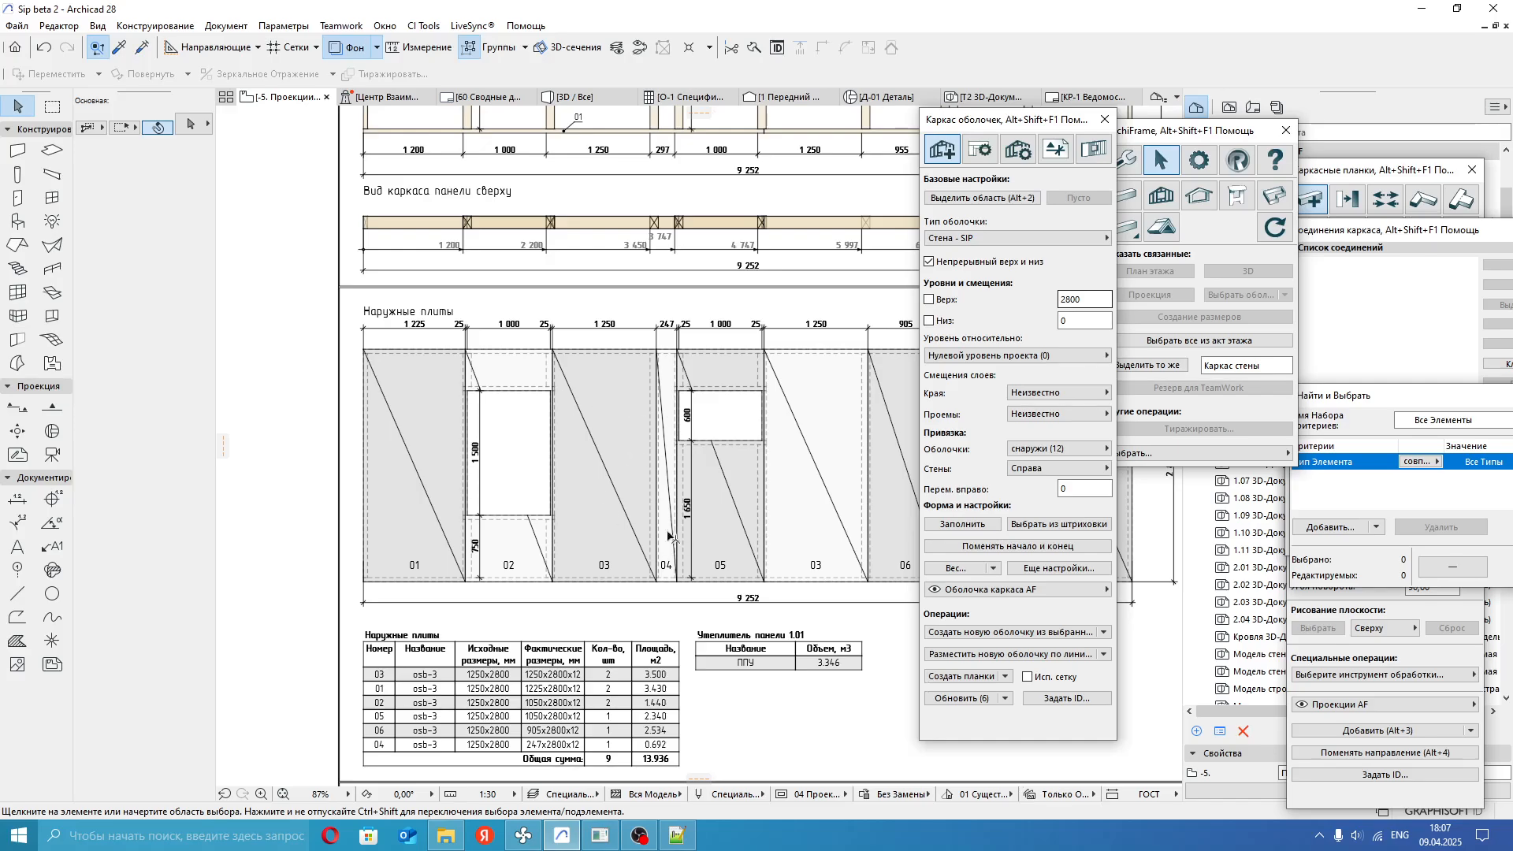
# Read the outer board table and the insulation table Утеплитель панели 1.01 below the outer board layout.
pyautogui.moveTo(638, 444)
pyautogui.mouseDown(button='middle')
pyautogui.moveTo(540, 474)
pyautogui.moveTo(646, 502)
pyautogui.mouseUp(button='middle')
pyautogui.scroll(-2, 662, 435)
pyautogui.moveTo(662, 435)
pyautogui.mouseDown(button='middle')
pyautogui.moveTo(662, 375)
pyautogui.moveTo(513, 408)
pyautogui.moveTo(601, 378)
pyautogui.mouseUp(button='middle')
pyautogui.scroll(2, 661, 401)
pyautogui.scroll(2, 402, 561)
pyautogui.moveTo(507, 583); pyautogui.dragTo(461, 545, button='middle')
# Examine the fastener tables Крепеж плит панели №1.01 for the outer and inner boards.
pyautogui.scroll(-2, 557, 578)
pyautogui.moveTo(736, 543); pyautogui.dragTo(549, 513, button='middle')
pyautogui.scroll(3, 550, 512)
pyautogui.scroll(-4, 532, 551)
pyautogui.moveTo(814, 419); pyautogui.dragTo(461, 494, button='middle')
pyautogui.scroll(2, 635, 410)
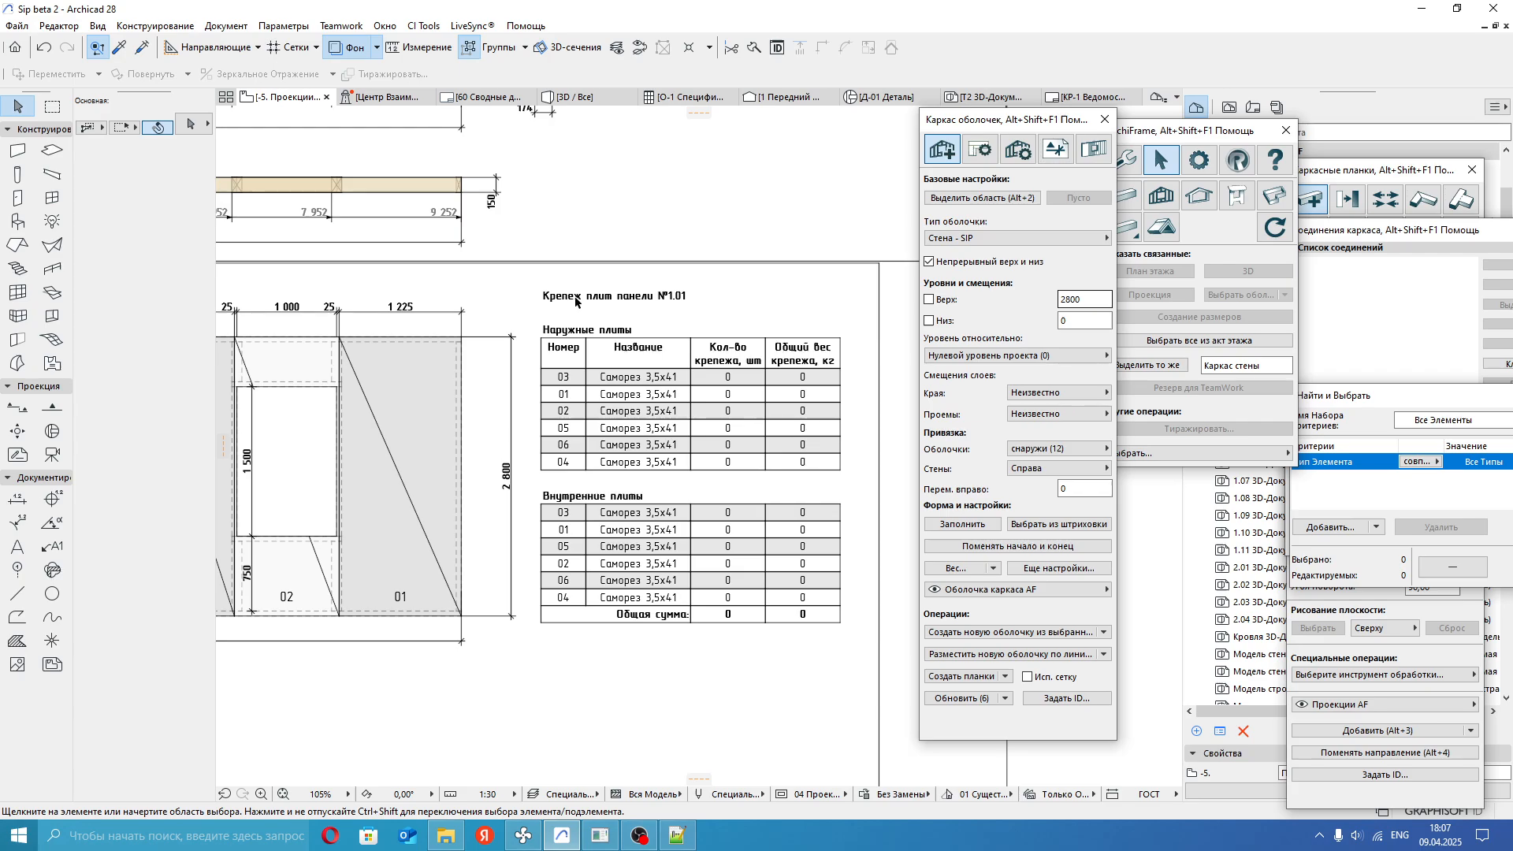
pyautogui.scroll(4, 630, 315)
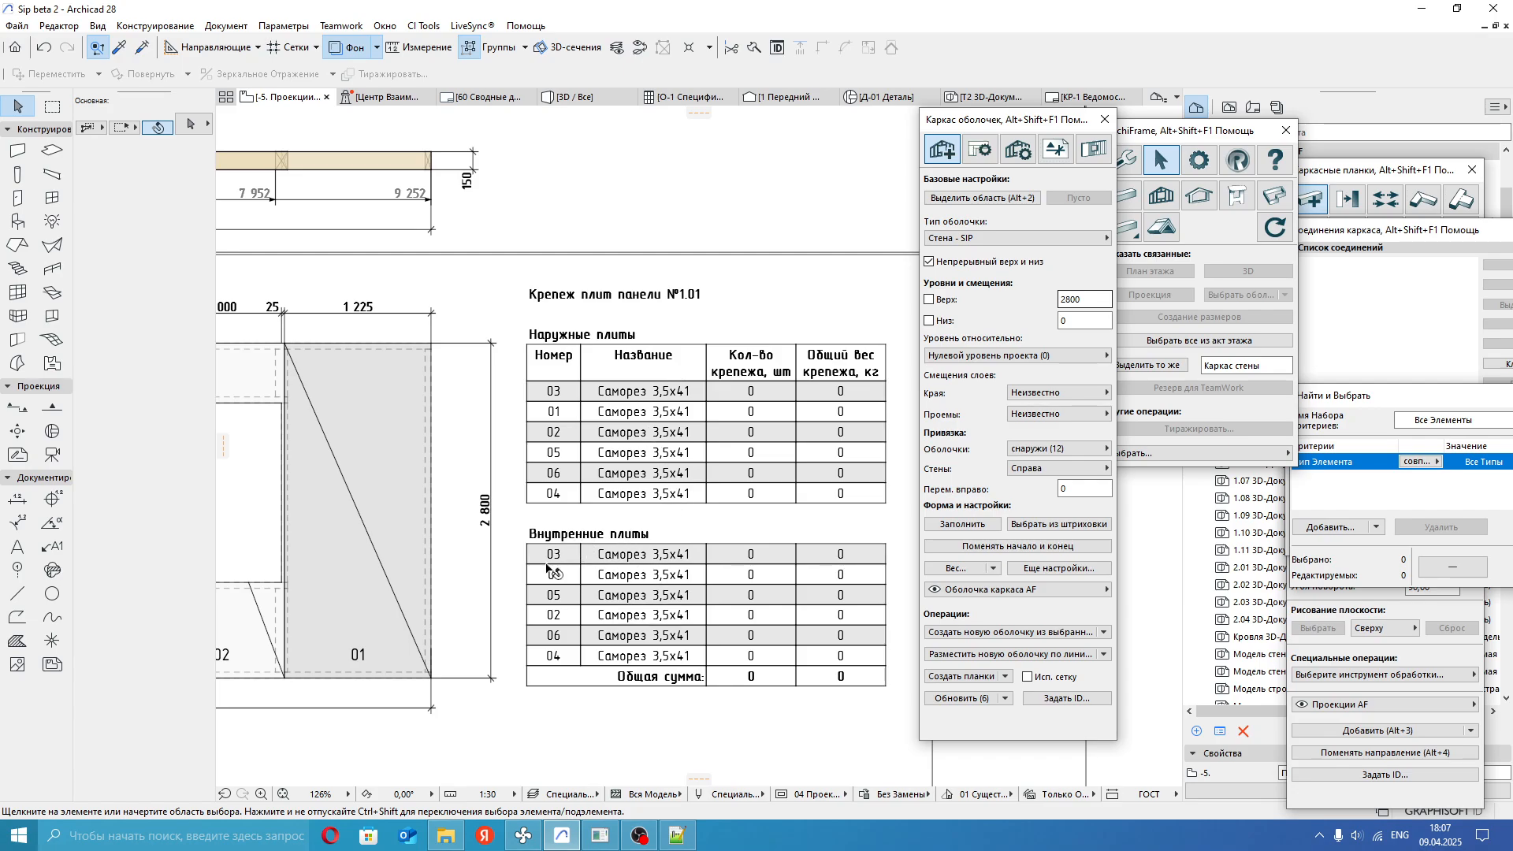
pyautogui.scroll(-6, 678, 588)
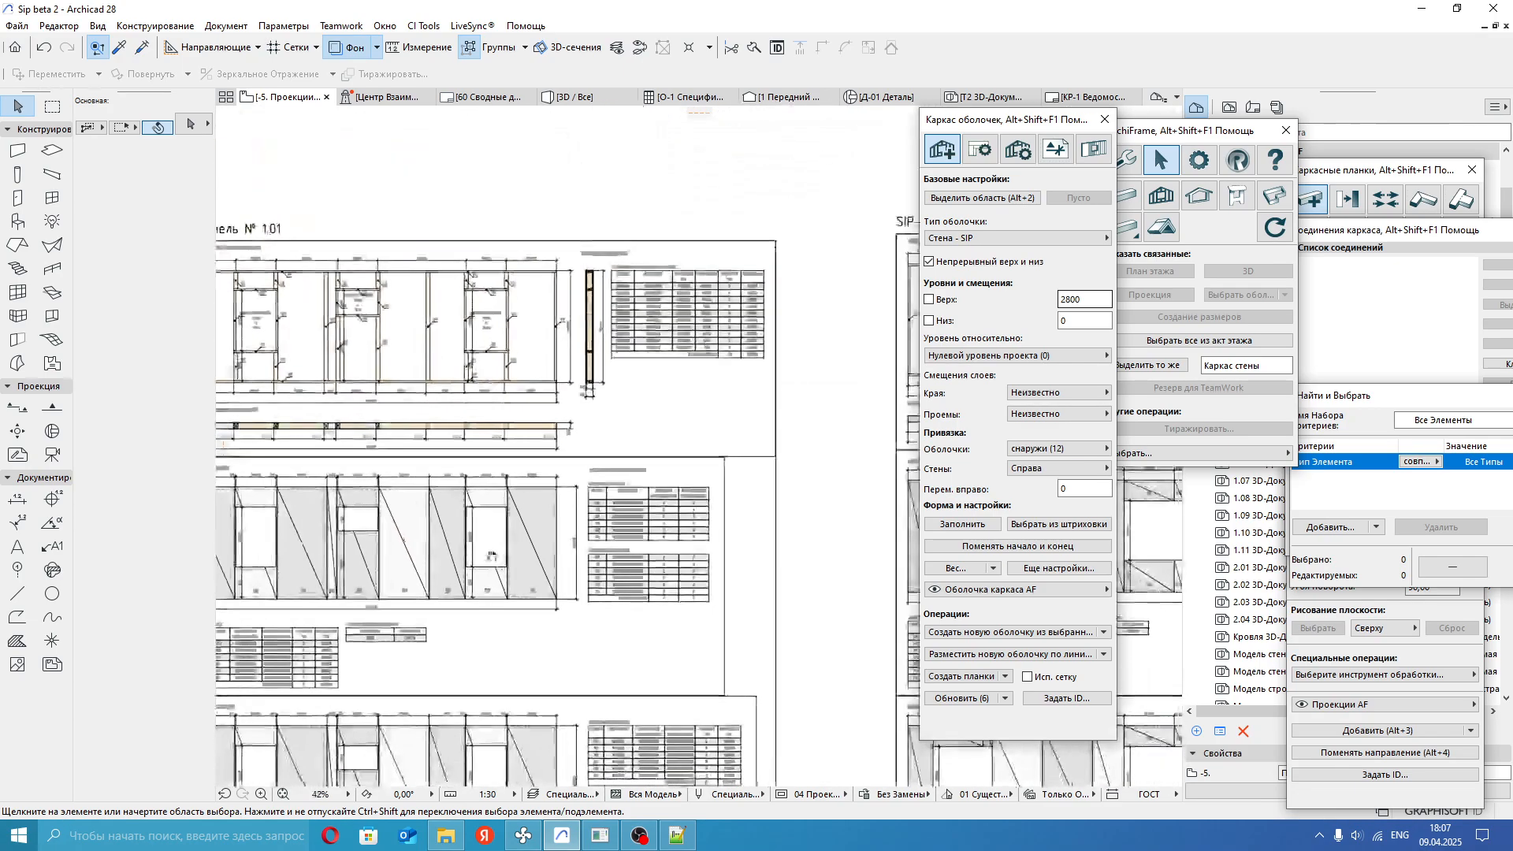
pyautogui.scroll(6, 599, 441)
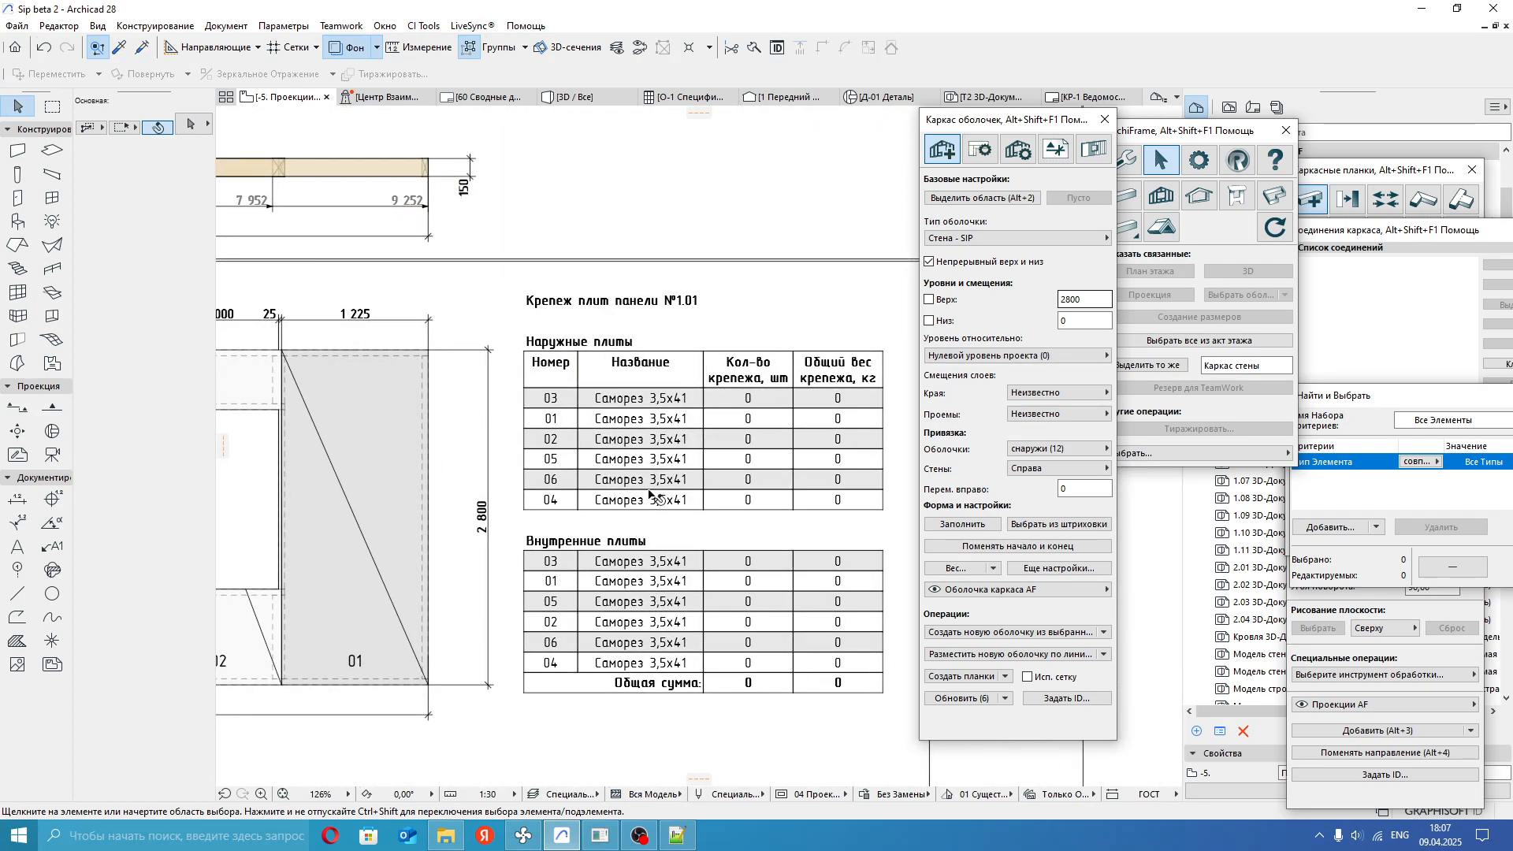
pyautogui.scroll(-6, 791, 623)
pyautogui.scroll(3, 686, 406)
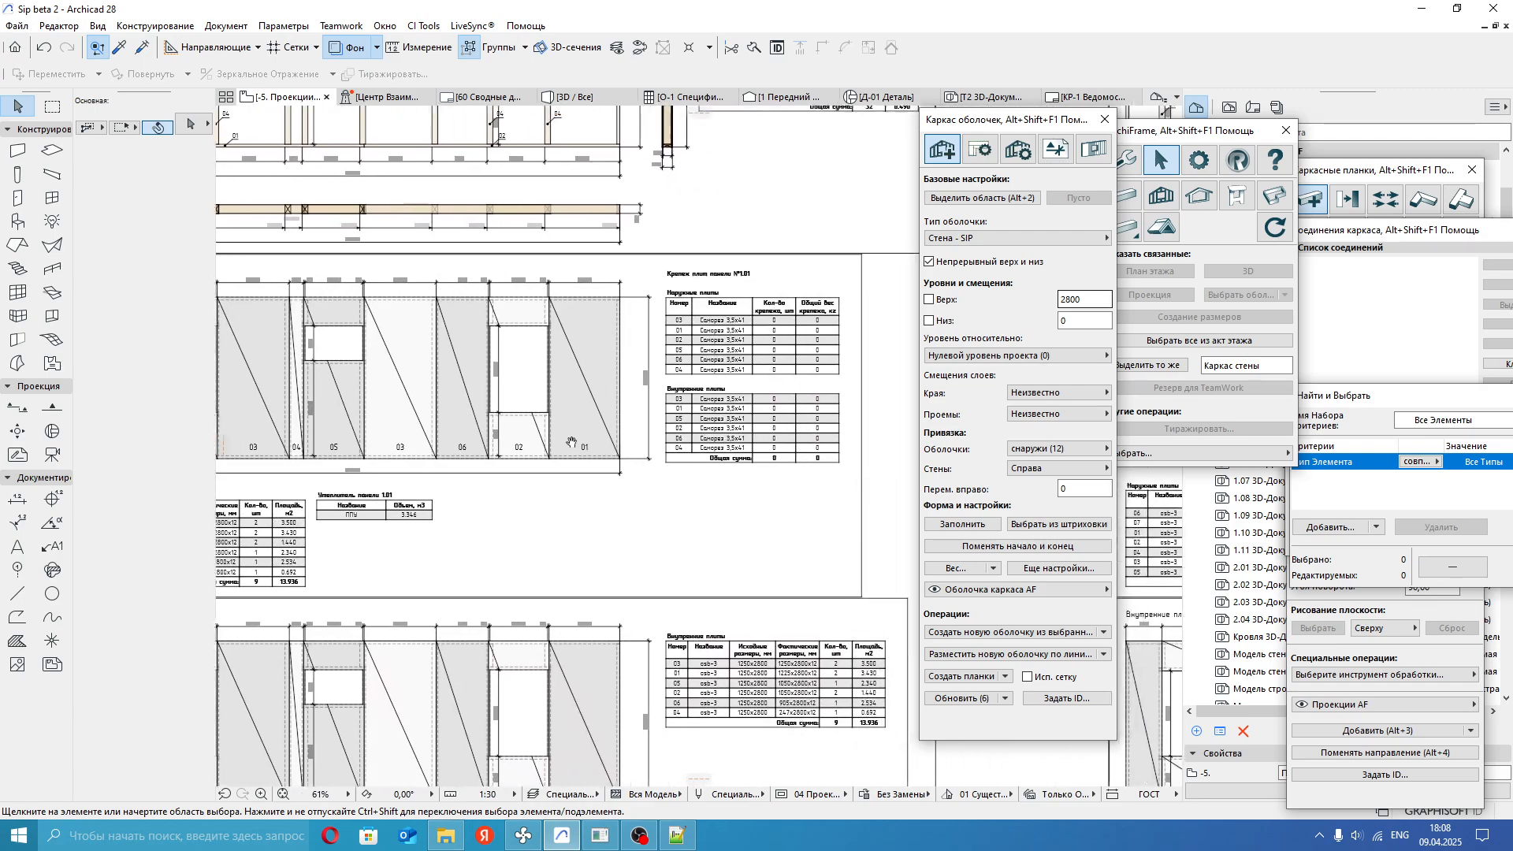
# Inspect the full-height 05 stud between the ОК-3 and ОК-2 openings in panel 1.01's exterior frame view.
pyautogui.scroll(-2, 530, 354)
pyautogui.moveTo(530, 354); pyautogui.dragTo(510, 489, button='middle')
pyautogui.scroll(3, 510, 338)
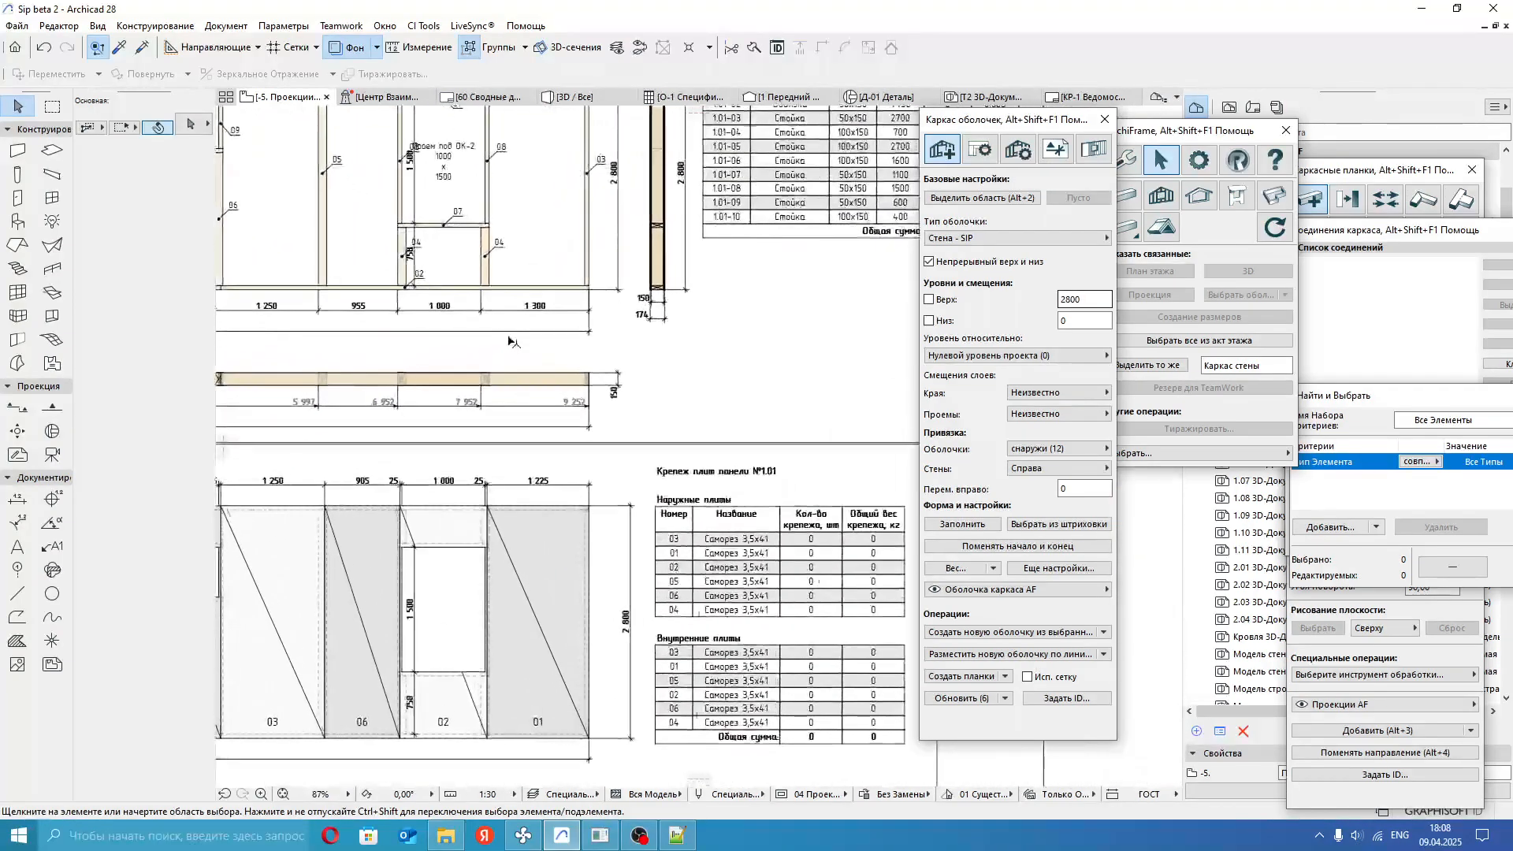
pyautogui.moveTo(353, 276); pyautogui.dragTo(417, 353, button='middle')
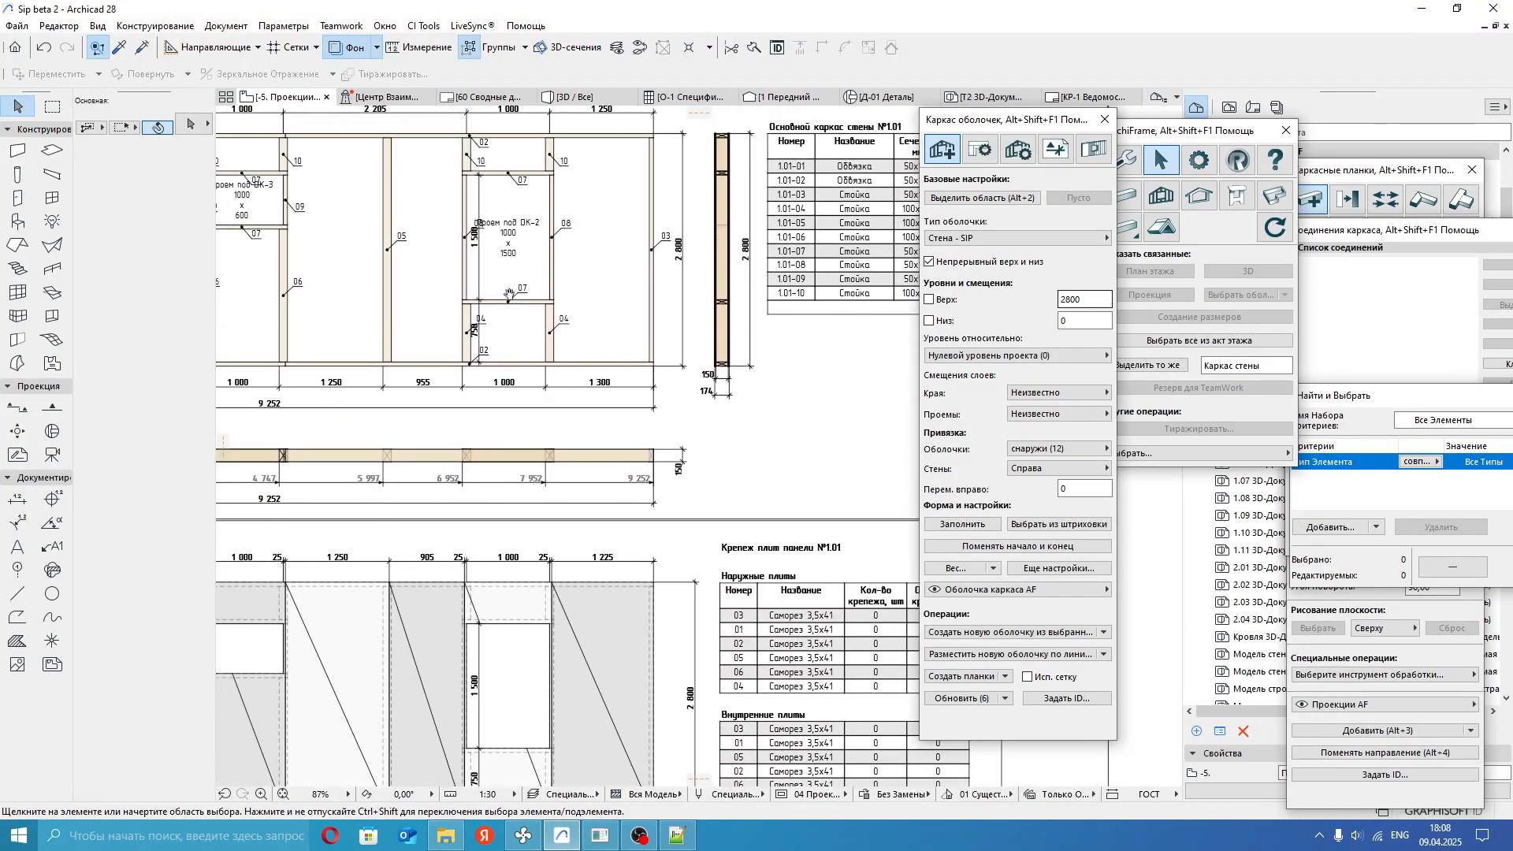
pyautogui.moveTo(500, 292); pyautogui.dragTo(710, 353, button='middle')
pyautogui.moveTo(622, 329)
pyautogui.mouseDown(button='middle')
pyautogui.moveTo(738, 367)
pyautogui.moveTo(622, 345)
pyautogui.mouseUp(button='middle')
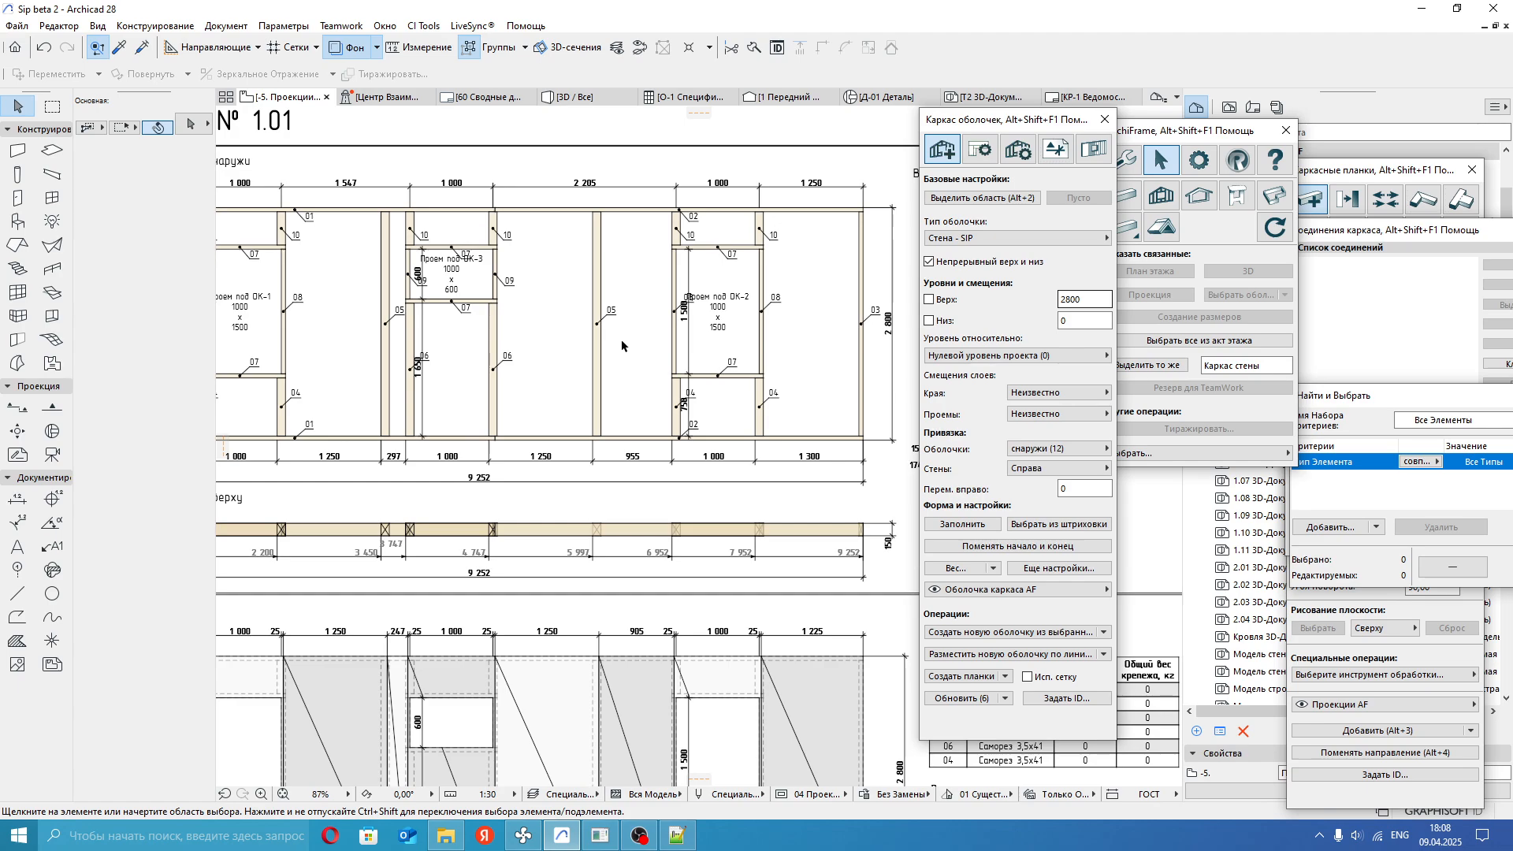
pyautogui.click(597, 359)
pyautogui.click(621, 246)
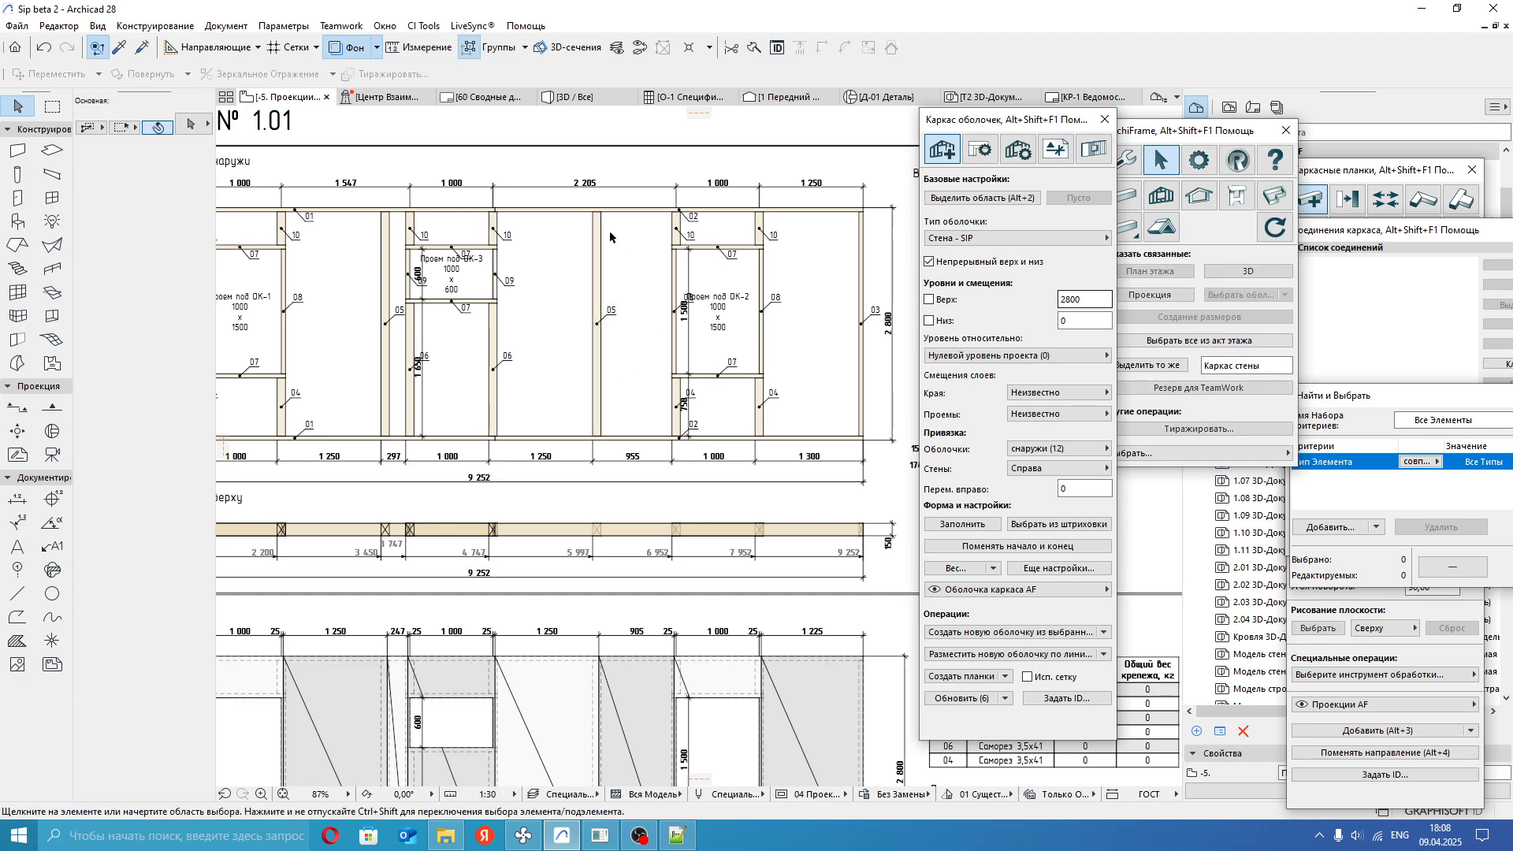
pyautogui.scroll(3, 600, 211)
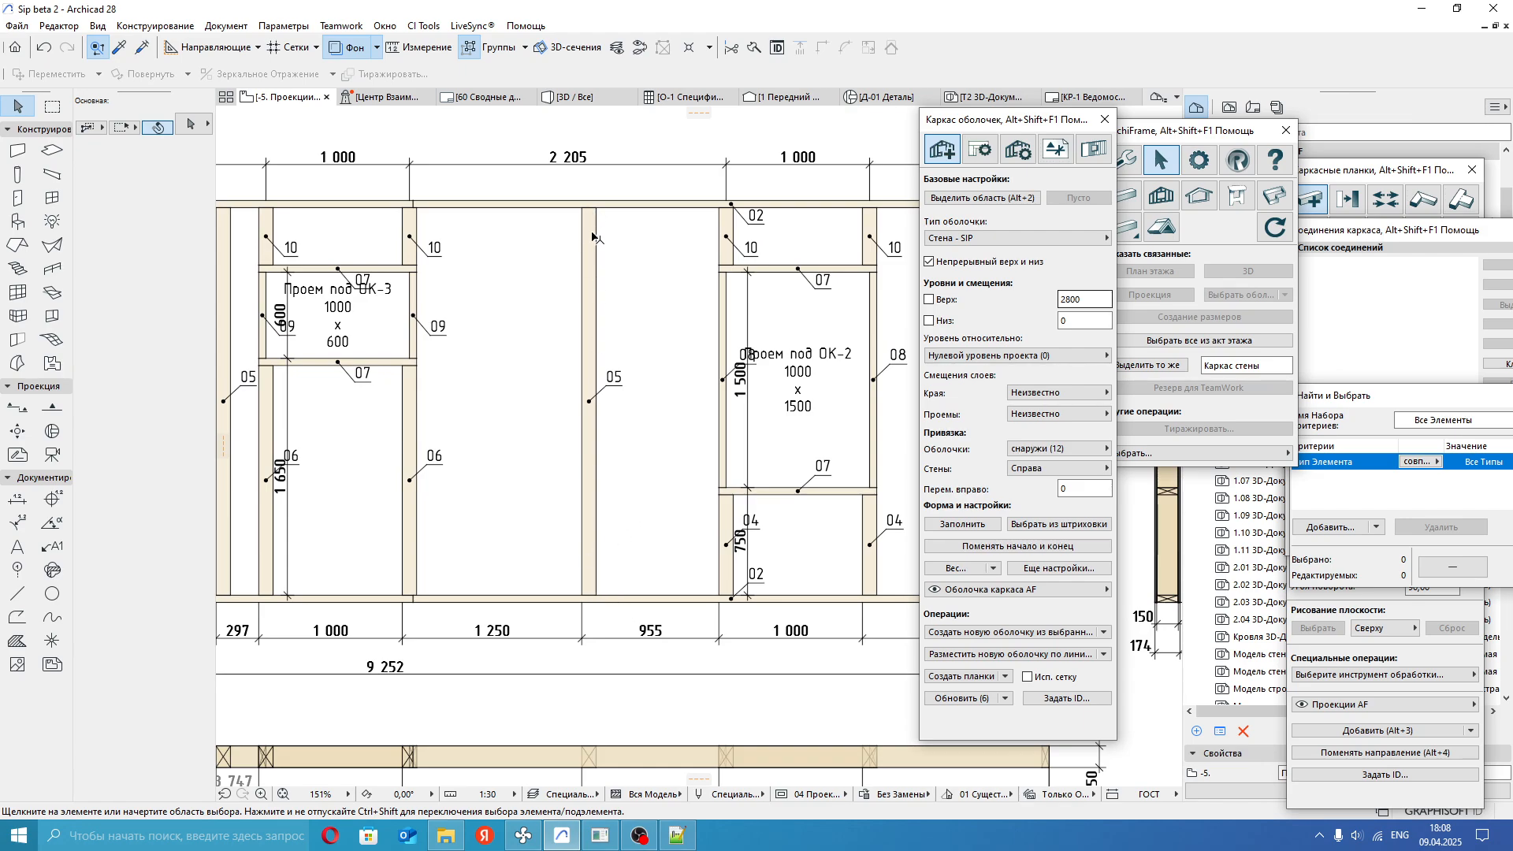
pyautogui.scroll(-3, 570, 303)
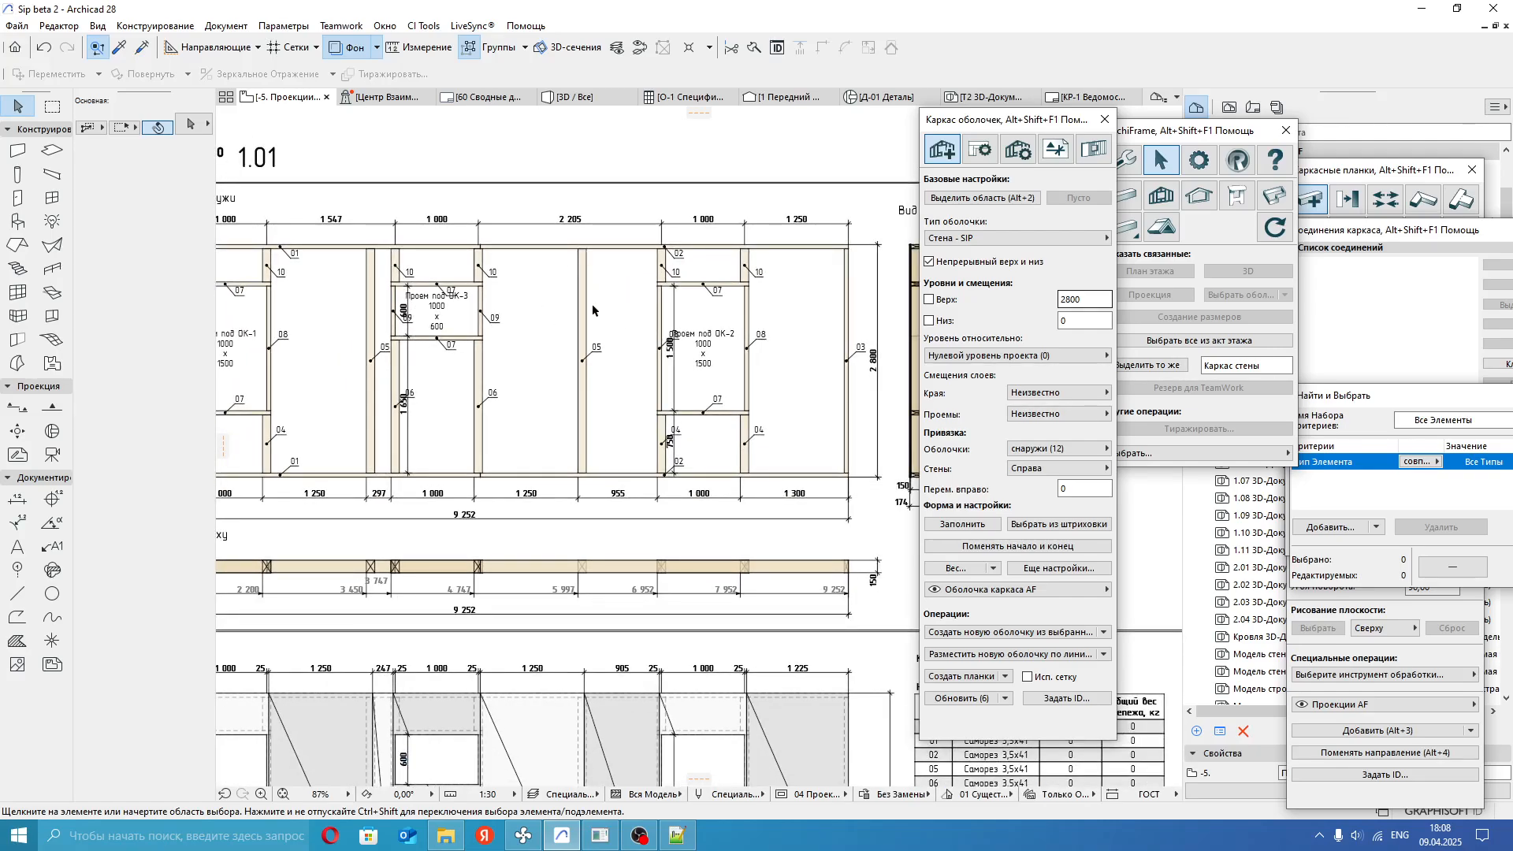
pyautogui.moveTo(608, 315)
pyautogui.mouseDown(button='middle')
pyautogui.moveTo(709, 323)
pyautogui.moveTo(482, 296)
pyautogui.moveTo(531, 337)
pyautogui.moveTo(761, 324)
pyautogui.moveTo(666, 331)
pyautogui.moveTo(670, 356)
pyautogui.moveTo(656, 342)
pyautogui.moveTo(729, 359)
pyautogui.mouseUp(button='middle')
pyautogui.moveTo(438, 337)
pyautogui.mouseDown(button='middle')
pyautogui.moveTo(489, 337)
pyautogui.moveTo(565, 371)
pyautogui.moveTo(506, 314)
pyautogui.mouseUp(button='middle')
# Examine the inner board layout Внутренние плиты of panel 1.01 and its board size table.
pyautogui.scroll(-2, 580, 455)
pyautogui.moveTo(580, 455)
pyautogui.mouseDown(button='middle')
pyautogui.moveTo(535, 359)
pyautogui.moveTo(530, 236)
pyautogui.mouseUp(button='middle')
pyautogui.moveTo(679, 484)
pyautogui.mouseDown(button='middle')
pyautogui.moveTo(503, 463)
pyautogui.moveTo(591, 499)
pyautogui.moveTo(701, 315)
pyautogui.mouseUp(button='middle')
pyautogui.moveTo(623, 526); pyautogui.dragTo(566, 443, button='middle')
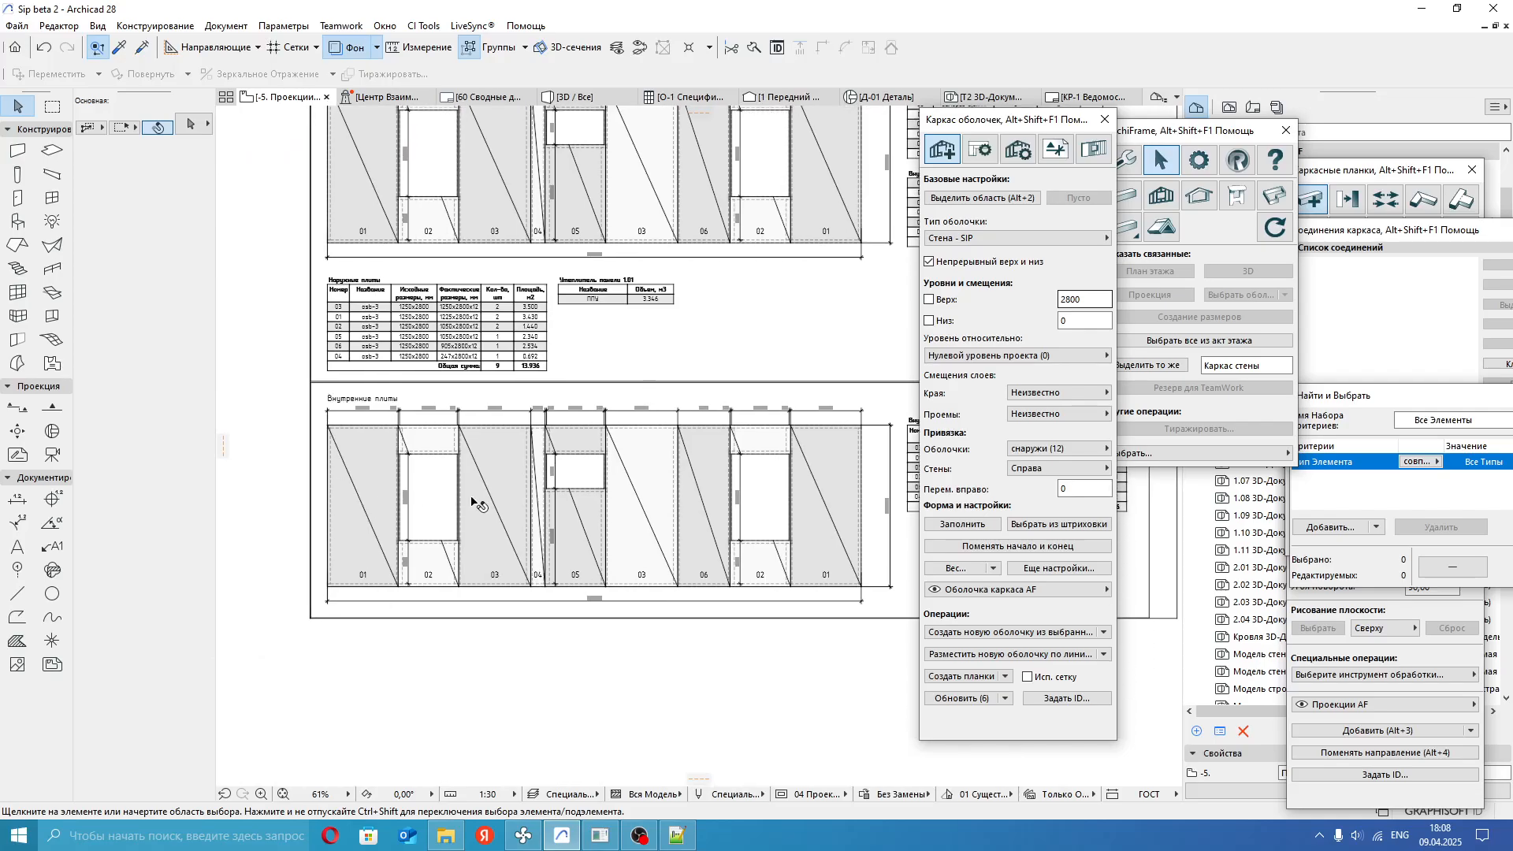
pyautogui.scroll(1, 470, 498)
pyautogui.moveTo(739, 446); pyautogui.dragTo(411, 456, button='middle')
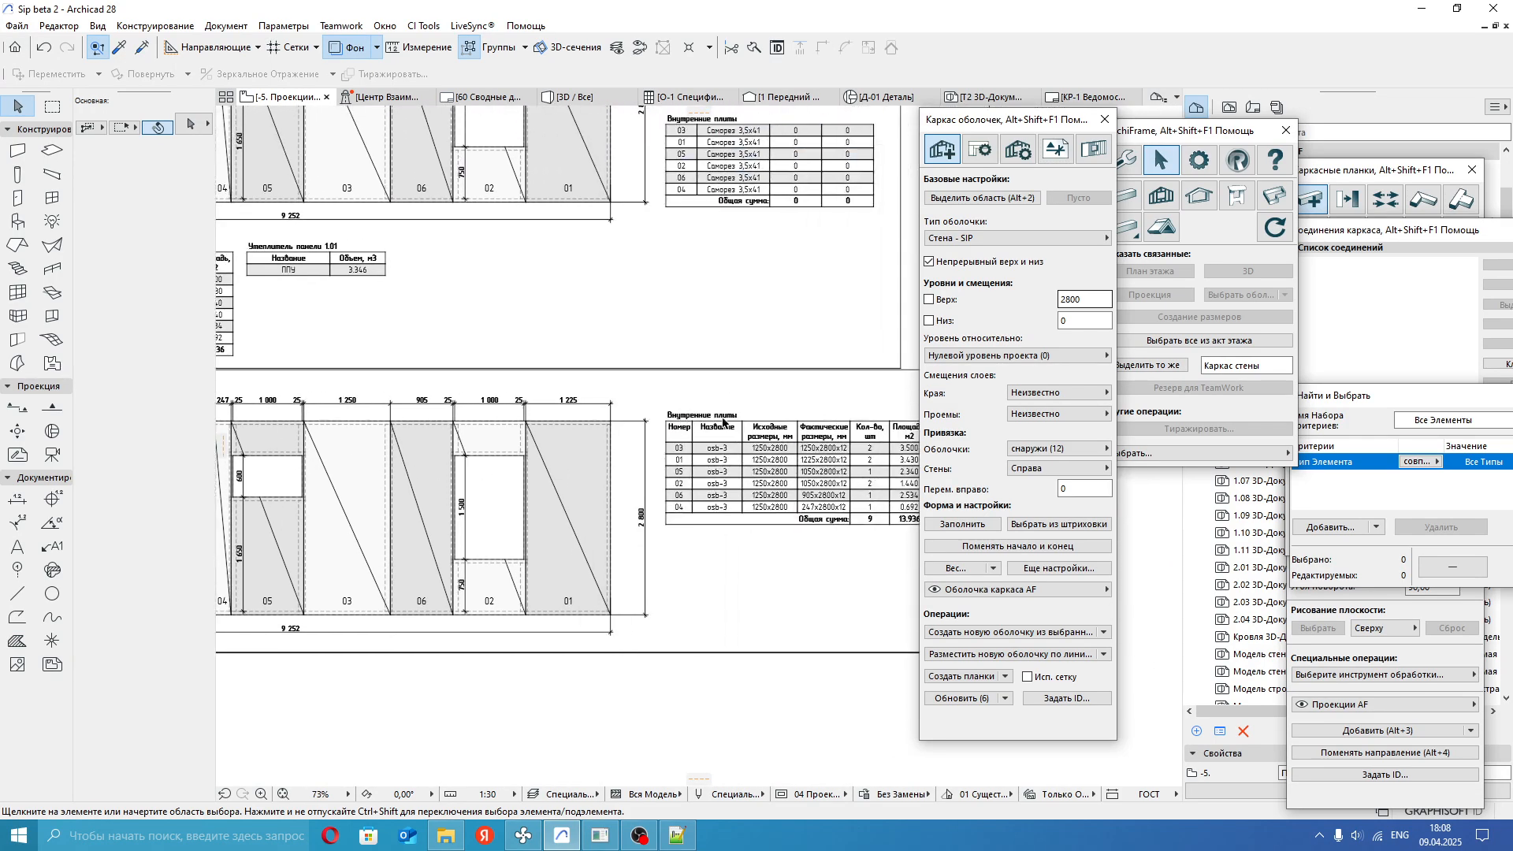
pyautogui.scroll(2, 709, 420)
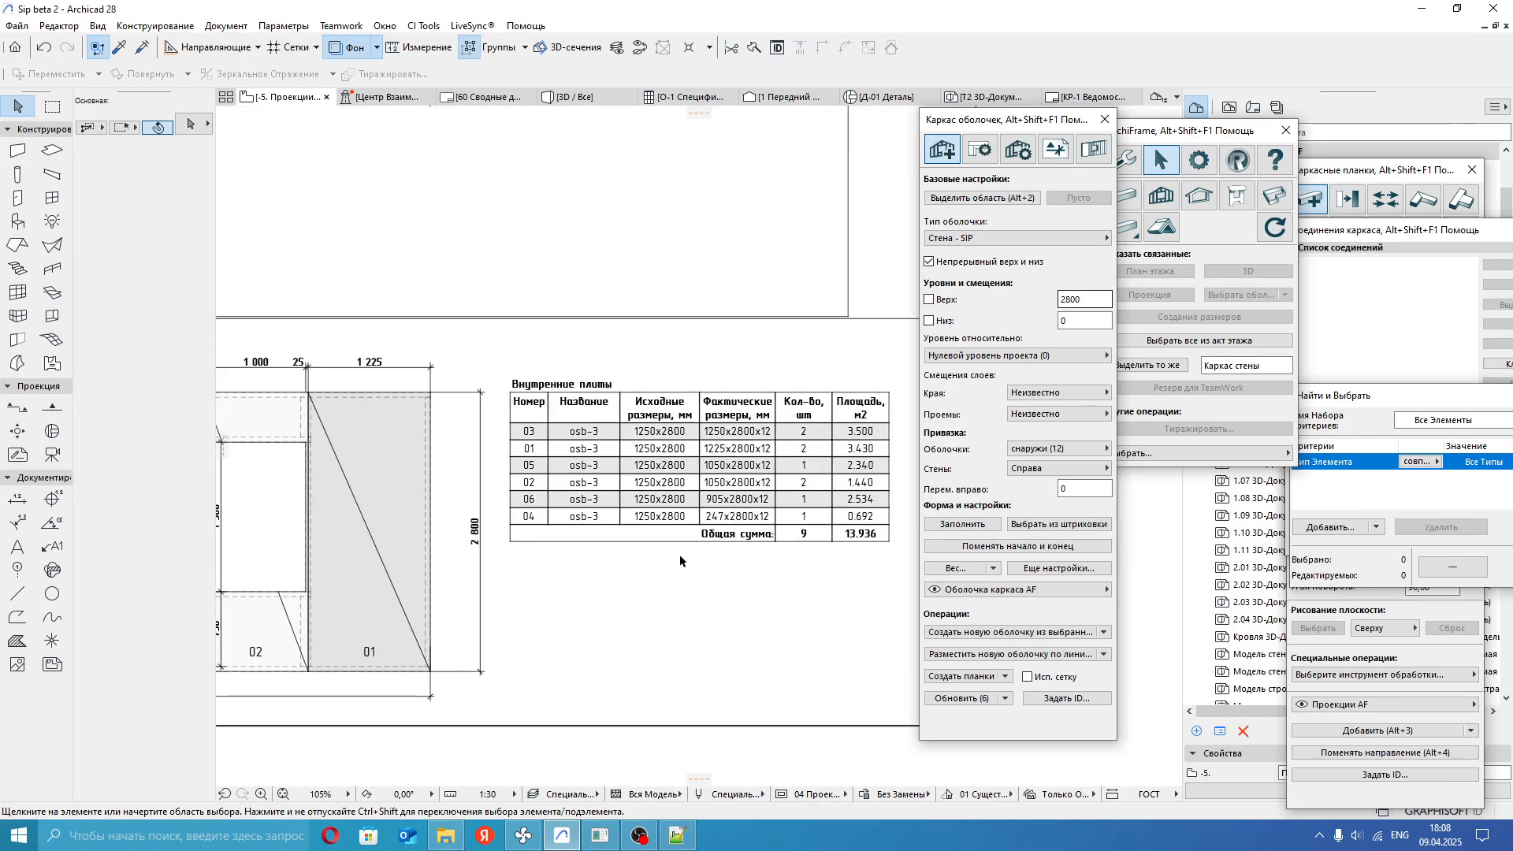
# Review the whole drawing set of panel 1.01, comparing the frame, outer board and inner board sections.
pyautogui.scroll(-3, 688, 561)
pyautogui.moveTo(654, 499)
pyautogui.mouseDown(button='middle')
pyautogui.moveTo(670, 534)
pyautogui.moveTo(632, 478)
pyautogui.mouseUp(button='middle')
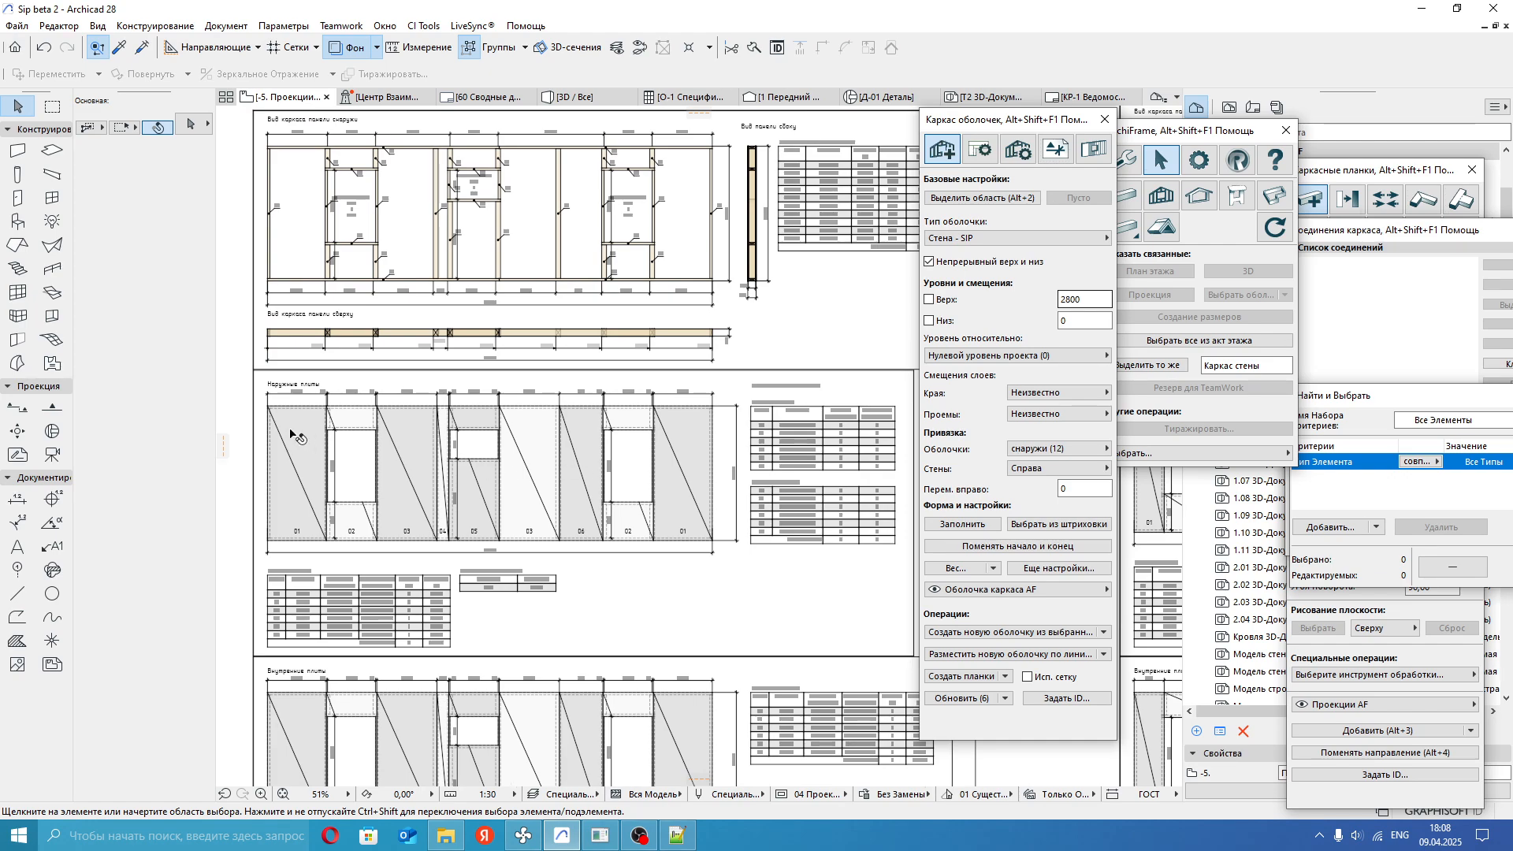
pyautogui.moveTo(318, 389); pyautogui.dragTo(326, 329, button='middle')
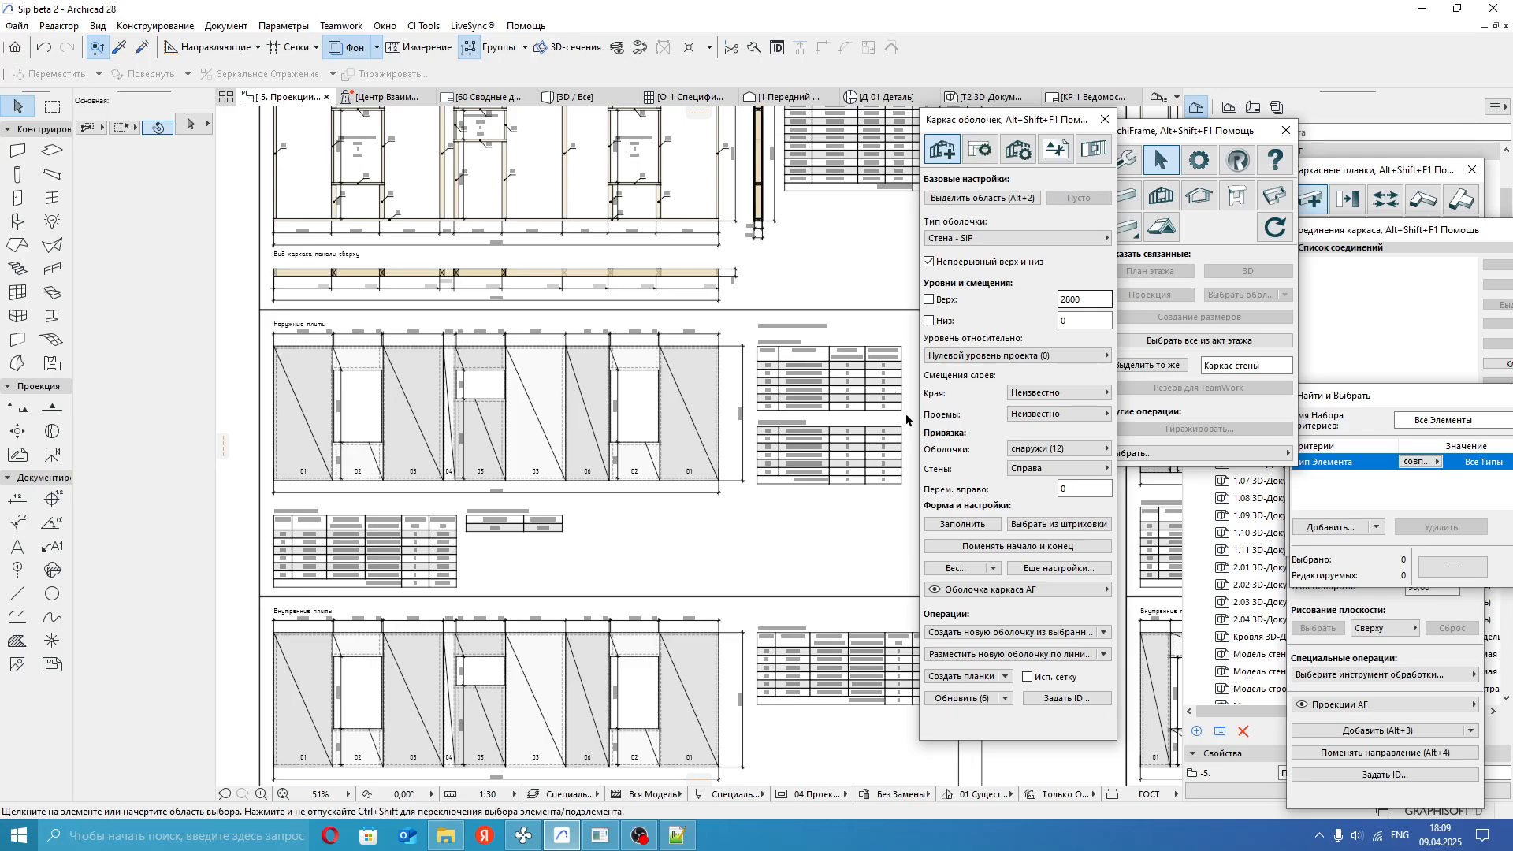
pyautogui.moveTo(627, 451)
pyautogui.mouseDown(button='middle')
pyautogui.moveTo(631, 552)
pyautogui.moveTo(699, 489)
pyautogui.moveTo(584, 503)
pyautogui.mouseUp(button='middle')
pyautogui.scroll(2, 449, 601)
pyautogui.scroll(-2, 473, 512)
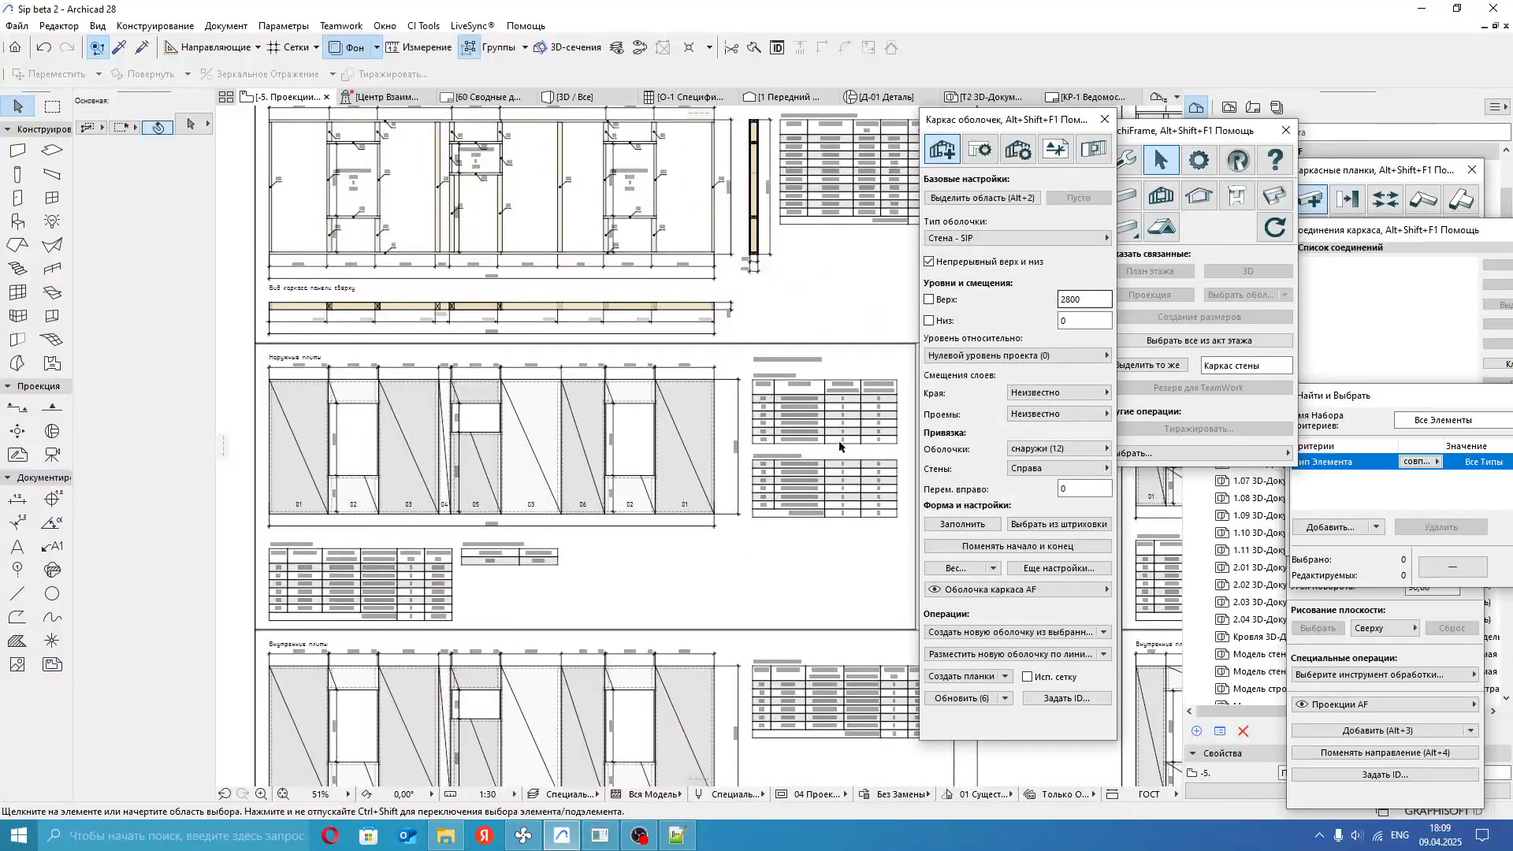
# Select the 05 stud between ОК-3 and ОК-2 and open the Стена - SIP custom shell type with editing enabled.
pyautogui.scroll(2, 342, 586)
pyautogui.scroll(-2, 717, 539)
pyautogui.moveTo(610, 230); pyautogui.dragTo(539, 290, button='middle')
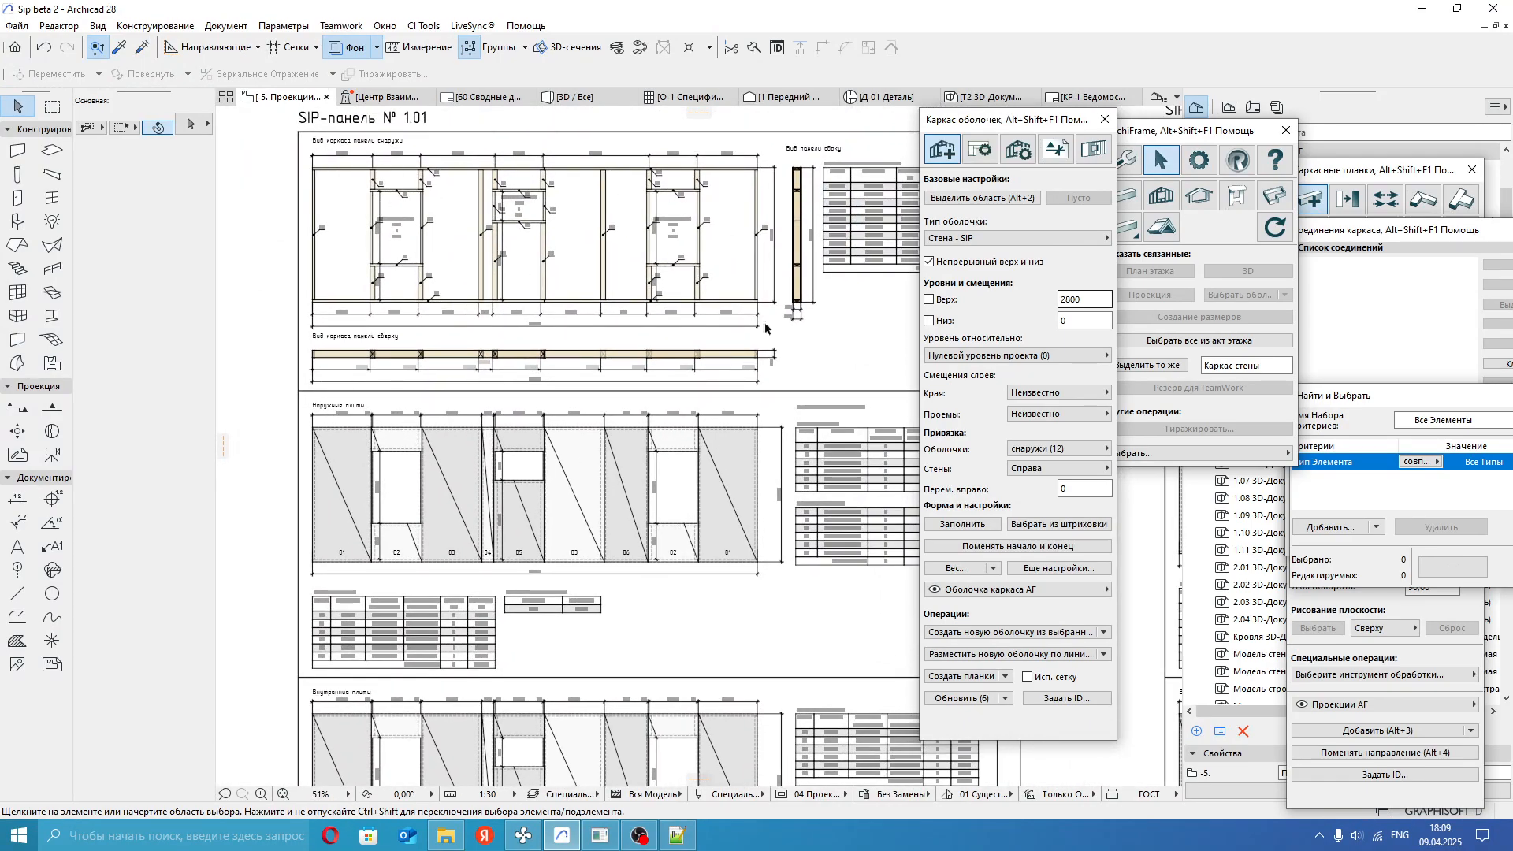
pyautogui.moveTo(567, 433)
pyautogui.mouseDown(button='middle')
pyautogui.moveTo(587, 474)
pyautogui.moveTo(563, 494)
pyautogui.moveTo(637, 509)
pyautogui.mouseUp(button='middle')
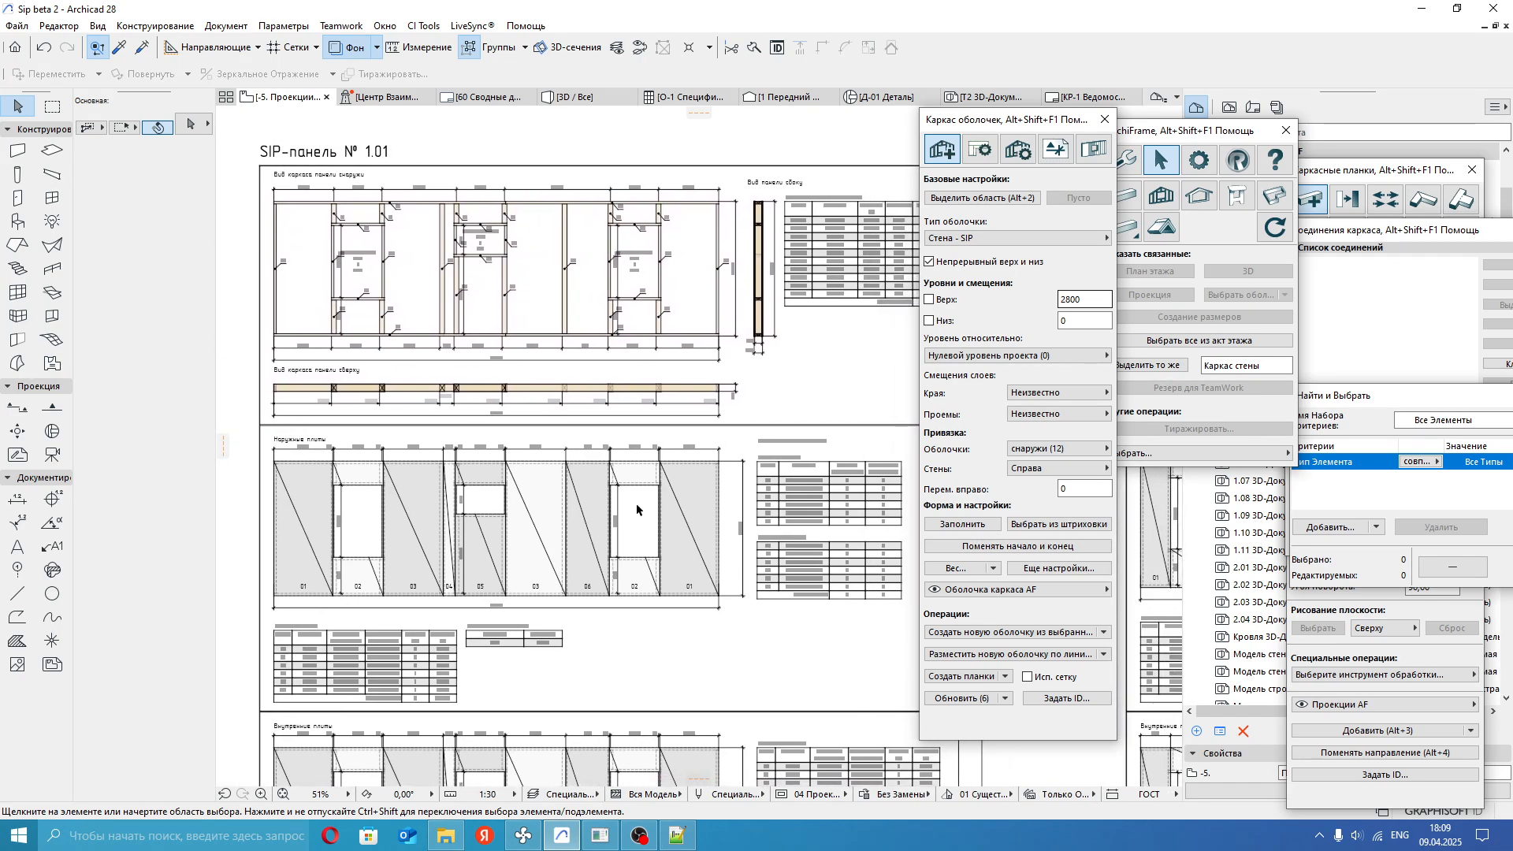
pyautogui.moveTo(590, 557)
pyautogui.mouseDown(button='middle')
pyautogui.moveTo(562, 559)
pyautogui.moveTo(567, 451)
pyautogui.moveTo(584, 530)
pyautogui.mouseUp(button='middle')
pyautogui.scroll(2, 554, 326)
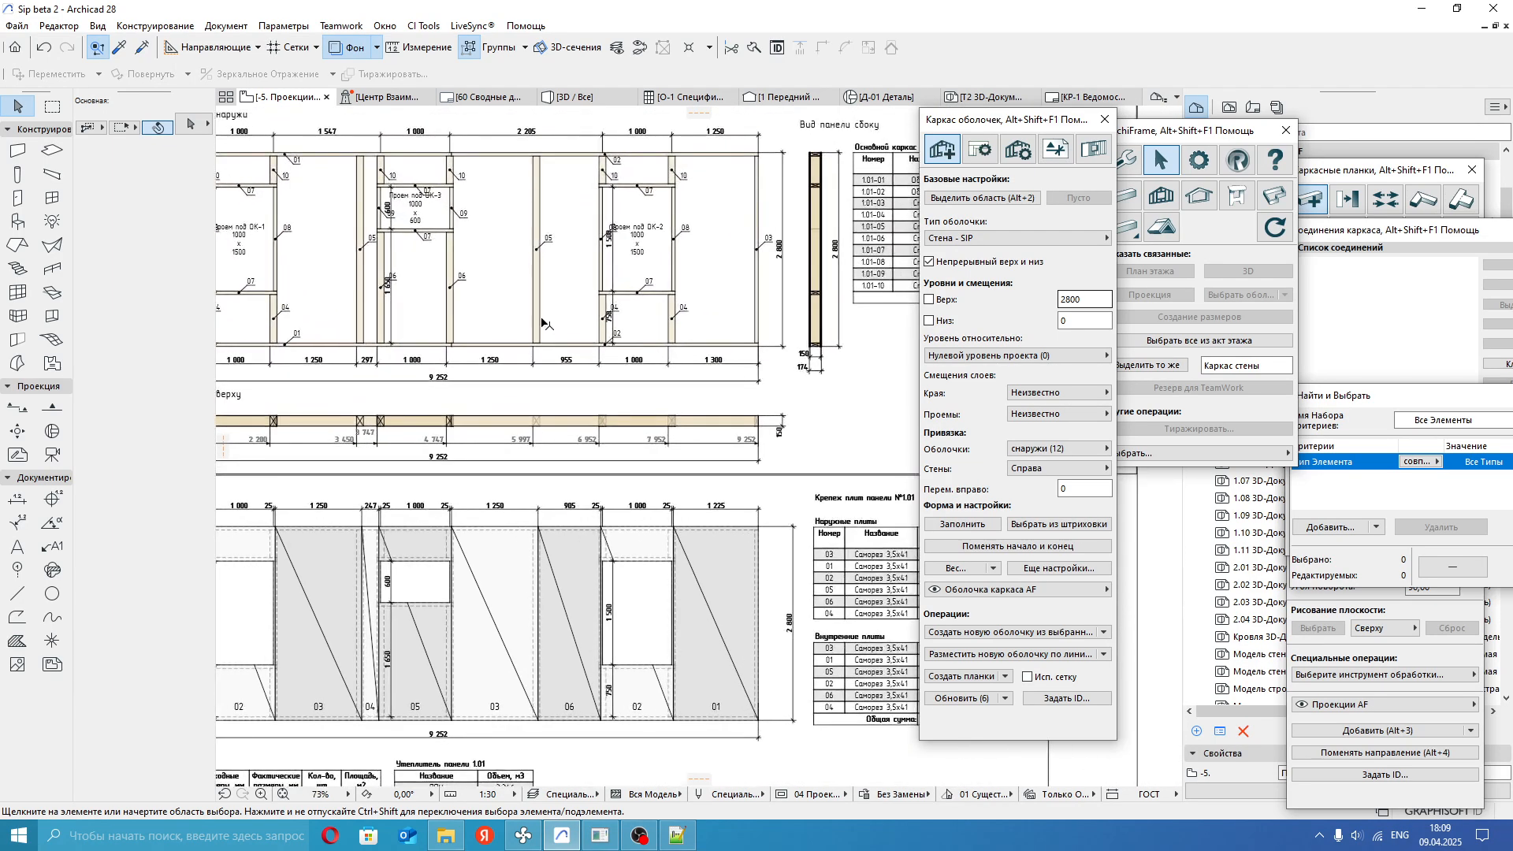
pyautogui.click(537, 237)
pyautogui.moveTo(506, 309); pyautogui.dragTo(610, 373, button='middle')
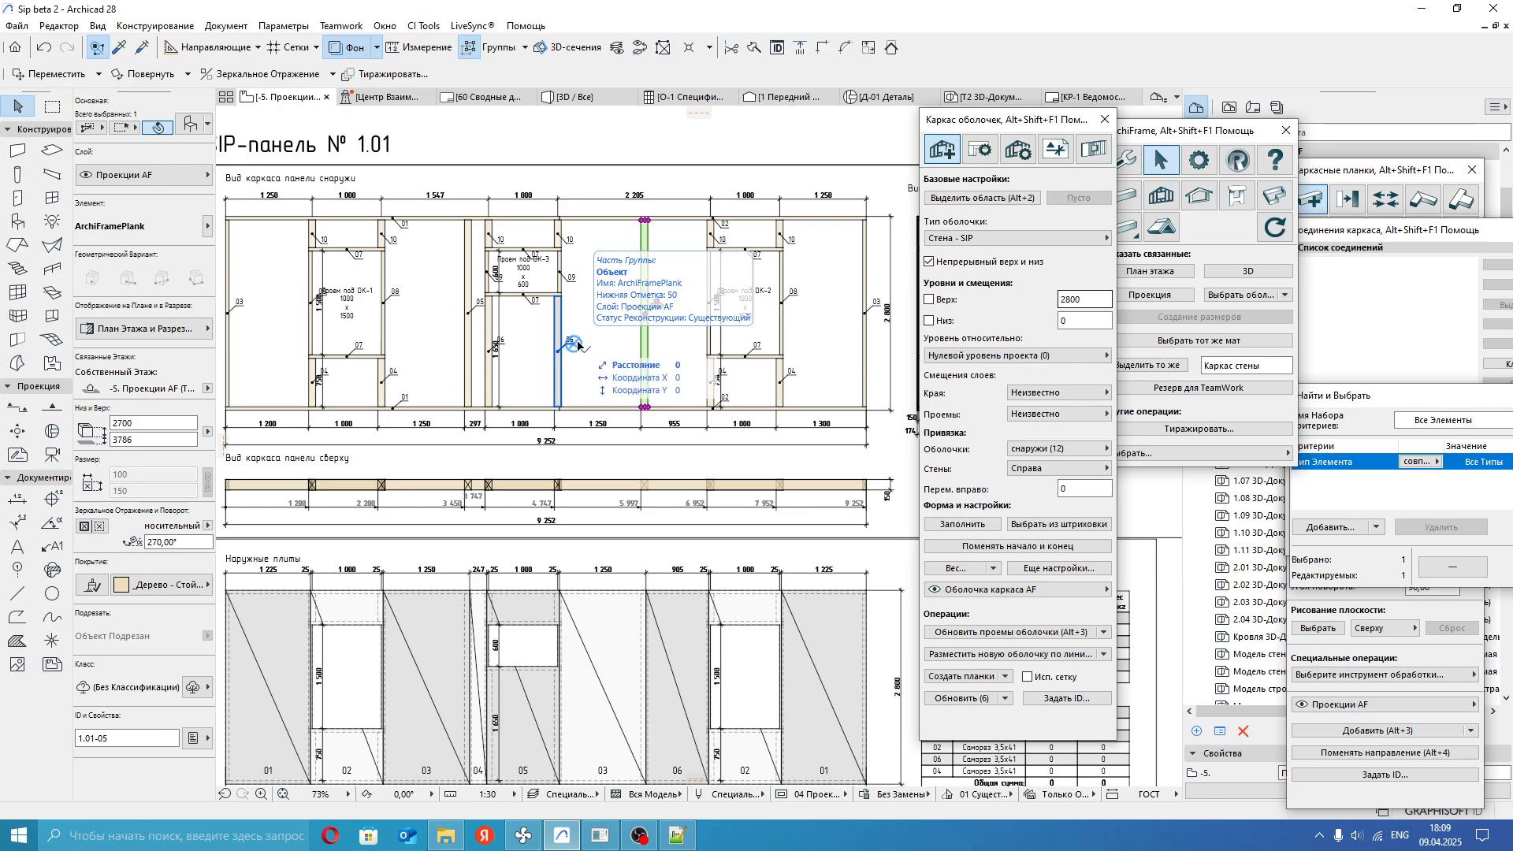
pyautogui.click(989, 239)
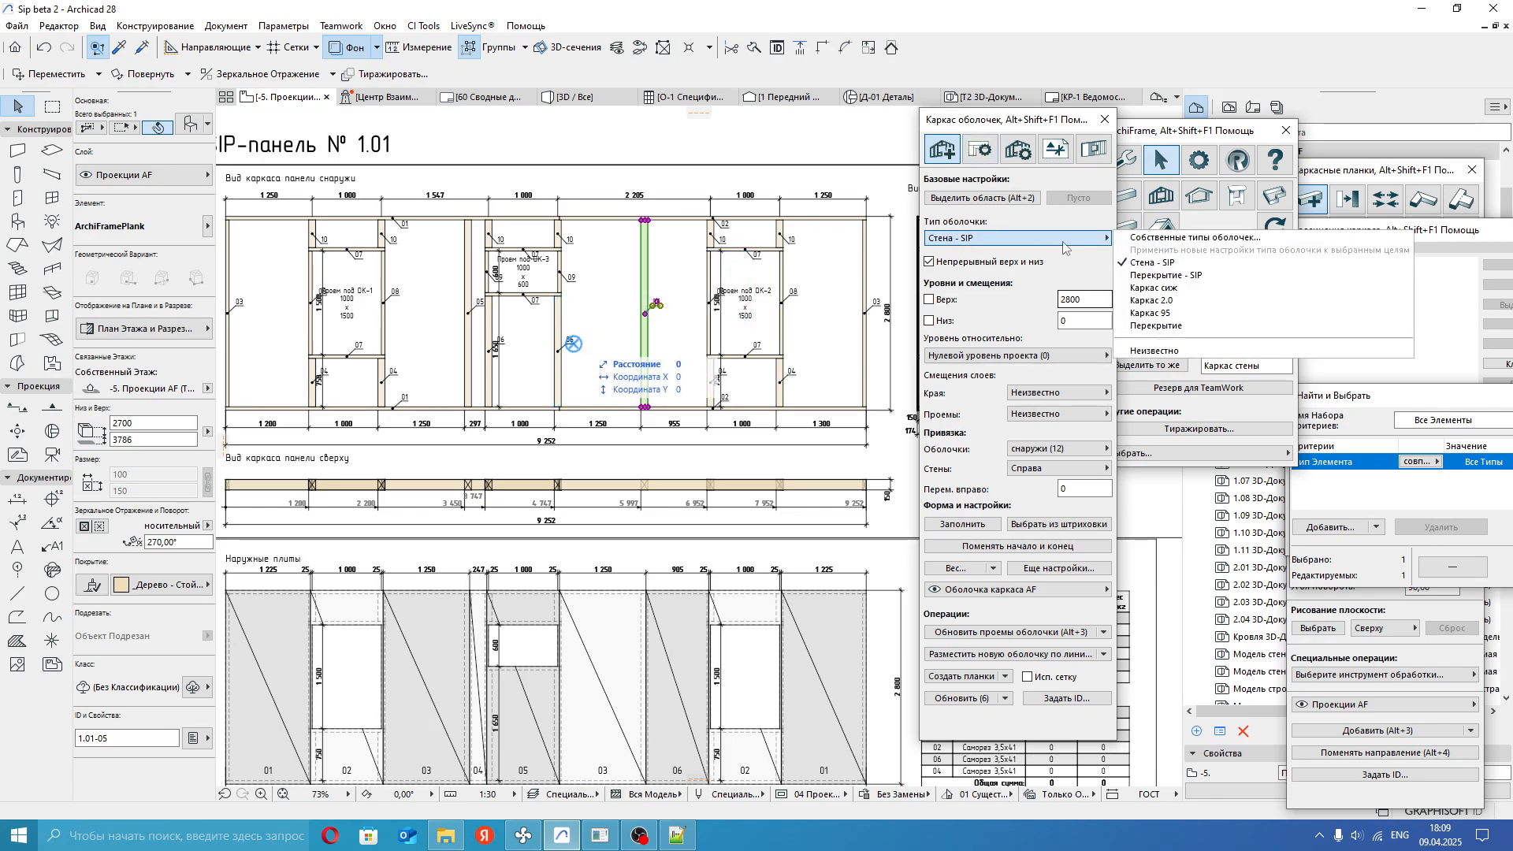
pyautogui.click(1152, 238)
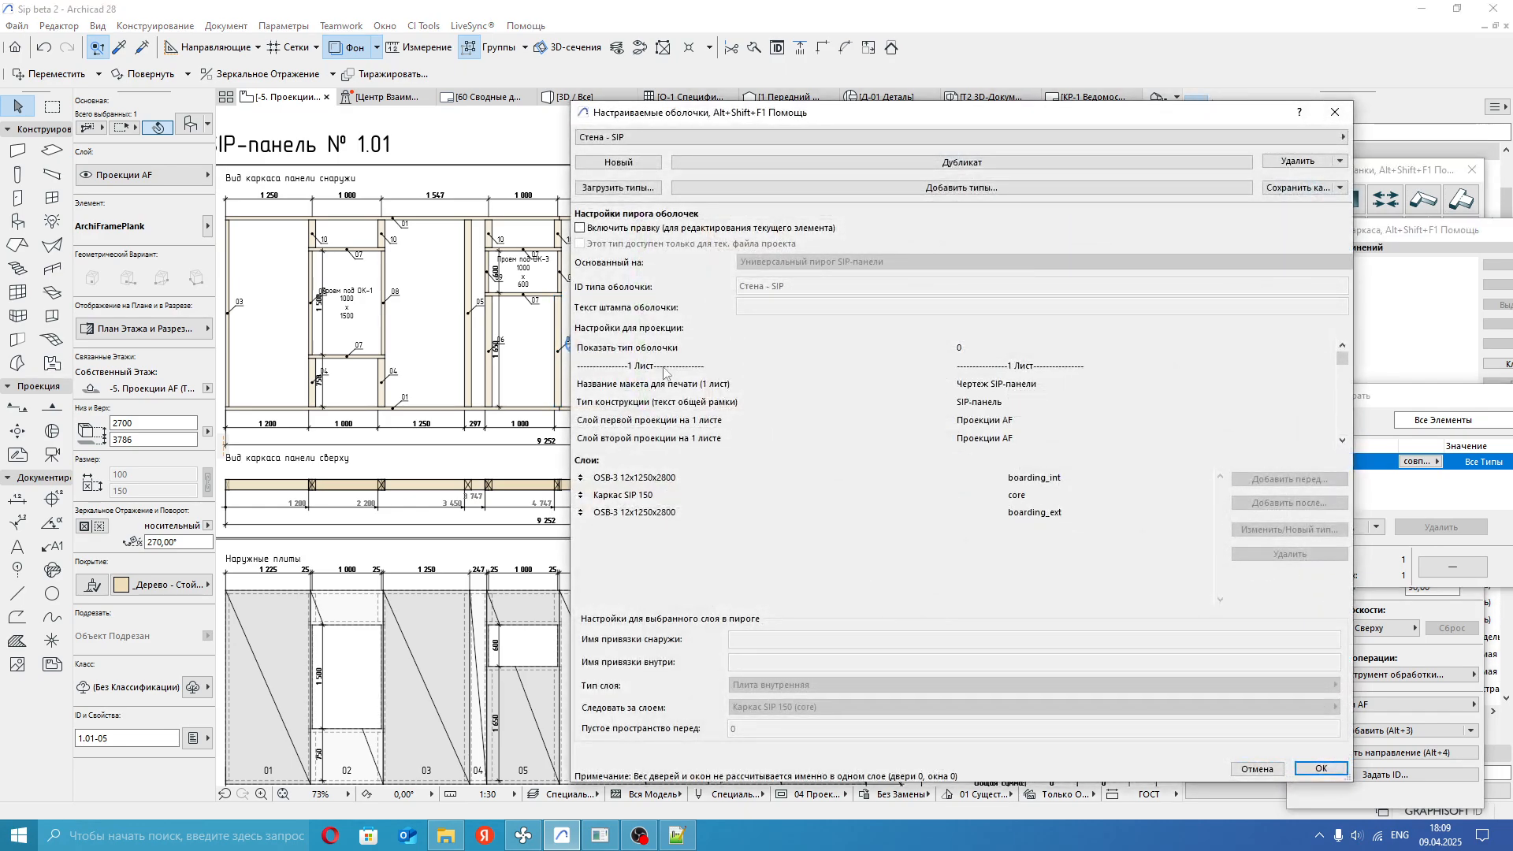
pyautogui.click(603, 229)
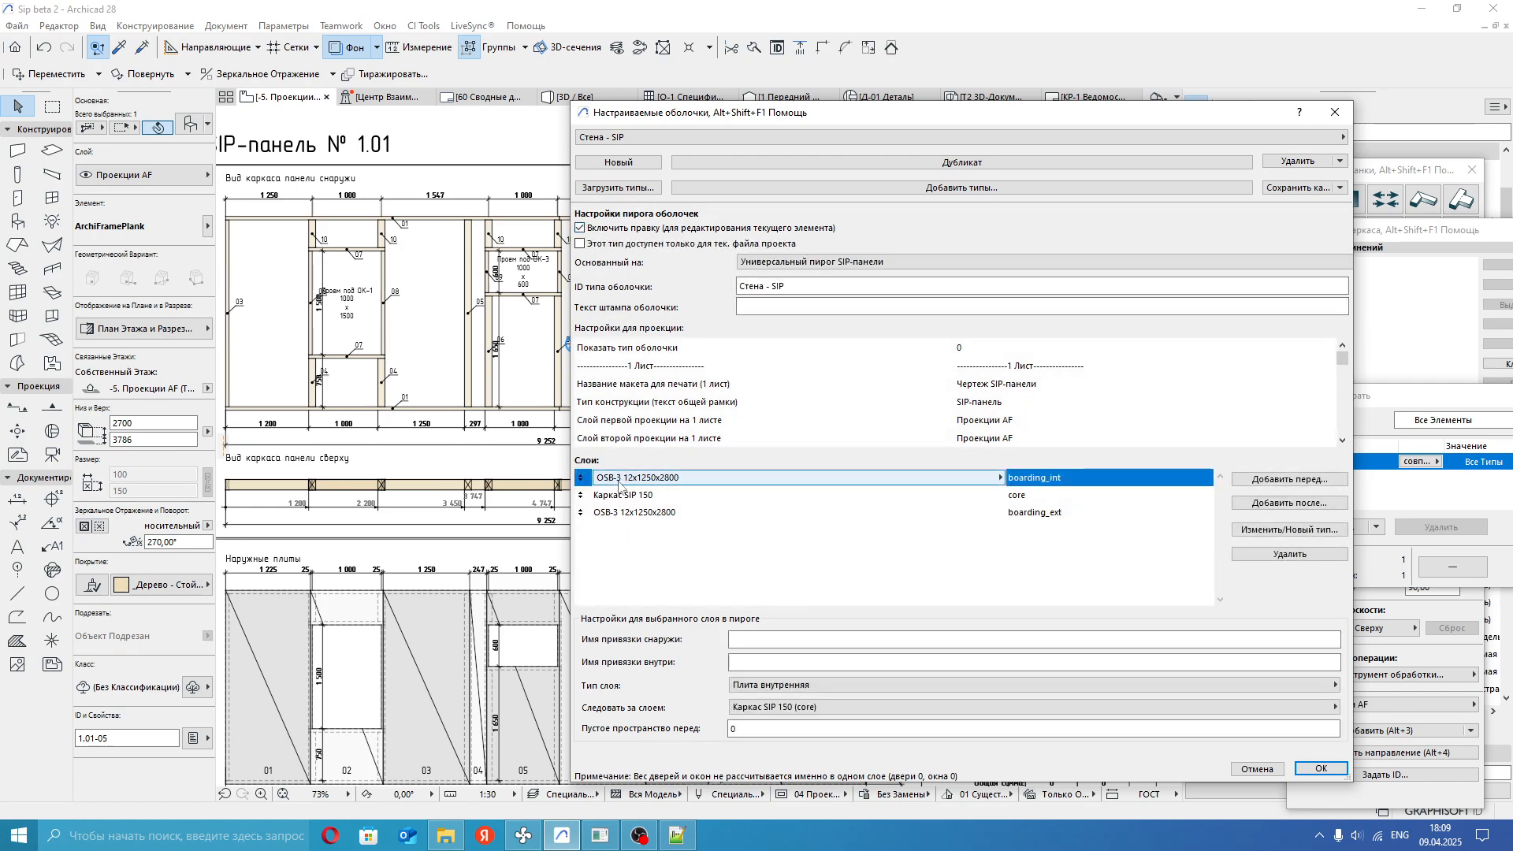
# Examine the template settings of the inner board layer OSB-3 12x1250x2800, then dismiss the layer settings without saving.
pyautogui.click(1289, 529)
pyautogui.click(695, 297)
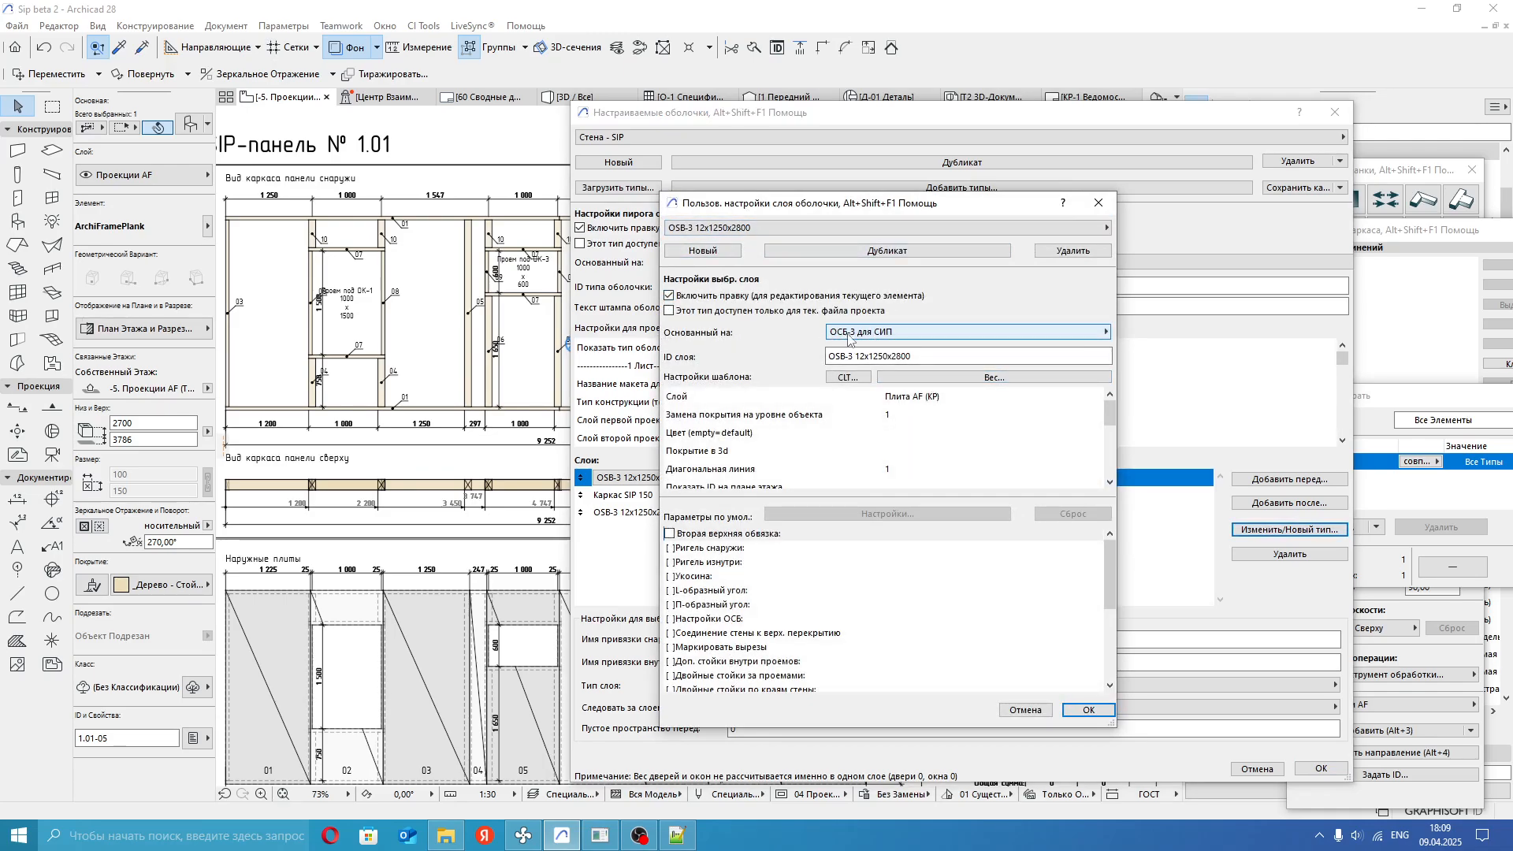
pyautogui.scroll(-5, 922, 409)
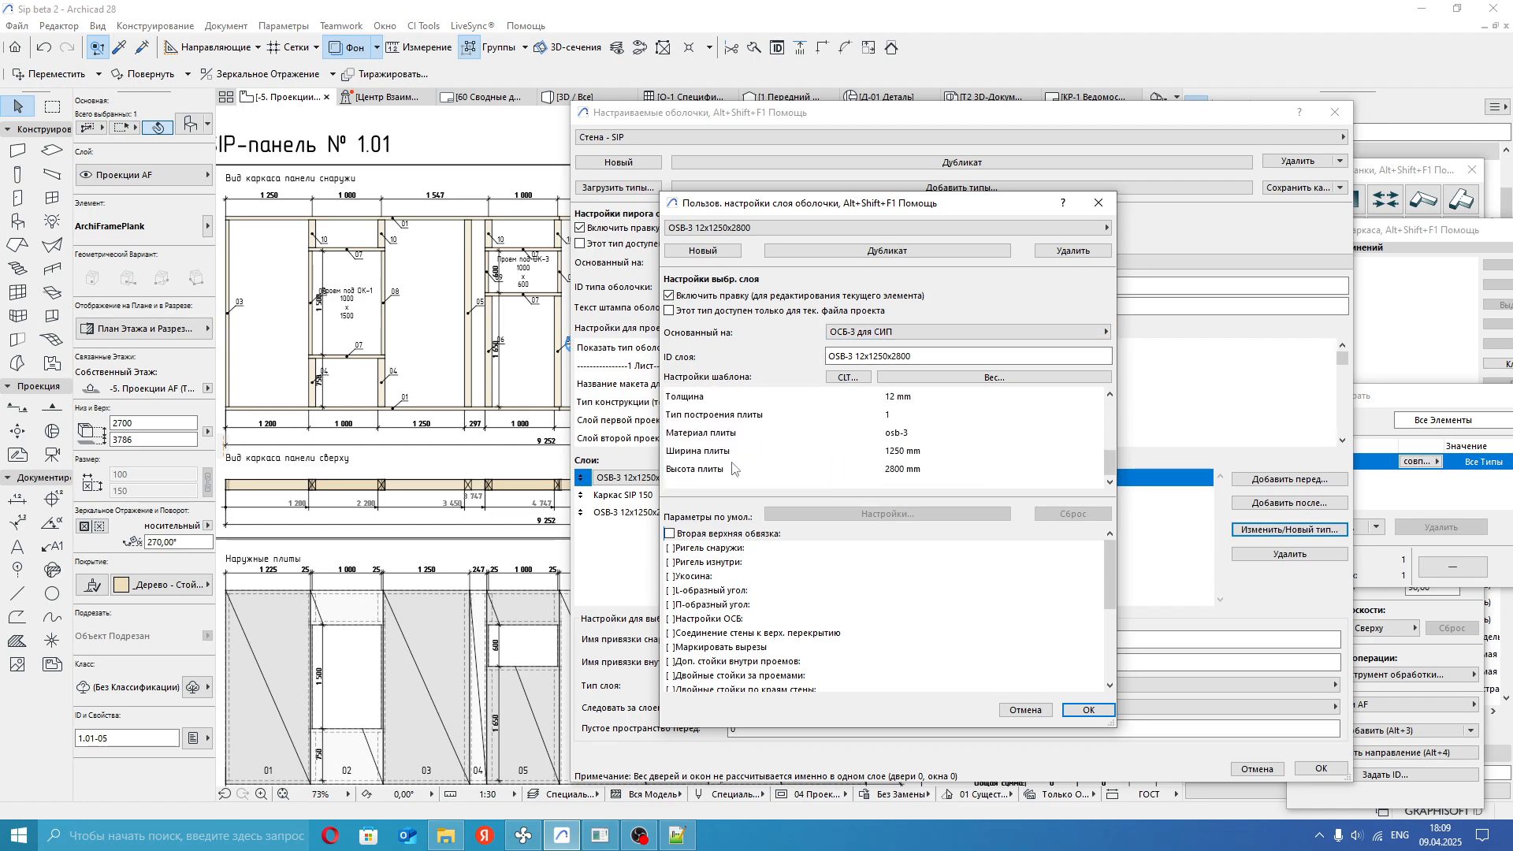
pyautogui.scroll(5, 945, 448)
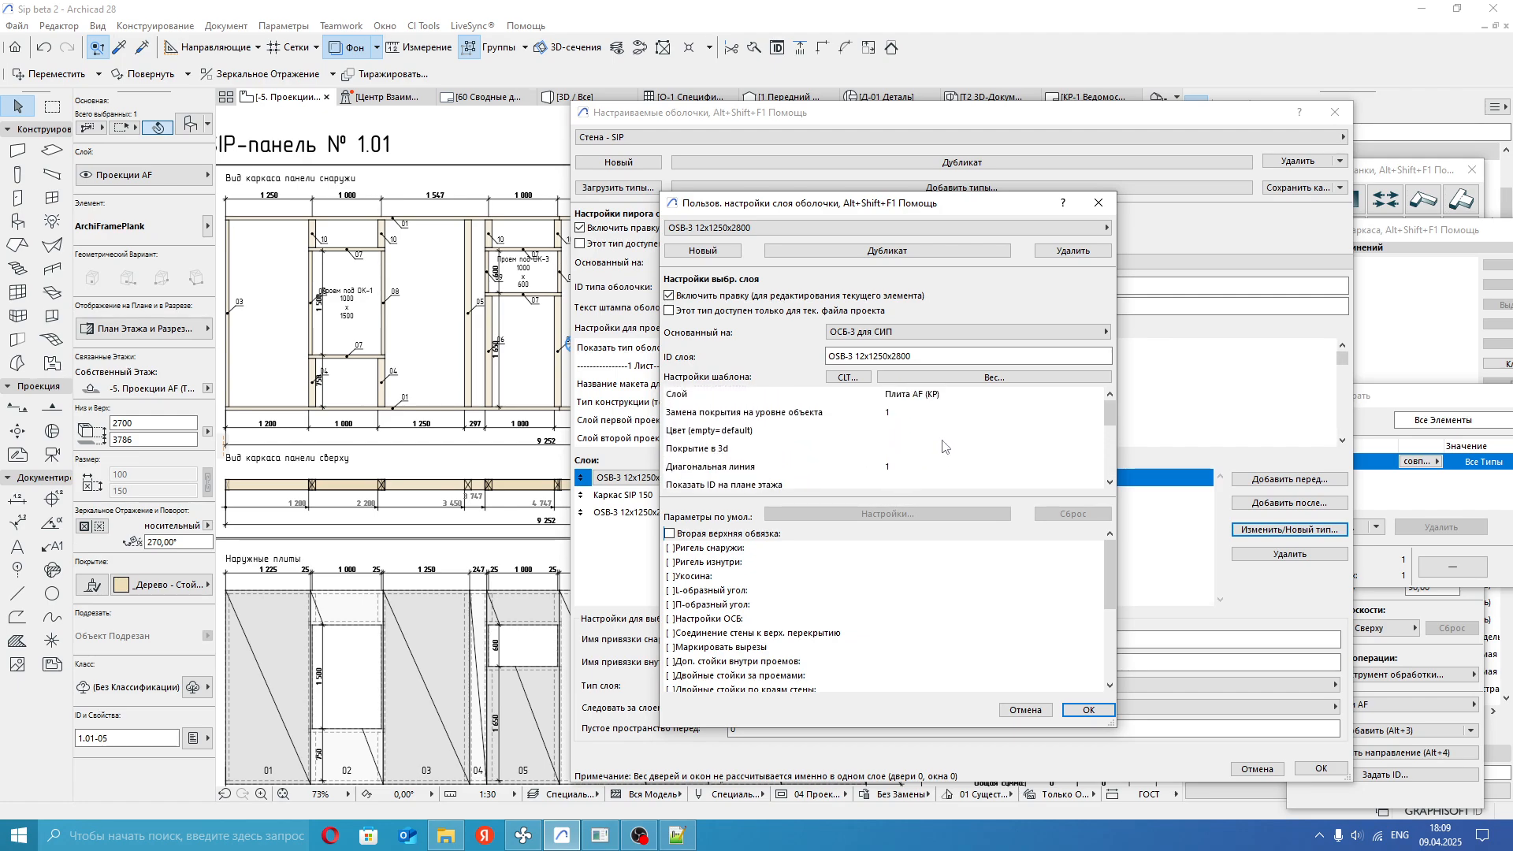
pyautogui.press('Escape')
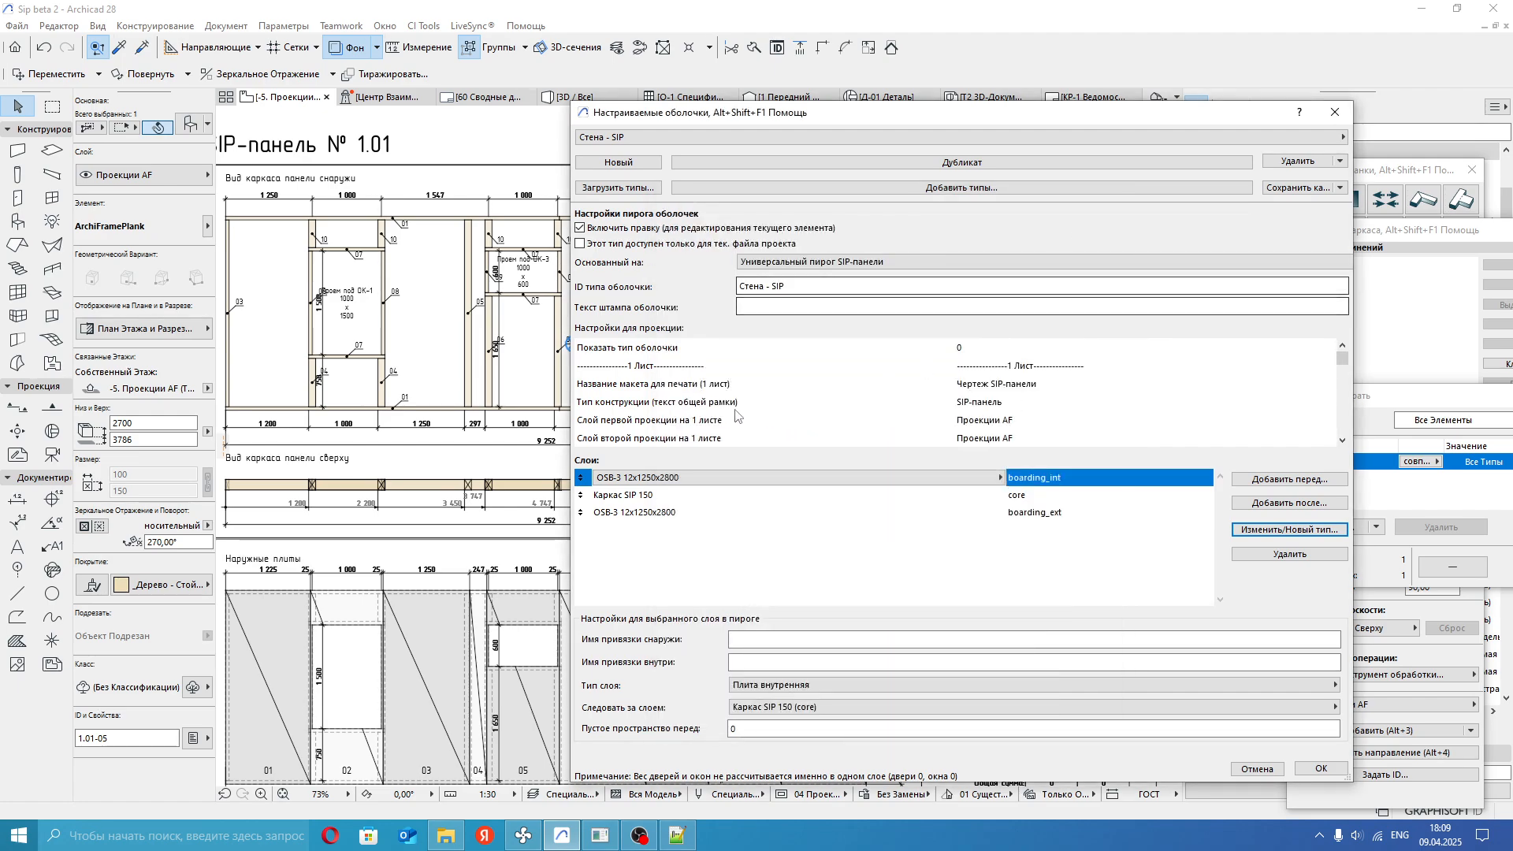
# Examine the Каркас SIP 150 core layer's template choices and frame parameters, then close the layer and shell type settings.
pyautogui.click(653, 496)
pyautogui.click(1331, 529)
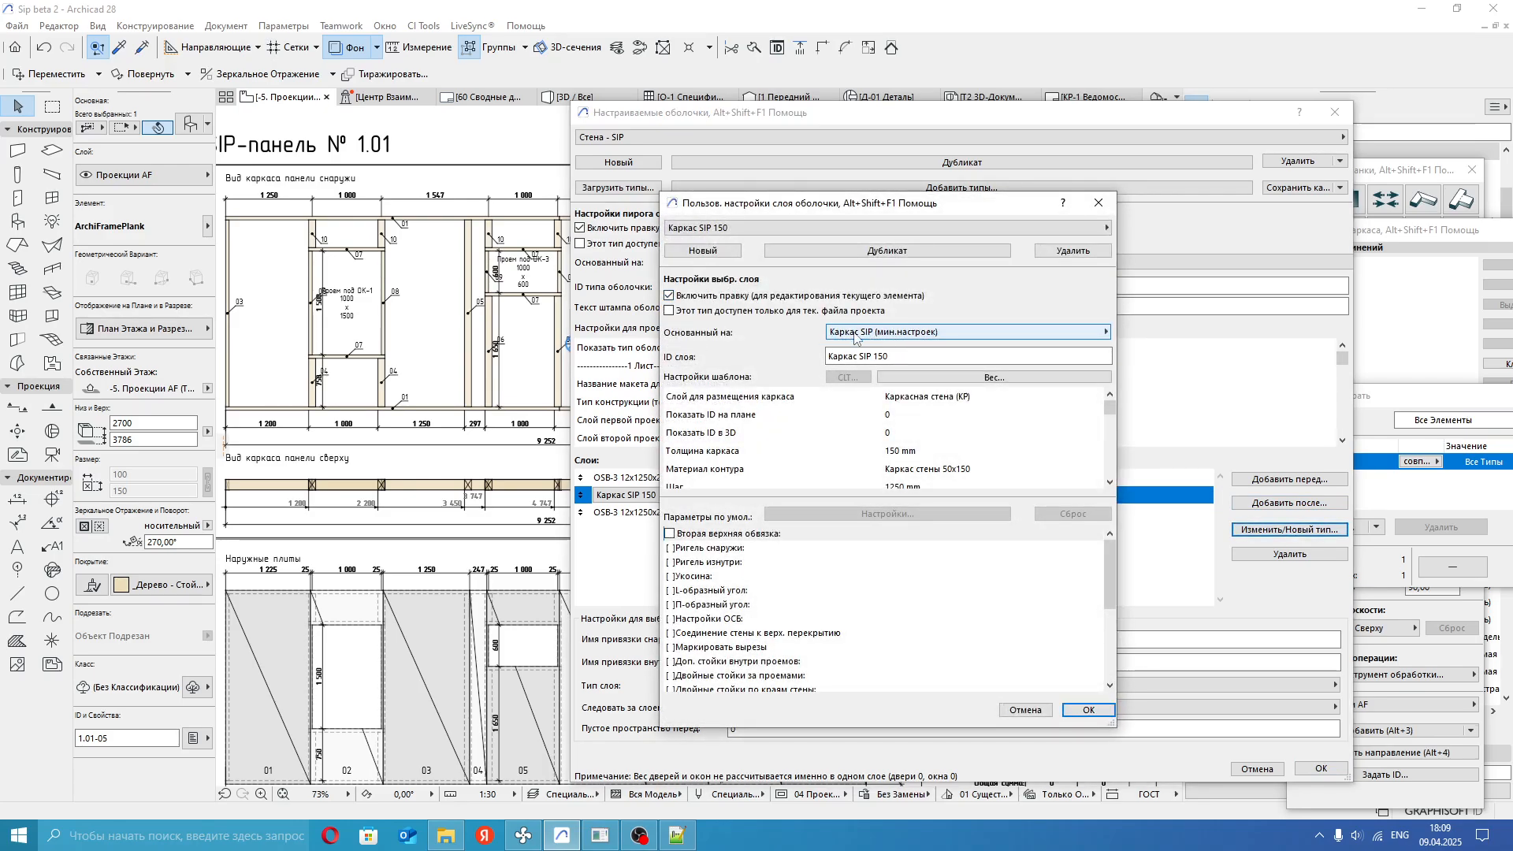
pyautogui.click(866, 332)
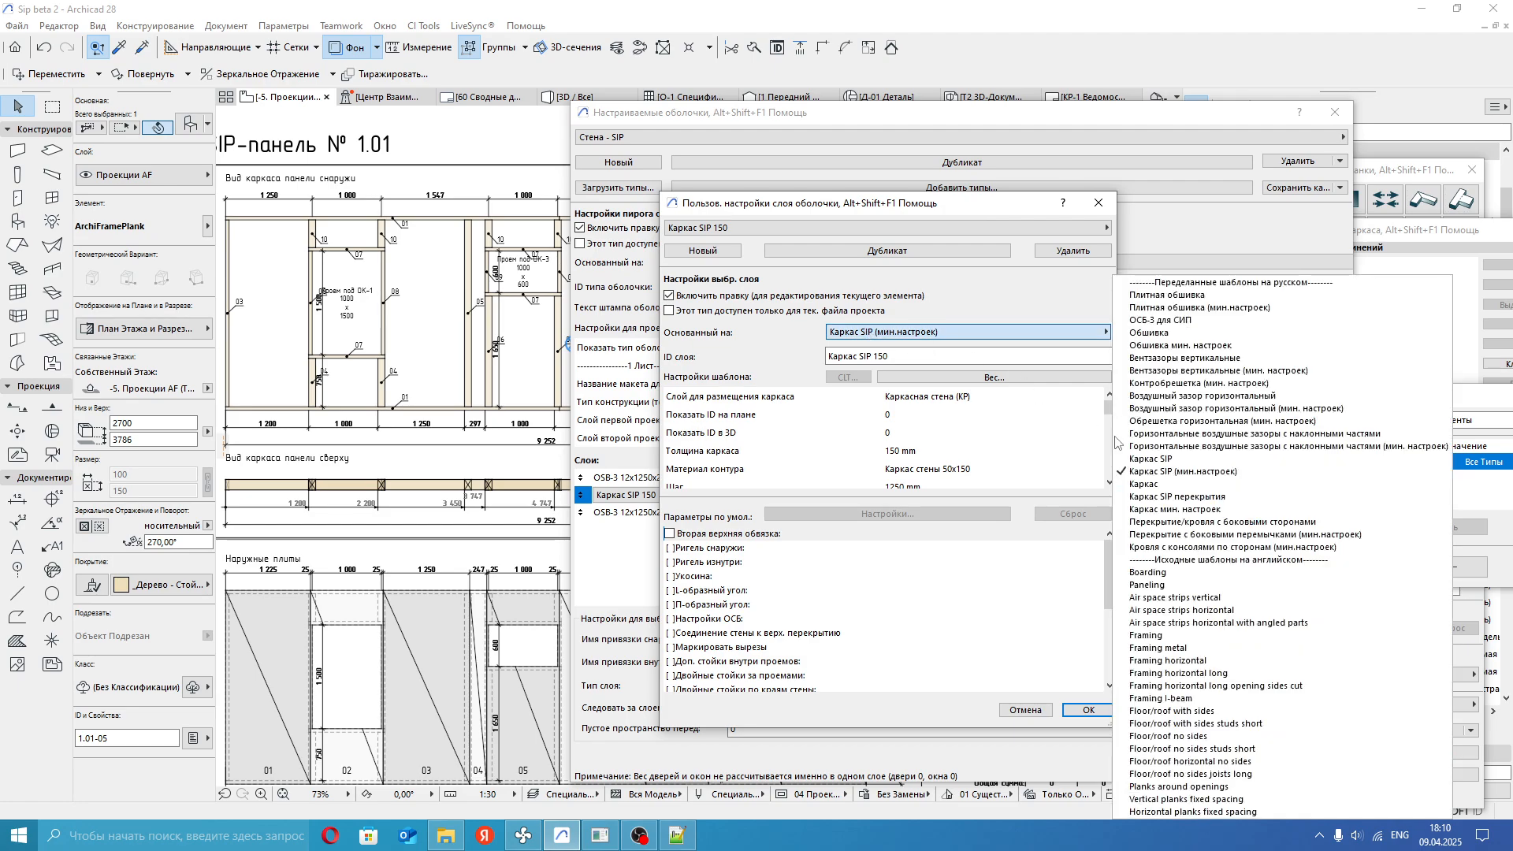
pyautogui.click(863, 339)
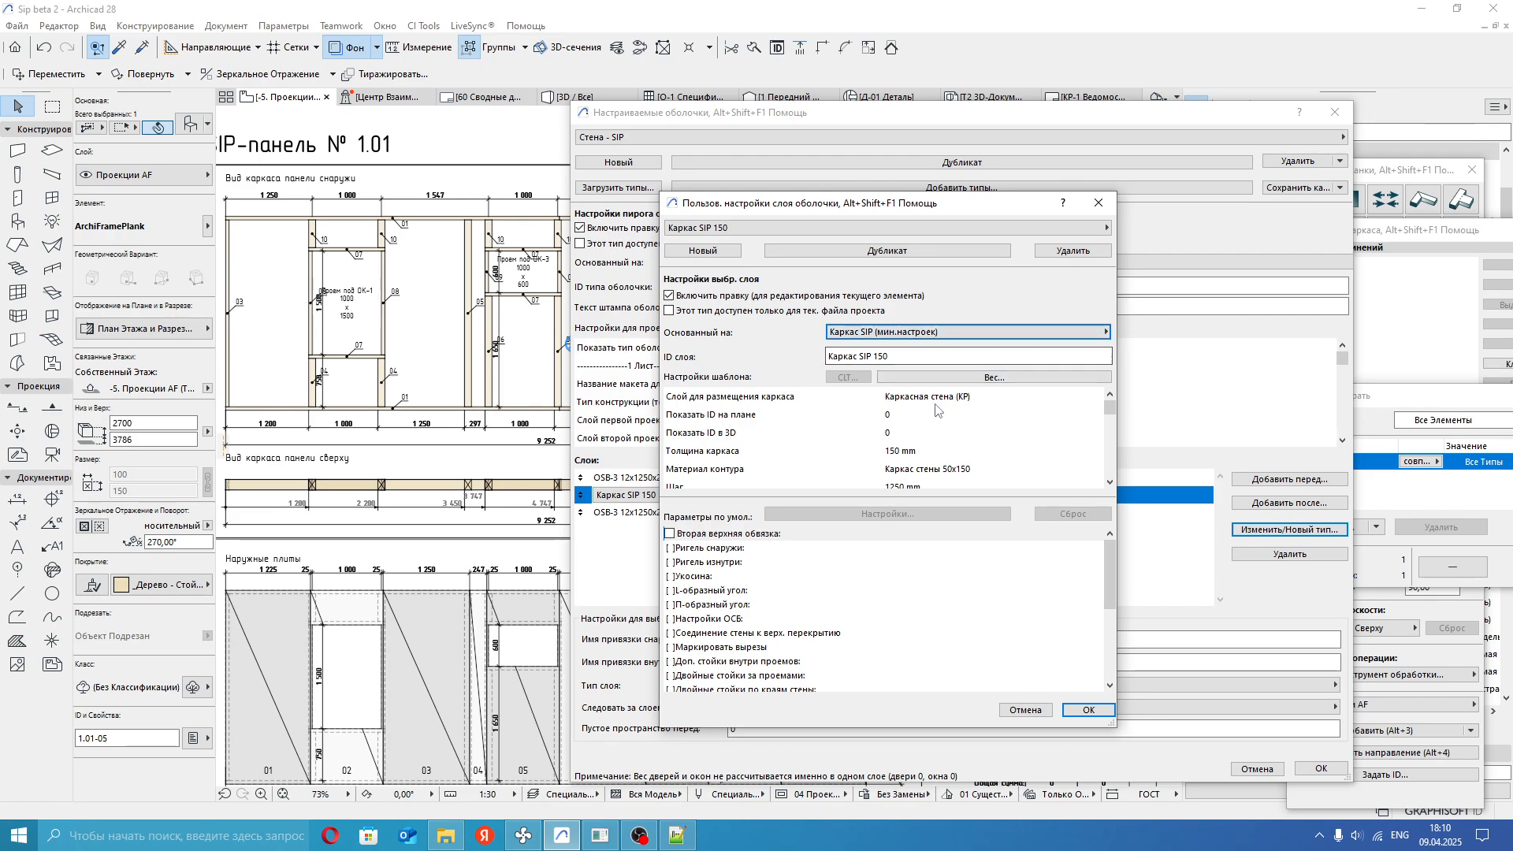
pyautogui.scroll(-3, 926, 419)
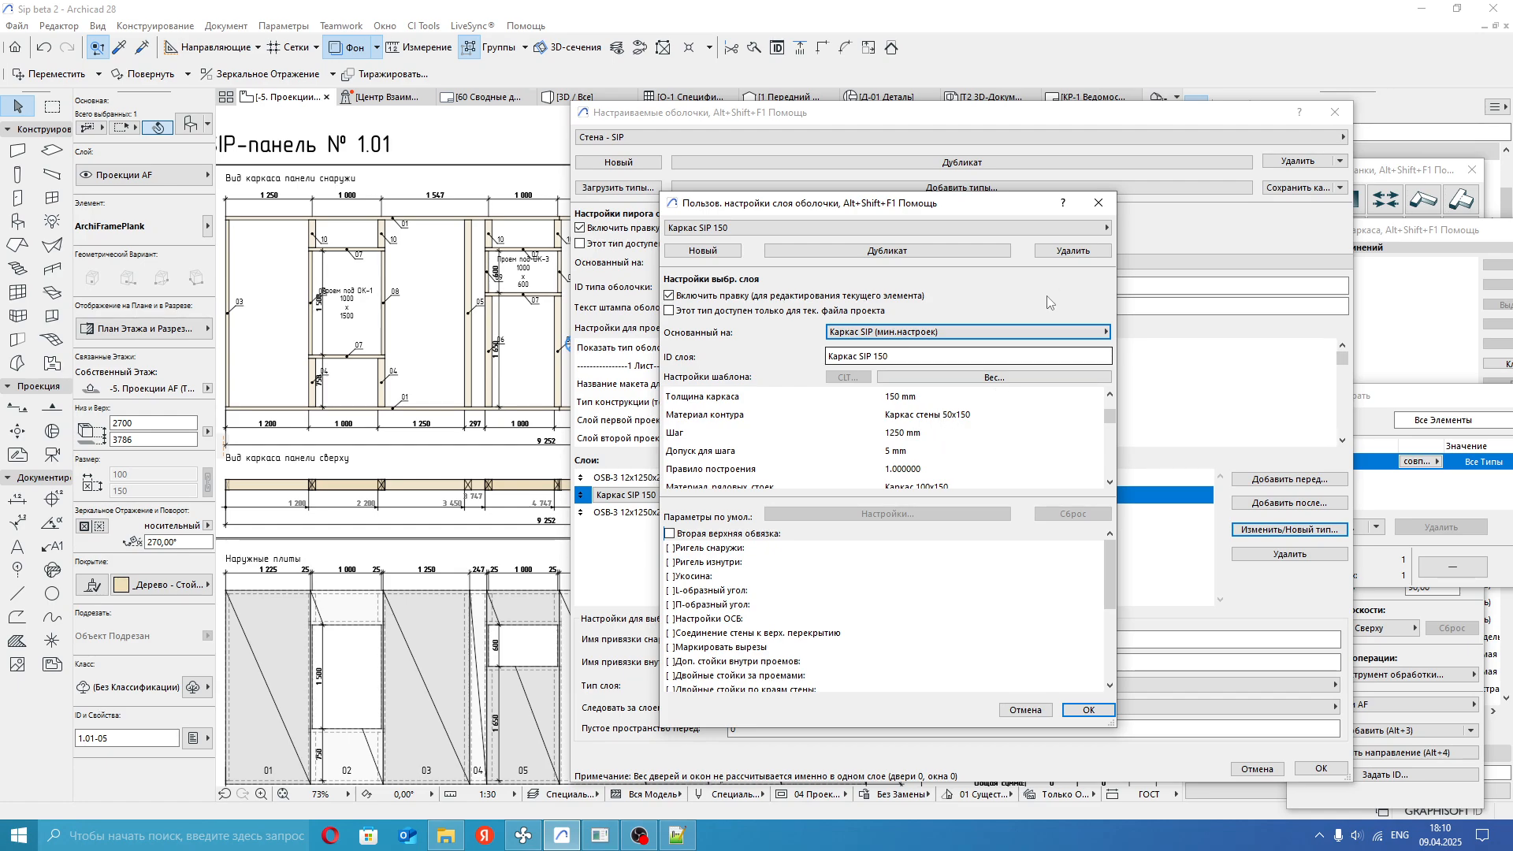
pyautogui.click(1098, 203)
pyautogui.click(1335, 112)
# Inspect the perimeter of panel 1.01's exterior frame view: the upper and lower plates and both 03 end studs.
pyautogui.moveTo(483, 335); pyautogui.dragTo(561, 341, button='middle')
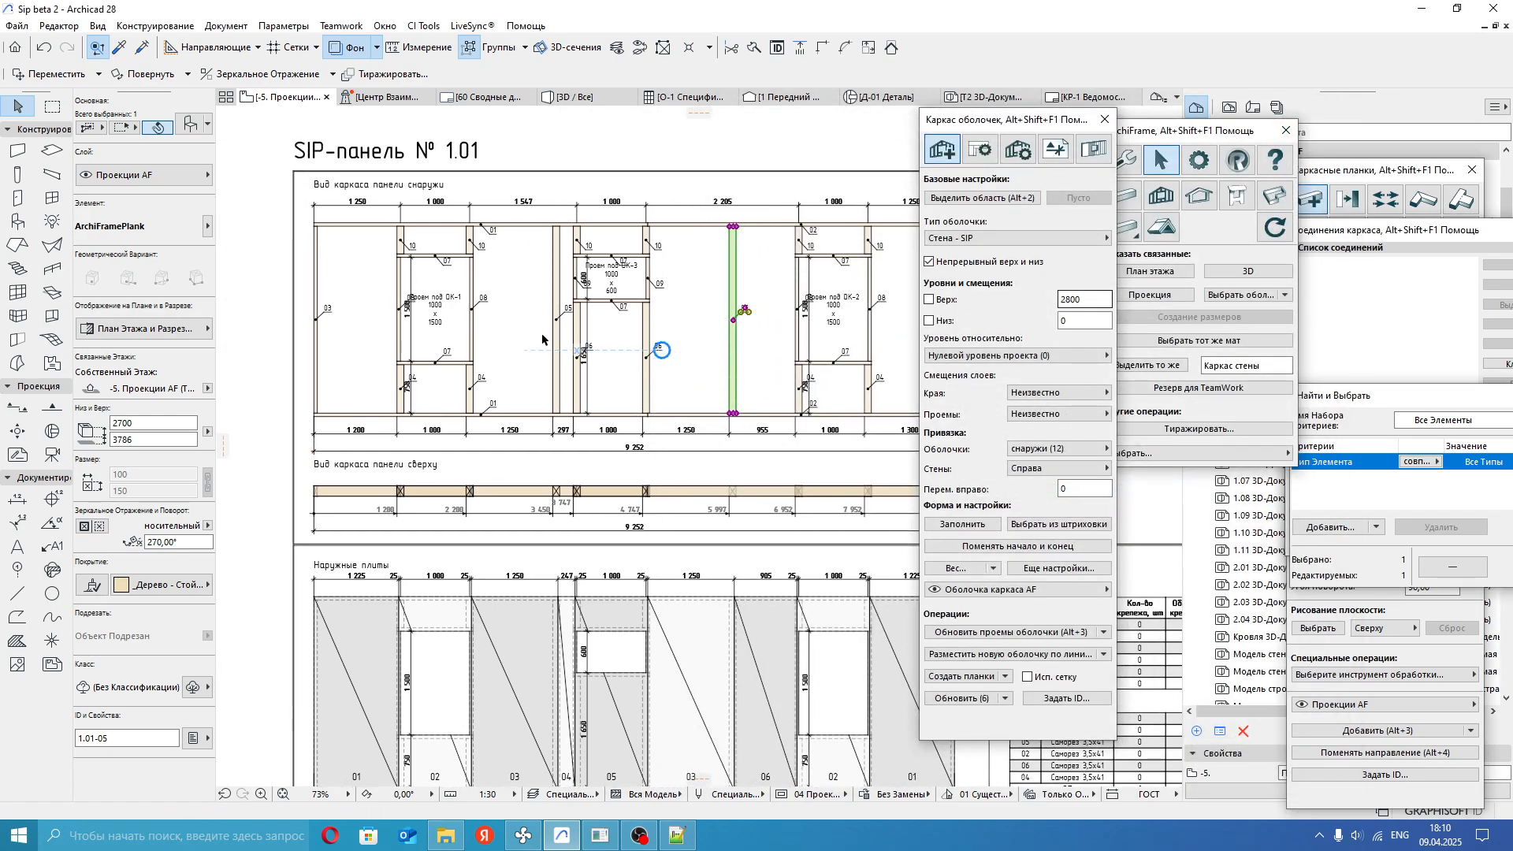
pyautogui.press('Escape')
pyautogui.scroll(2, 369, 275)
pyautogui.click(340, 201)
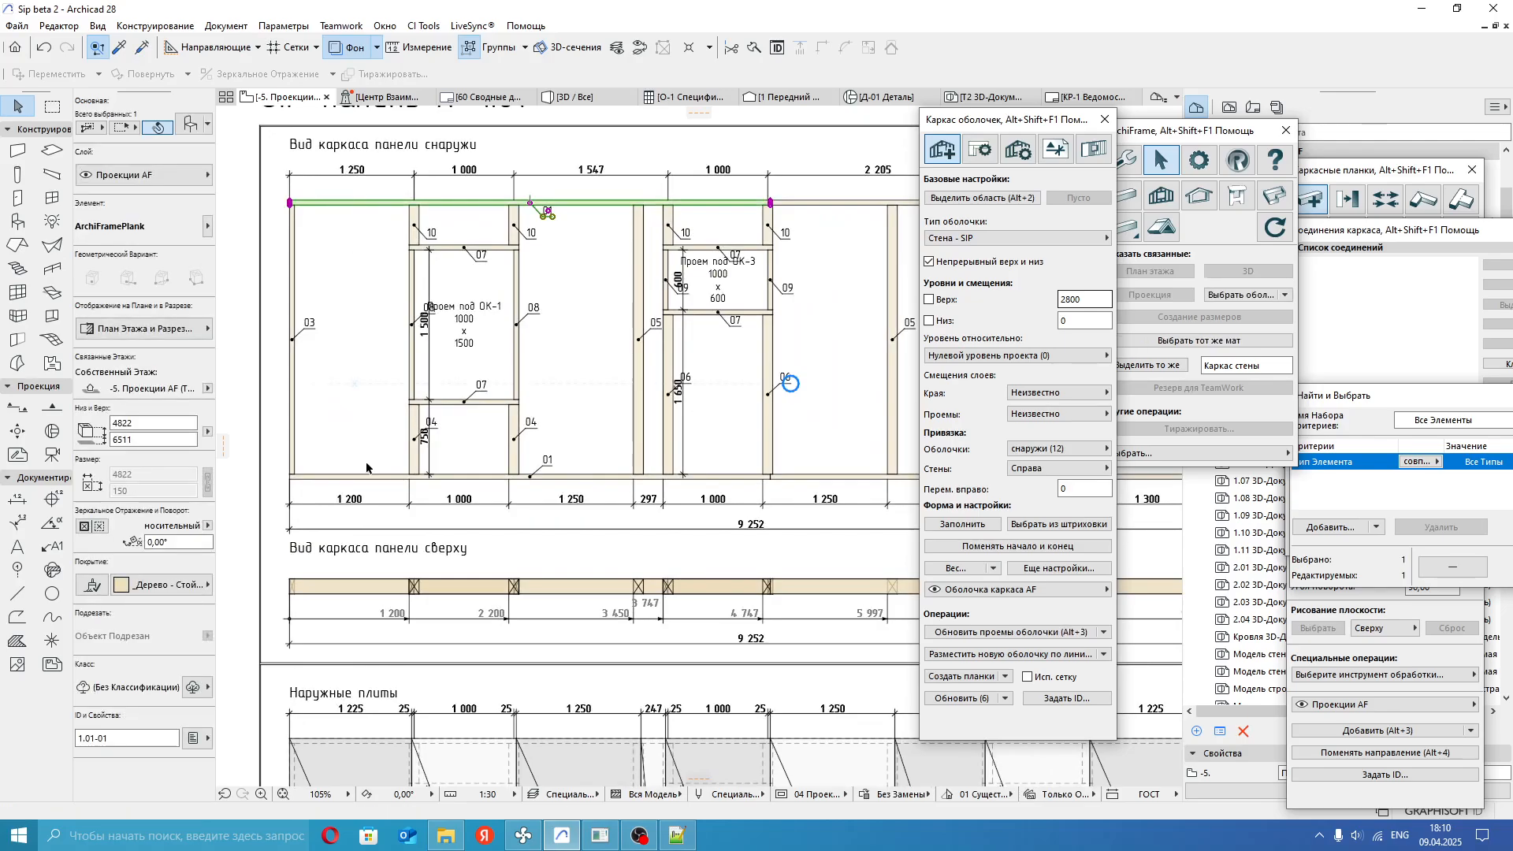
pyautogui.click(374, 478)
pyautogui.click(291, 433)
pyautogui.scroll(-2, 388, 426)
pyautogui.moveTo(668, 402); pyautogui.dragTo(475, 398, button='middle')
pyautogui.click(769, 417)
pyautogui.press('Escape')
# Inspect the 04 studs below and the 10 stud above the ОК-2 opening, plus the adjacent full-height 05 stud.
pyautogui.scroll(3, 683, 443)
pyautogui.click(685, 444)
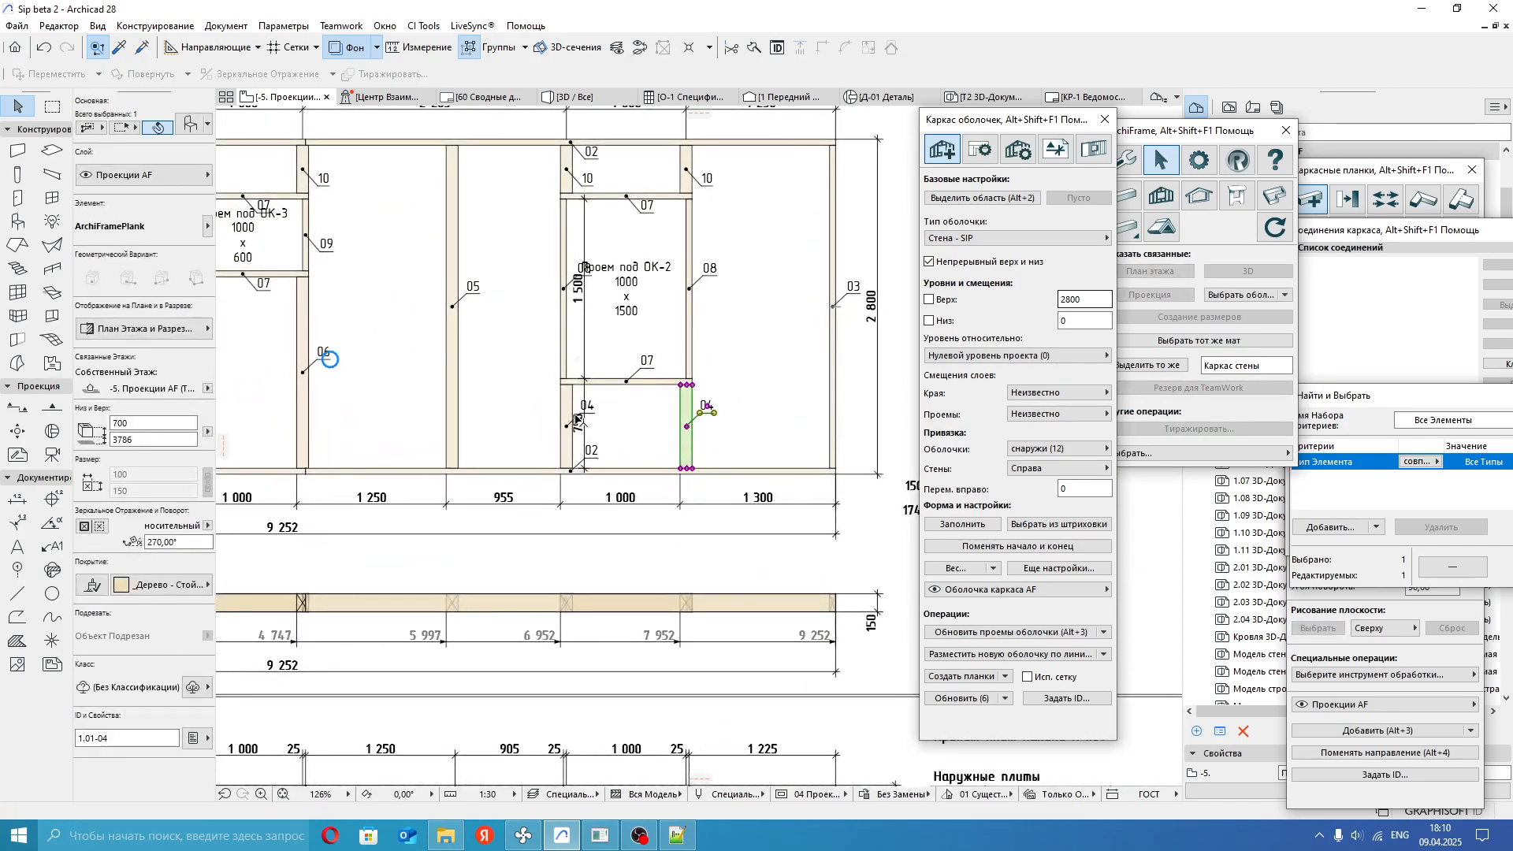
pyautogui.click(567, 429)
pyautogui.click(566, 168)
pyautogui.moveTo(564, 168); pyautogui.dragTo(719, 185, button='middle')
pyautogui.click(605, 311)
pyautogui.click(502, 365)
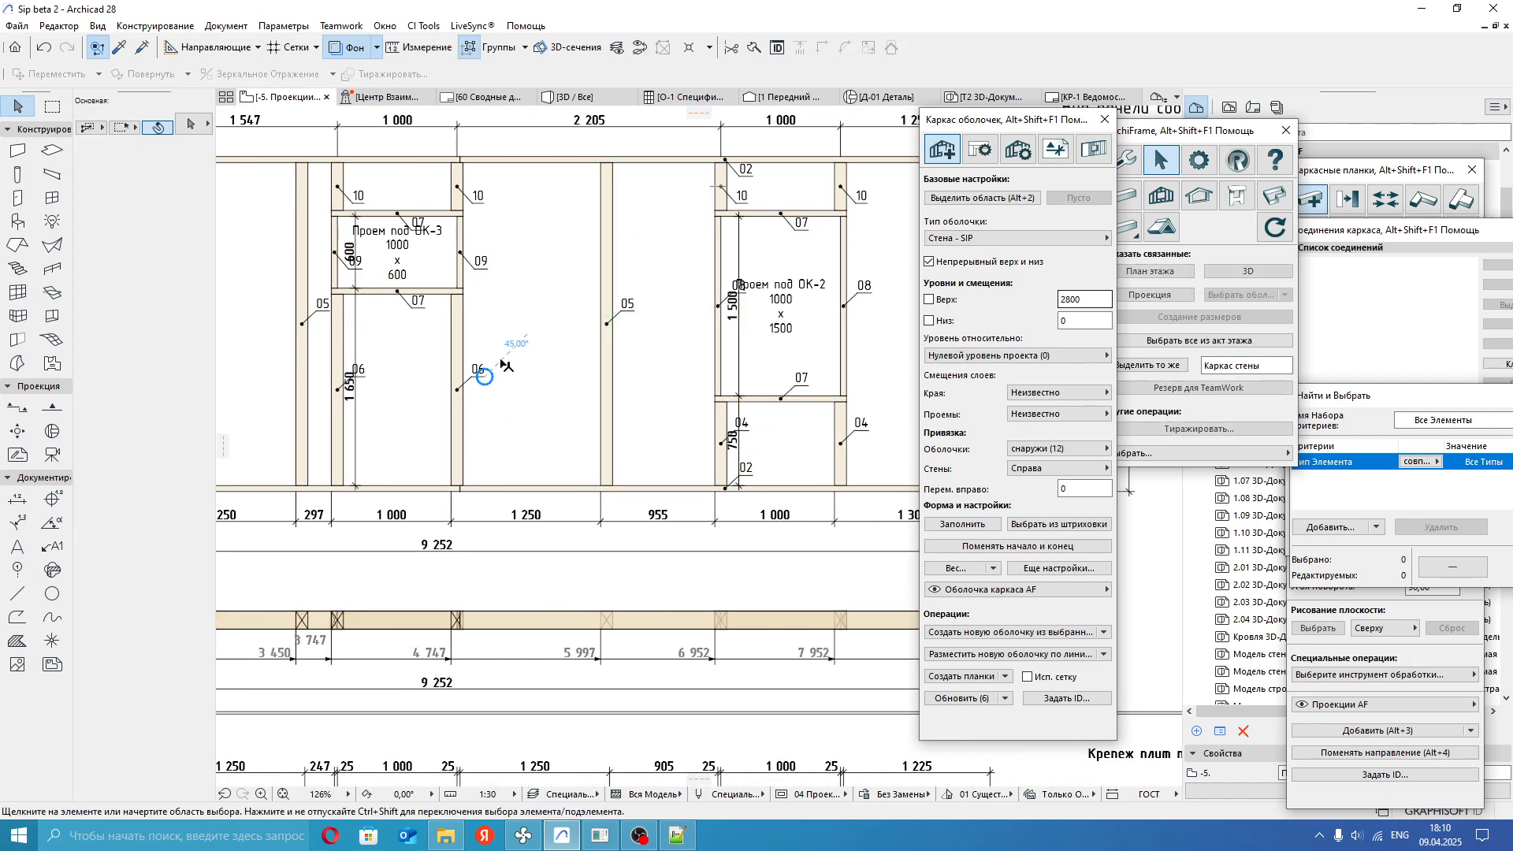
# Inspect the boards framing the ОК-3 opening: the lower 07 board and the vertical 09 boards.
pyautogui.click(480, 326)
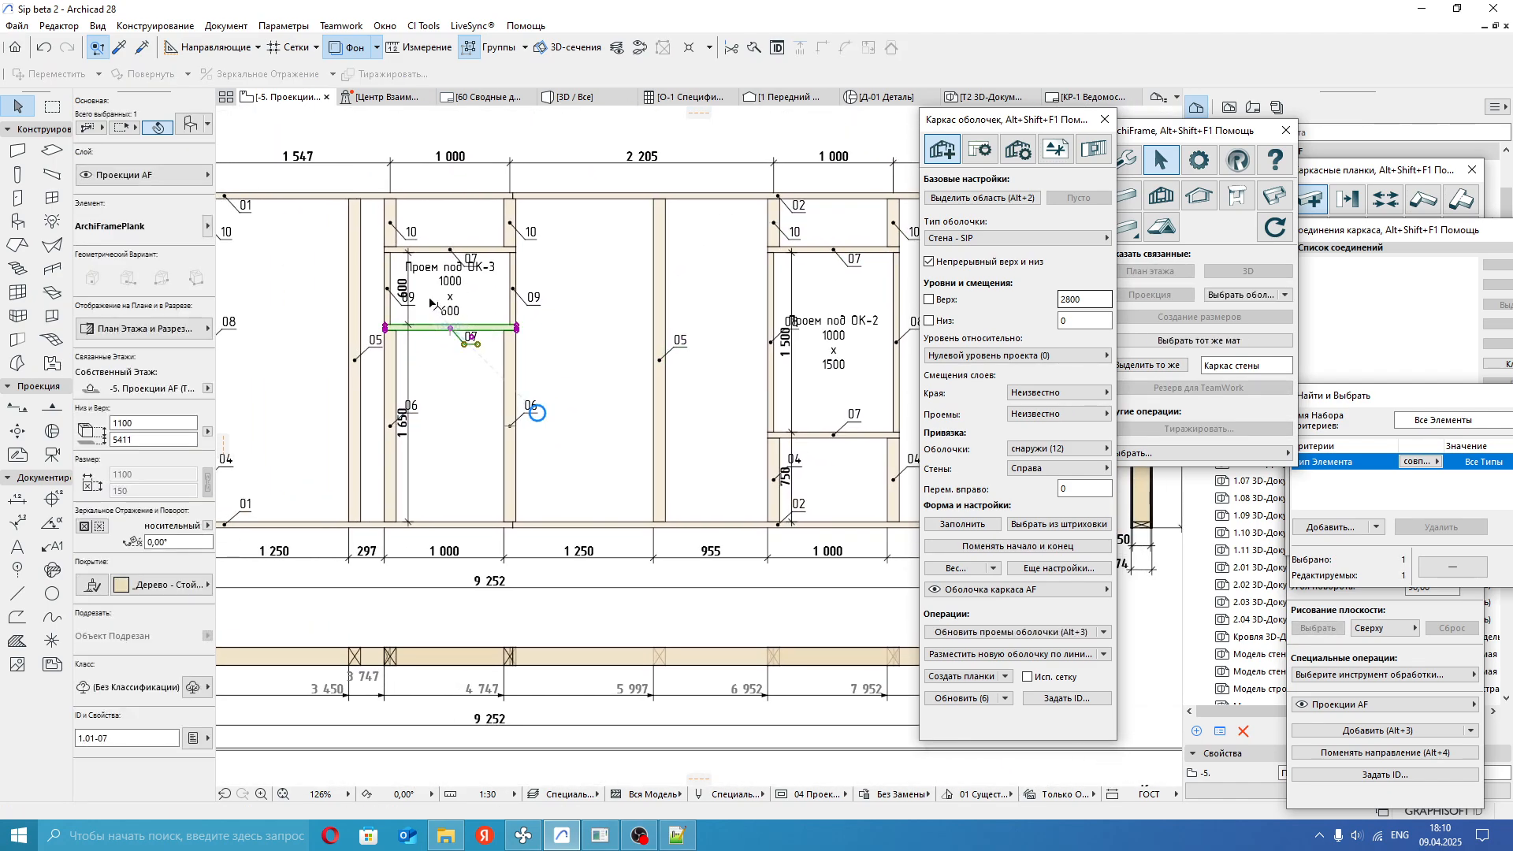
pyautogui.scroll(2, 481, 328)
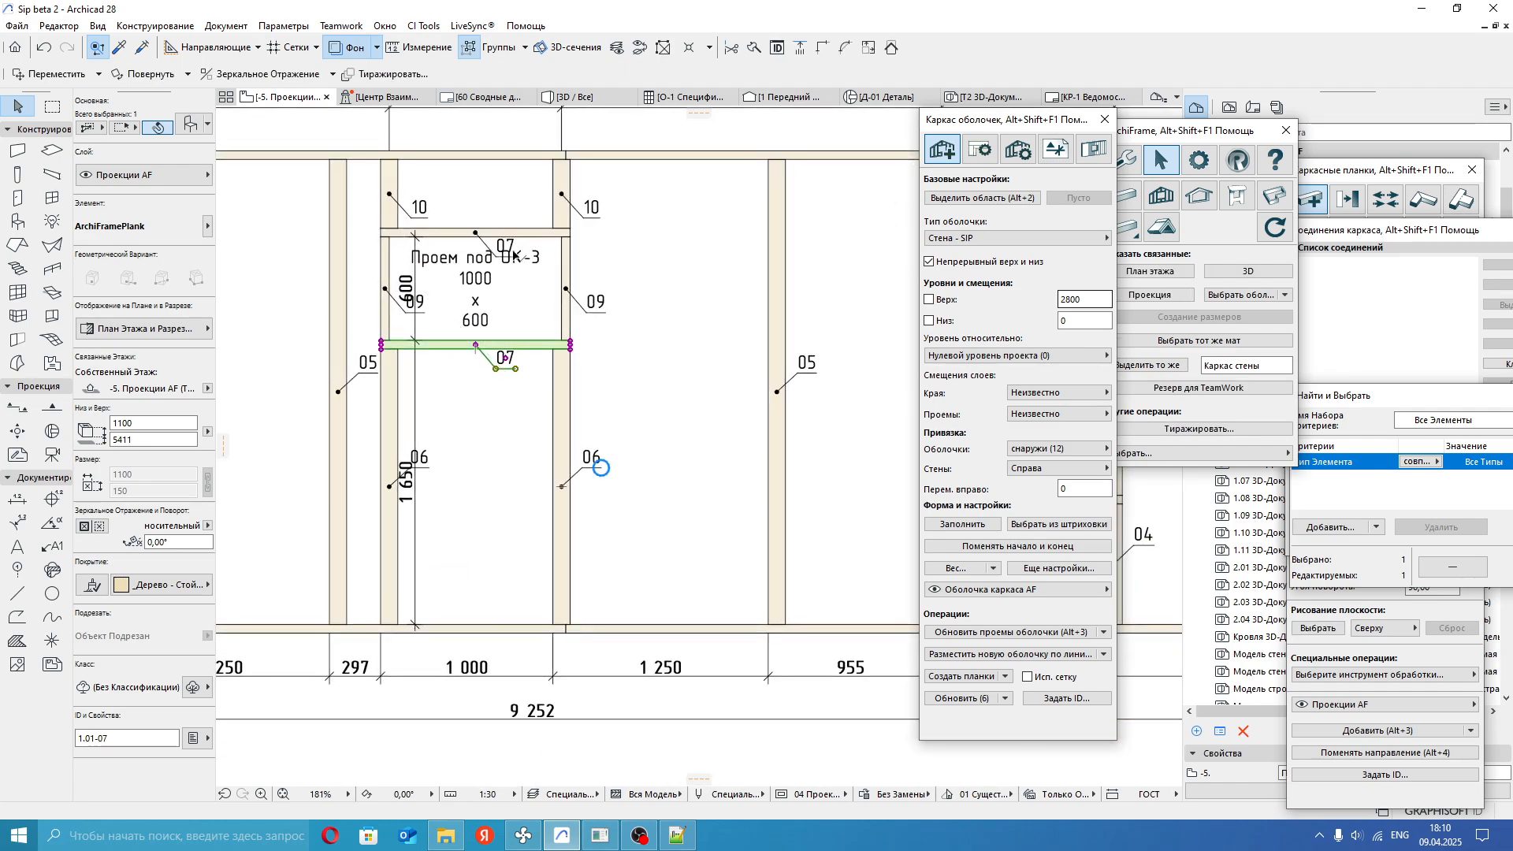
pyautogui.click(387, 285)
pyautogui.click(568, 274)
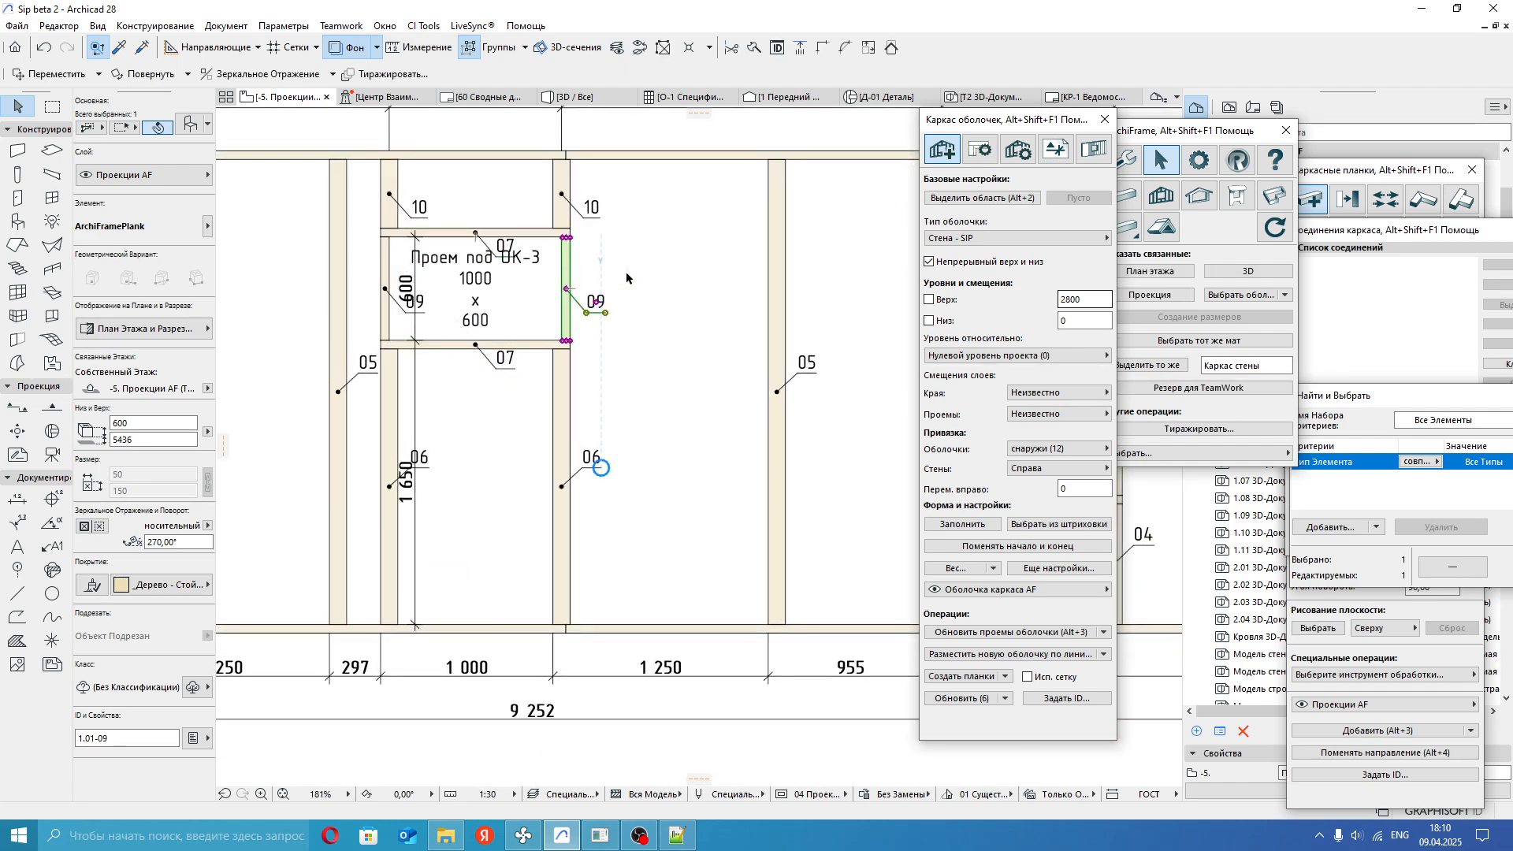
# Inspect the 05 stud between ОК-1 and ОК-3 and the 04 stud below the ОК-1 opening.
pyautogui.scroll(-1, 271, 381)
pyautogui.moveTo(271, 381); pyautogui.dragTo(611, 344, button='middle')
pyautogui.press('Escape')
pyautogui.scroll(-2, 646, 331)
pyautogui.click(652, 293)
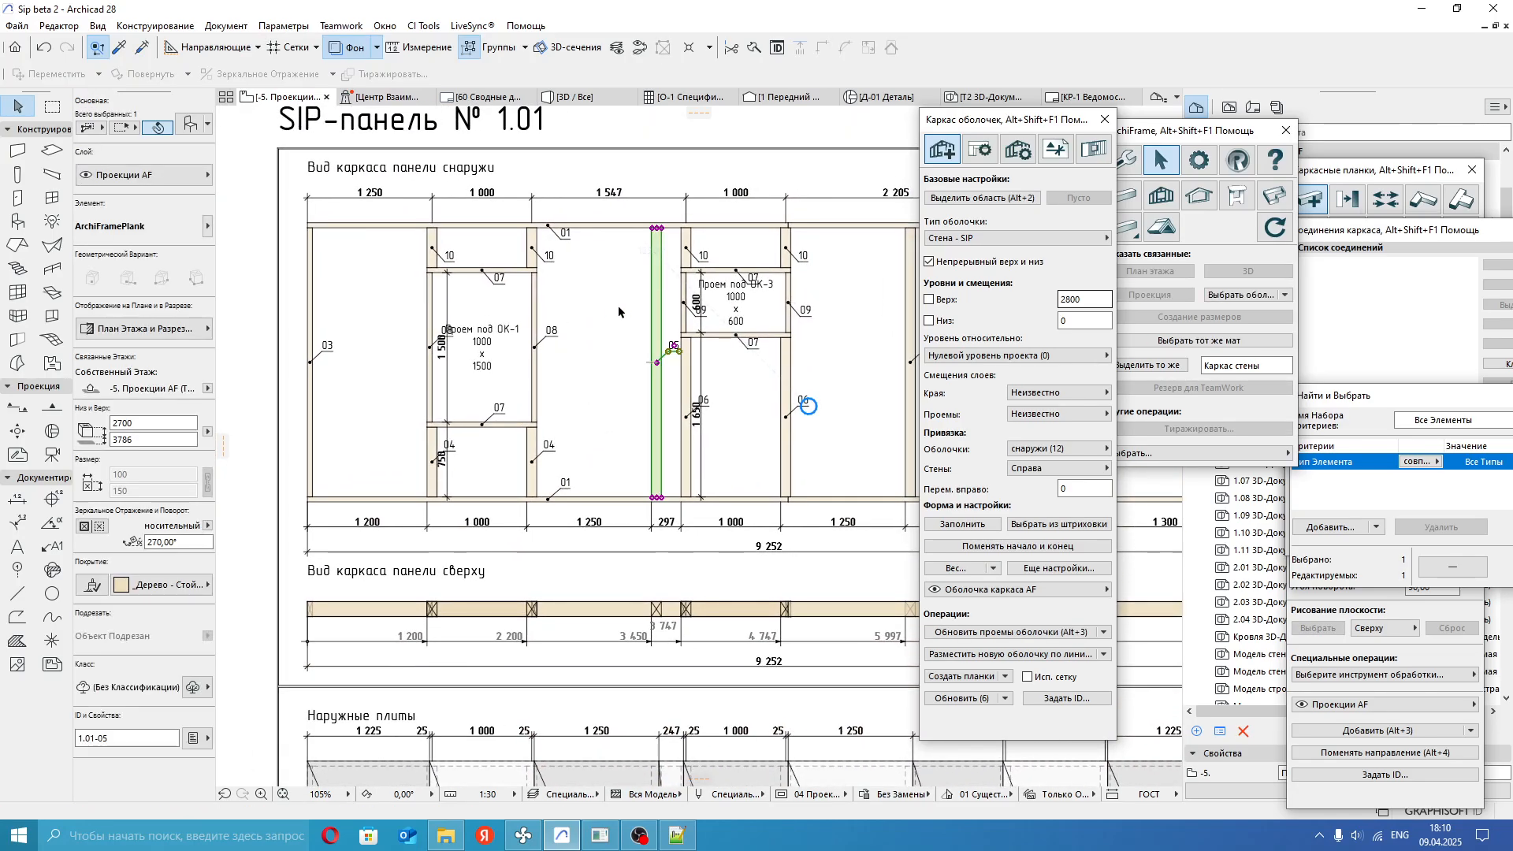
pyautogui.press('Escape')
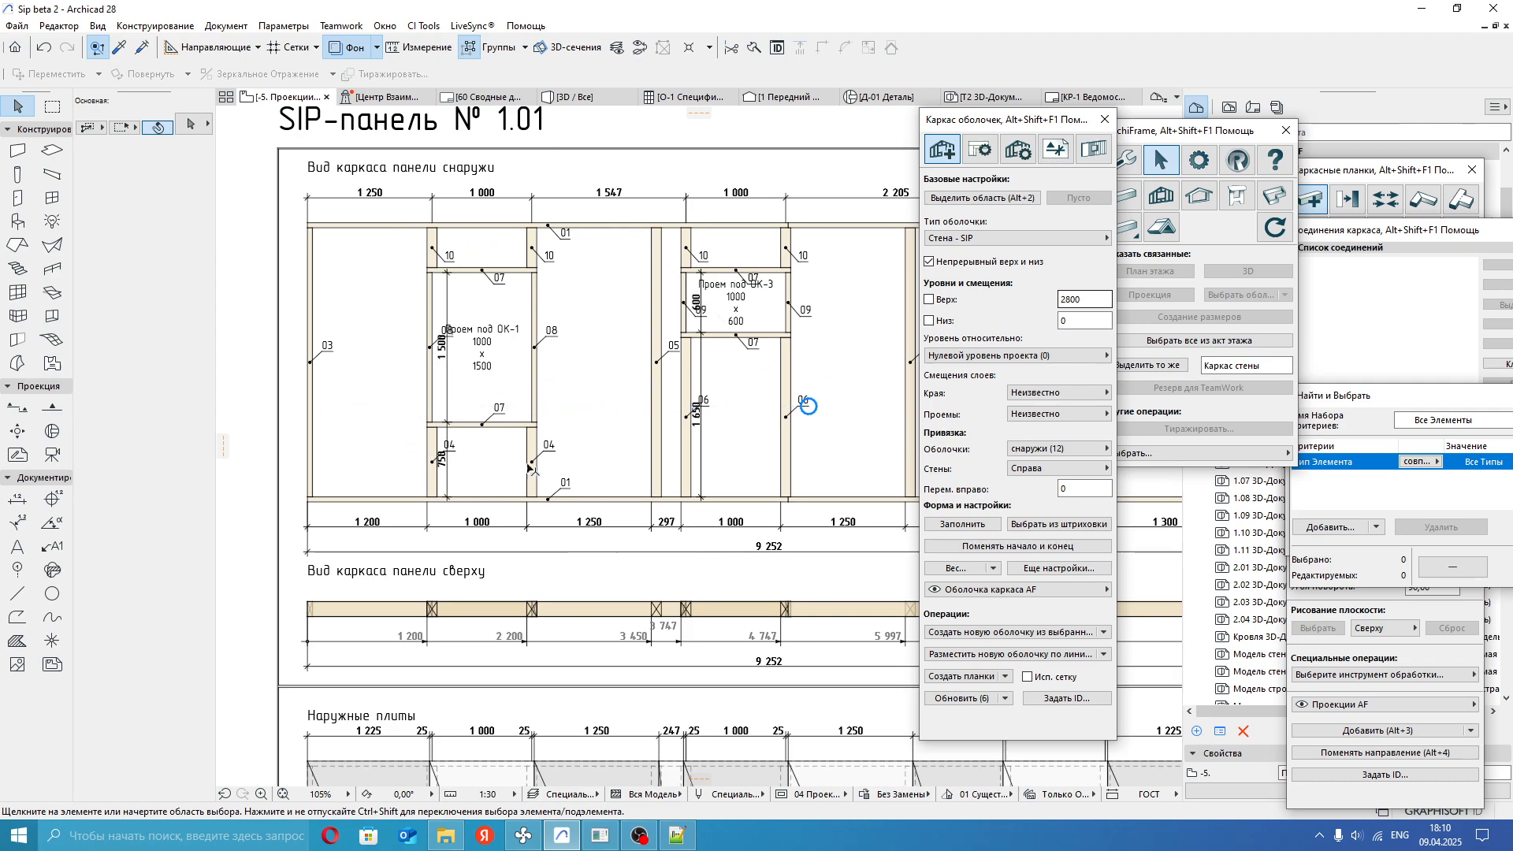
pyautogui.scroll(3, 502, 468)
pyautogui.click(532, 453)
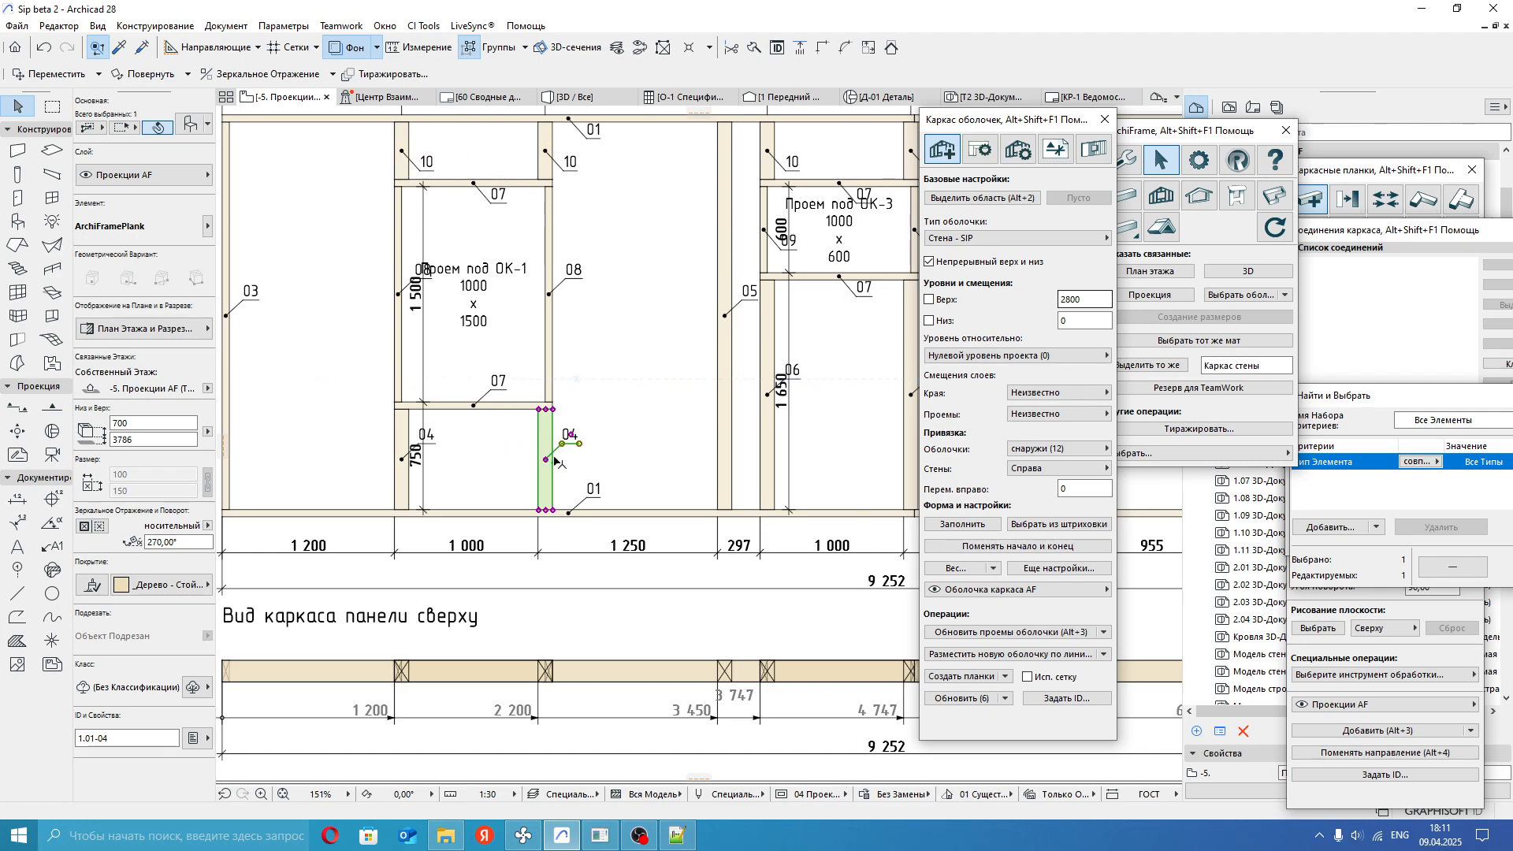
pyautogui.click(612, 391)
# Reopen the custom shell type settings for Стена - SIP from the 05 stud beside ОК-2 and enable editing.
pyautogui.scroll(-5, 555, 428)
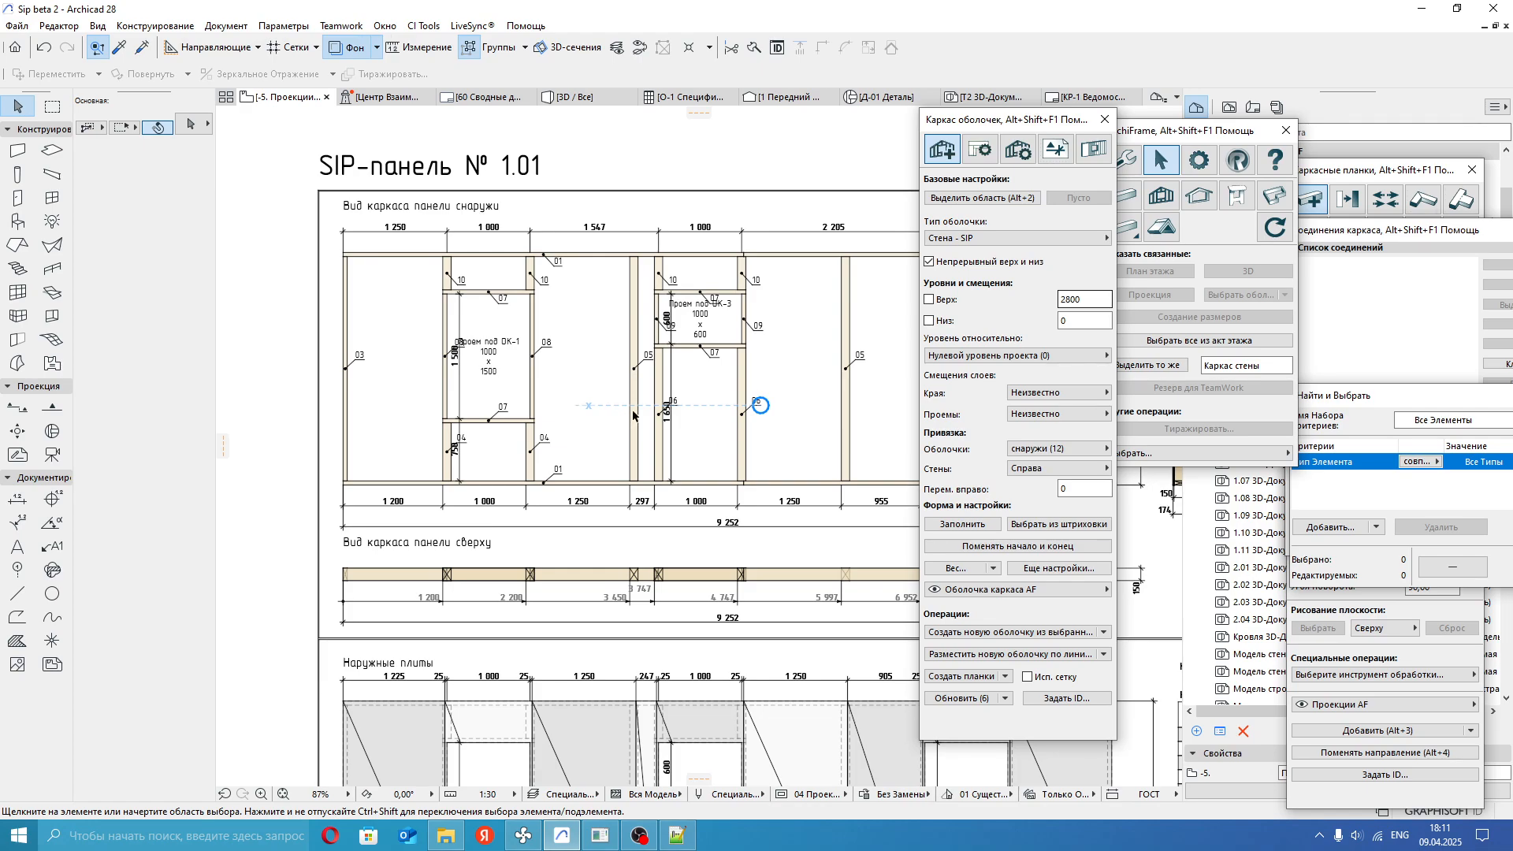
pyautogui.scroll(2, 812, 386)
pyautogui.scroll(-5, 780, 423)
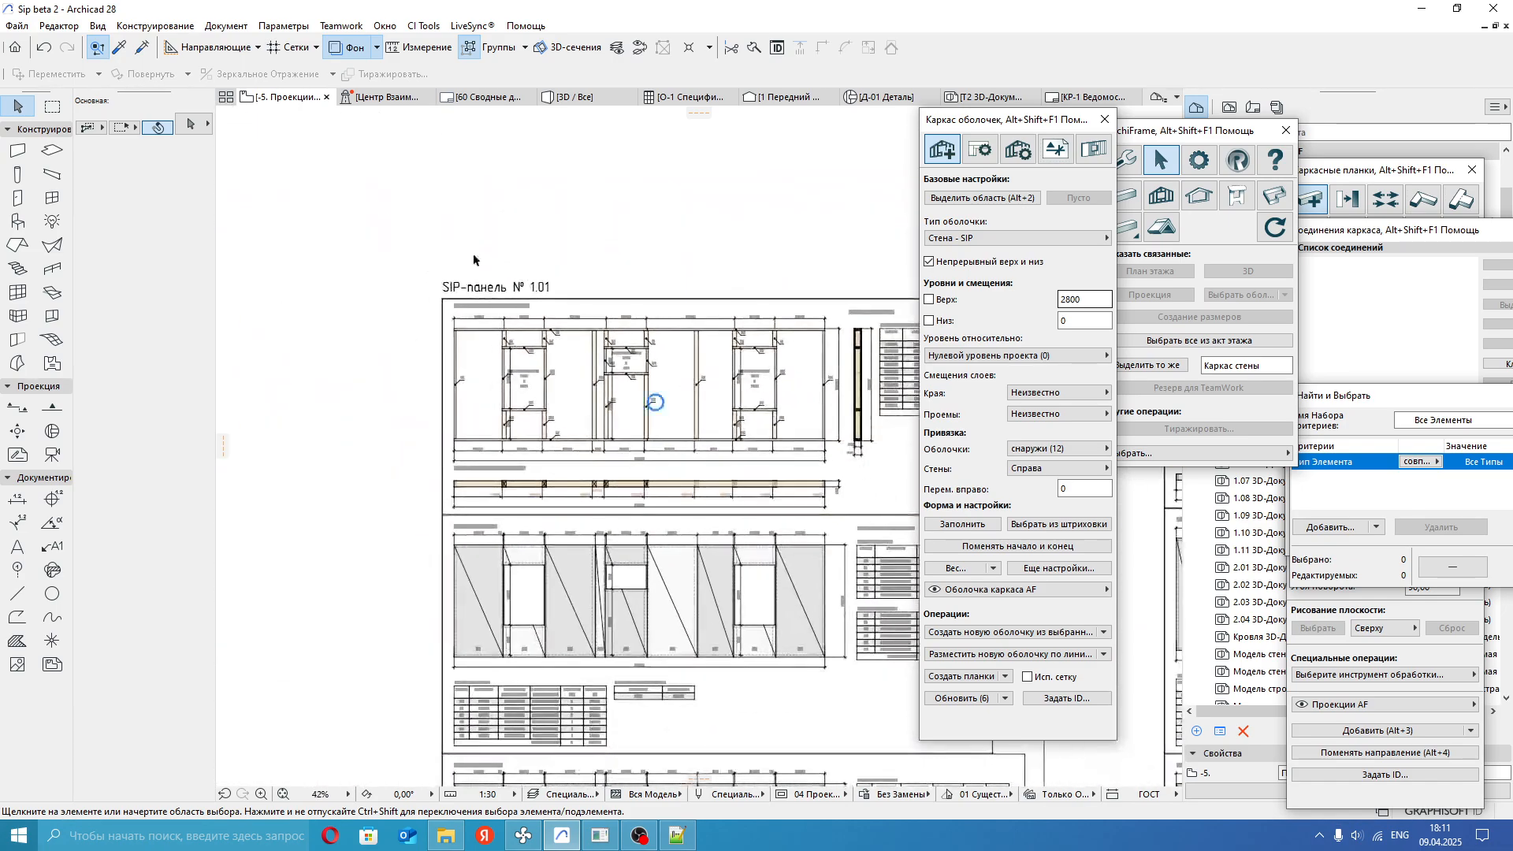
pyautogui.scroll(4, 455, 307)
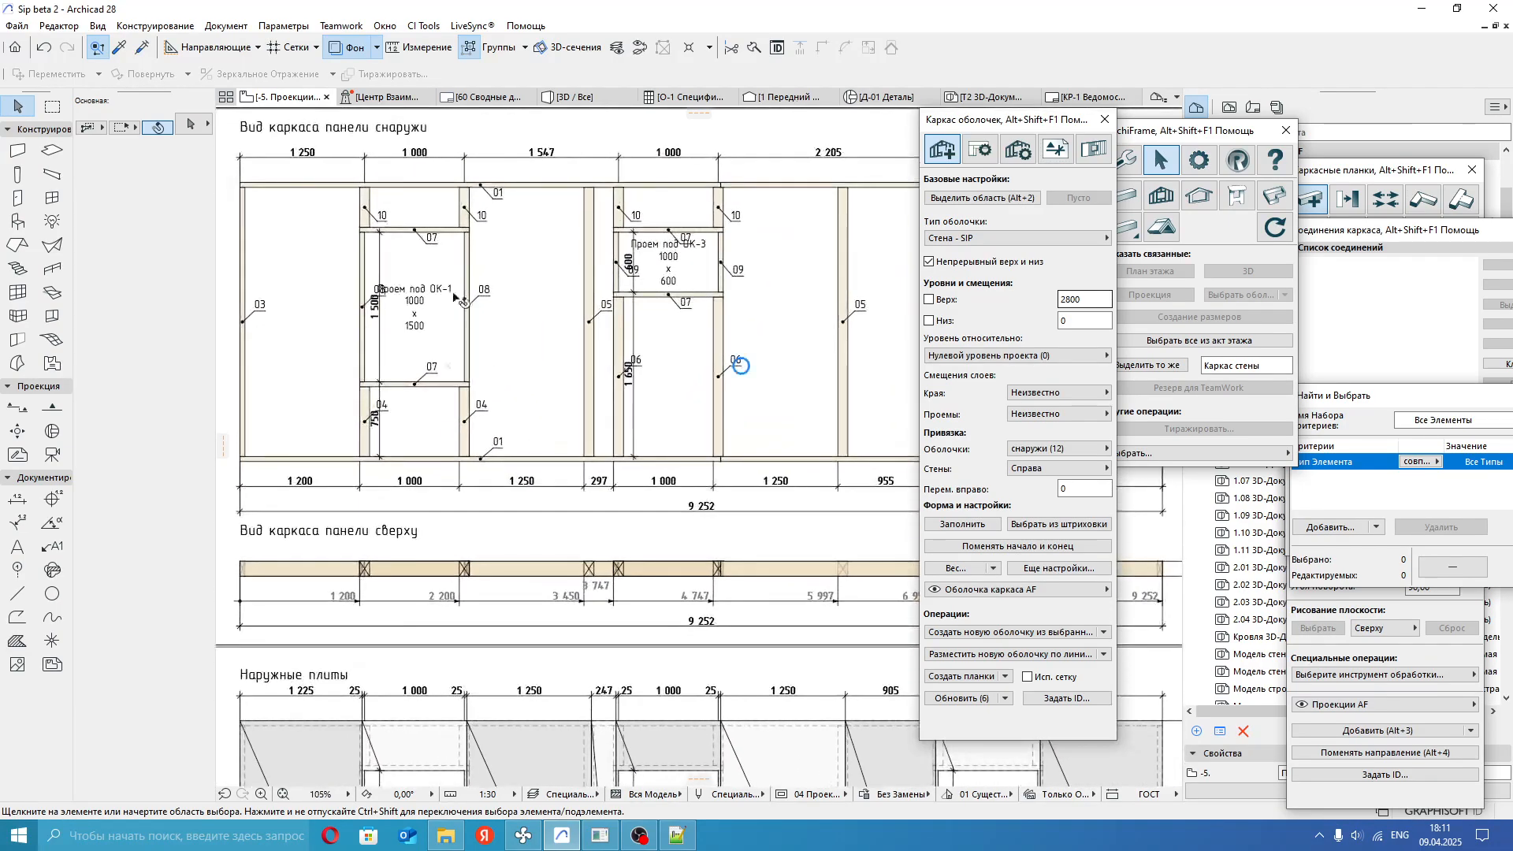
pyautogui.moveTo(533, 354); pyautogui.dragTo(522, 377, button='middle')
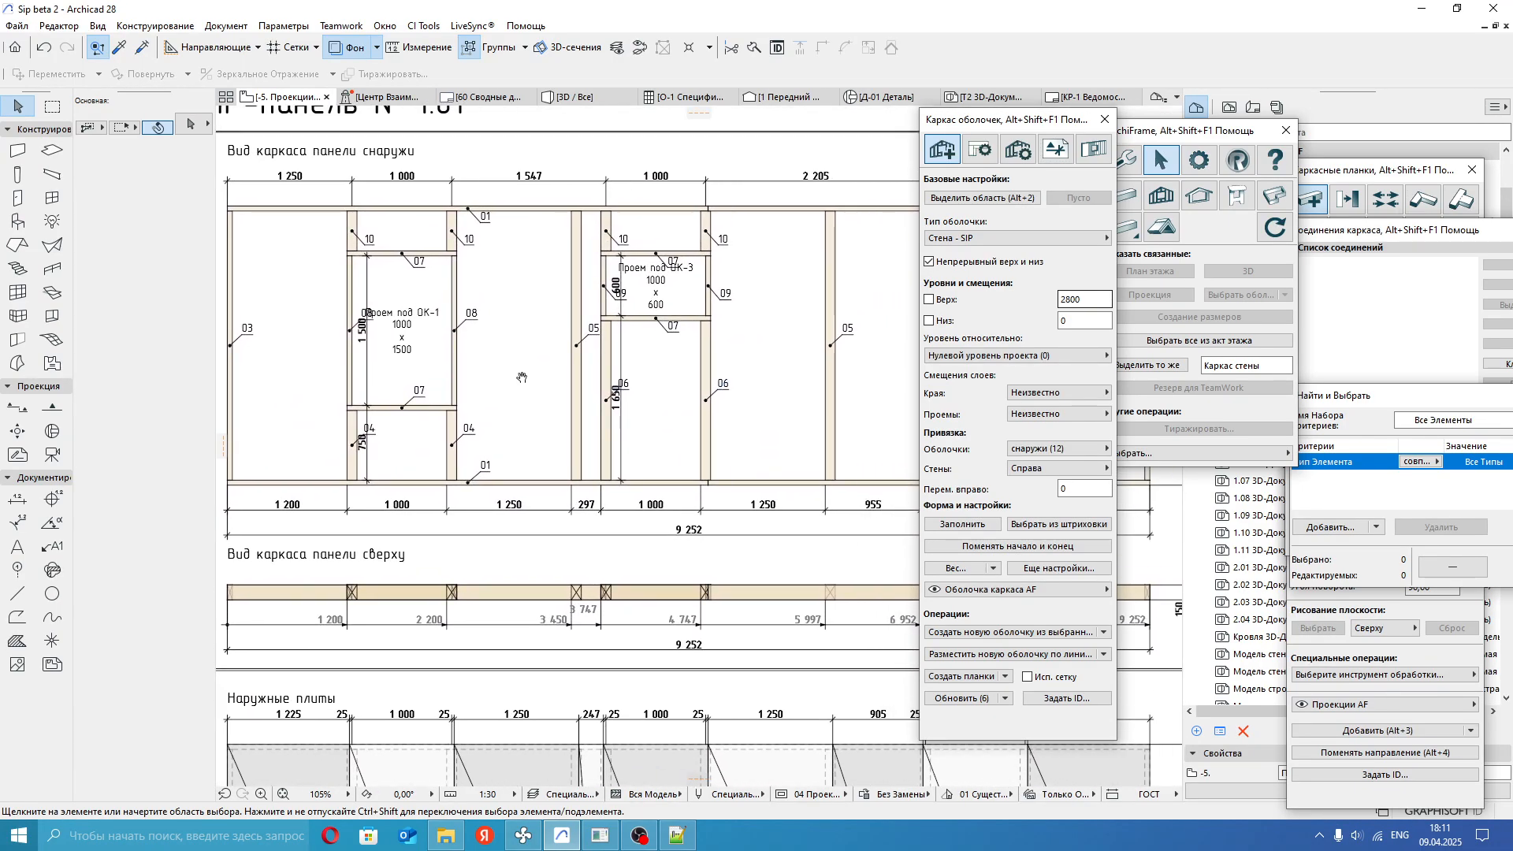
pyautogui.scroll(-2, 522, 377)
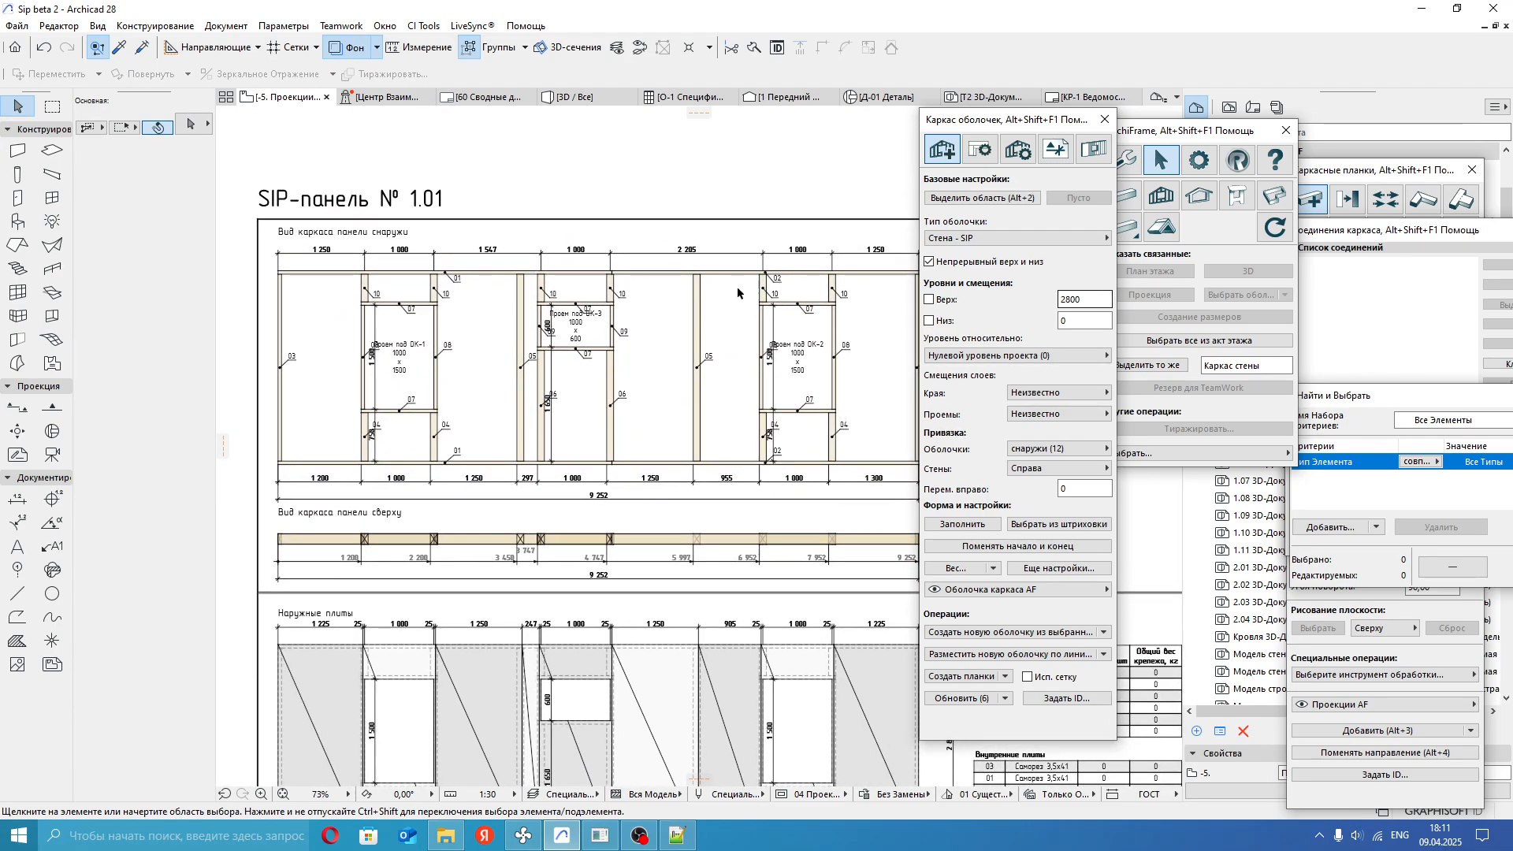
pyautogui.click(695, 393)
pyautogui.click(1063, 237)
pyautogui.click(1148, 239)
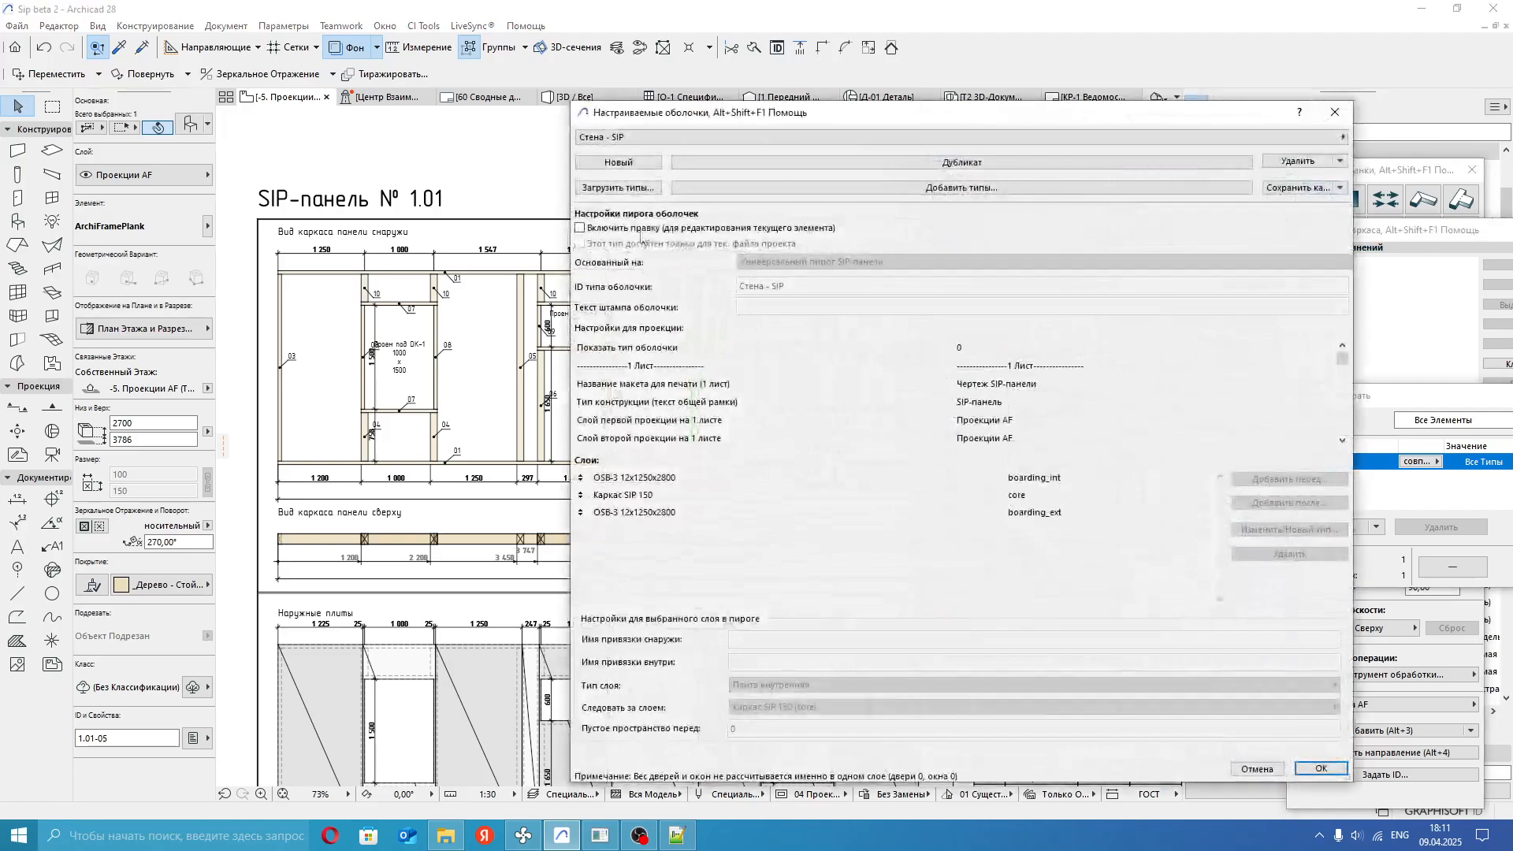
pyautogui.click(581, 227)
# Open the Каркас SIP 150 layer settings and examine the material parameters for the opening boards, remaining boards, and studs below and above openings.
pyautogui.click(1103, 495)
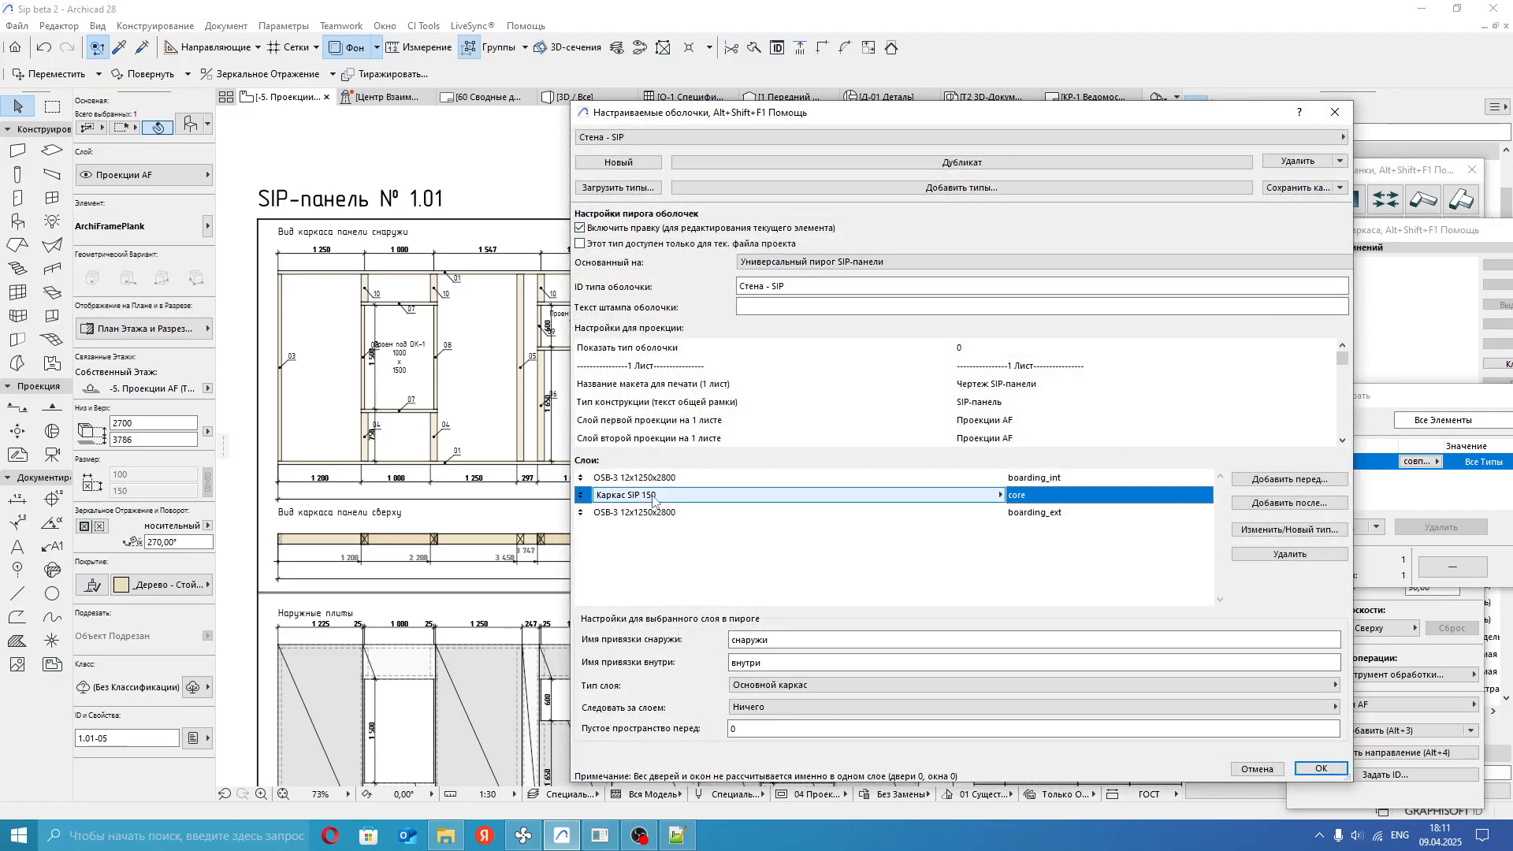
pyautogui.click(1266, 530)
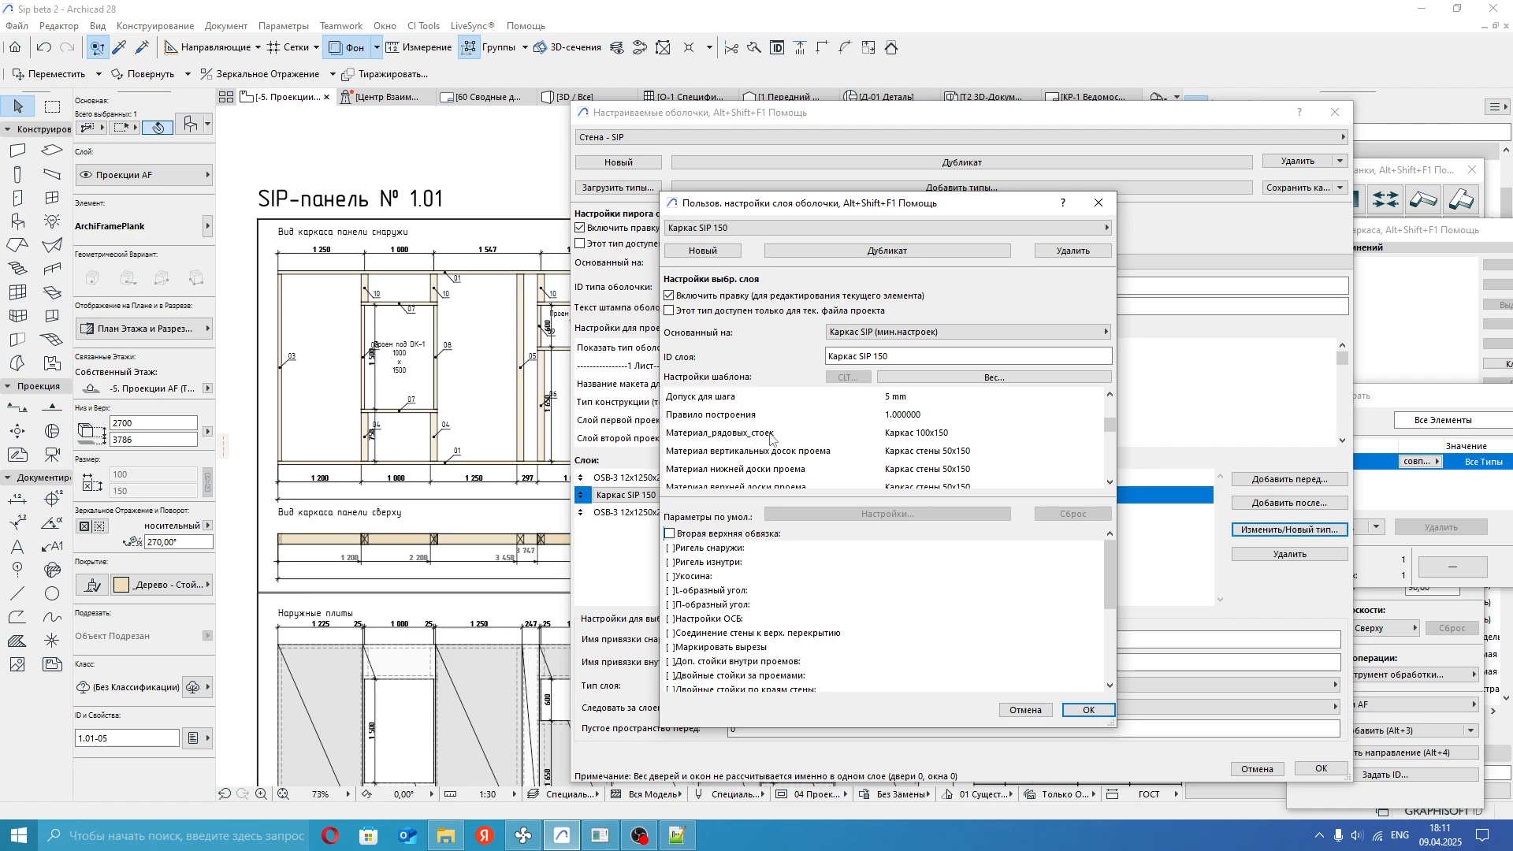
pyautogui.scroll(-1, 835, 457)
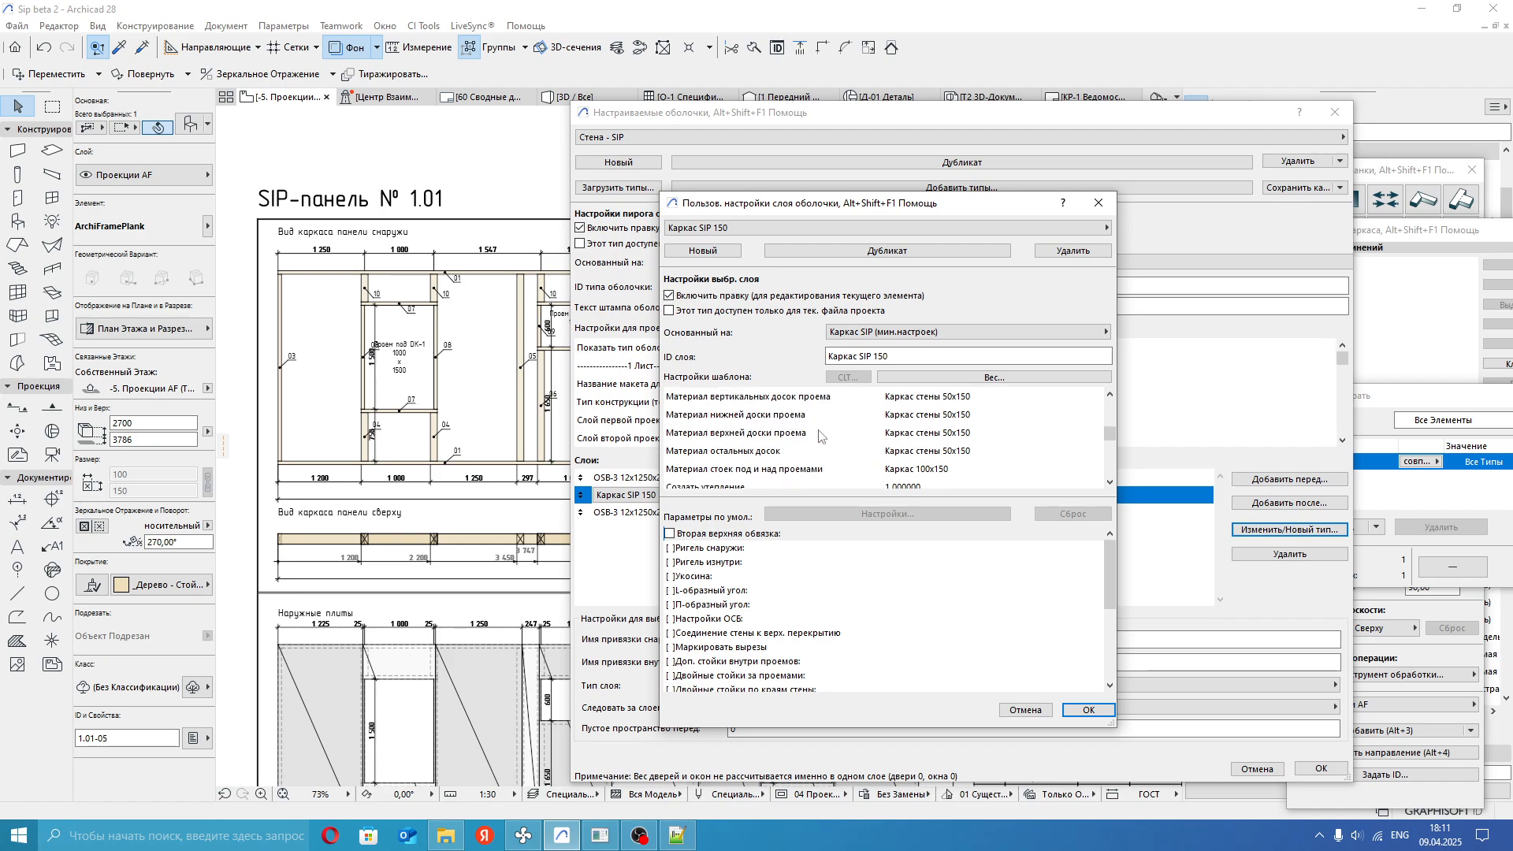
pyautogui.click(747, 438)
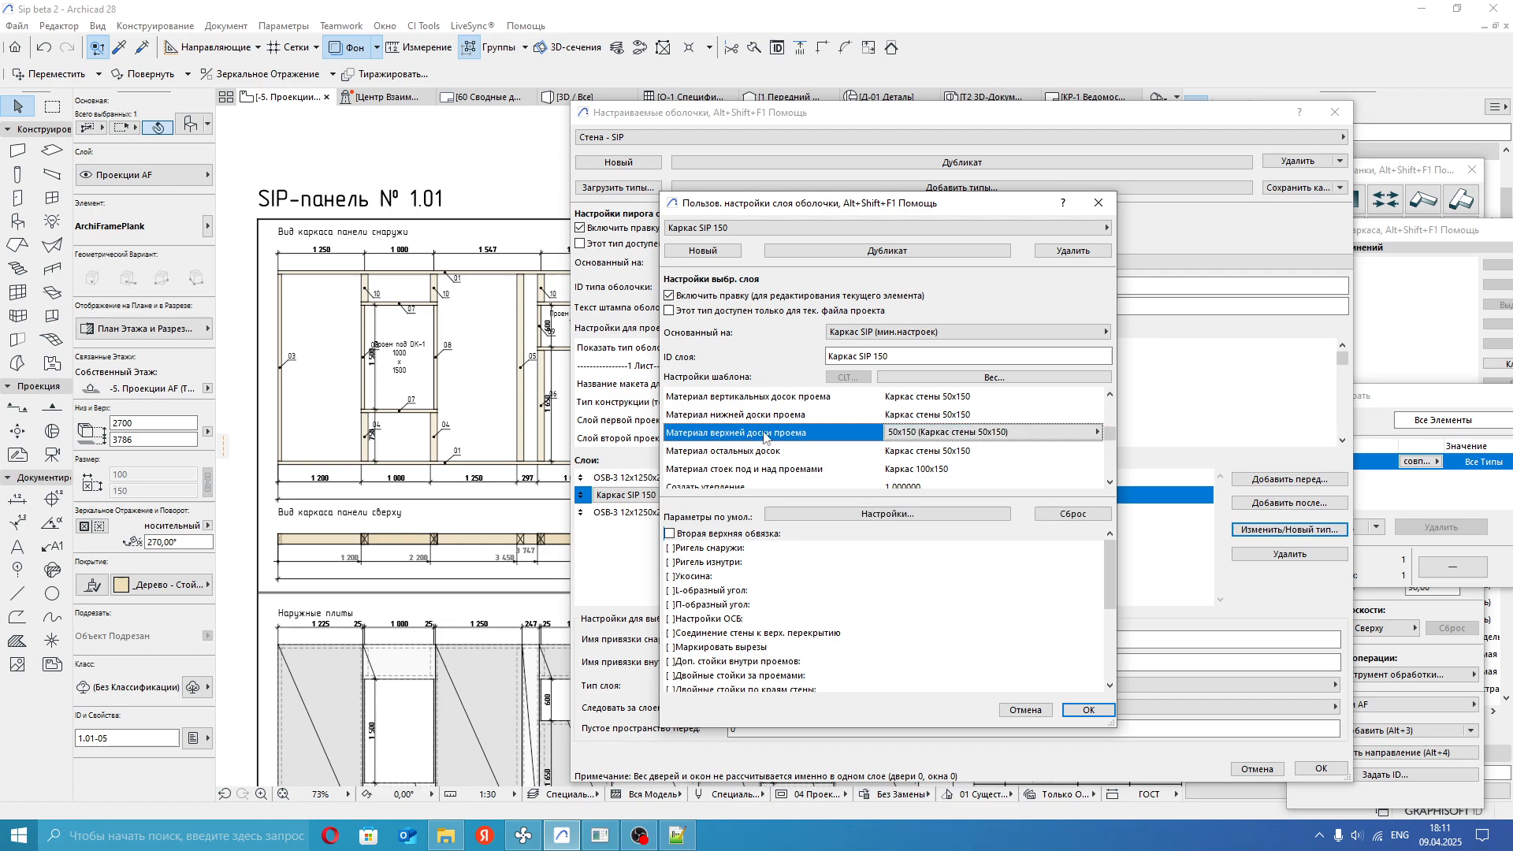
pyautogui.click(804, 453)
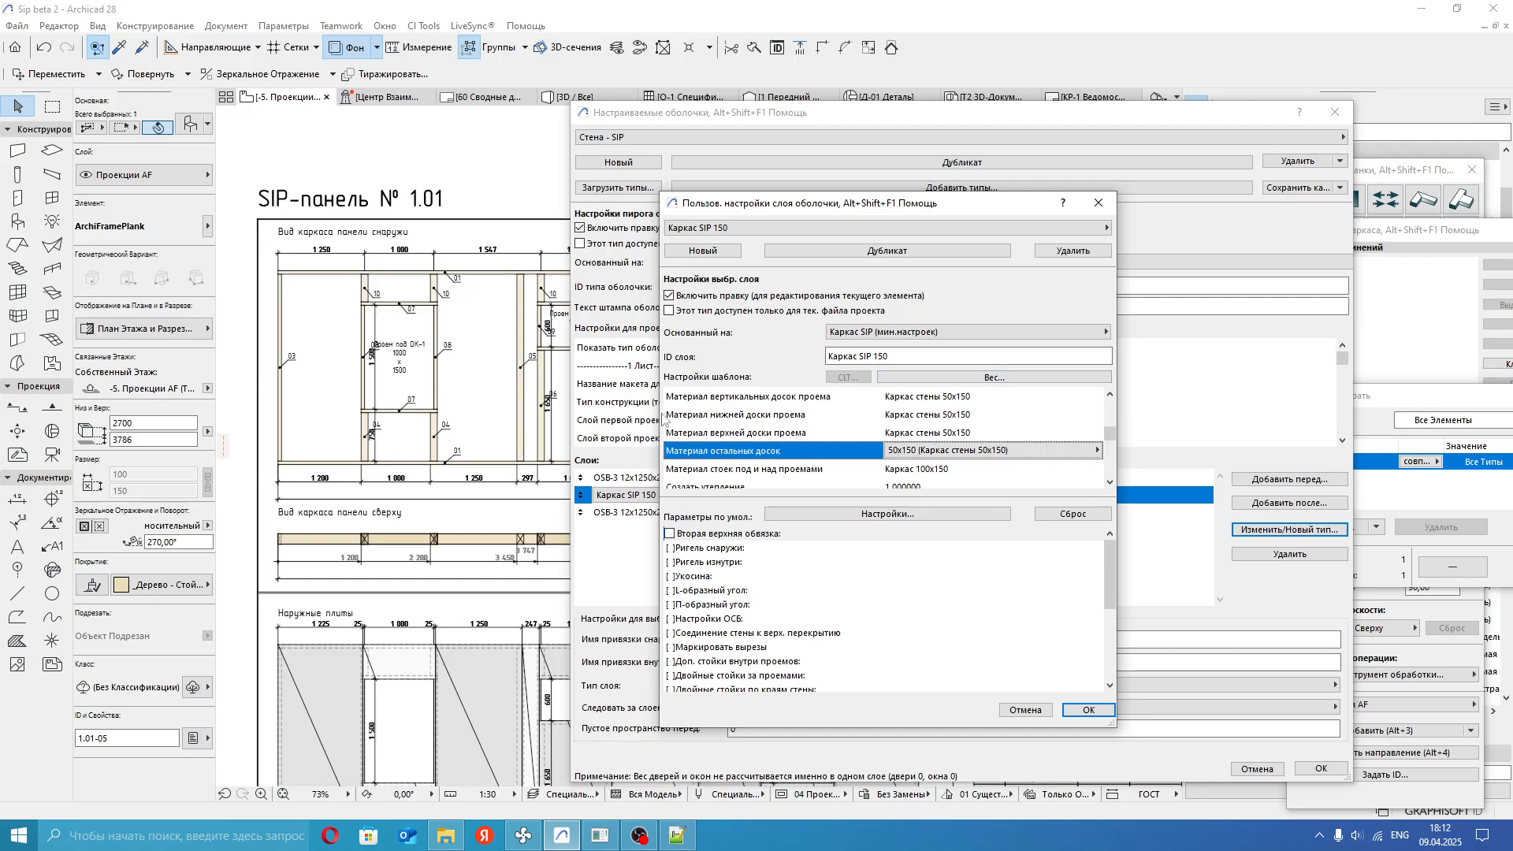
pyautogui.click(810, 469)
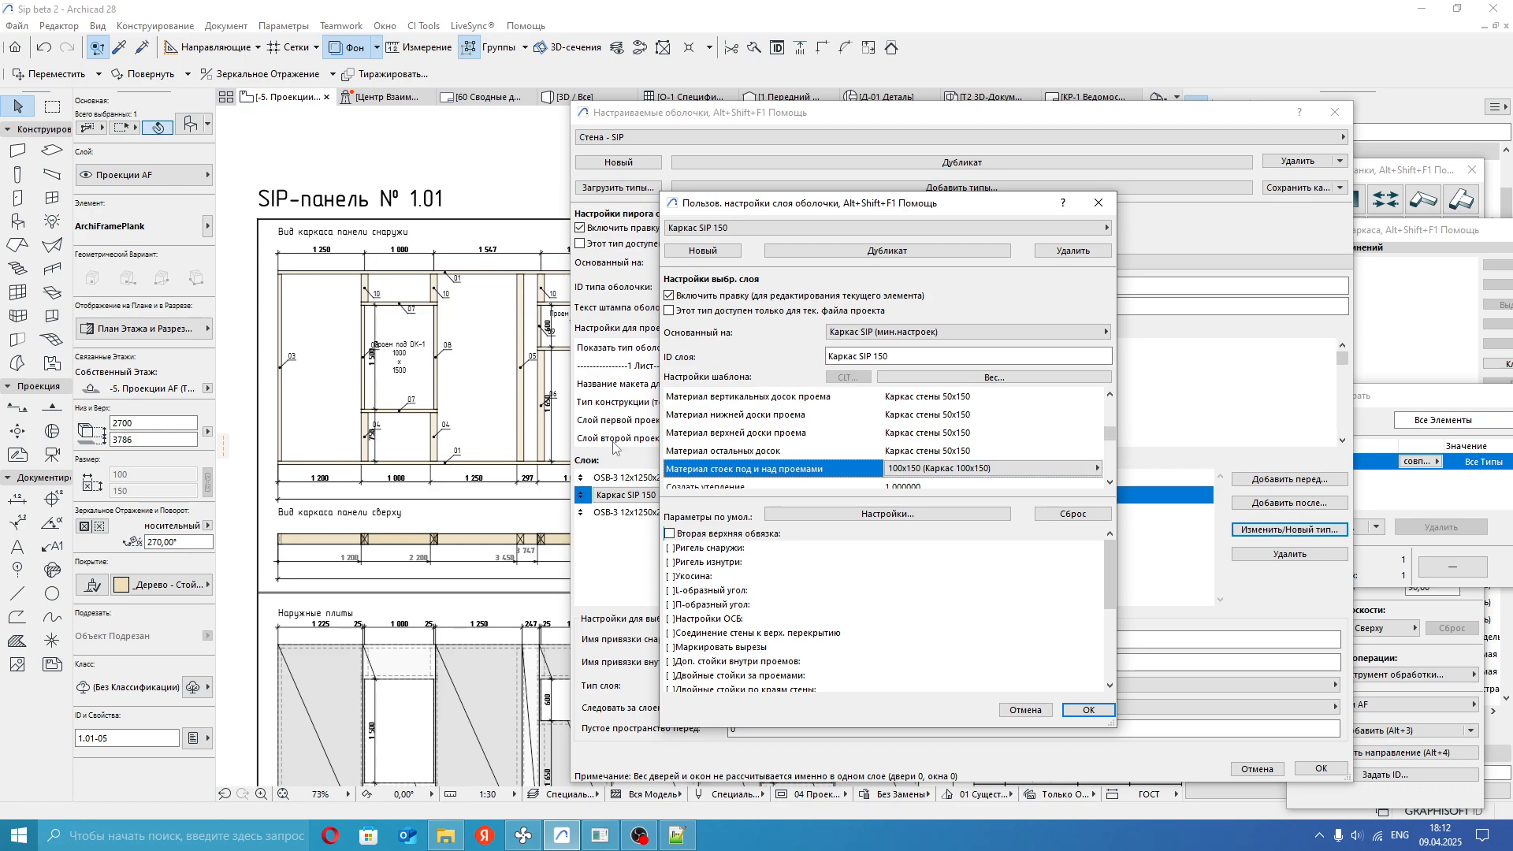
# Review the insulation parameters of the Каркас SIP 150 layer, from creation and thickness to material, weight and RGB colour, and close both settings dialogs.
pyautogui.scroll(-1, 858, 461)
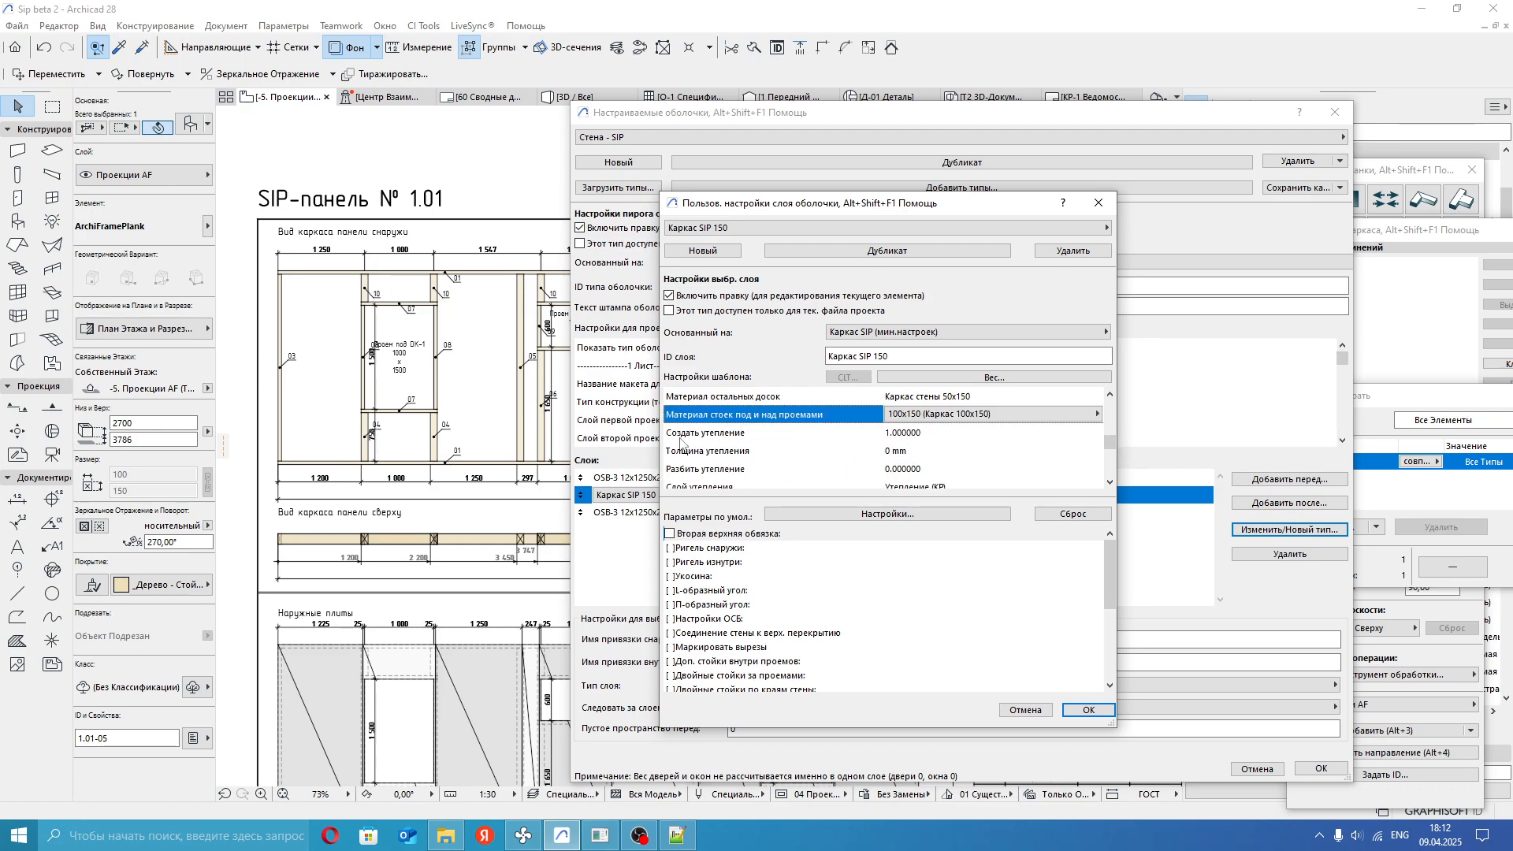
pyautogui.click(915, 435)
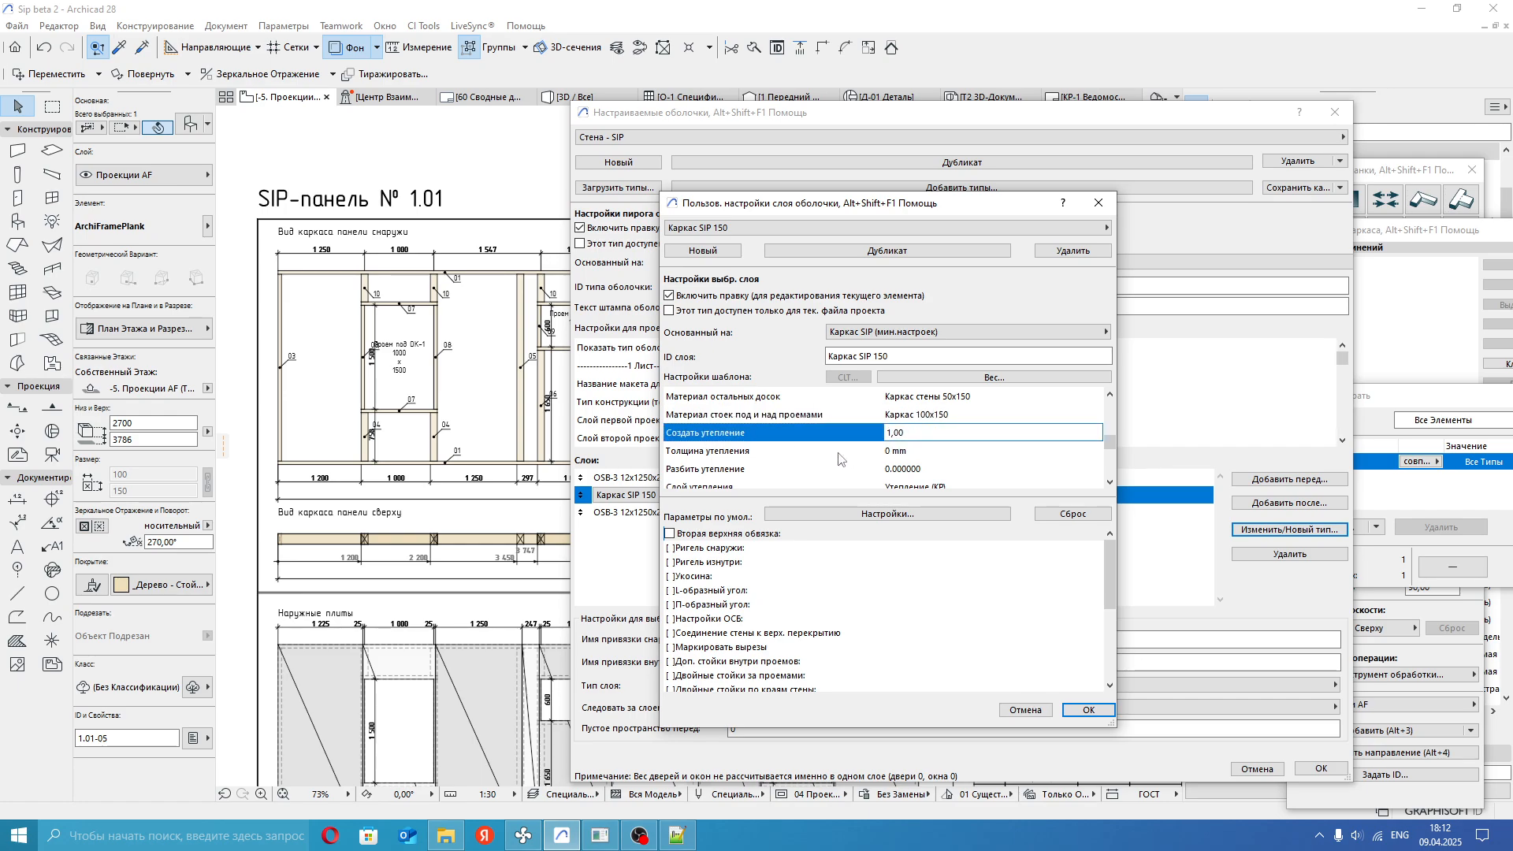
pyautogui.scroll(-1, 851, 459)
pyautogui.scroll(-1, 941, 452)
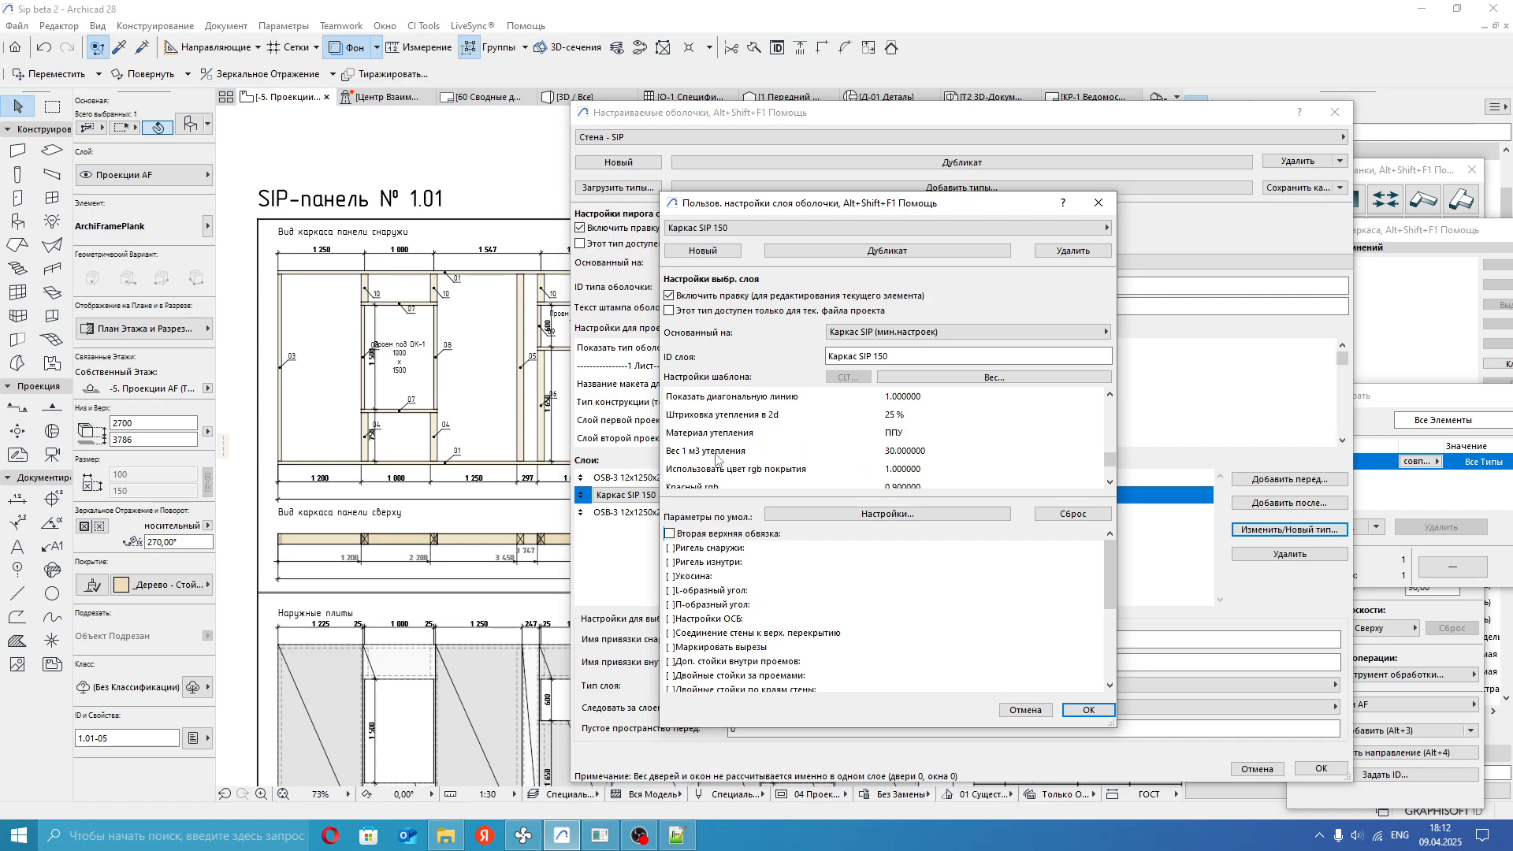
pyautogui.scroll(-1, 704, 441)
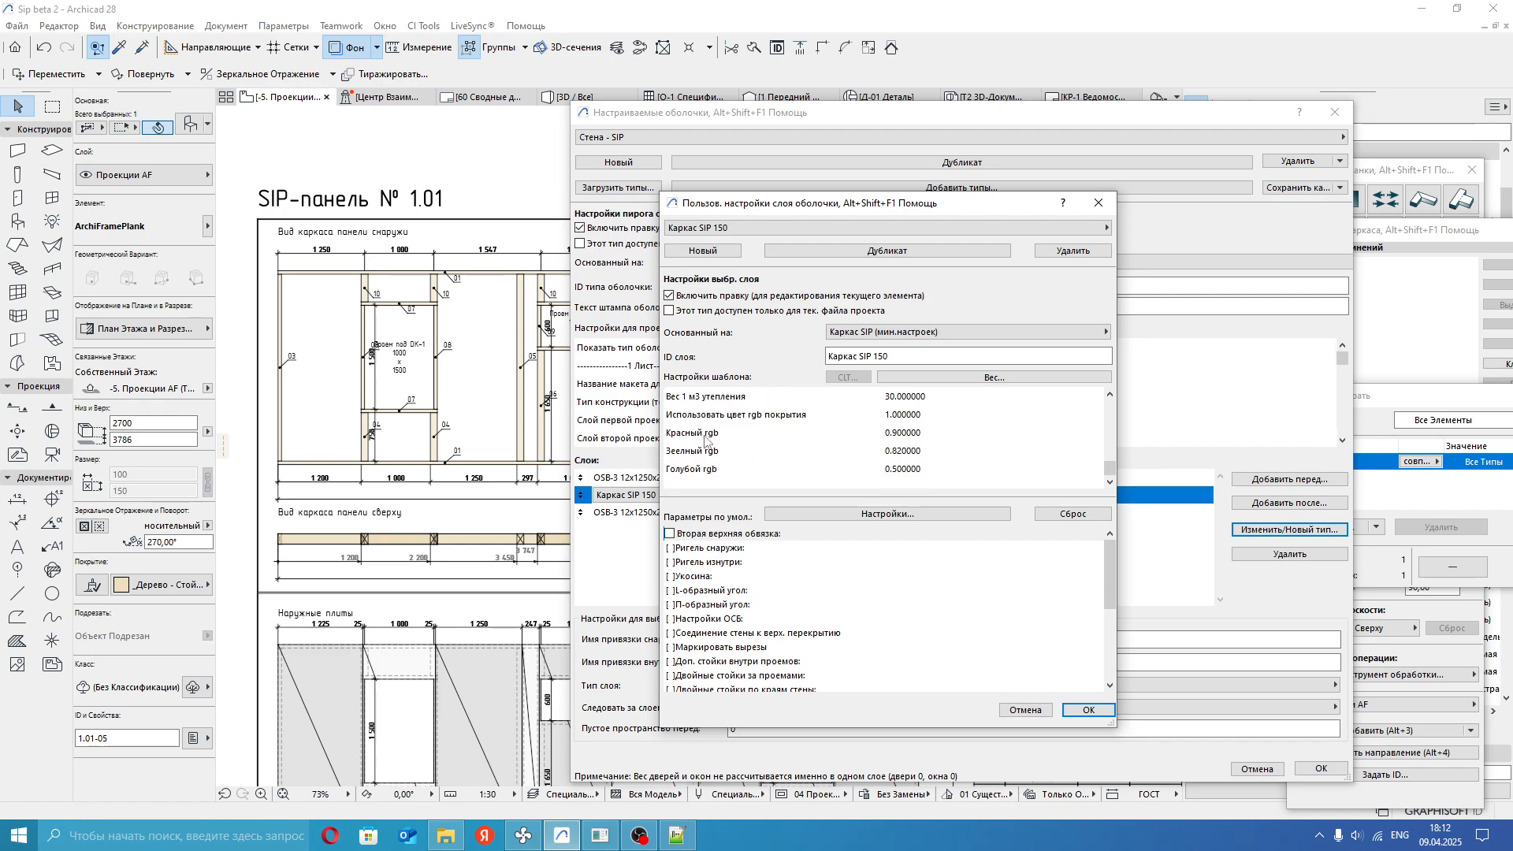
pyautogui.click(1097, 202)
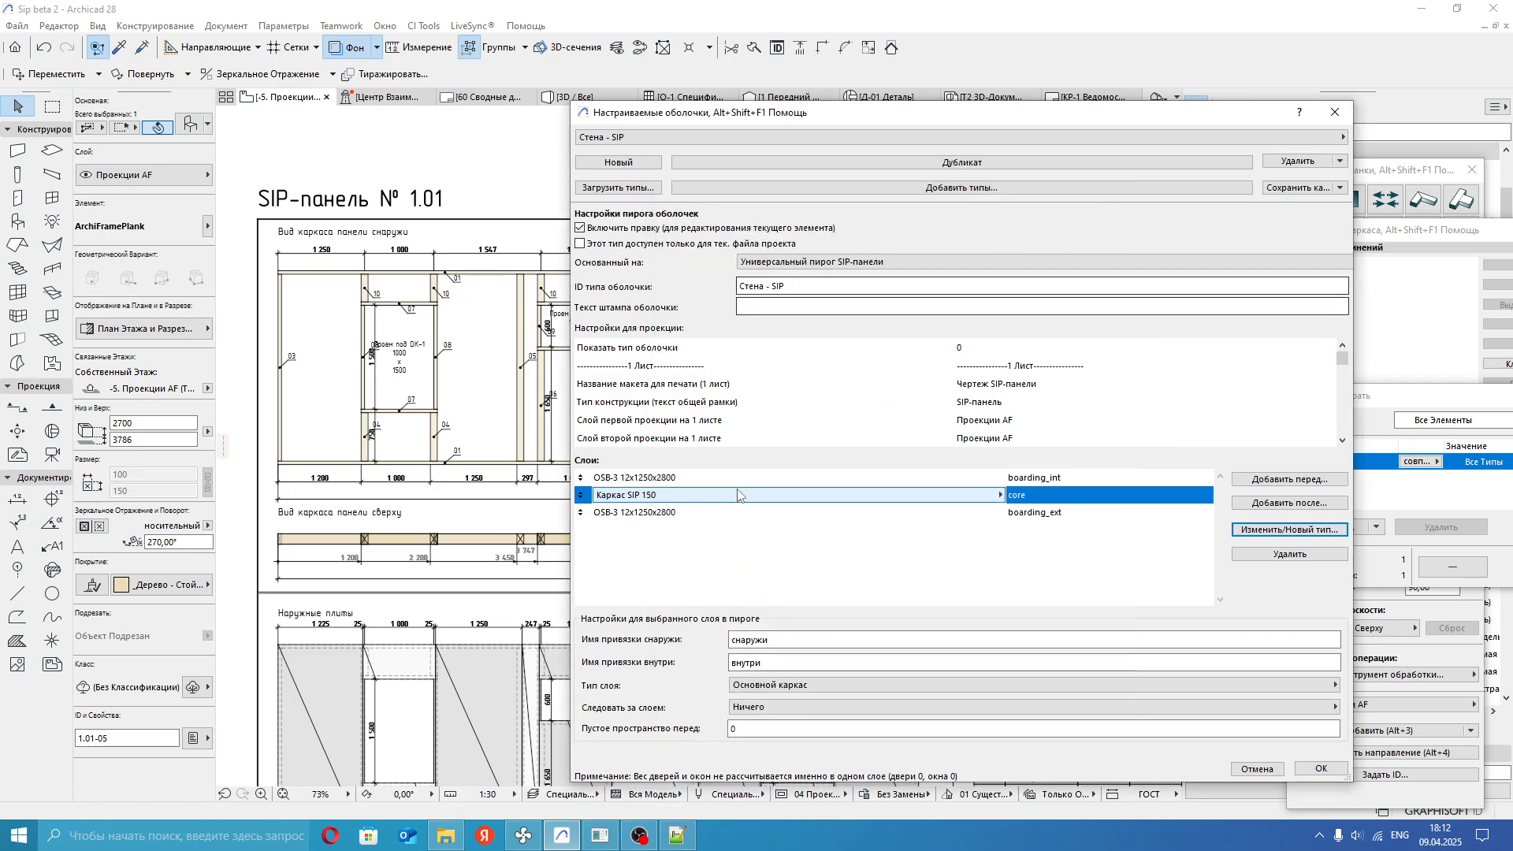
pyautogui.click(1331, 114)
# Reopen the custom shell type settings for Стена - SIP from the 05 stud between the ОК-3 and ОК-2 openings.
pyautogui.scroll(-2, 661, 419)
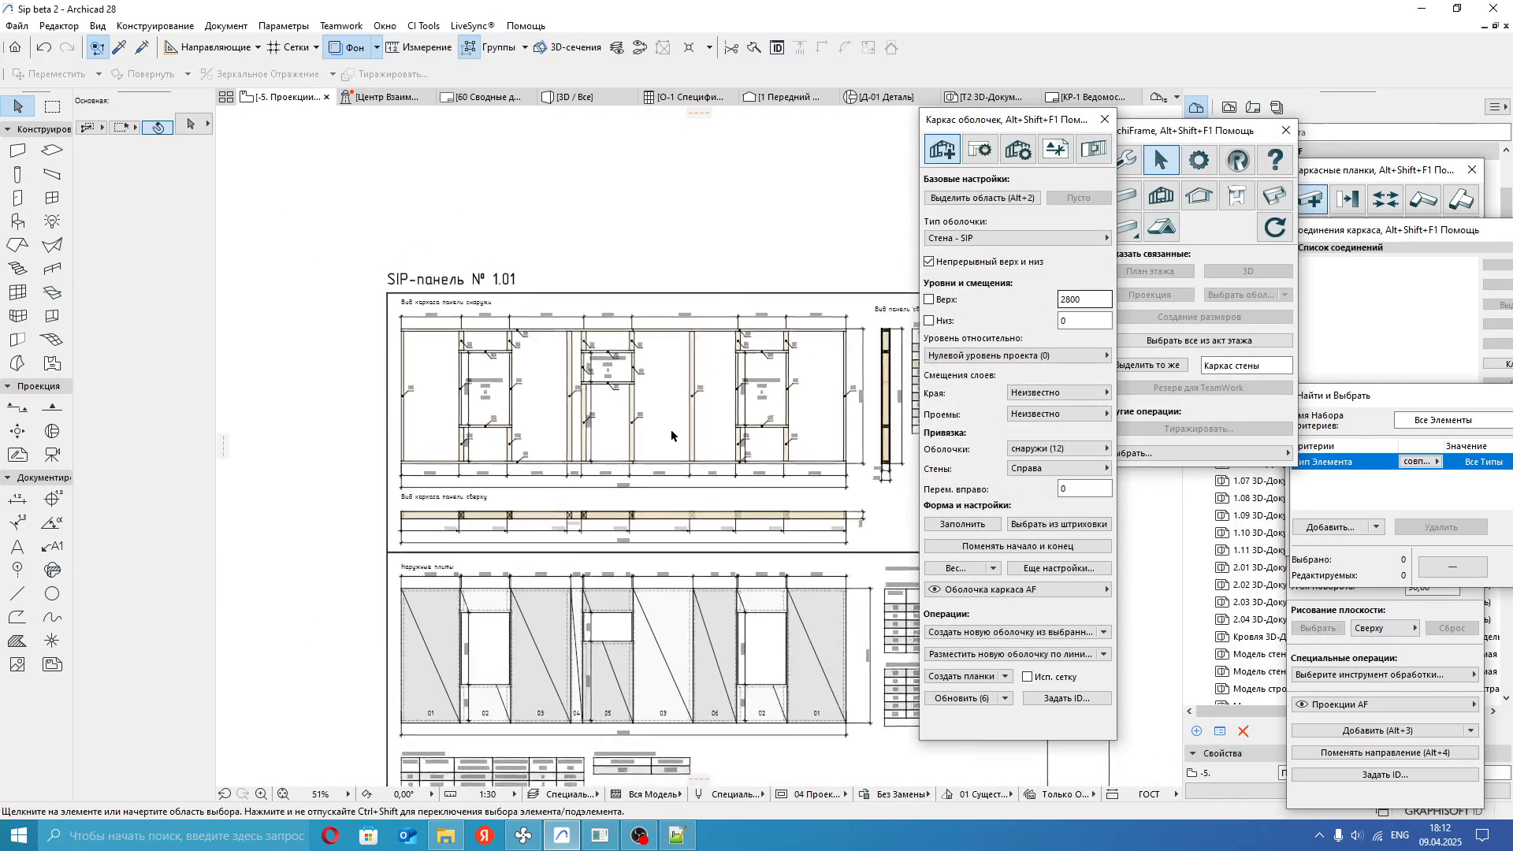
pyautogui.scroll(2, 669, 435)
pyautogui.click(709, 410)
pyautogui.click(1017, 238)
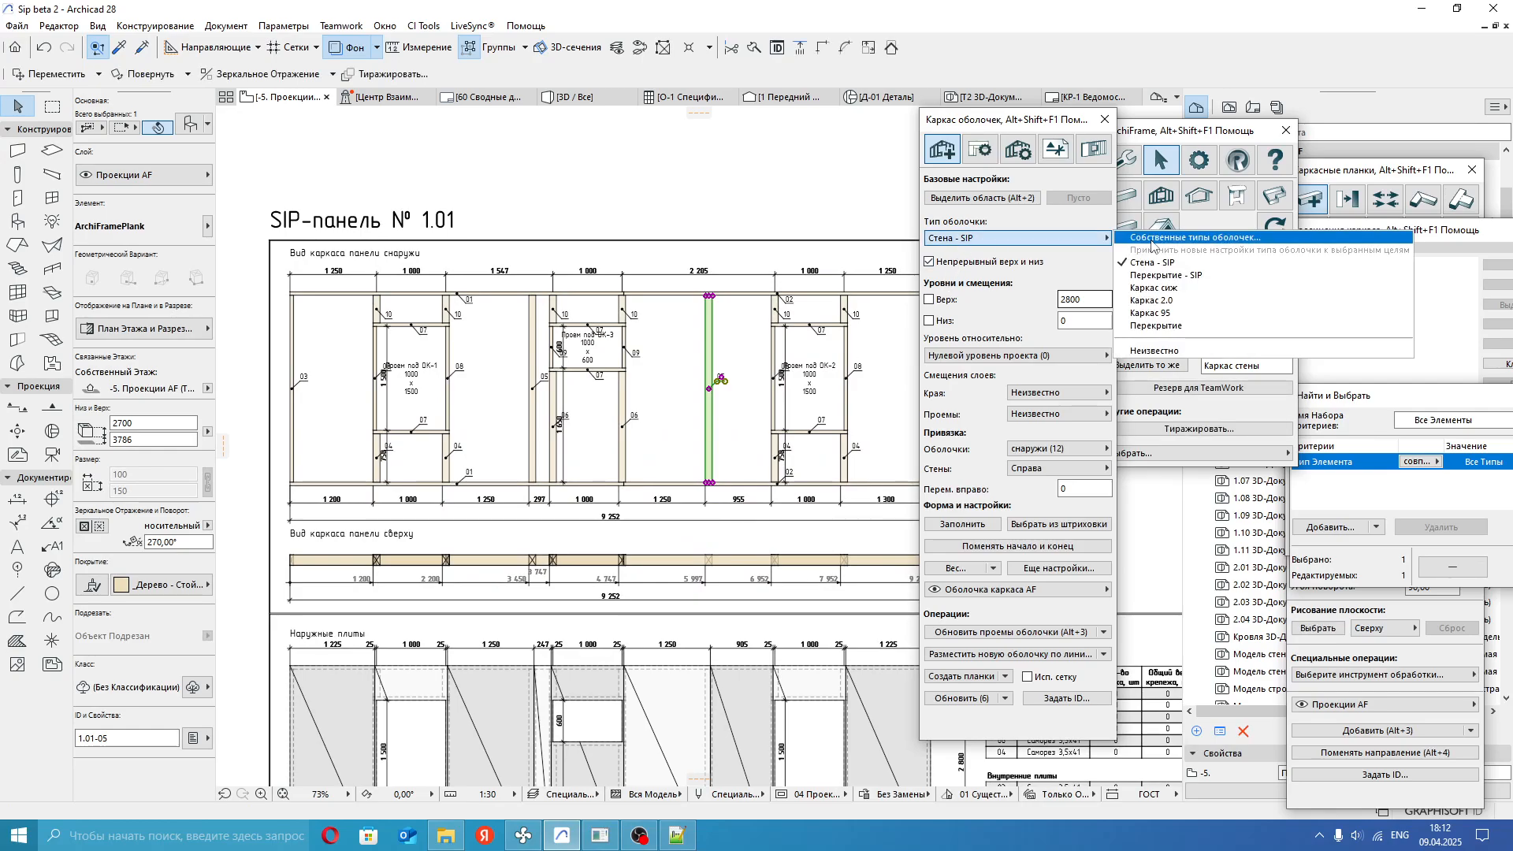
pyautogui.click(1145, 238)
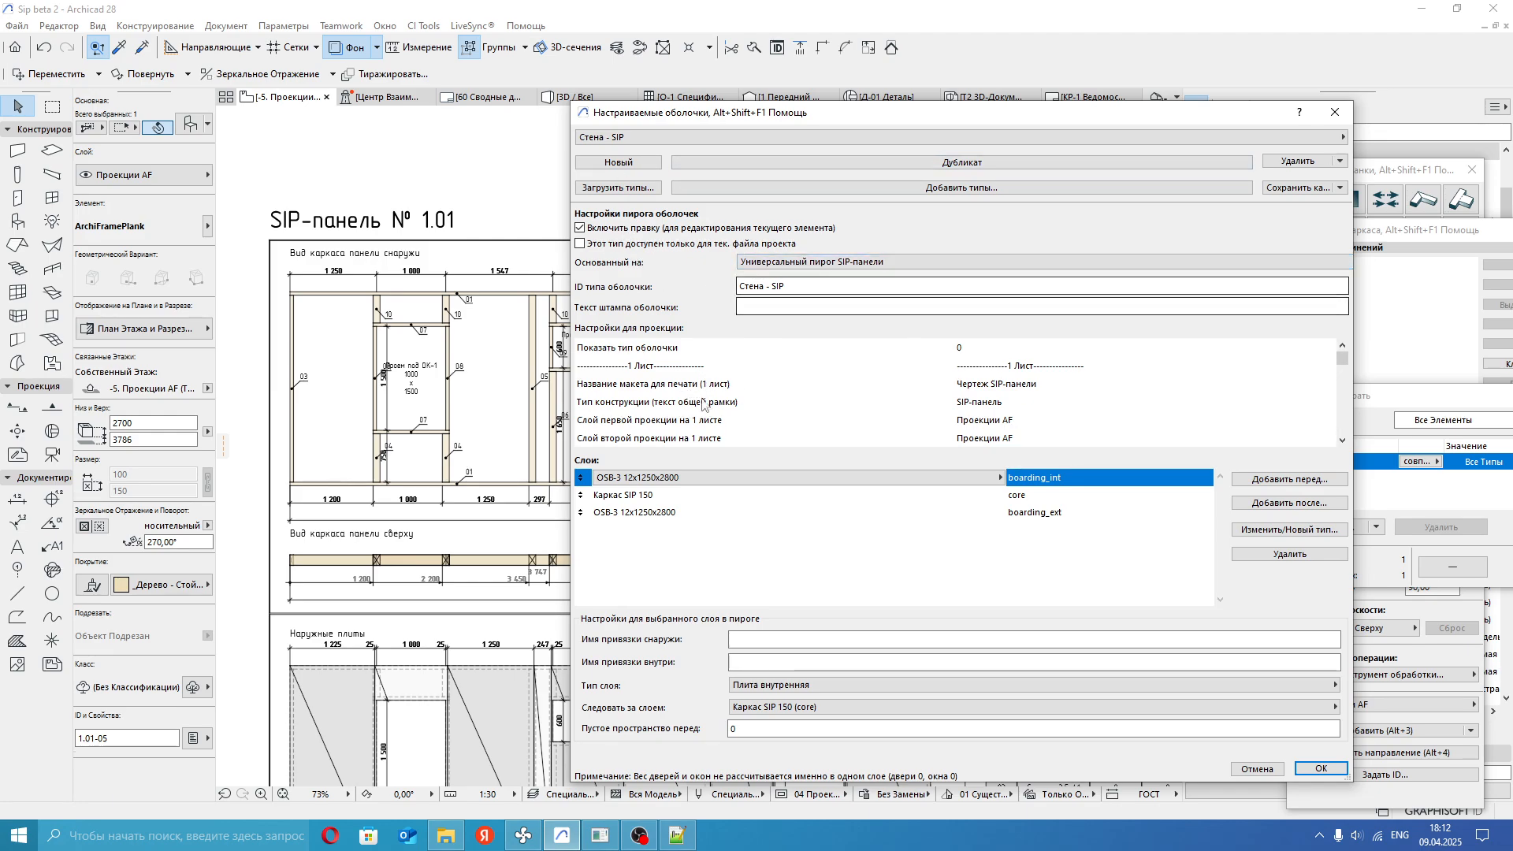
# Examine the sheet 1 projection settings for callout content, the separator between ID and length, and the ID's X and Y coordinates.
pyautogui.scroll(-5, 1006, 374)
pyautogui.scroll(5, 1174, 370)
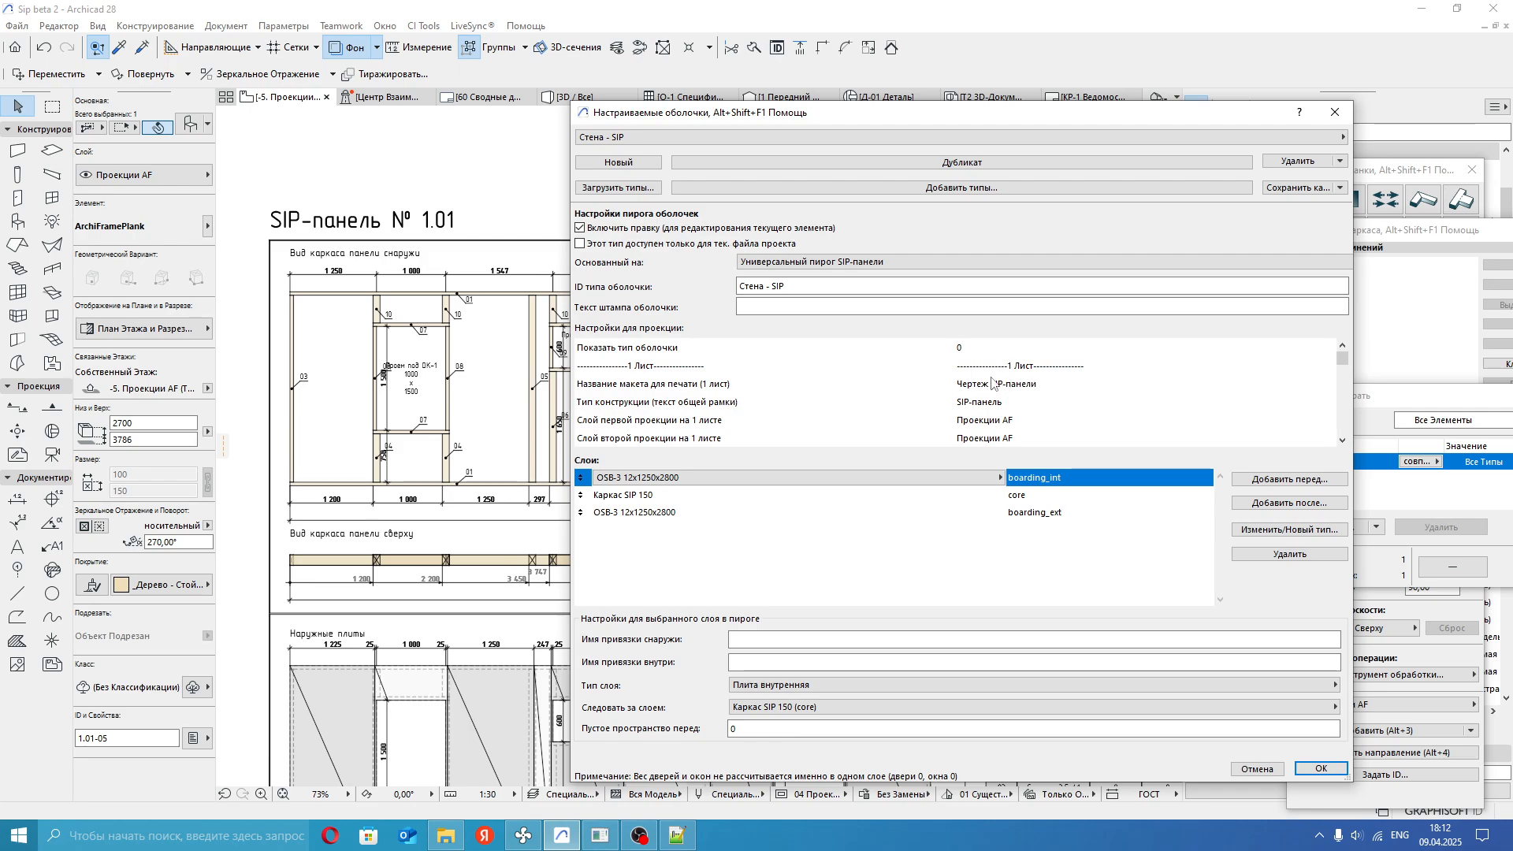
pyautogui.scroll(-3, 740, 411)
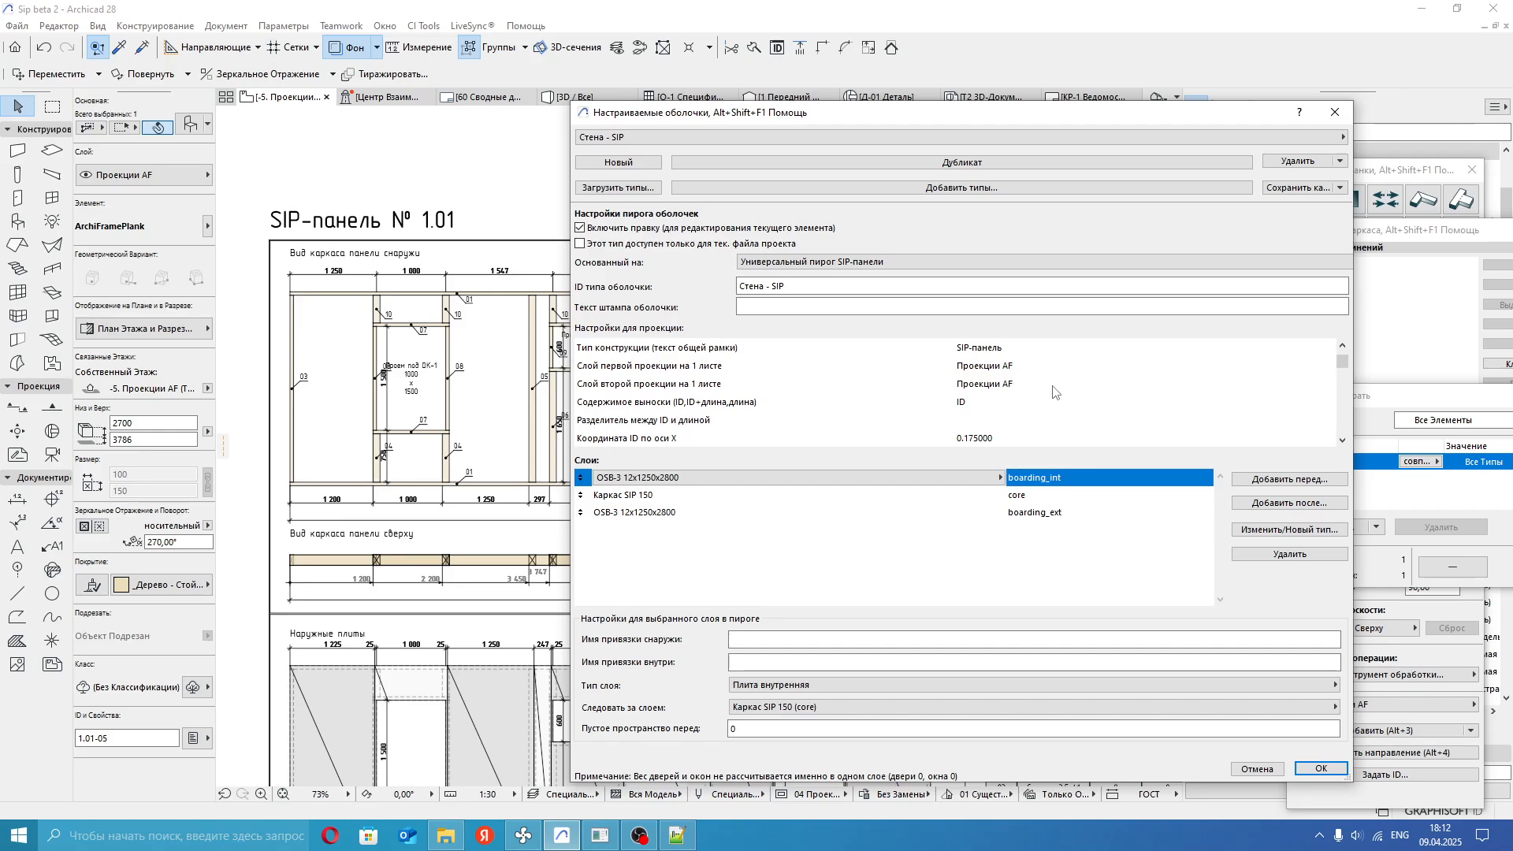
pyautogui.click(1027, 401)
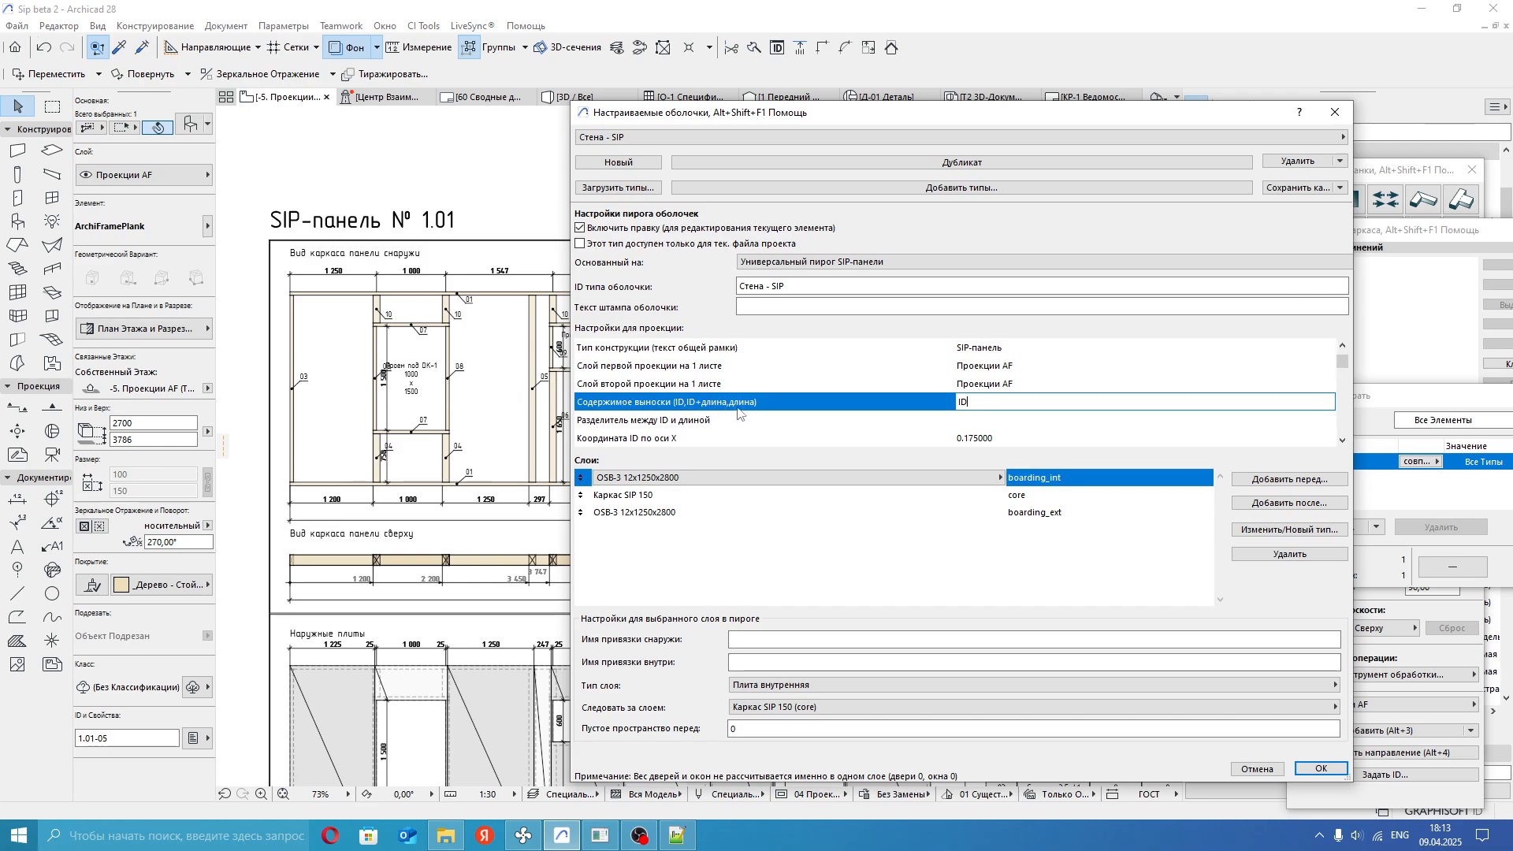
pyautogui.click(982, 422)
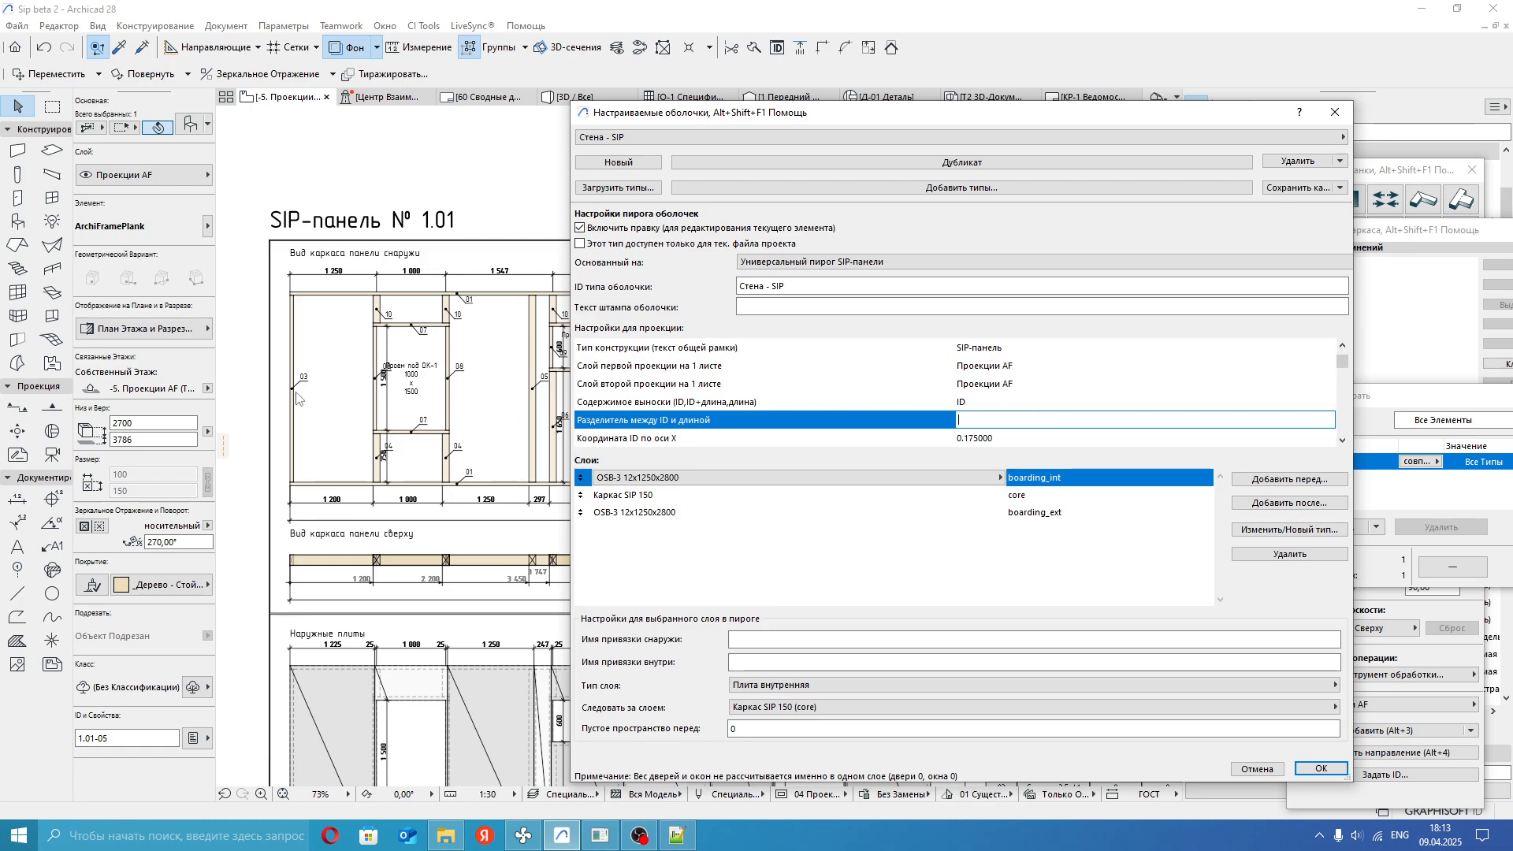
pyautogui.scroll(-1, 1041, 385)
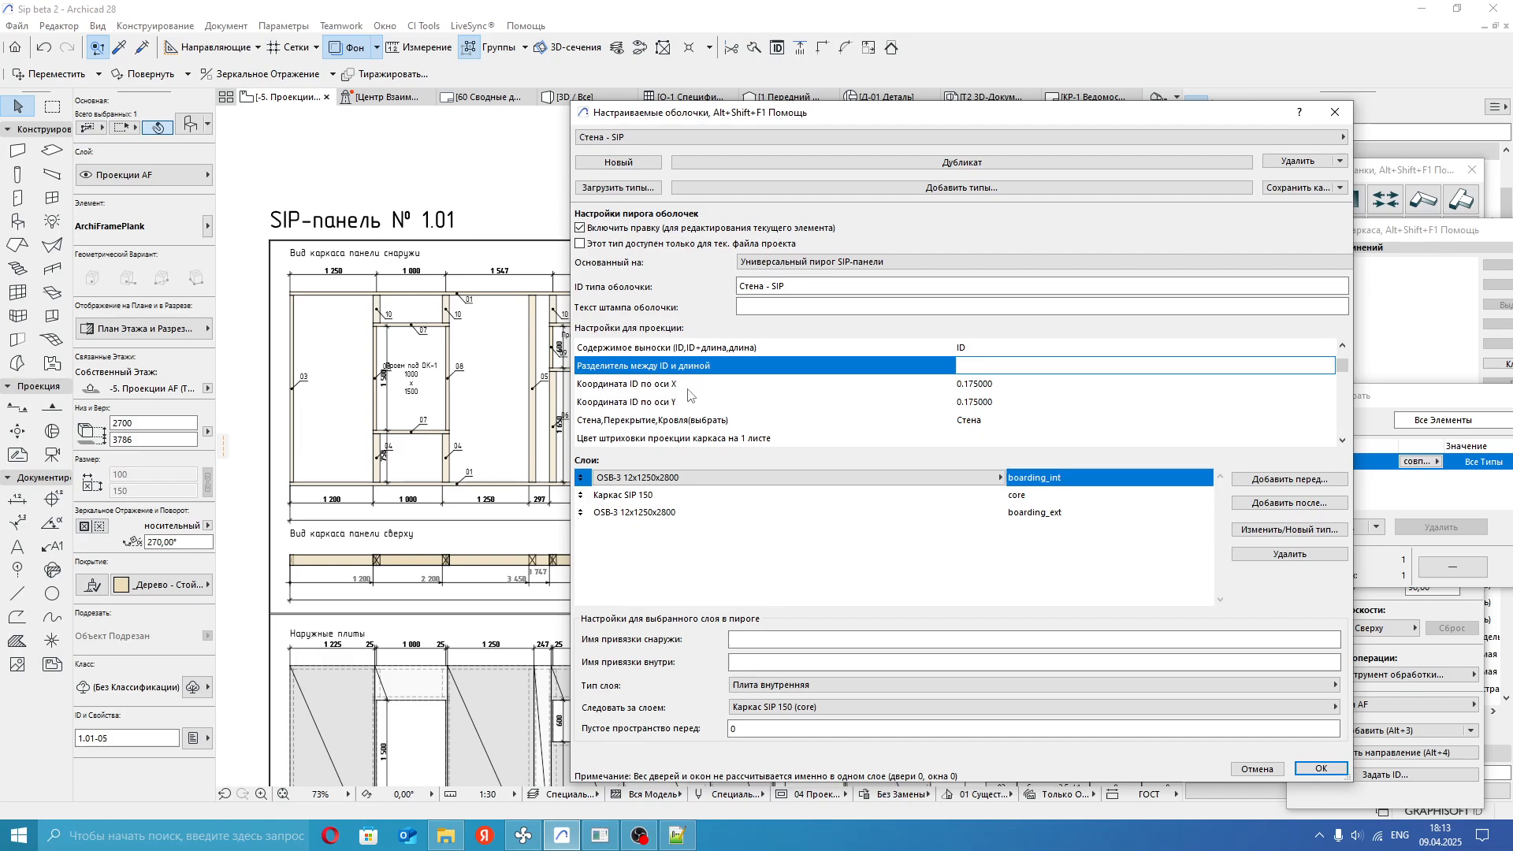
# Close the shell type settings and check the ID label offsets of the 08 board between the ОК-1 opening and the 05 stud.
pyautogui.click(1334, 111)
pyautogui.scroll(3, 513, 382)
pyautogui.scroll(2, 419, 369)
pyautogui.click(420, 368)
pyautogui.scroll(3, 420, 365)
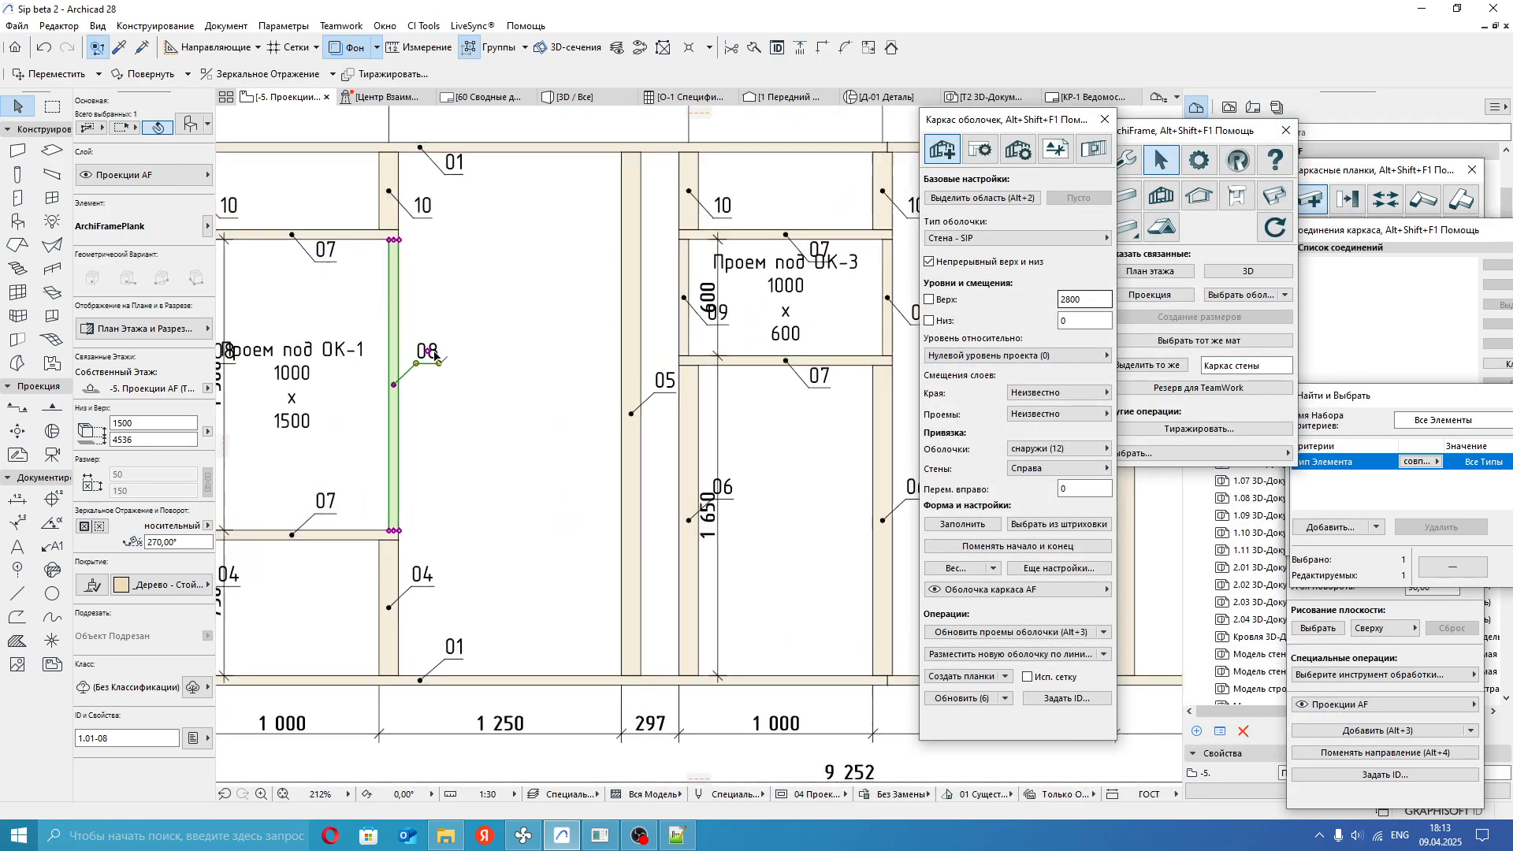
pyautogui.click(424, 354)
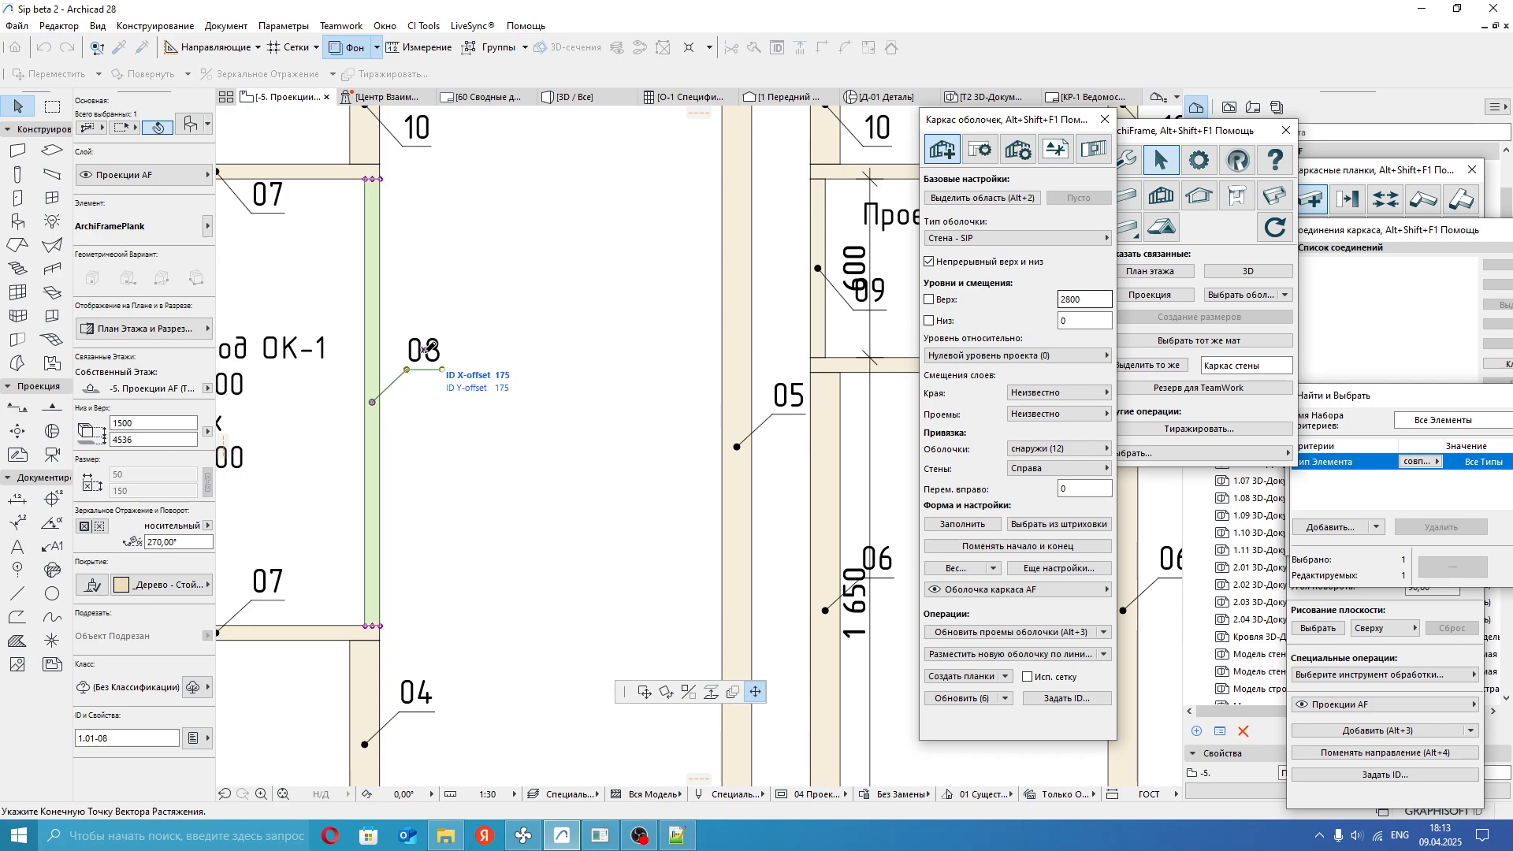
pyautogui.press('Escape')
pyautogui.press('Escape')
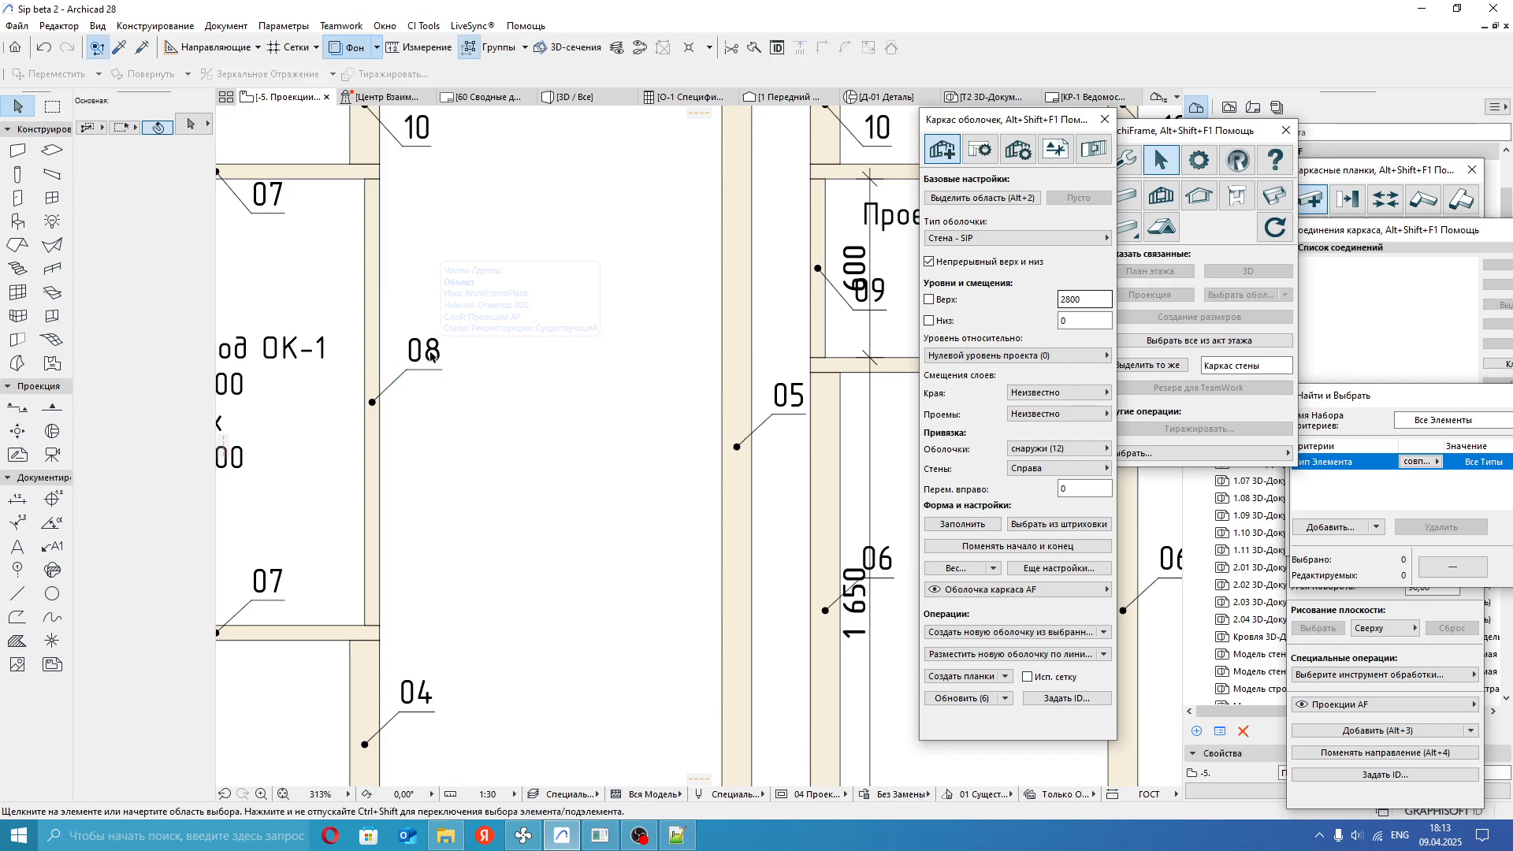
# Try moving the 08 board's ID label farther from the board, to about X-offset 354 and Y-offset 245, and undo the move.
pyautogui.click(425, 354)
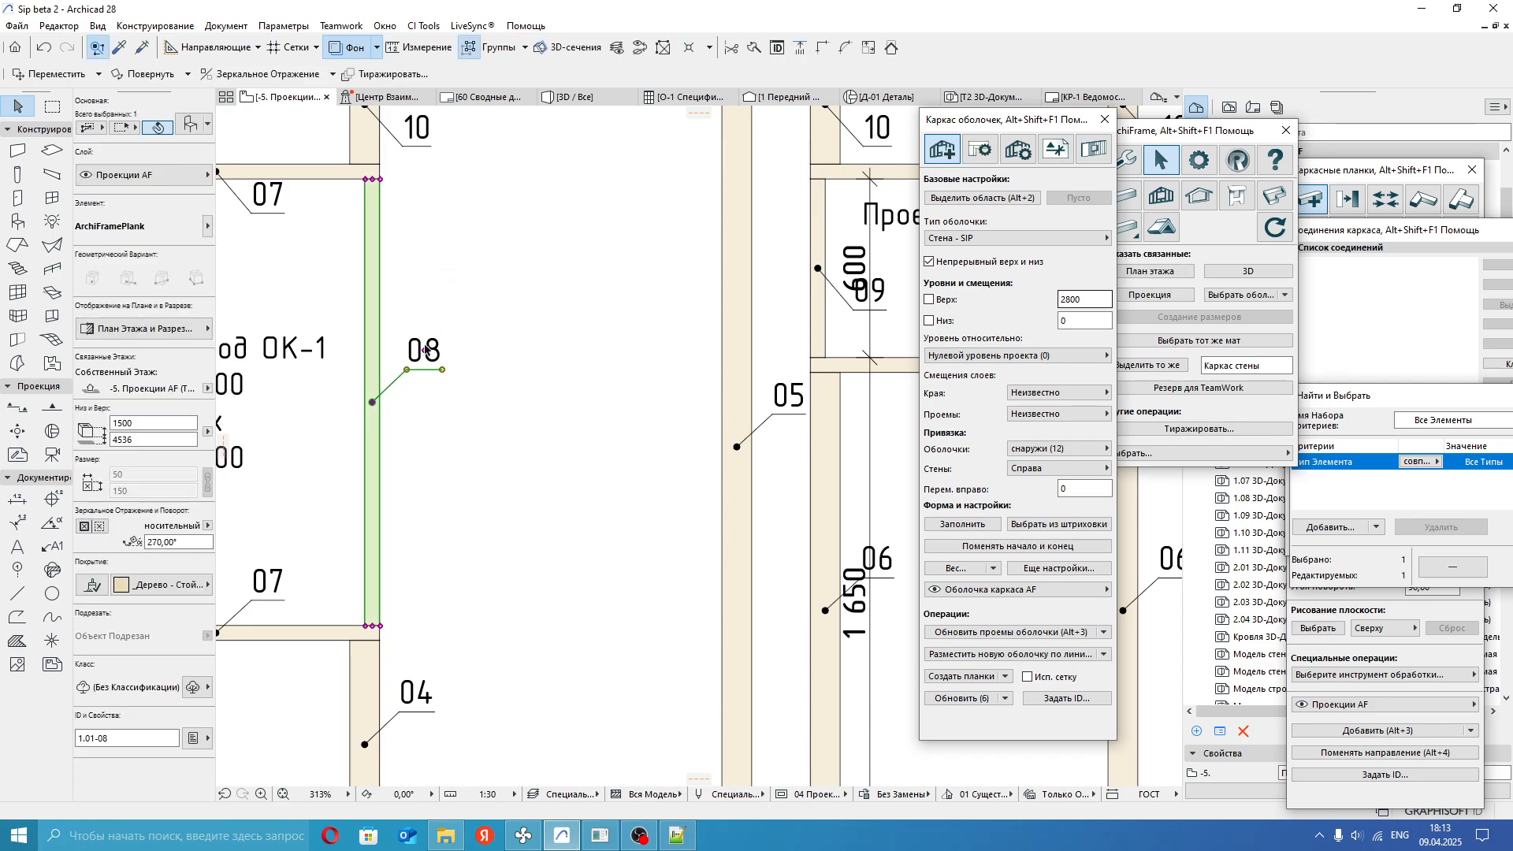
pyautogui.click(425, 354)
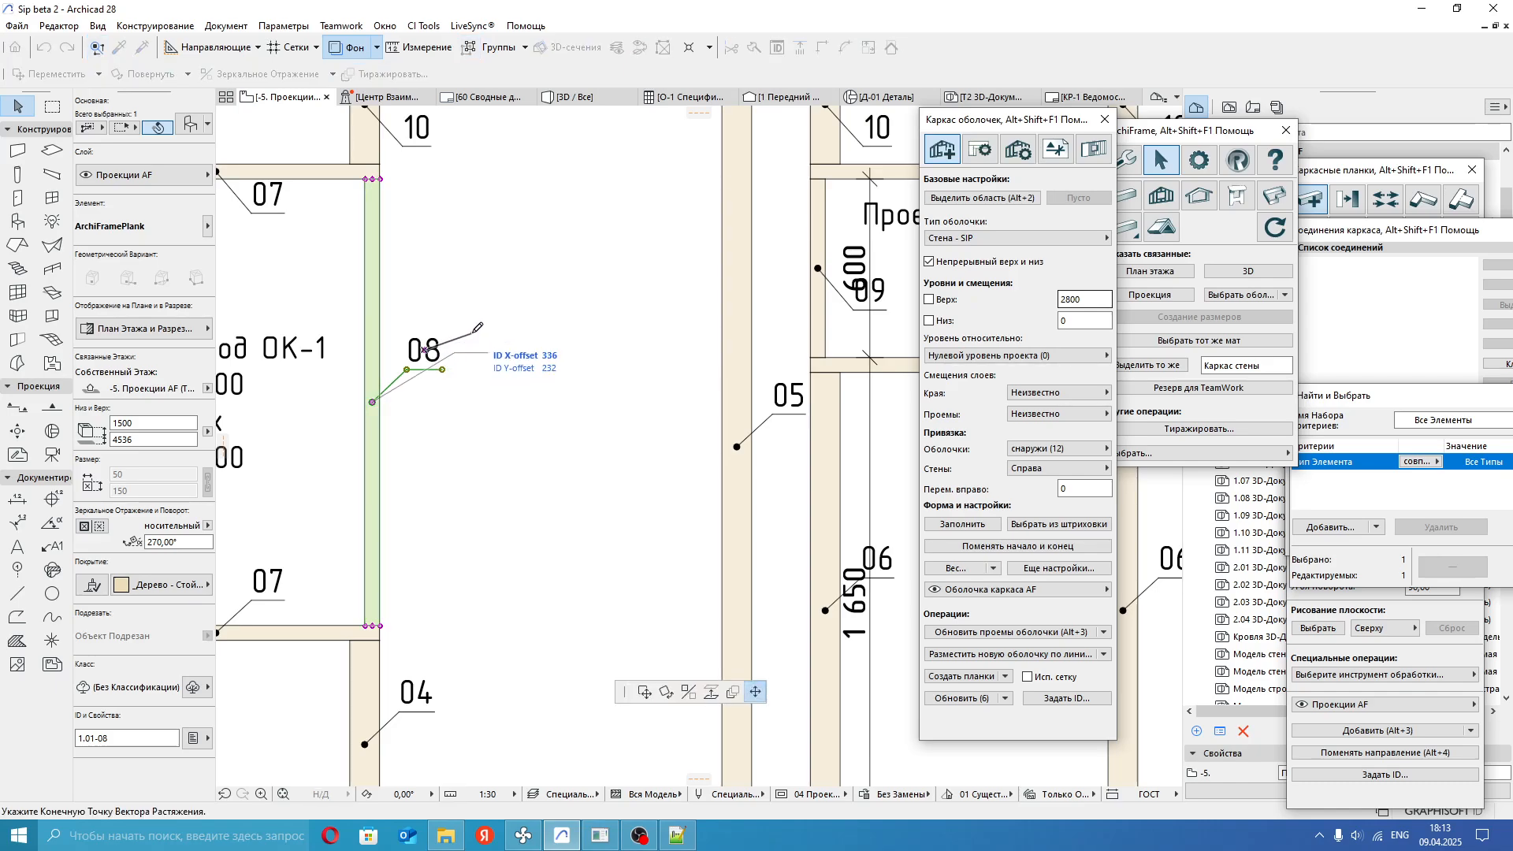
pyautogui.click(484, 324)
pyautogui.click(482, 325)
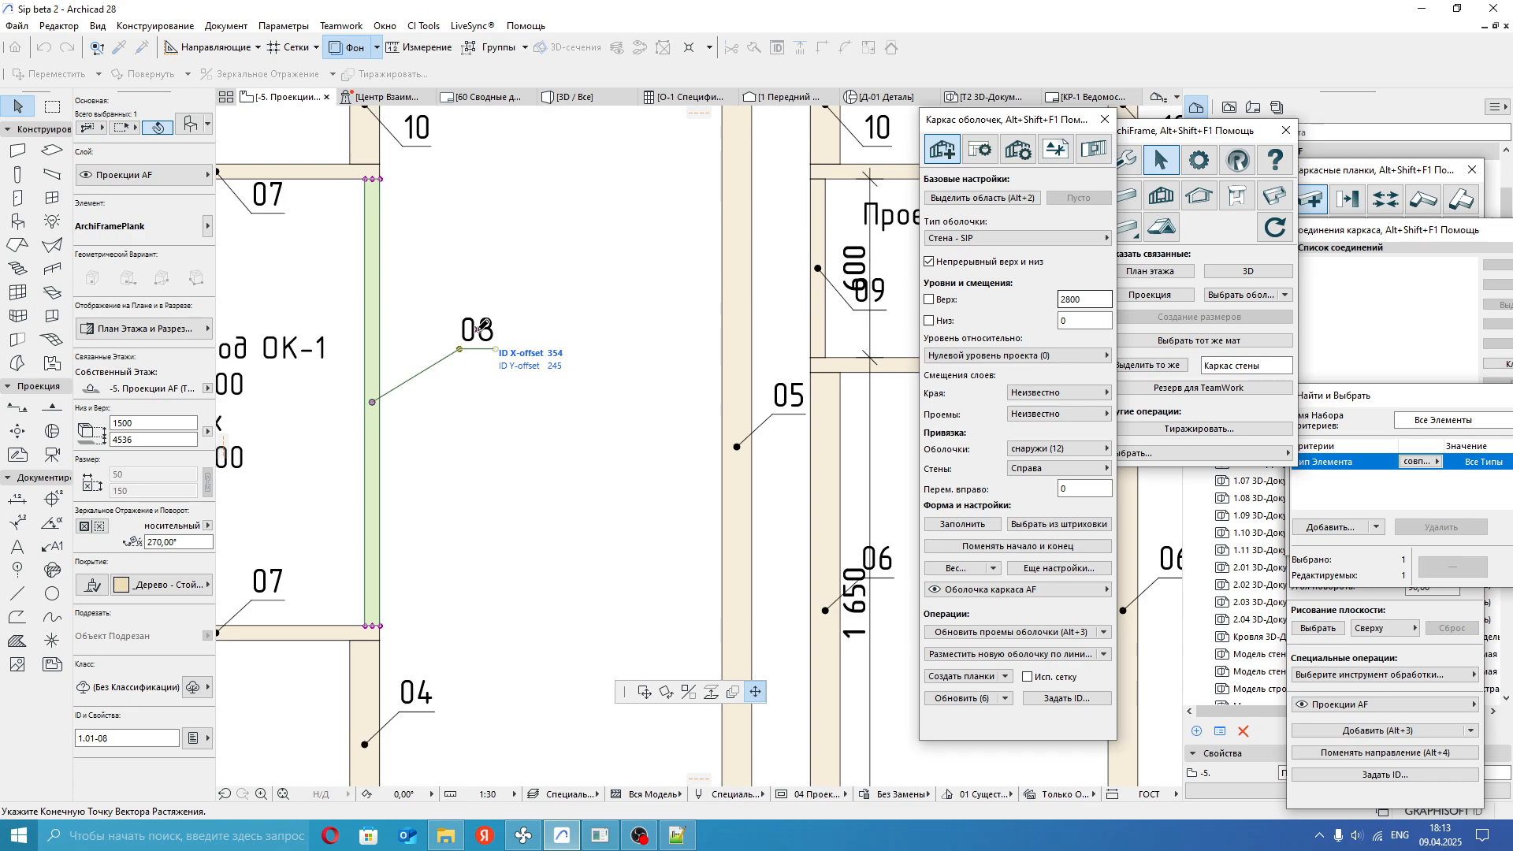
pyautogui.click(478, 329)
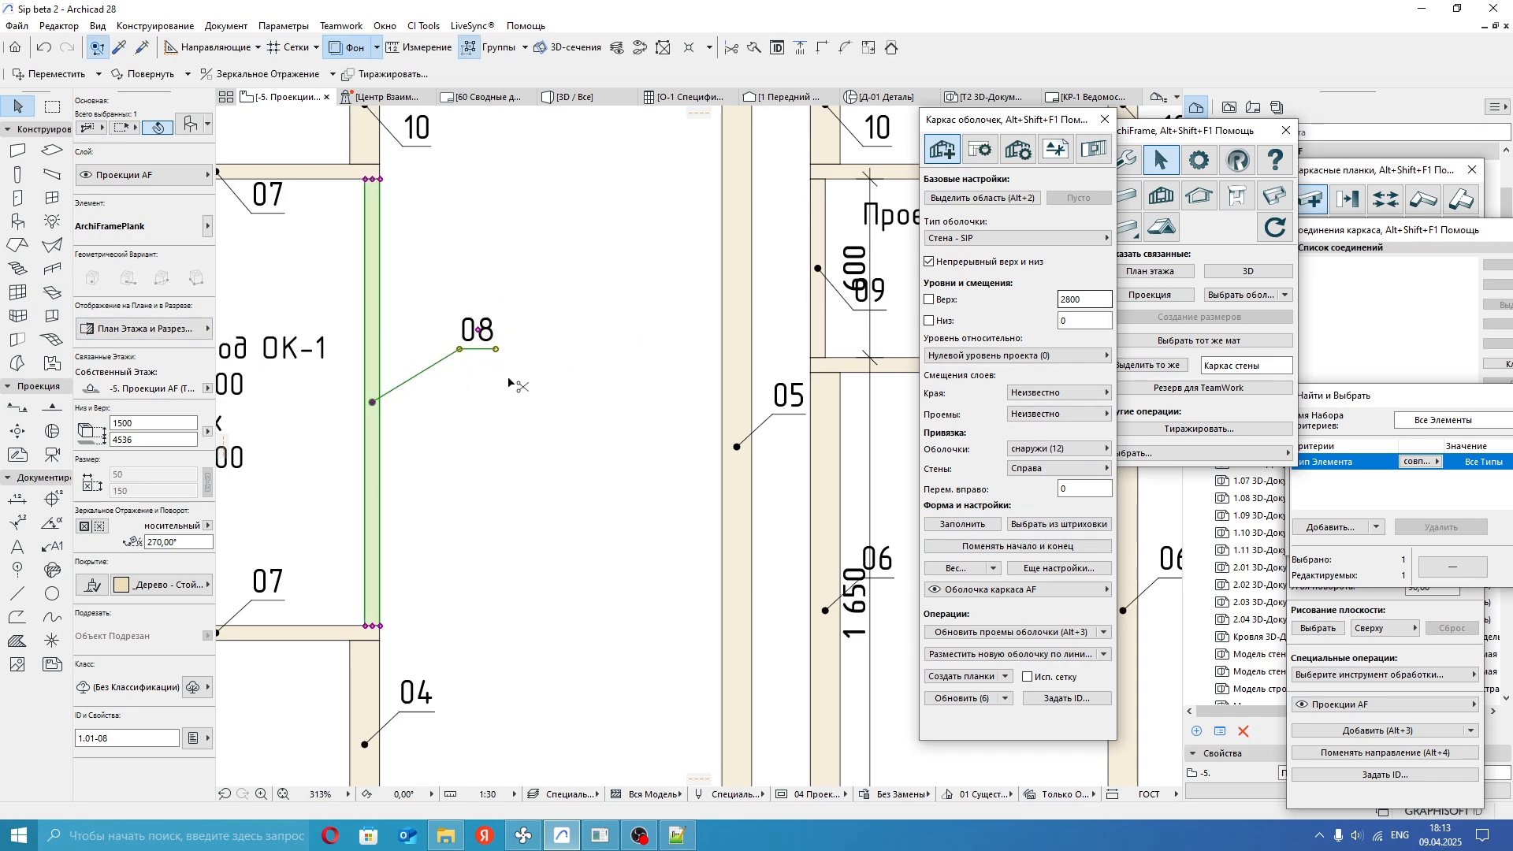
pyautogui.hotkey('ctrl', 'z')
# Reopen the Стена - SIP custom shell type settings from the 05 stud between the ОК-1 and ОК-3 openings.
pyautogui.click(628, 341)
pyautogui.click(737, 317)
pyautogui.click(1103, 237)
pyautogui.click(1139, 238)
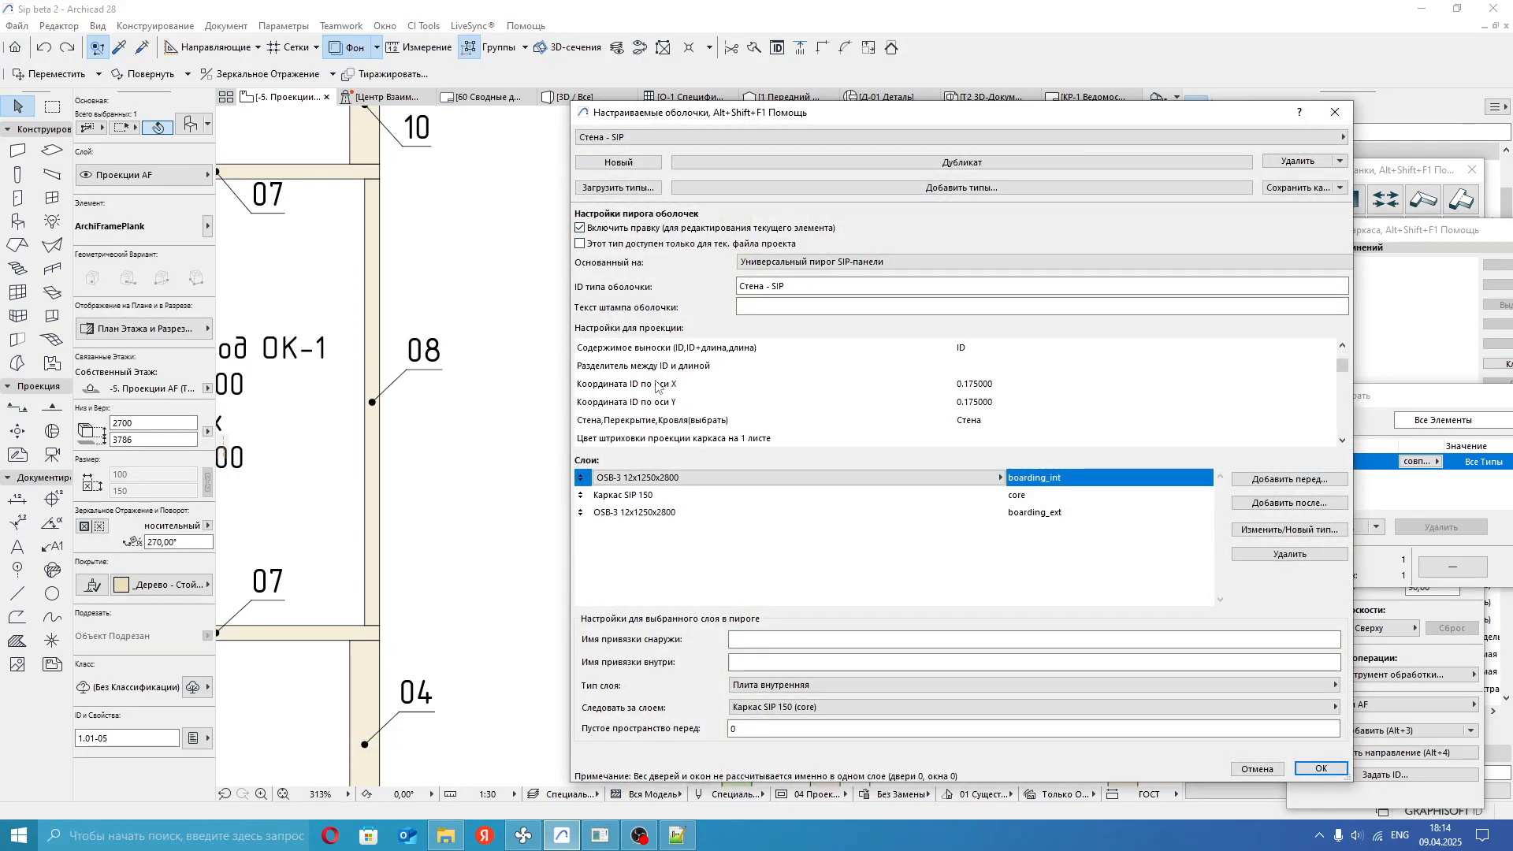
# Review the sheet 1 frame projection settings for hatch, callout type, lower dimension type, minimum stud spacing and dimension names.
pyautogui.scroll(-1, 1068, 389)
pyautogui.scroll(-1, 985, 377)
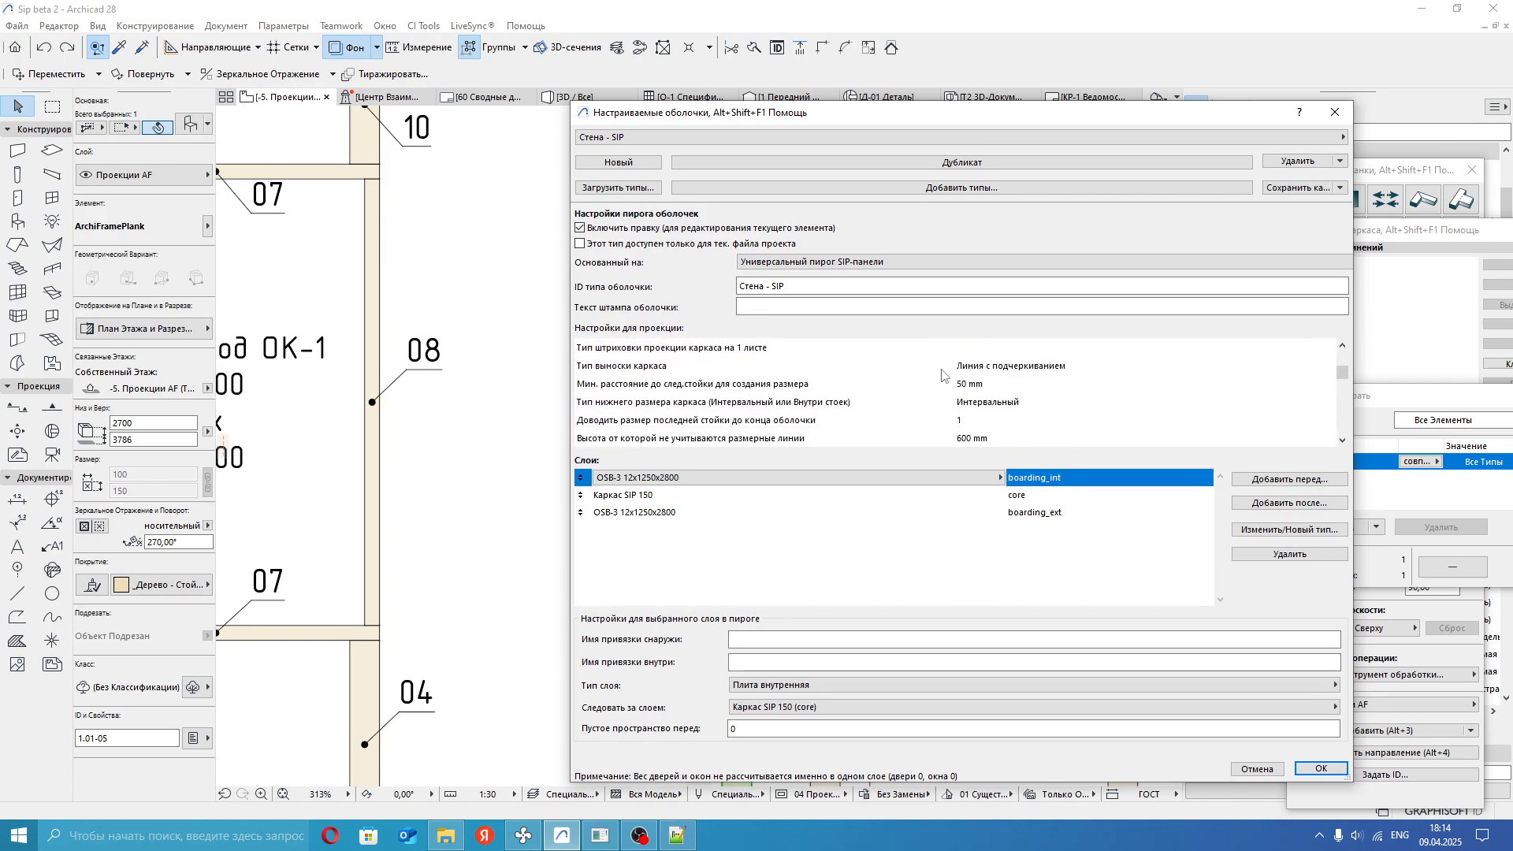
pyautogui.scroll(-4, 1023, 386)
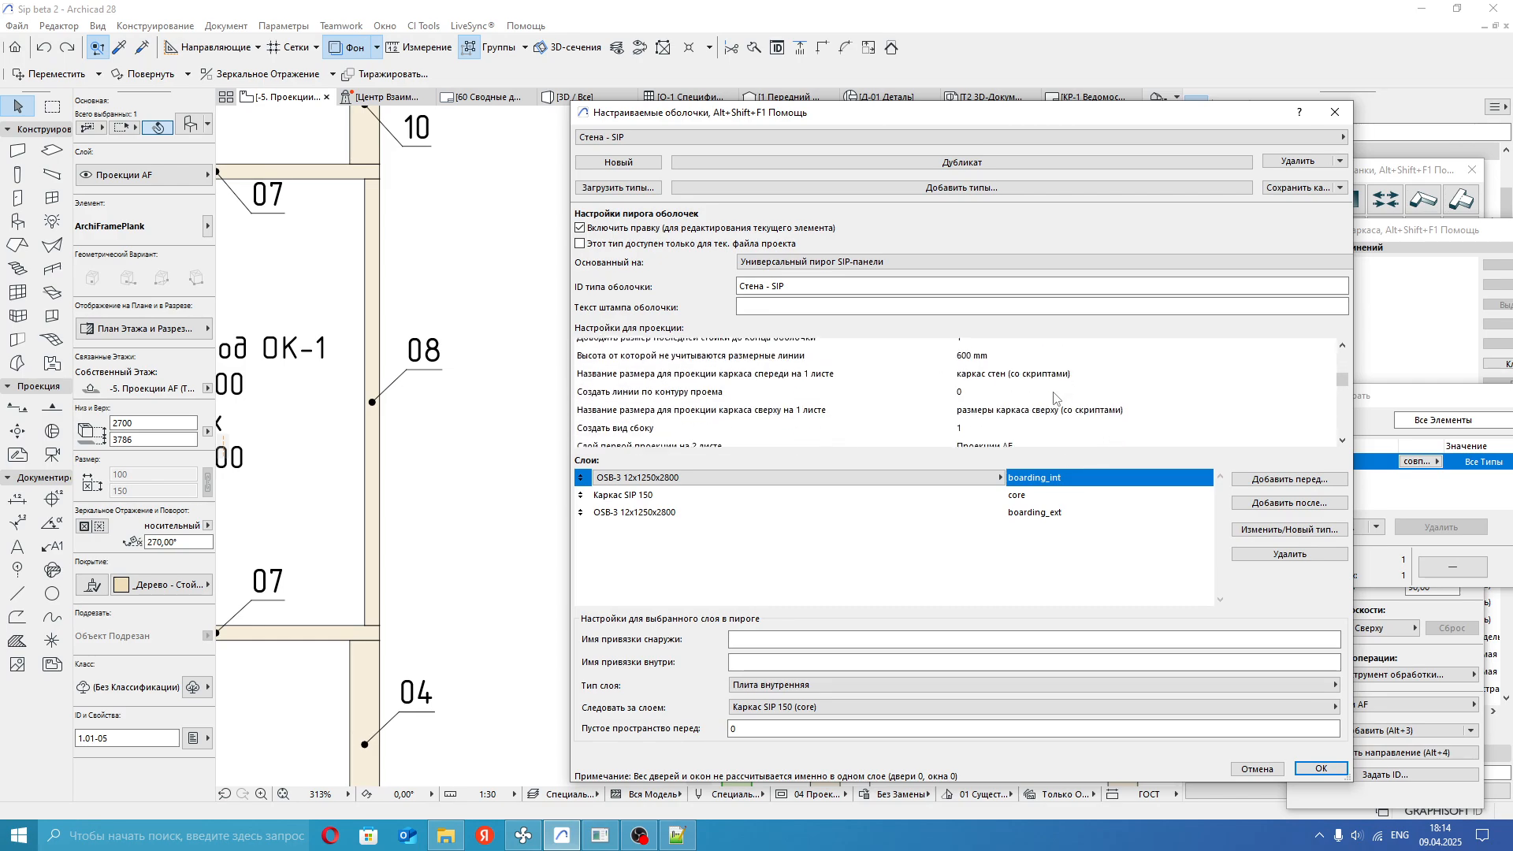
pyautogui.scroll(1, 1052, 411)
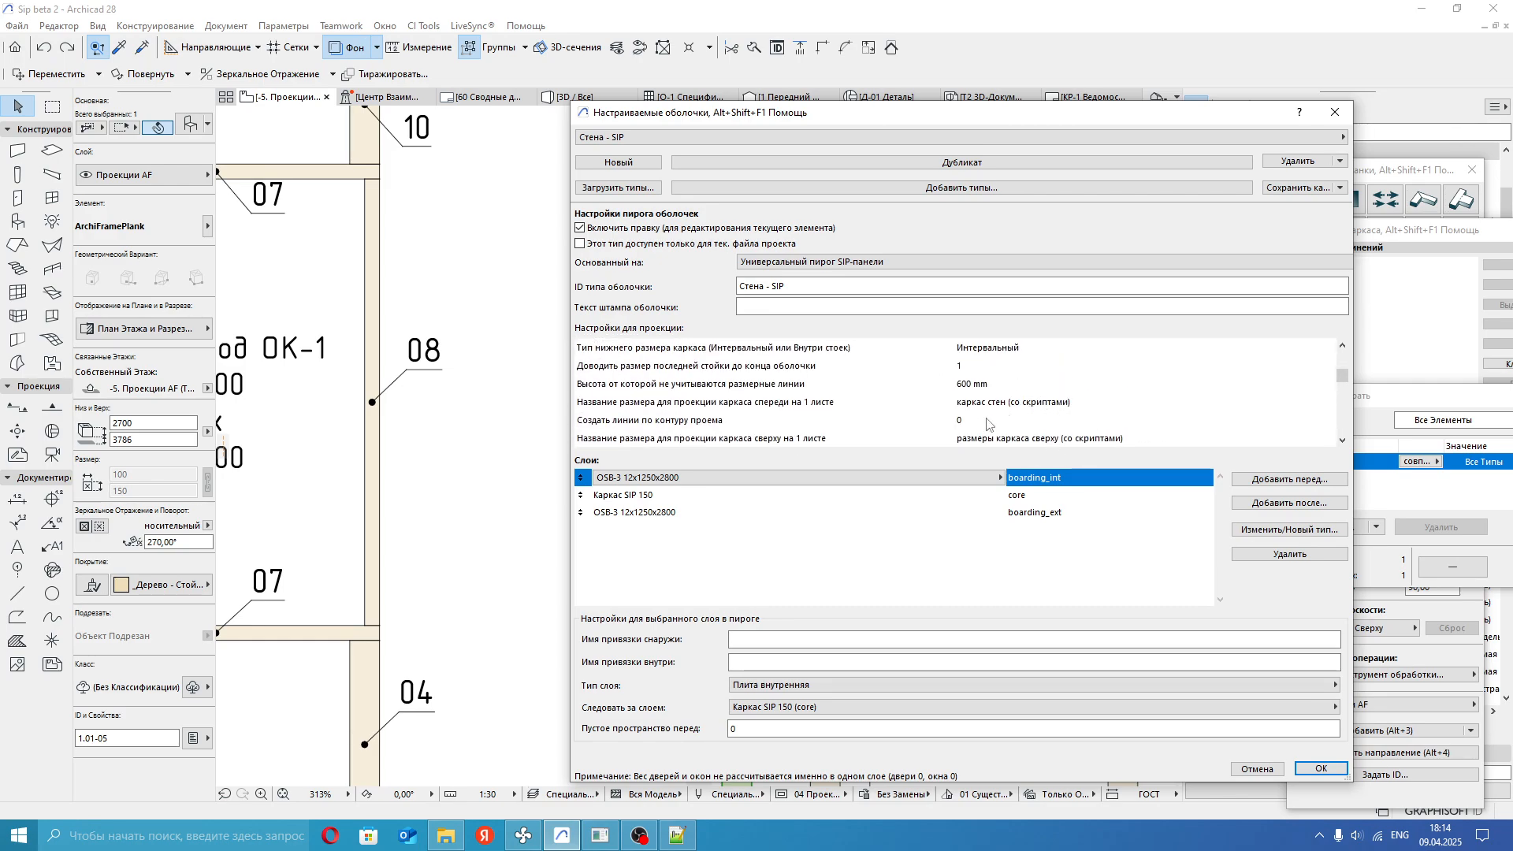
# Review the sheet 2 projection settings for outer boards, including included layers, hatch, fastener name and cutlists, and close the shell type settings.
pyautogui.scroll(-2, 1044, 388)
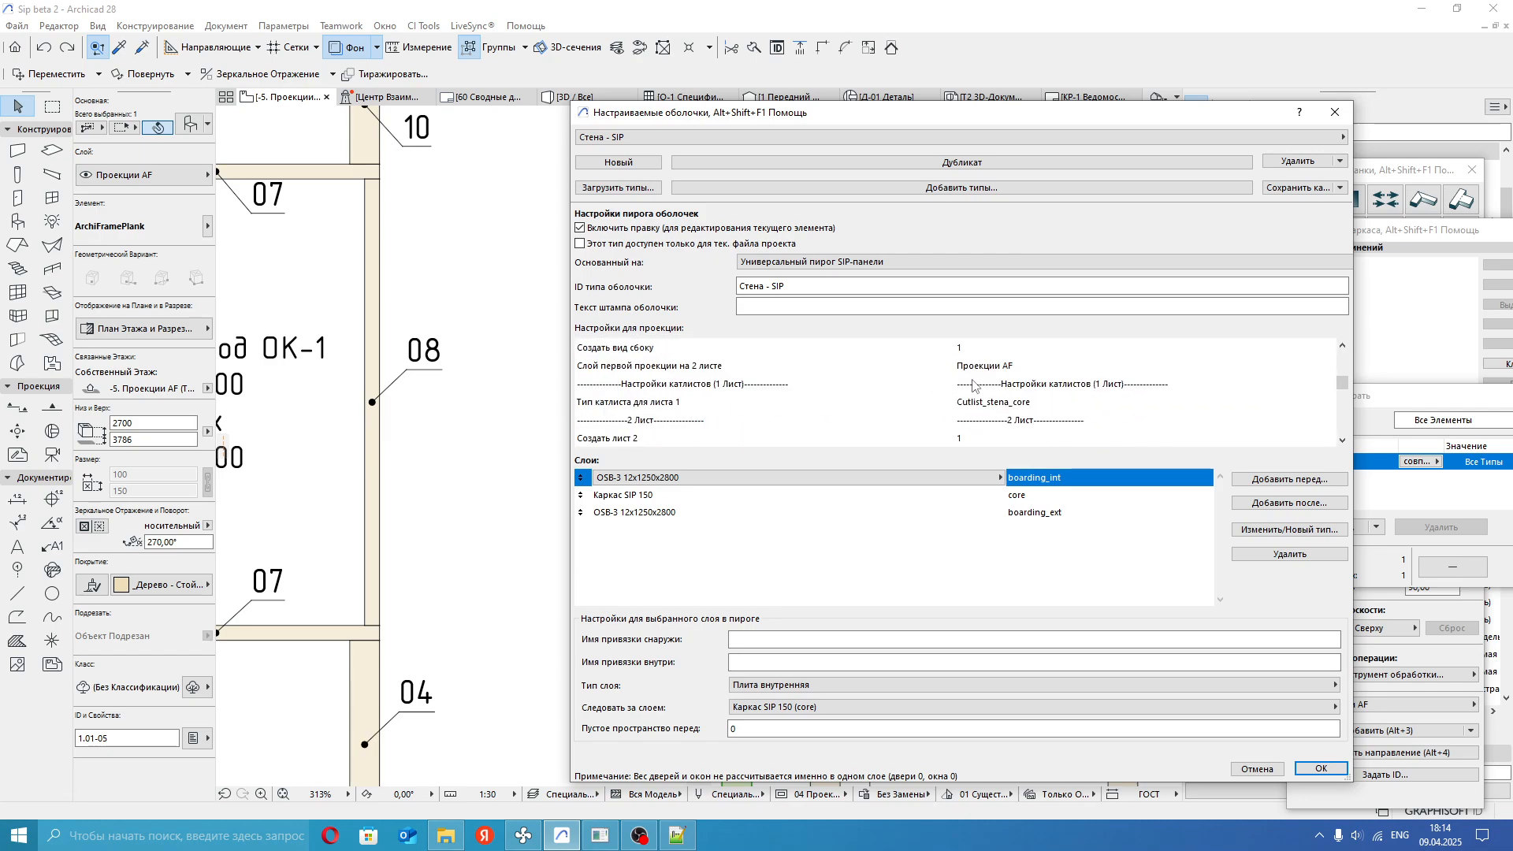
pyautogui.scroll(-1, 1030, 391)
pyautogui.scroll(-1, 1076, 398)
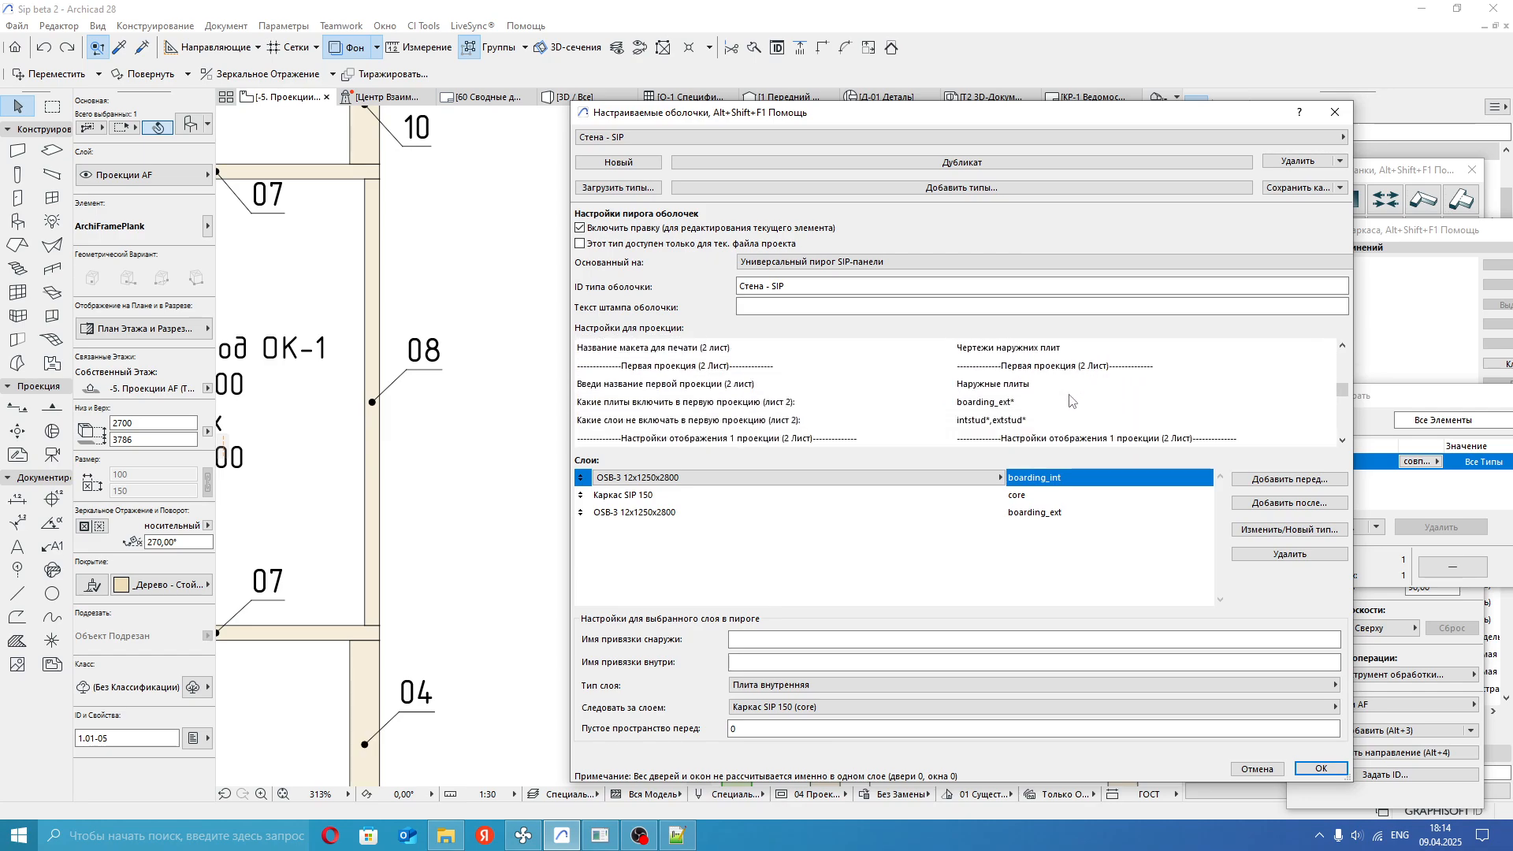
pyautogui.scroll(-3, 1071, 386)
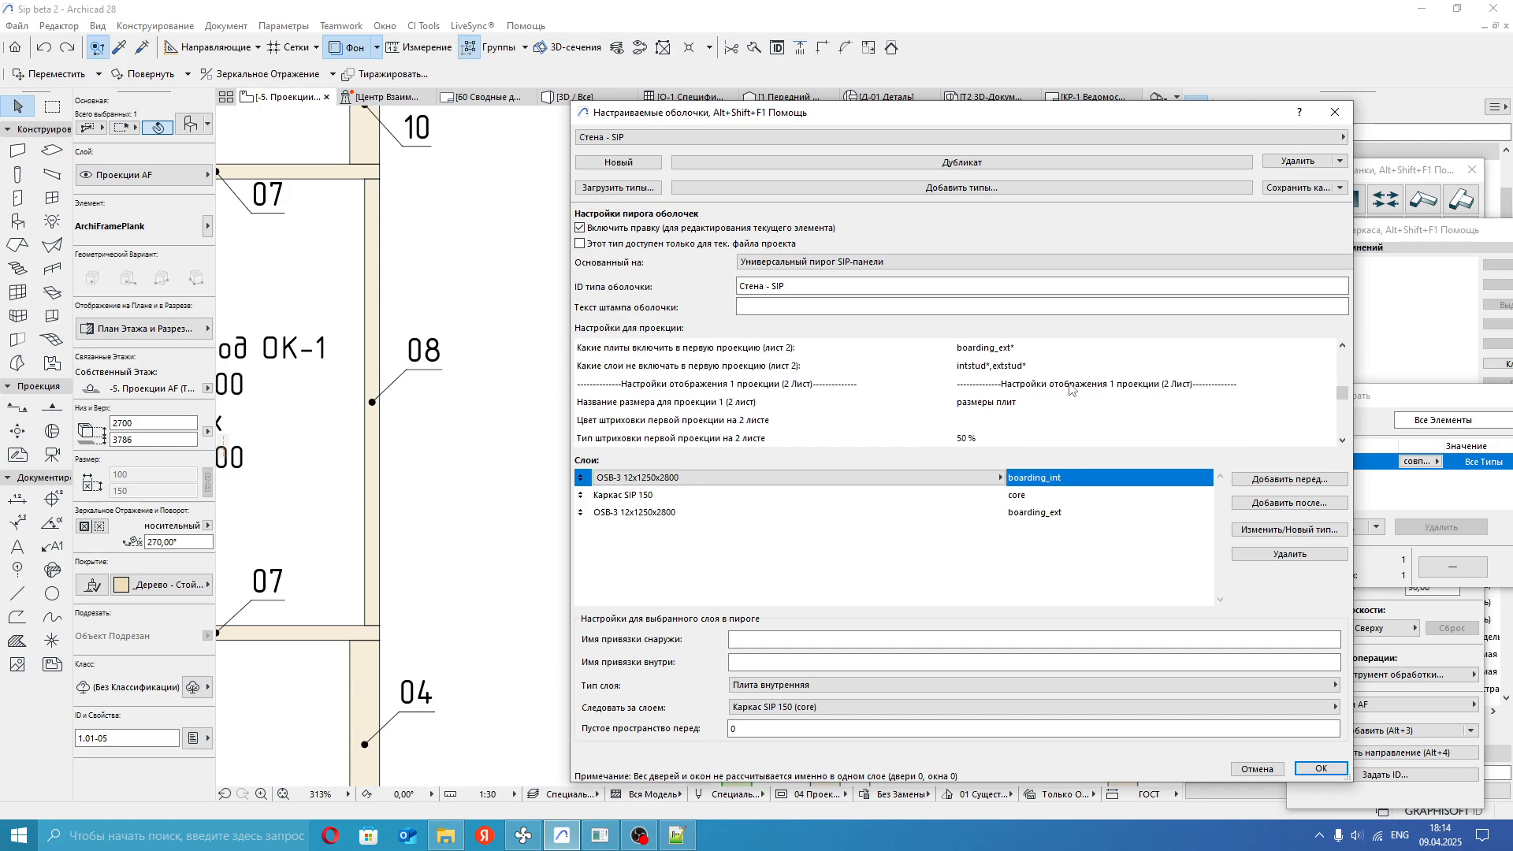
pyautogui.scroll(-1, 945, 418)
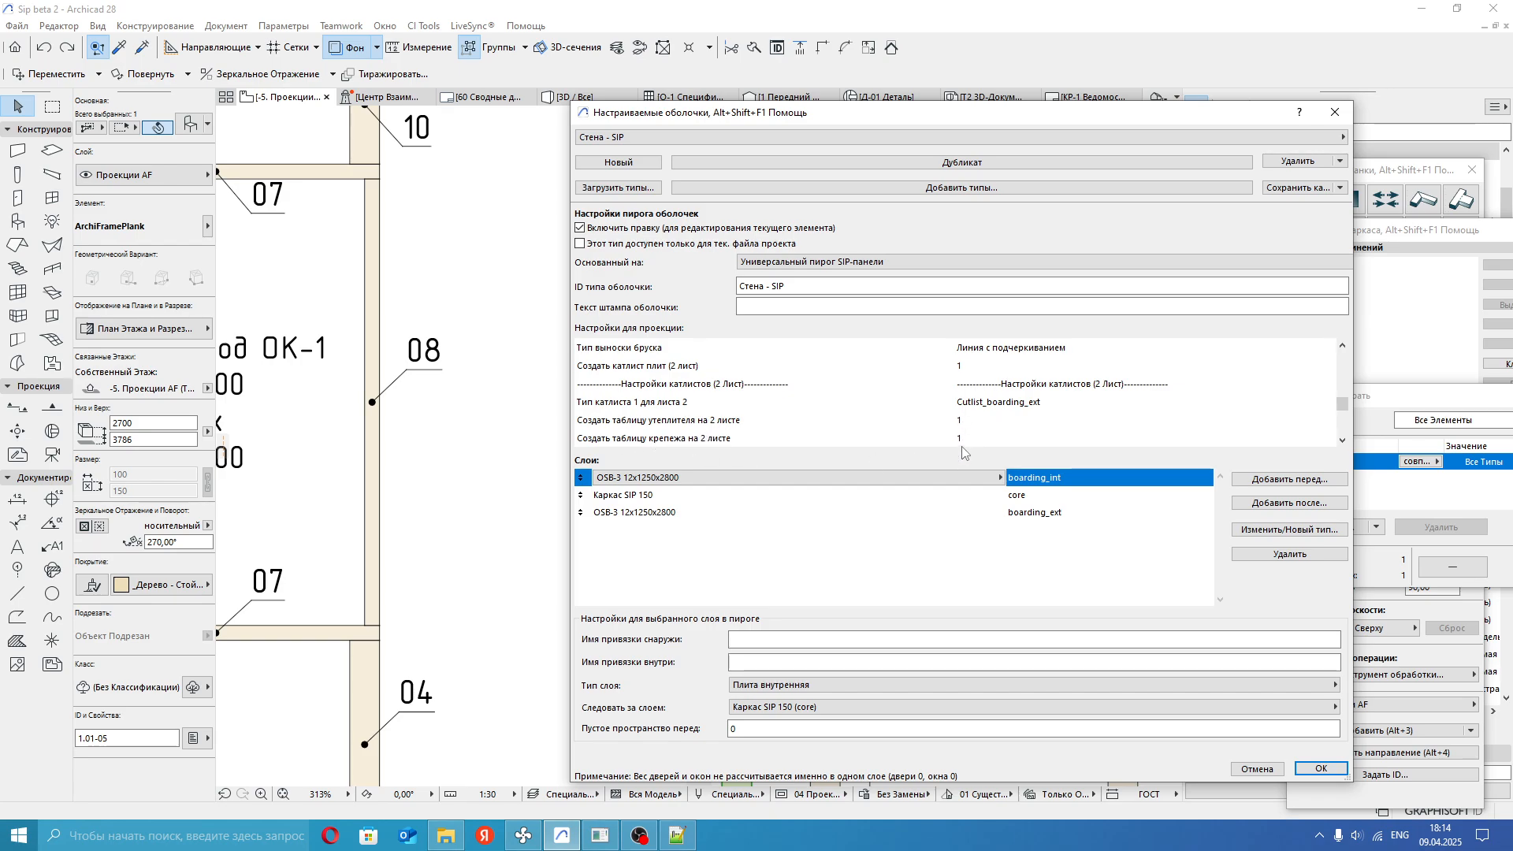
pyautogui.scroll(1, 1005, 410)
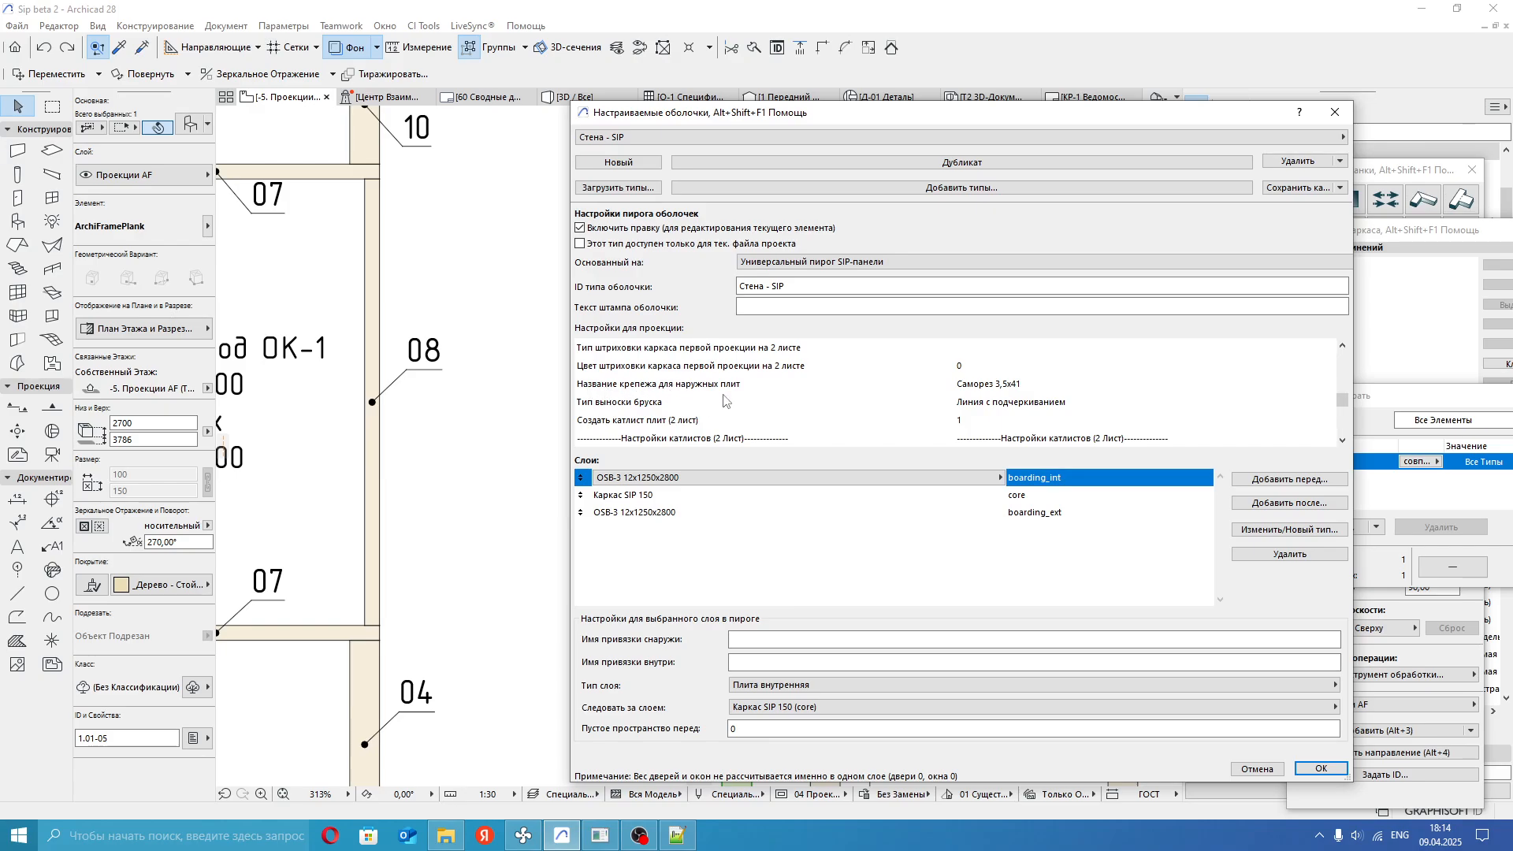
pyautogui.press('Escape')
pyautogui.press('Escape')
# In the Наружные плиты drawing of panel 1.01, check the selection of the full-width 03 board singly and as a group, and clear it.
pyautogui.scroll(-4, 602, 337)
pyautogui.scroll(-4, 599, 347)
pyautogui.scroll(1, 615, 473)
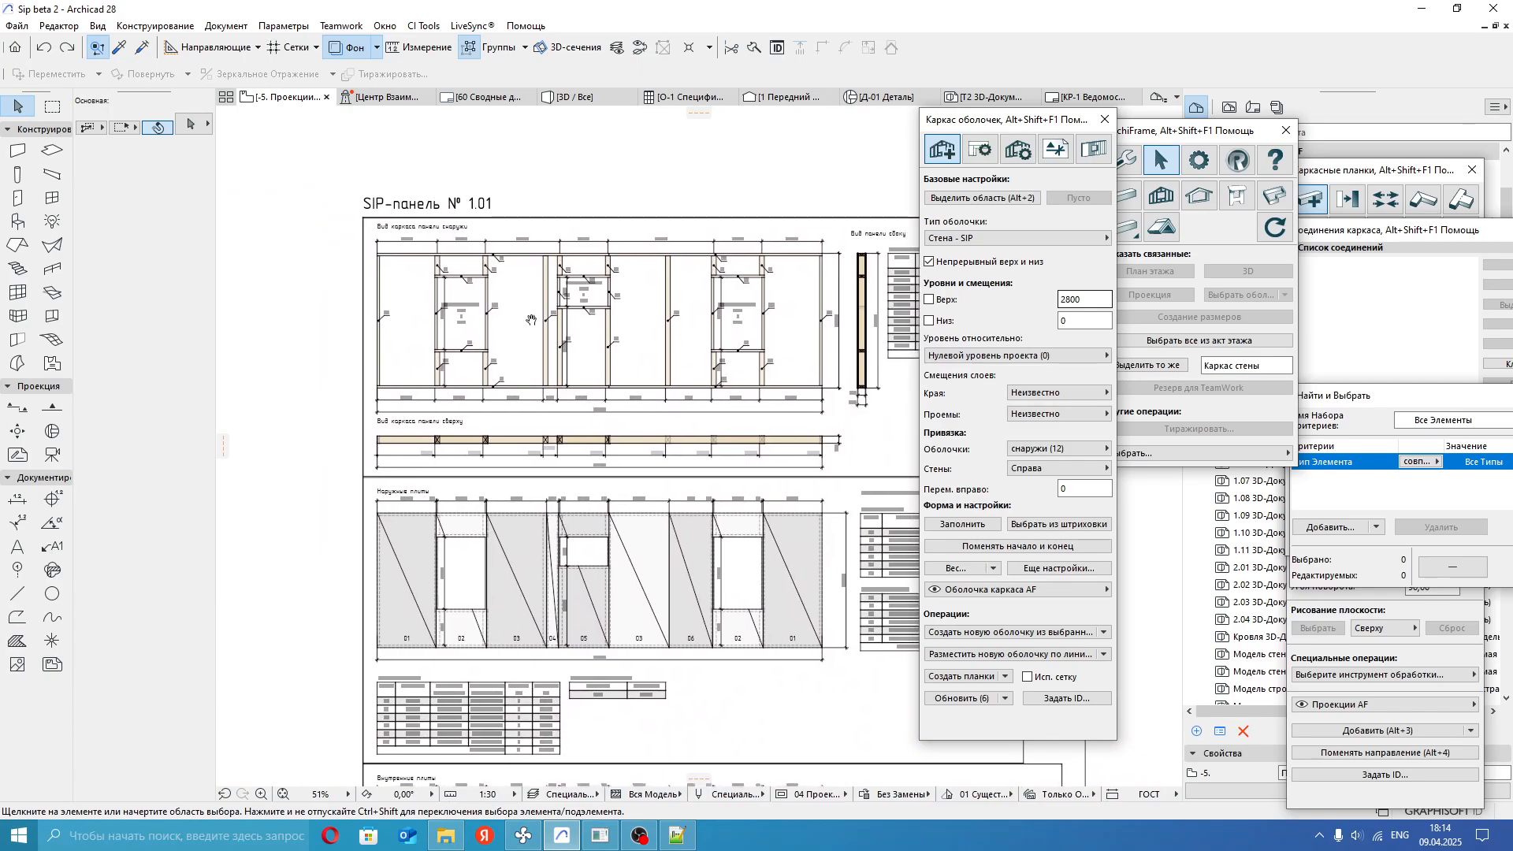
pyautogui.scroll(2, 623, 482)
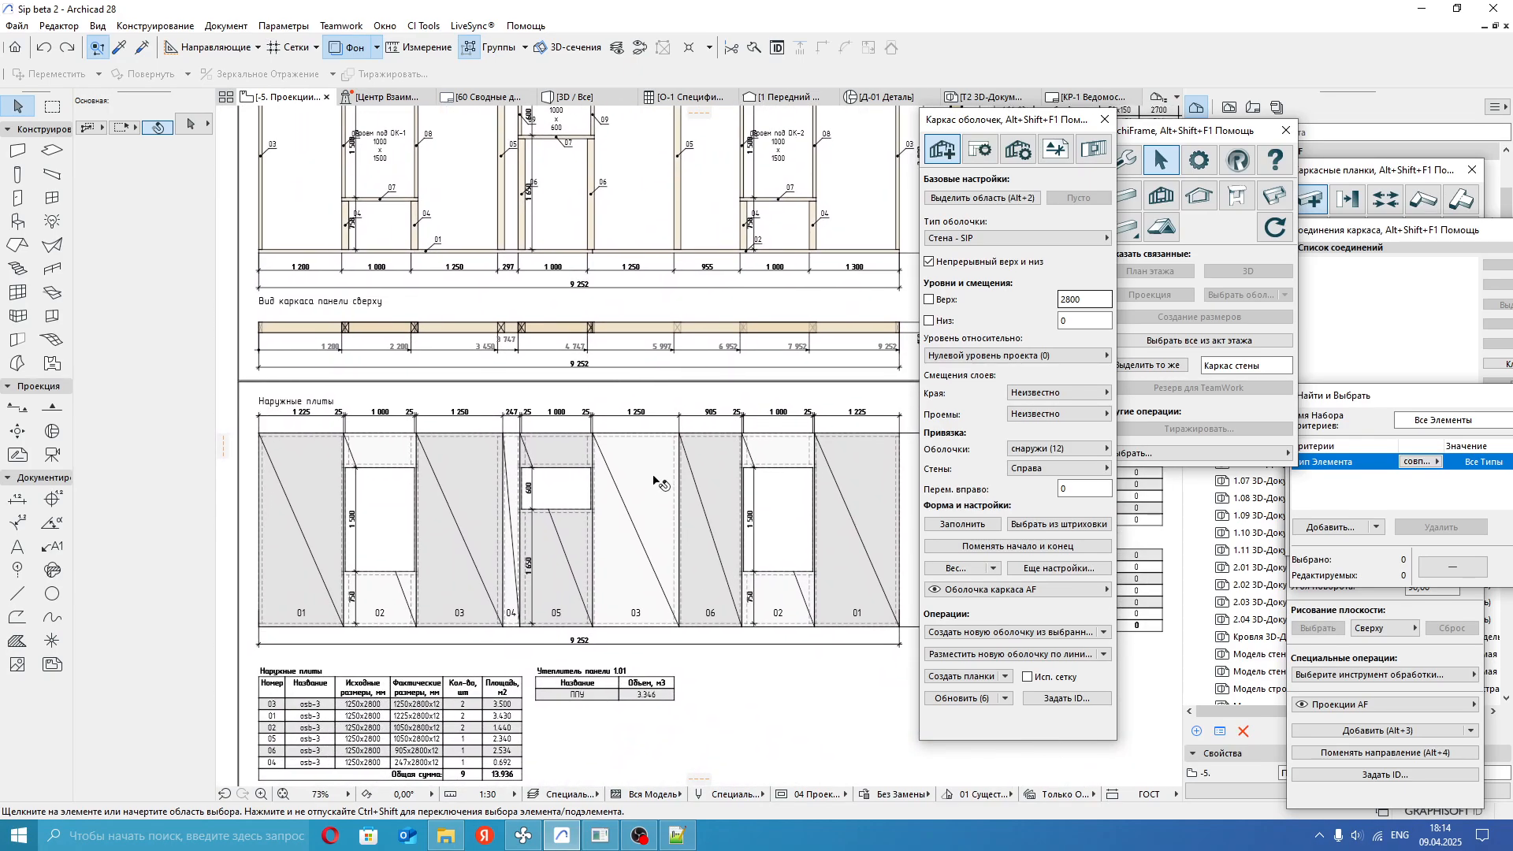
pyautogui.click(657, 487)
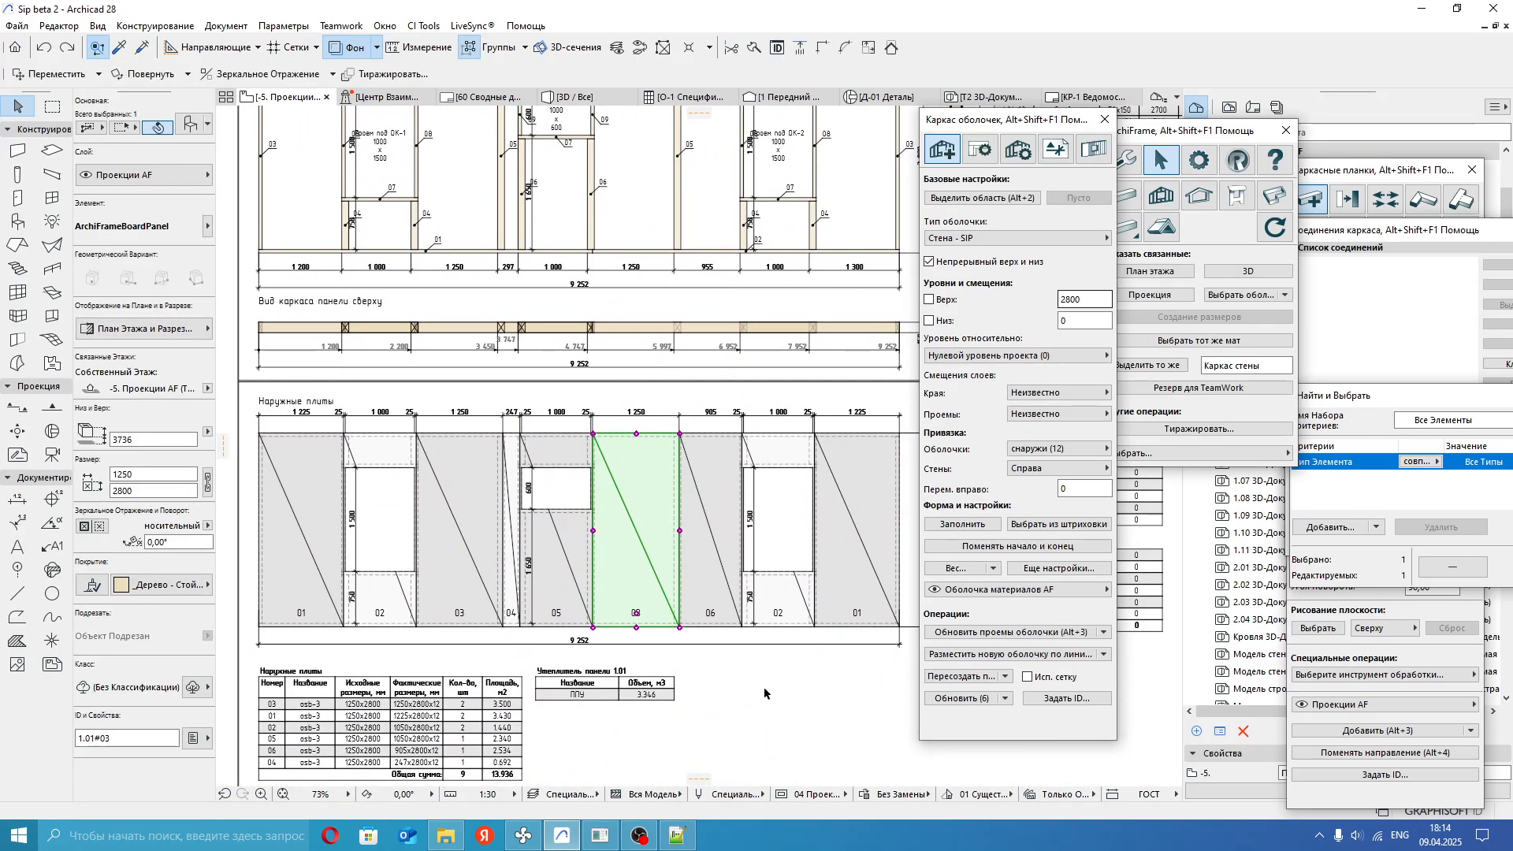
pyautogui.click(470, 49)
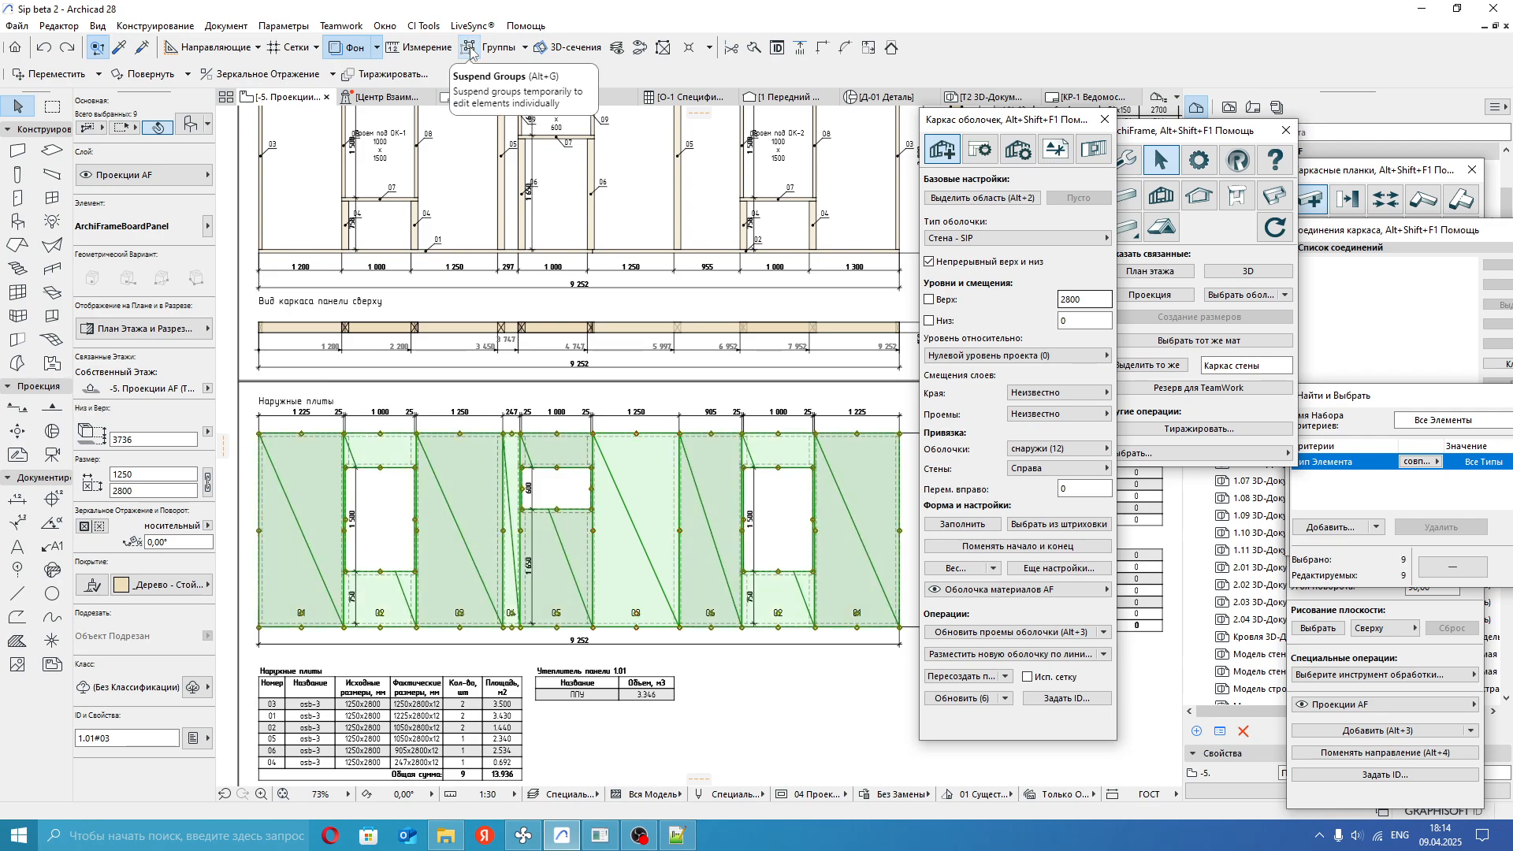
pyautogui.click(470, 51)
pyautogui.click(736, 661)
# Examine the board joints around the narrow 04 board in the Наружные плиты drawing.
pyautogui.scroll(2, 480, 554)
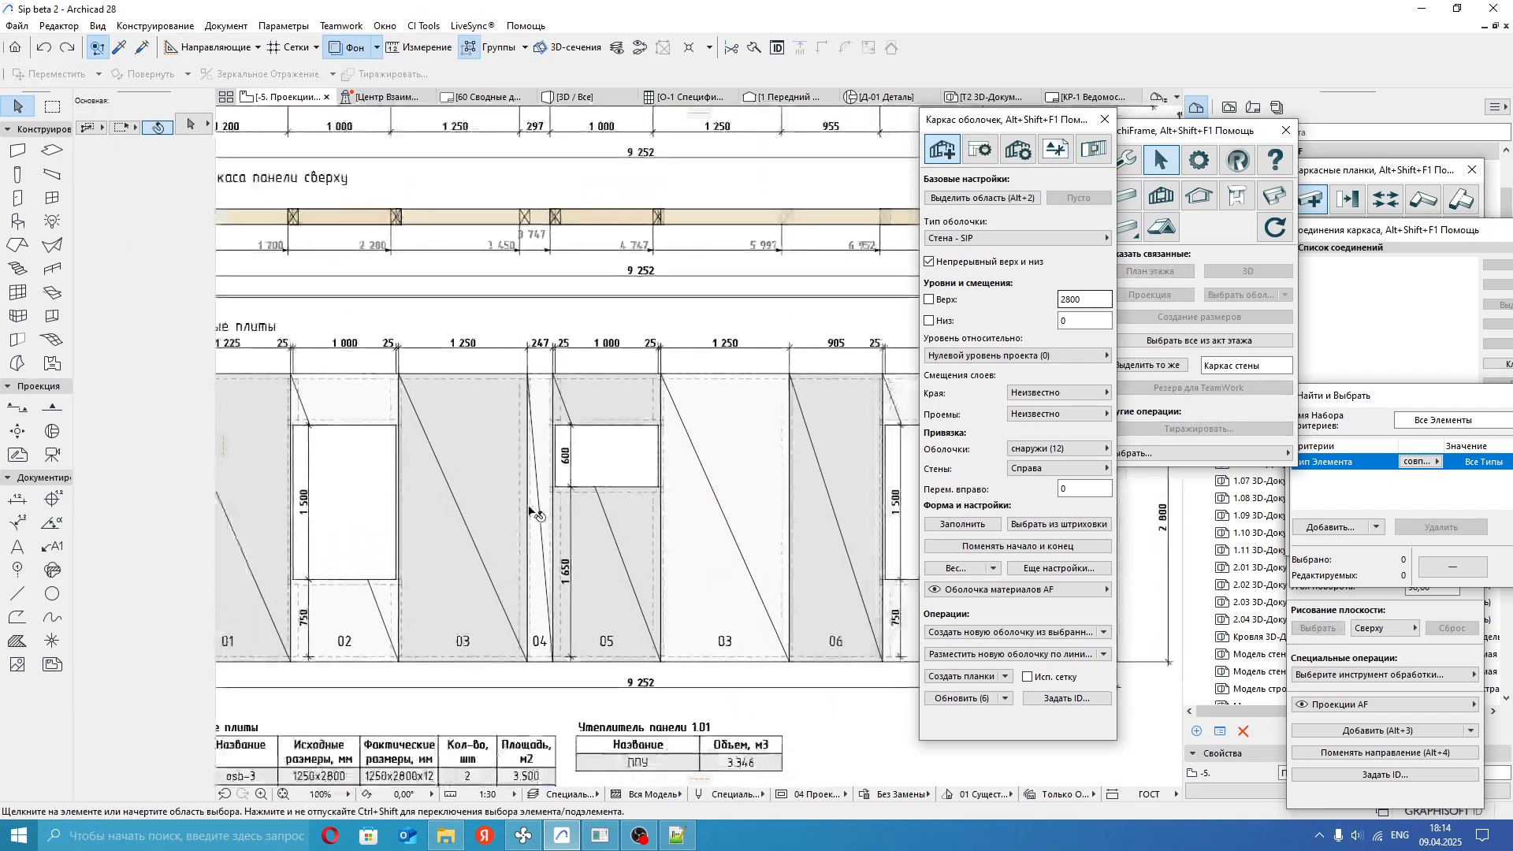
pyautogui.scroll(-3, 530, 512)
pyautogui.scroll(4, 774, 518)
pyautogui.scroll(-3, 774, 519)
pyautogui.moveTo(558, 492); pyautogui.dragTo(637, 486, button='middle')
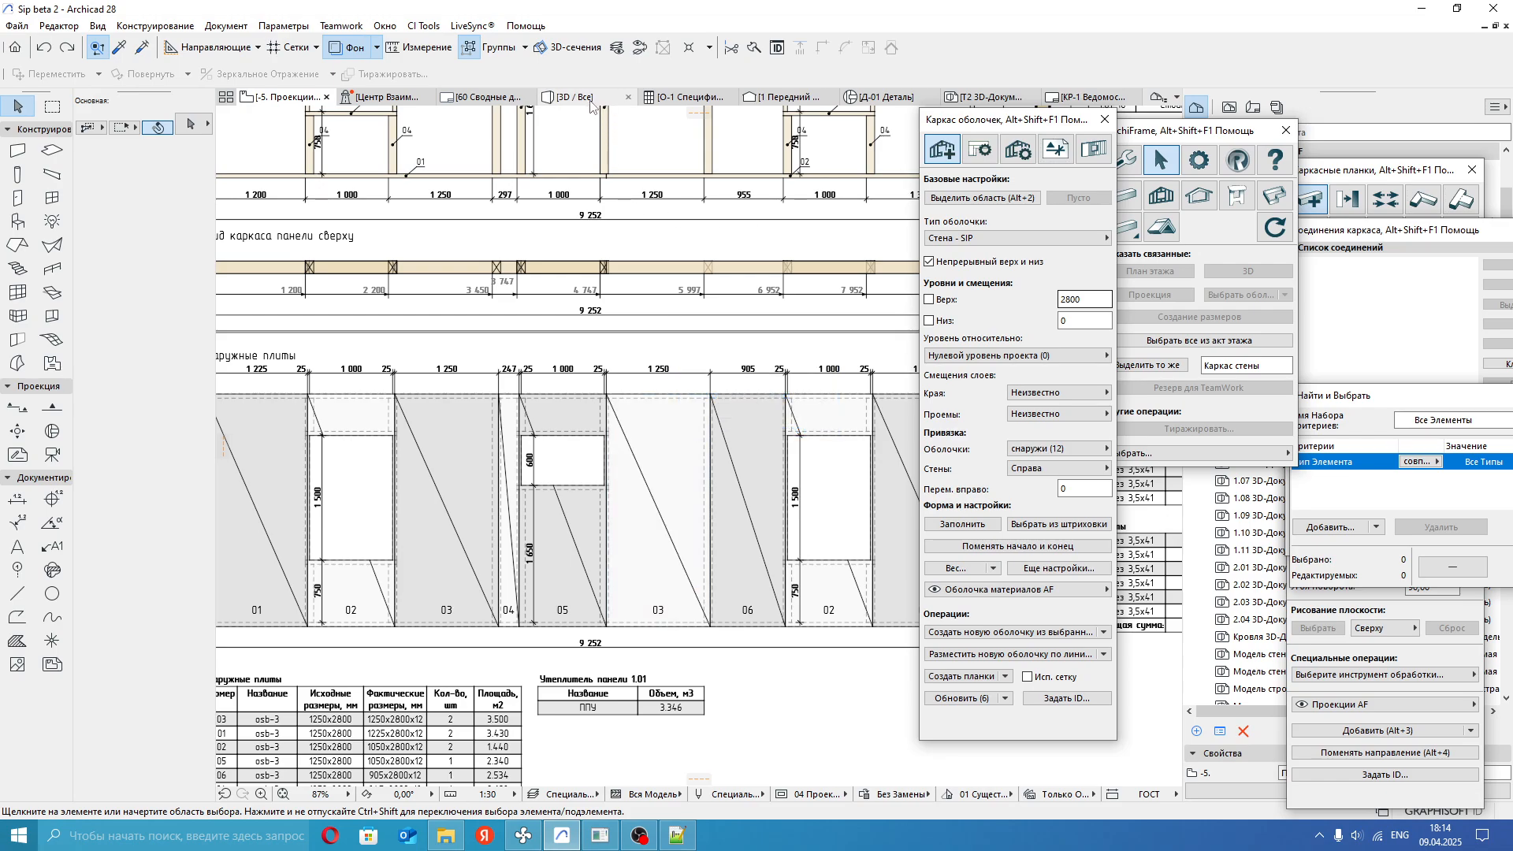
# Select the 03 board beside the 05 board, switch to the 3D view and select the near wall's end board.
pyautogui.click(659, 459)
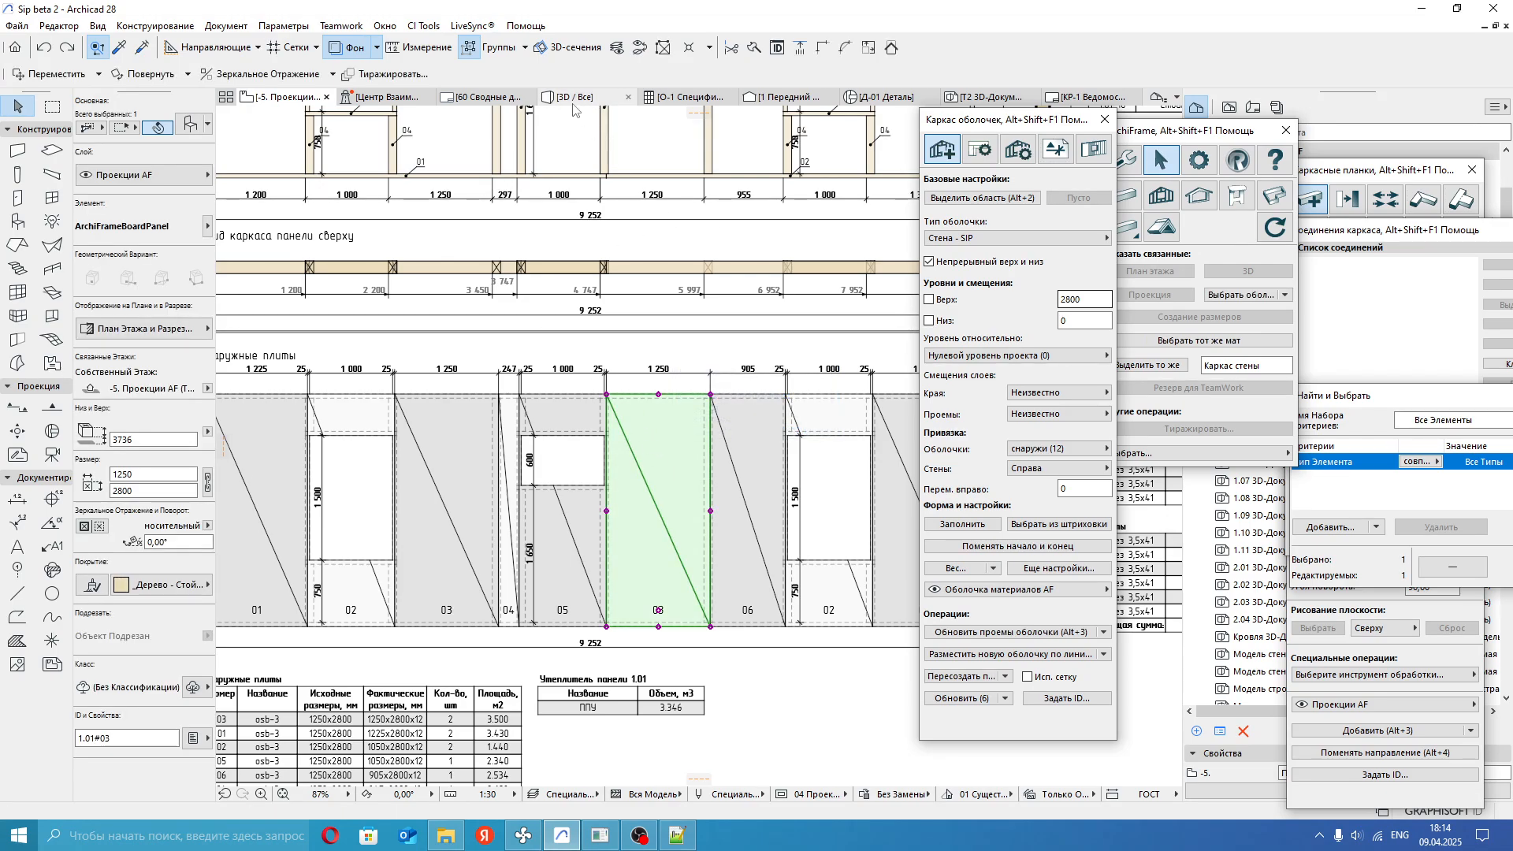
pyautogui.click(575, 99)
pyautogui.keyDown('shift'); pyautogui.moveTo(378, 482); pyautogui.dragTo(702, 573, button='middle'); pyautogui.keyUp('shift')
pyautogui.scroll(2, 664, 577)
pyautogui.click(619, 512)
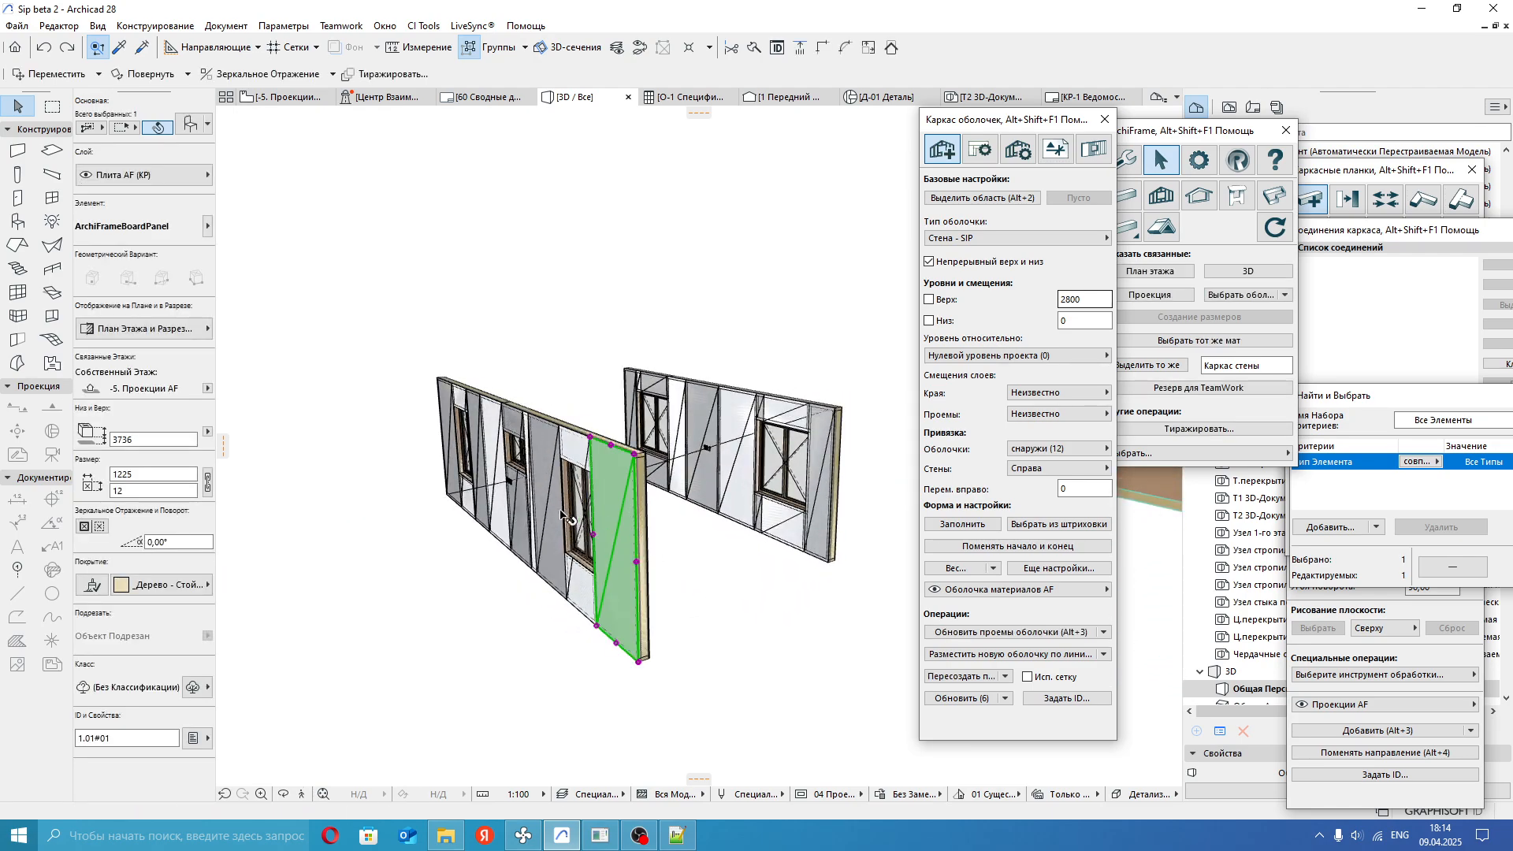
pyautogui.scroll(2, 564, 516)
pyautogui.moveTo(656, 526); pyautogui.dragTo(674, 536, button='middle')
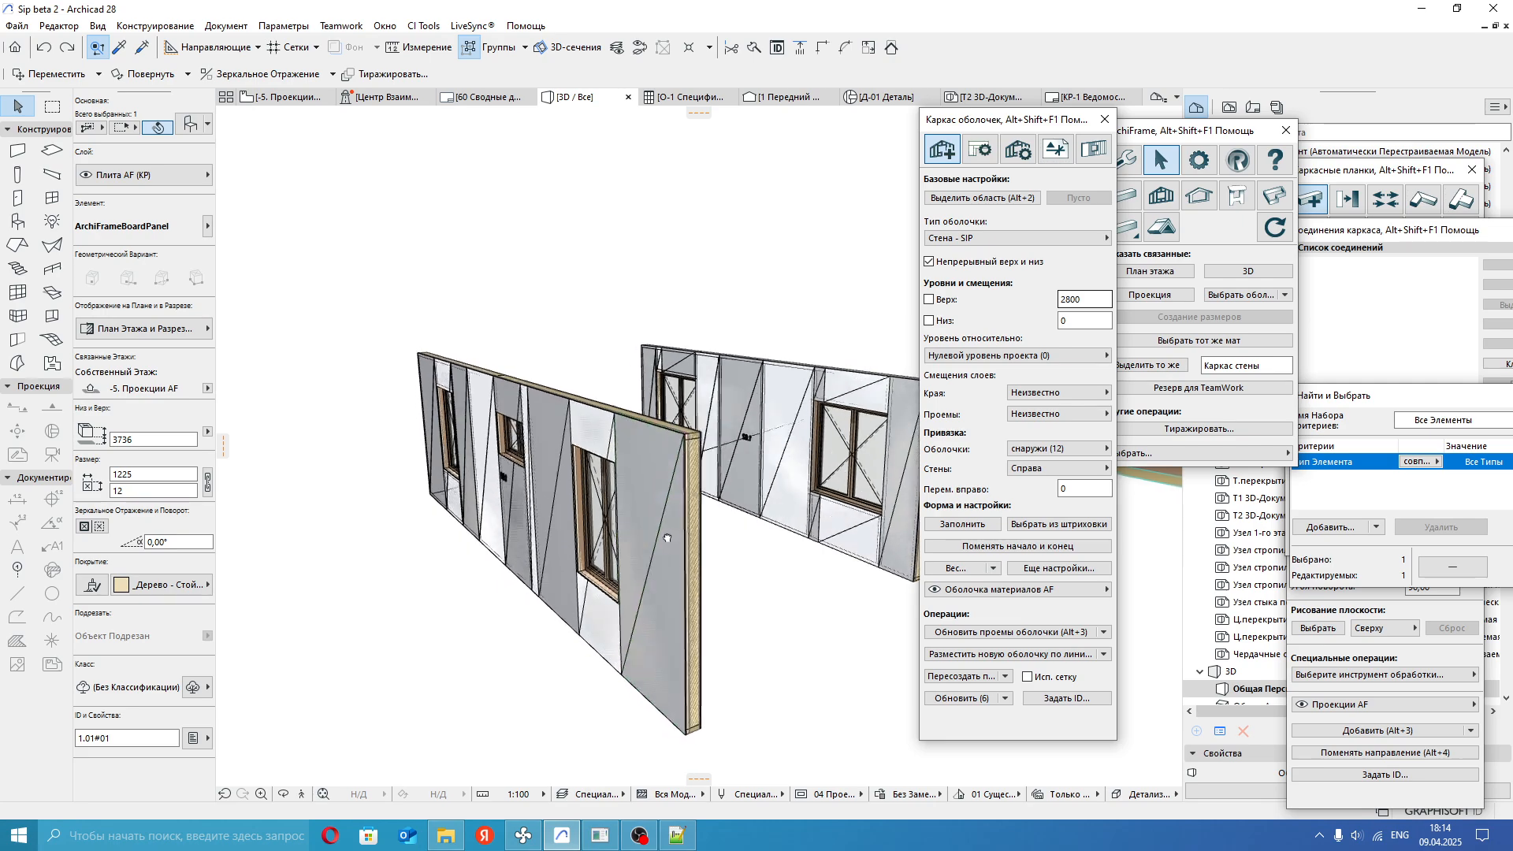
# Select the near wall's outer boards as one group in 3D and clear the selection.
pyautogui.click(471, 49)
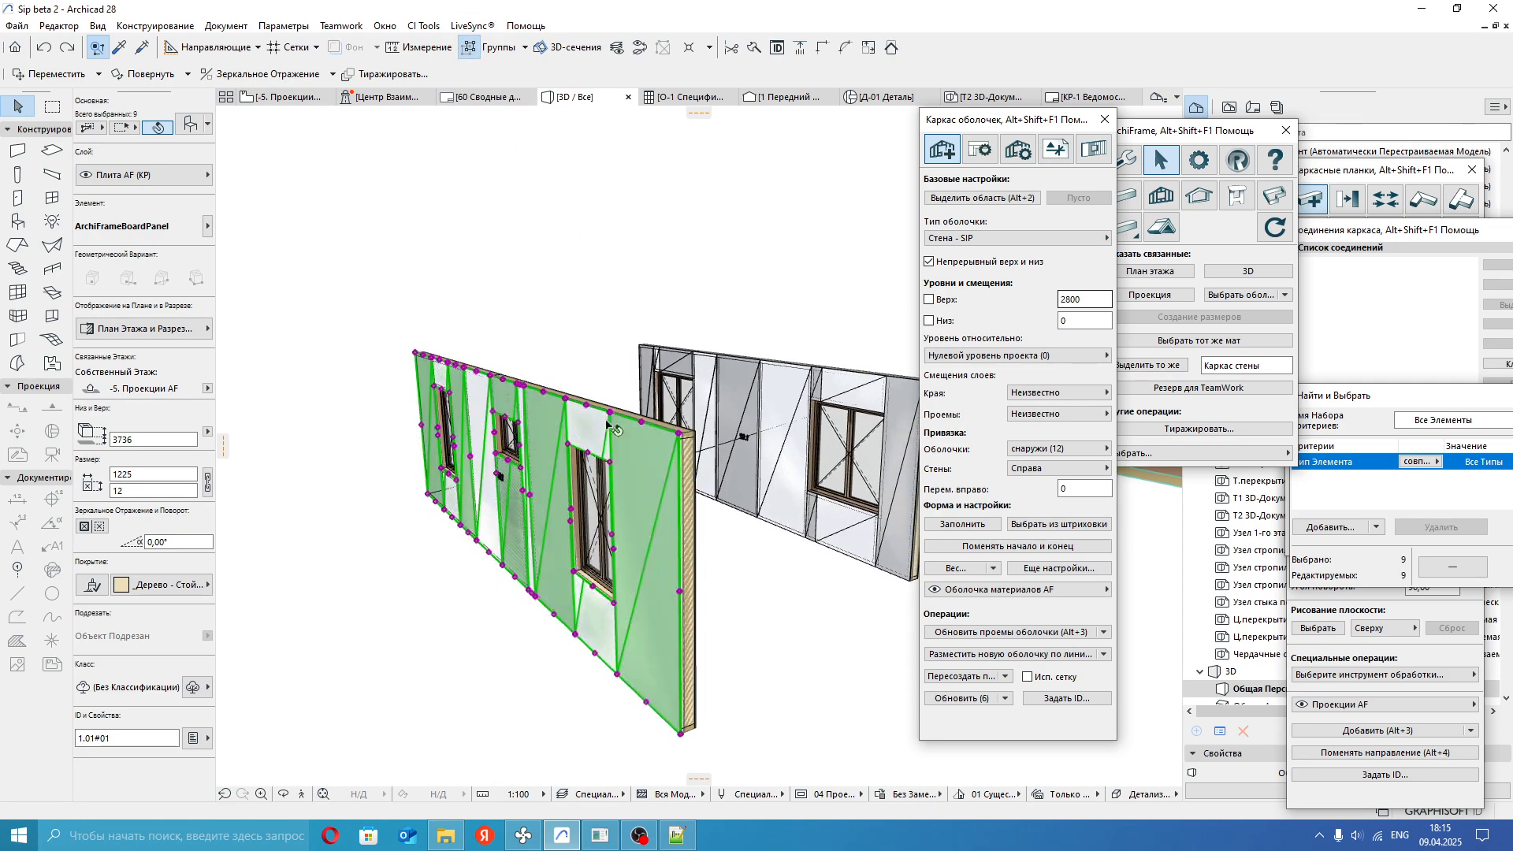
pyautogui.click(582, 298)
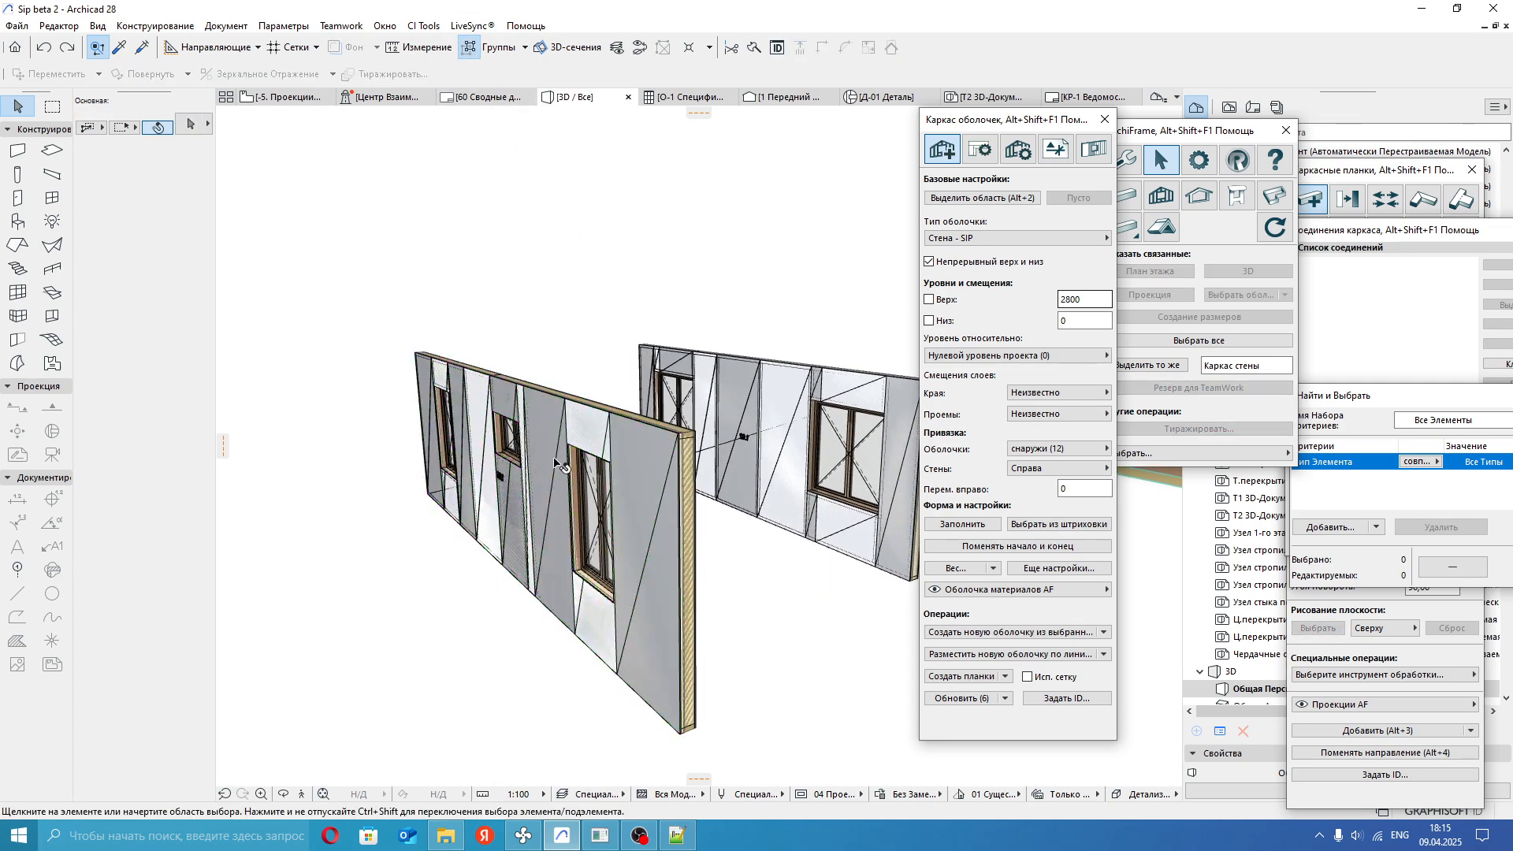
pyautogui.click(554, 459)
pyautogui.click(508, 401)
pyautogui.click(598, 321)
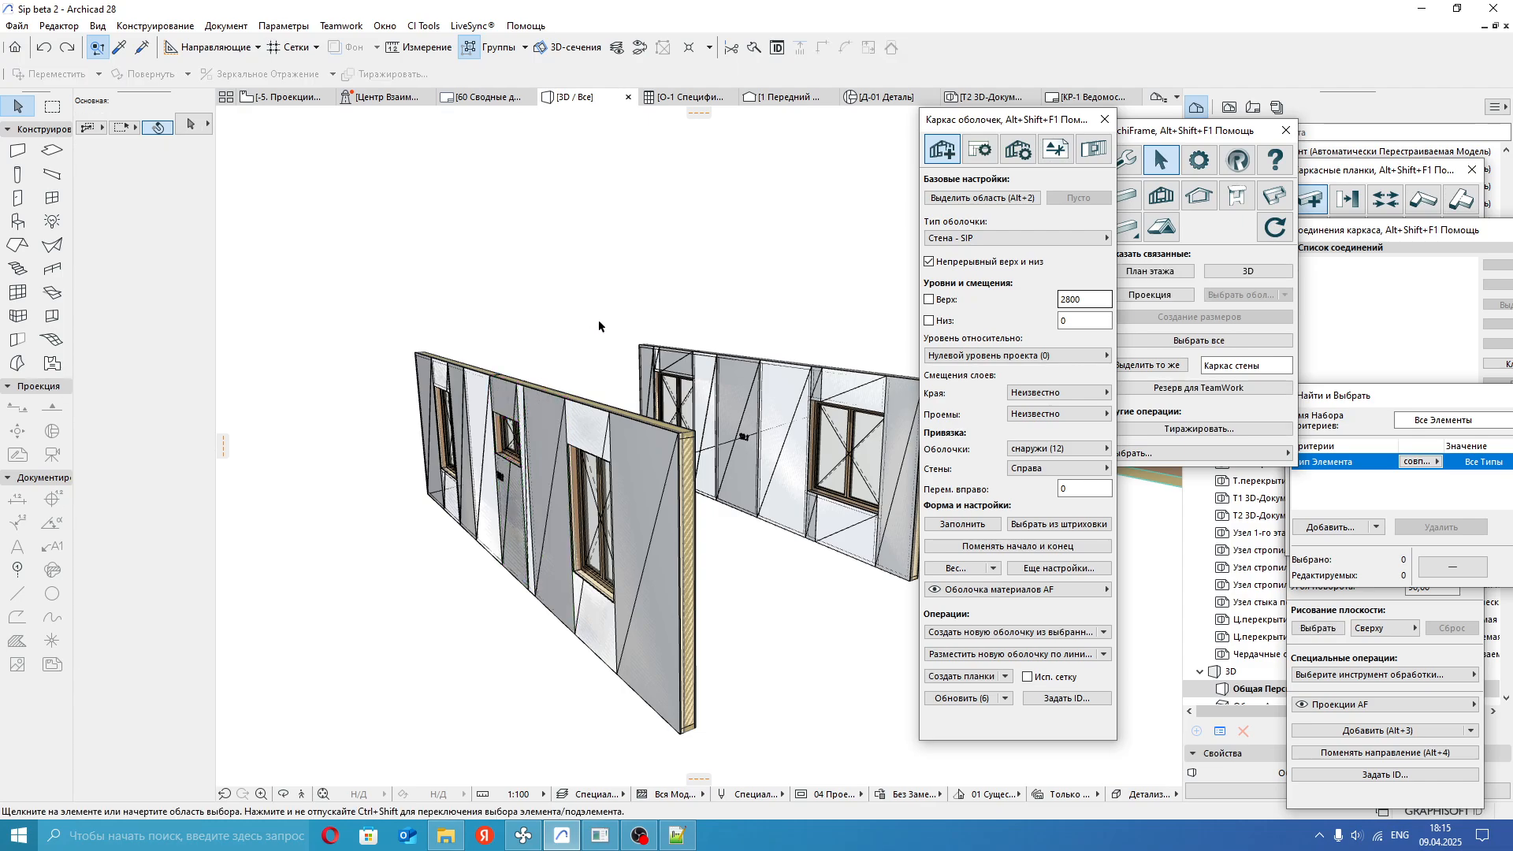
# Select the near wall's outer board group, check the gap settings for selected boards and close them without applying.
pyautogui.click(643, 494)
pyautogui.click(470, 48)
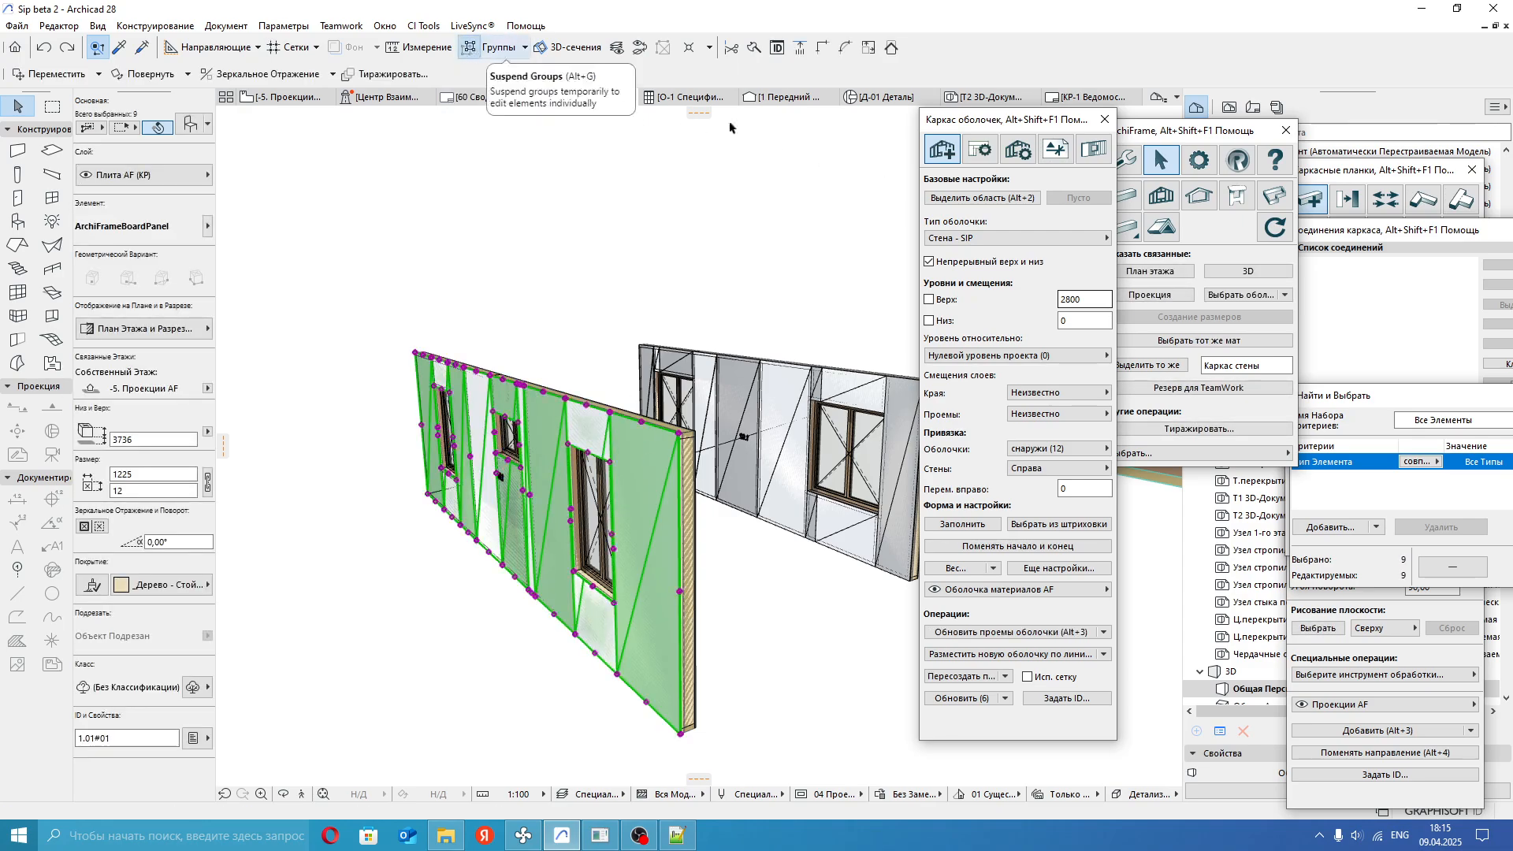
pyautogui.moveTo(1182, 130); pyautogui.dragTo(1118, 122)
pyautogui.click(1135, 445)
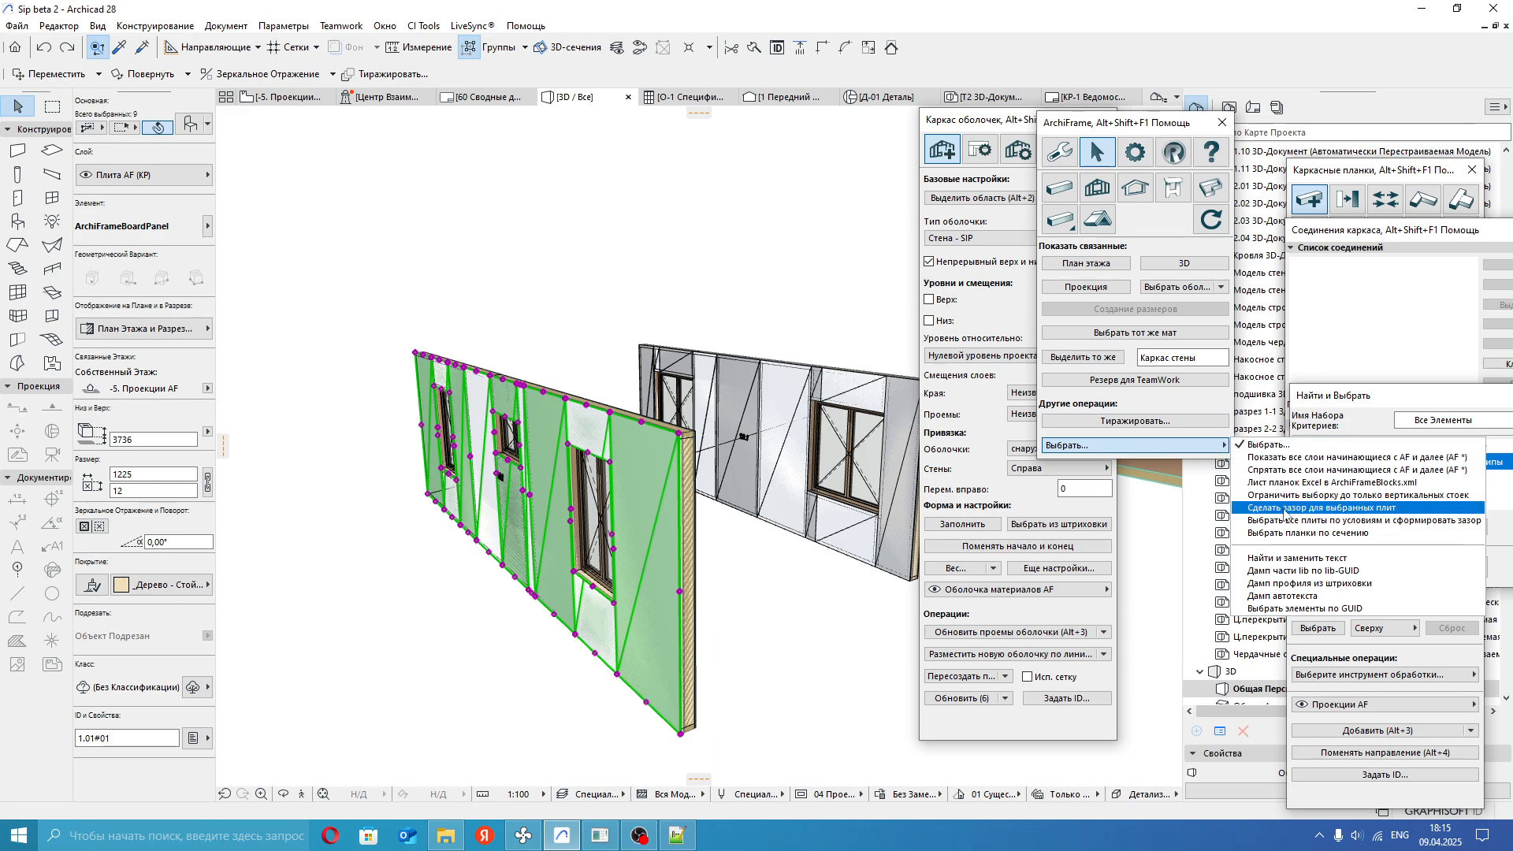
pyautogui.click(1346, 508)
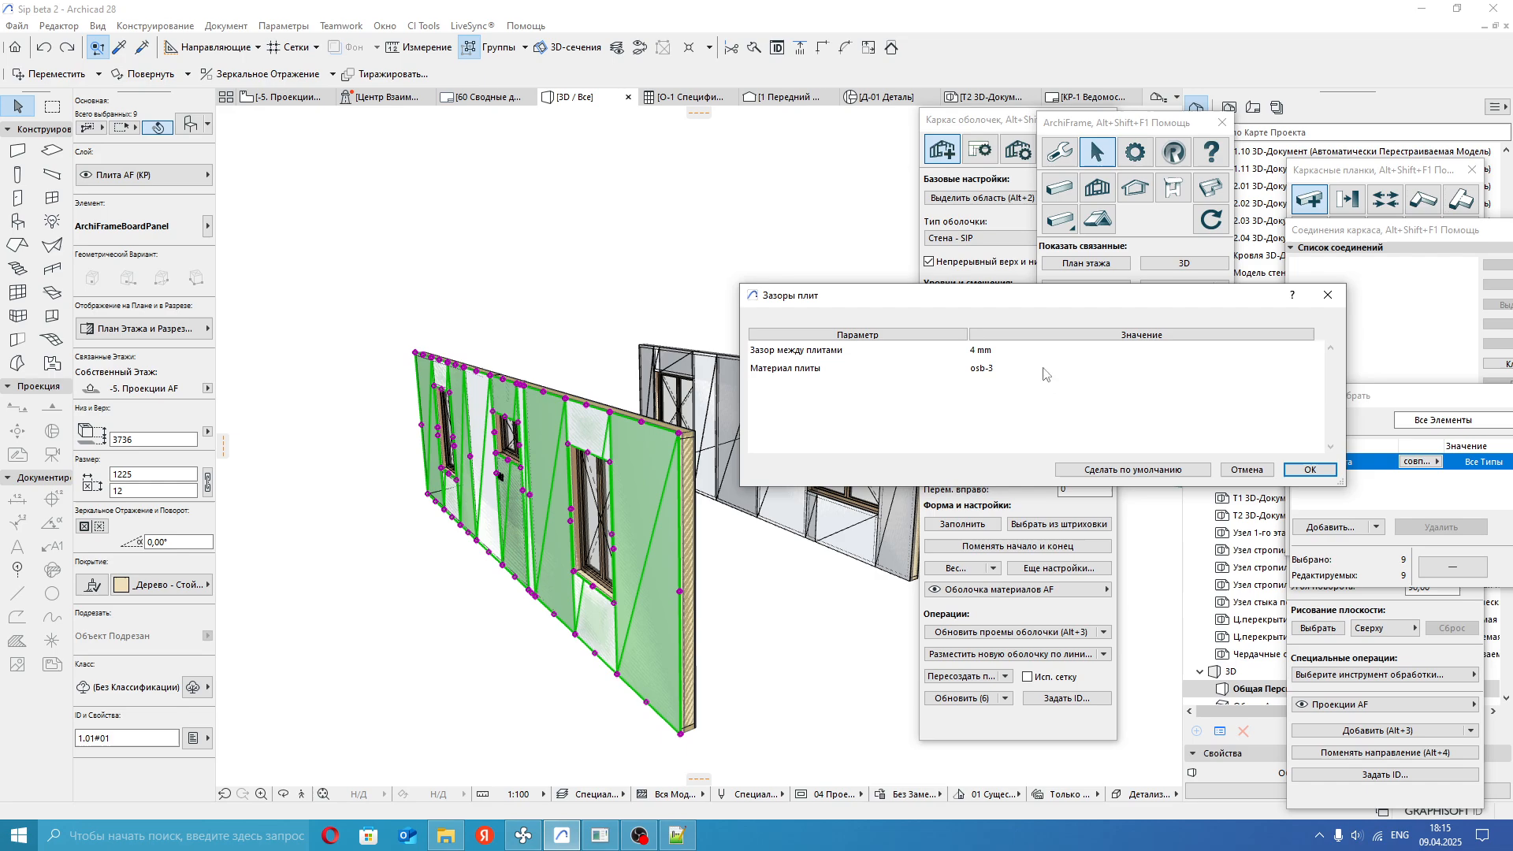
pyautogui.click(1327, 295)
# Select the whole near wall and apply a 4 mm gap between its osb-3 boards using Сделать зазор для выбранных плит.
pyautogui.click(883, 543)
pyautogui.keyDown('shift'); pyautogui.moveTo(882, 544); pyautogui.dragTo(709, 526, button='middle'); pyautogui.keyUp('shift')
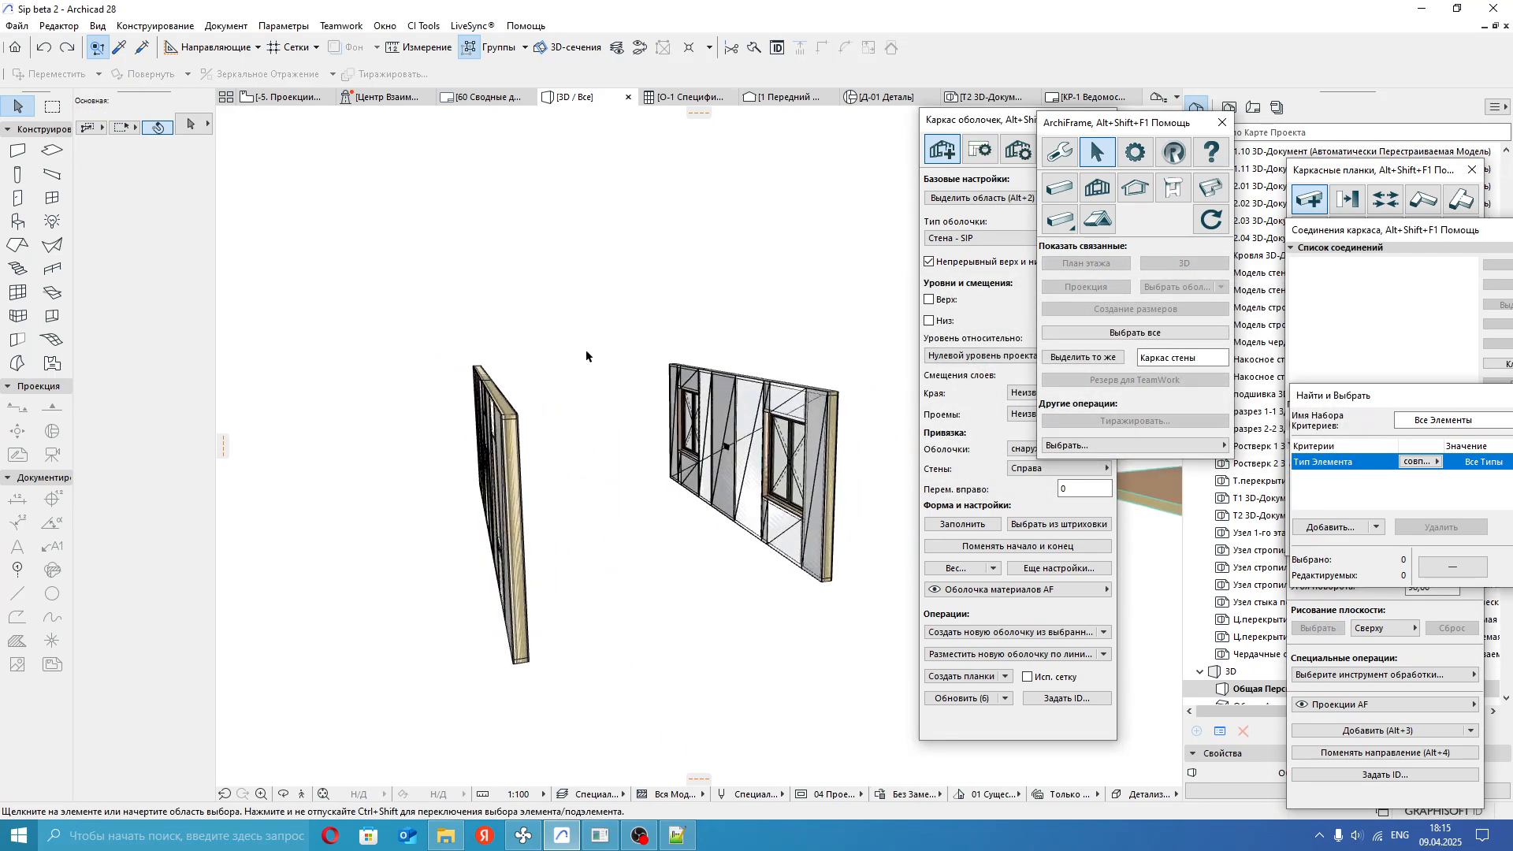
pyautogui.moveTo(596, 300); pyautogui.dragTo(396, 713)
pyautogui.click(470, 47)
pyautogui.moveTo(558, 403); pyautogui.dragTo(662, 364, button='middle')
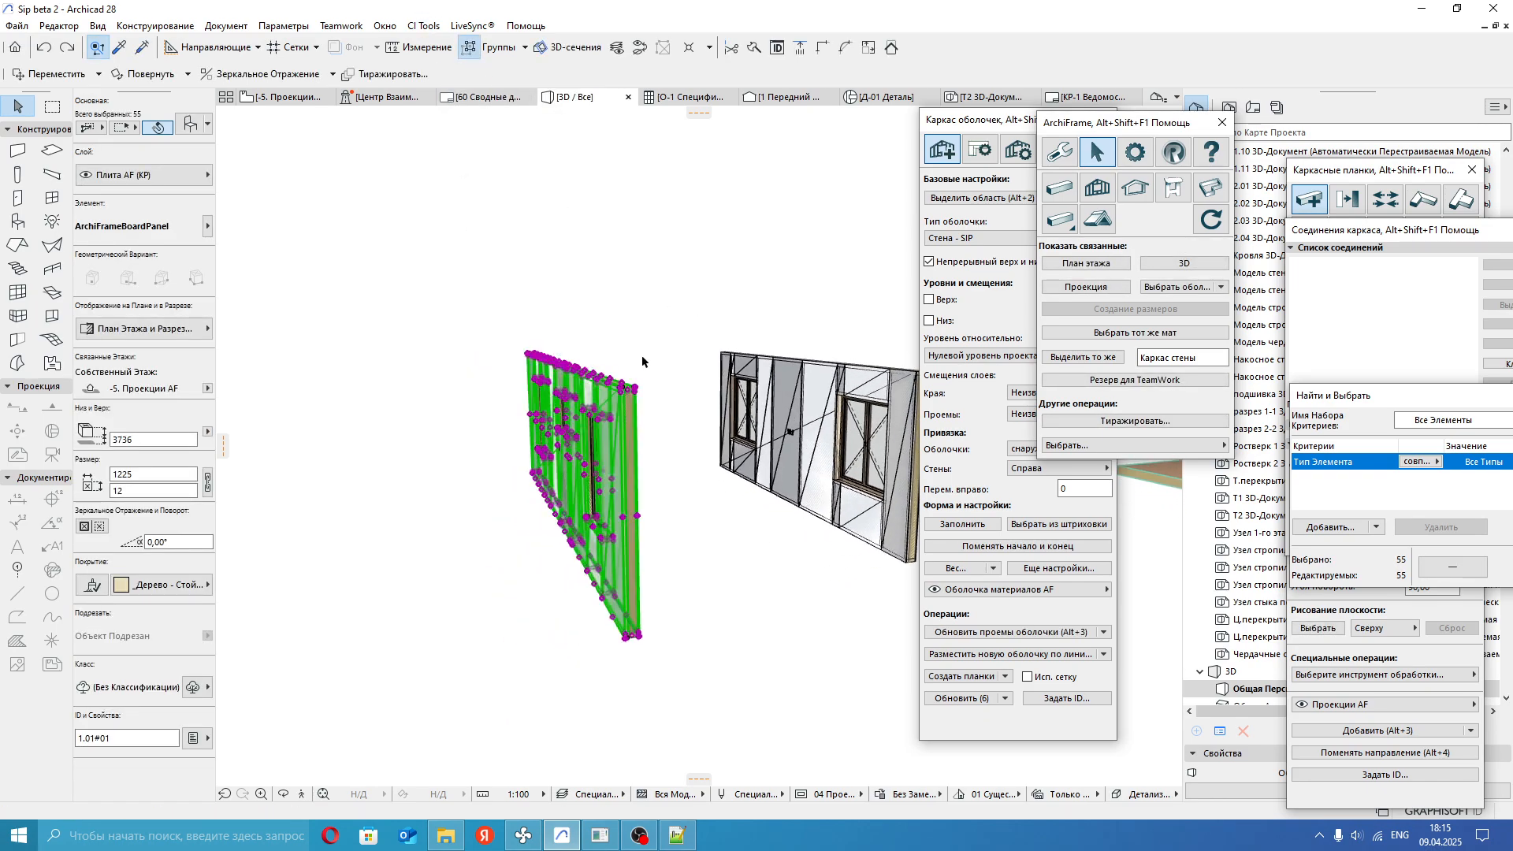
pyautogui.keyDown('shift'); pyautogui.moveTo(625, 413); pyautogui.dragTo(645, 419, button='middle'); pyautogui.keyUp('shift')
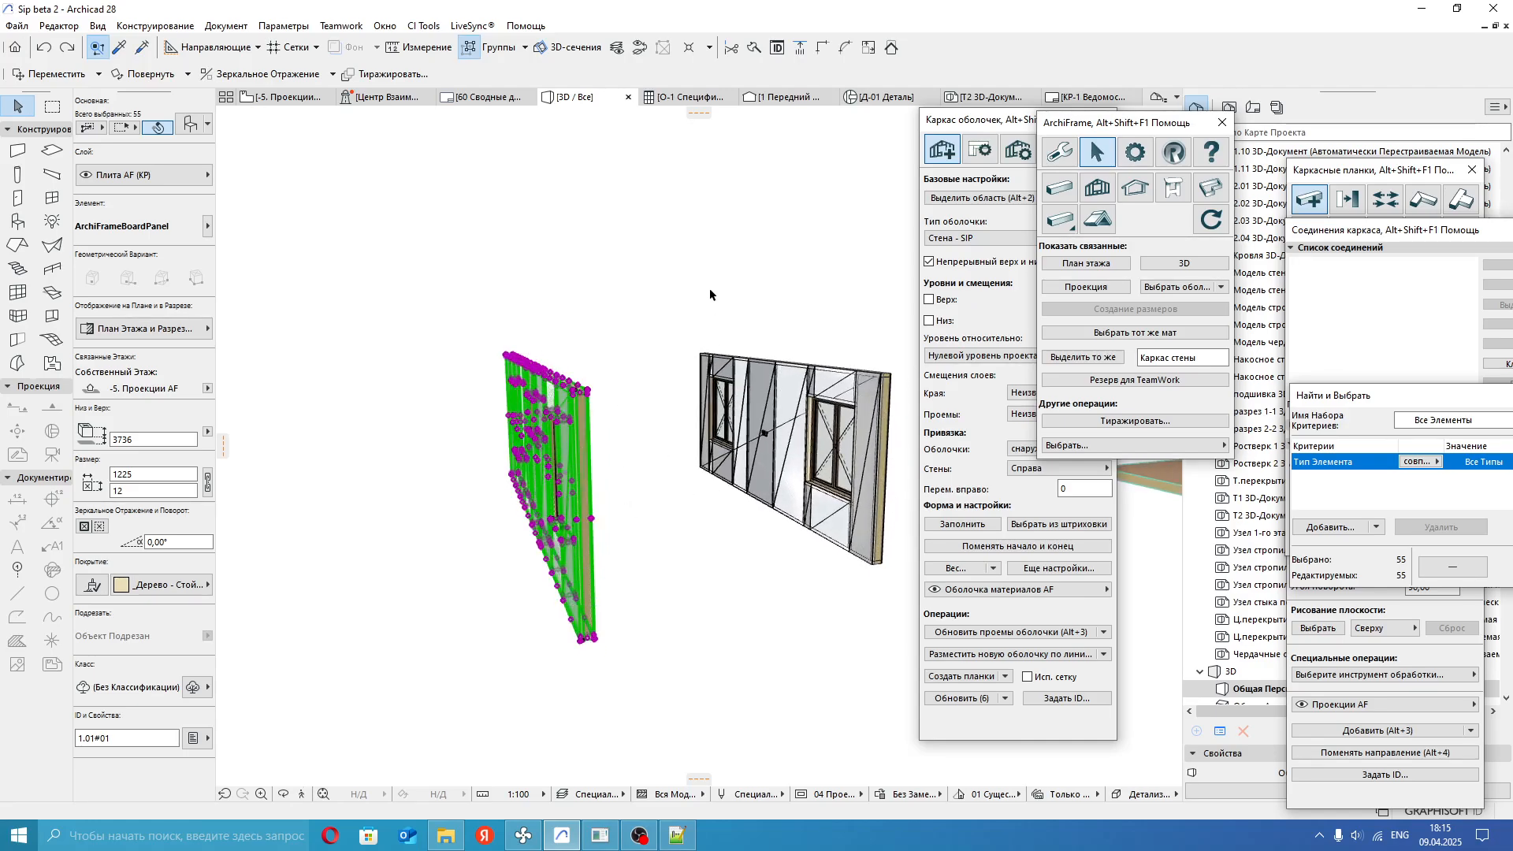
pyautogui.click(1152, 333)
pyautogui.click(1114, 451)
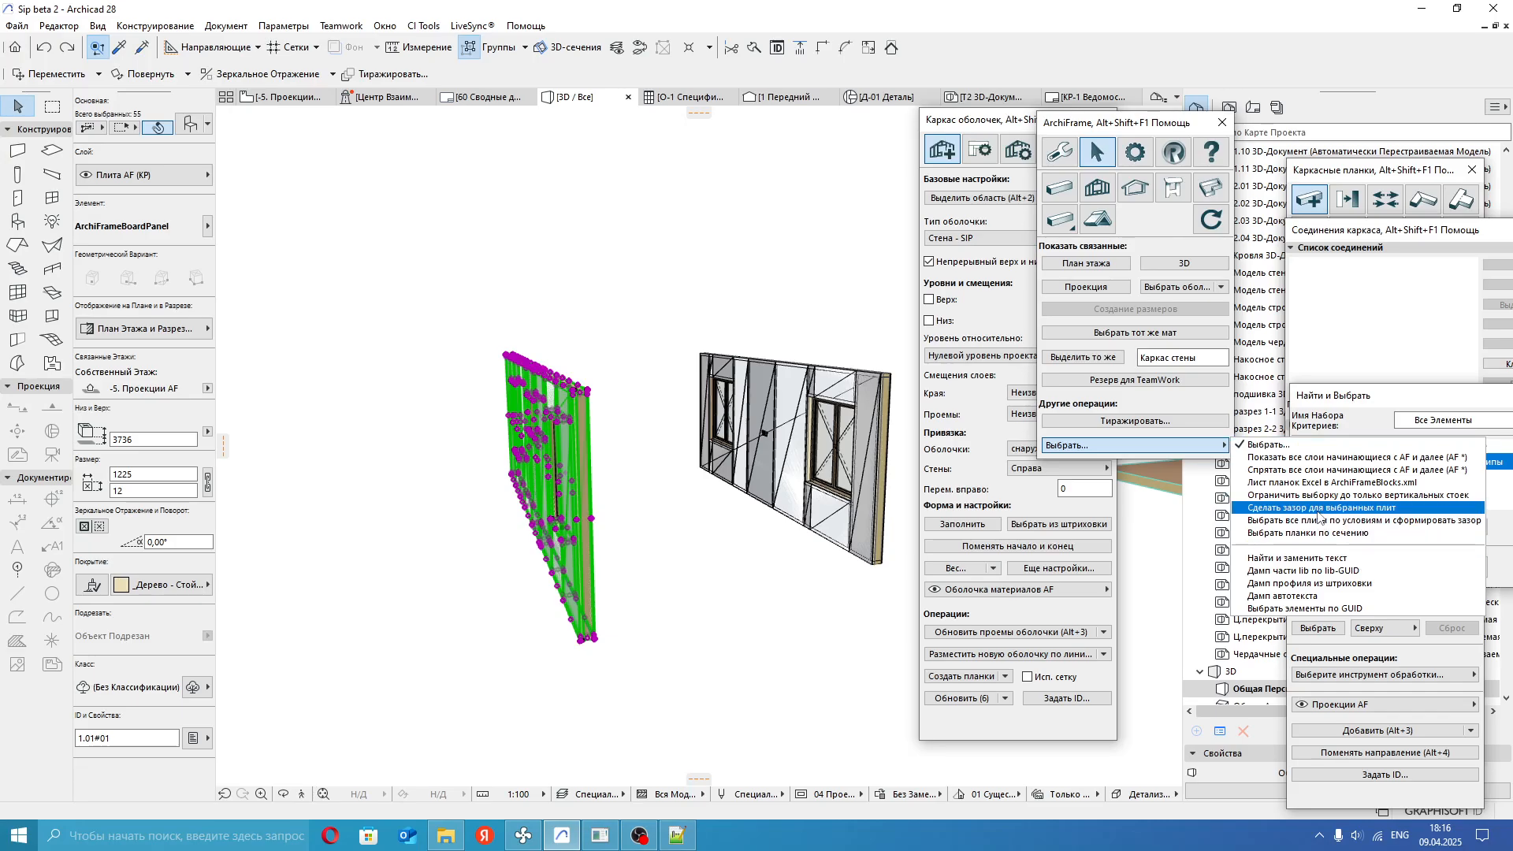
pyautogui.click(1319, 509)
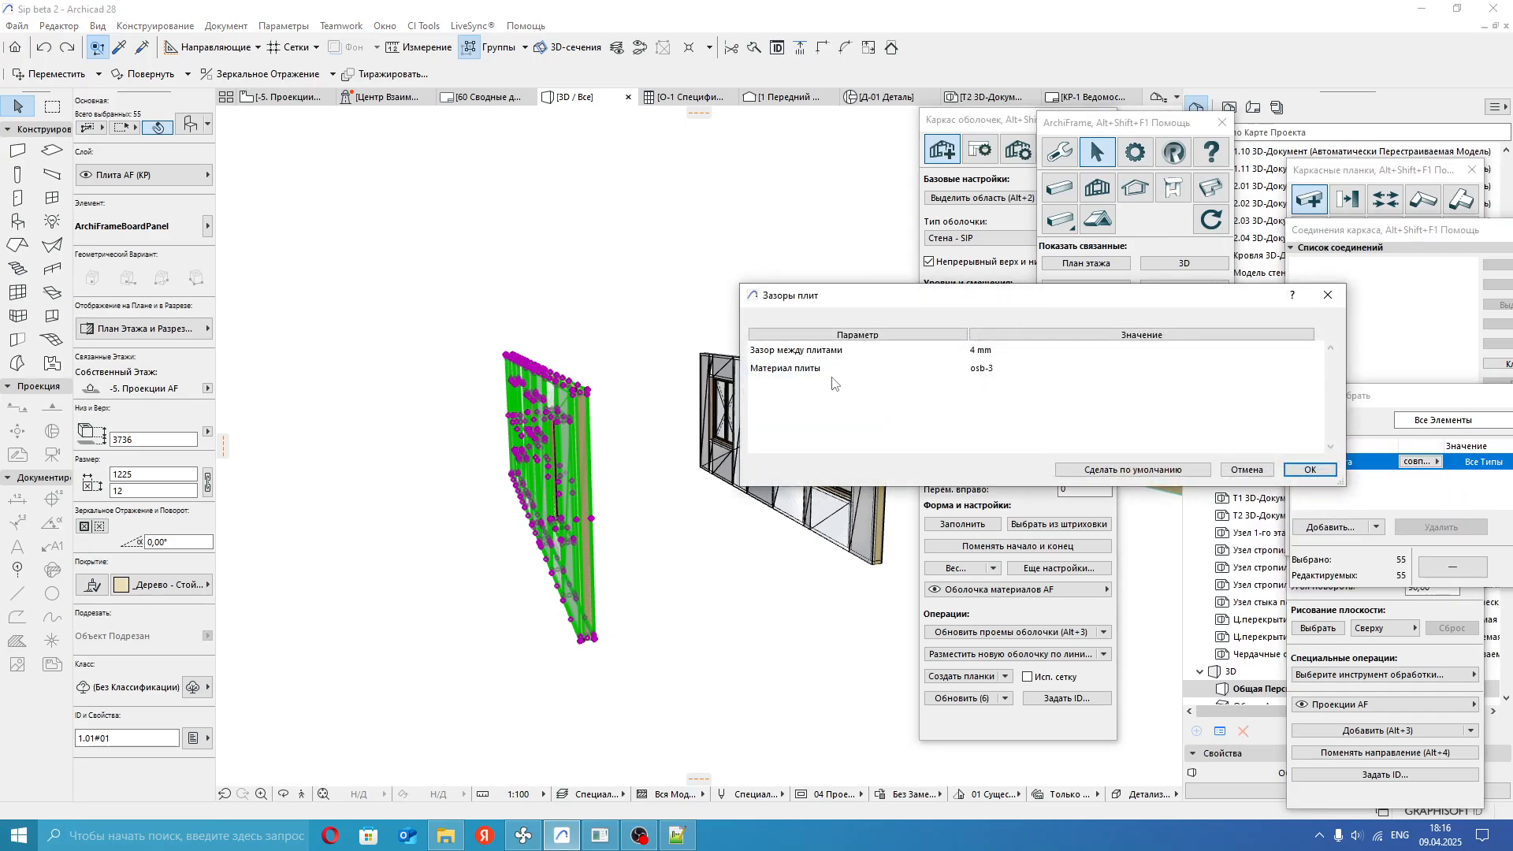
pyautogui.click(1311, 470)
# Inspect the near wall's board joints up close and undo the board gap operation.
pyautogui.scroll(8, 596, 389)
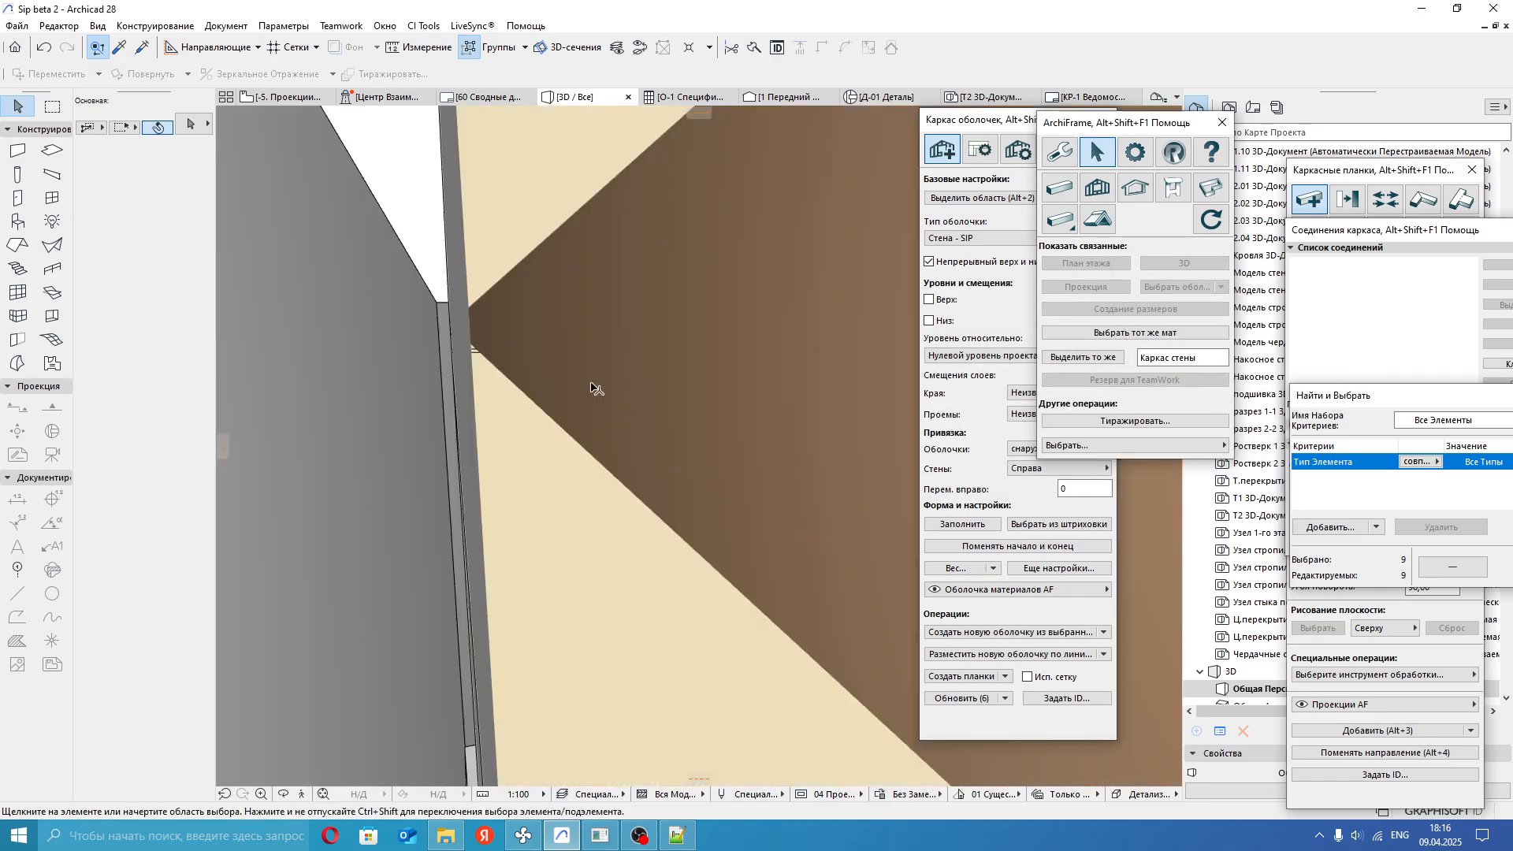
pyautogui.scroll(-5, 597, 388)
pyautogui.keyDown('shift'); pyautogui.moveTo(643, 398); pyautogui.dragTo(827, 446, button='middle'); pyautogui.keyUp('shift')
pyautogui.scroll(-4, 641, 388)
pyautogui.keyDown('shift'); pyautogui.moveTo(652, 398); pyautogui.dragTo(571, 402, button='middle'); pyautogui.keyUp('shift')
pyautogui.hotkey('ctrl', 'z')
pyautogui.press('Escape')
# Select the small-window board and its full-height neighbour on the near wall, clear the selection and view both walls.
pyautogui.click(569, 403)
pyautogui.keyDown('shift'); pyautogui.click(623, 411); pyautogui.keyUp('shift')
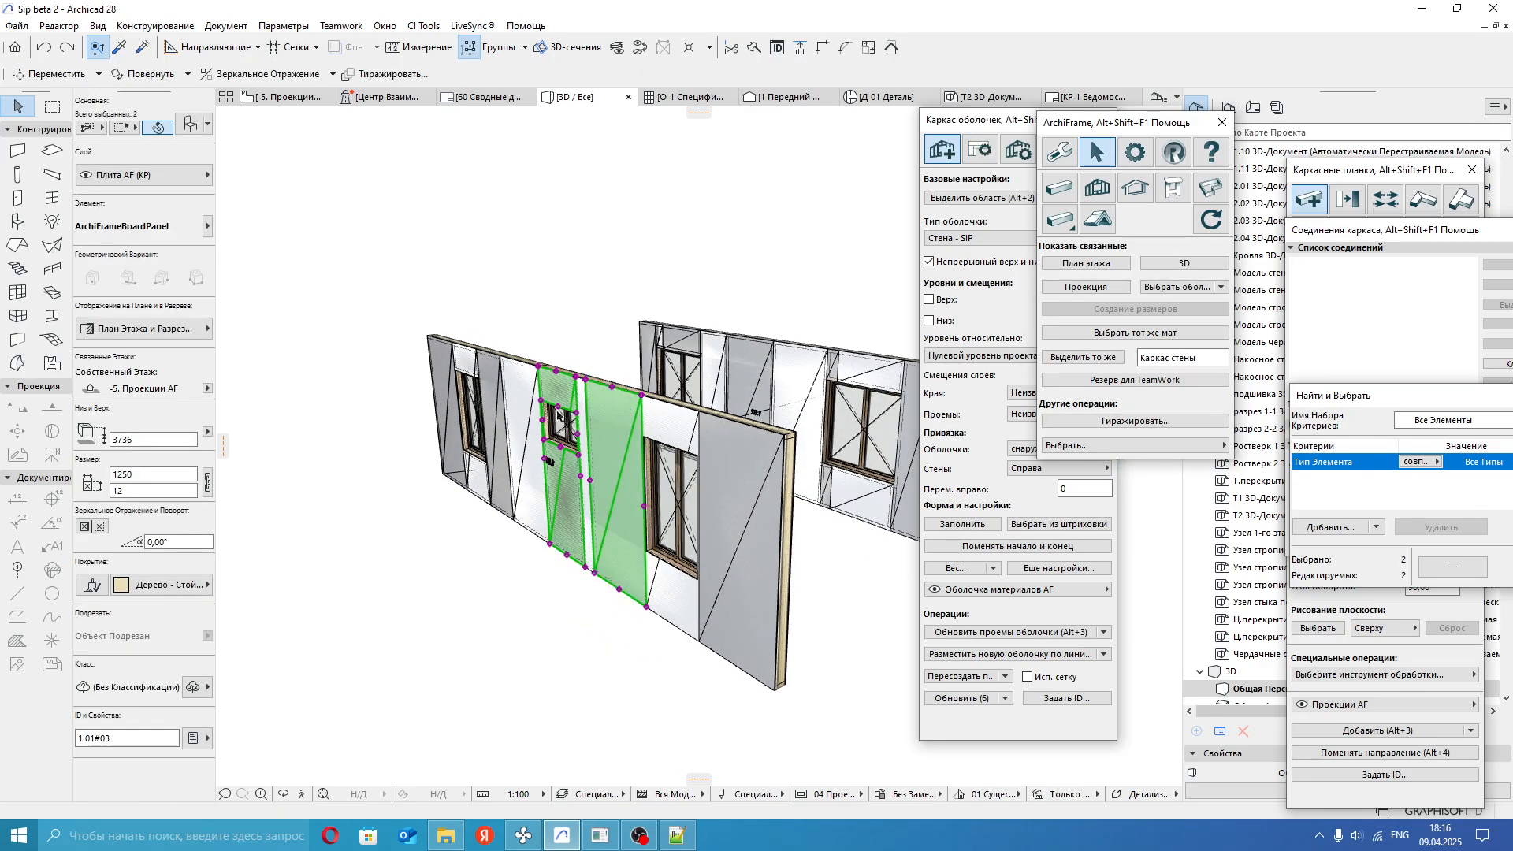
pyautogui.press('Escape')
pyautogui.keyDown('shift'); pyautogui.moveTo(569, 425); pyautogui.dragTo(605, 412, button='middle'); pyautogui.keyUp('shift')
pyautogui.keyDown('shift'); pyautogui.moveTo(680, 305); pyautogui.dragTo(669, 392, button='middle'); pyautogui.keyUp('shift')
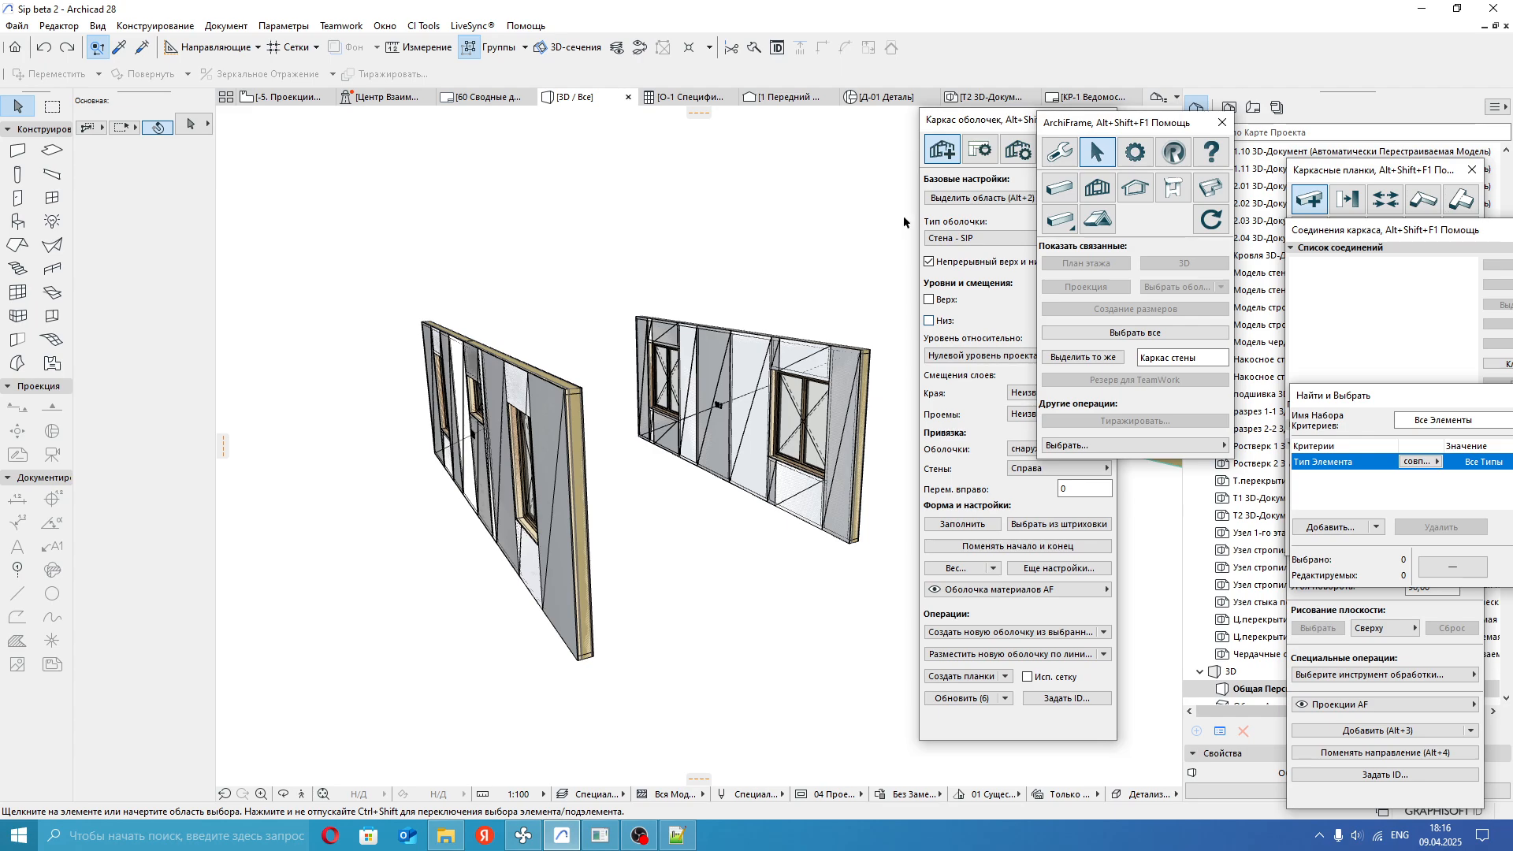
# Select all boards by condition and form gaps, using a 4 mm gap, osb-3 material and the board function Стена.
pyautogui.moveTo(1093, 128); pyautogui.dragTo(1115, 131)
pyautogui.click(1086, 456)
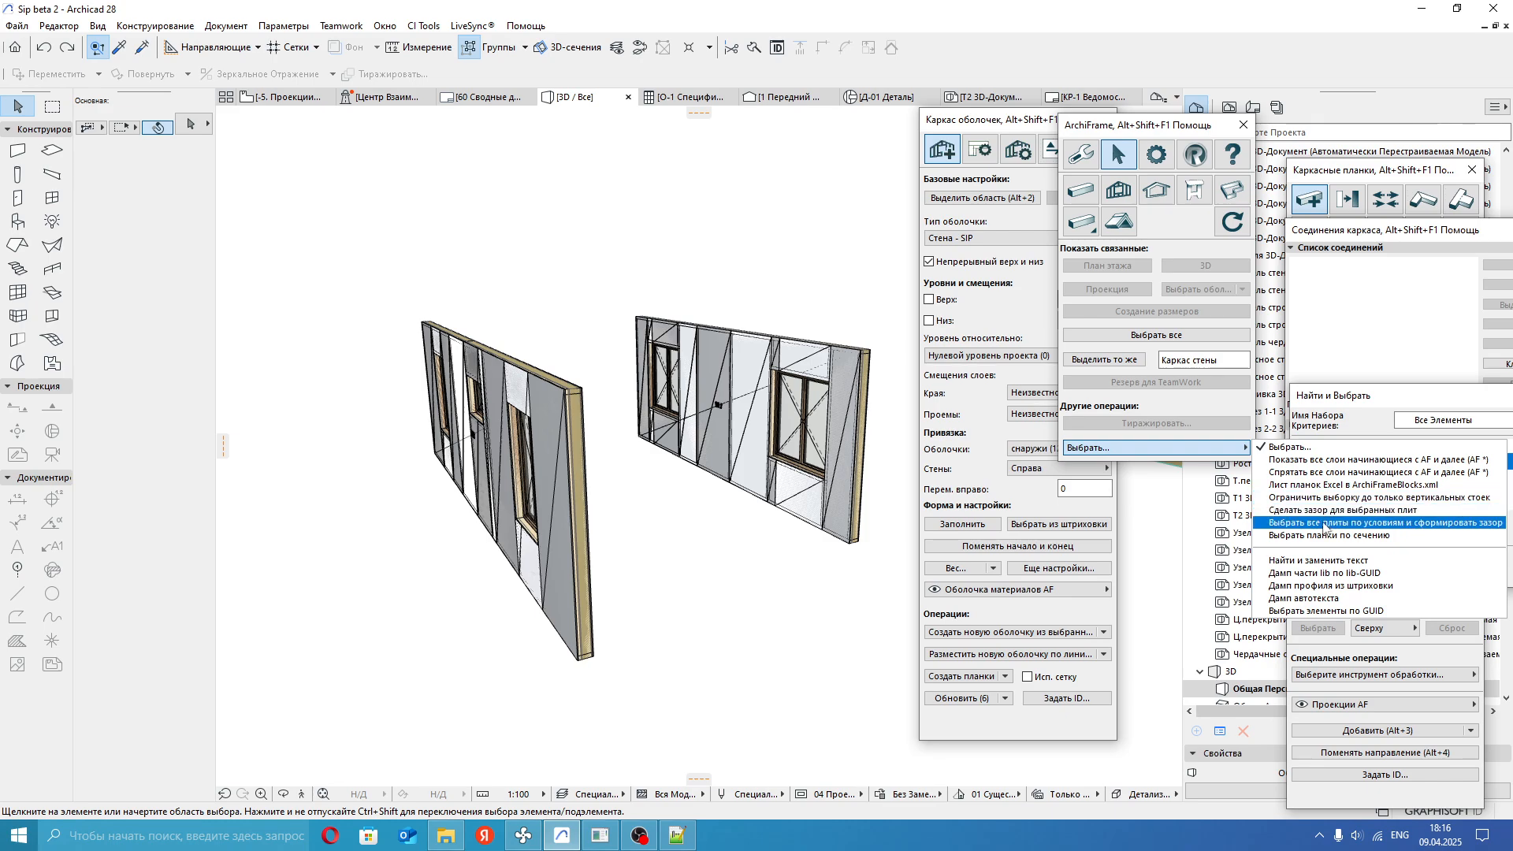
pyautogui.click(727, 558)
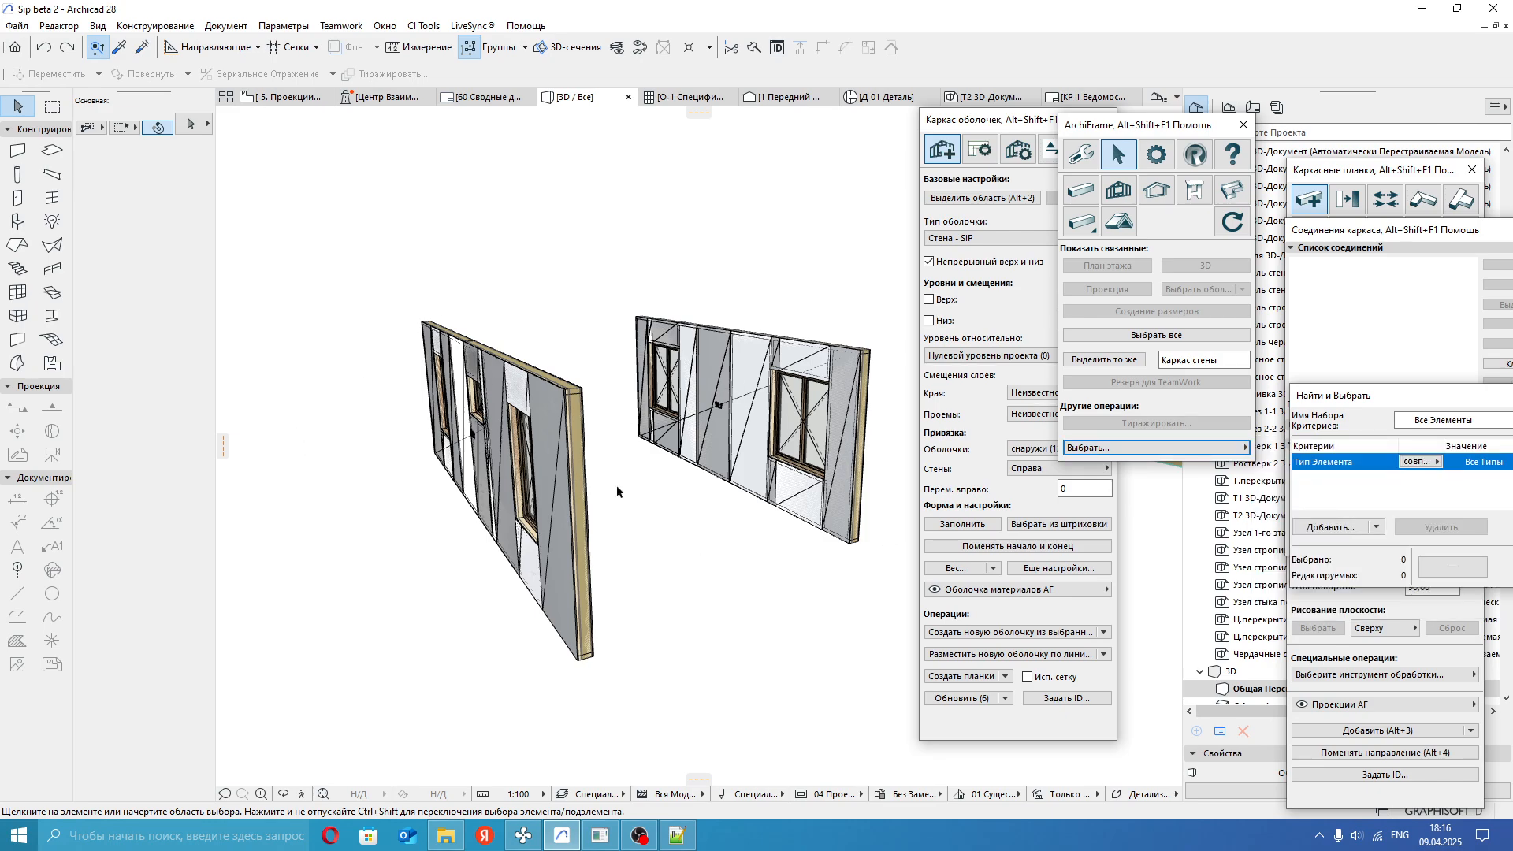
pyautogui.click(1158, 448)
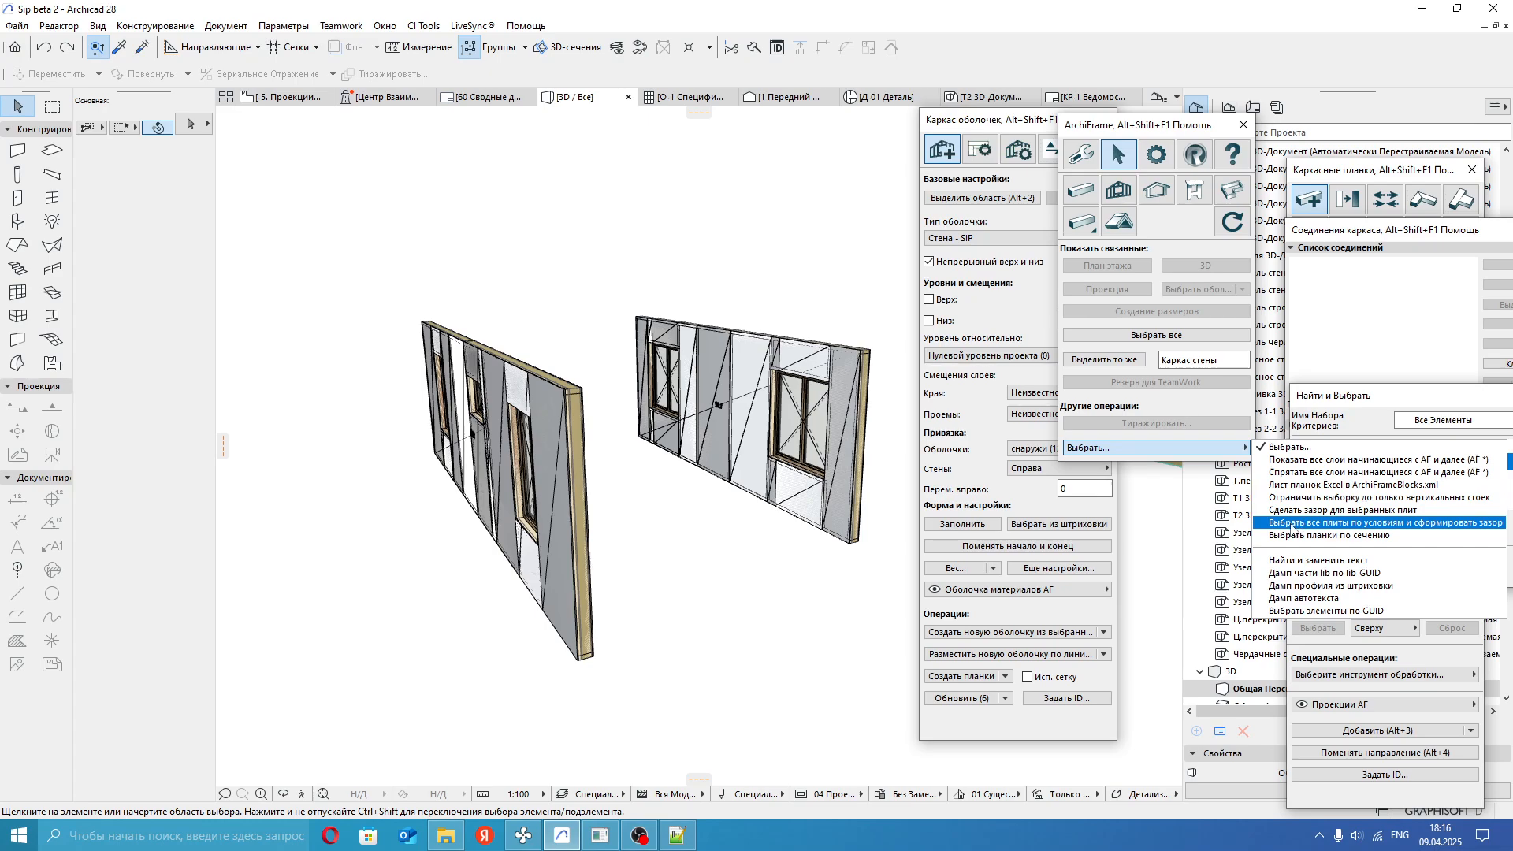
pyautogui.click(1292, 525)
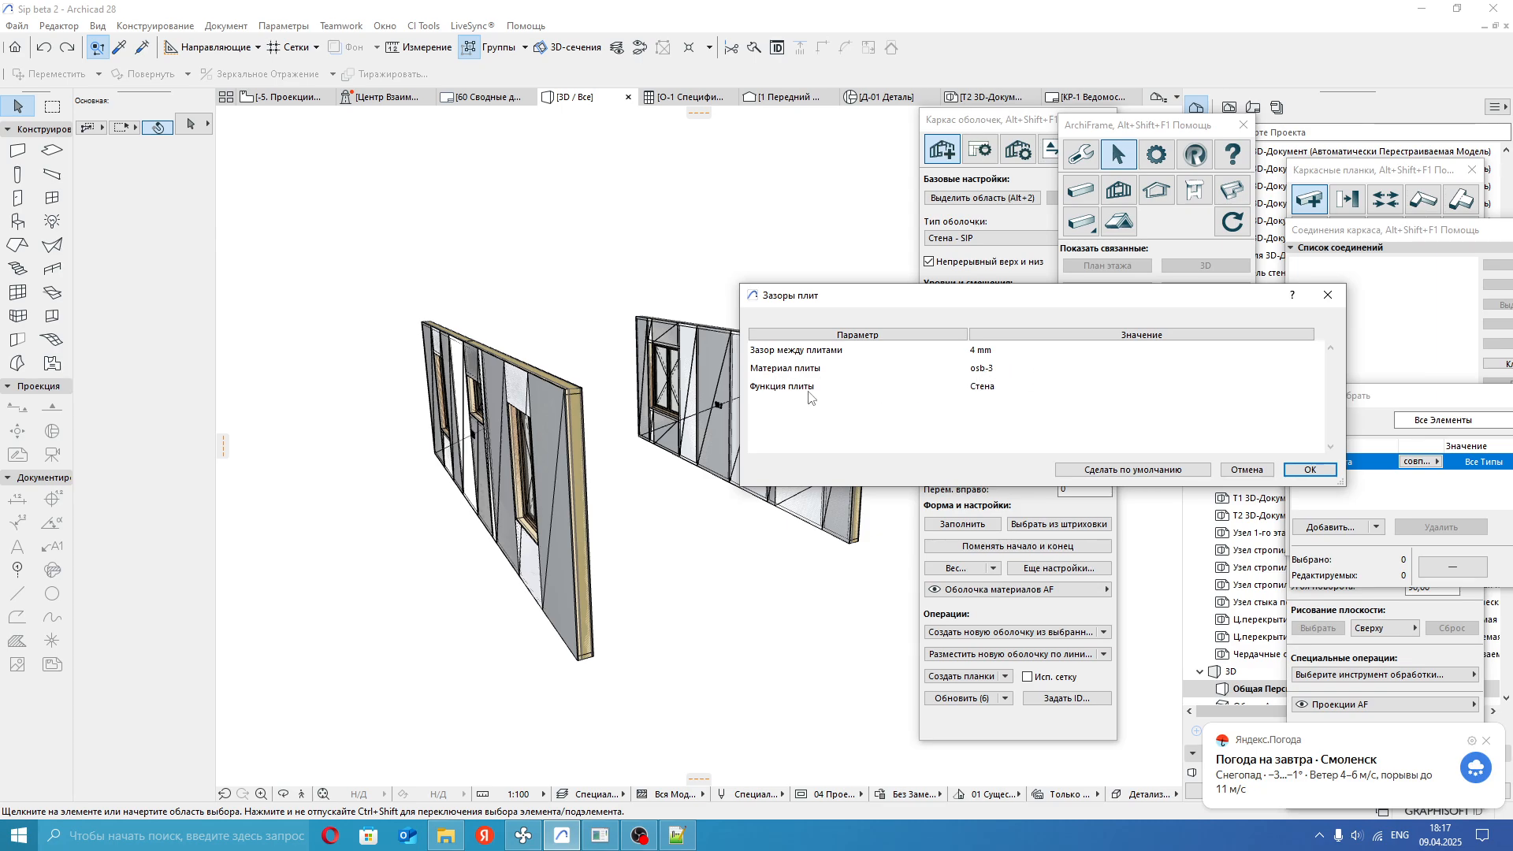
pyautogui.click(1488, 743)
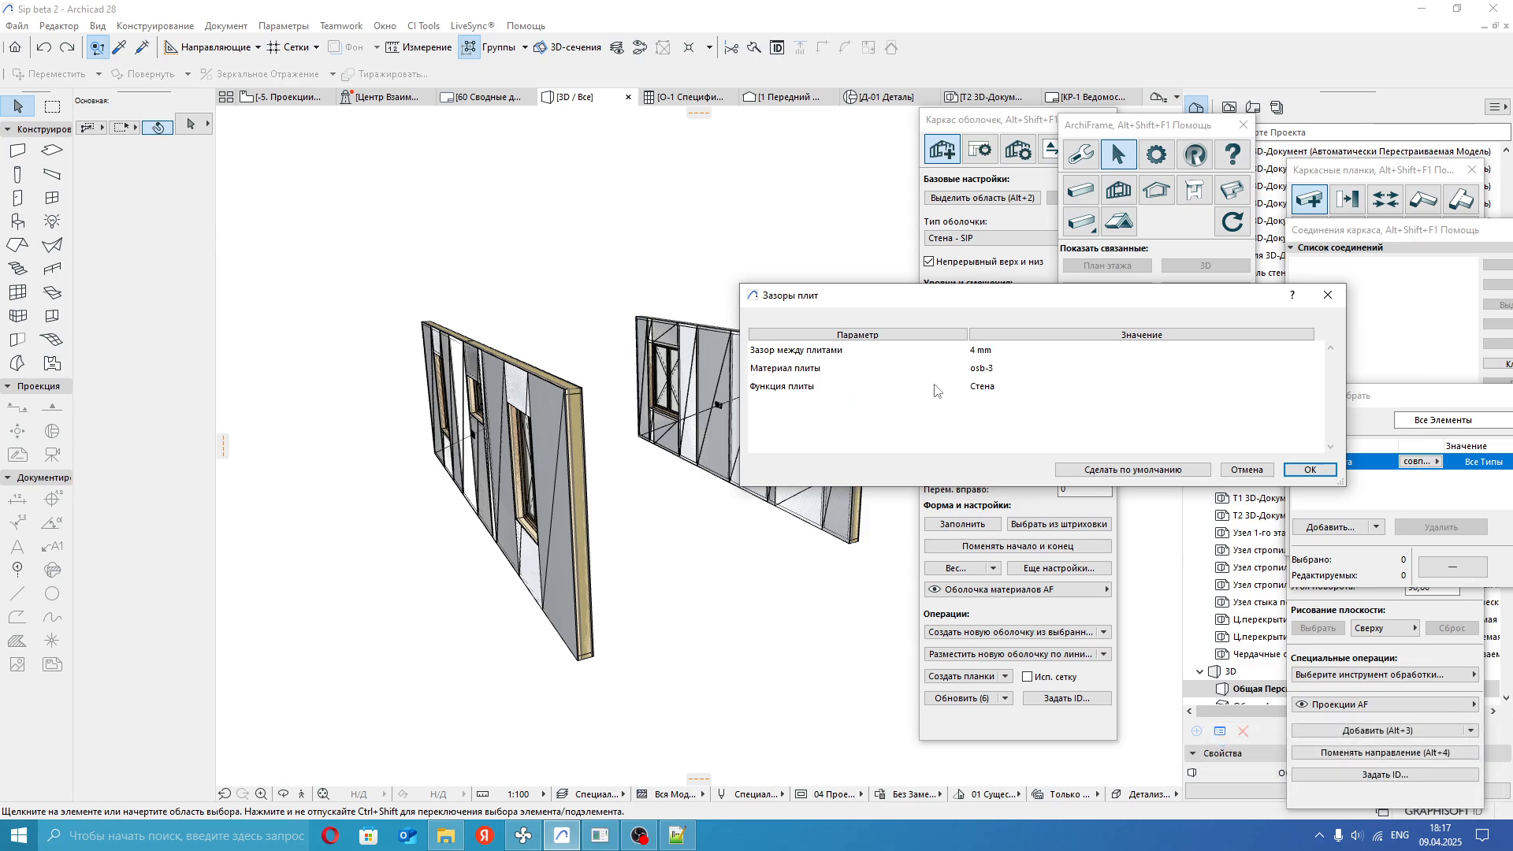
pyautogui.click(814, 392)
pyautogui.click(1014, 394)
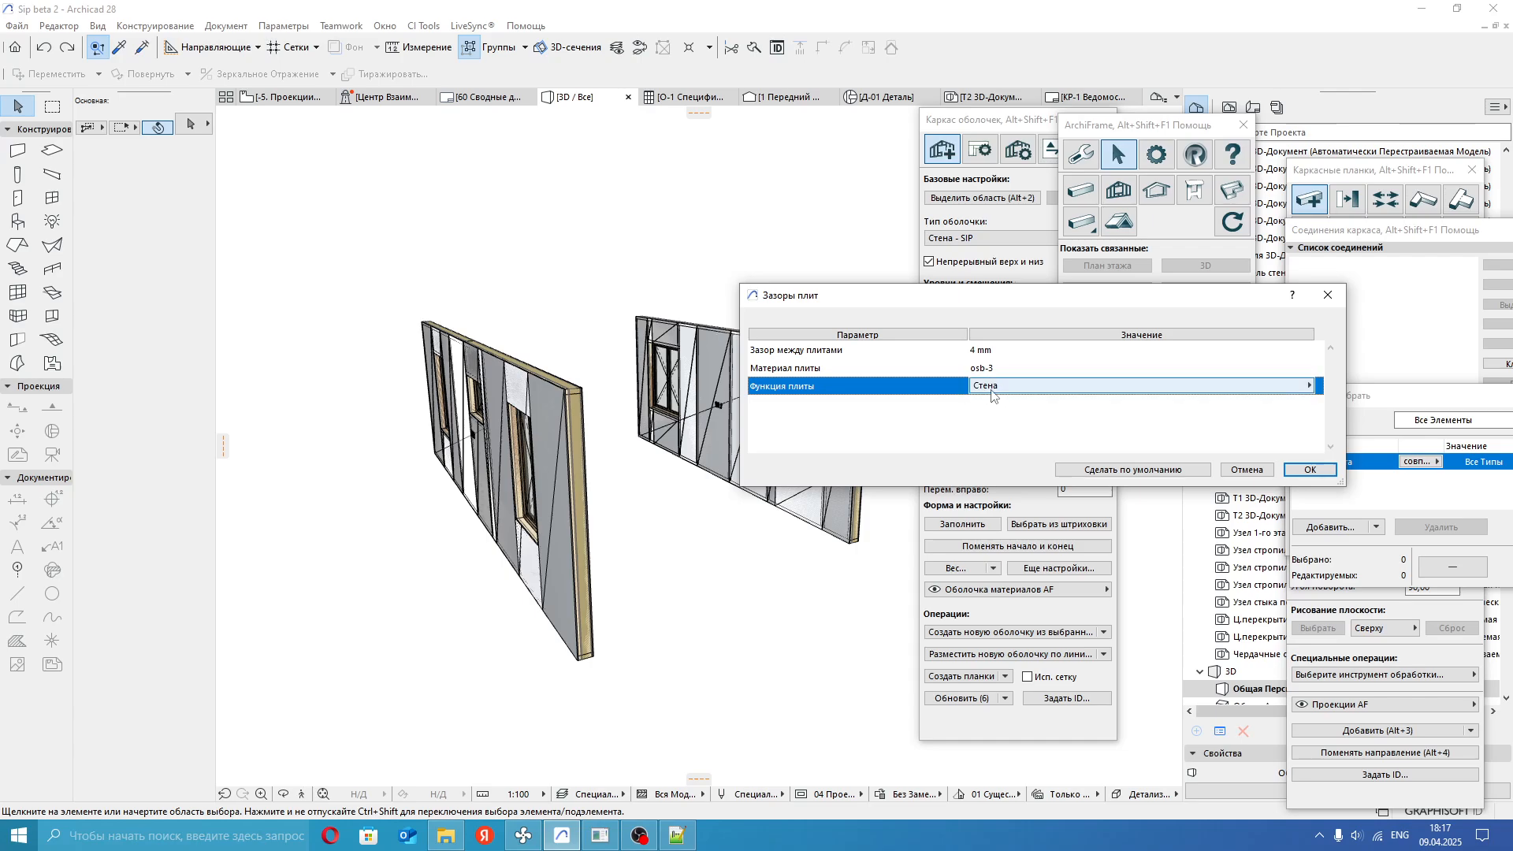
pyautogui.click(1309, 470)
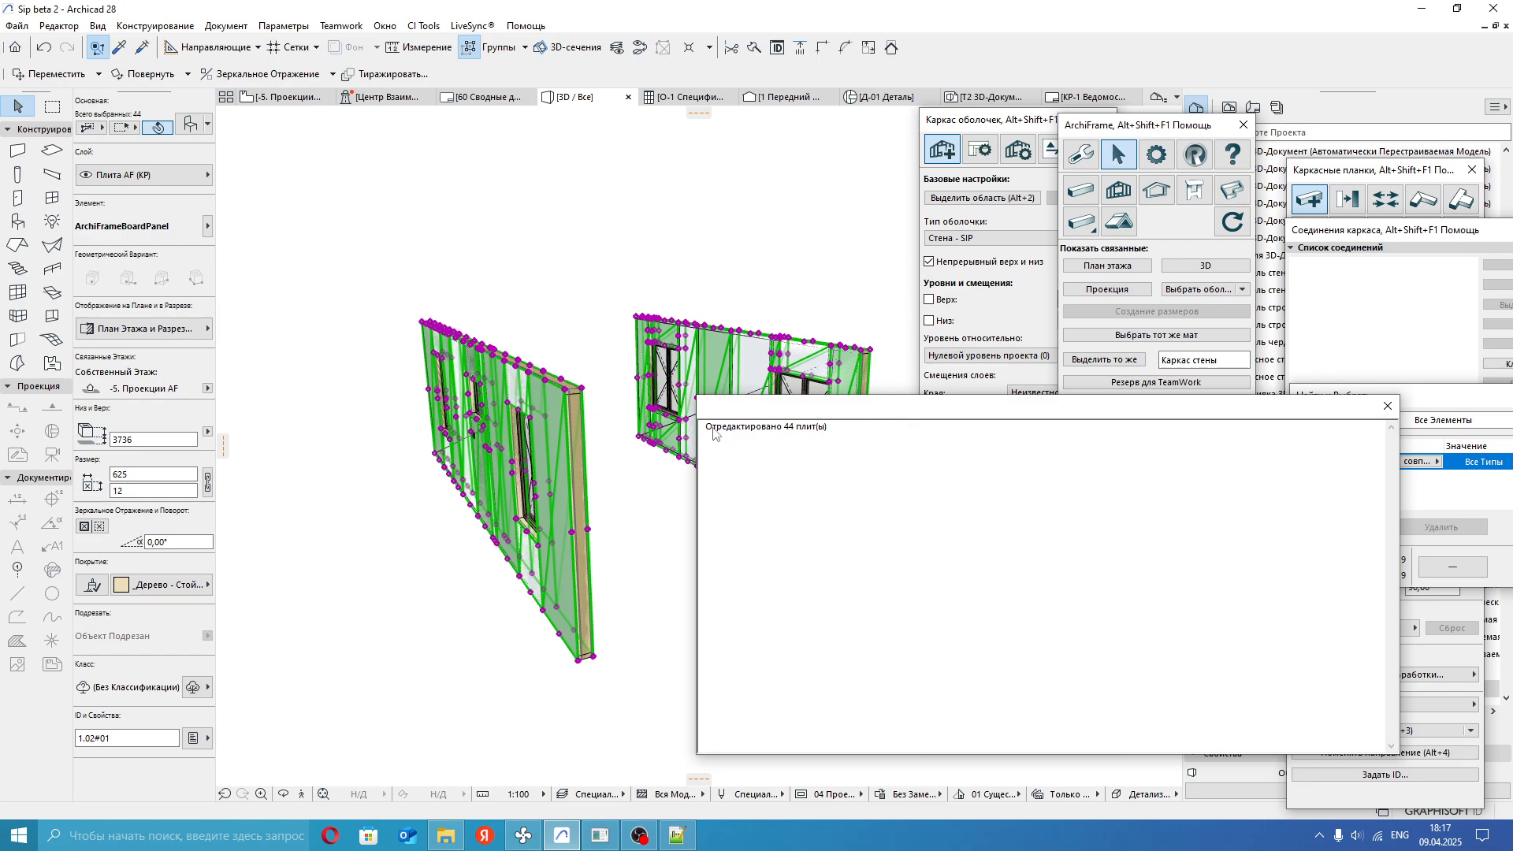
# Dismiss the board edit report, inspect the near wall's top board joints up close and clear the selection.
pyautogui.click(1388, 406)
pyautogui.scroll(6, 558, 392)
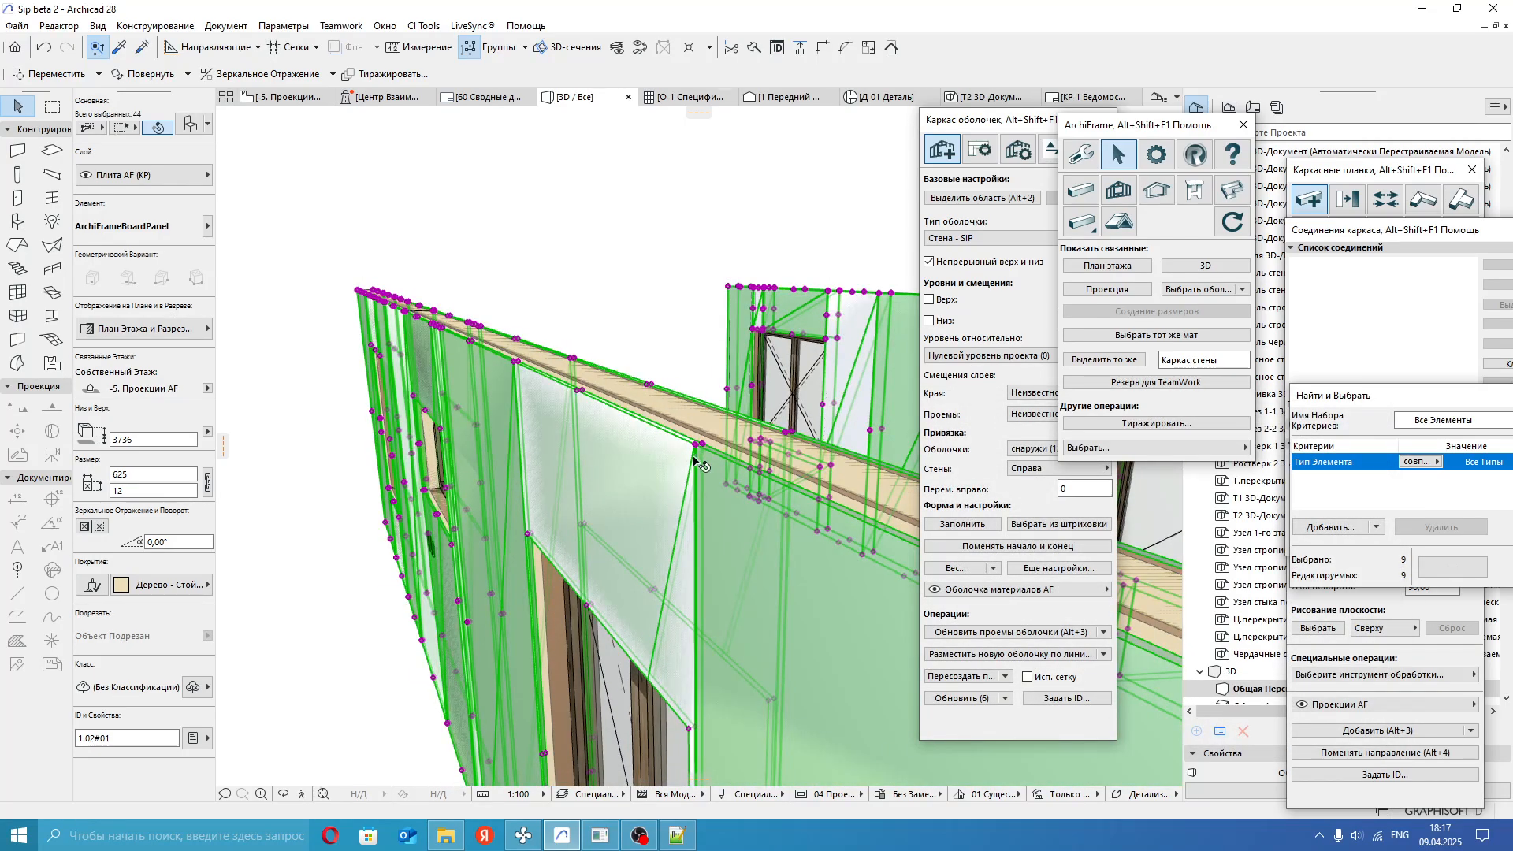
pyautogui.scroll(-8, 694, 457)
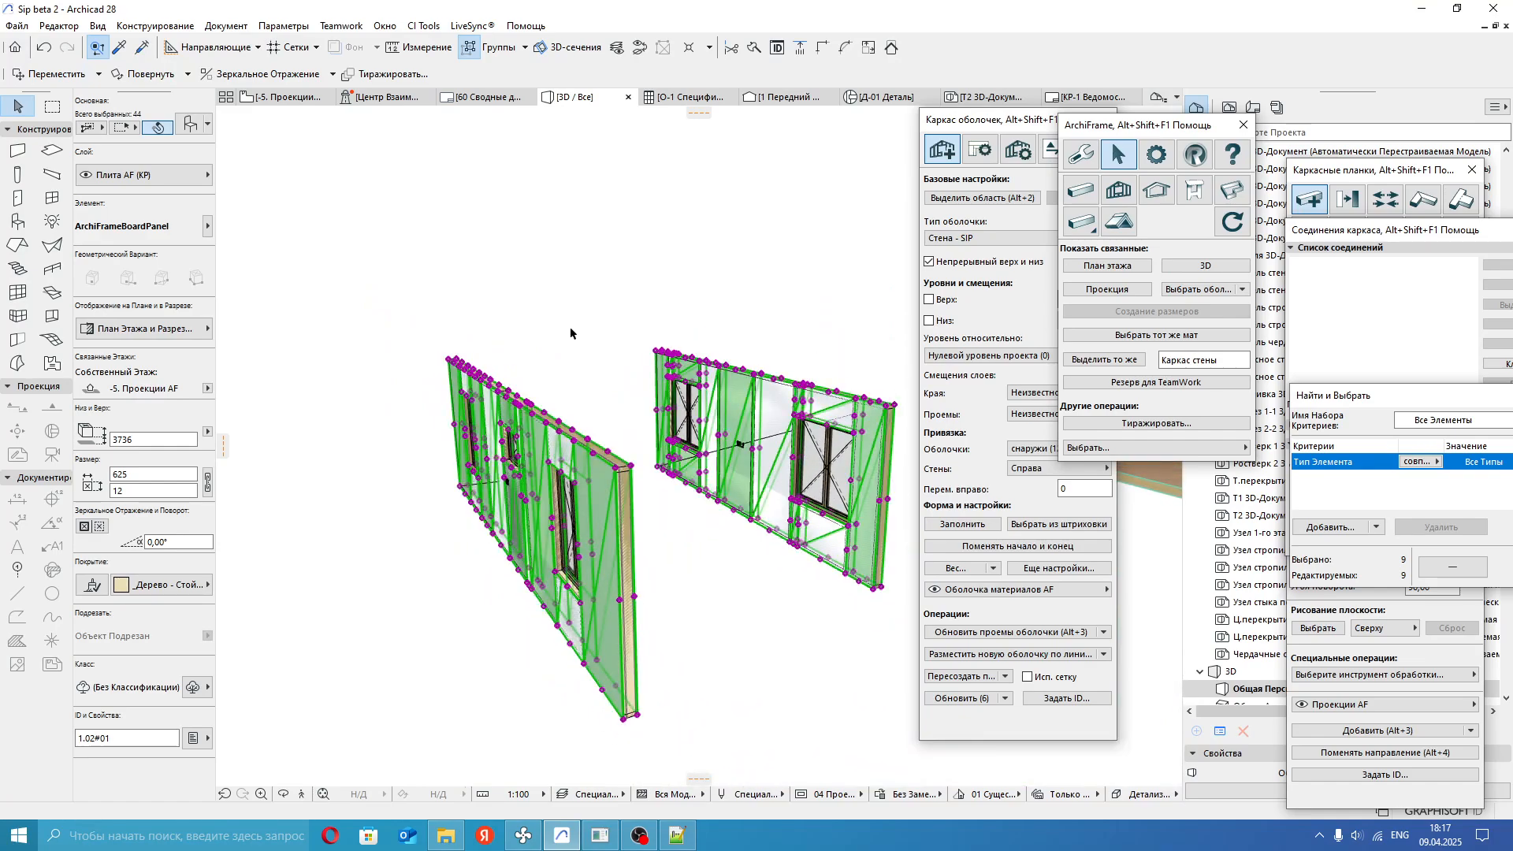
pyautogui.press('Escape')
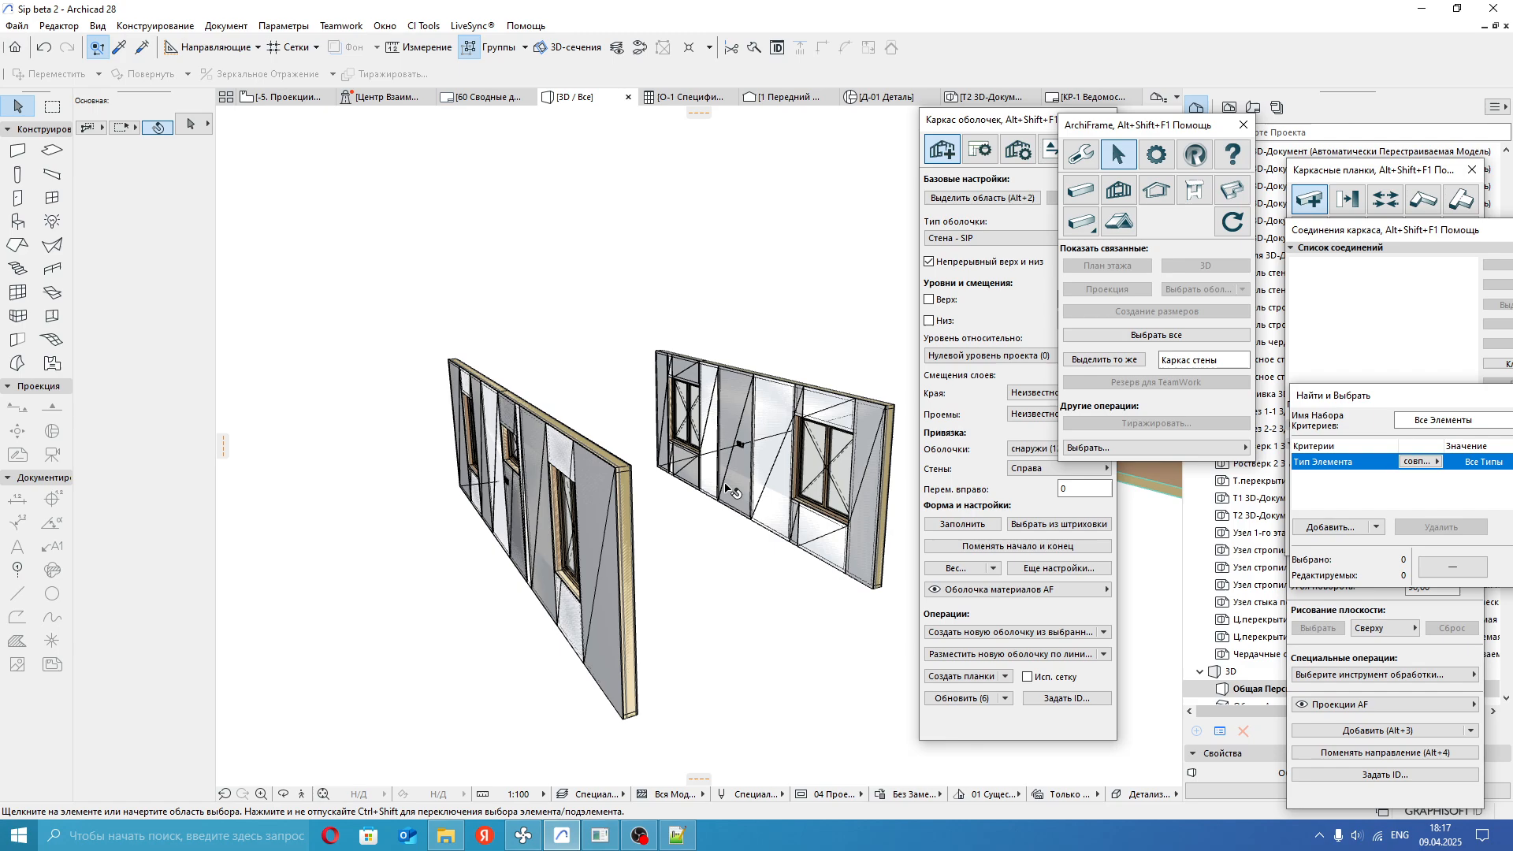
# Undo the board gap operation on both walls, redo it and clear the selection.
pyautogui.hotkey('ctrl', 'z')
pyautogui.click(586, 450)
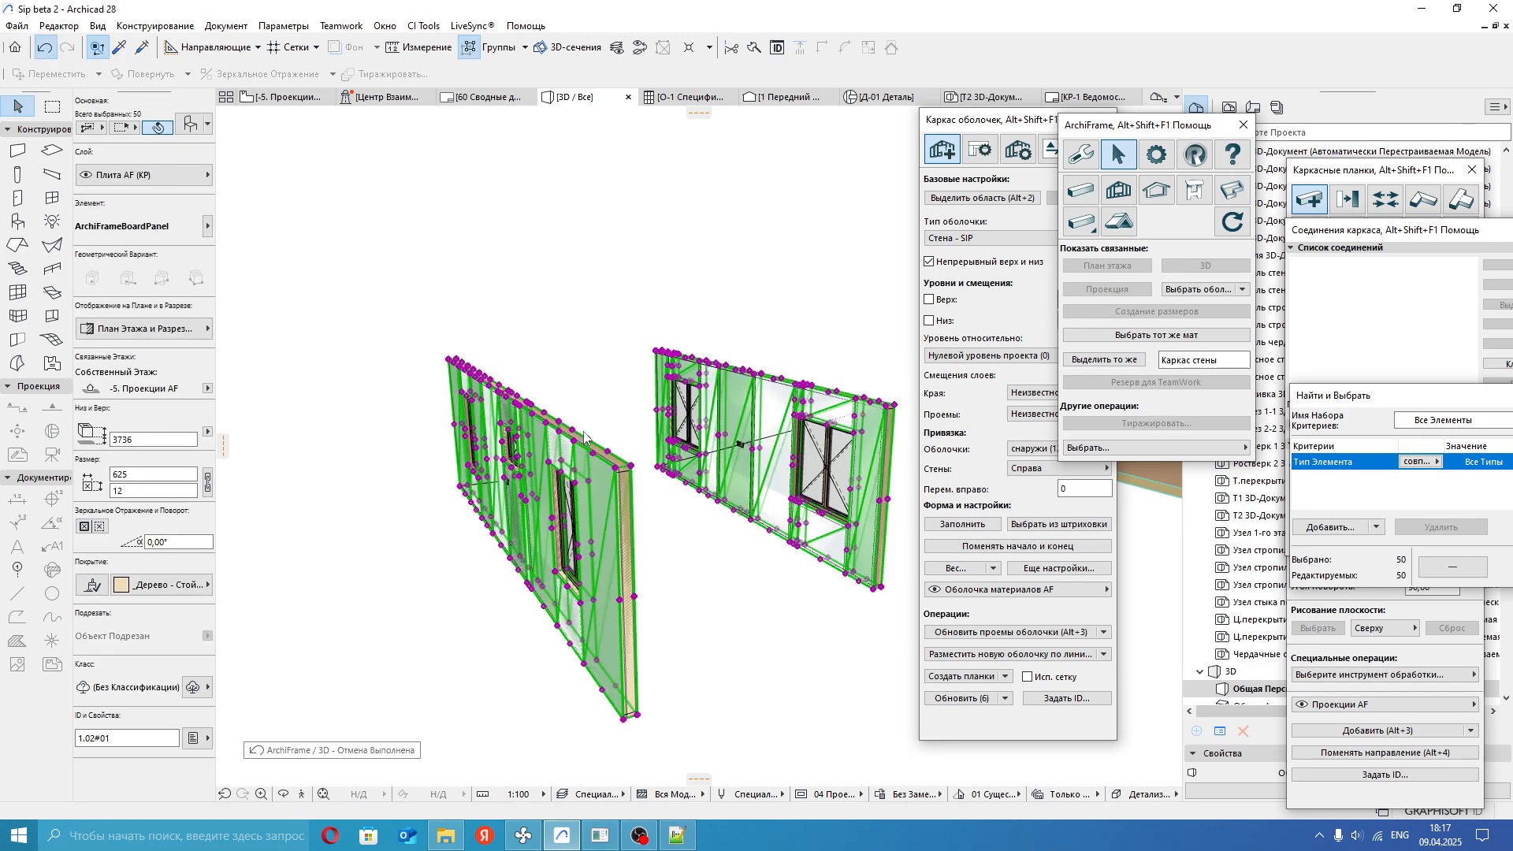
pyautogui.hotkey('ctrl', 'shift', 'z')
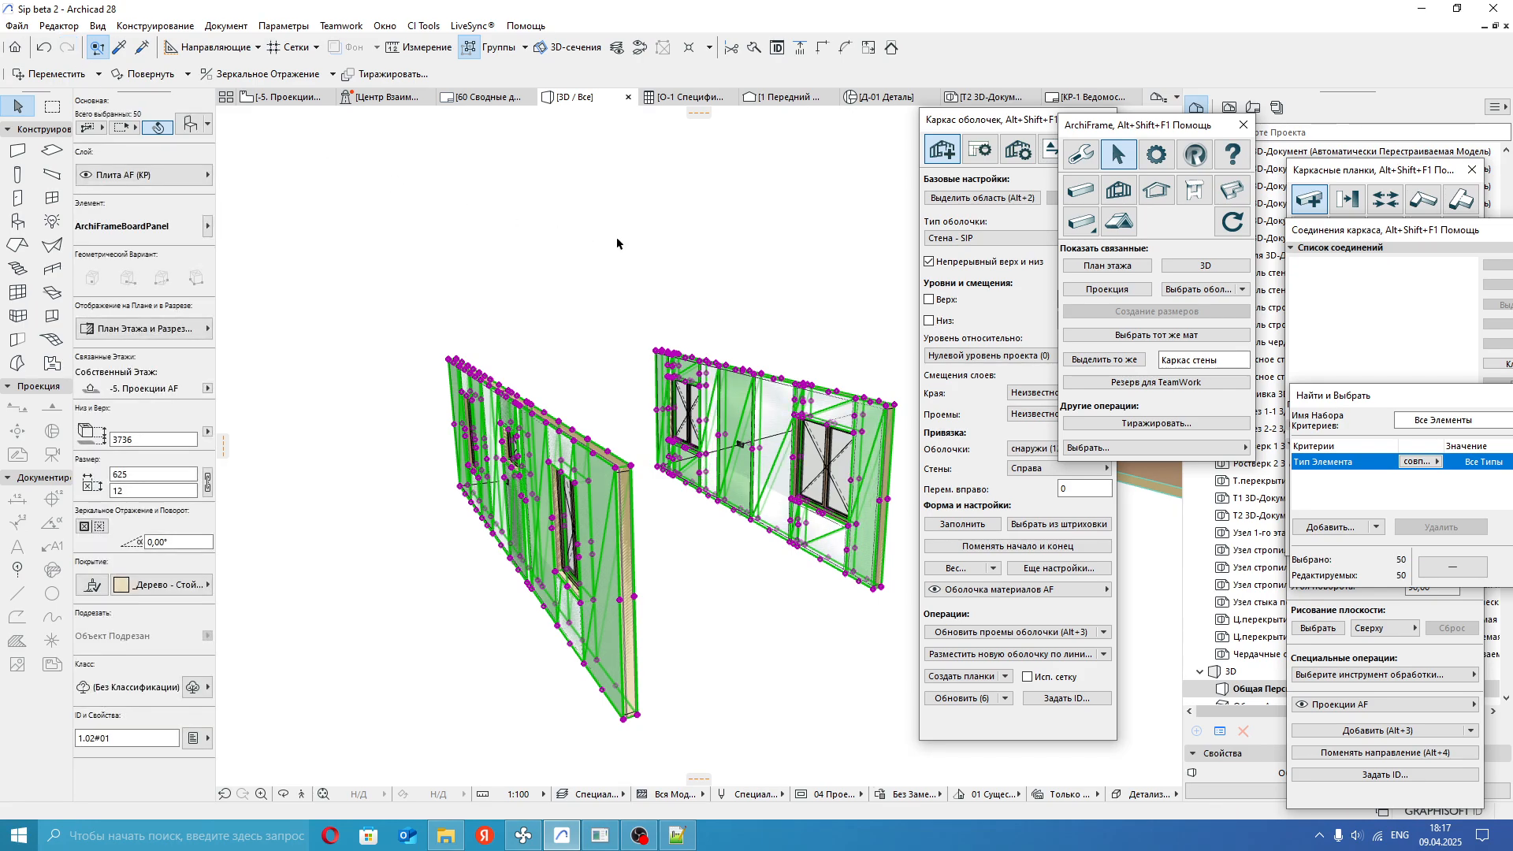
pyautogui.click(618, 244)
# In the panel 1.01 projection, select the outer board between 05 and 06, update the projection and check the joint dimensions around the first window.
pyautogui.click(284, 98)
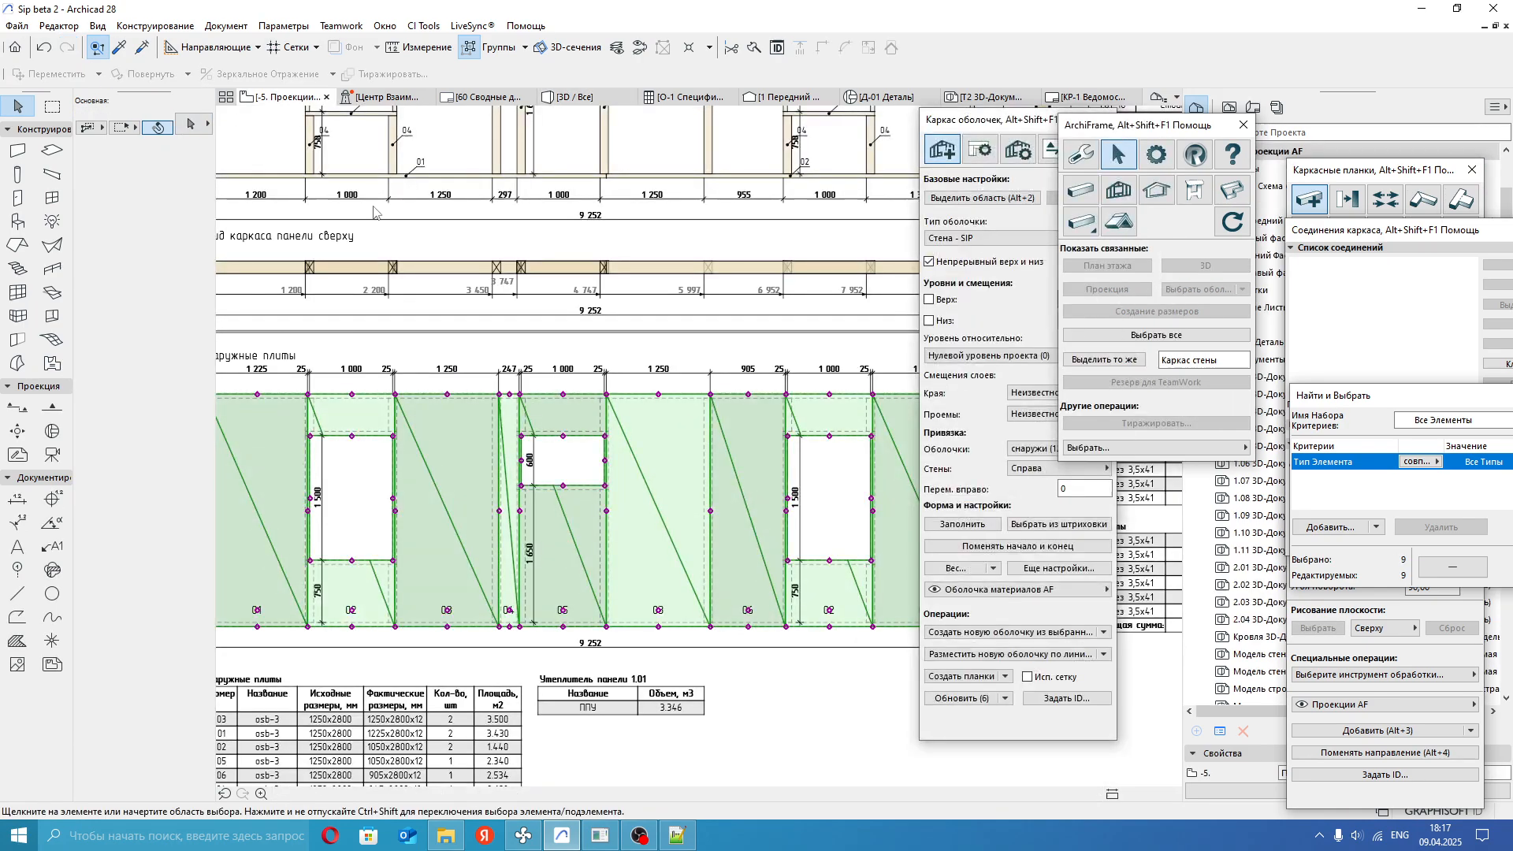
pyautogui.click(645, 421)
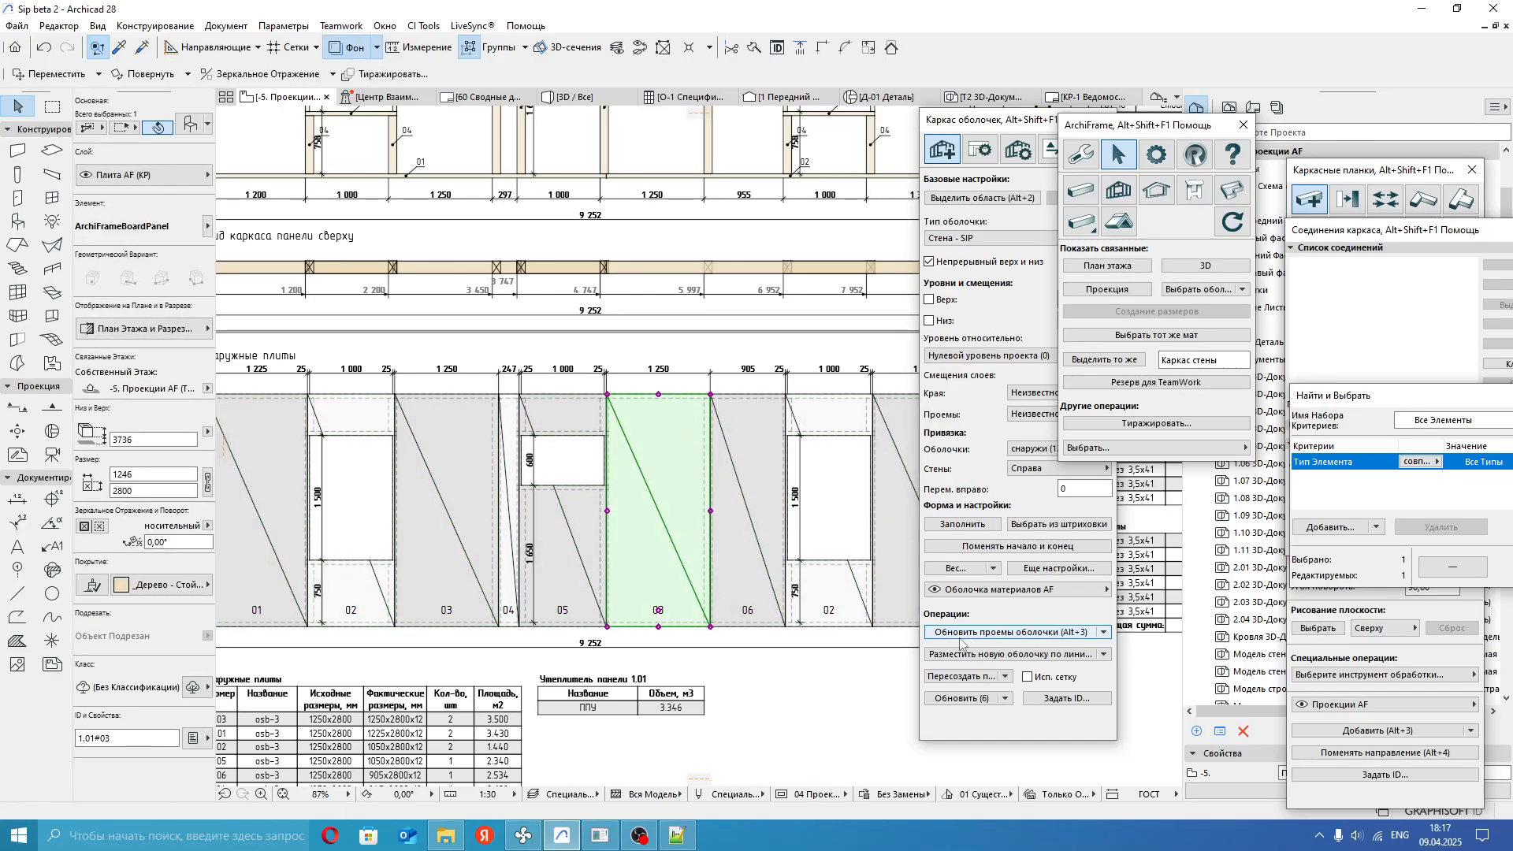
pyautogui.click(946, 698)
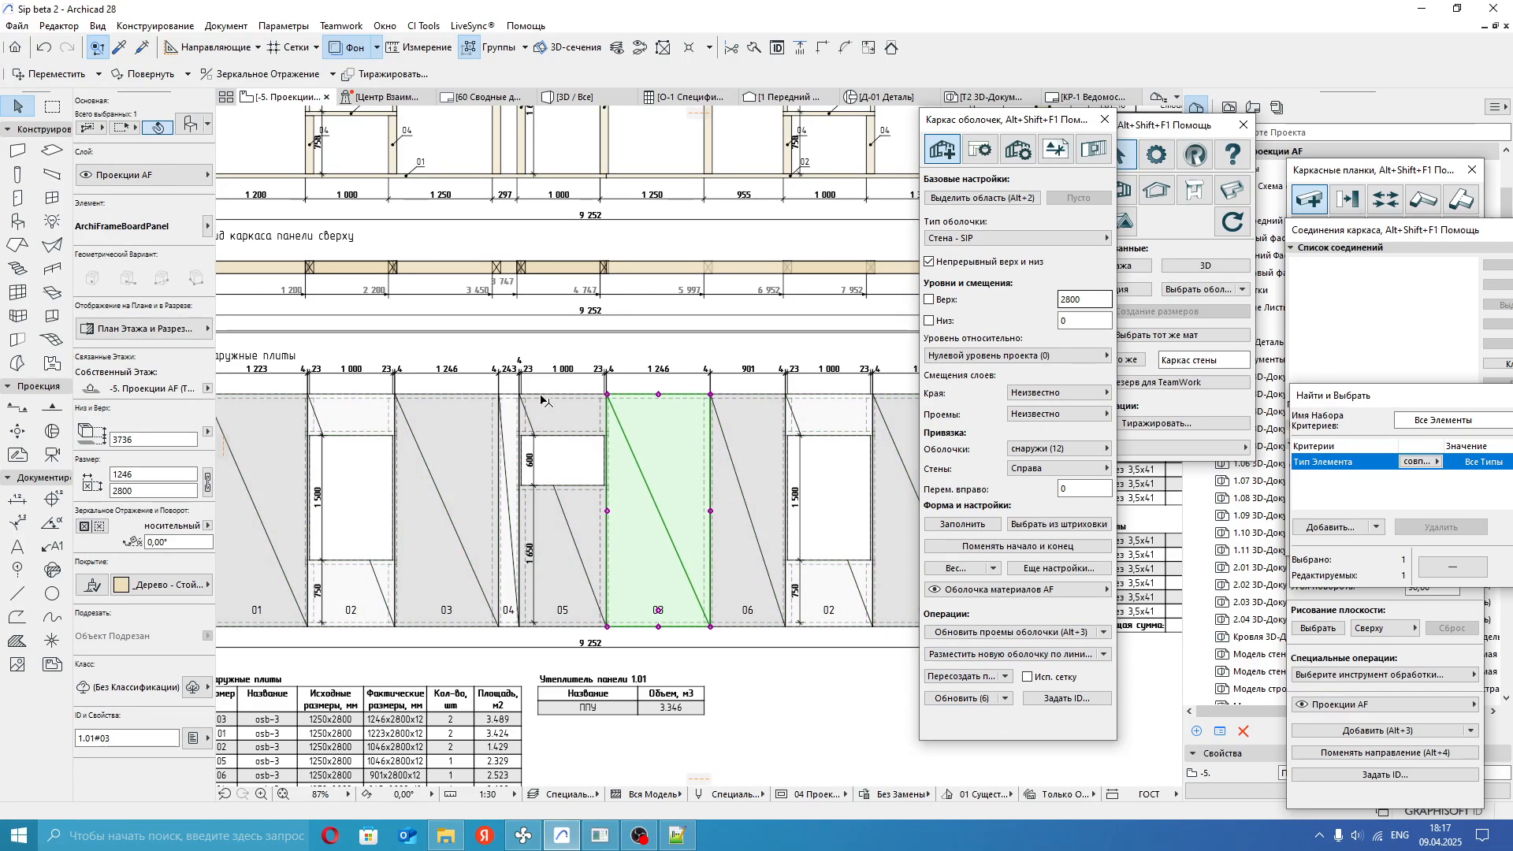
pyautogui.scroll(5, 549, 400)
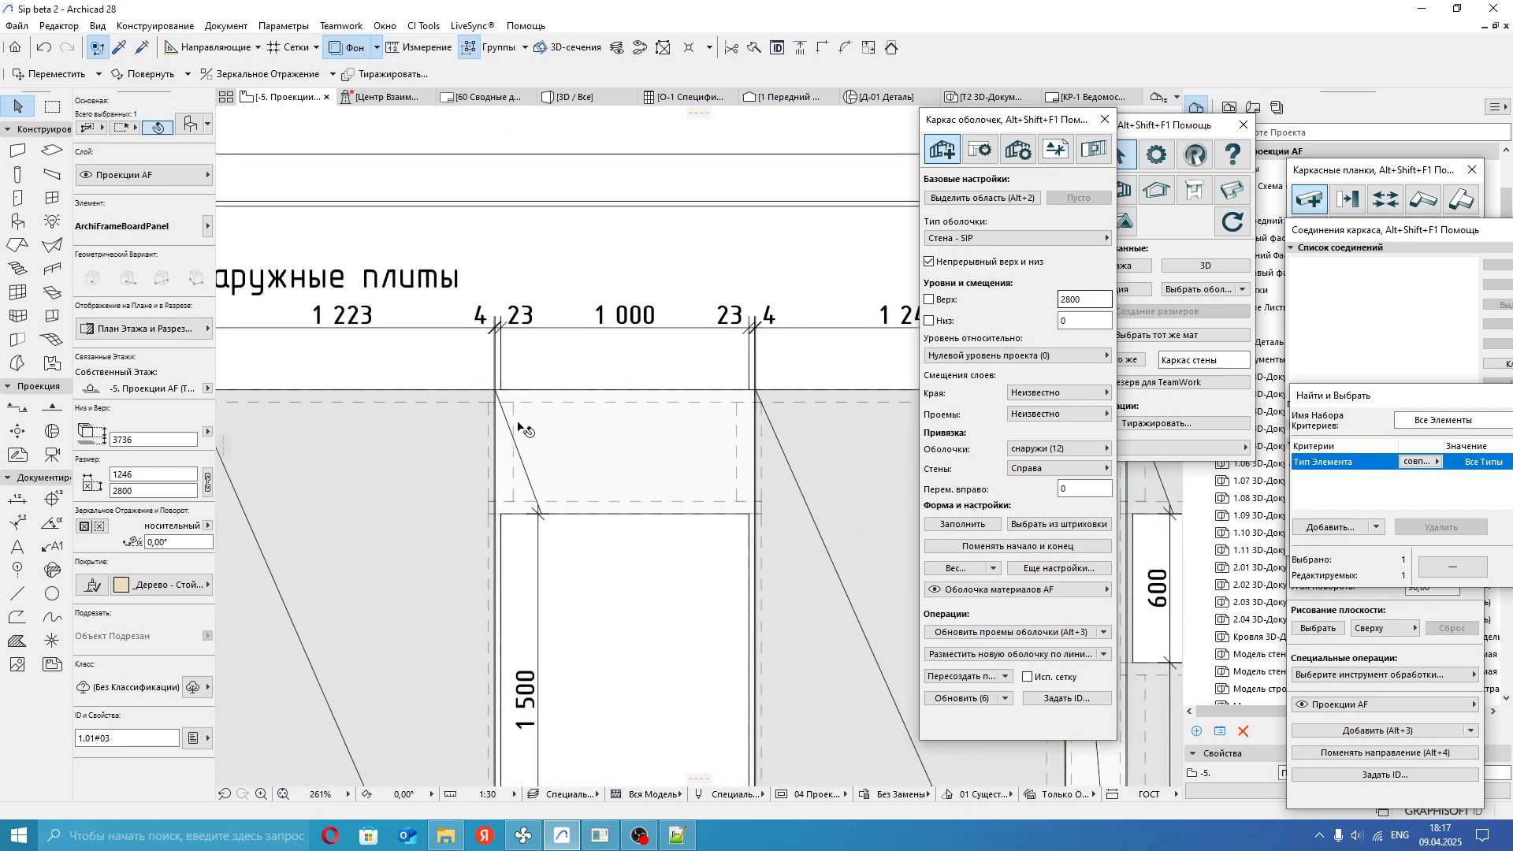
pyautogui.scroll(5, 504, 378)
pyautogui.scroll(-1, 493, 327)
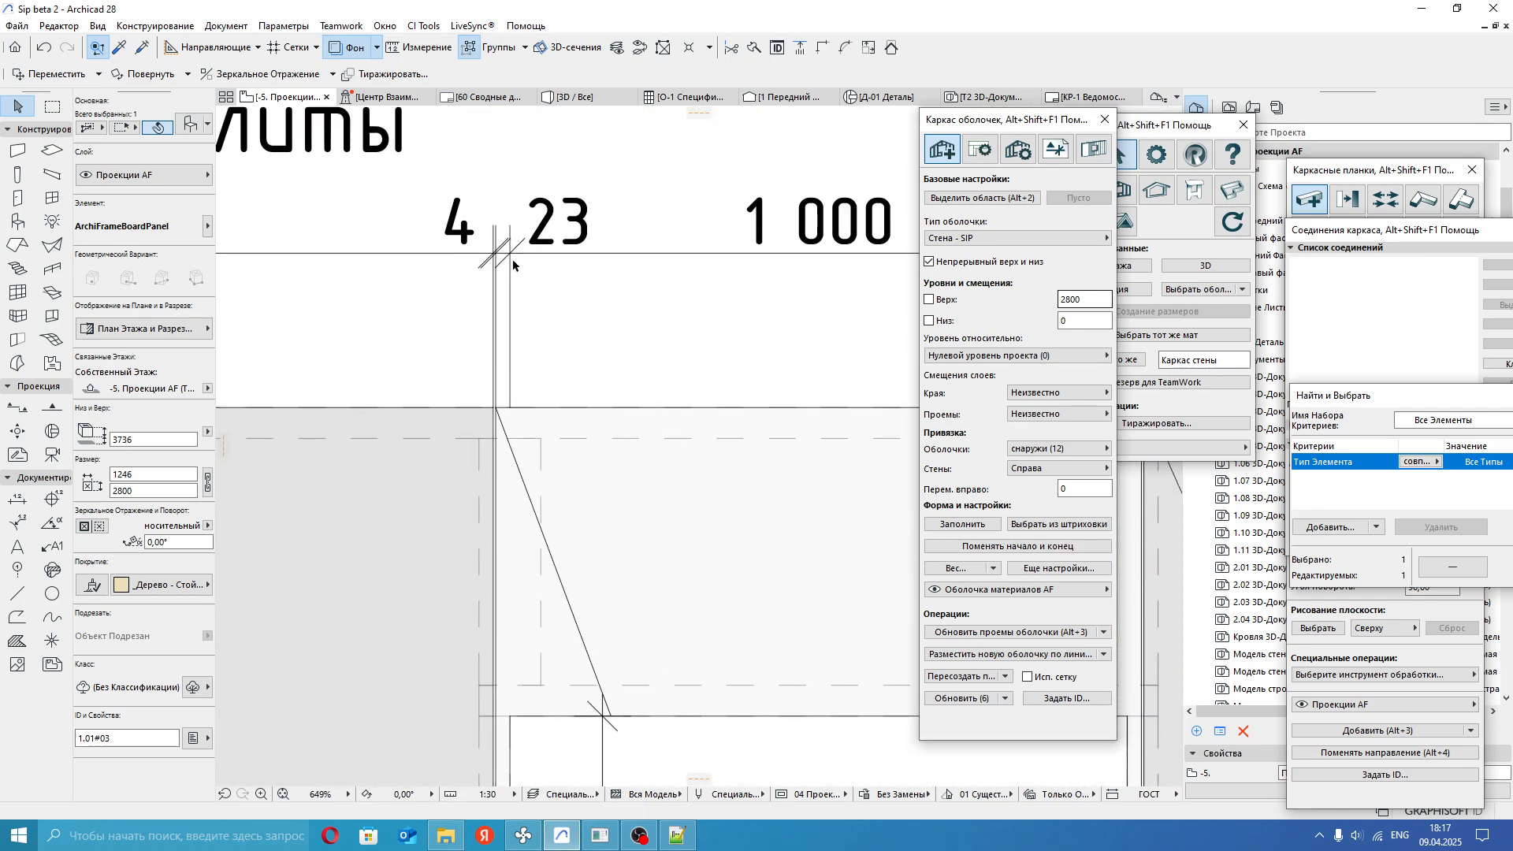
pyautogui.scroll(2, 494, 406)
pyautogui.scroll(-10, 512, 414)
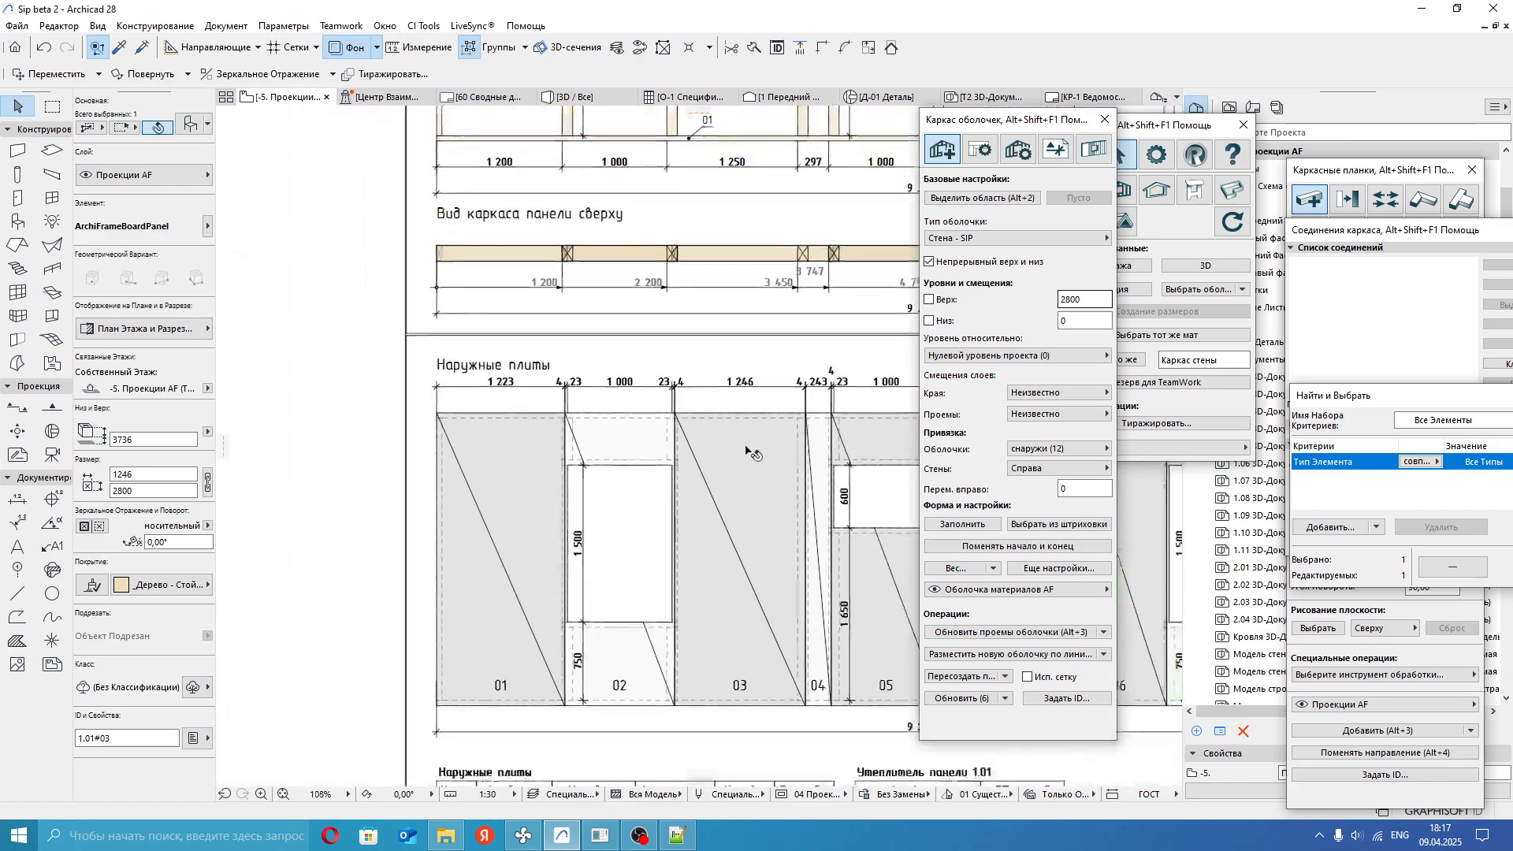
# In the 3D view, select a wall window and hide its layer so both walls show without windows.
pyautogui.press('F3')
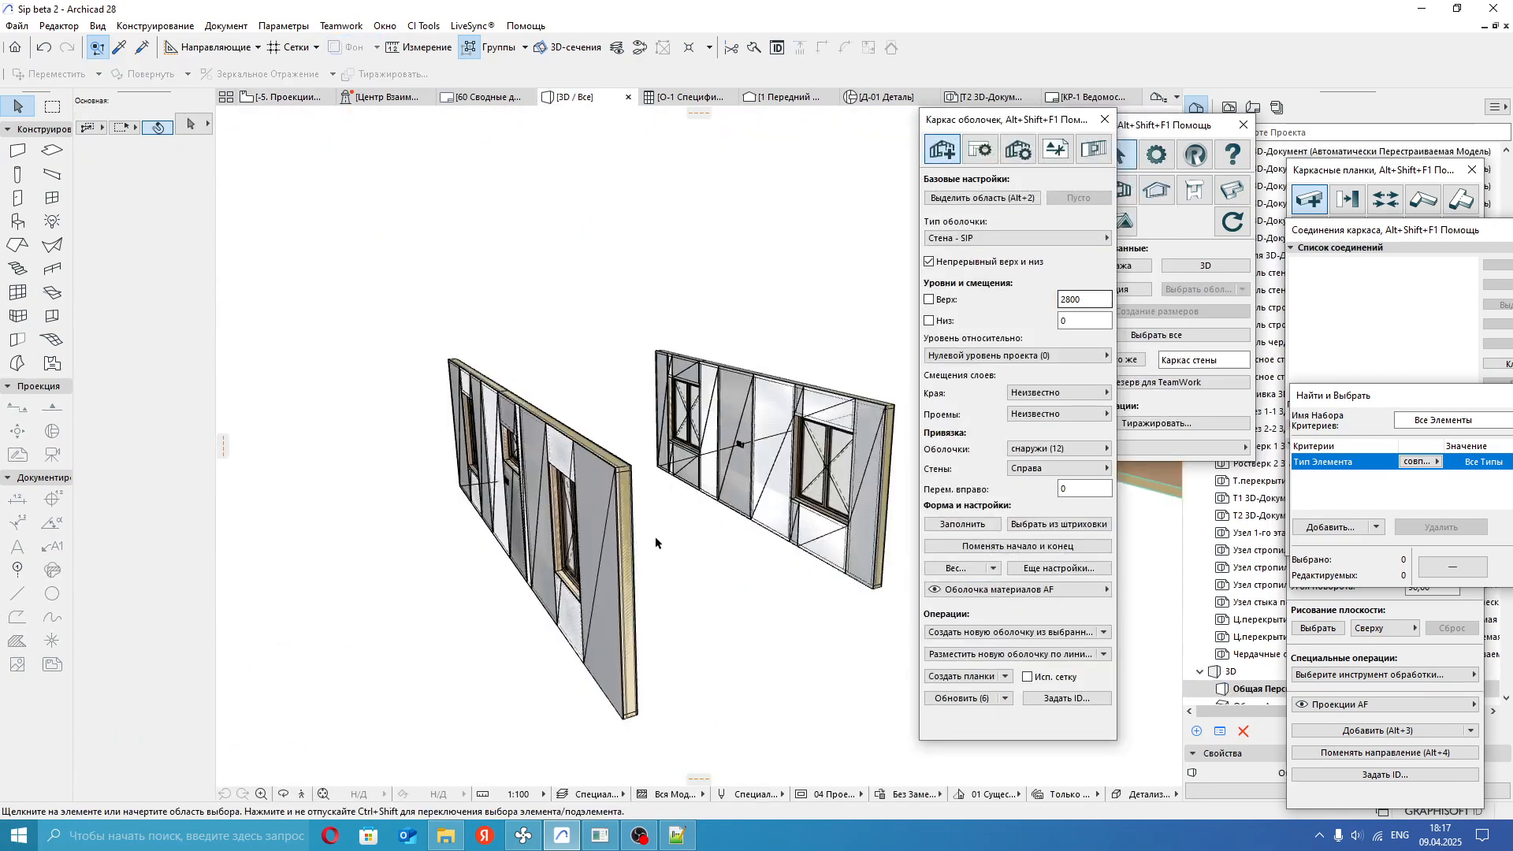
pyautogui.moveTo(624, 513); pyautogui.dragTo(637, 432, button='middle')
pyautogui.keyDown('shift'); pyautogui.moveTo(601, 363); pyautogui.dragTo(662, 369, button='middle'); pyautogui.keyUp('shift')
pyautogui.keyDown('shift'); pyautogui.moveTo(485, 388); pyautogui.dragTo(618, 409, button='middle'); pyautogui.keyUp('shift')
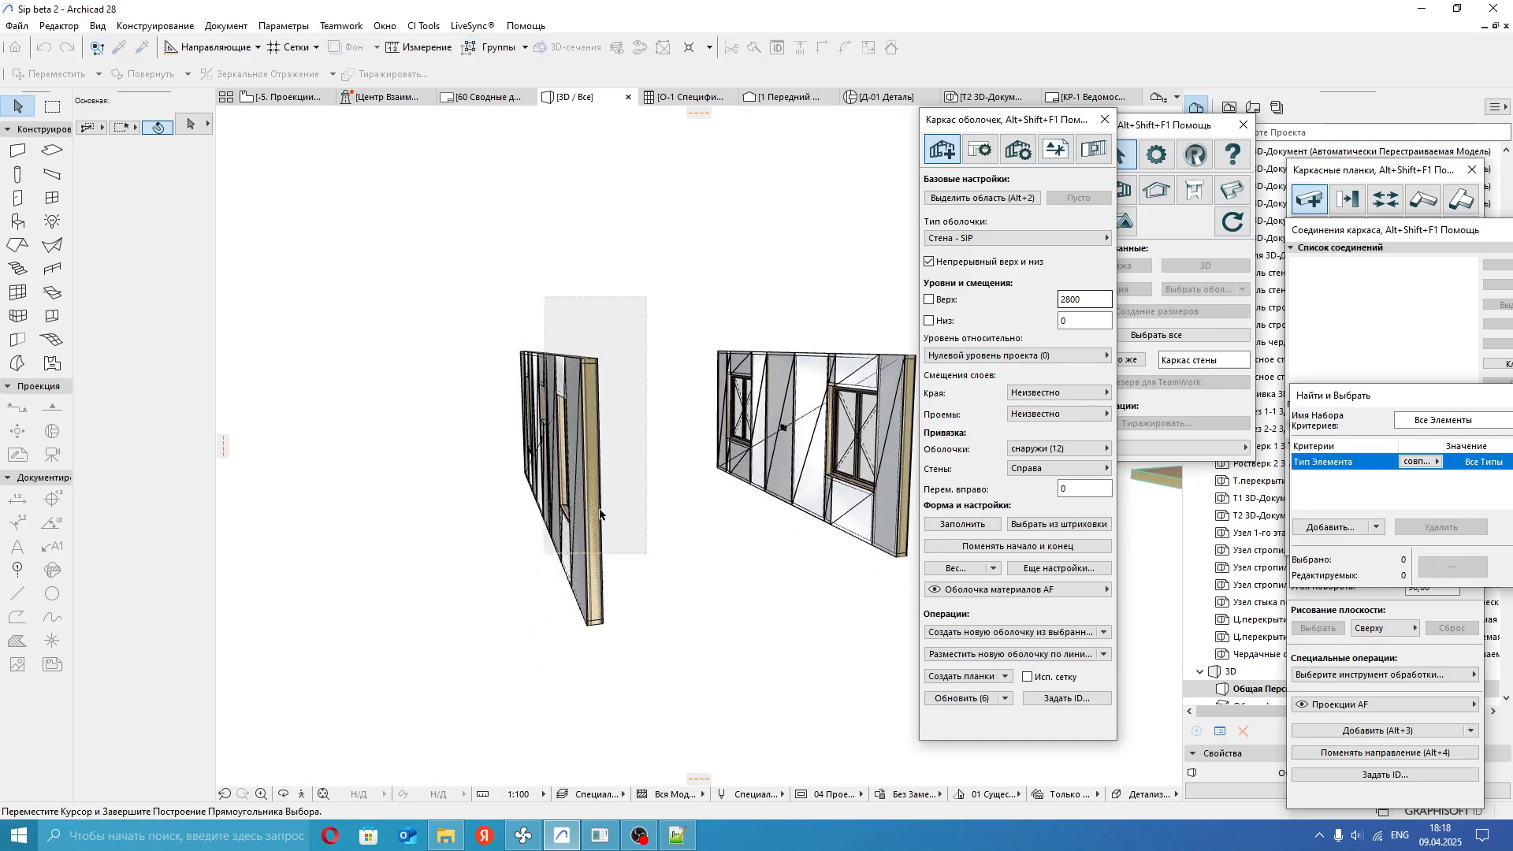
pyautogui.keyDown('shift'); pyautogui.moveTo(483, 444); pyautogui.dragTo(636, 455, button='middle'); pyautogui.keyUp('shift')
pyautogui.click(643, 460)
pyautogui.rightClick(516, 264)
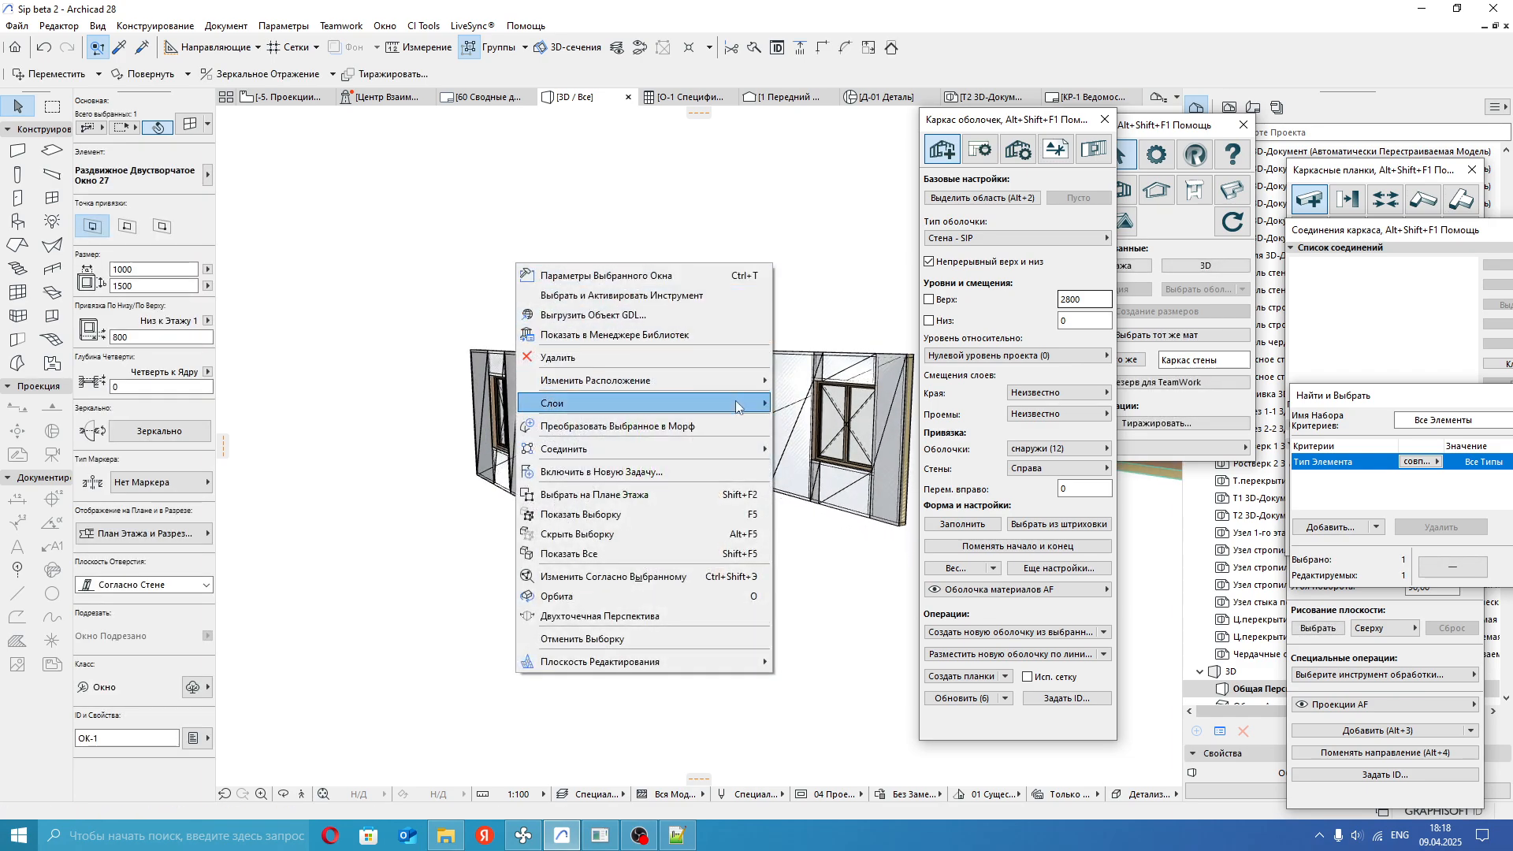
pyautogui.moveTo(734, 405)
pyautogui.click(820, 425)
# Select the whole near wall and generate nails for its boards and planks using the SIP nail preset.
pyautogui.keyDown('shift'); pyautogui.moveTo(754, 456); pyautogui.dragTo(598, 455, button='middle'); pyautogui.keyUp('shift')
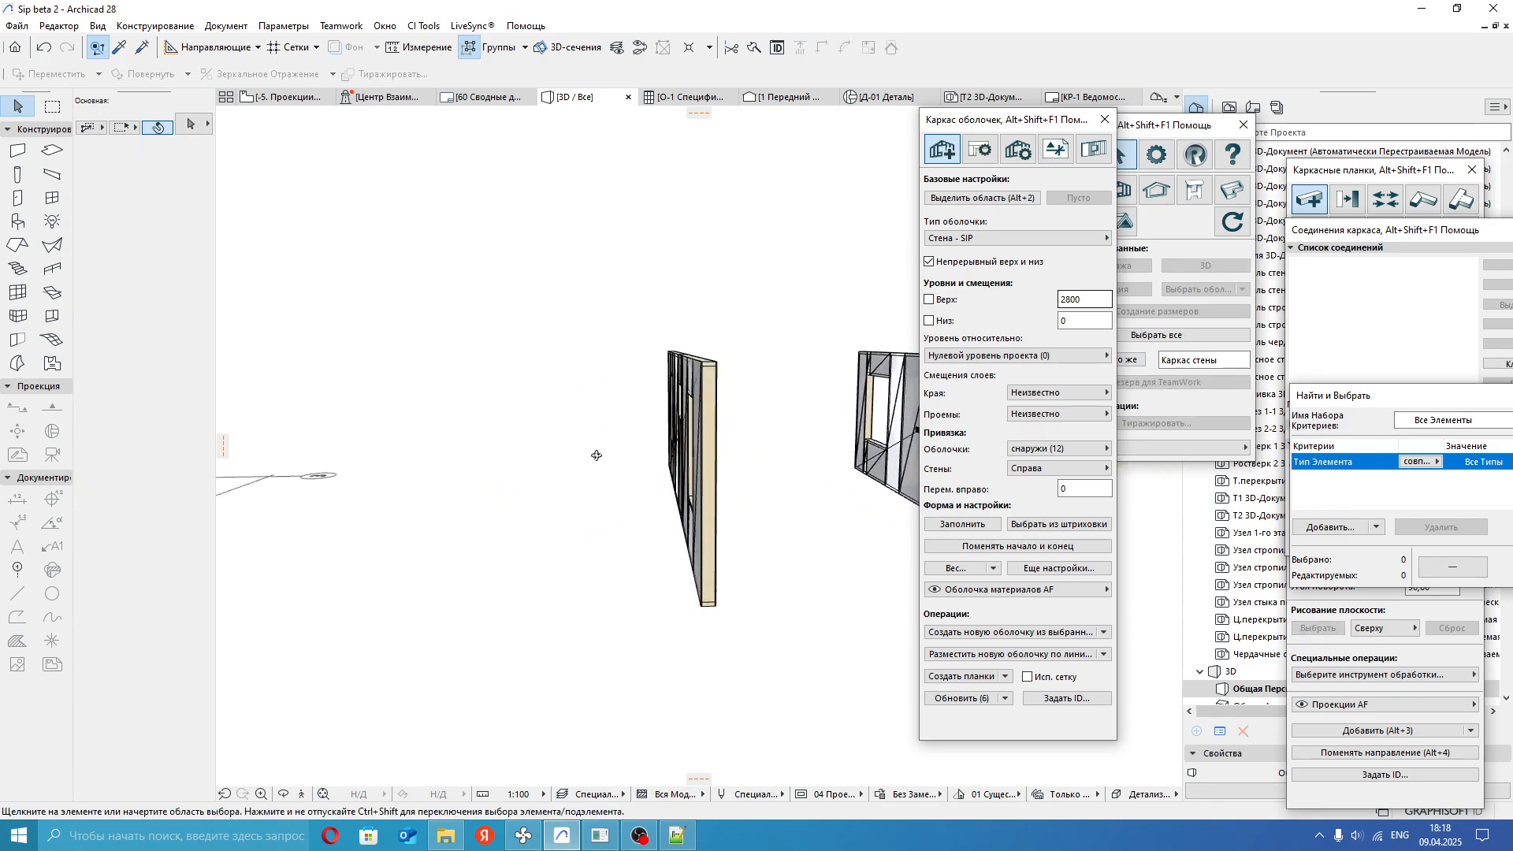
pyautogui.moveTo(775, 313); pyautogui.dragTo(584, 643)
pyautogui.keyDown('shift'); pyautogui.moveTo(584, 630); pyautogui.dragTo(791, 569, button='middle'); pyautogui.keyUp('shift')
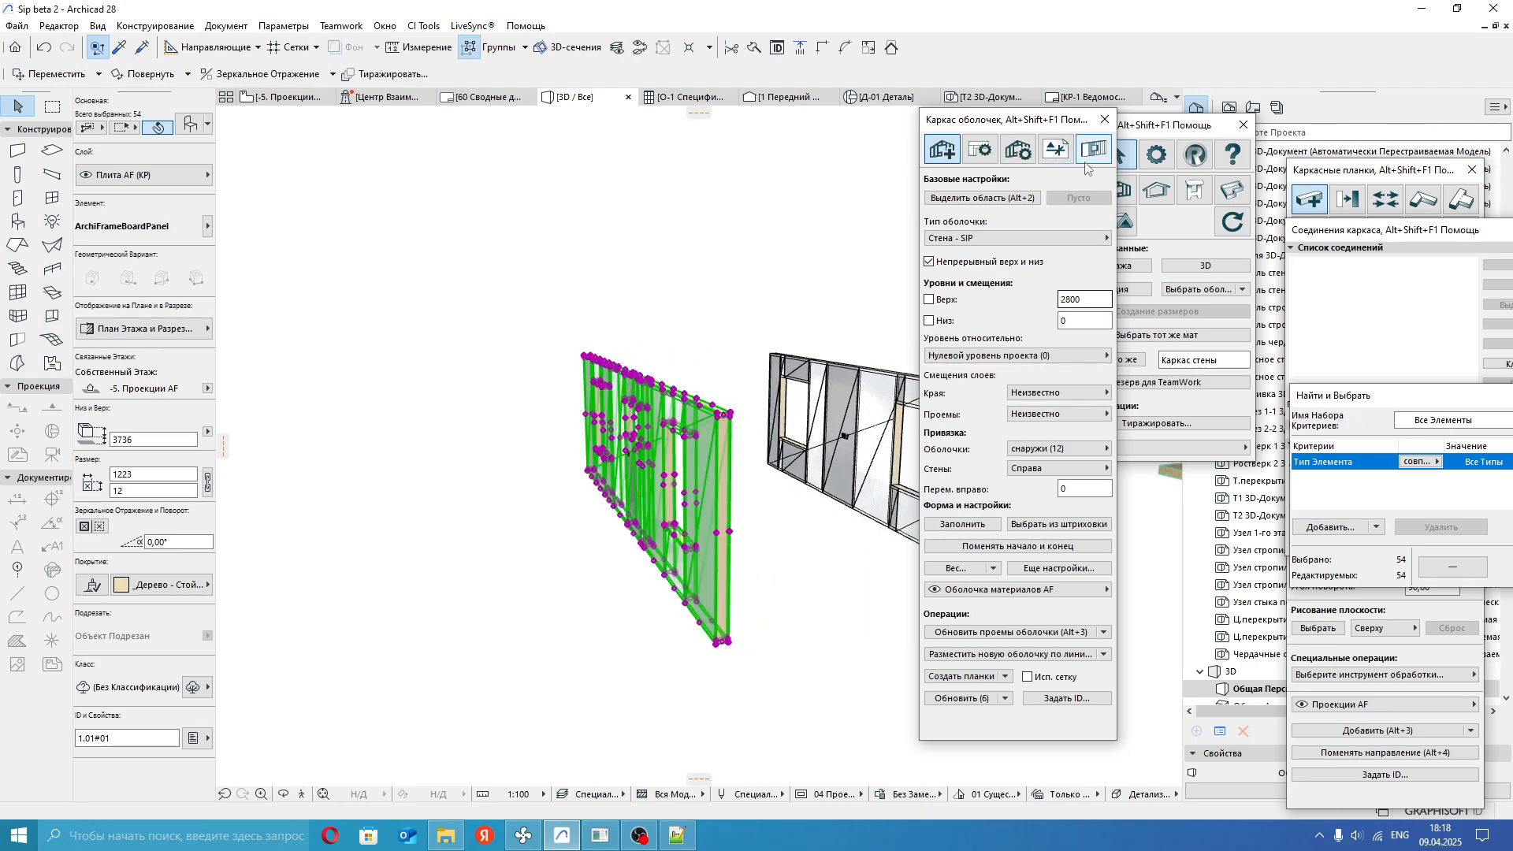
pyautogui.click(1056, 151)
pyautogui.click(1094, 149)
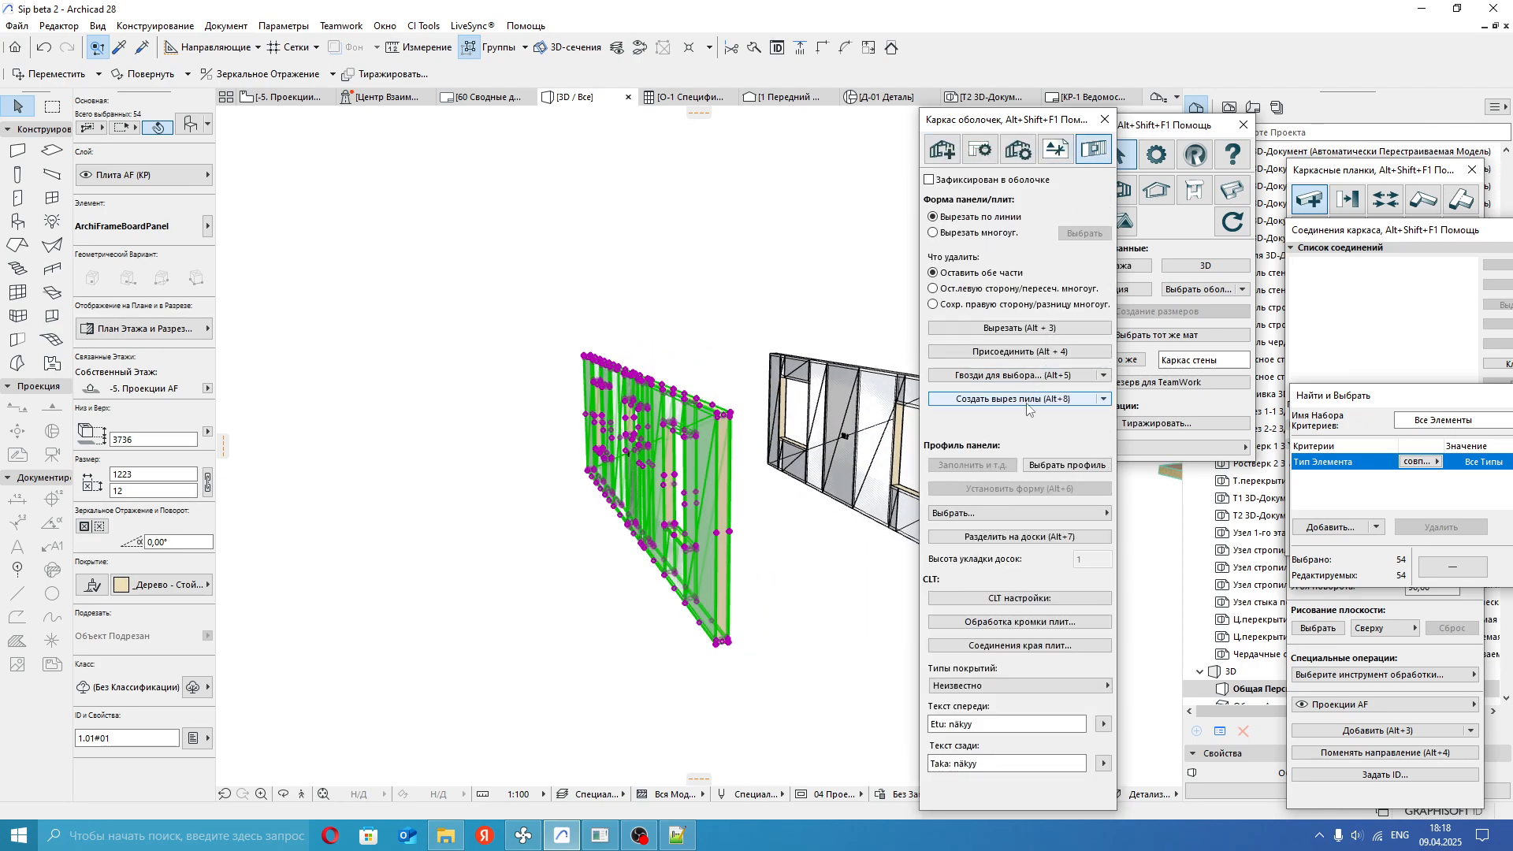
pyautogui.click(1017, 376)
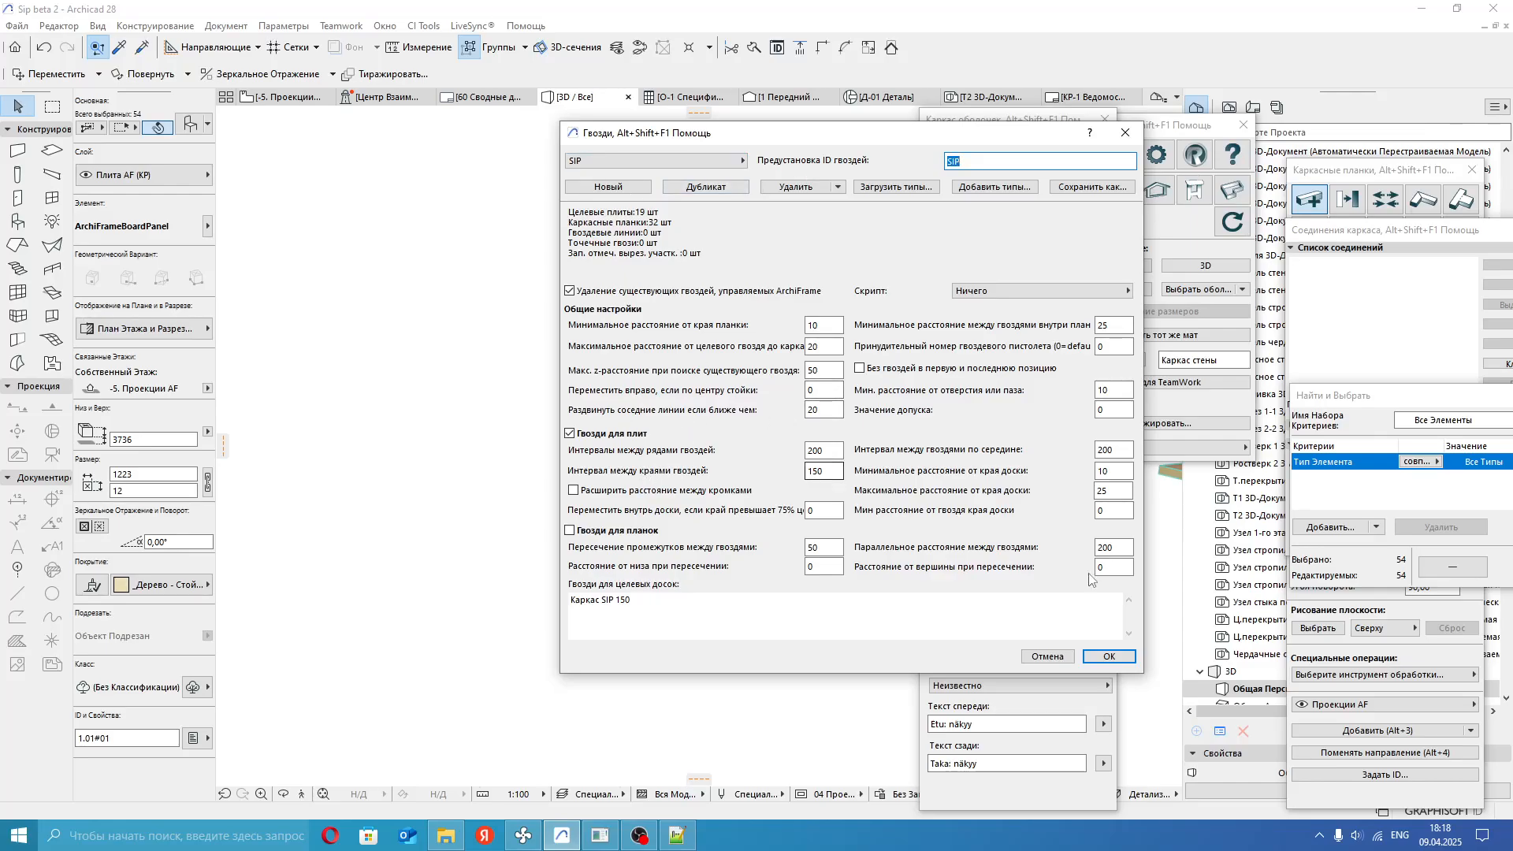
pyautogui.click(1109, 656)
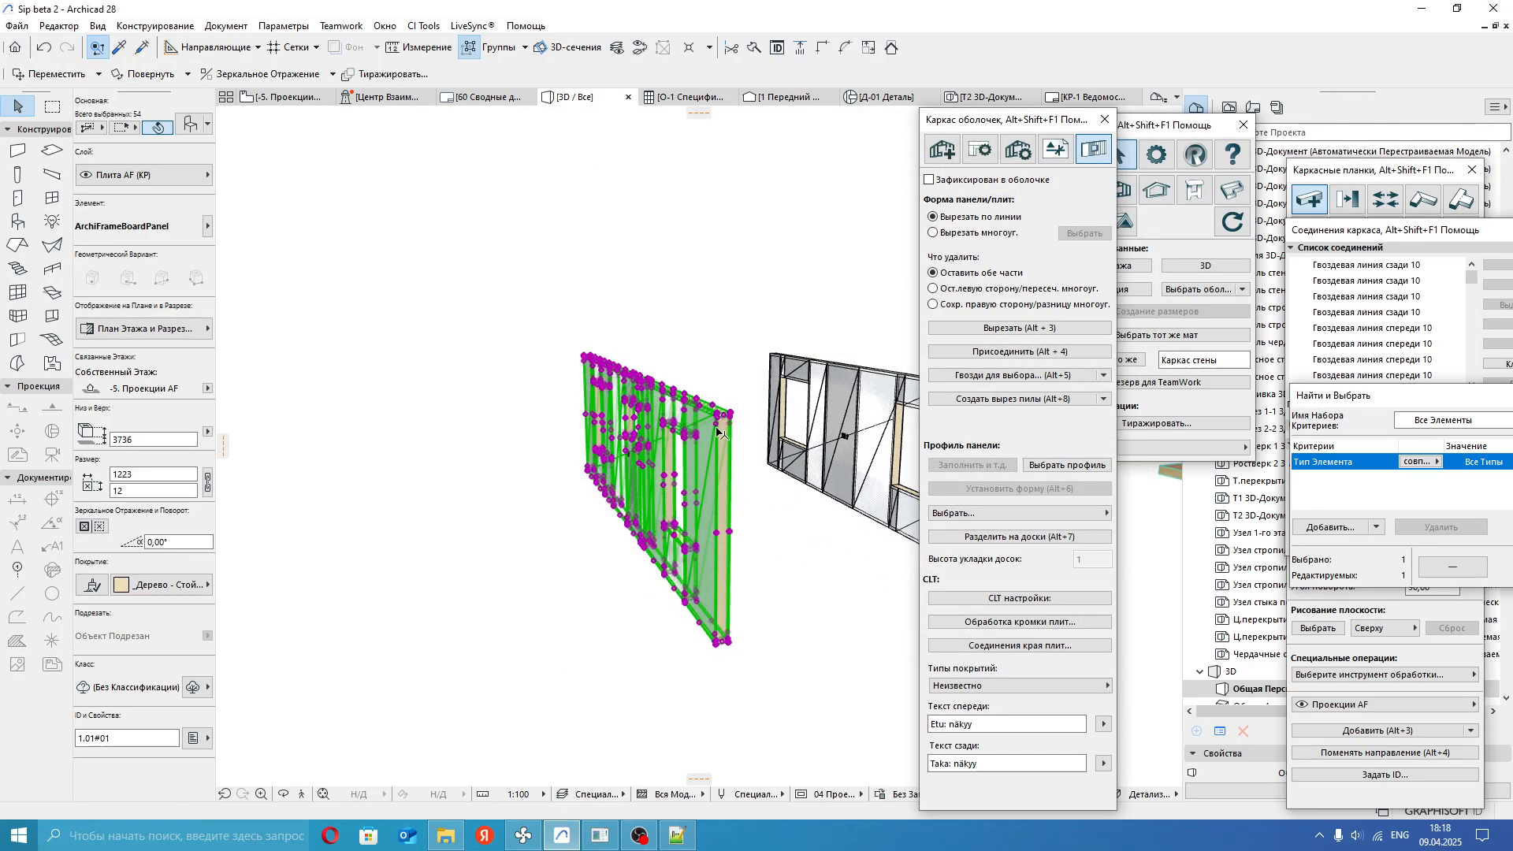
# Clear the selection and select the near wall's end board to inspect its nail lines up close.
pyautogui.scroll(5, 720, 436)
pyautogui.keyDown('shift'); pyautogui.moveTo(780, 580); pyautogui.dragTo(715, 436, button='middle'); pyautogui.keyUp('shift')
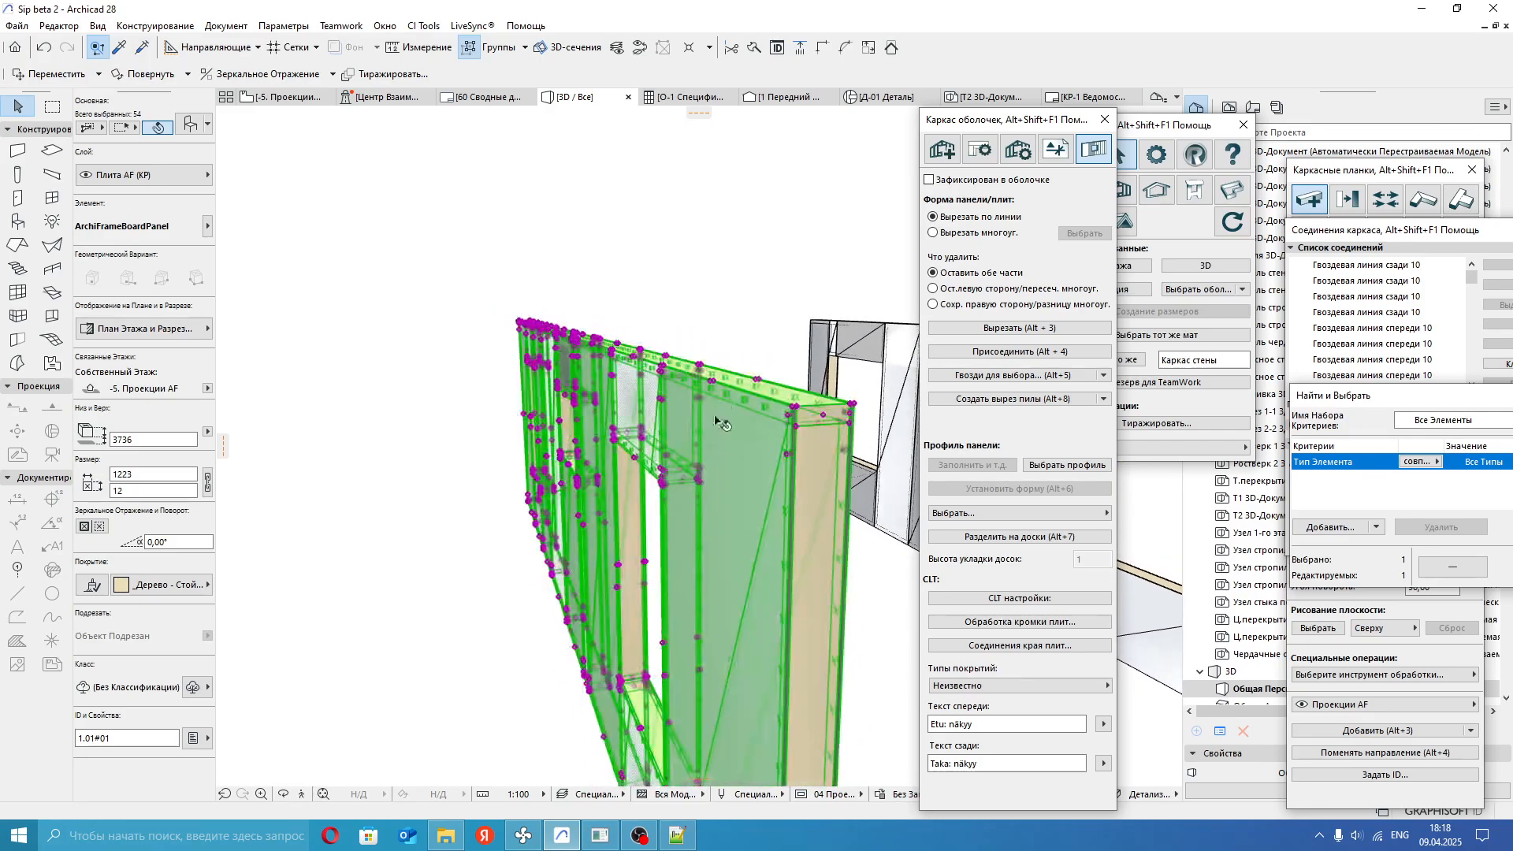
pyautogui.press('Escape')
pyautogui.click(778, 454)
pyautogui.moveTo(791, 477); pyautogui.dragTo(768, 468, button='middle')
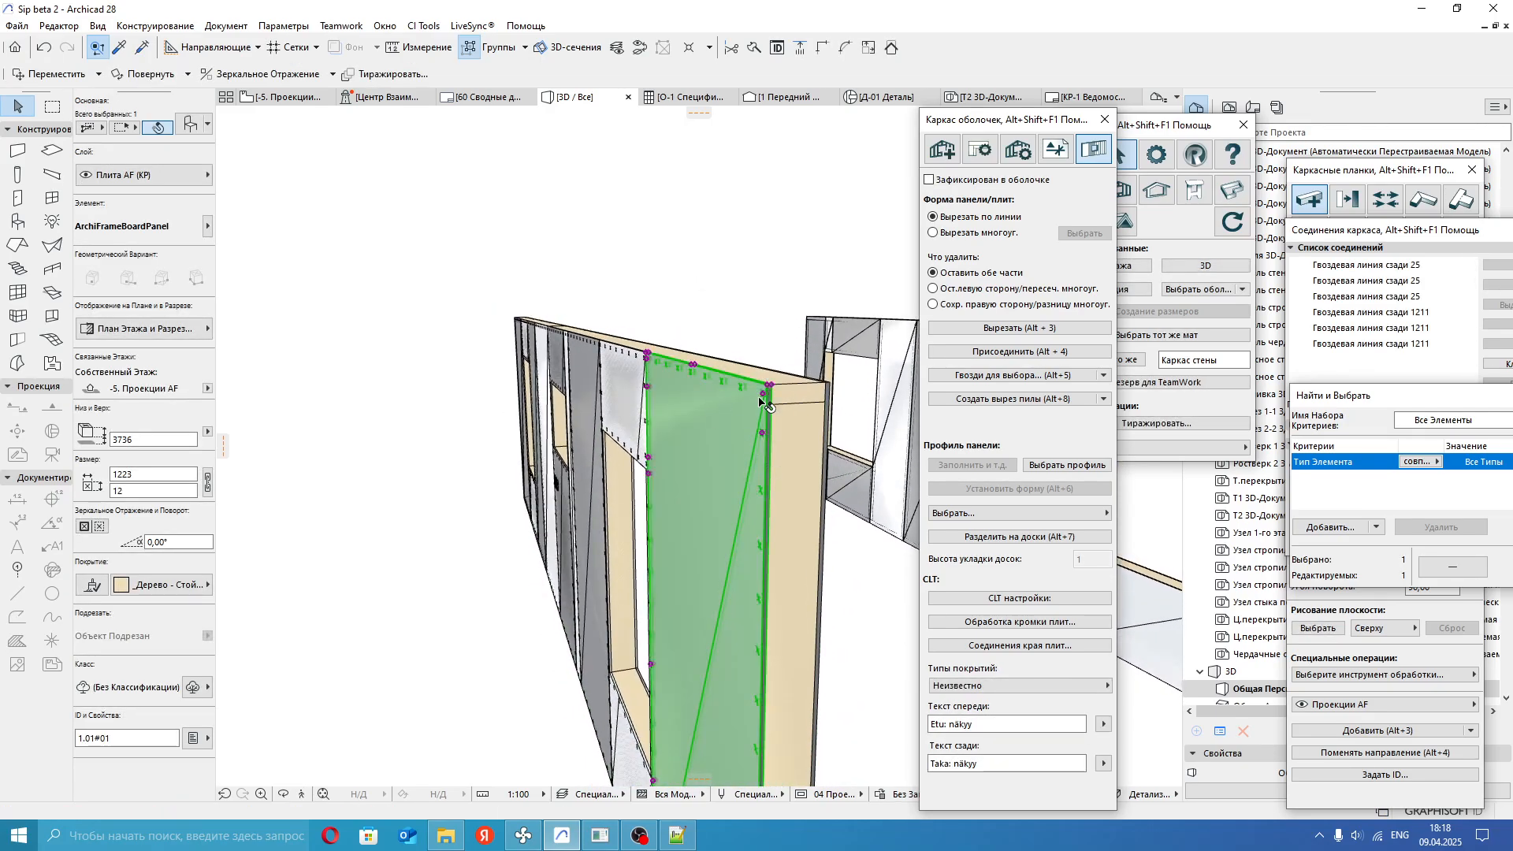
# Examine the nail marks along the edges of the selected outer board in the panel 1.01 projection.
pyautogui.click(298, 98)
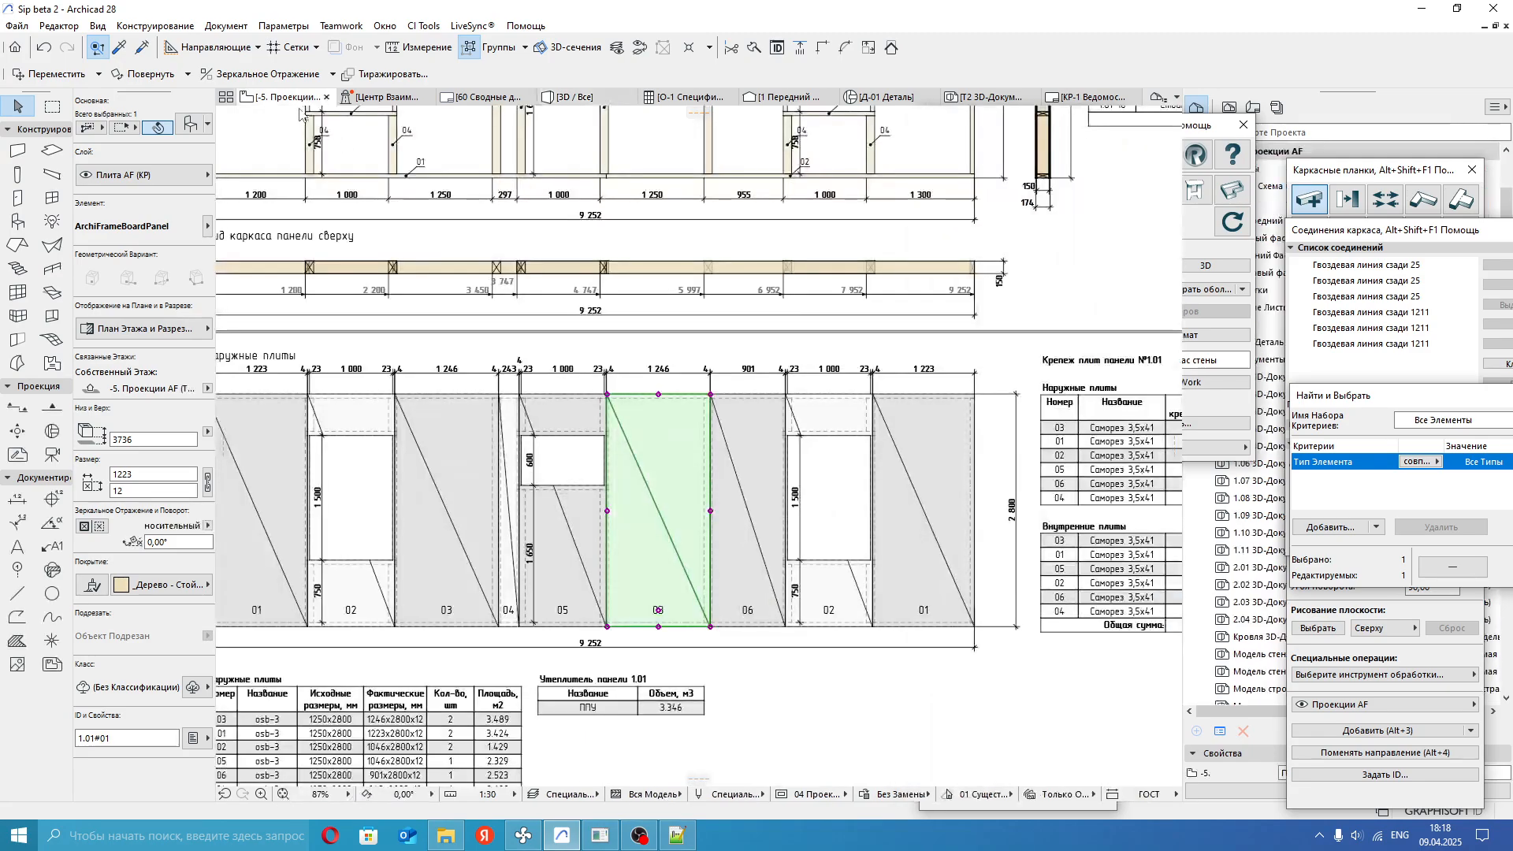
pyautogui.moveTo(761, 442); pyautogui.dragTo(710, 435, button='middle')
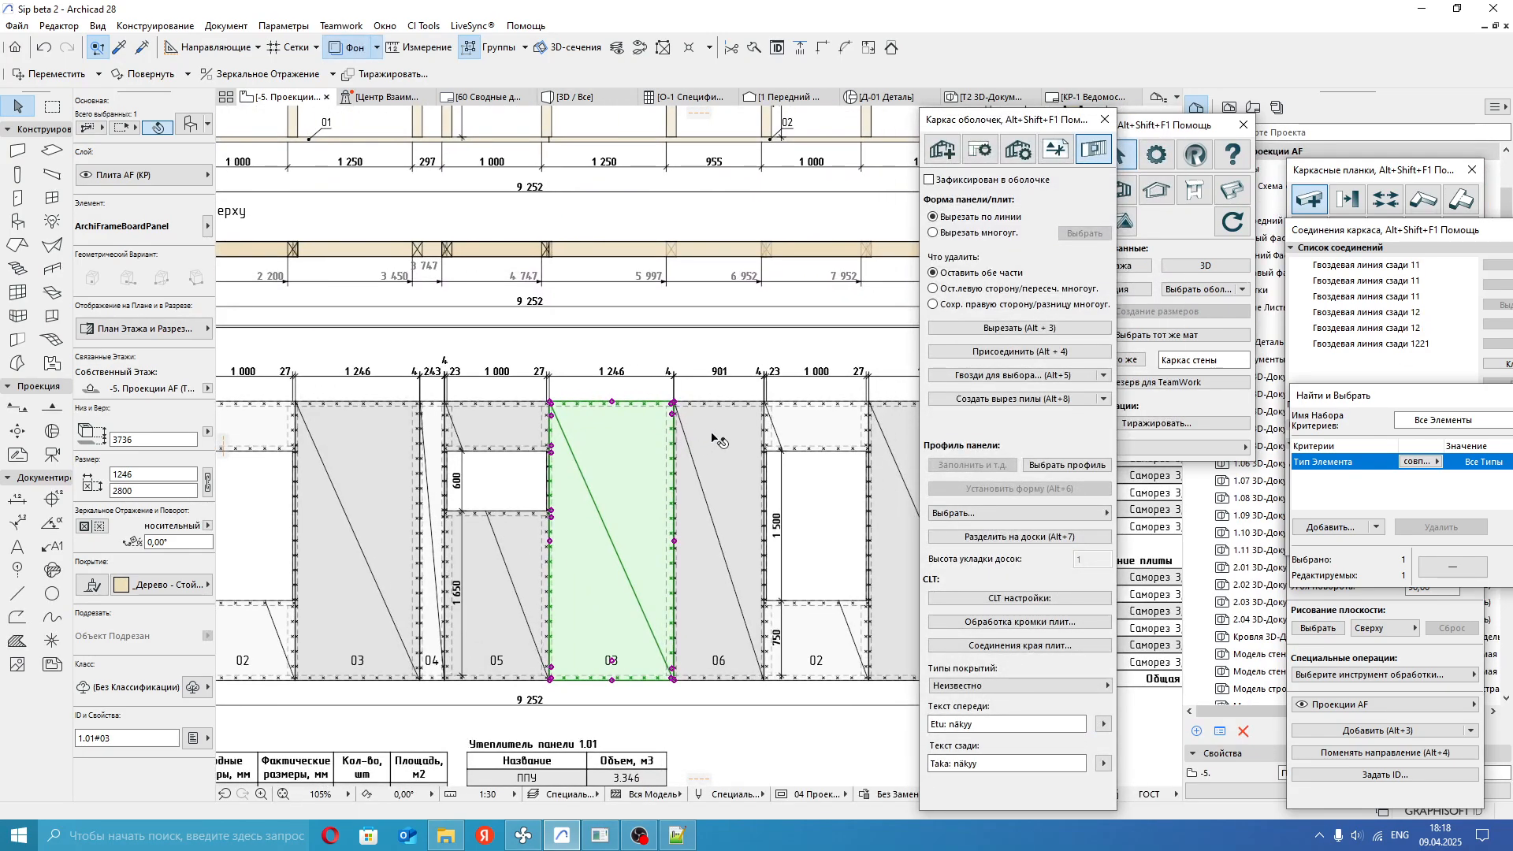
pyautogui.scroll(5, 670, 426)
pyautogui.moveTo(629, 355); pyautogui.dragTo(623, 405, button='middle')
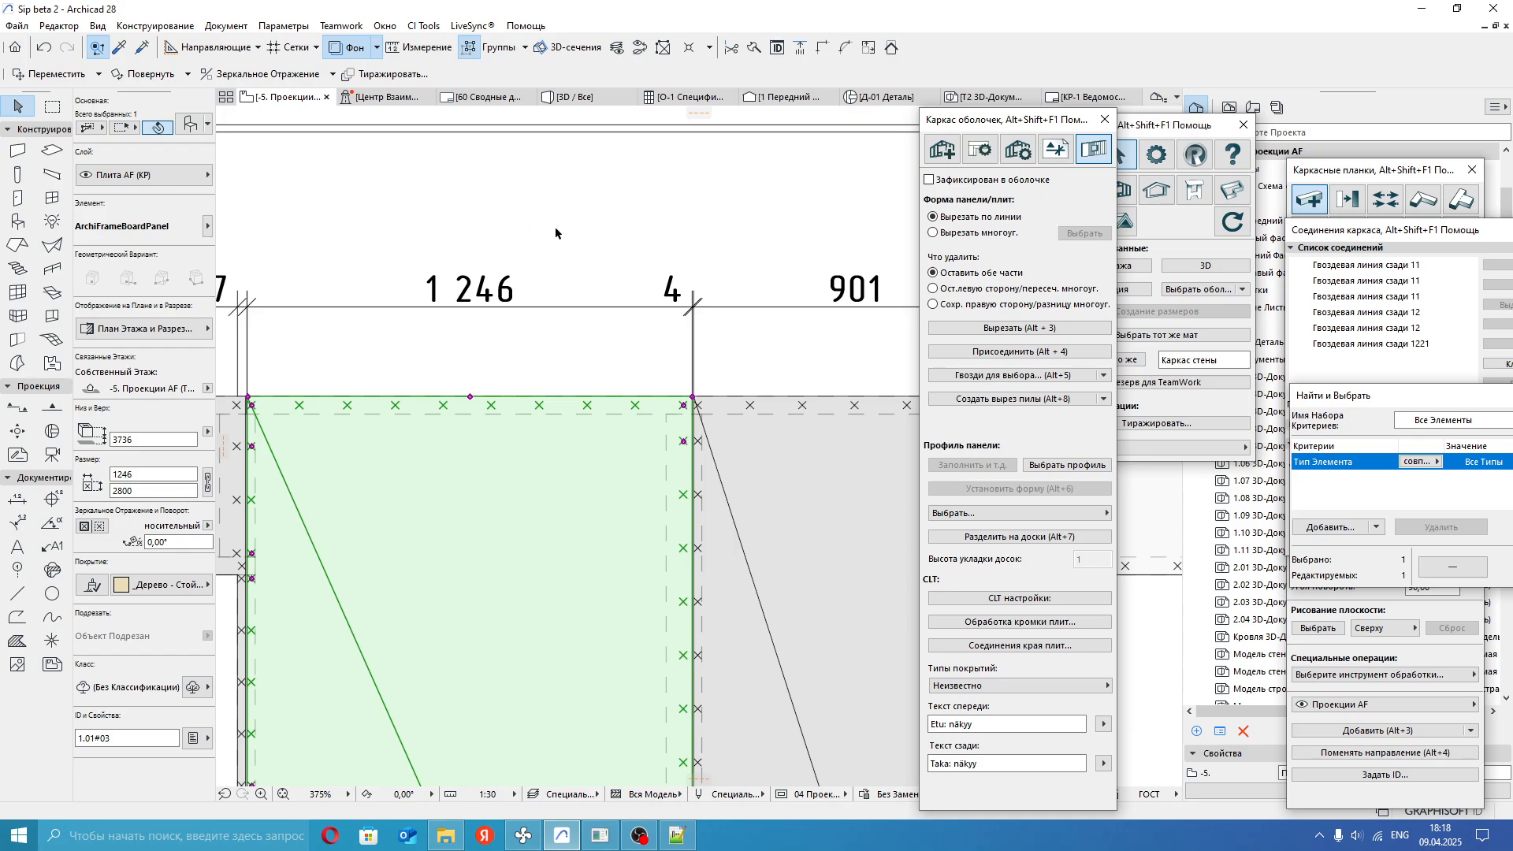
# Review the КРЕПЕЖ parameters in the selected board's object settings, including Название крепежа, and close the settings without changes.
pyautogui.rightClick(555, 233)
pyautogui.click(592, 244)
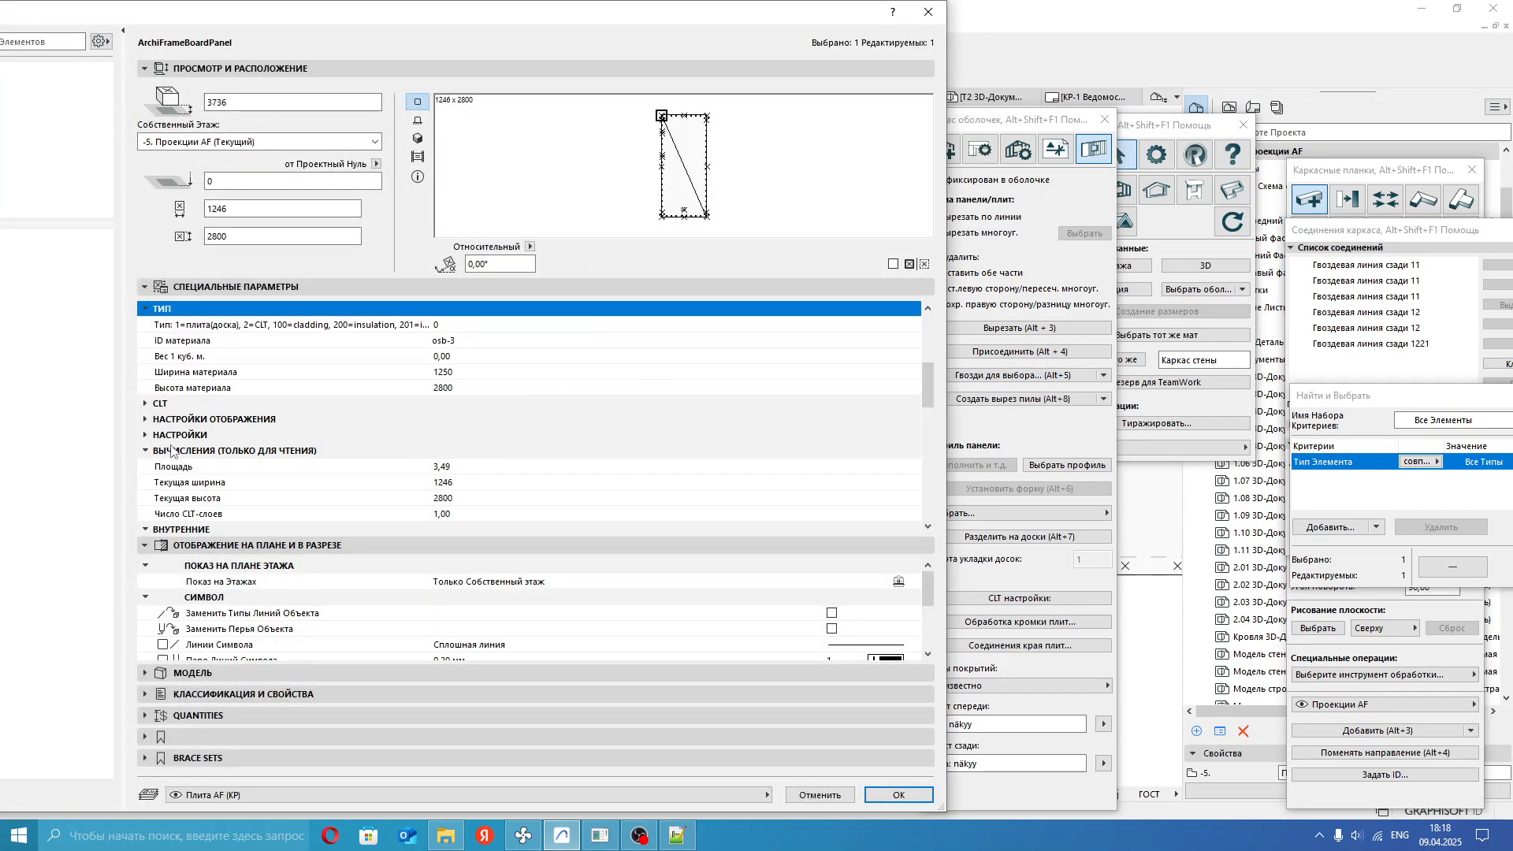
pyautogui.scroll(-4, 171, 451)
pyautogui.scroll(3, 262, 434)
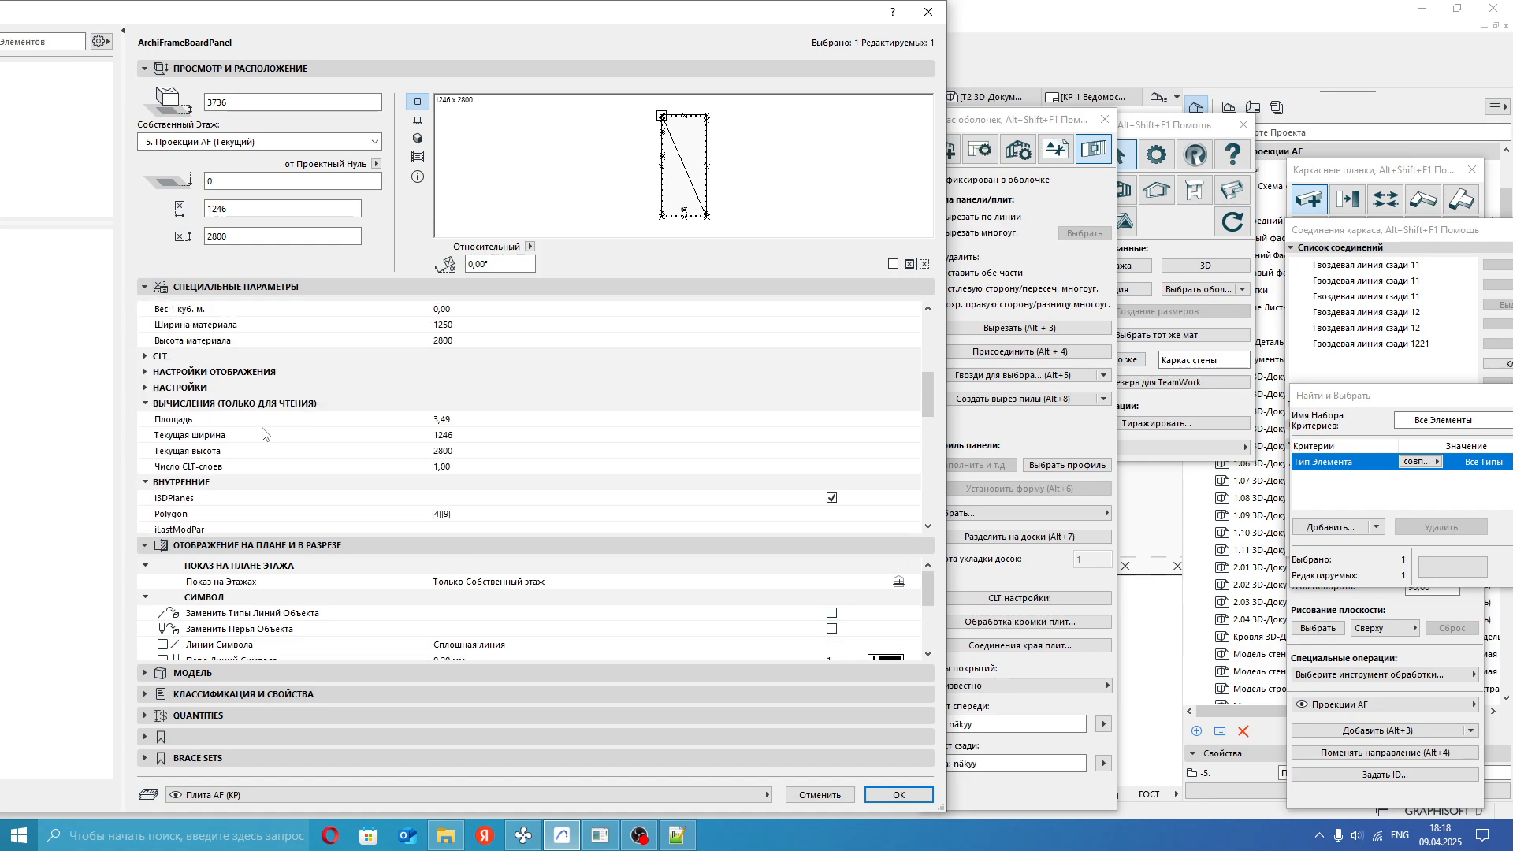
pyautogui.scroll(4, 257, 432)
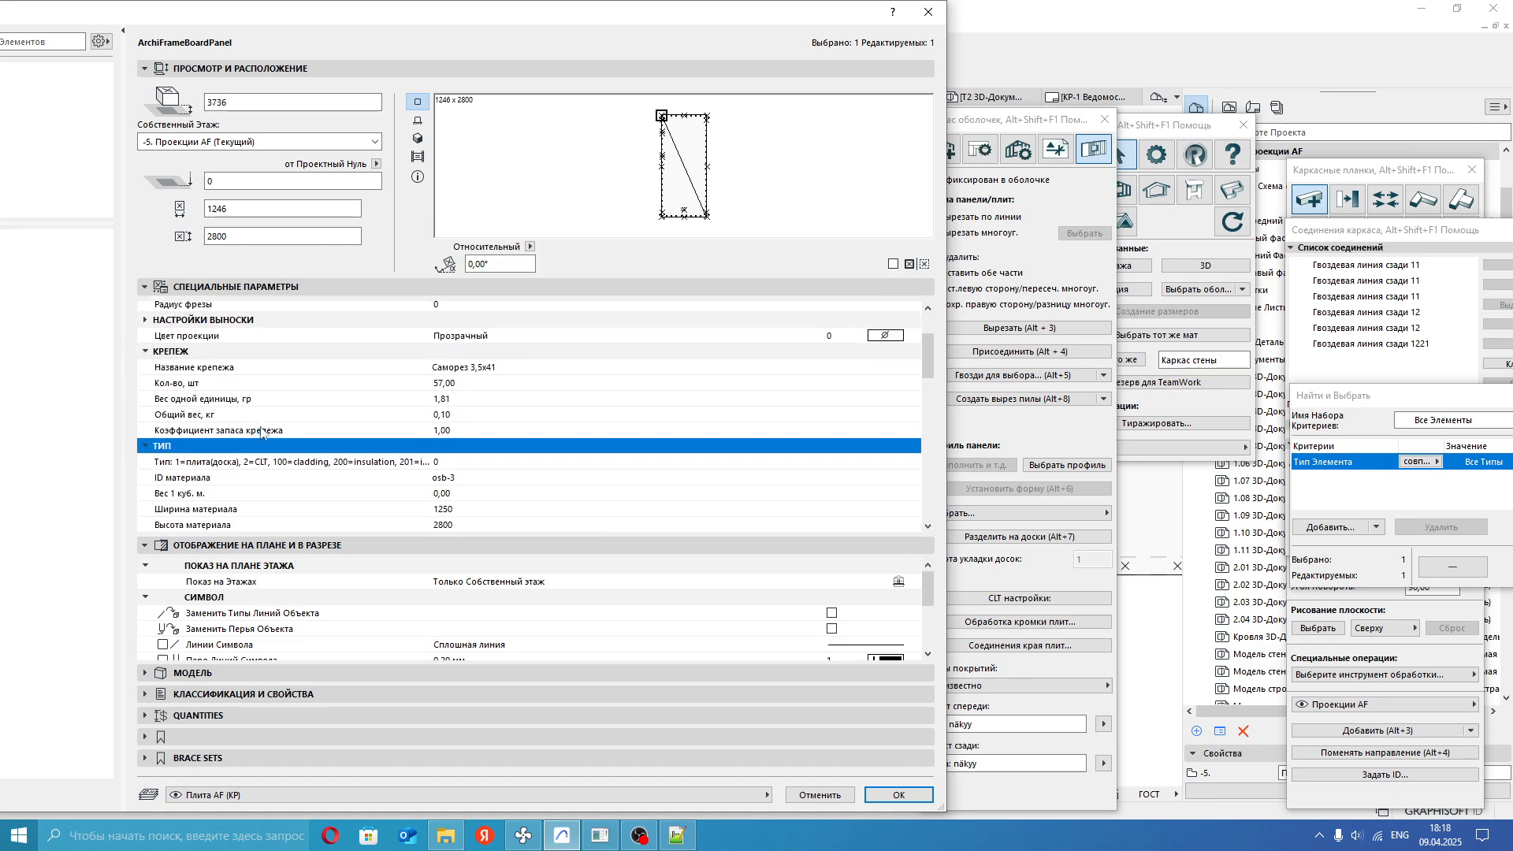
pyautogui.click(156, 359)
pyautogui.click(146, 358)
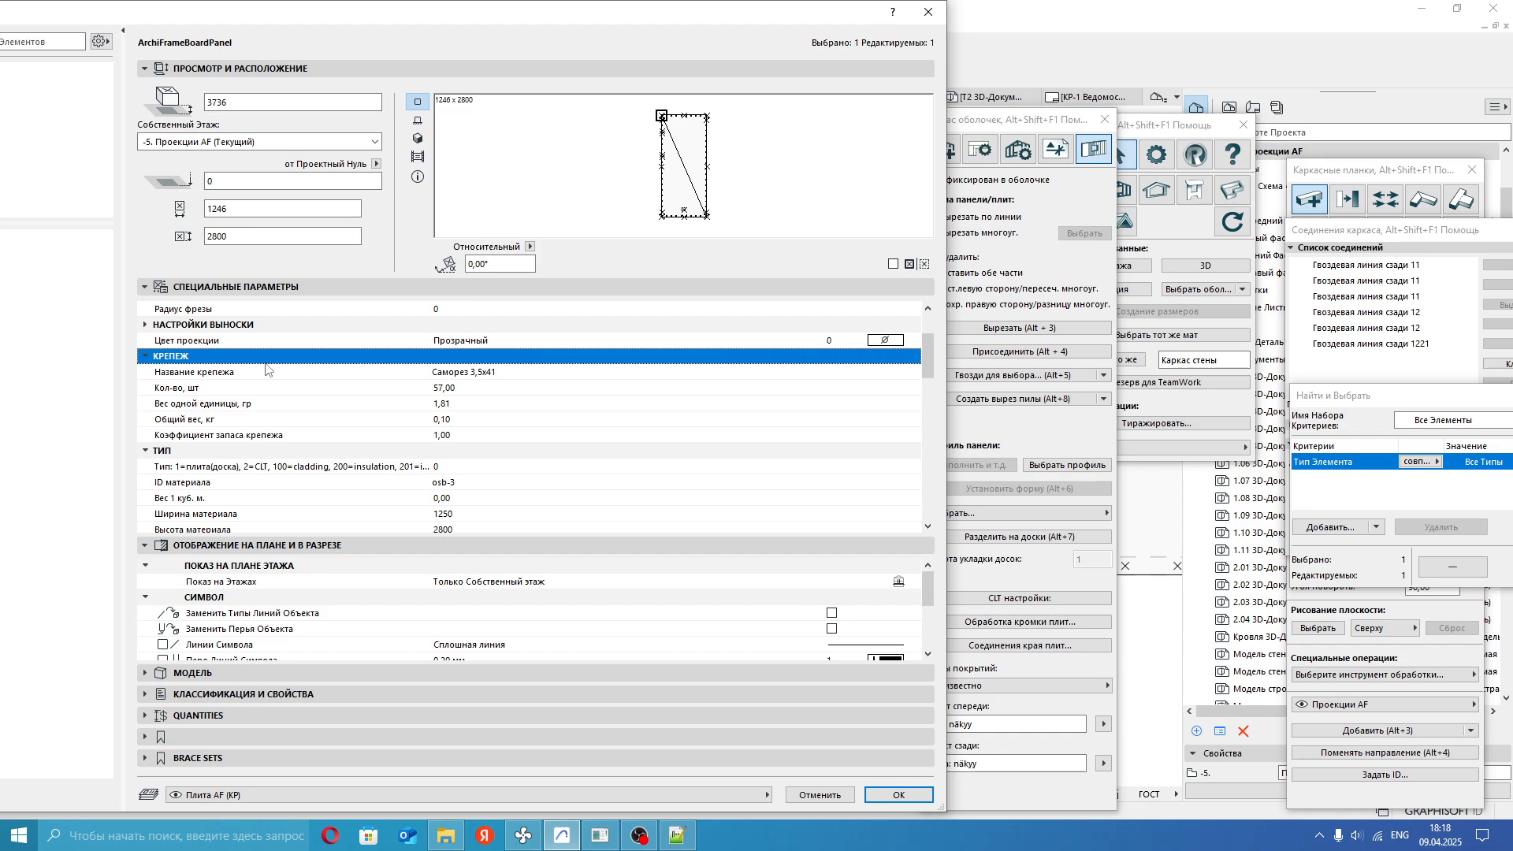
pyautogui.click(477, 376)
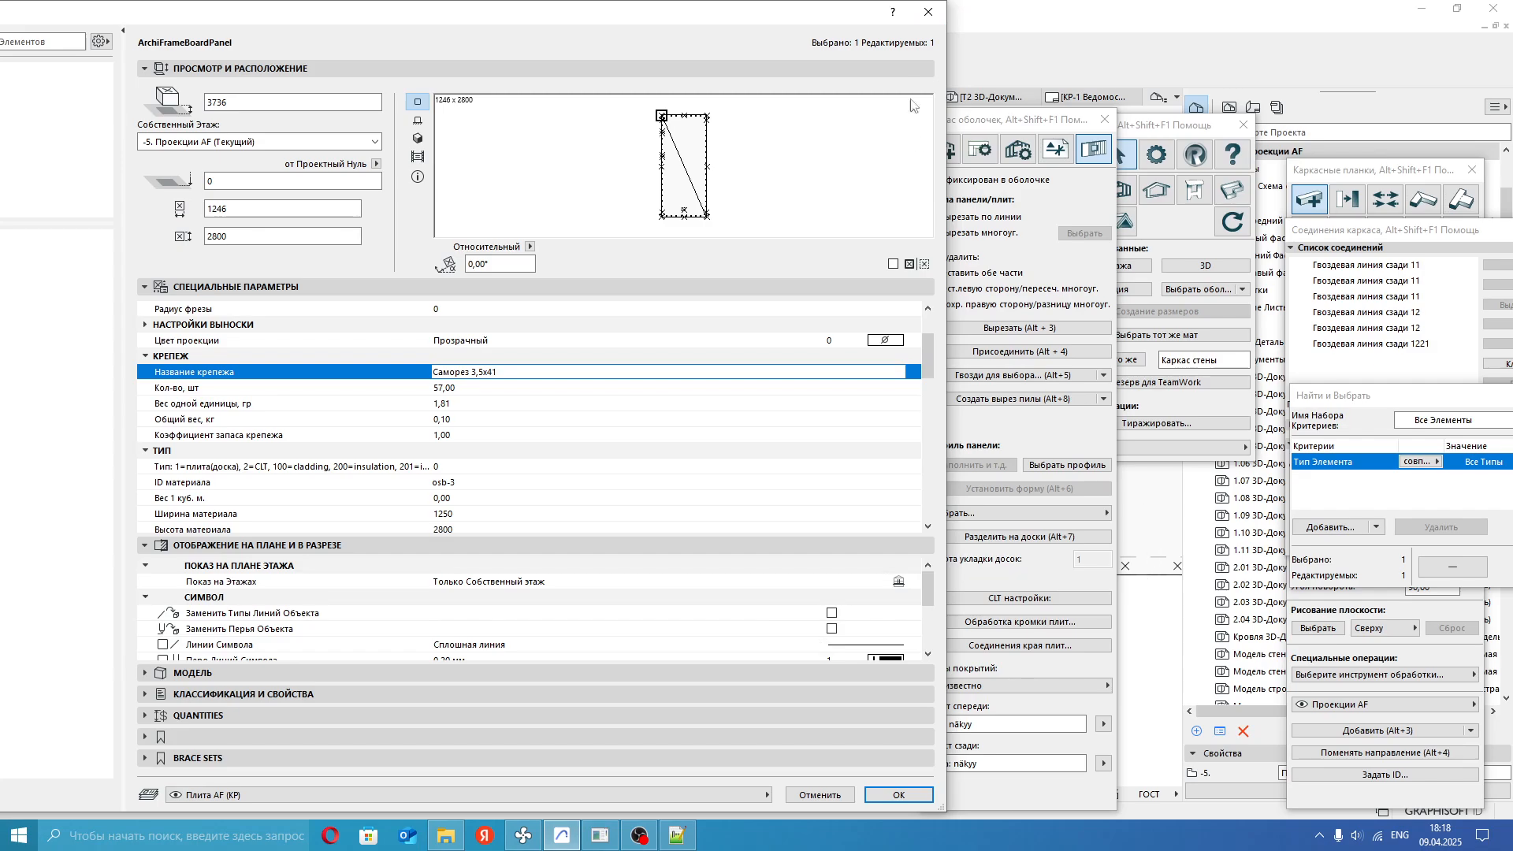
pyautogui.click(928, 15)
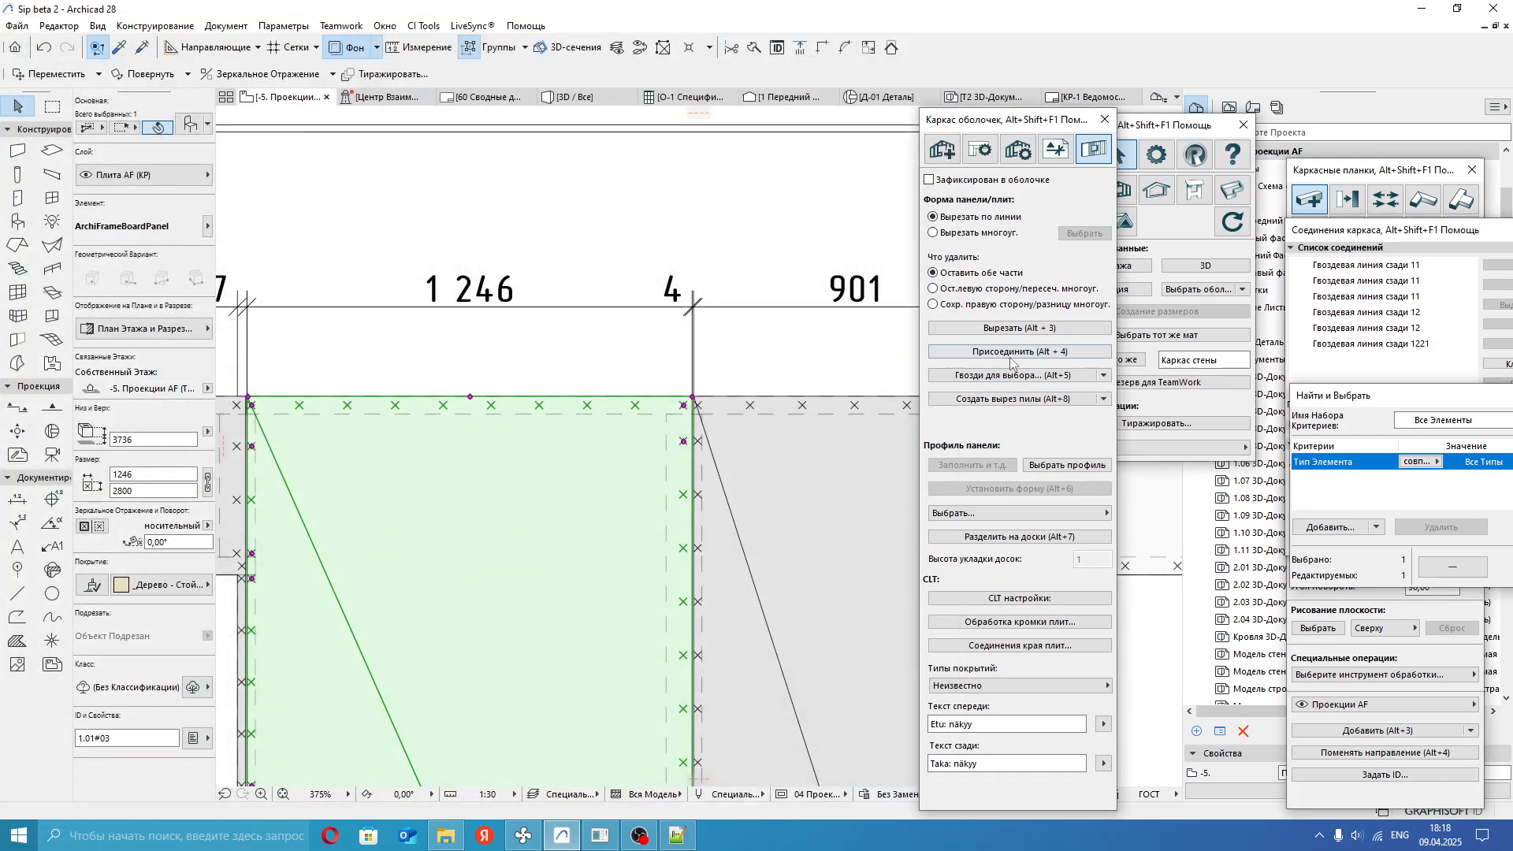
pyautogui.rightClick(543, 218)
pyautogui.click(567, 226)
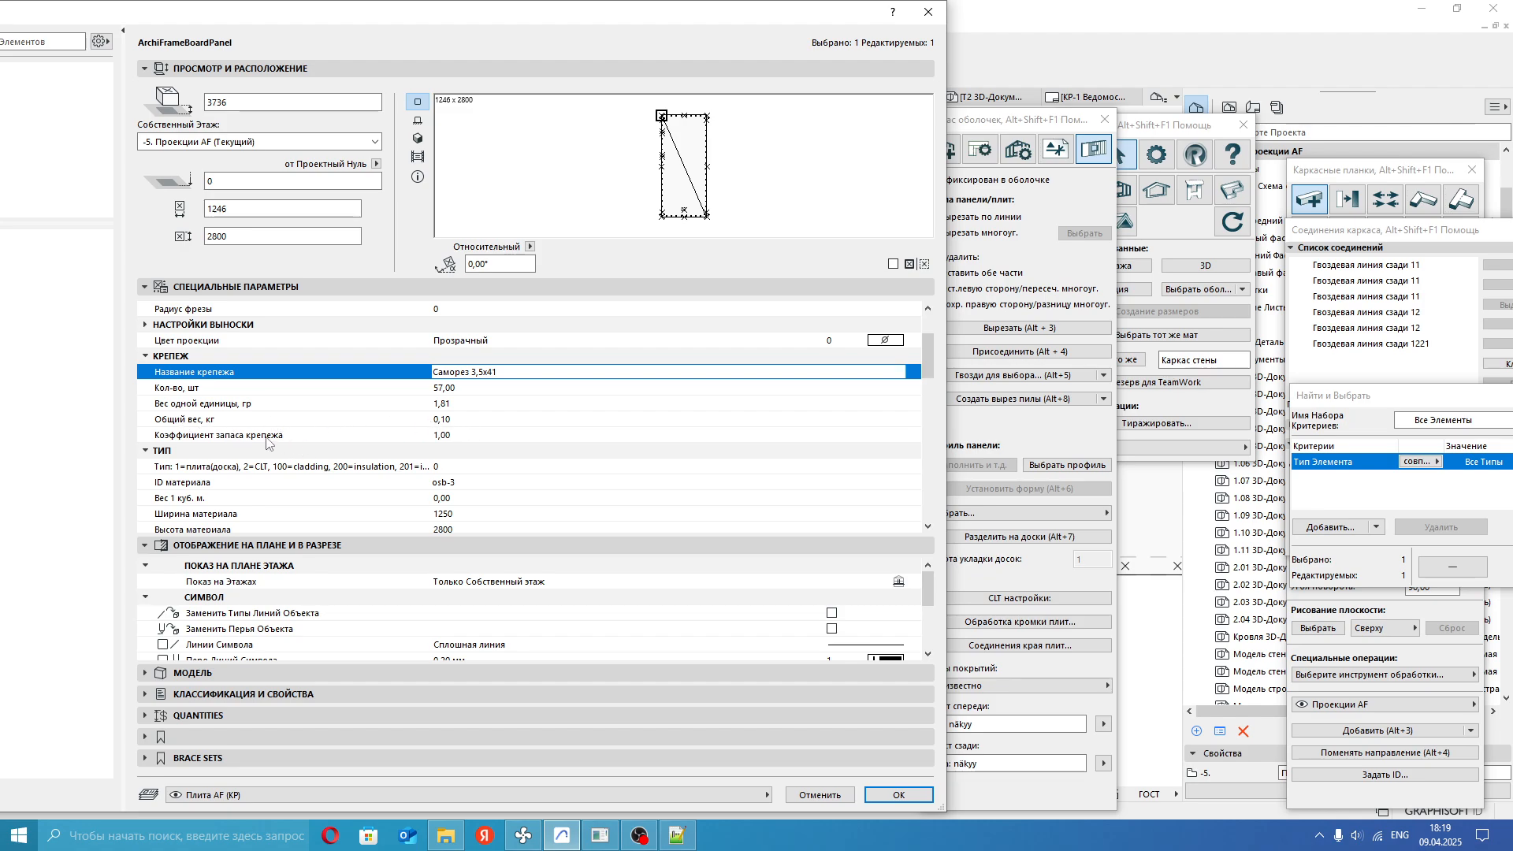
pyautogui.click(928, 12)
# Reselect the outer board between 05 and 06, update the panel 1.01 projection and review its fastener tables.
pyautogui.scroll(-5, 513, 354)
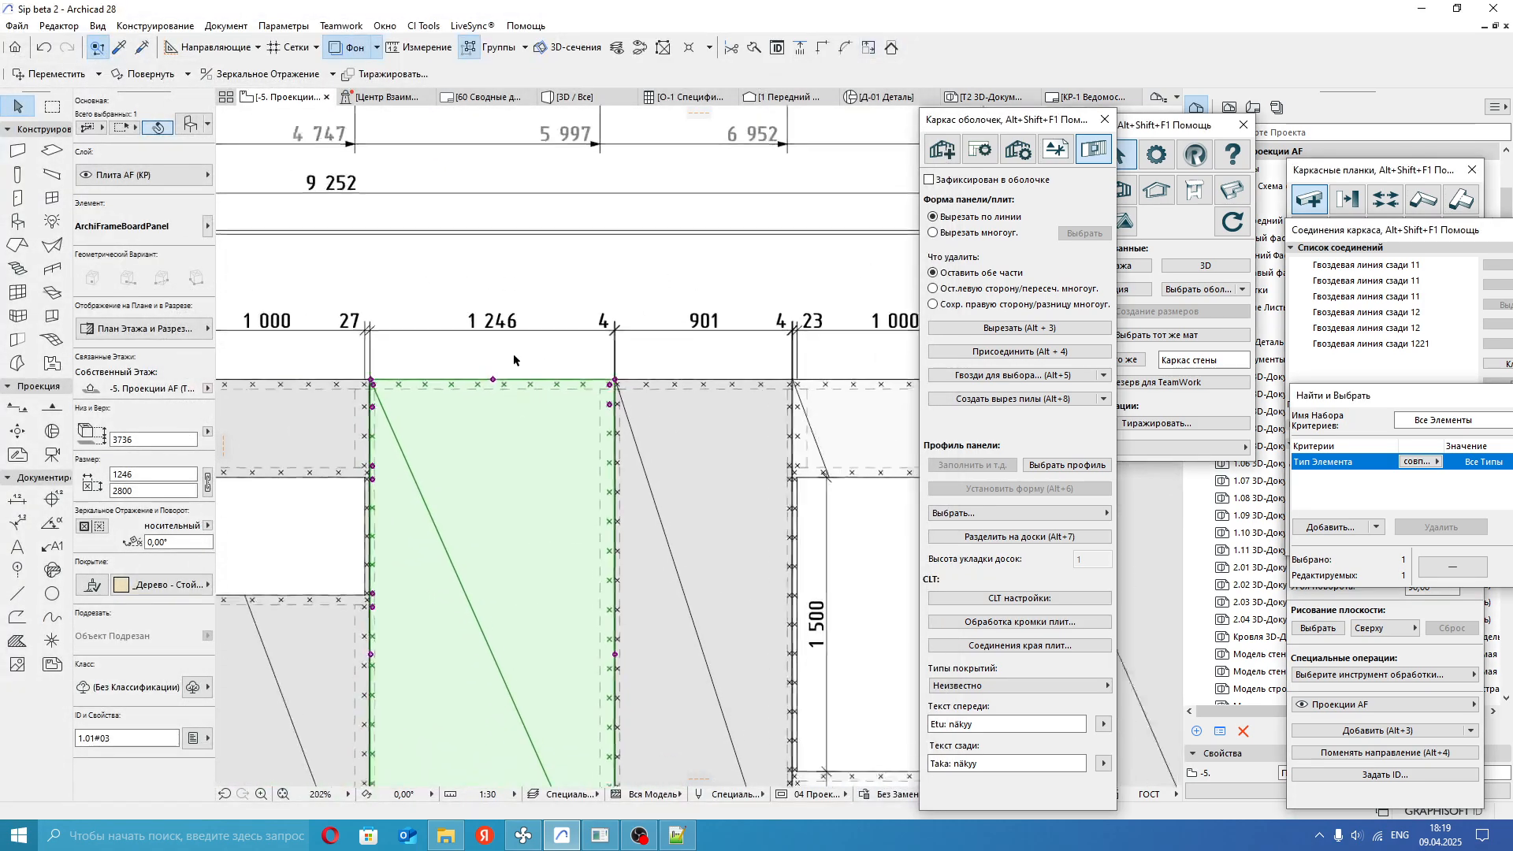
pyautogui.click(538, 332)
pyautogui.scroll(-2, 538, 332)
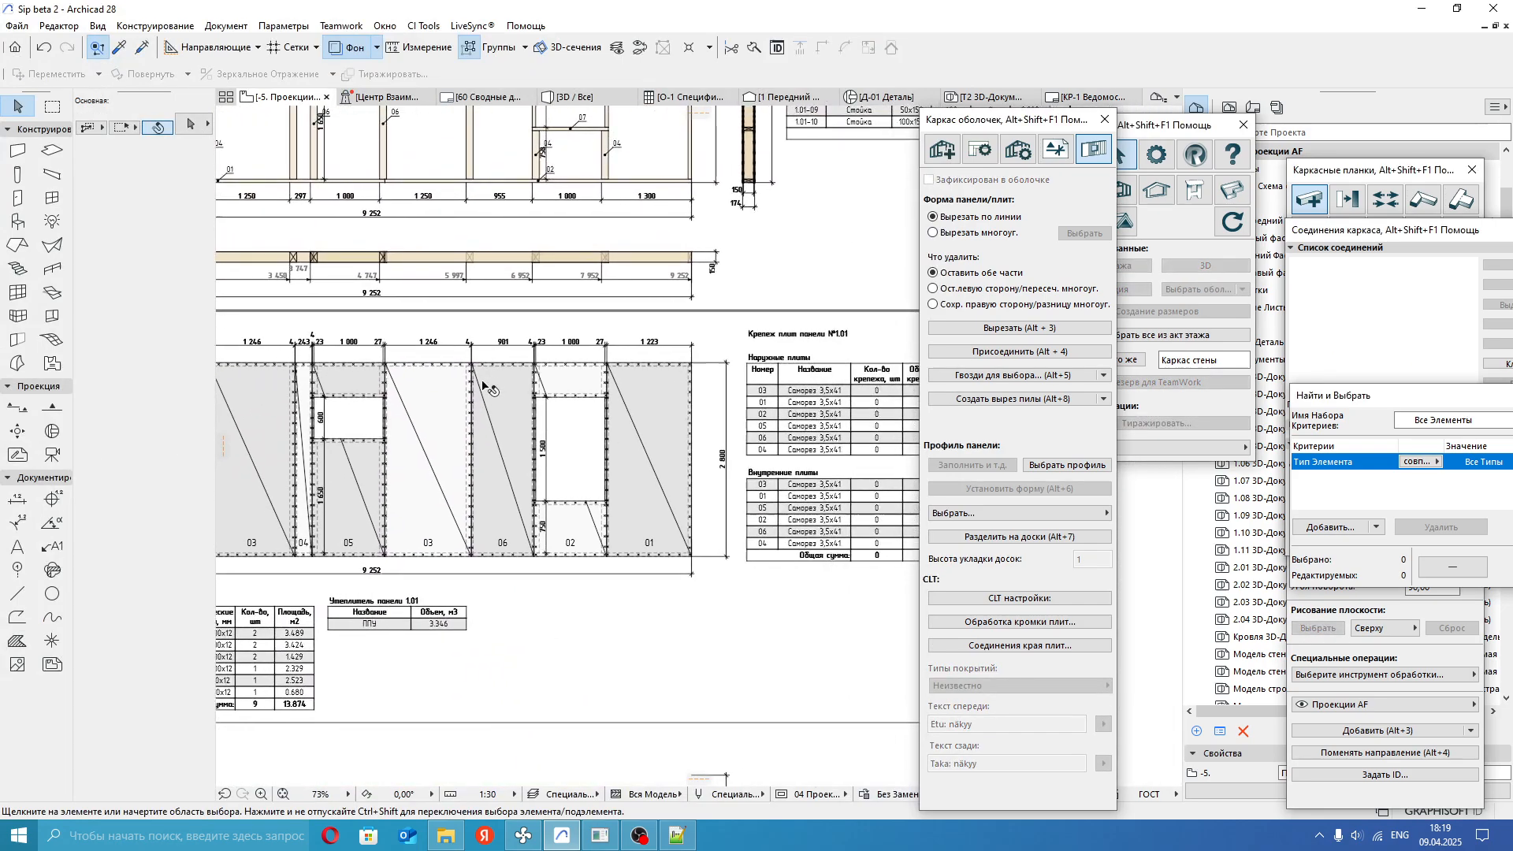
pyautogui.click(428, 473)
pyautogui.click(943, 148)
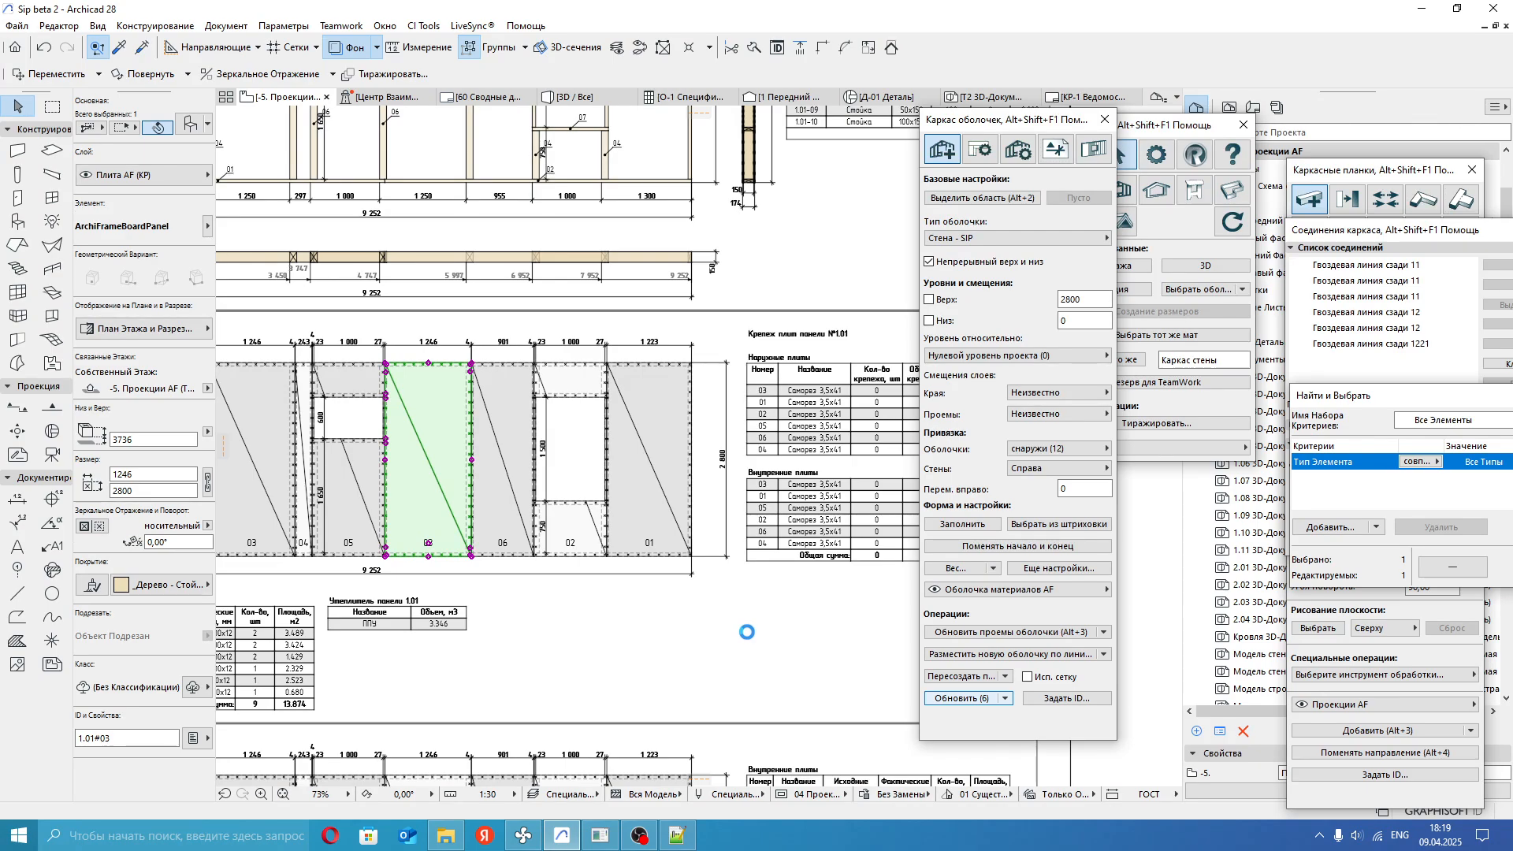
pyautogui.moveTo(747, 633); pyautogui.dragTo(633, 617, button='middle')
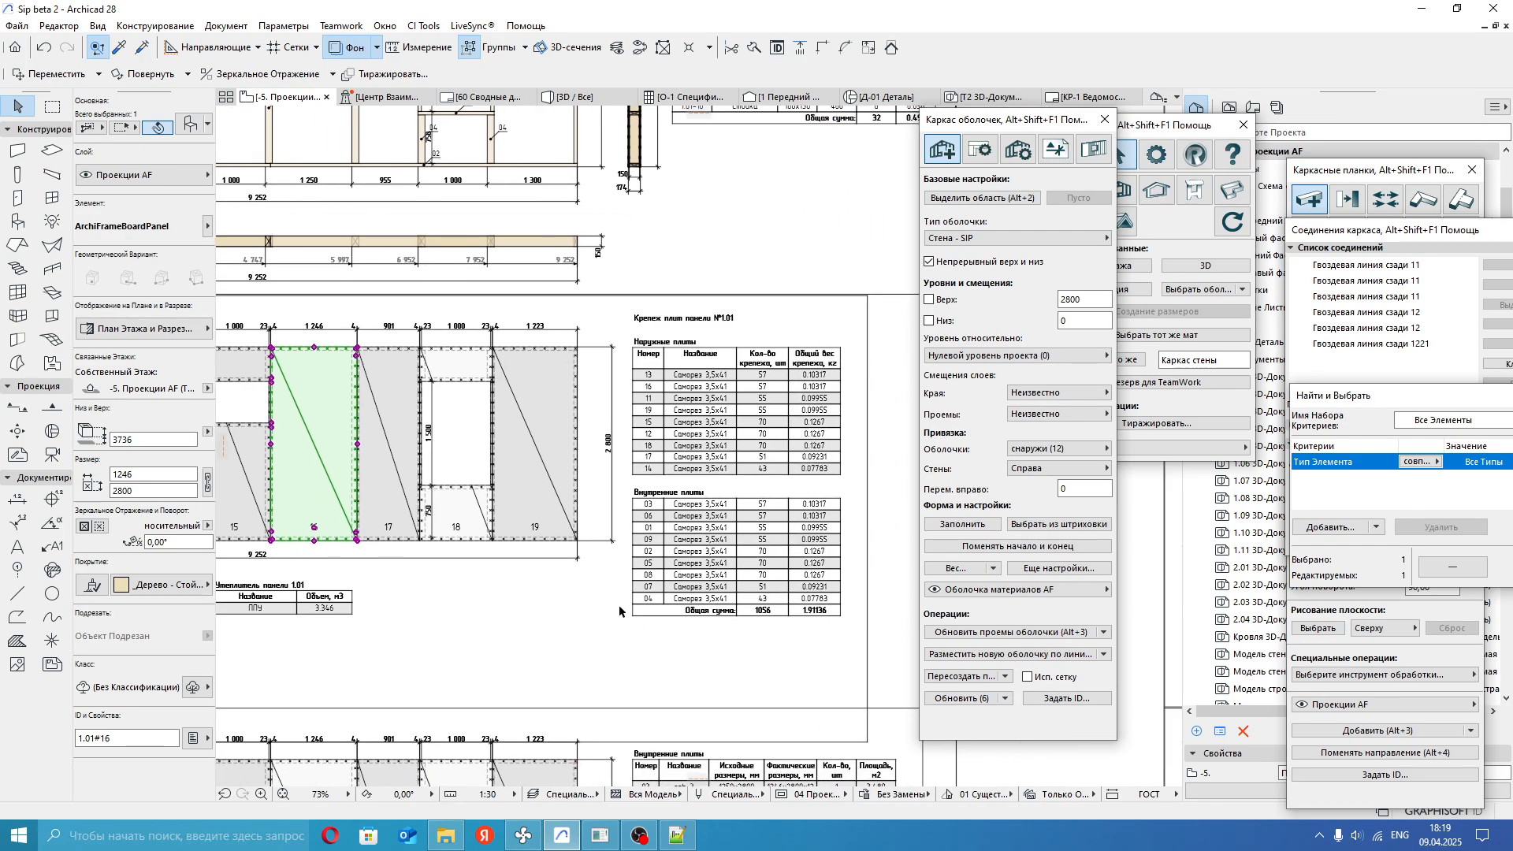
# Clear the board selection and examine the fastener tables for the outer and inner boards of panel 1.01.
pyautogui.scroll(1, 768, 542)
pyautogui.click(564, 597)
pyautogui.scroll(3, 743, 428)
pyautogui.moveTo(744, 421); pyautogui.dragTo(663, 394, button='middle')
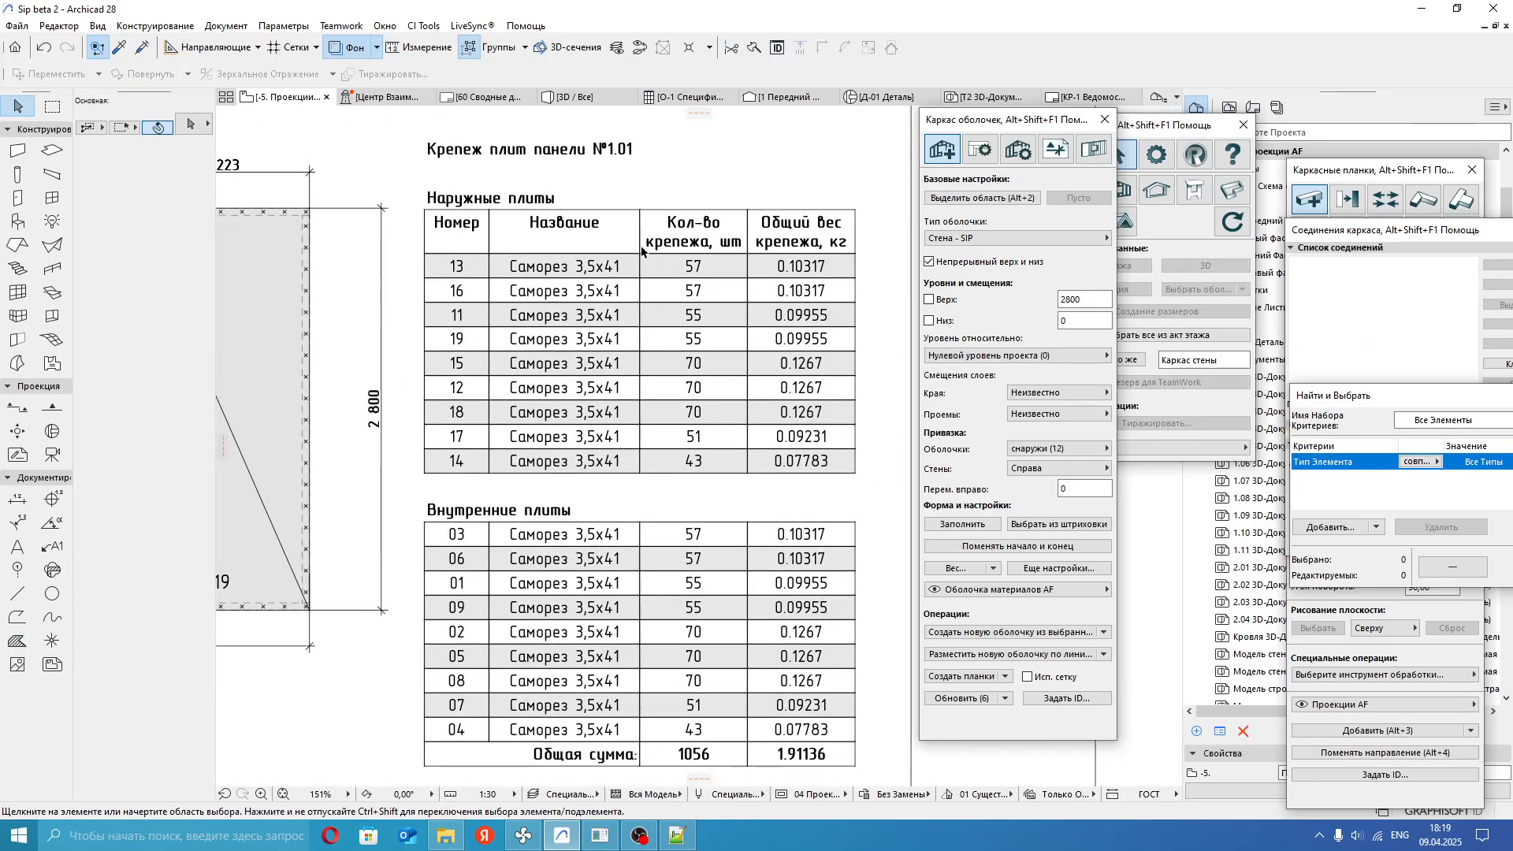
pyautogui.scroll(-5, 616, 364)
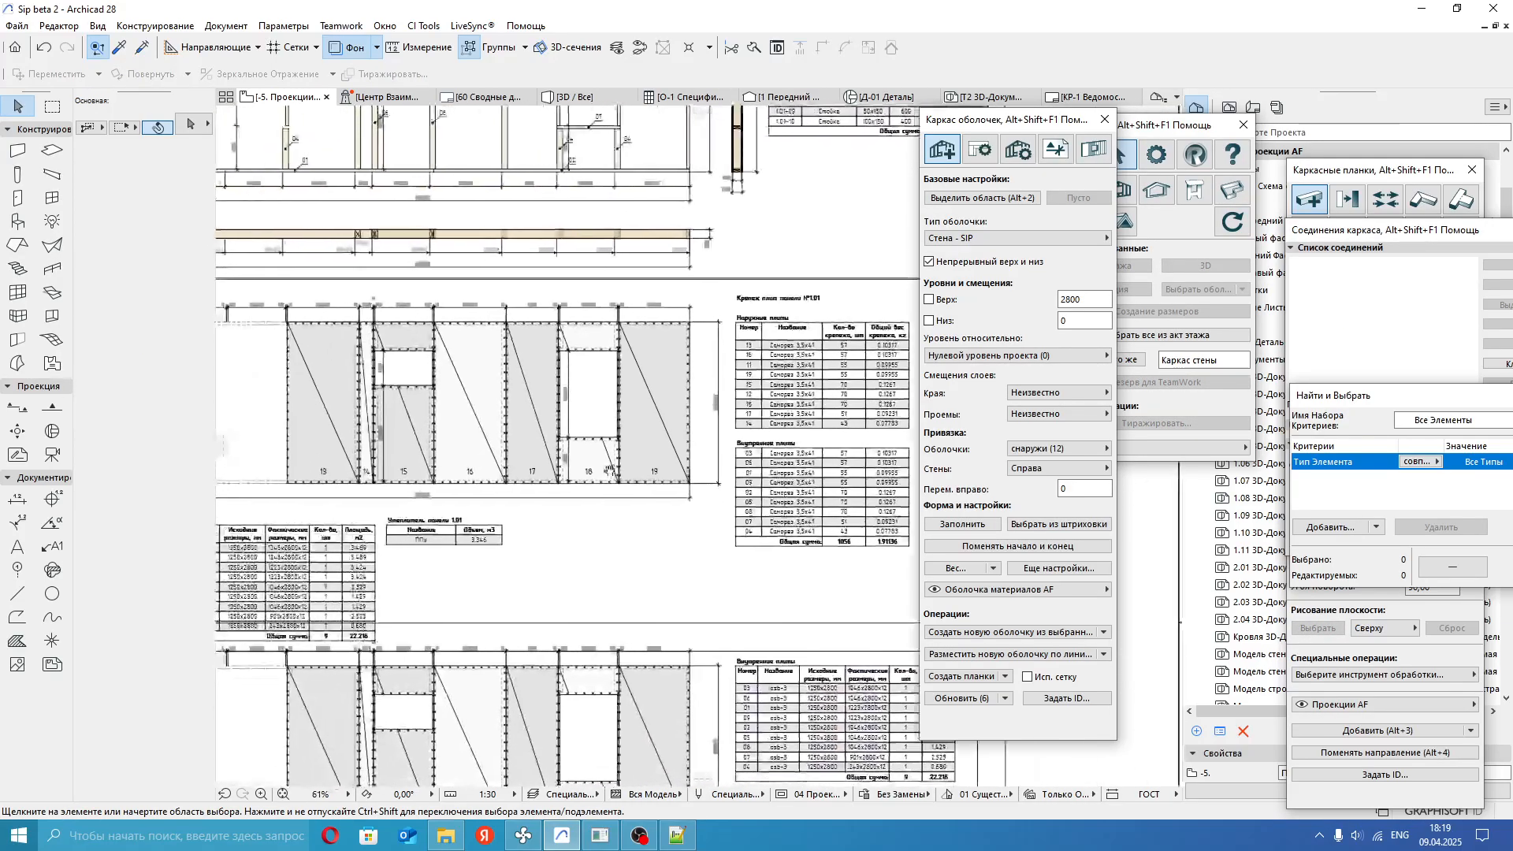
# Move the Наружные плиты table up, clear of the Внутренние плиты heading, and deselect it.
pyautogui.moveTo(615, 529); pyautogui.dragTo(665, 469, button='middle')
pyautogui.click(367, 508)
pyautogui.scroll(3, 366, 507)
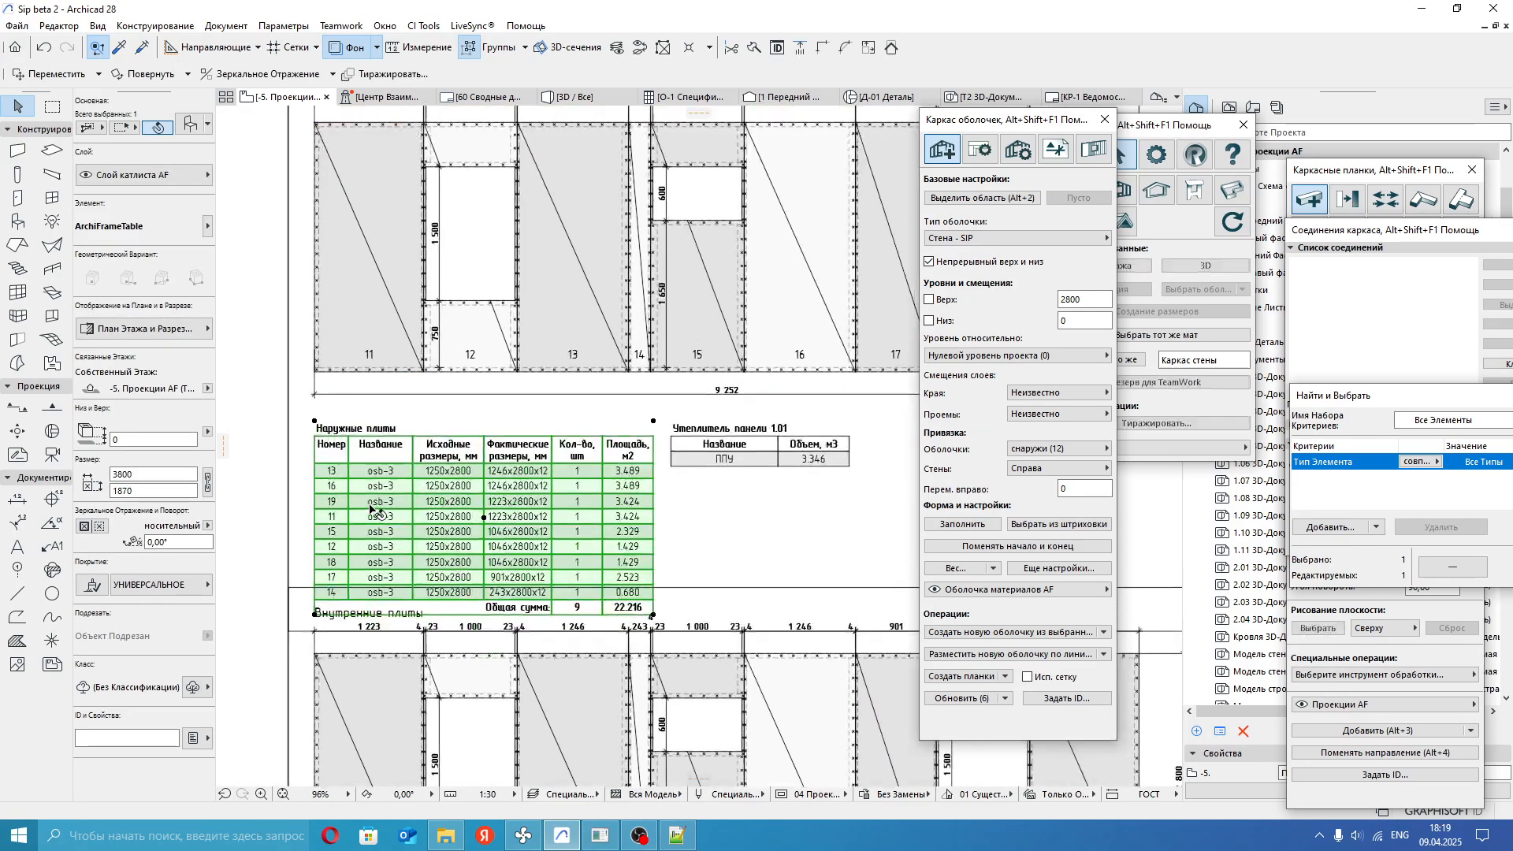
pyautogui.moveTo(367, 508); pyautogui.dragTo(367, 473)
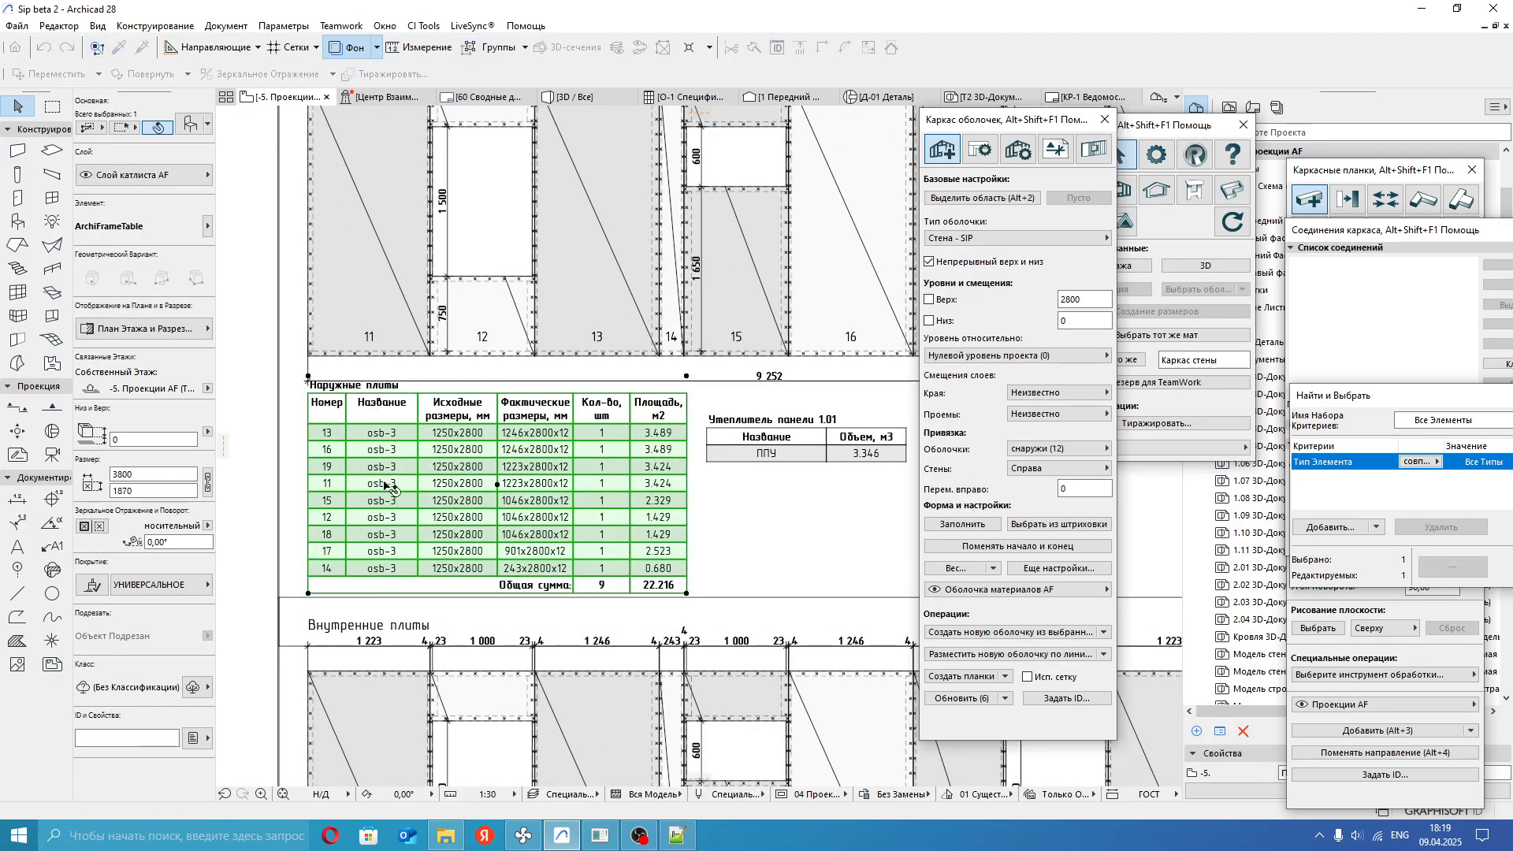
pyautogui.click(781, 528)
# Examine the fastener, board and insulation tables around panel 1.01, including the overall sheet layout.
pyautogui.moveTo(734, 518); pyautogui.dragTo(589, 515, button='middle')
pyautogui.scroll(-2, 588, 515)
pyautogui.moveTo(780, 514); pyautogui.dragTo(339, 564, button='middle')
pyautogui.scroll(3, 646, 362)
pyautogui.scroll(-3, 652, 356)
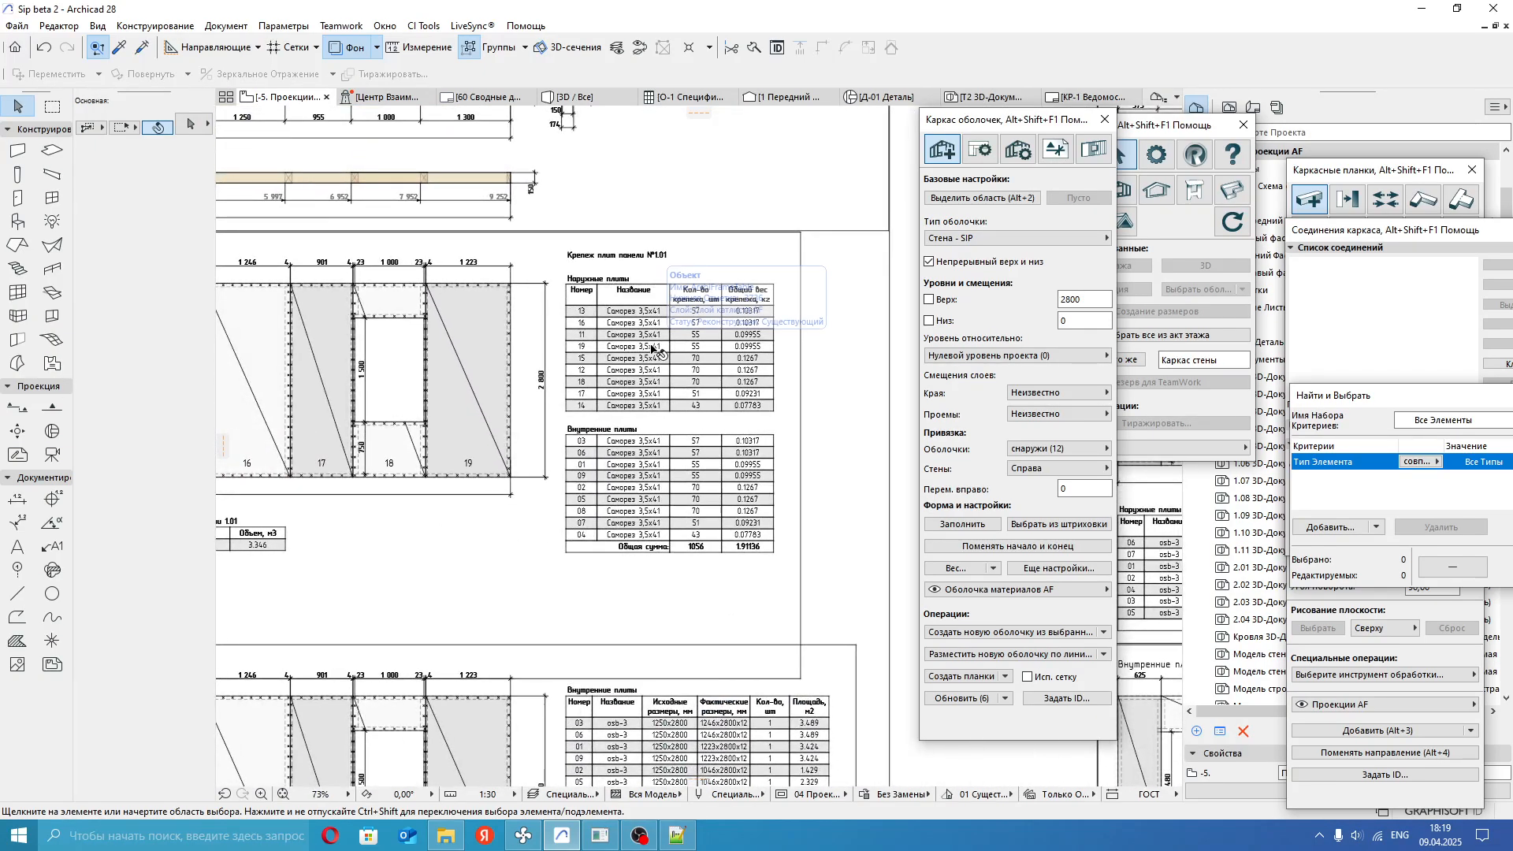
pyautogui.scroll(2, 692, 540)
pyautogui.moveTo(604, 510); pyautogui.dragTo(848, 504, button='middle')
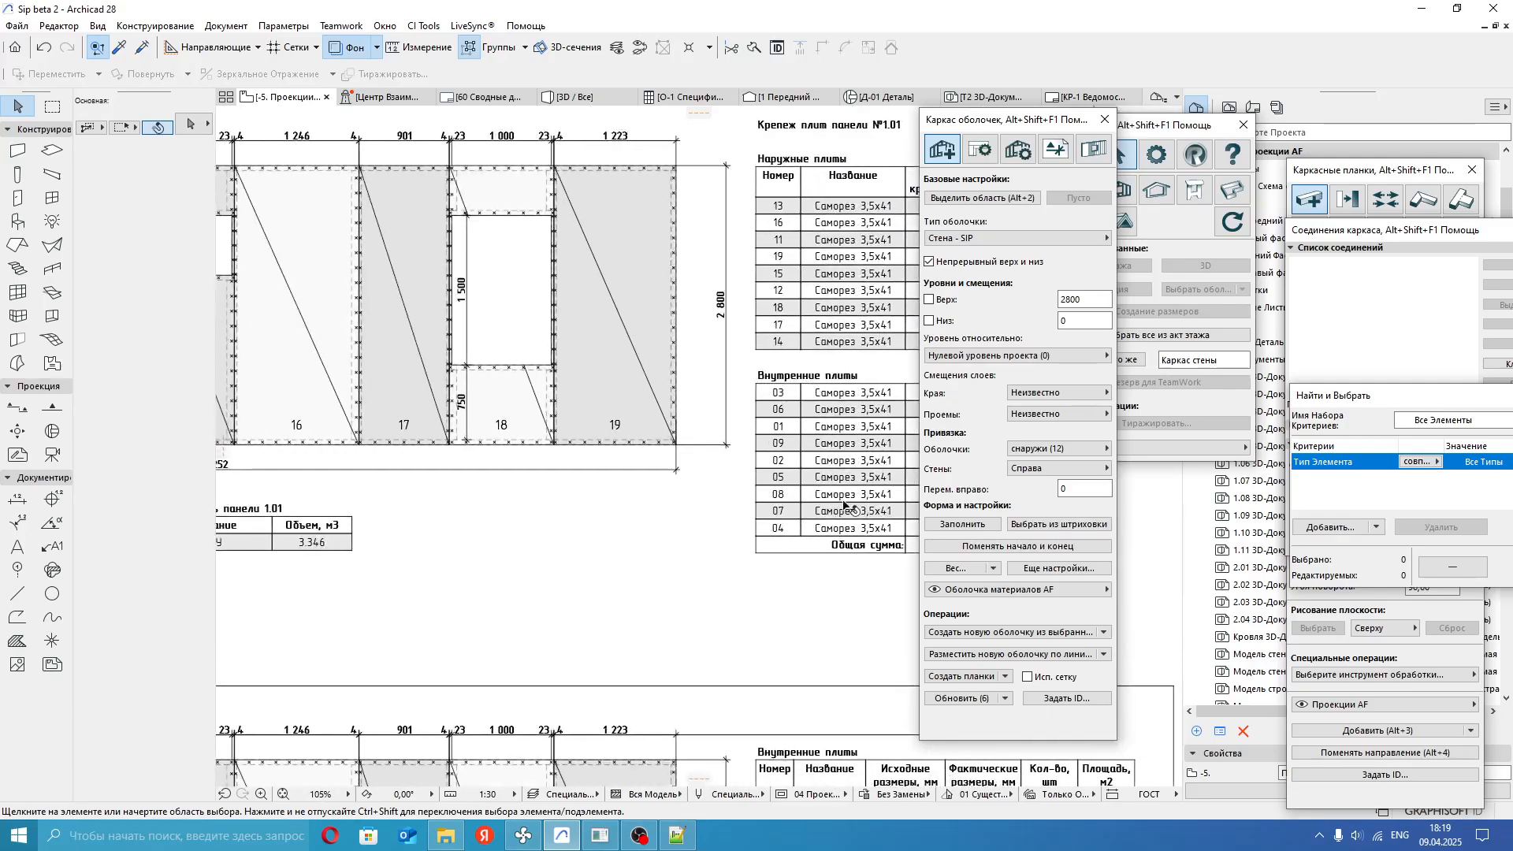
pyautogui.moveTo(680, 550)
pyautogui.mouseDown(button='middle')
pyautogui.moveTo(503, 541)
pyautogui.moveTo(621, 544)
pyautogui.mouseUp(button='middle')
pyautogui.scroll(-2, 473, 546)
pyautogui.moveTo(454, 547)
pyautogui.mouseDown(button='middle')
pyautogui.moveTo(780, 523)
pyautogui.moveTo(841, 472)
pyautogui.mouseUp(button='middle')
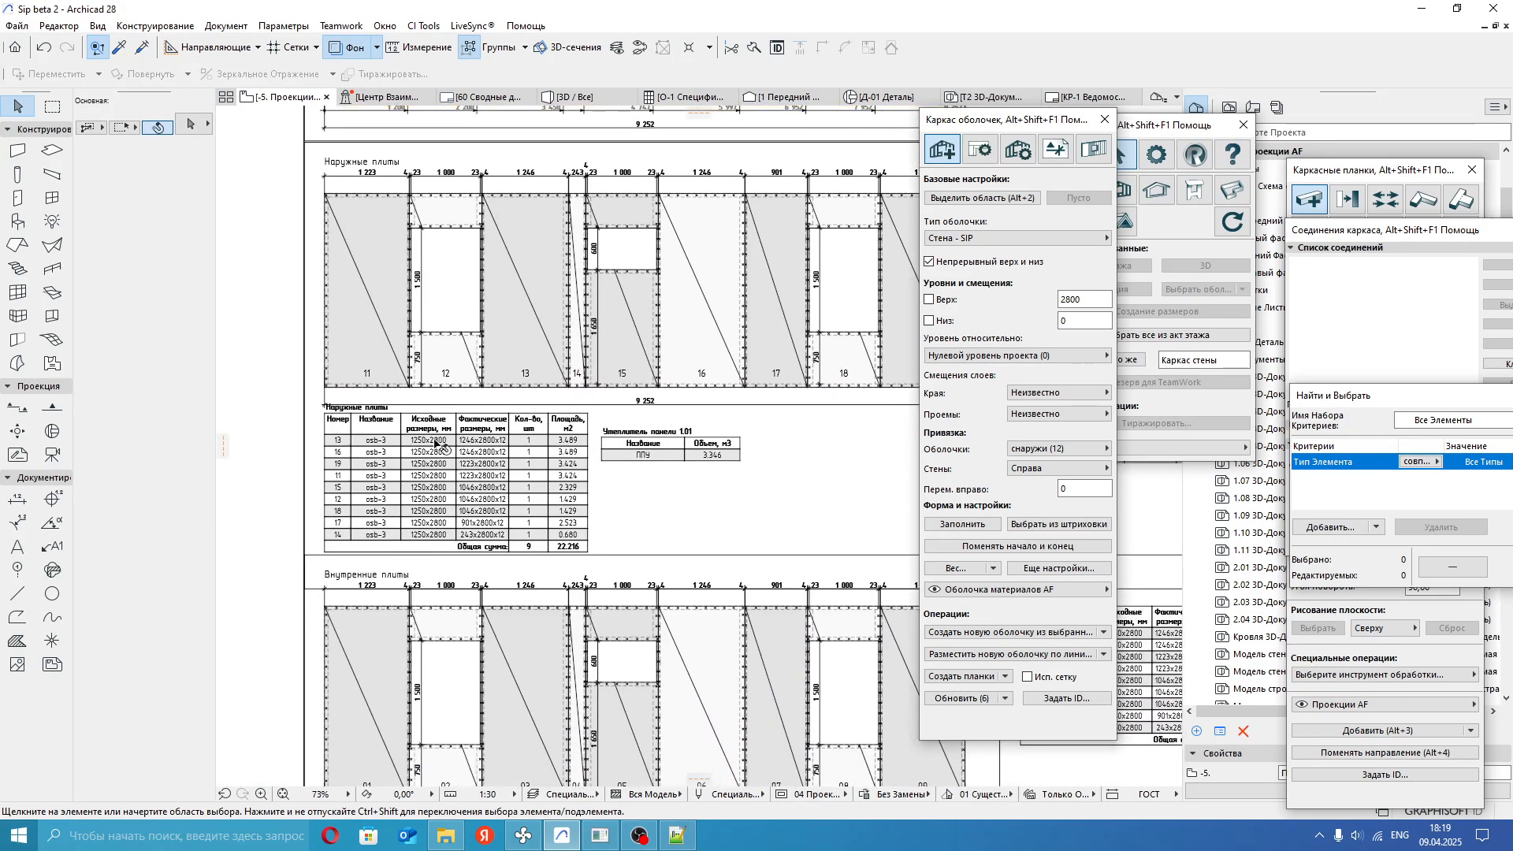
pyautogui.scroll(2, 391, 525)
pyautogui.scroll(-3, 840, 523)
pyautogui.moveTo(840, 523)
pyautogui.mouseDown(button='middle')
pyautogui.moveTo(391, 398)
pyautogui.moveTo(484, 368)
pyautogui.moveTo(710, 528)
pyautogui.mouseUp(button='middle')
pyautogui.scroll(4, 563, 344)
pyautogui.scroll(-6, 609, 346)
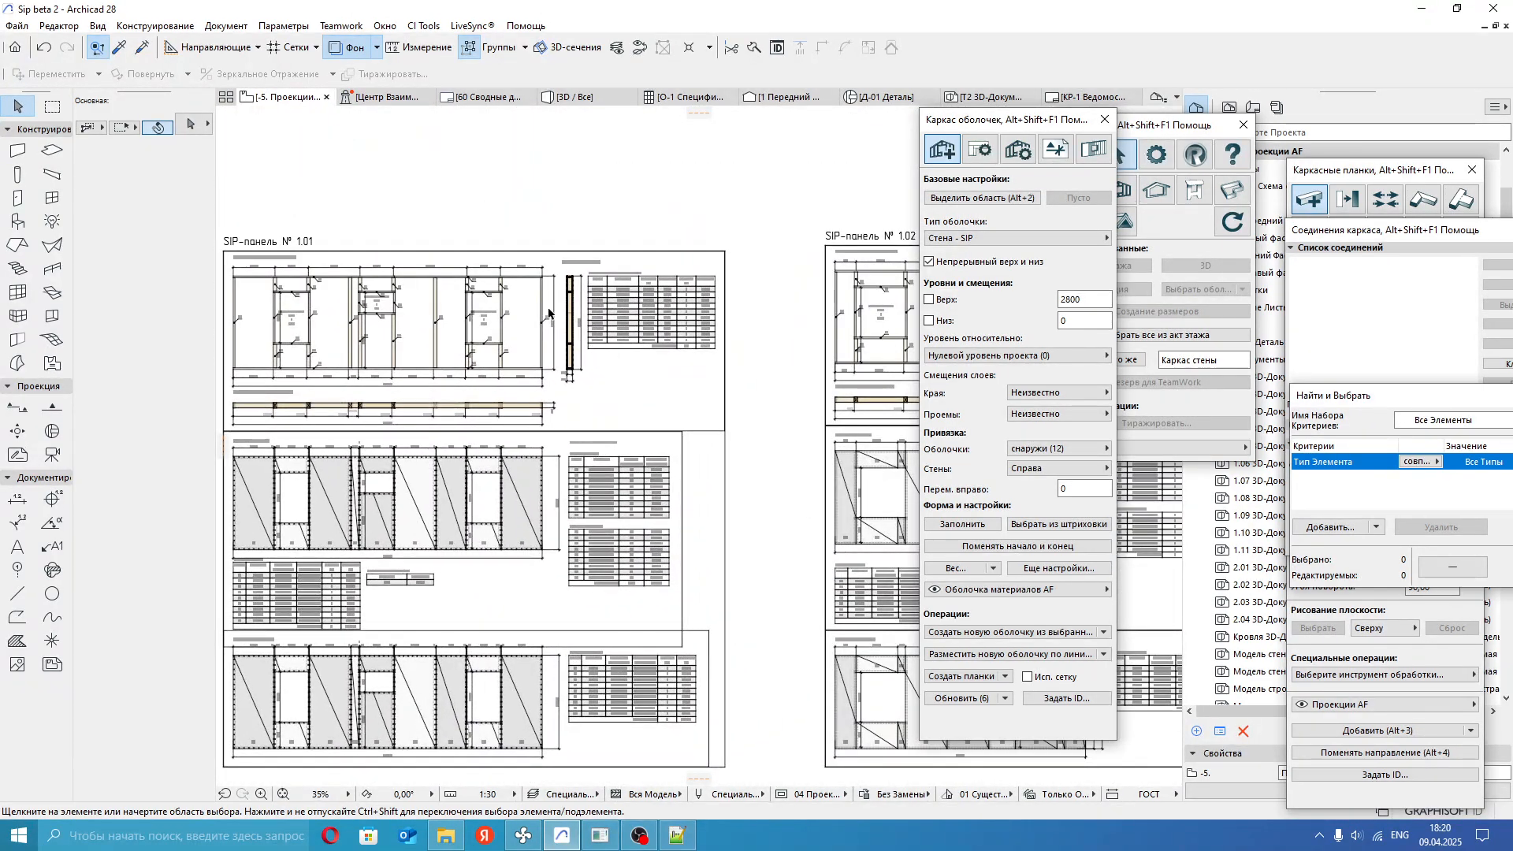
# In the 3D view, select the floor slab beside the wall panels and set the shell type to Перекрытие - SIP.
pyautogui.click(598, 100)
pyautogui.scroll(-10, 451, 415)
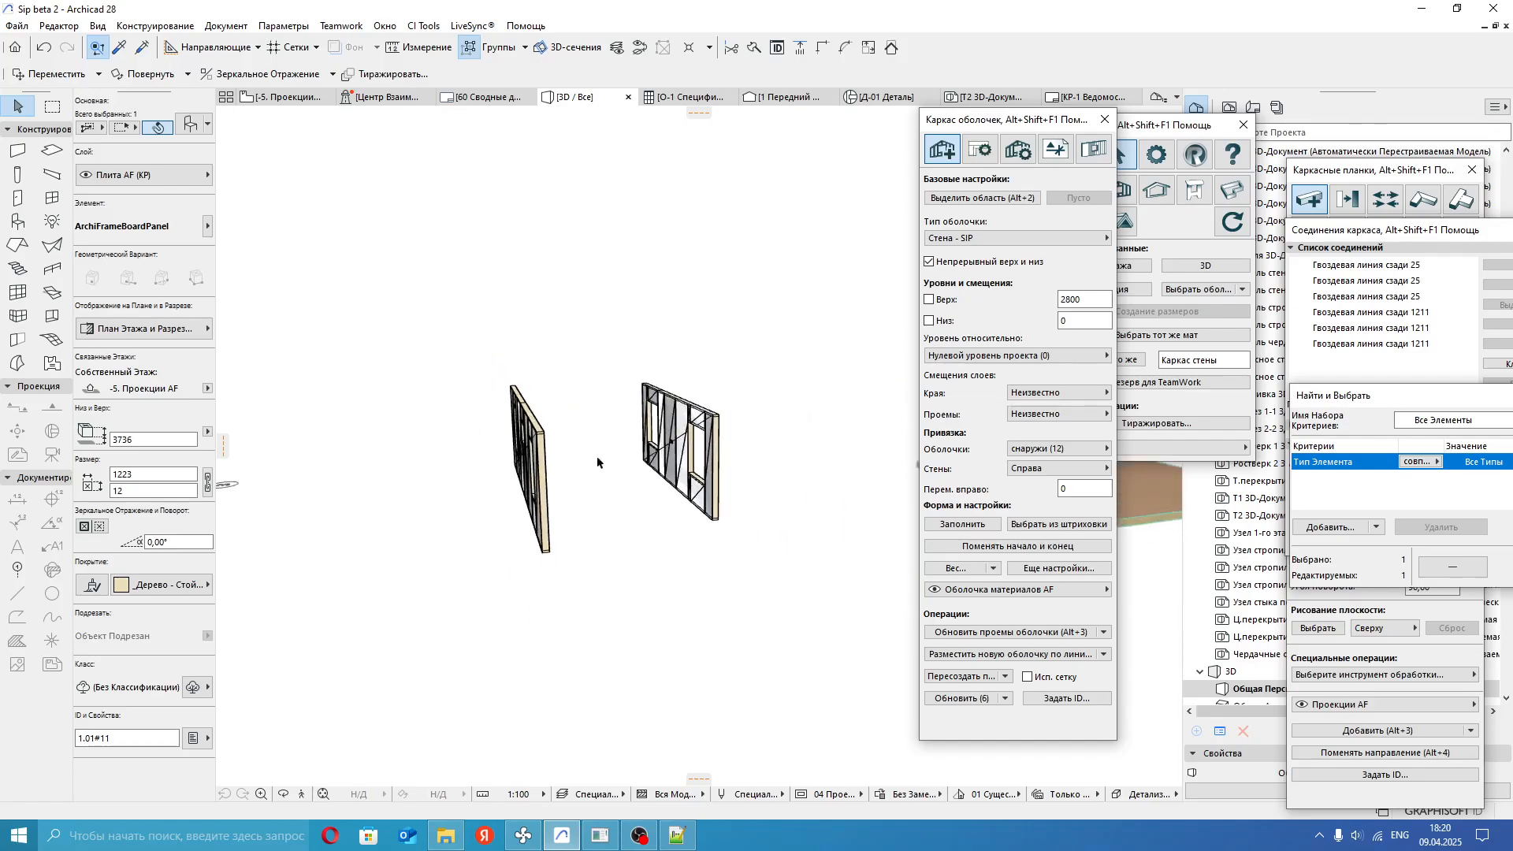
pyautogui.moveTo(528, 483); pyautogui.dragTo(483, 490, button='middle')
pyautogui.click(789, 514)
pyautogui.keyDown('shift'); pyautogui.moveTo(790, 514); pyautogui.dragTo(625, 542, button='middle'); pyautogui.keyUp('shift')
pyautogui.keyDown('shift'); pyautogui.moveTo(760, 523); pyautogui.dragTo(886, 515, button='middle'); pyautogui.keyUp('shift')
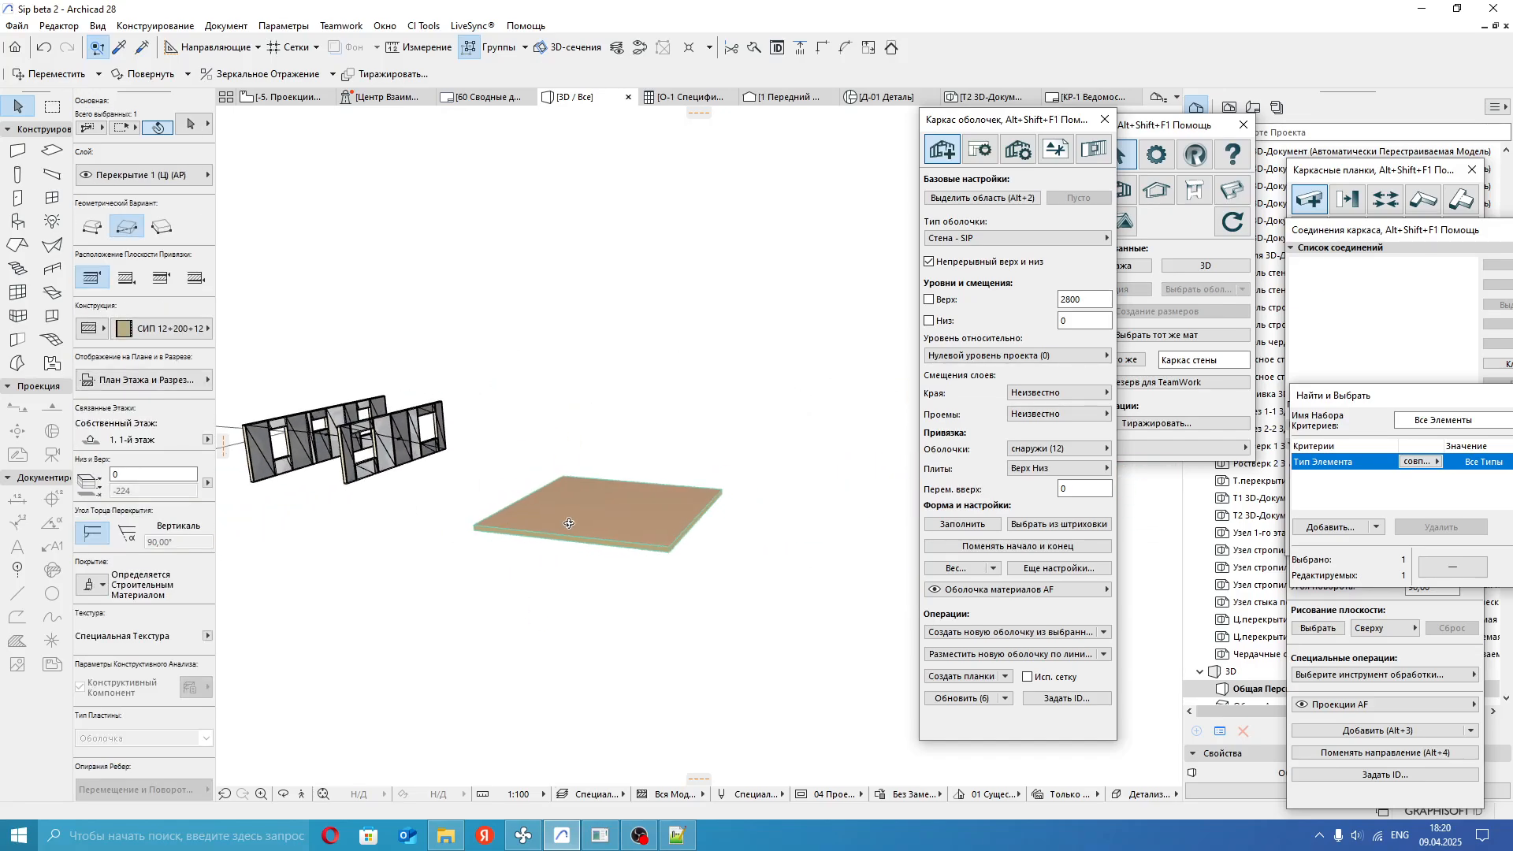
pyautogui.click(991, 239)
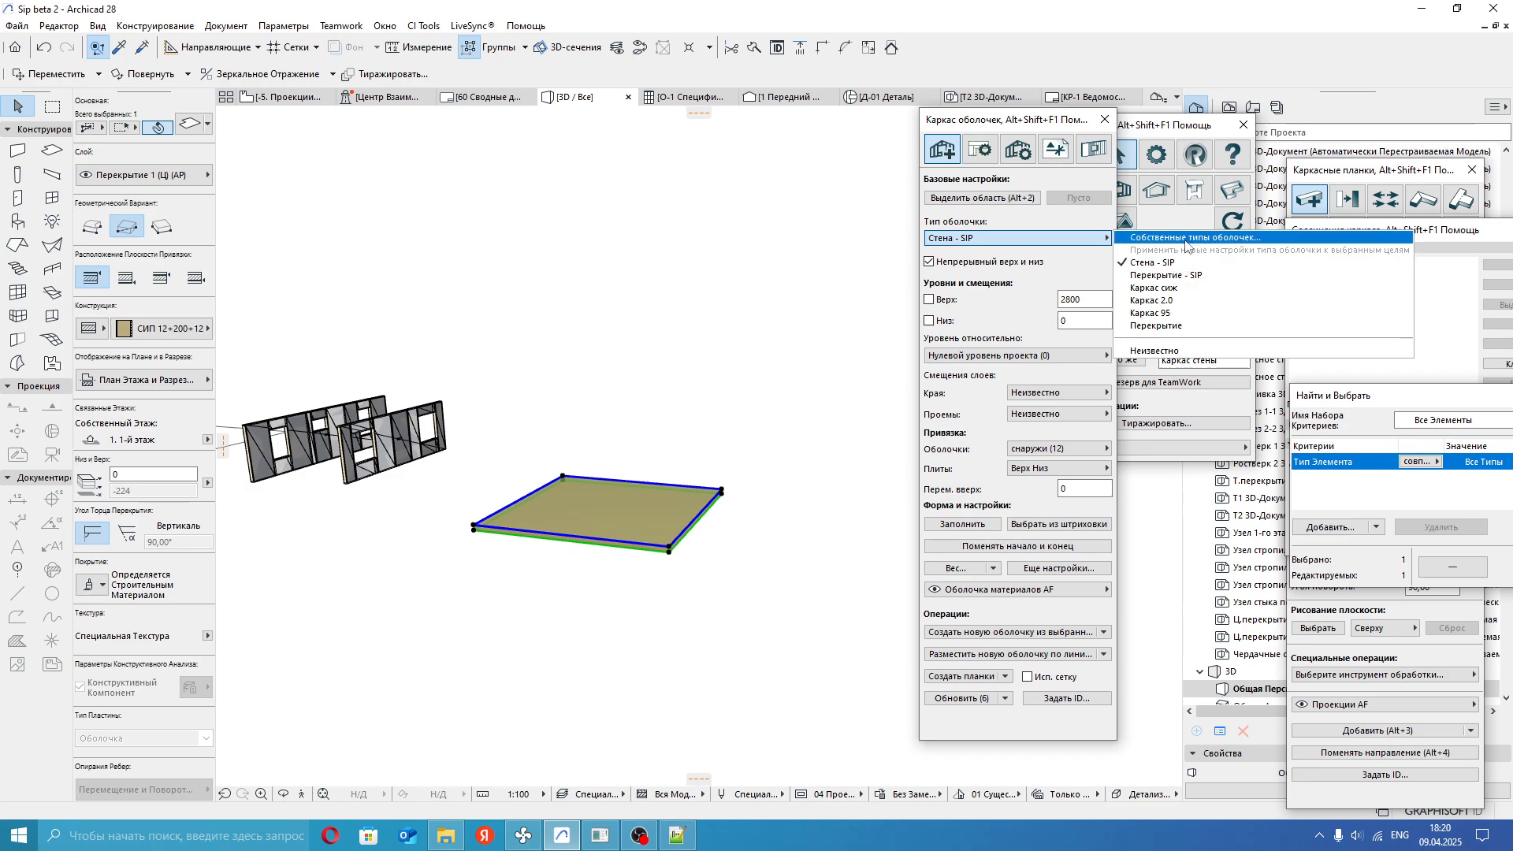
pyautogui.click(1174, 275)
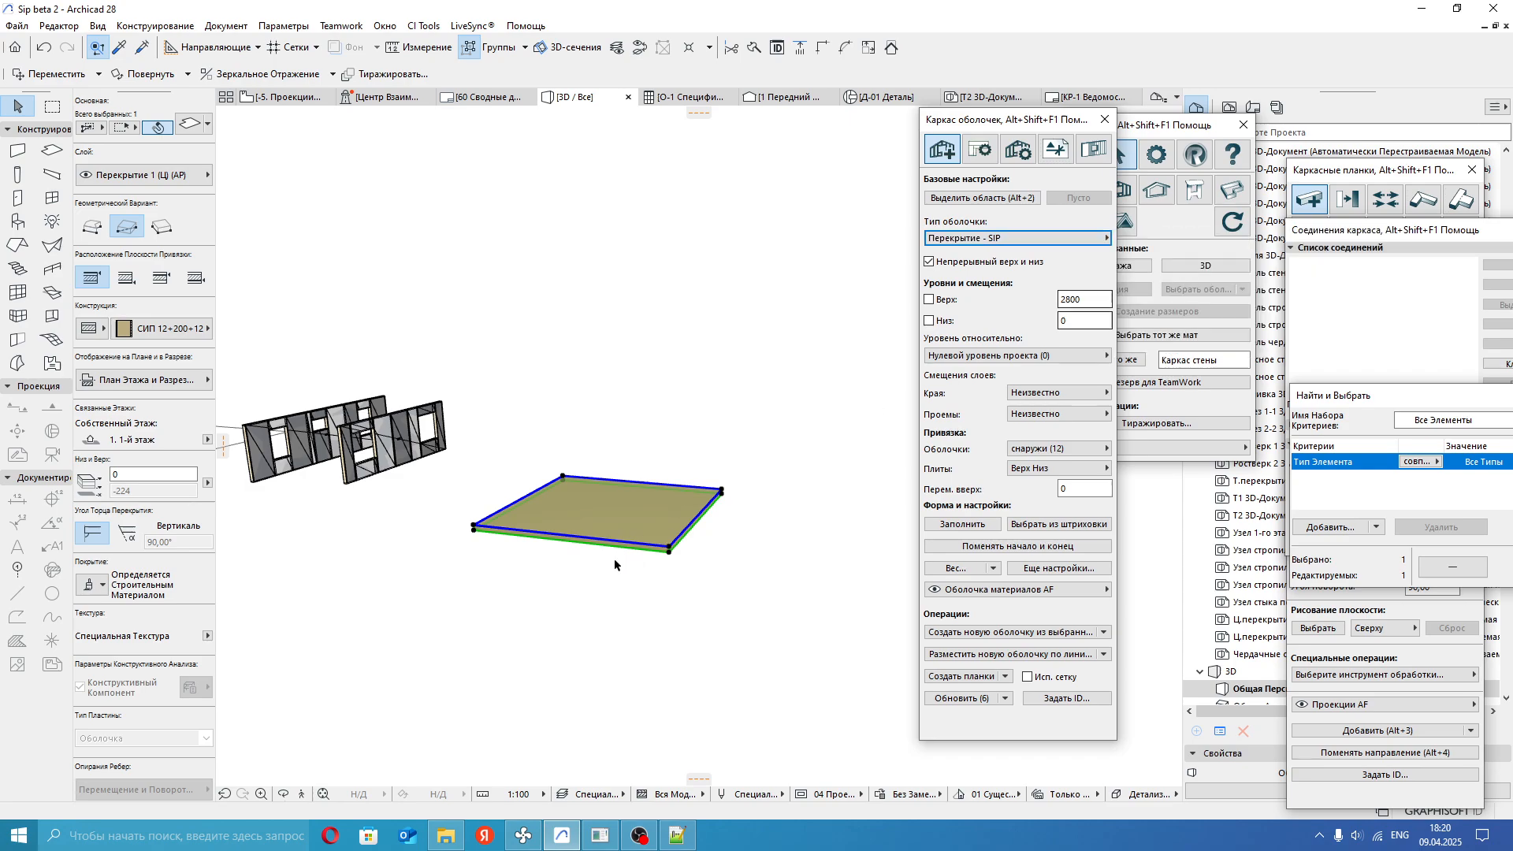
# Review the Перекрытие - SIP shell type and its Каркас перекрытия SIP - 150 мм layer settings, and close both without saving.
pyautogui.click(1007, 241)
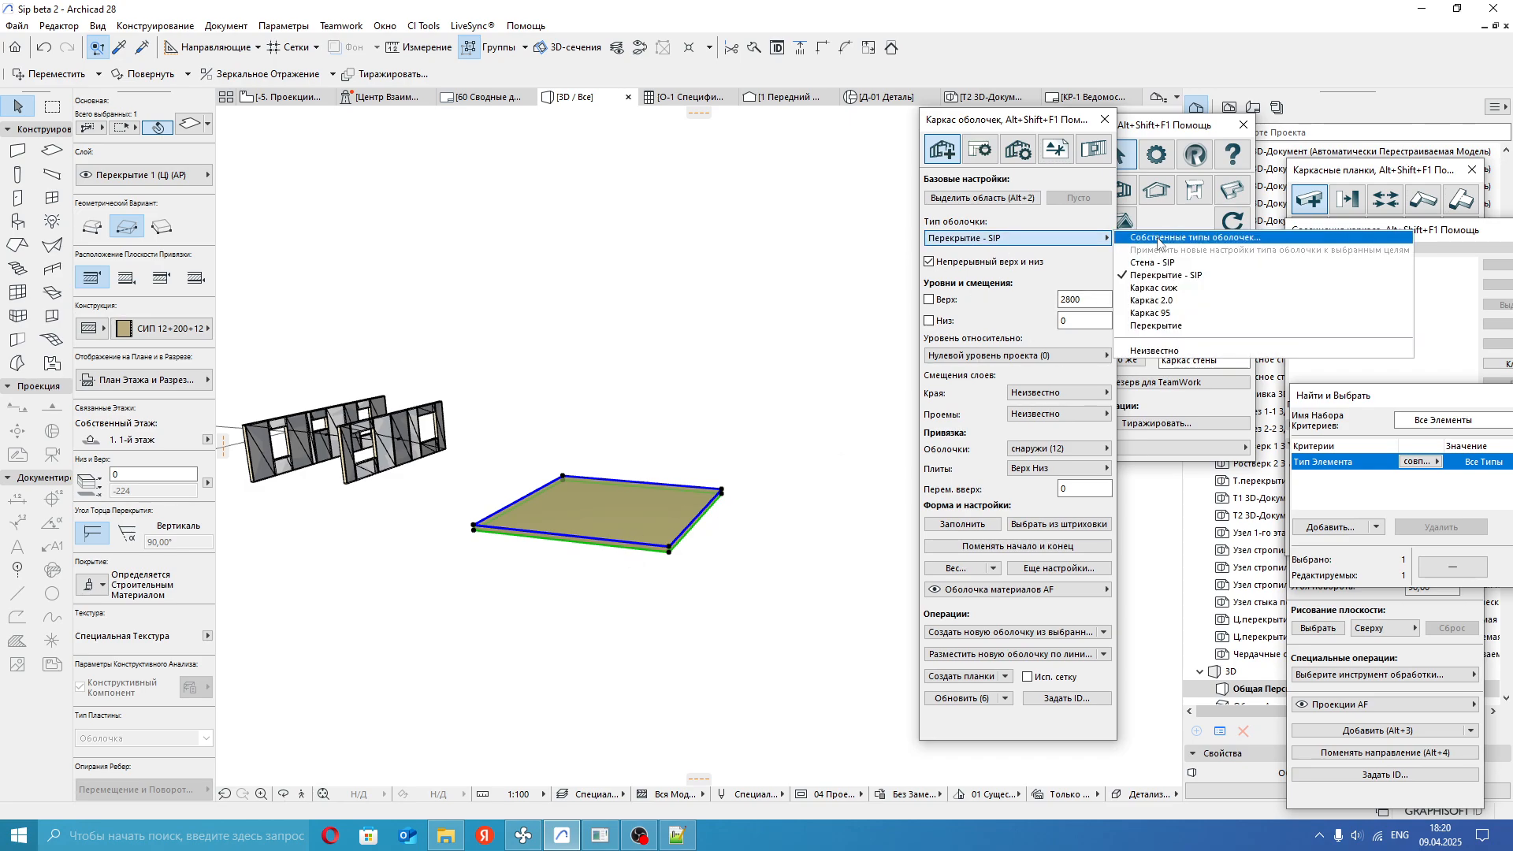
pyautogui.click(1182, 242)
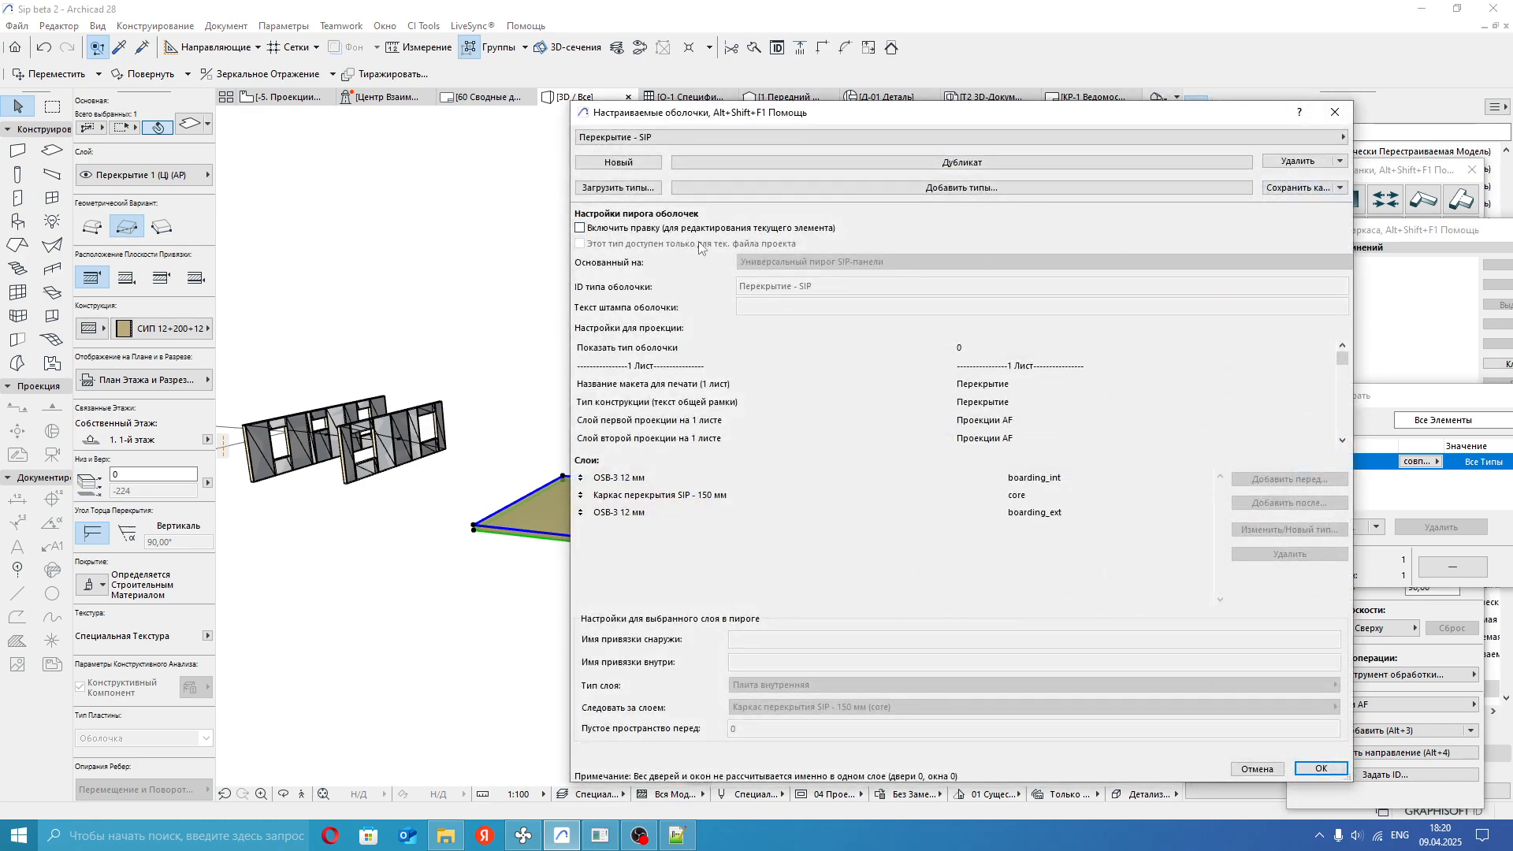
pyautogui.click(613, 230)
pyautogui.click(702, 498)
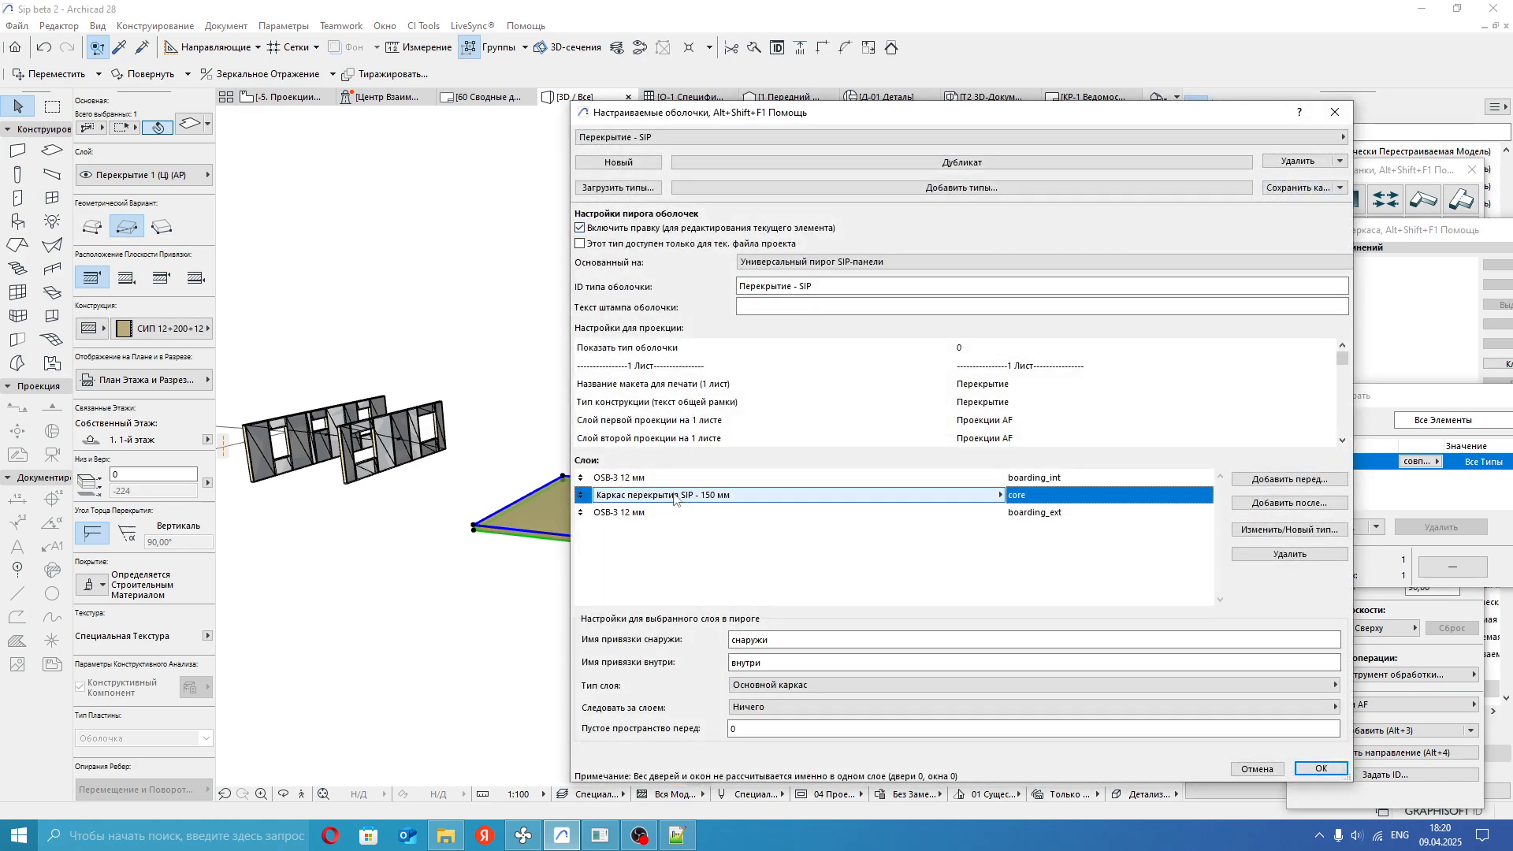
pyautogui.click(1287, 530)
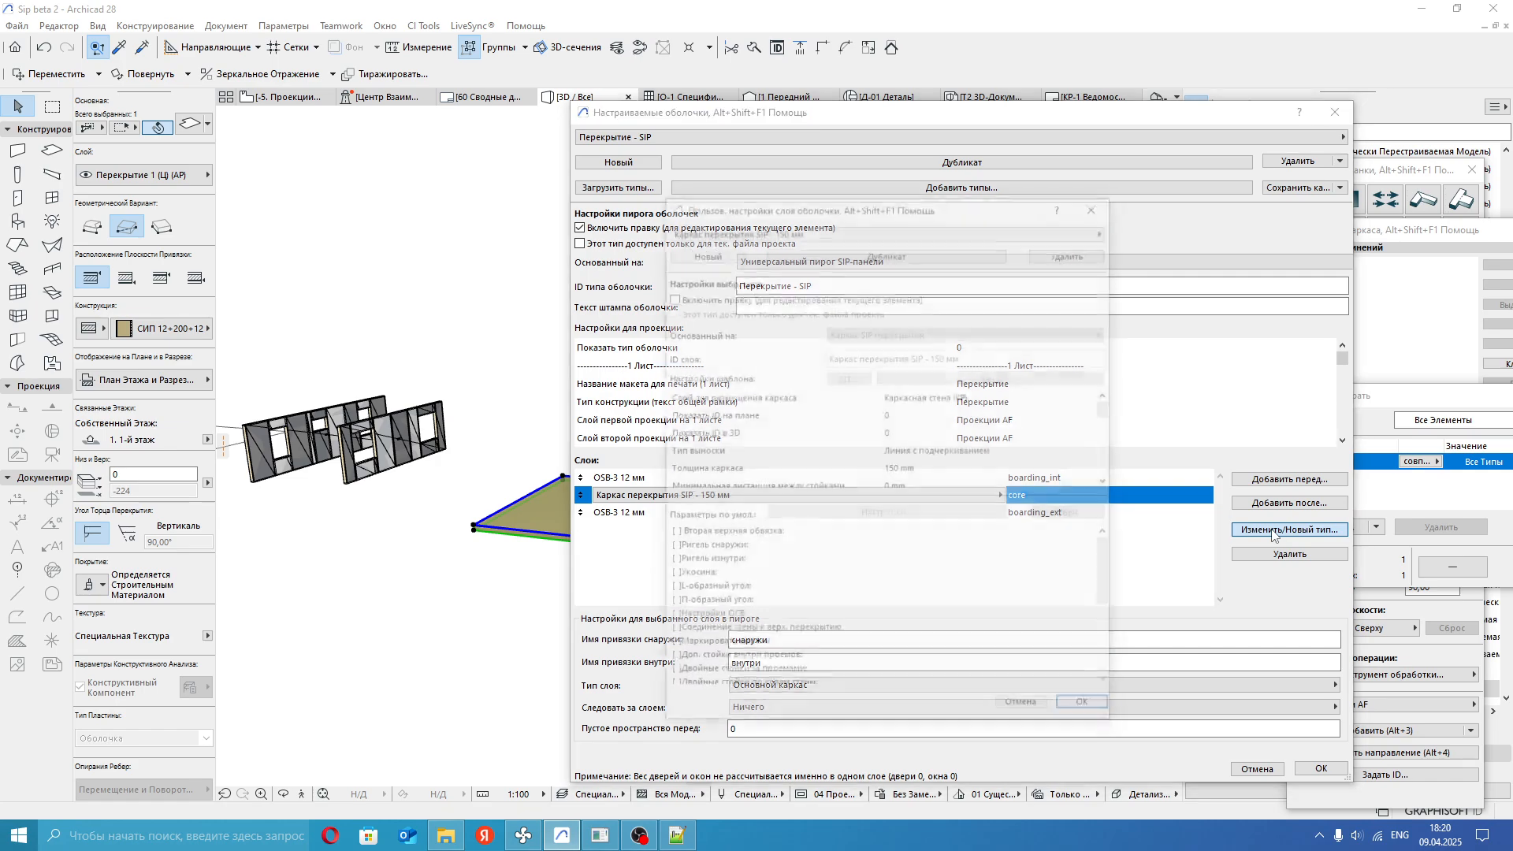
pyautogui.click(706, 297)
pyautogui.scroll(-5, 976, 420)
pyautogui.scroll(5, 970, 423)
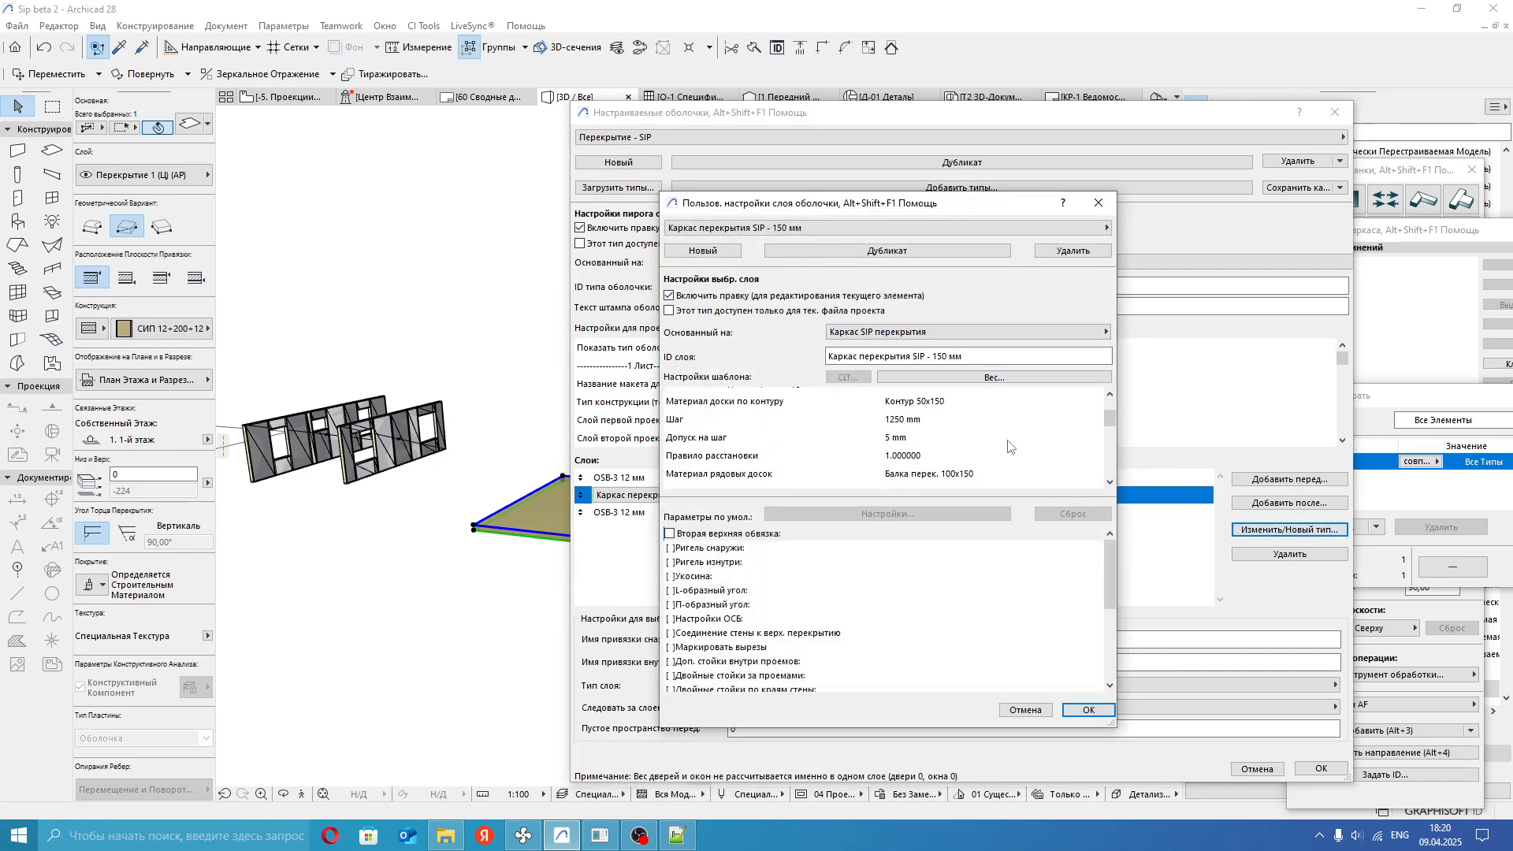
pyautogui.scroll(-1, 955, 429)
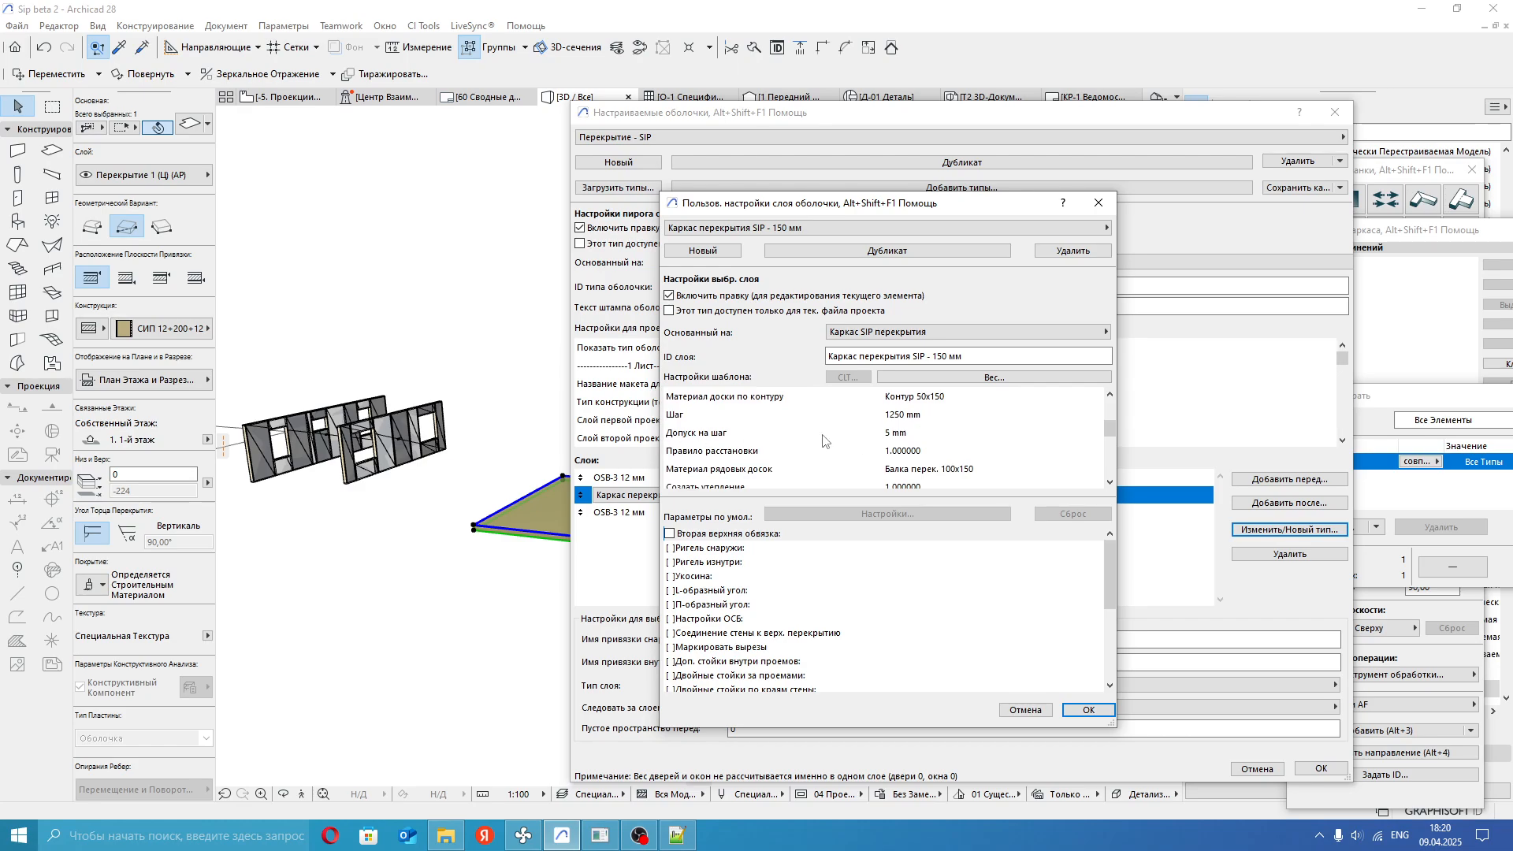
pyautogui.click(1098, 203)
pyautogui.click(1334, 112)
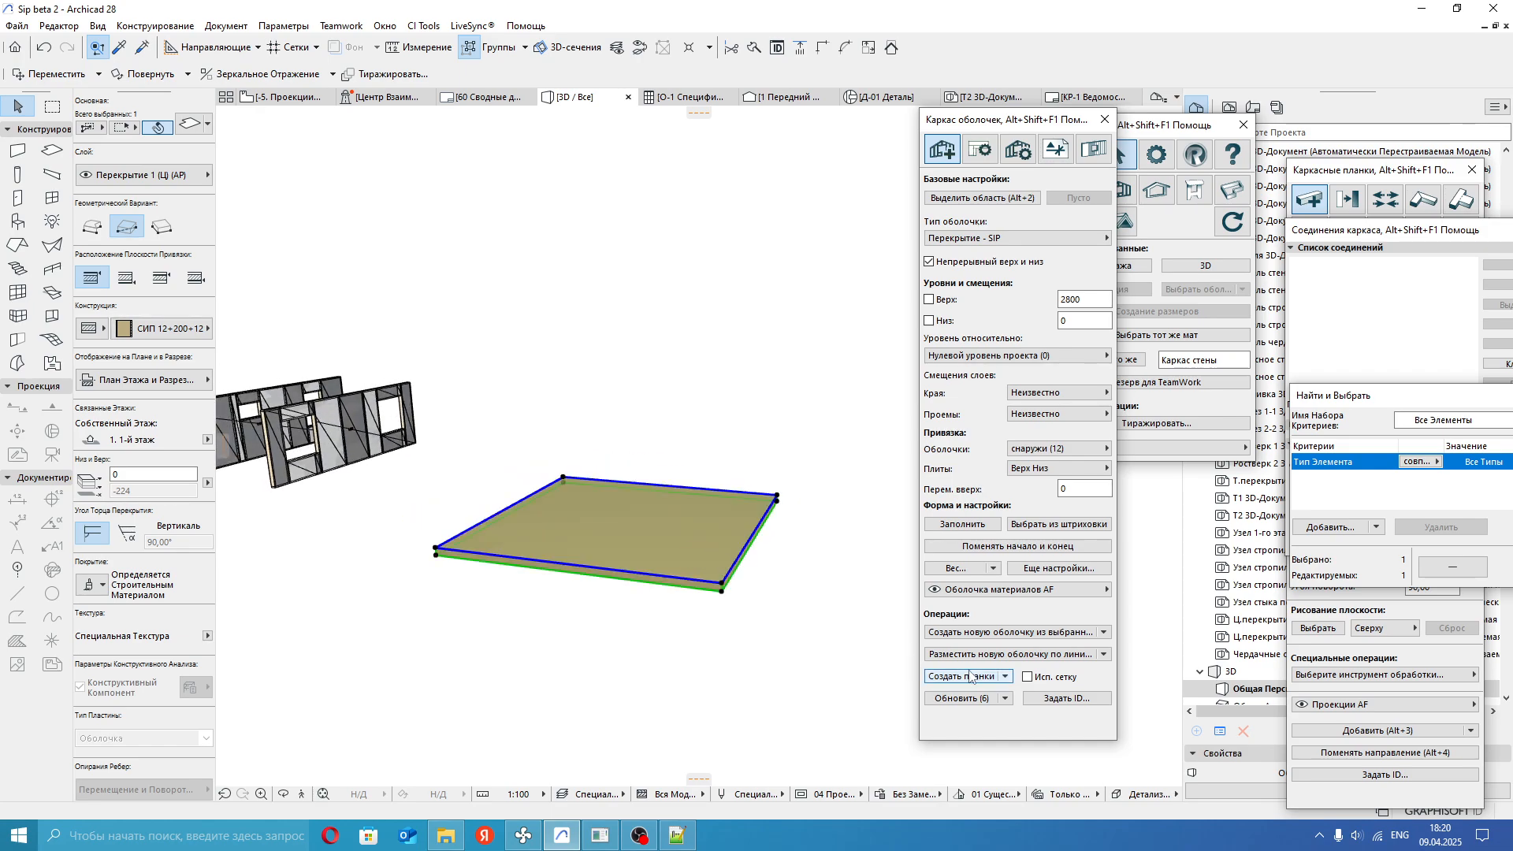
# Create a new shell from the selected floor slab, setting the structure direction along its front edge.
pyautogui.scroll(1, 713, 582)
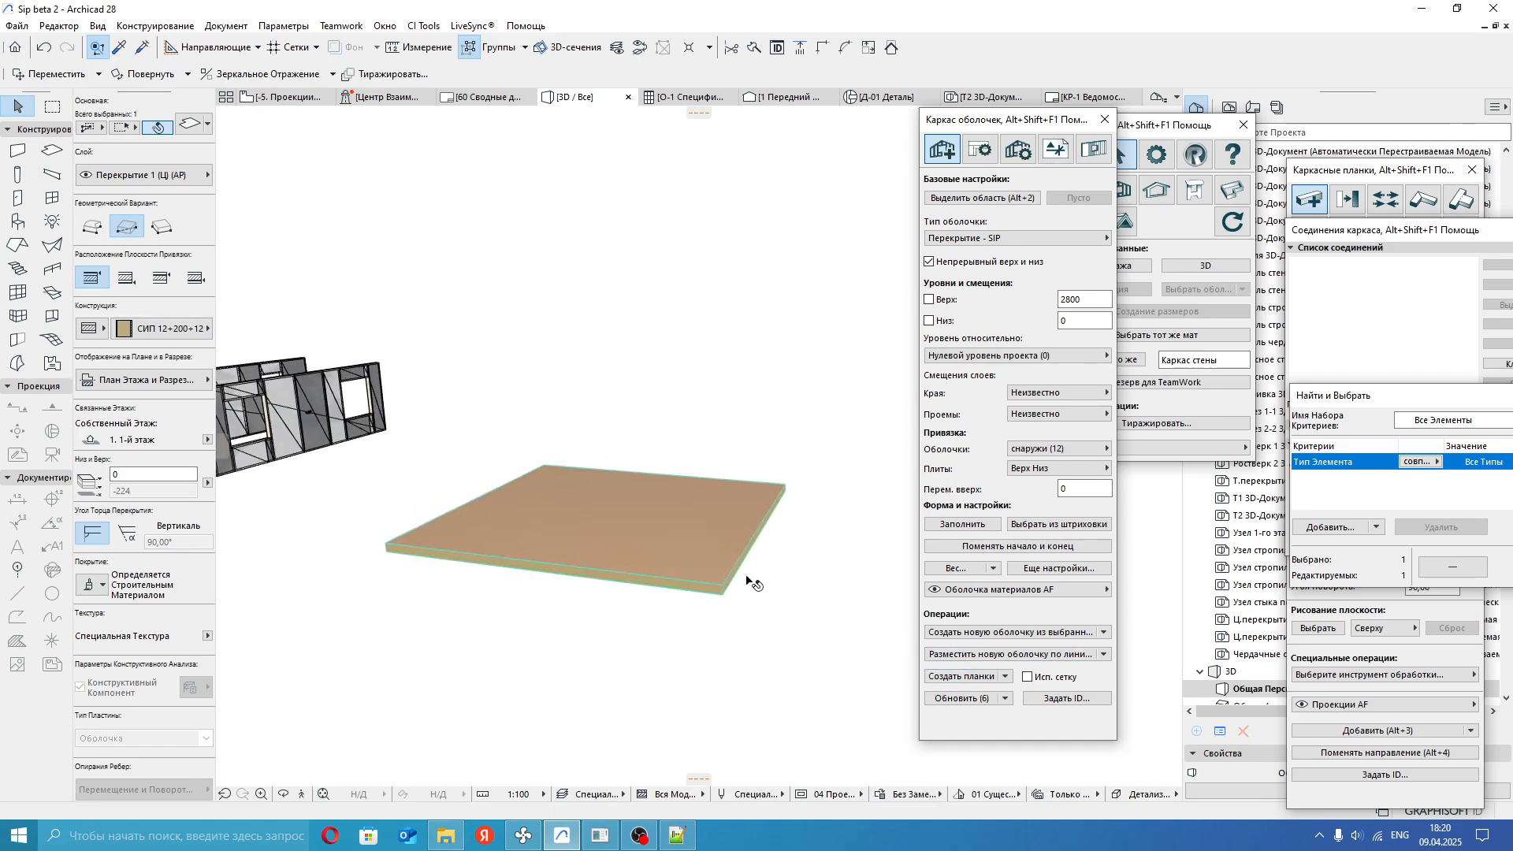
pyautogui.click(974, 635)
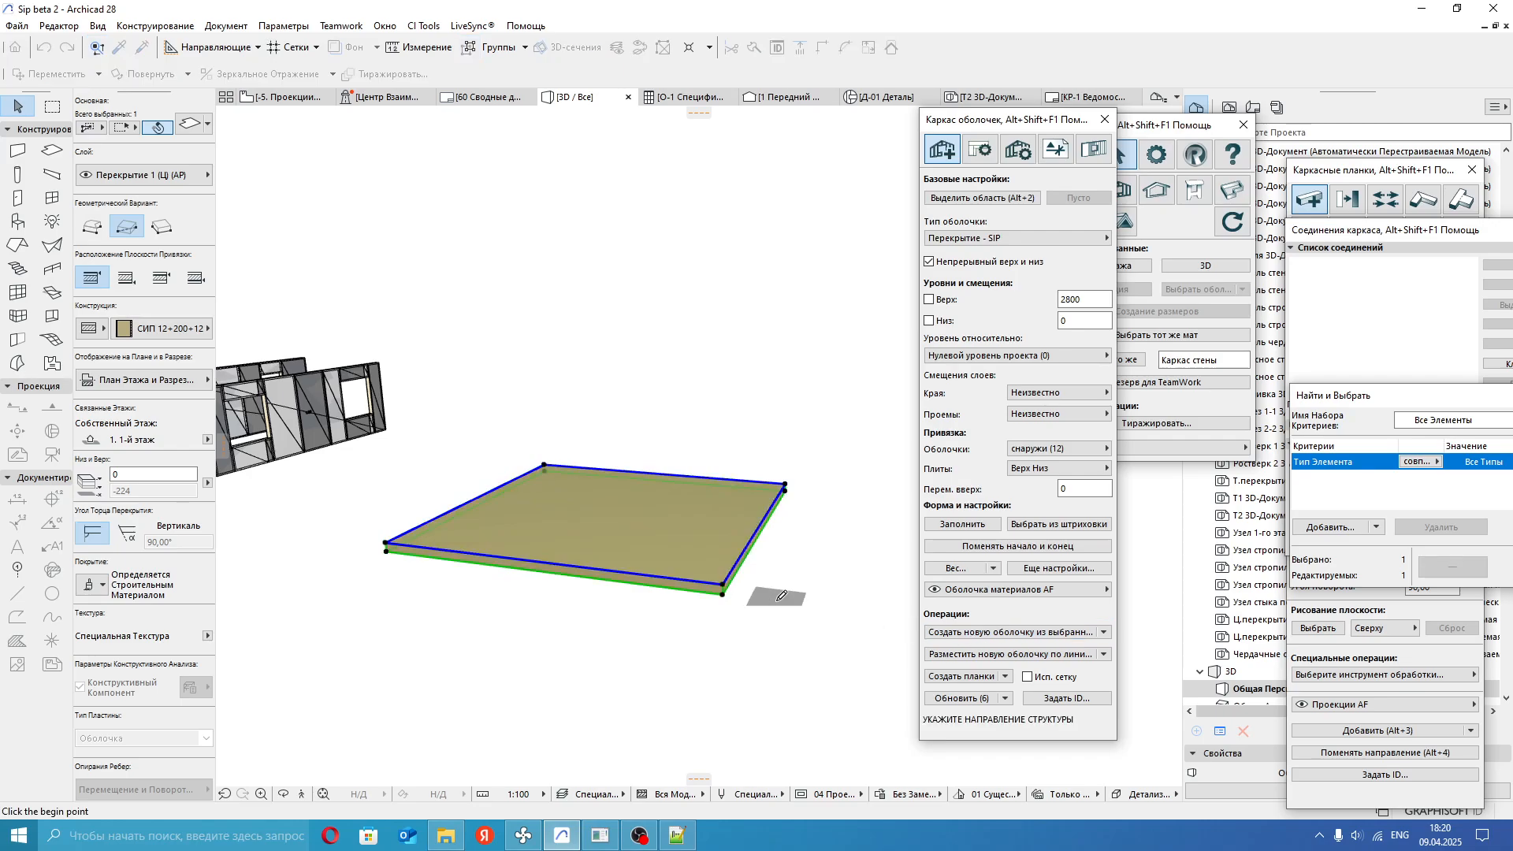
pyautogui.click(729, 578)
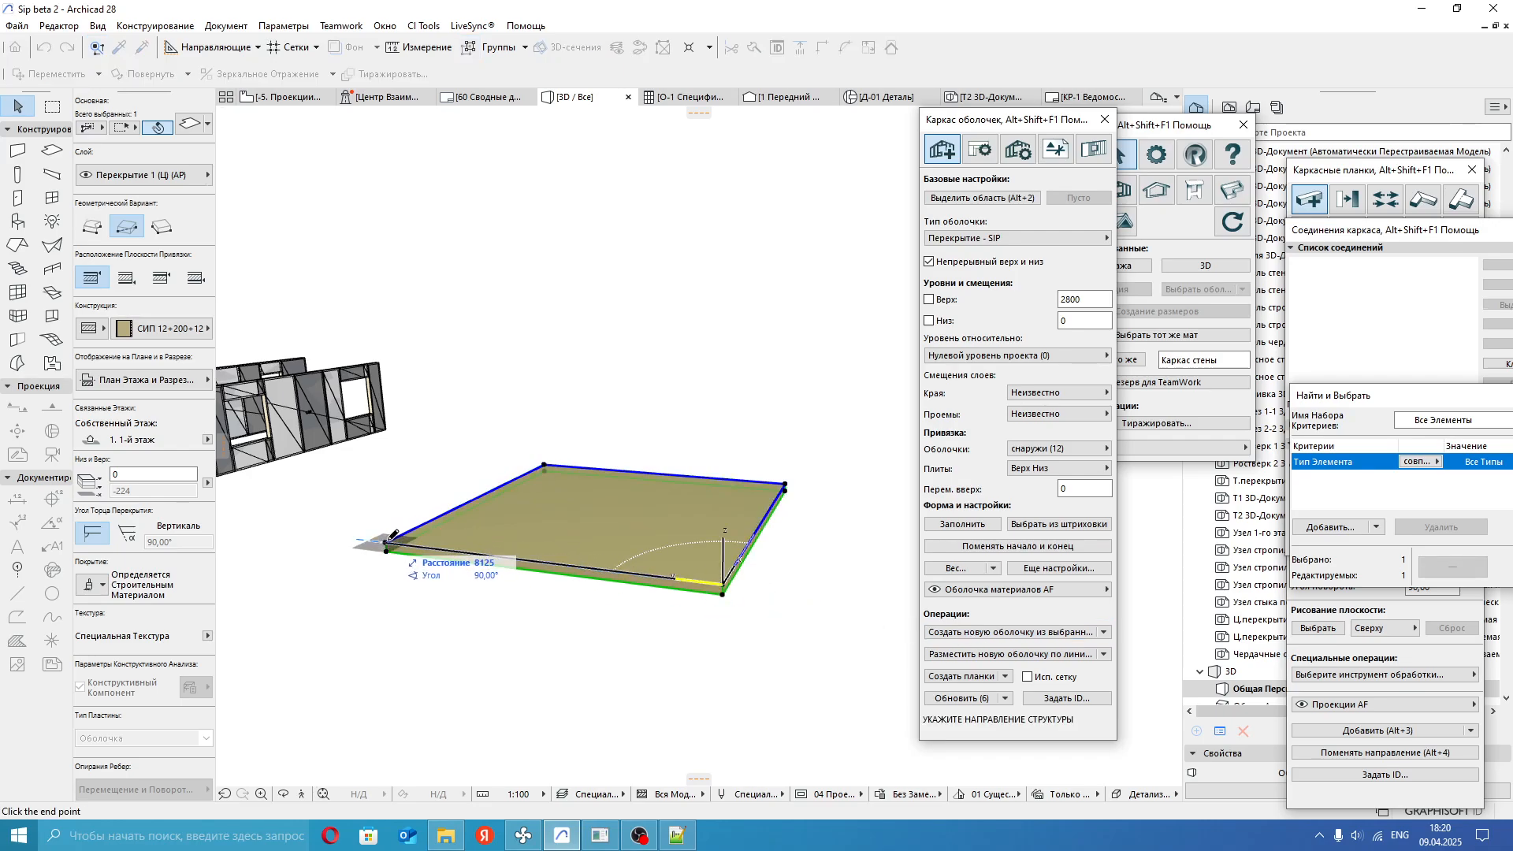
pyautogui.click(374, 638)
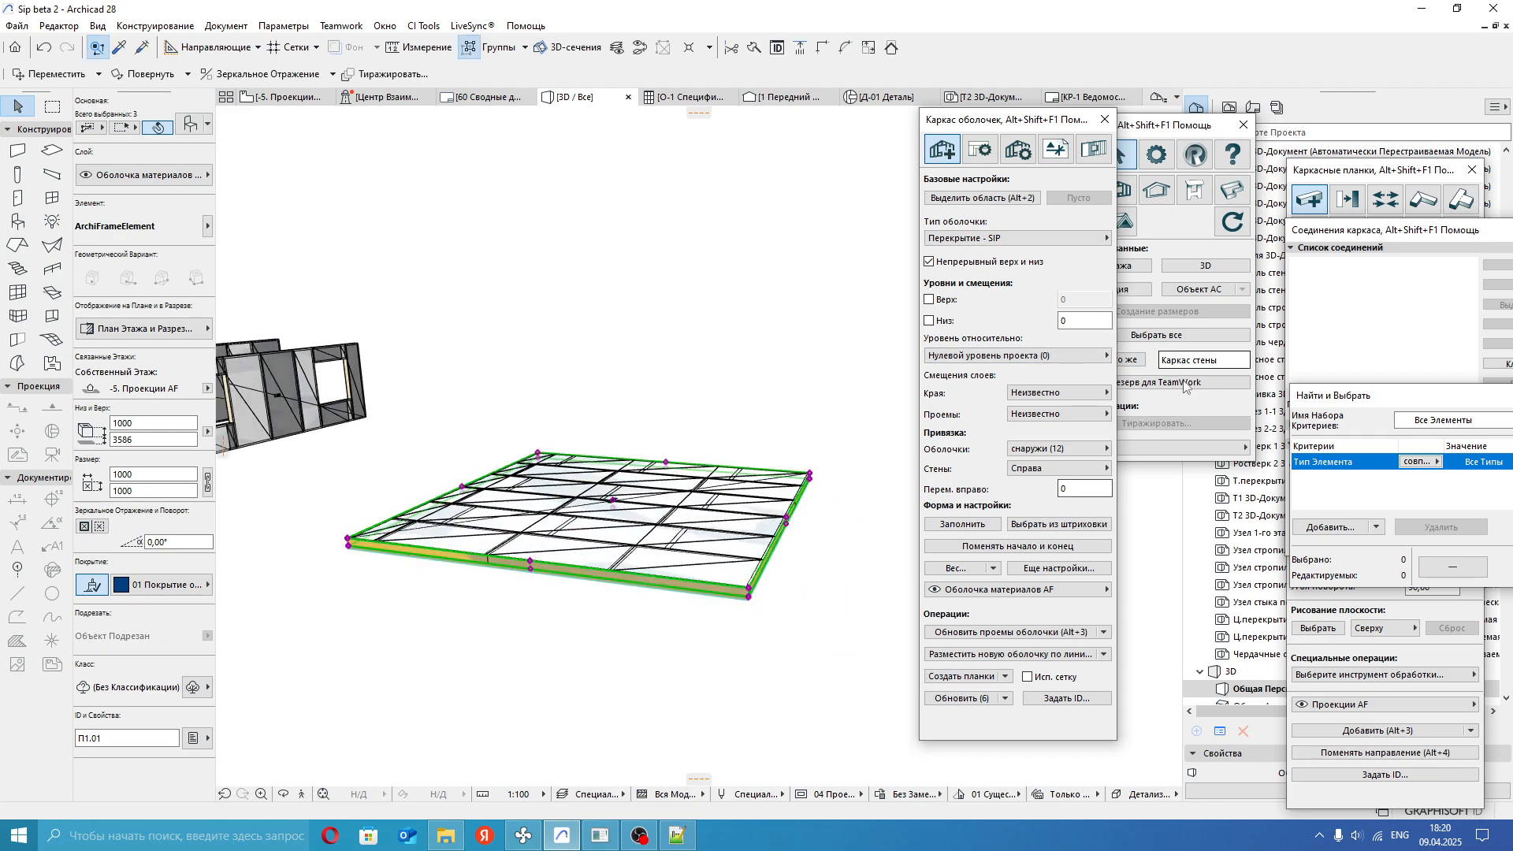
# Show the projection of the new floor panel and examine the labels of its frame members.
pyautogui.moveTo(1156, 126); pyautogui.dragTo(1181, 126)
pyautogui.click(1133, 291)
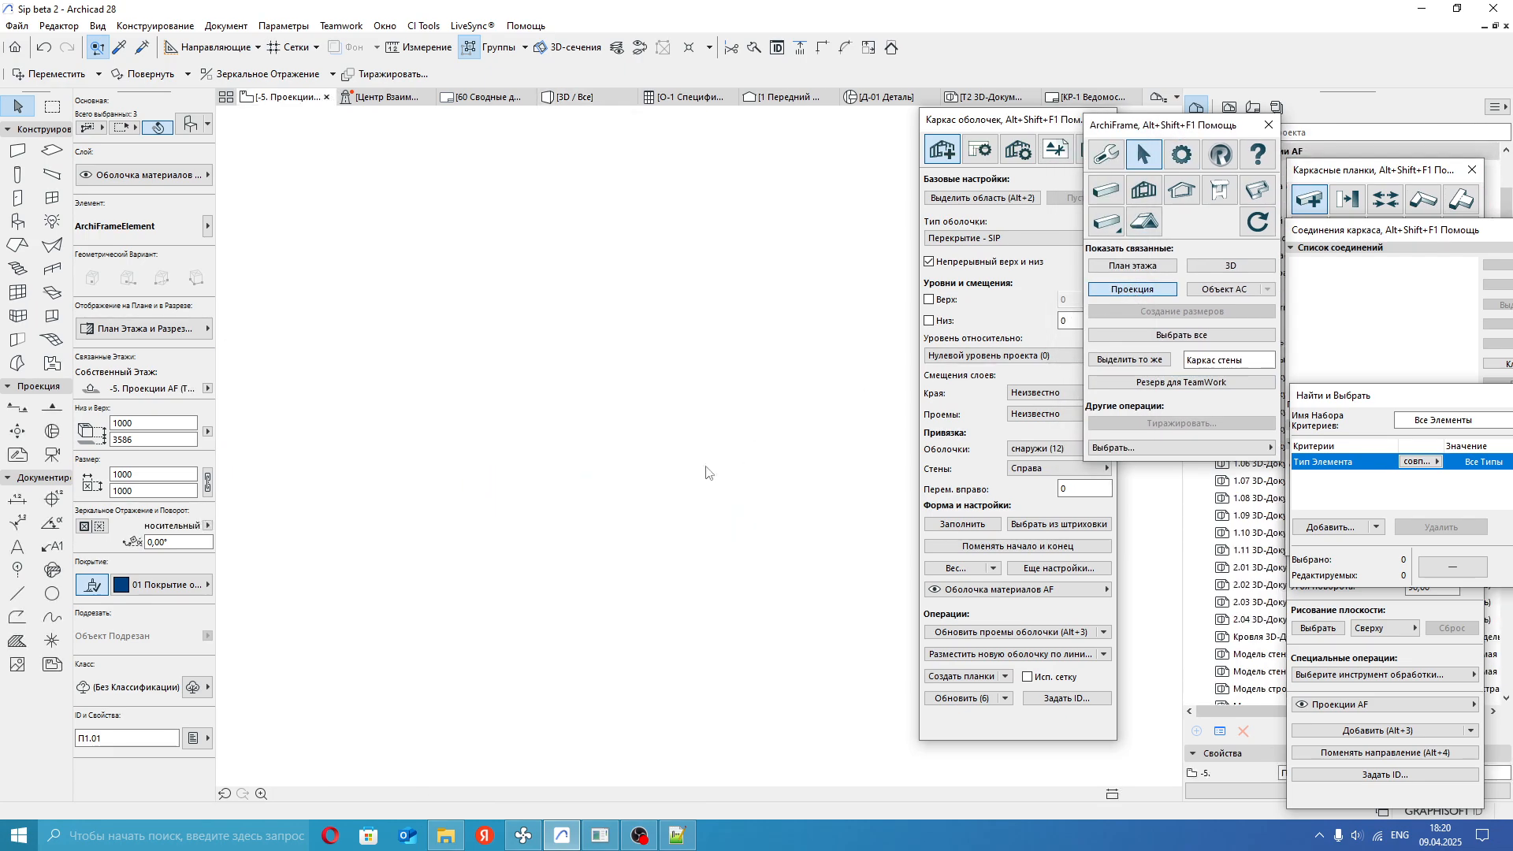
pyautogui.click(540, 262)
pyautogui.scroll(5, 647, 260)
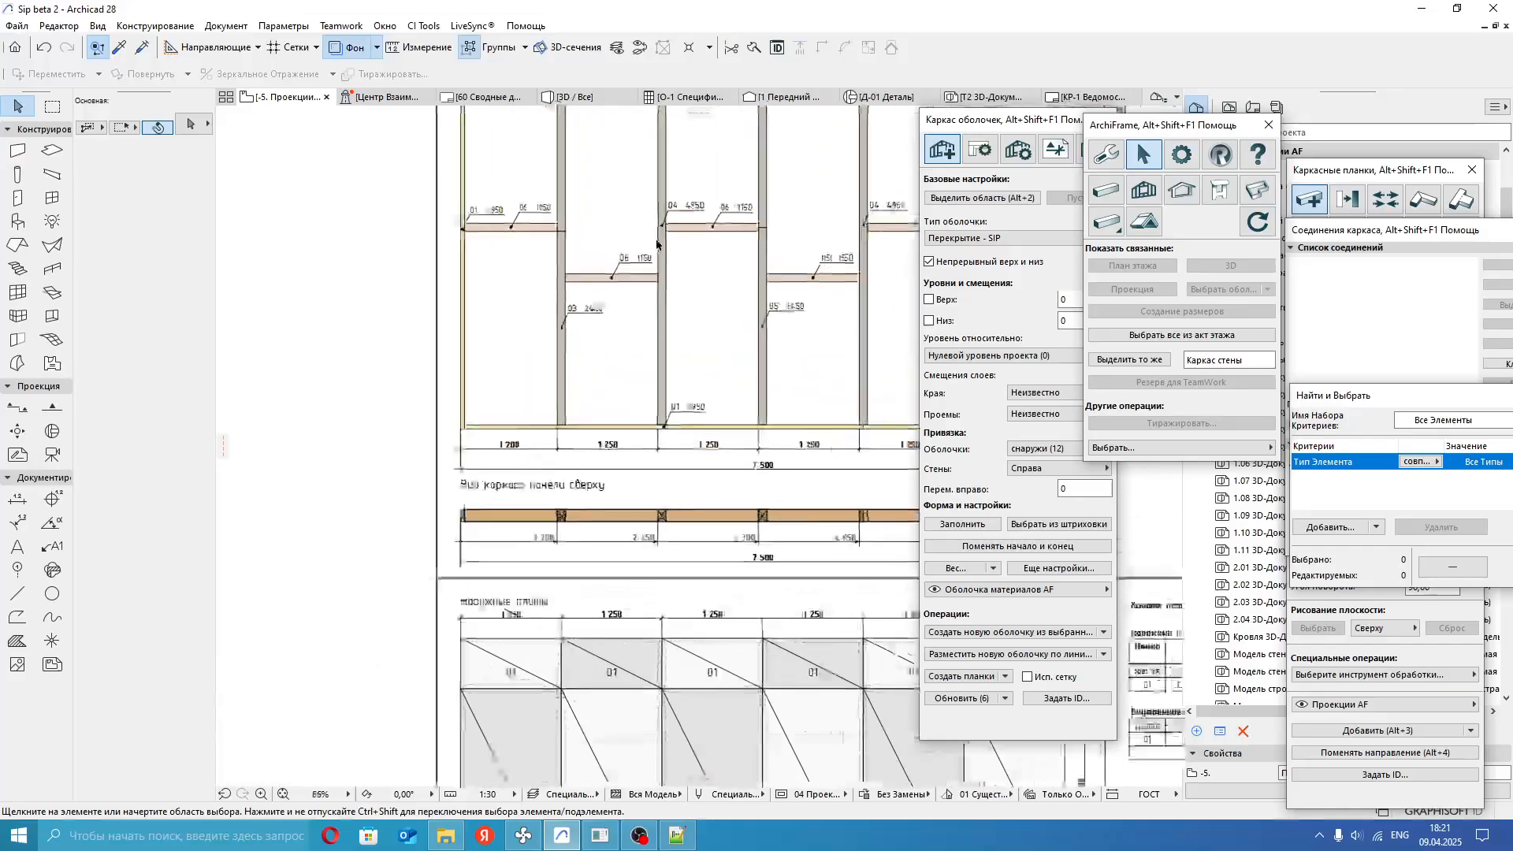
pyautogui.scroll(2, 646, 356)
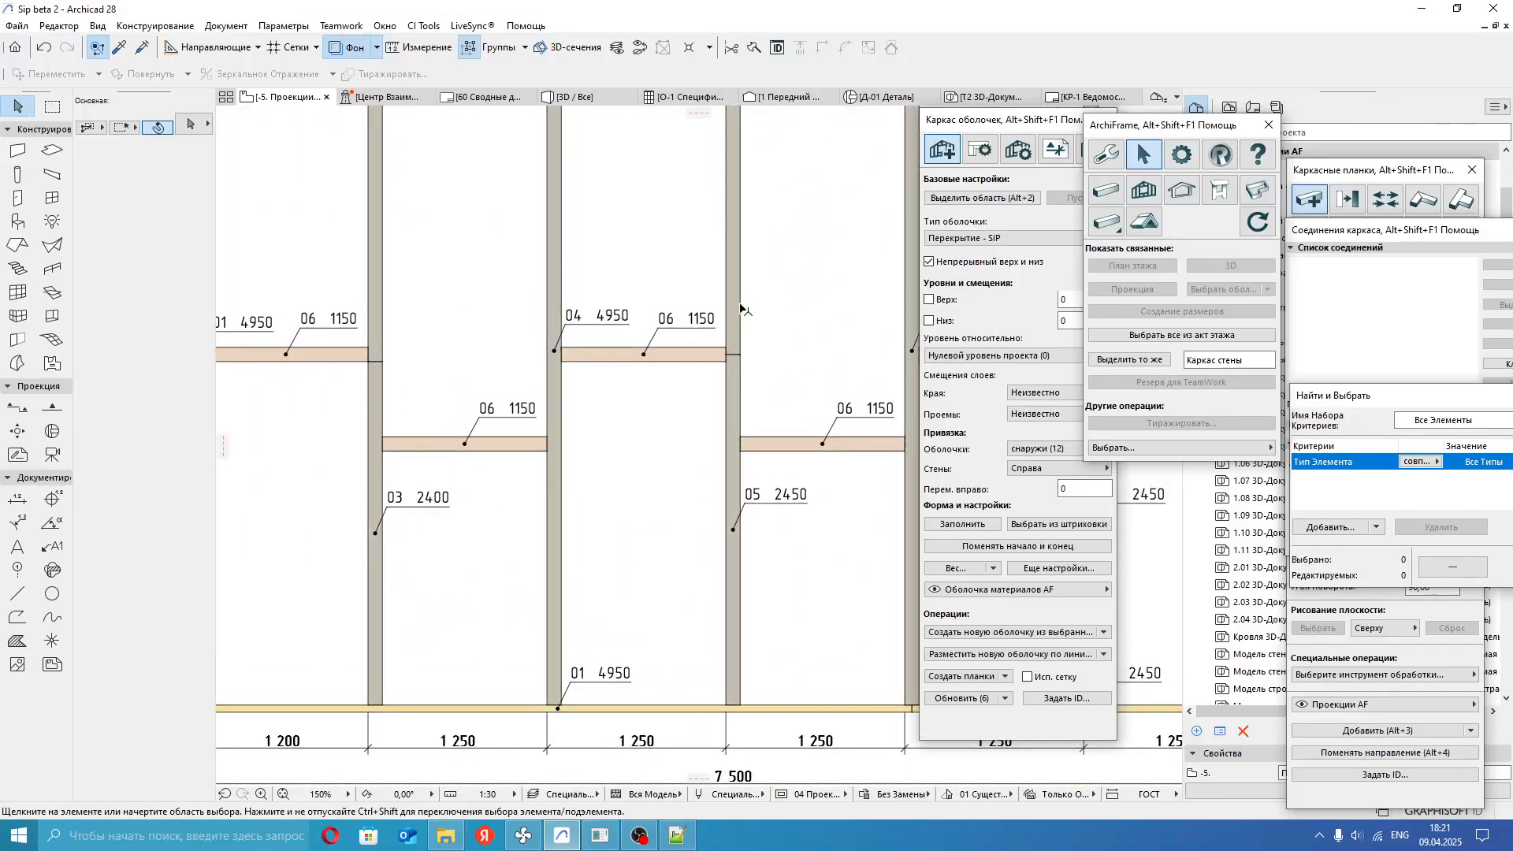
pyautogui.scroll(2, 662, 349)
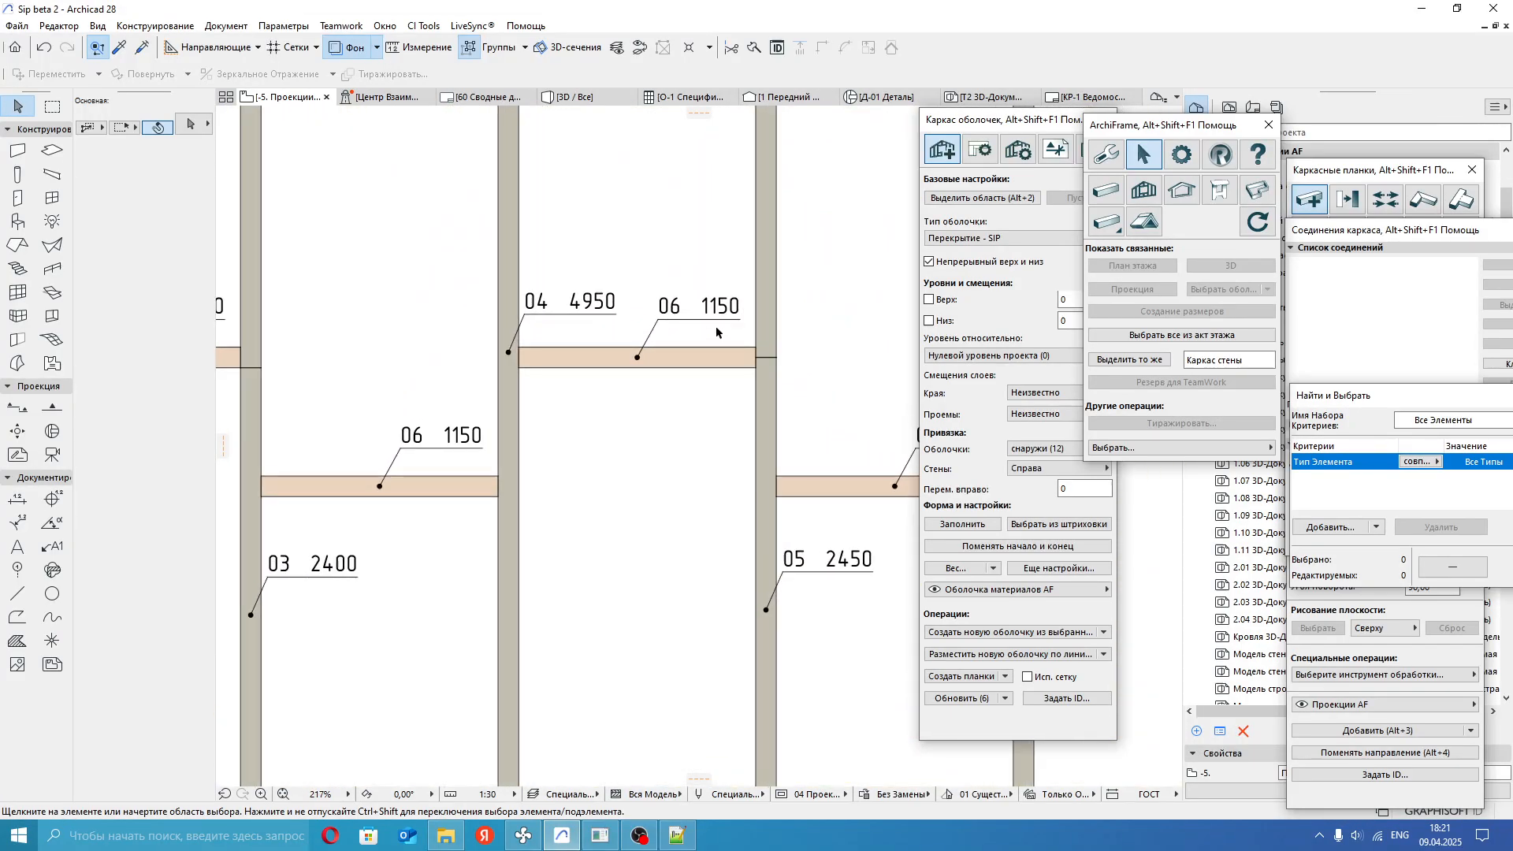
# Examine the floor panel's frame projection around its dimensions and lower edge, including the top view.
pyautogui.scroll(-6, 714, 318)
pyautogui.moveTo(699, 355); pyautogui.dragTo(624, 442, button='middle')
pyautogui.scroll(3, 625, 517)
pyautogui.scroll(-1, 625, 517)
pyautogui.moveTo(625, 494)
pyautogui.mouseDown(button='middle')
pyautogui.moveTo(509, 405)
pyautogui.moveTo(452, 560)
pyautogui.moveTo(446, 658)
pyautogui.mouseUp(button='middle')
pyautogui.scroll(-1, 618, 439)
pyautogui.moveTo(618, 439)
pyautogui.mouseDown(button='middle')
pyautogui.moveTo(530, 479)
pyautogui.moveTo(448, 472)
pyautogui.mouseUp(button='middle')
pyautogui.moveTo(571, 409)
pyautogui.mouseDown(button='middle')
pyautogui.moveTo(709, 363)
pyautogui.moveTo(755, 275)
pyautogui.mouseUp(button='middle')
pyautogui.scroll(3, 702, 513)
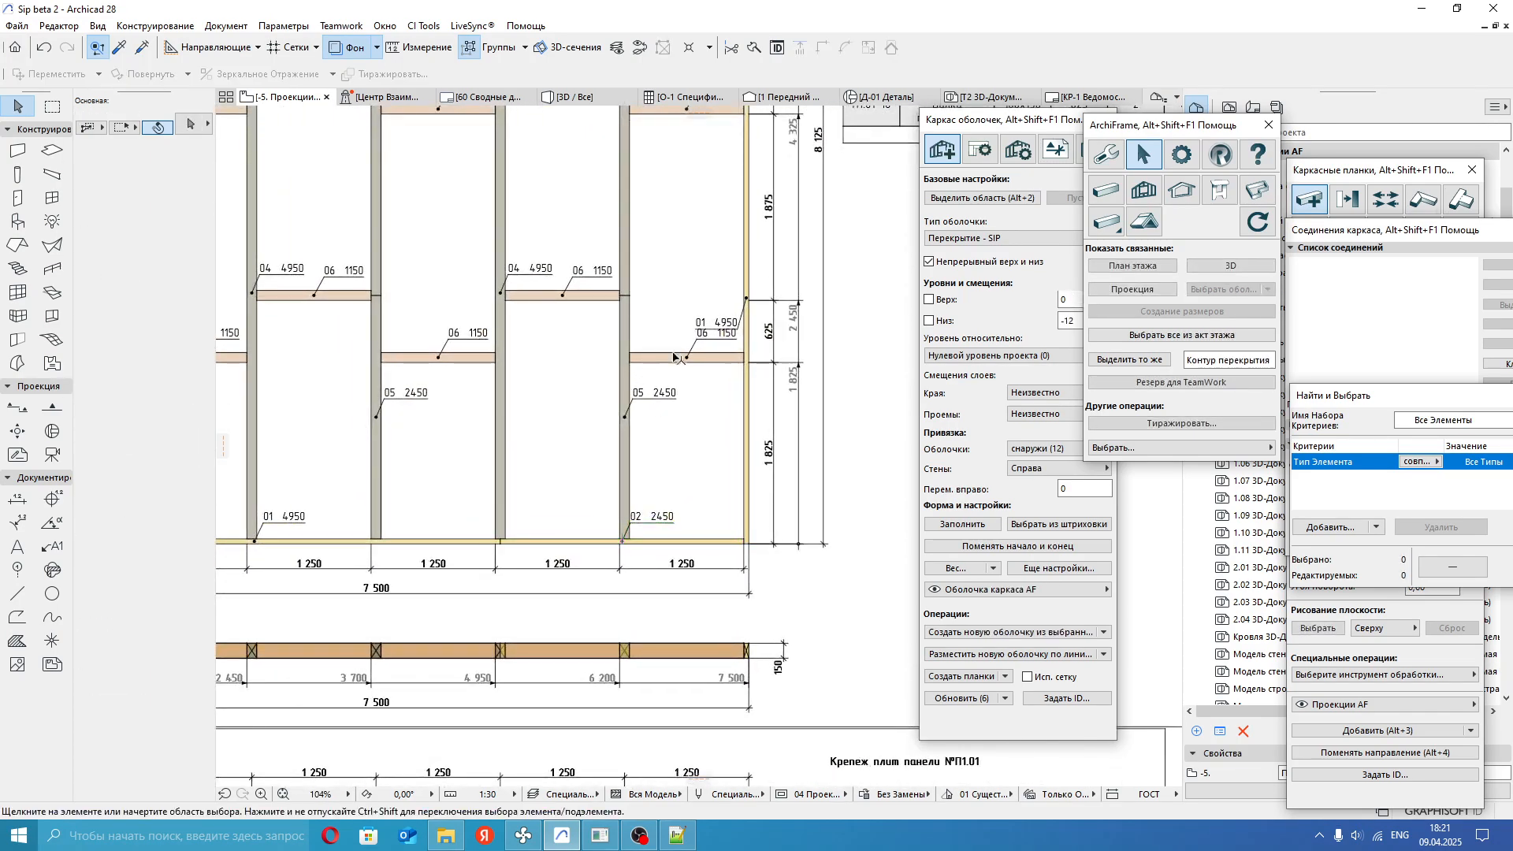
# Select the contour boards along the lower and left edges of the floor frame to inspect them.
pyautogui.click(724, 543)
pyautogui.moveTo(582, 465); pyautogui.dragTo(664, 464, button='middle')
pyautogui.click(534, 543)
pyautogui.moveTo(510, 493); pyautogui.dragTo(700, 488, button='middle')
pyautogui.click(339, 457)
pyautogui.click(279, 407)
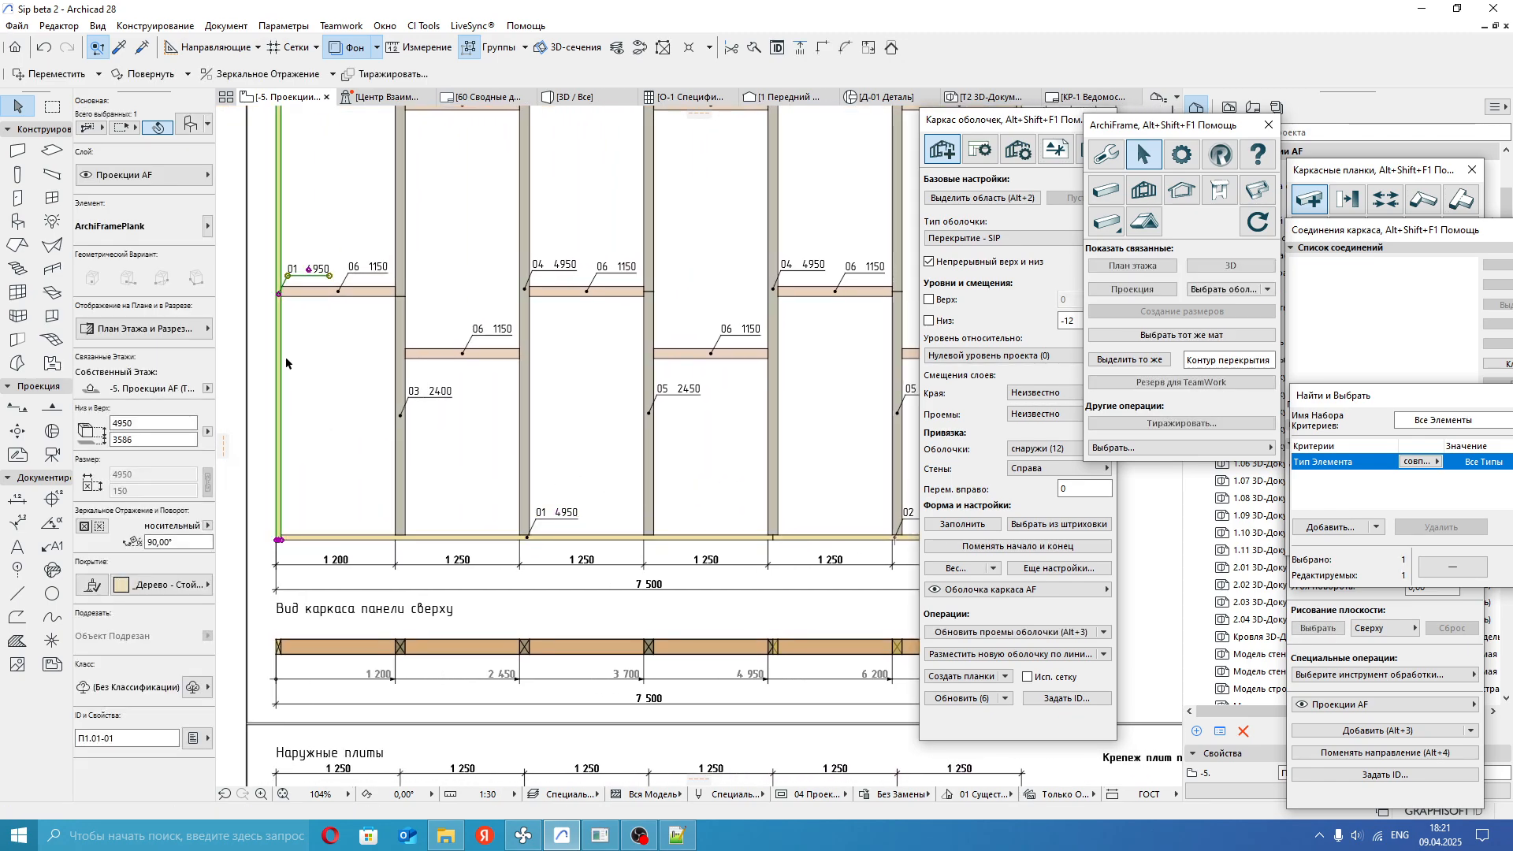
pyautogui.click(344, 495)
# Select floor beam 03 and the blocking pieces between the beams to inspect them, and clear the selection.
pyautogui.click(400, 428)
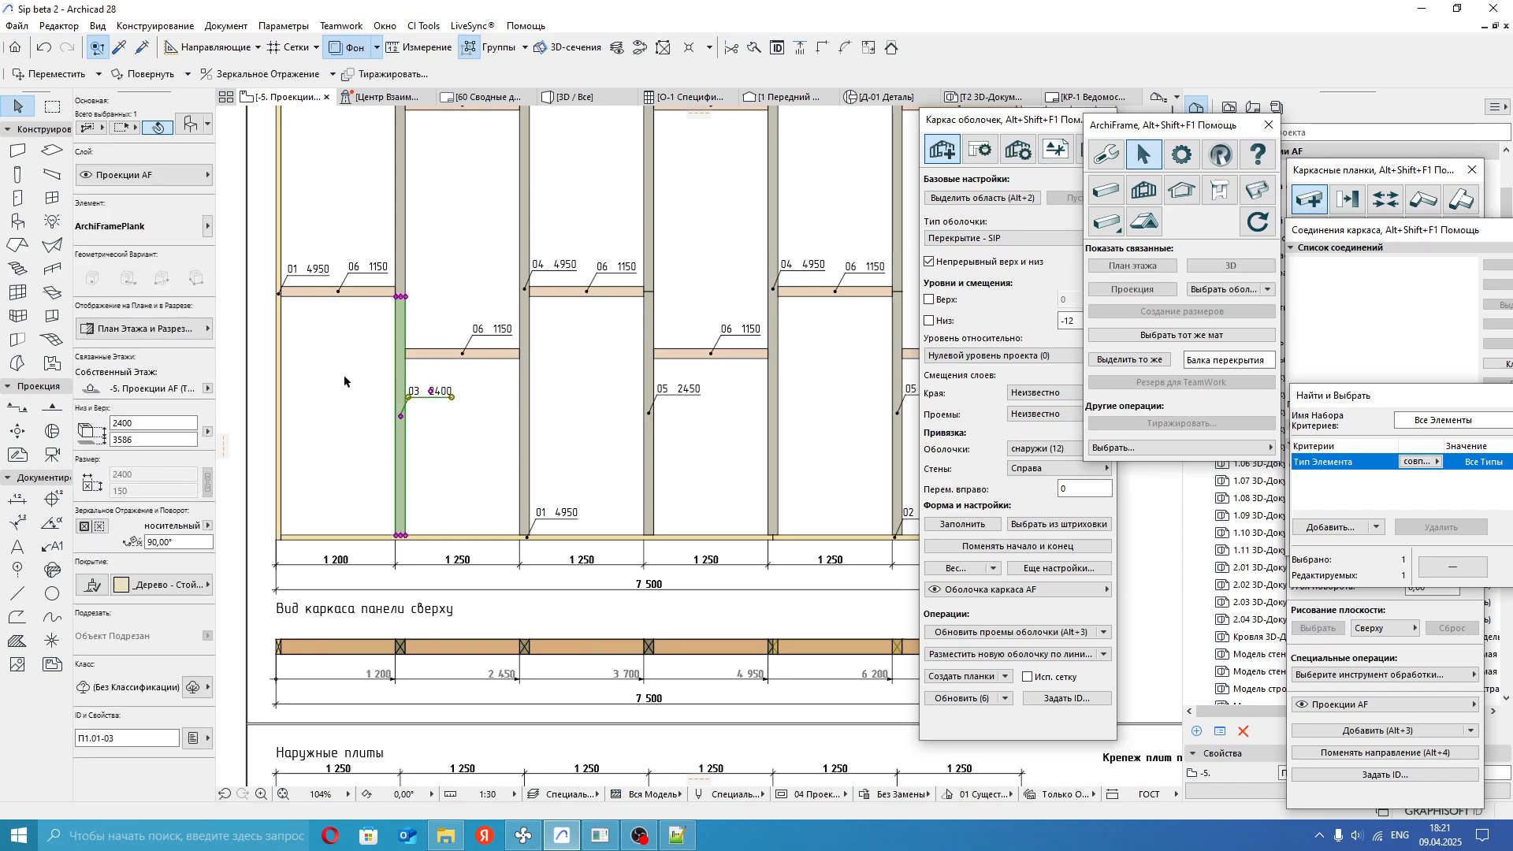
pyautogui.moveTo(346, 380); pyautogui.dragTo(379, 445, button='middle')
pyautogui.click(395, 426)
pyautogui.moveTo(470, 272); pyautogui.dragTo(486, 428, button='middle')
pyautogui.click(448, 378)
pyautogui.click(402, 514)
pyautogui.click(493, 394)
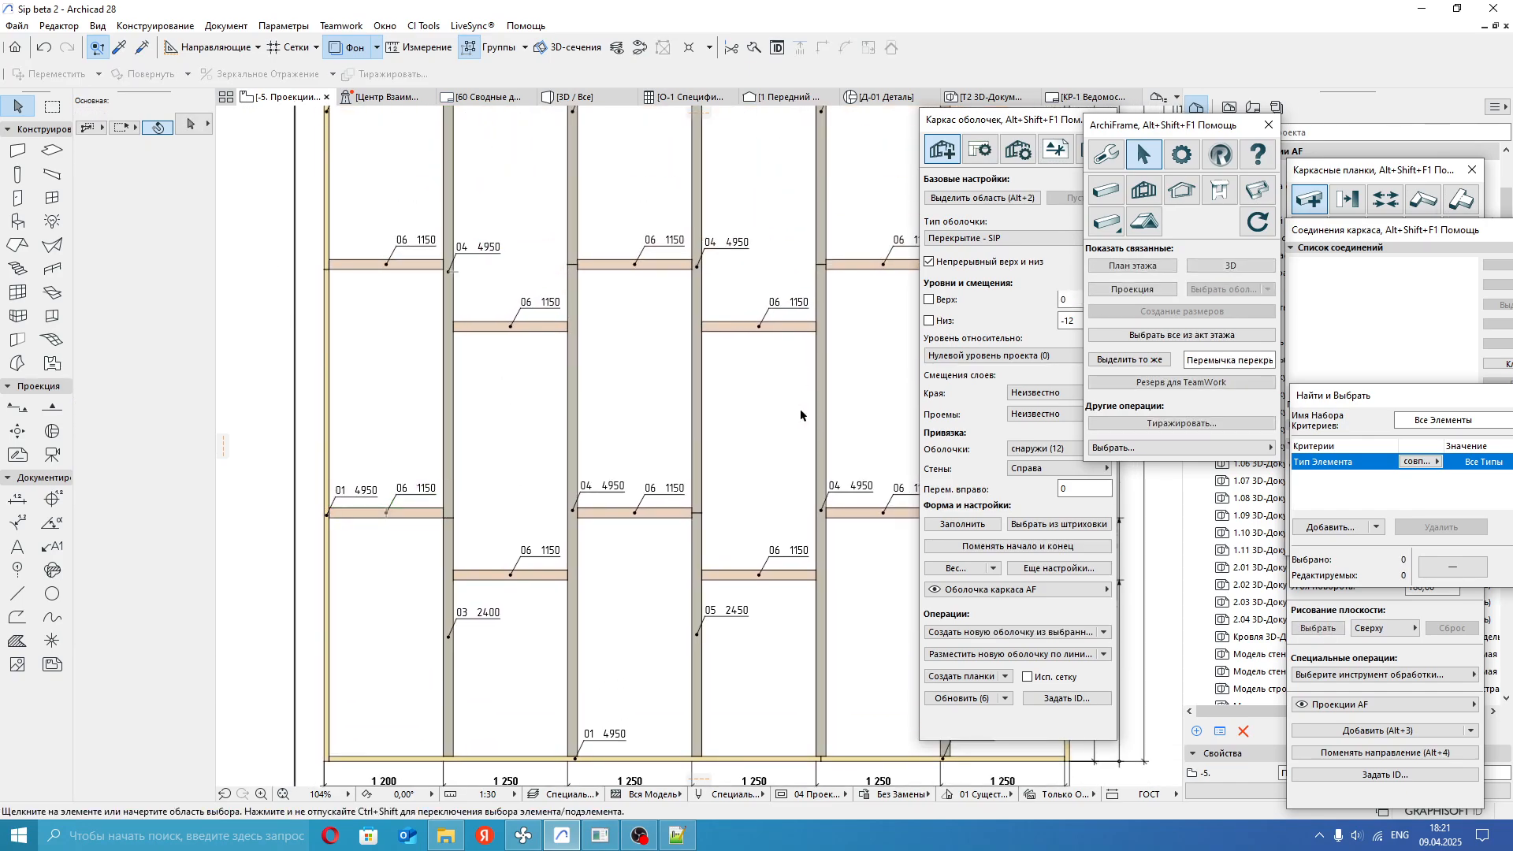
# Examine the beams and their joints in the upper part of the Перекрытие № П1.01 frame projection.
pyautogui.scroll(-3, 623, 421)
pyautogui.moveTo(732, 422); pyautogui.dragTo(691, 445, button='middle')
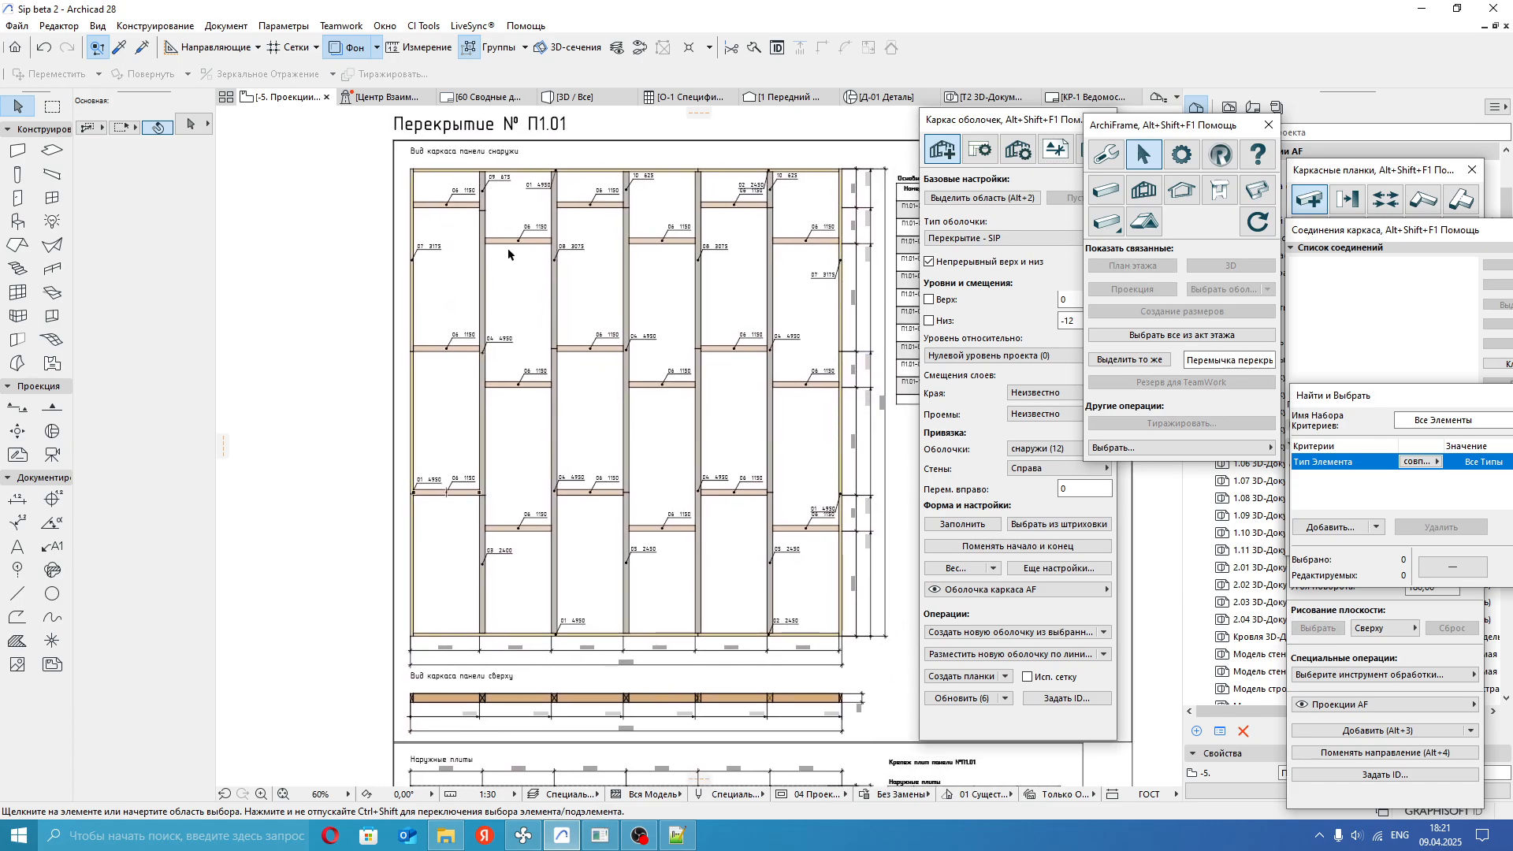
pyautogui.scroll(2, 492, 237)
pyautogui.scroll(-2, 776, 241)
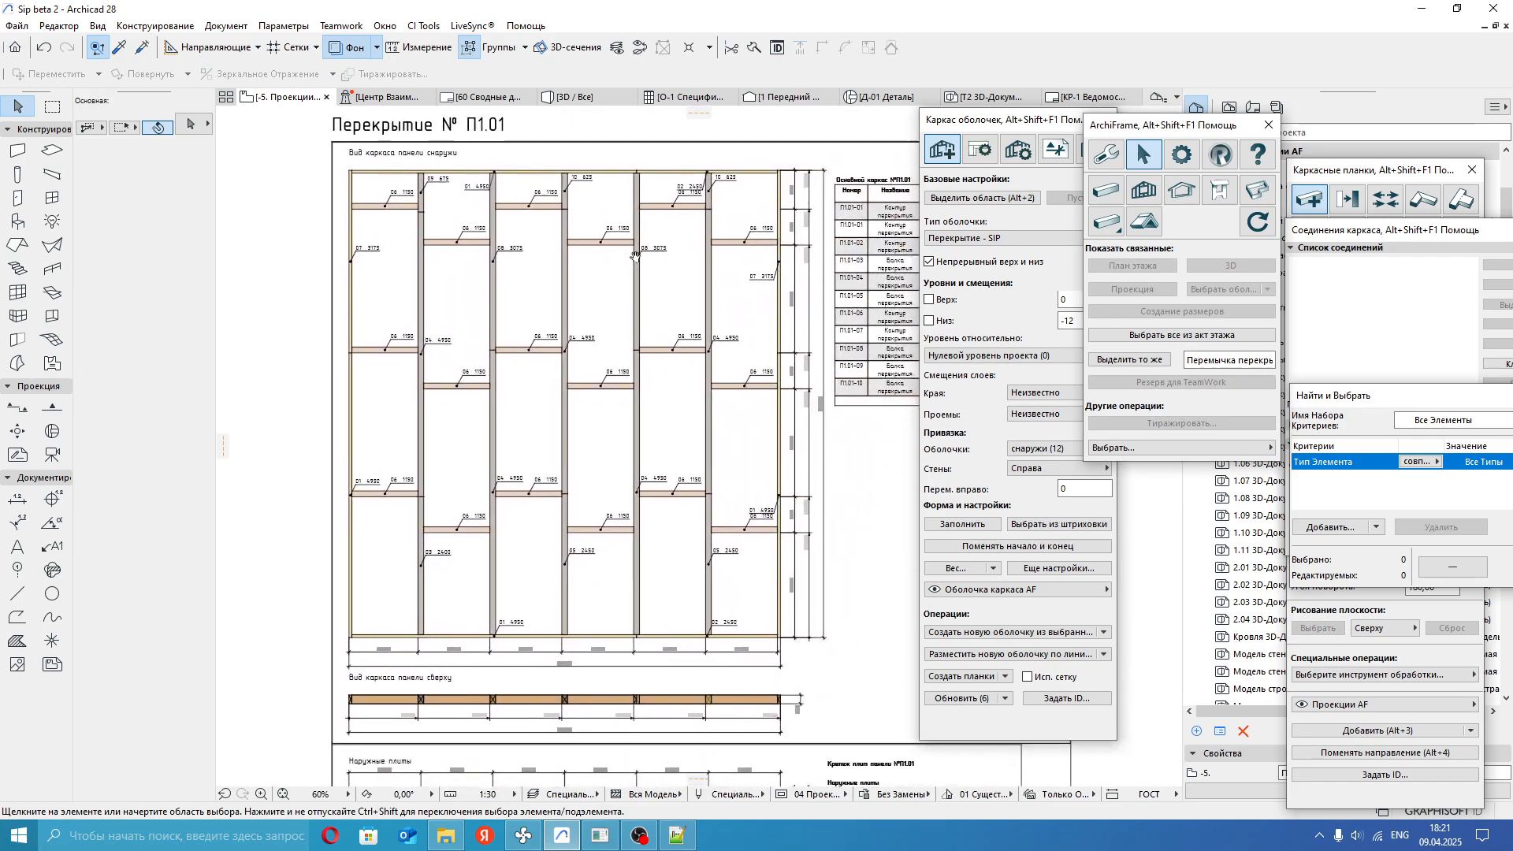
pyautogui.click(707, 272)
pyautogui.scroll(2, 678, 228)
pyautogui.click(673, 319)
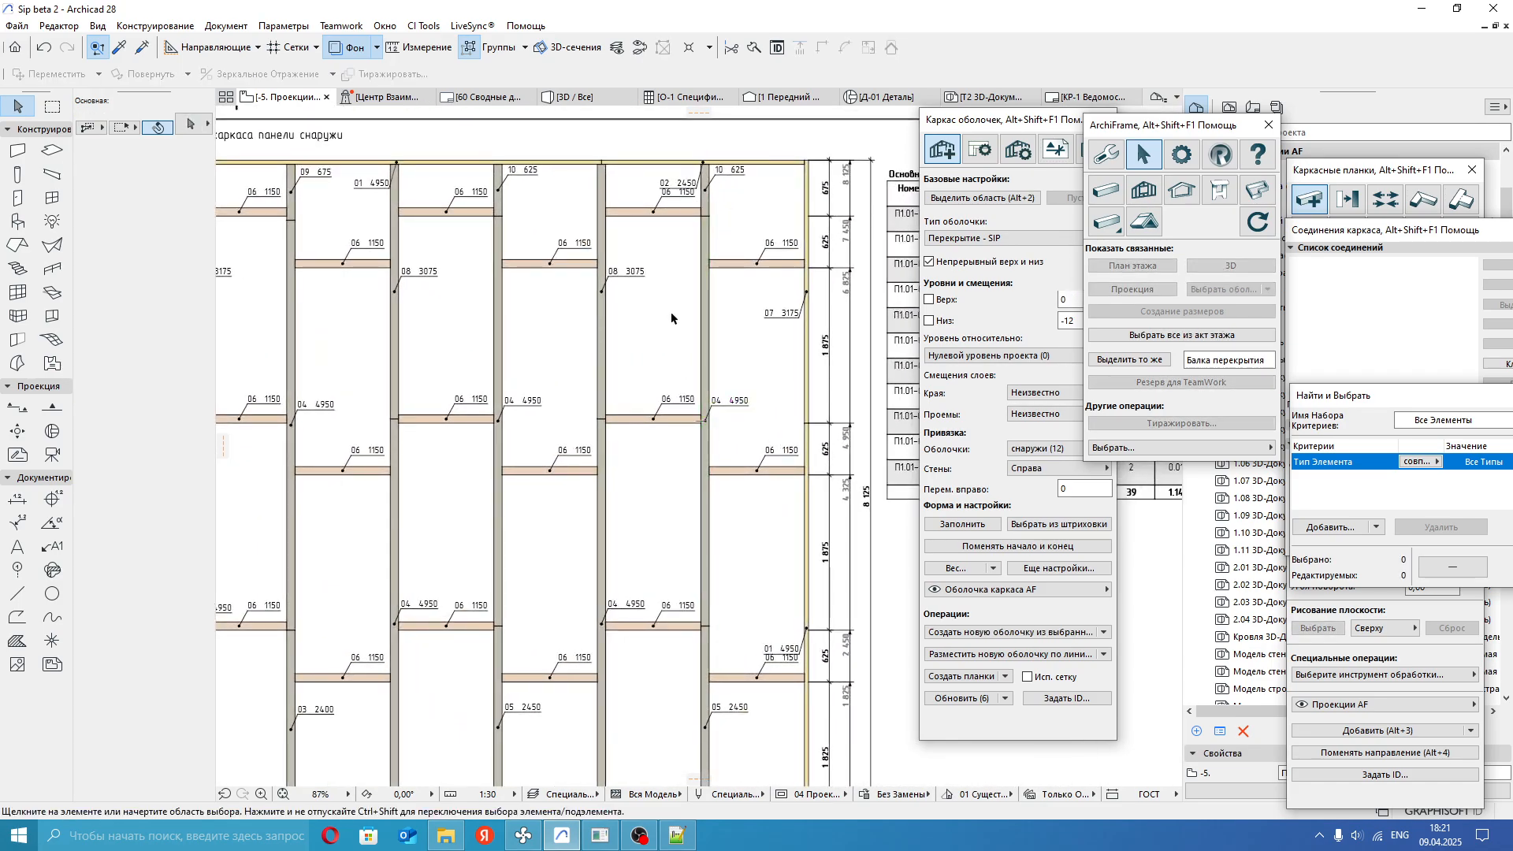
pyautogui.scroll(3, 455, 191)
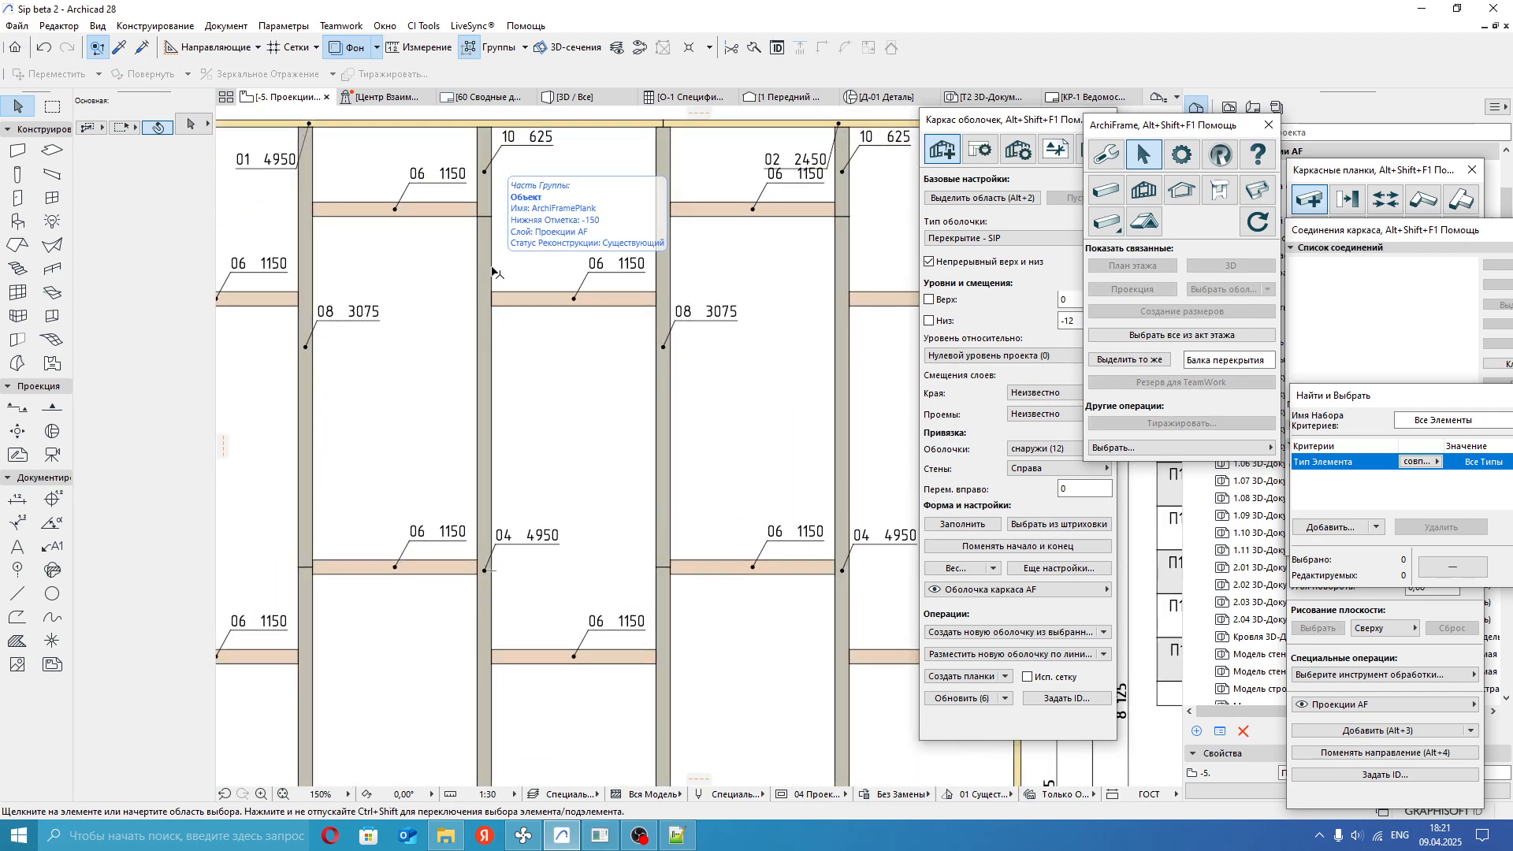
# Examine the beams, blocking pieces and their callouts in the lower part of the floor panel's frame projection.
pyautogui.scroll(-3, 507, 276)
pyautogui.moveTo(514, 328); pyautogui.dragTo(574, 232, button='middle')
pyautogui.moveTo(561, 515)
pyautogui.mouseDown(button='middle')
pyautogui.moveTo(640, 492)
pyautogui.moveTo(612, 595)
pyautogui.moveTo(480, 578)
pyautogui.moveTo(610, 426)
pyautogui.moveTo(498, 443)
pyautogui.mouseUp(button='middle')
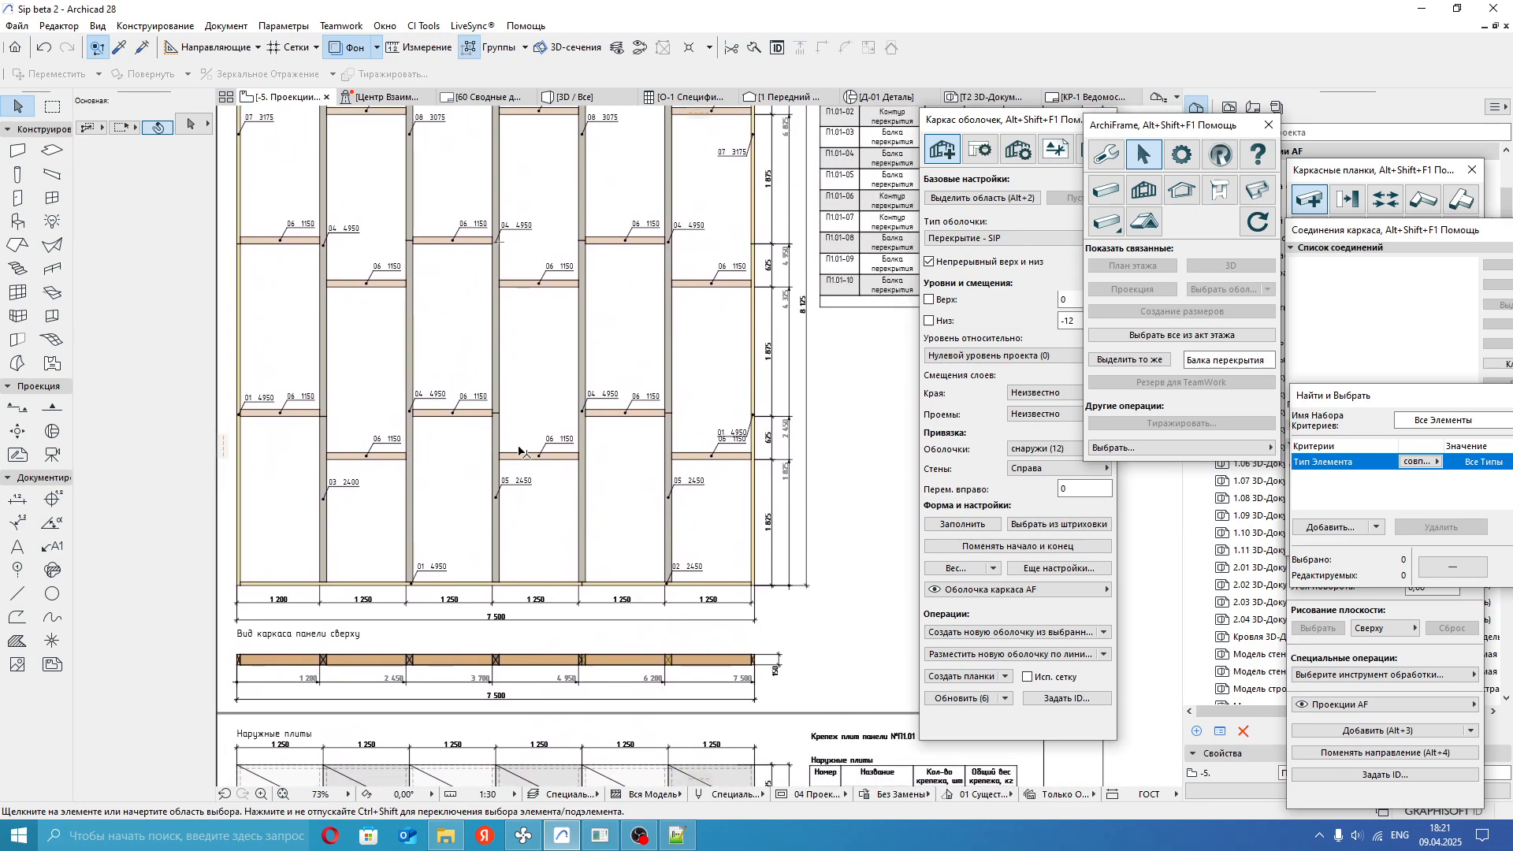
pyautogui.scroll(1, 785, 371)
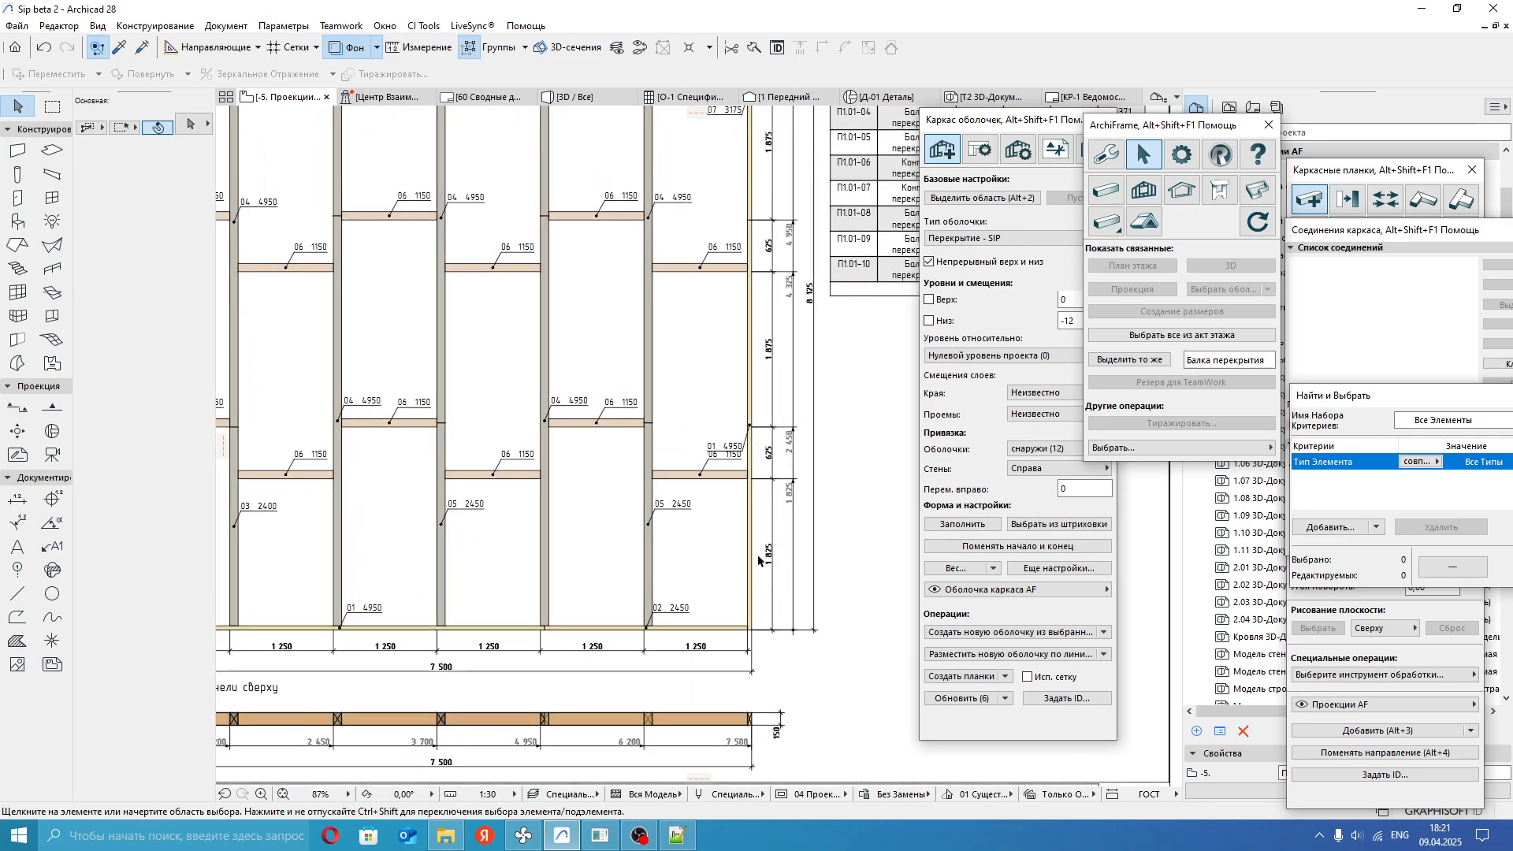
pyautogui.moveTo(530, 544); pyautogui.dragTo(669, 508, button='middle')
pyautogui.scroll(3, 601, 448)
pyautogui.scroll(-3, 613, 449)
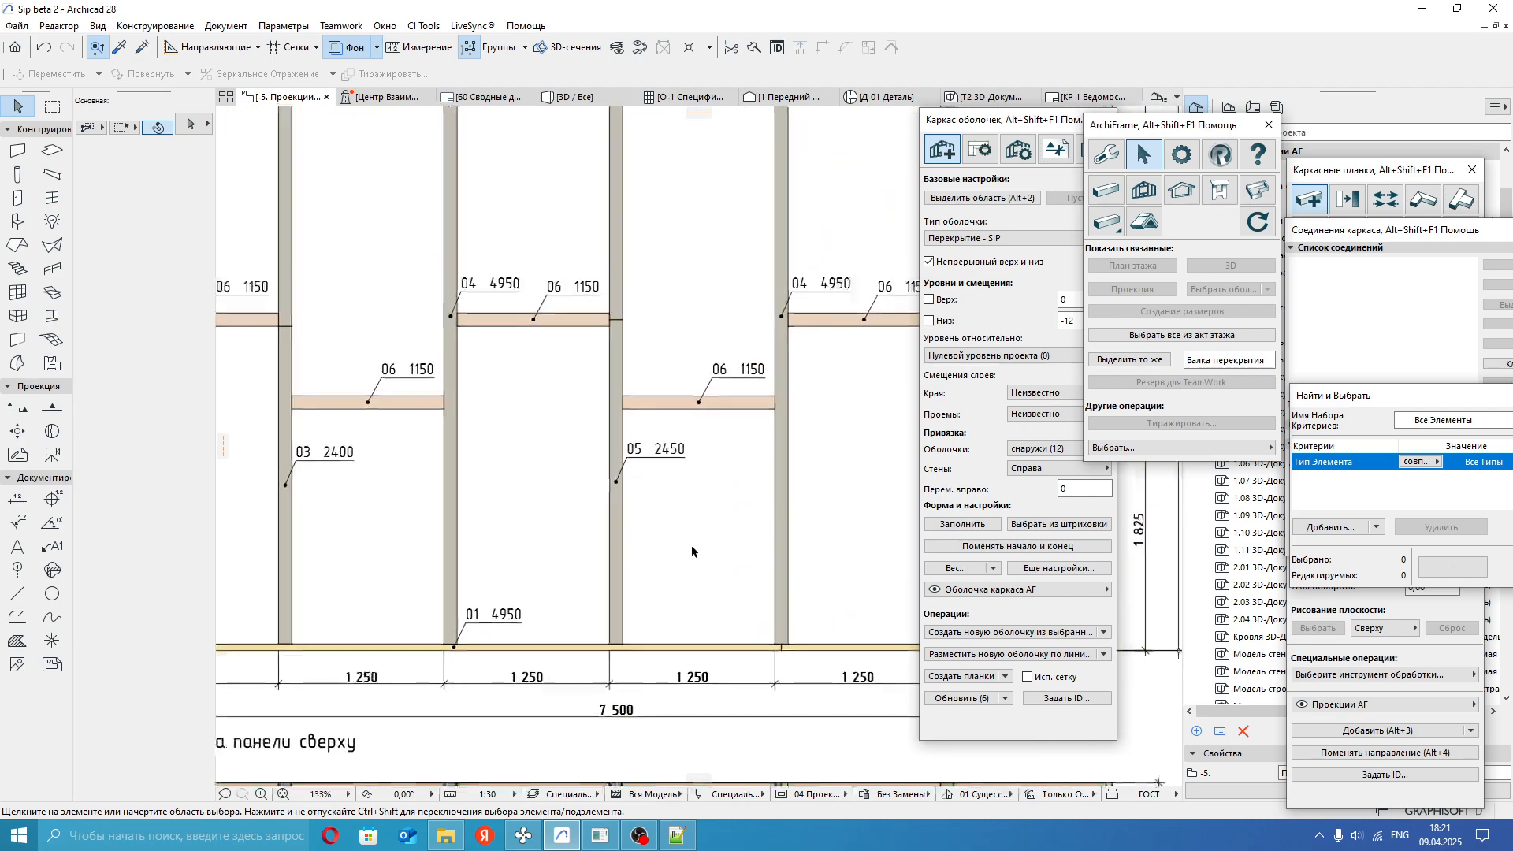
pyautogui.moveTo(677, 453); pyautogui.dragTo(658, 365, button='middle')
# Review the projection settings of the Перекрытие - SIP shell type, including the dimension options for the frame's top view, without changing them.
pyautogui.click(640, 379)
pyautogui.click(972, 120)
pyautogui.click(1016, 238)
pyautogui.click(1142, 237)
pyautogui.click(580, 228)
pyautogui.scroll(-3, 1069, 385)
pyautogui.scroll(-3, 985, 380)
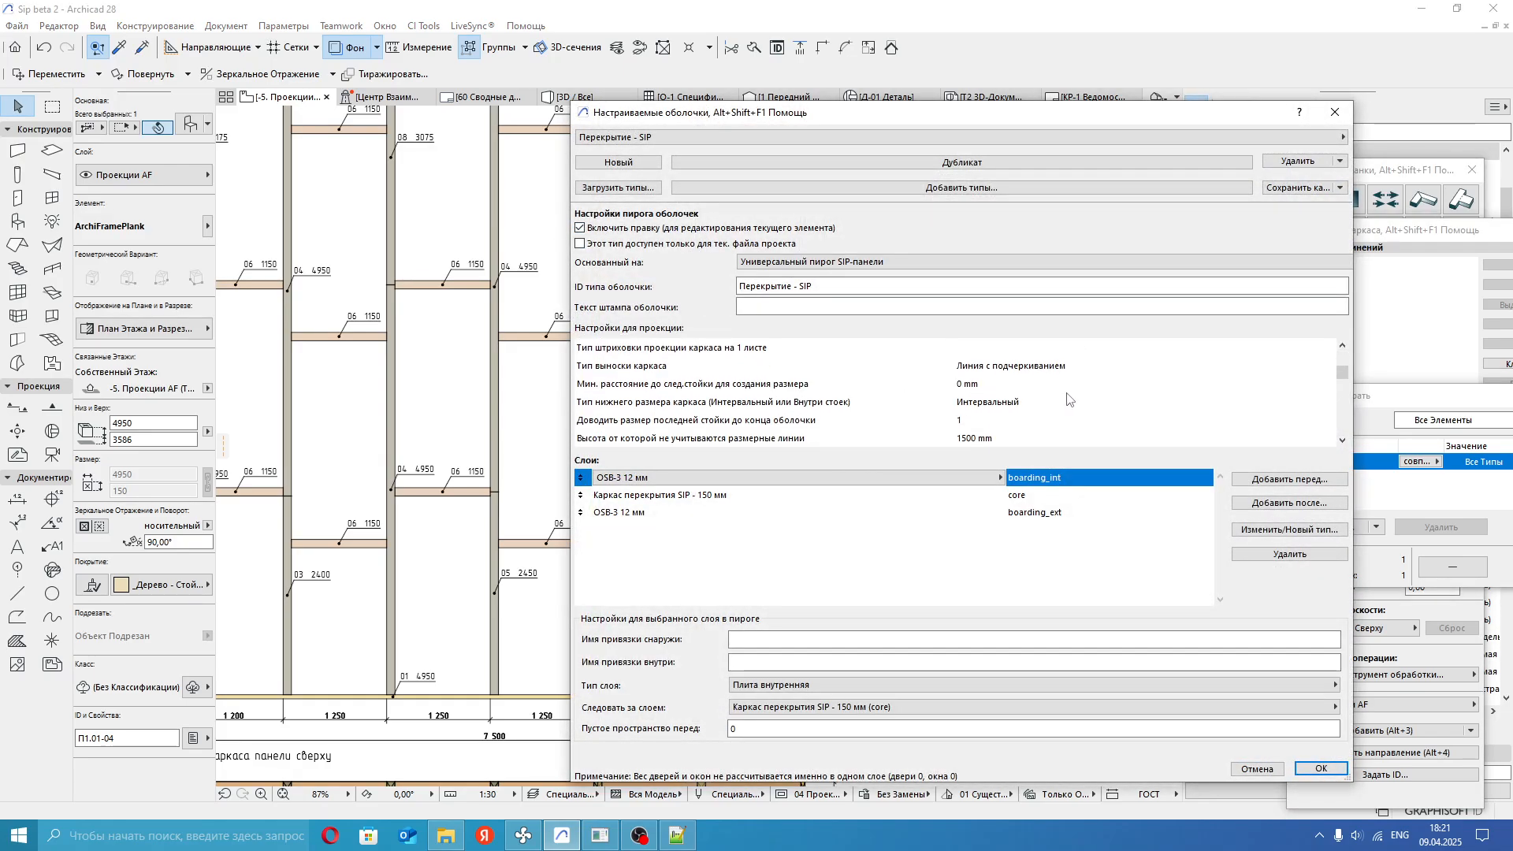
pyautogui.scroll(-3, 969, 386)
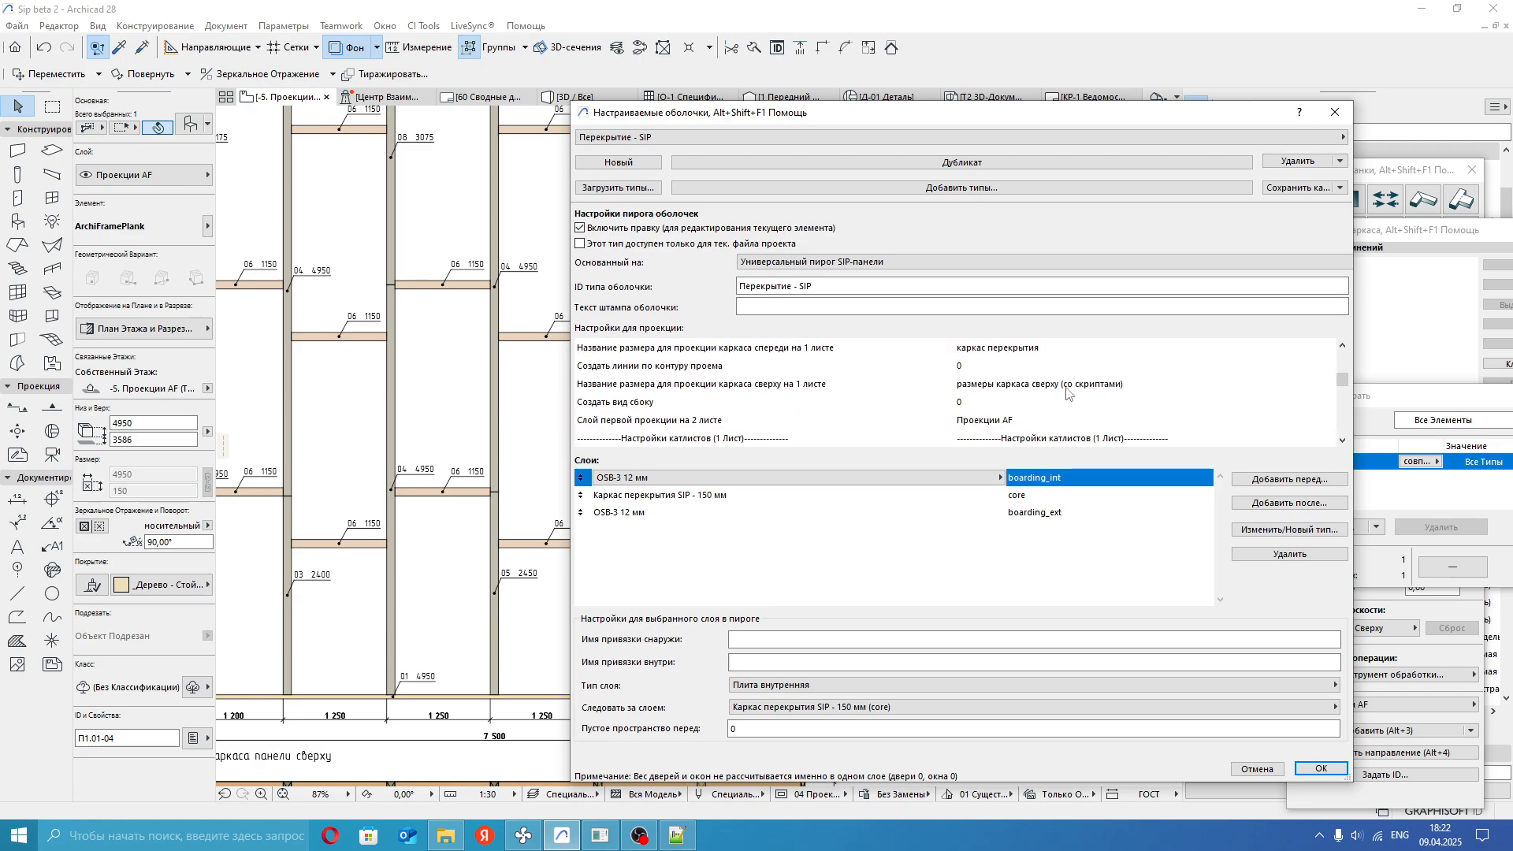
pyautogui.click(1068, 386)
pyautogui.click(1069, 386)
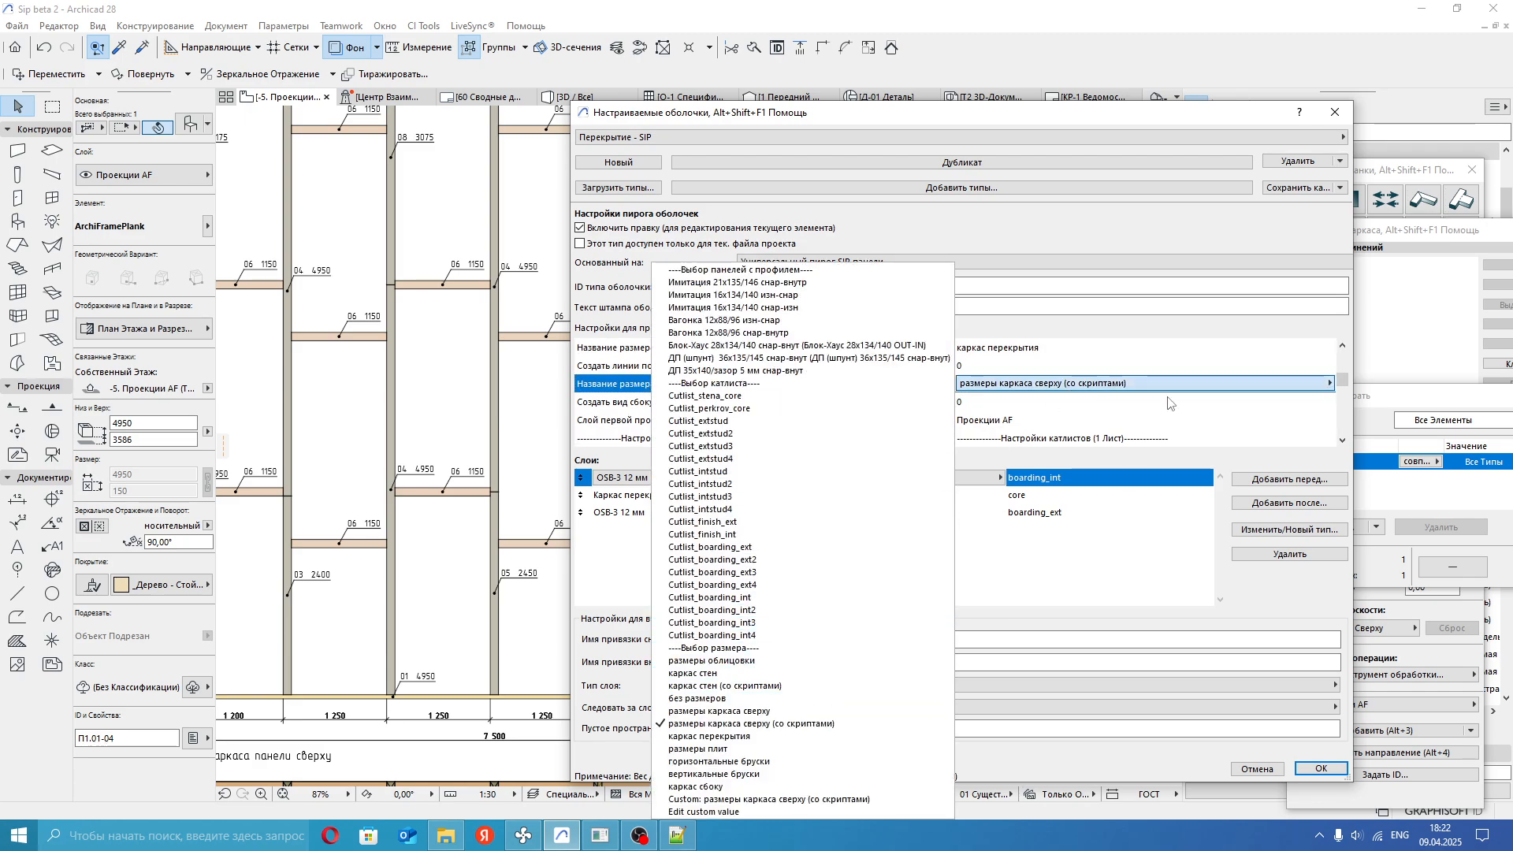
pyautogui.click(1199, 358)
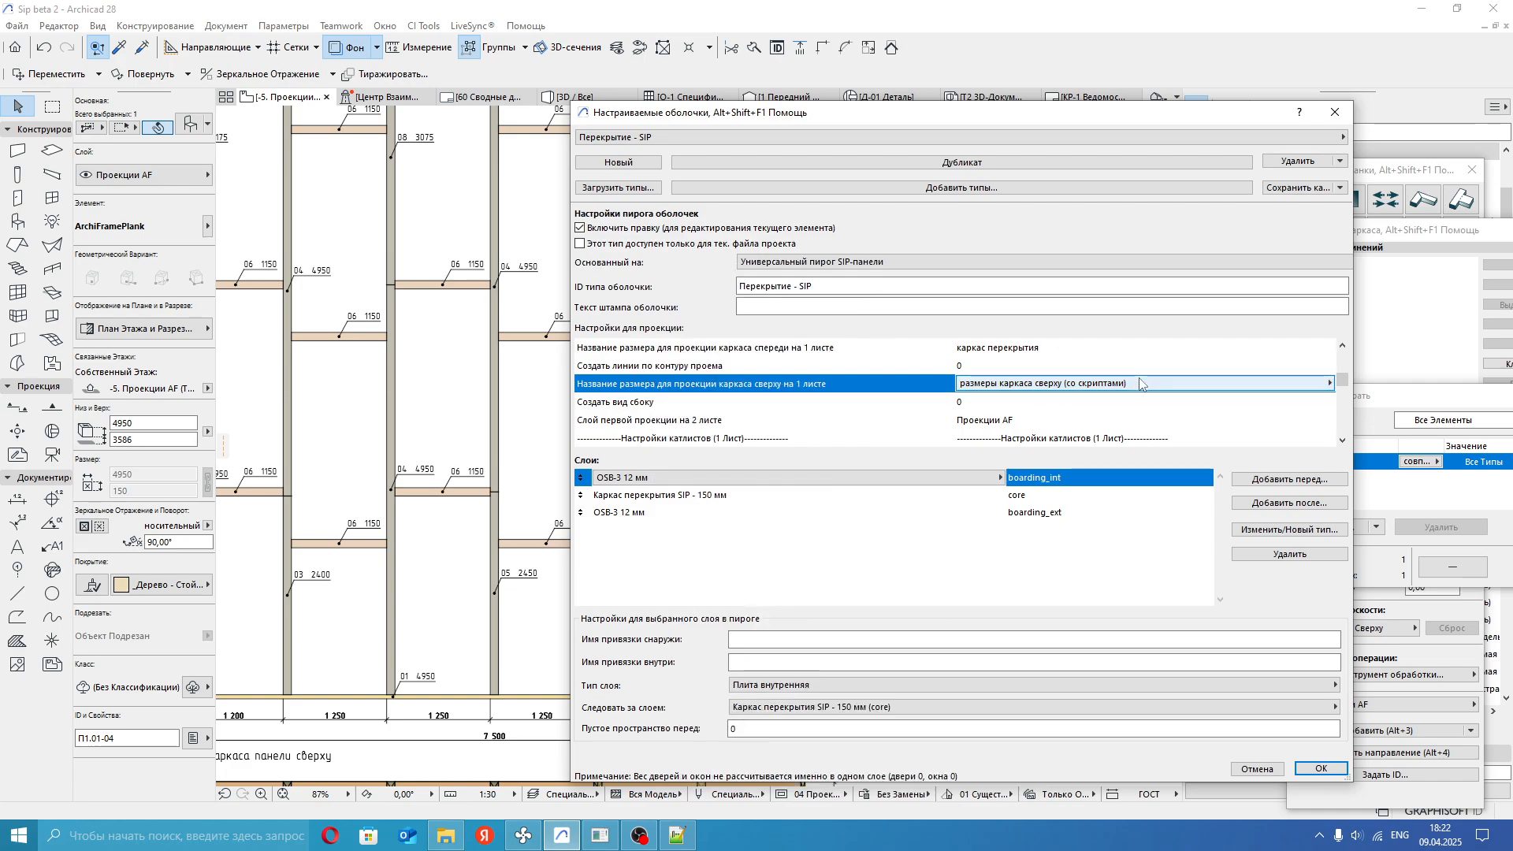
pyautogui.click(1334, 112)
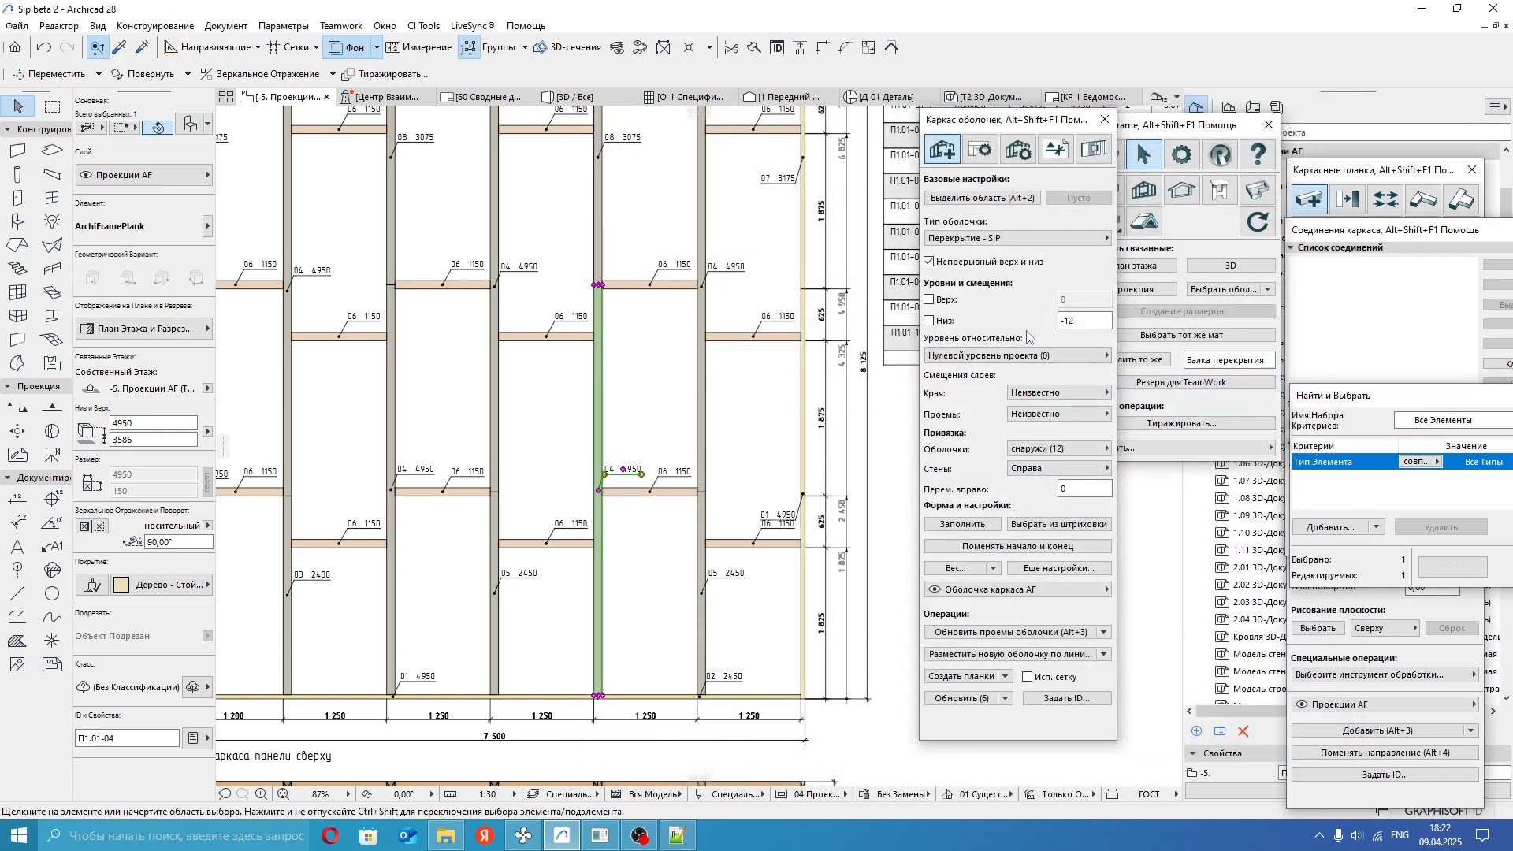
# Set the separator between ID and length to ";" in the Перекрытие - SIP shell type and recreate the floor planks.
pyautogui.click(1026, 238)
pyautogui.click(1323, 347)
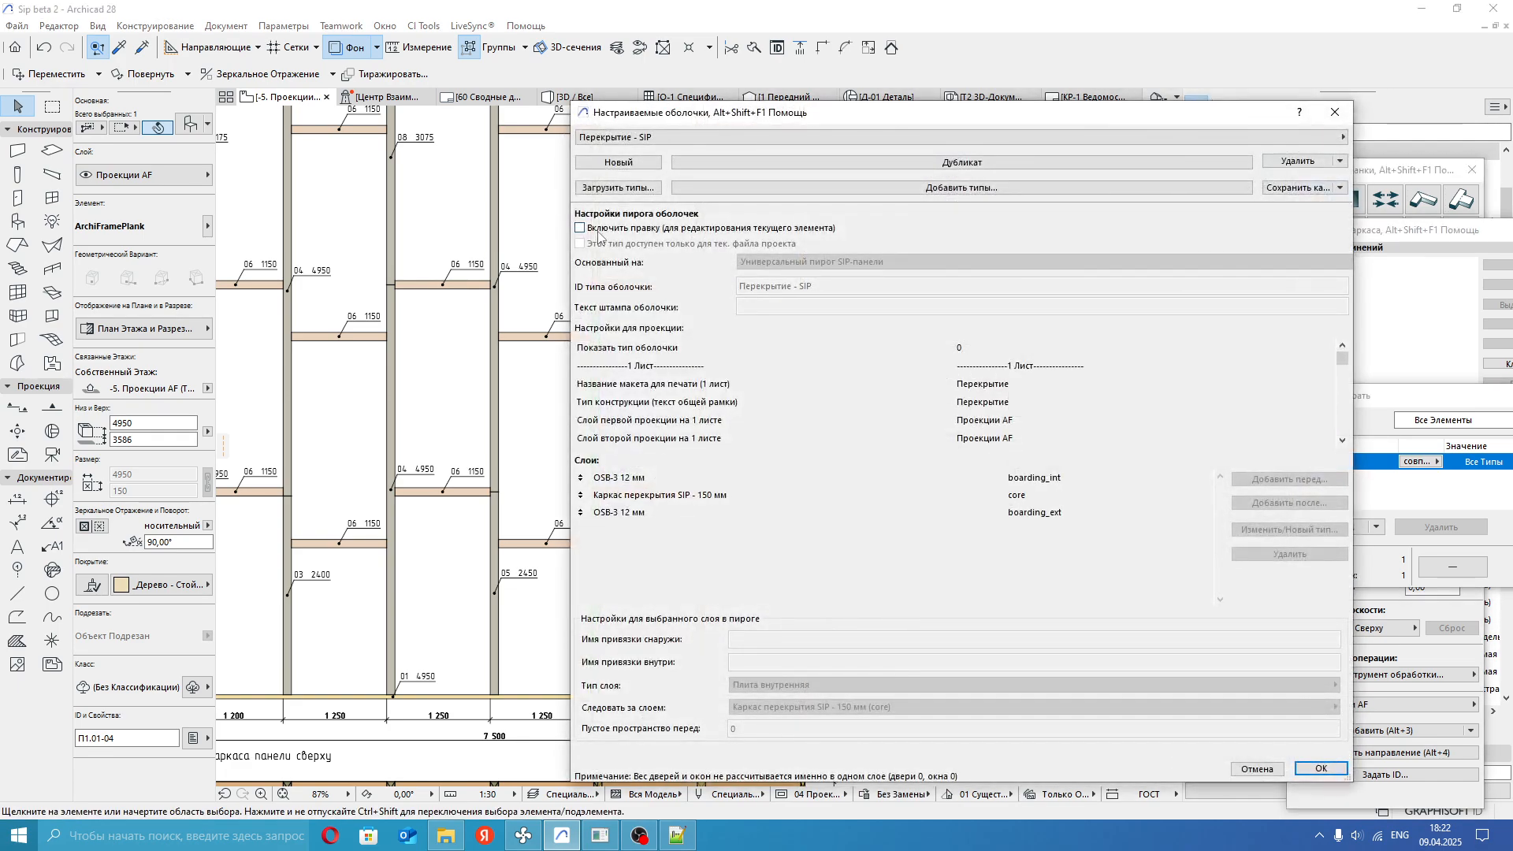
pyautogui.click(597, 230)
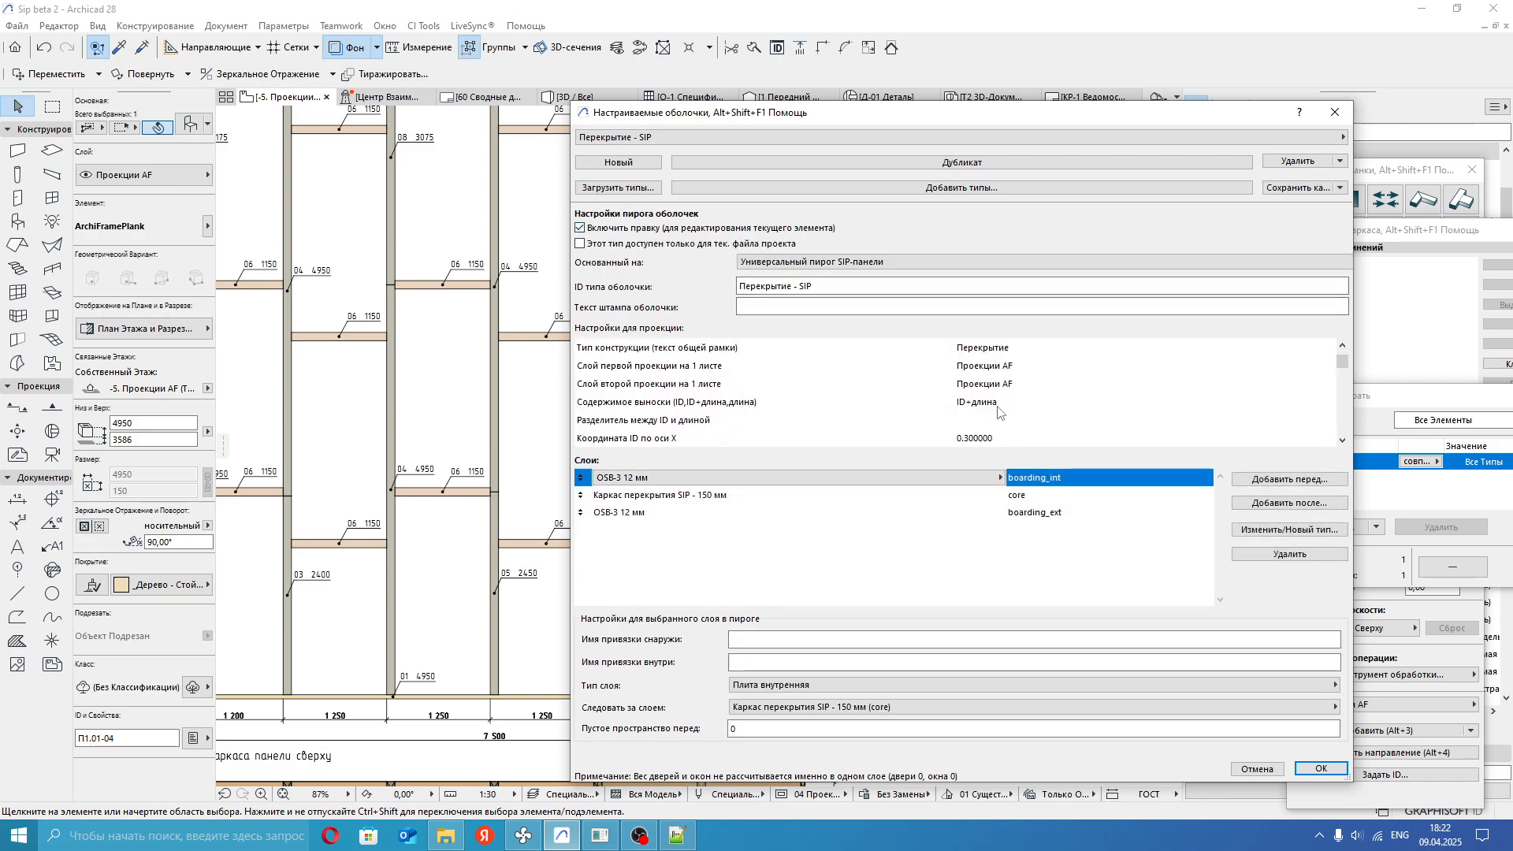
pyautogui.click(1012, 403)
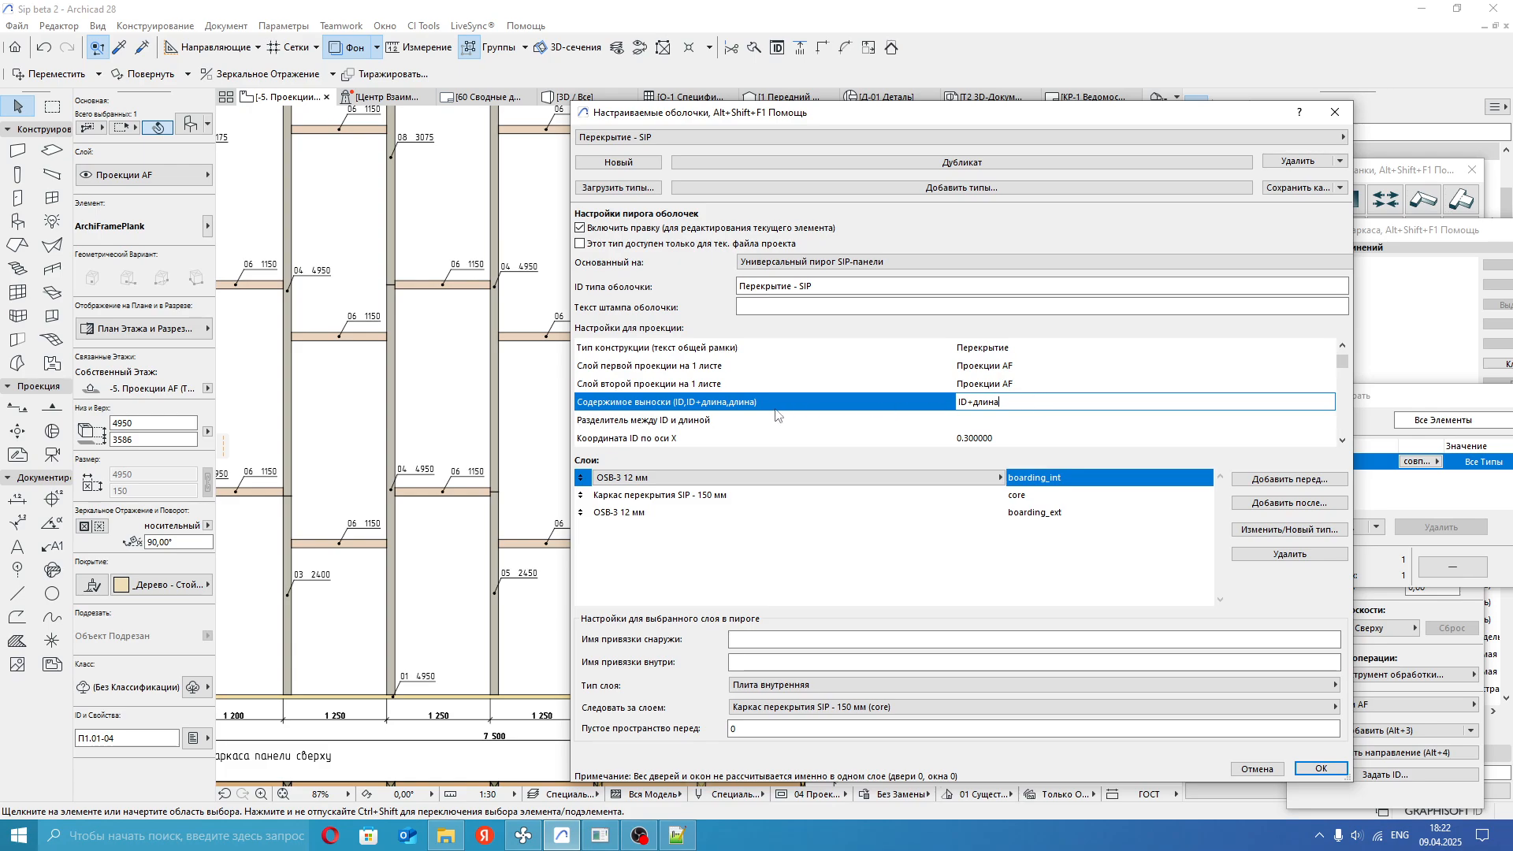
pyautogui.click(1008, 420)
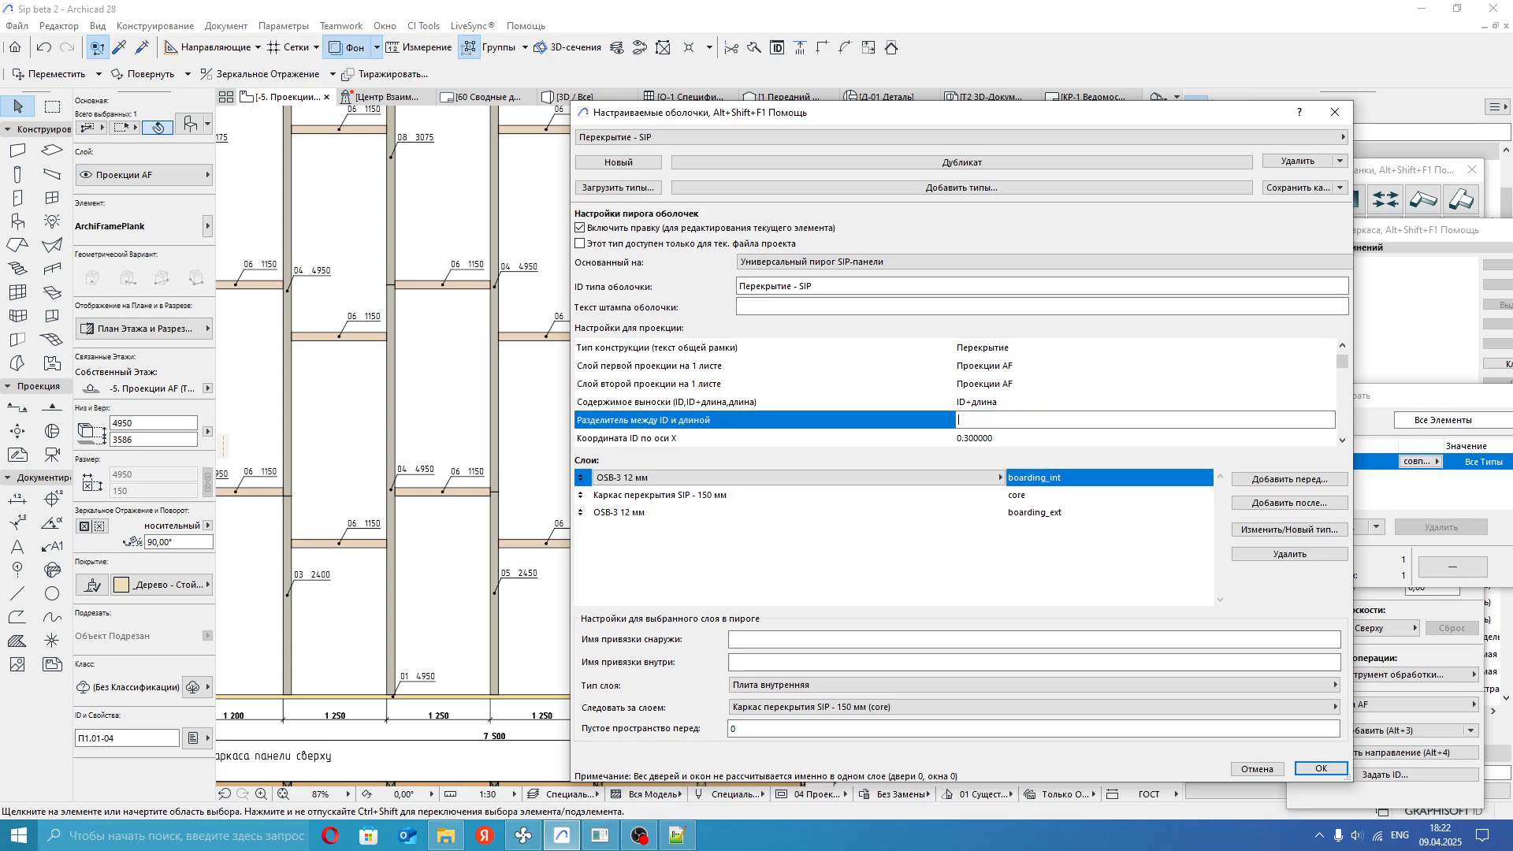
pyautogui.press('Return')
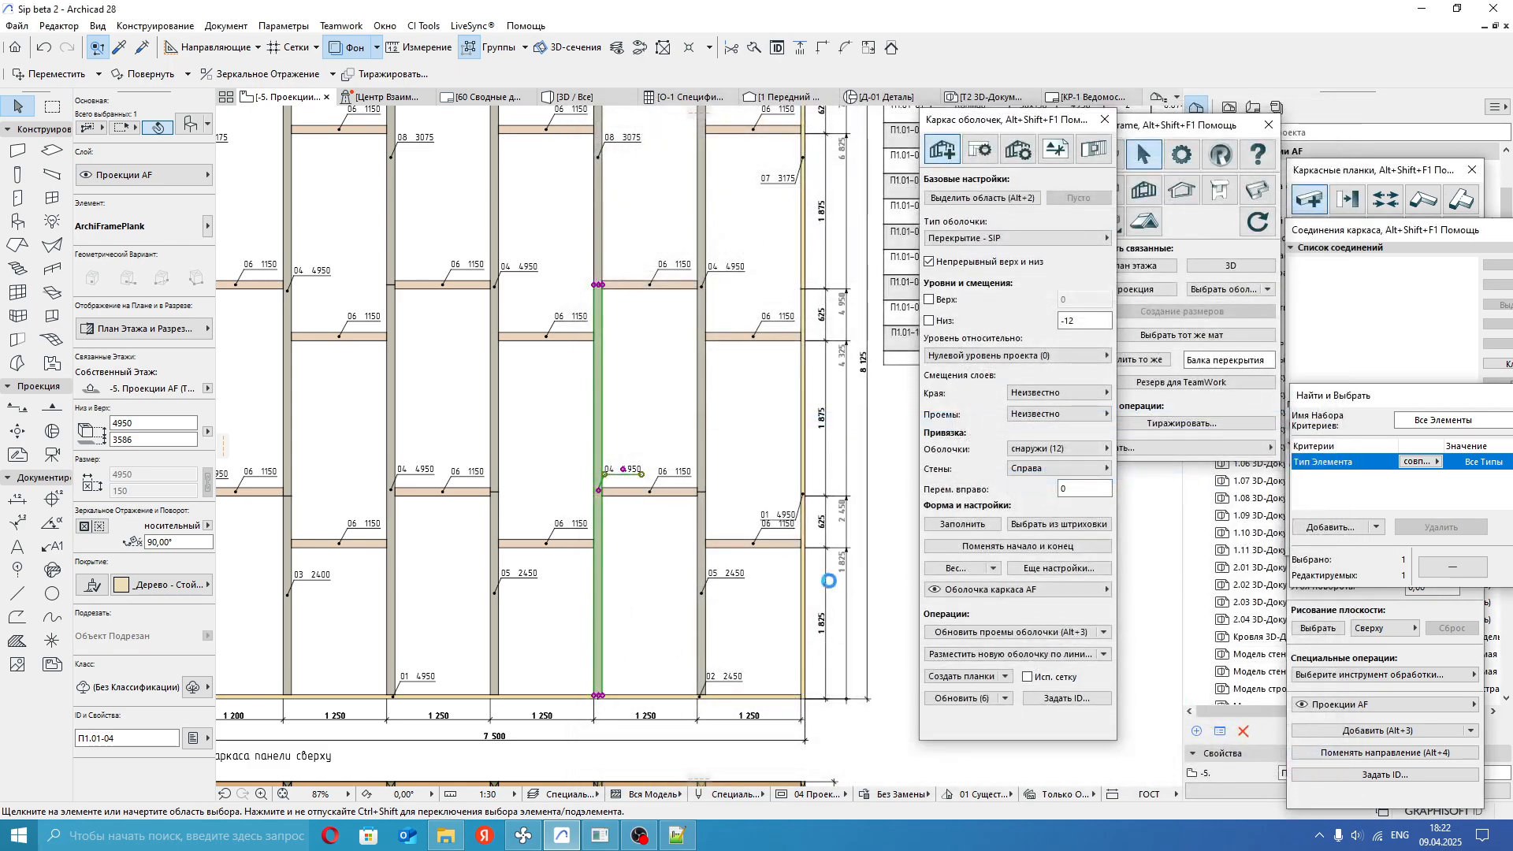
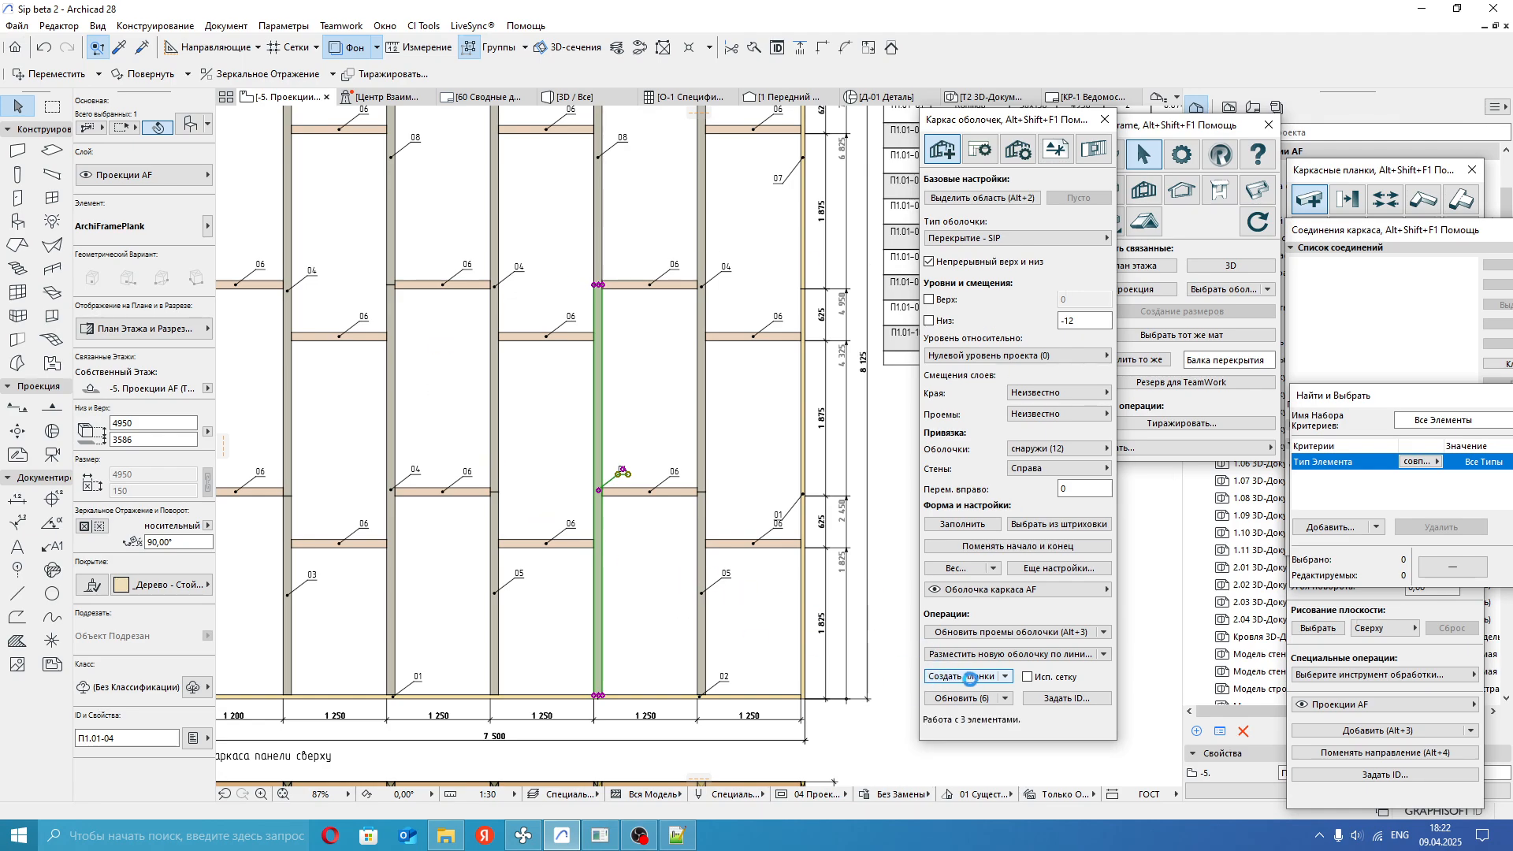
pyautogui.scroll(4, 646, 496)
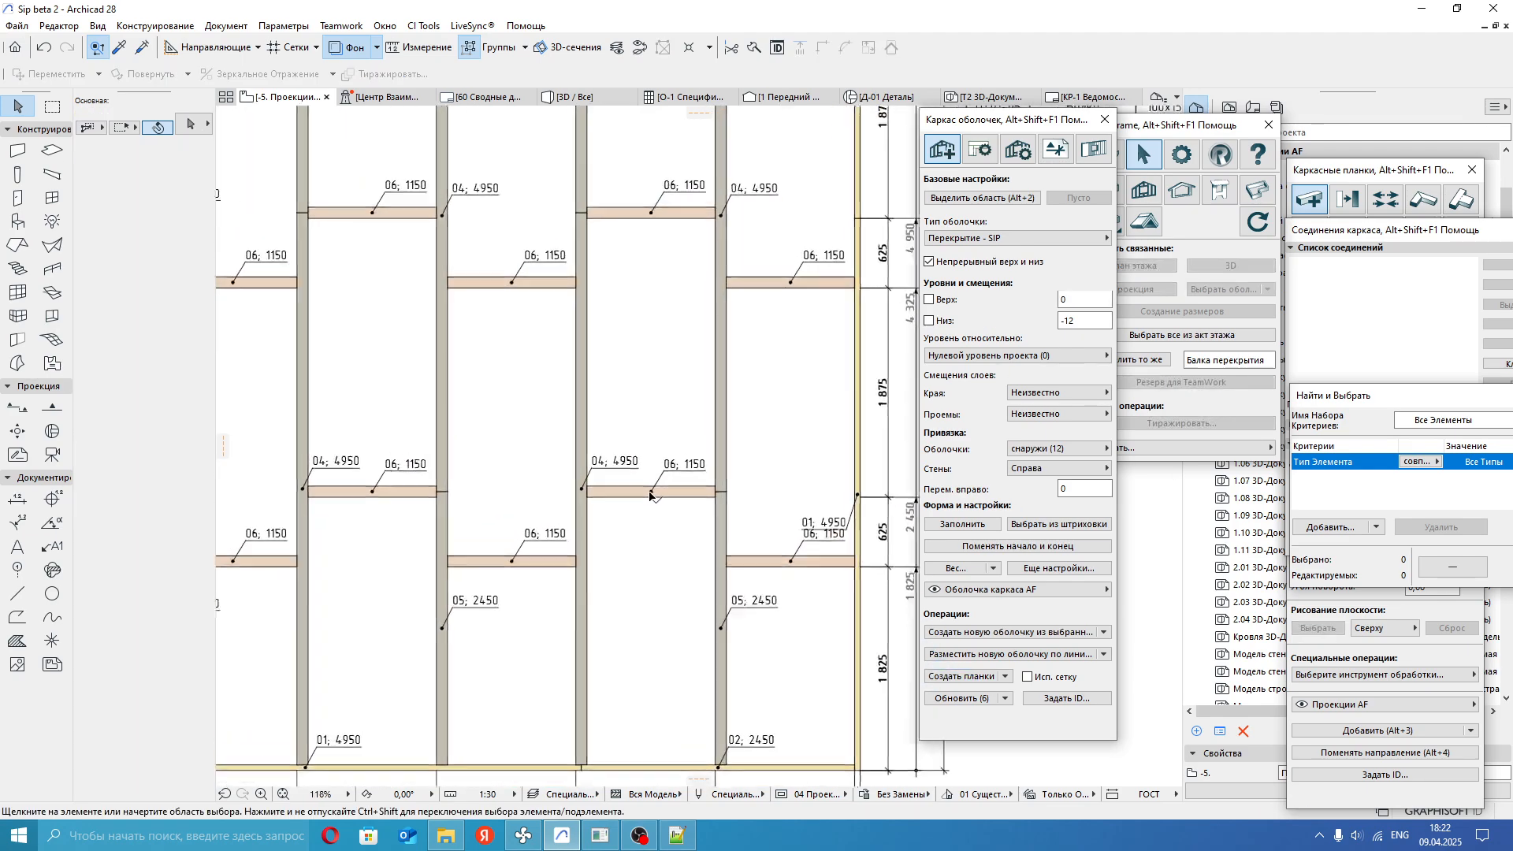
pyautogui.scroll(2, 725, 464)
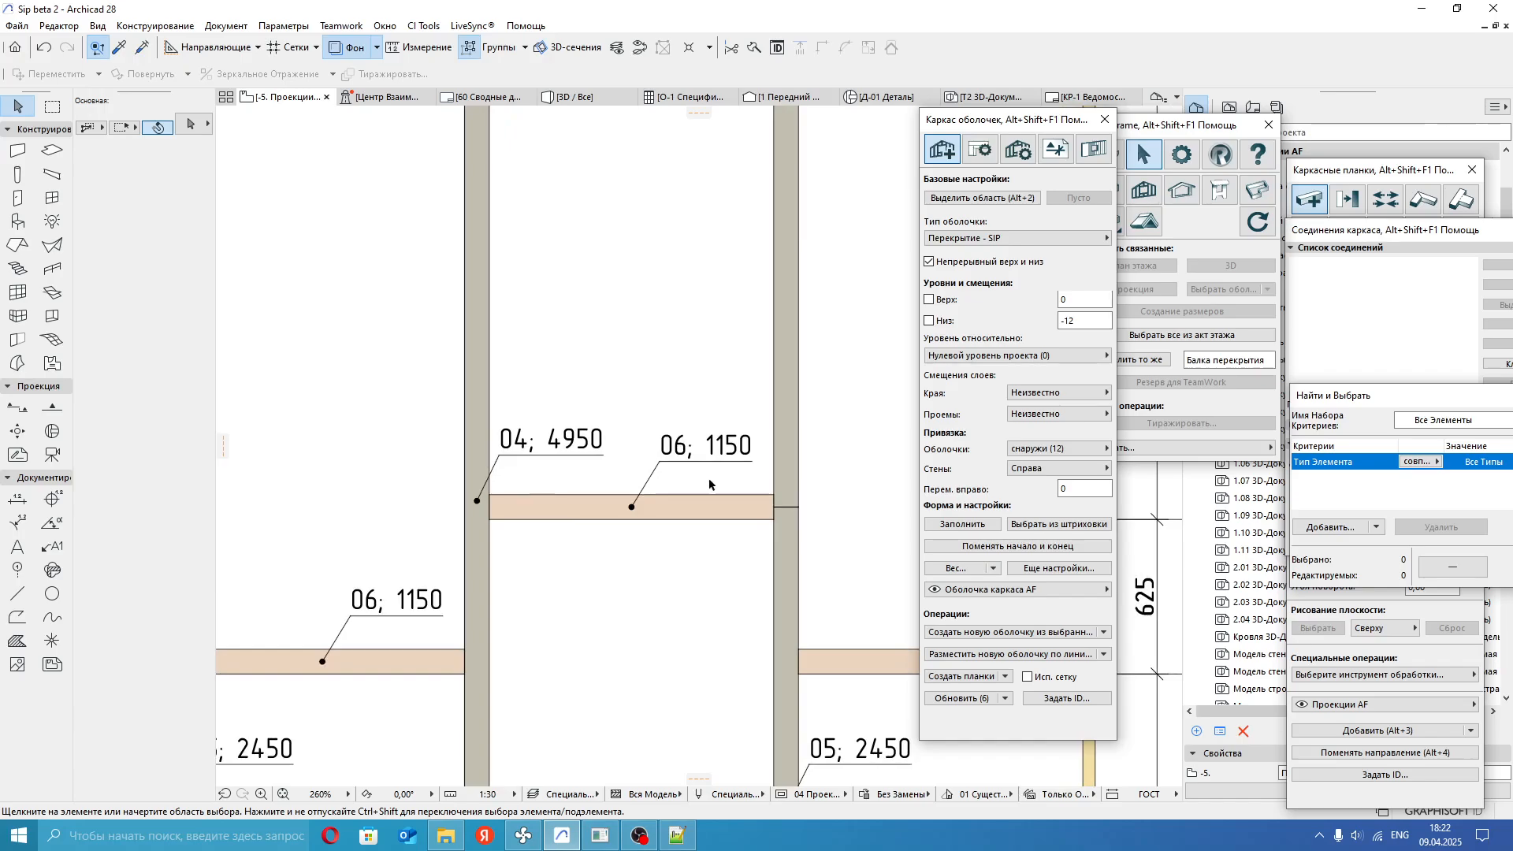
# Set the ID coordinate along the X axis to 0.4 in the Перекрытие - SIP shell type and recreate the planks.
pyautogui.scroll(-4, 709, 485)
pyautogui.click(712, 498)
pyautogui.click(1012, 236)
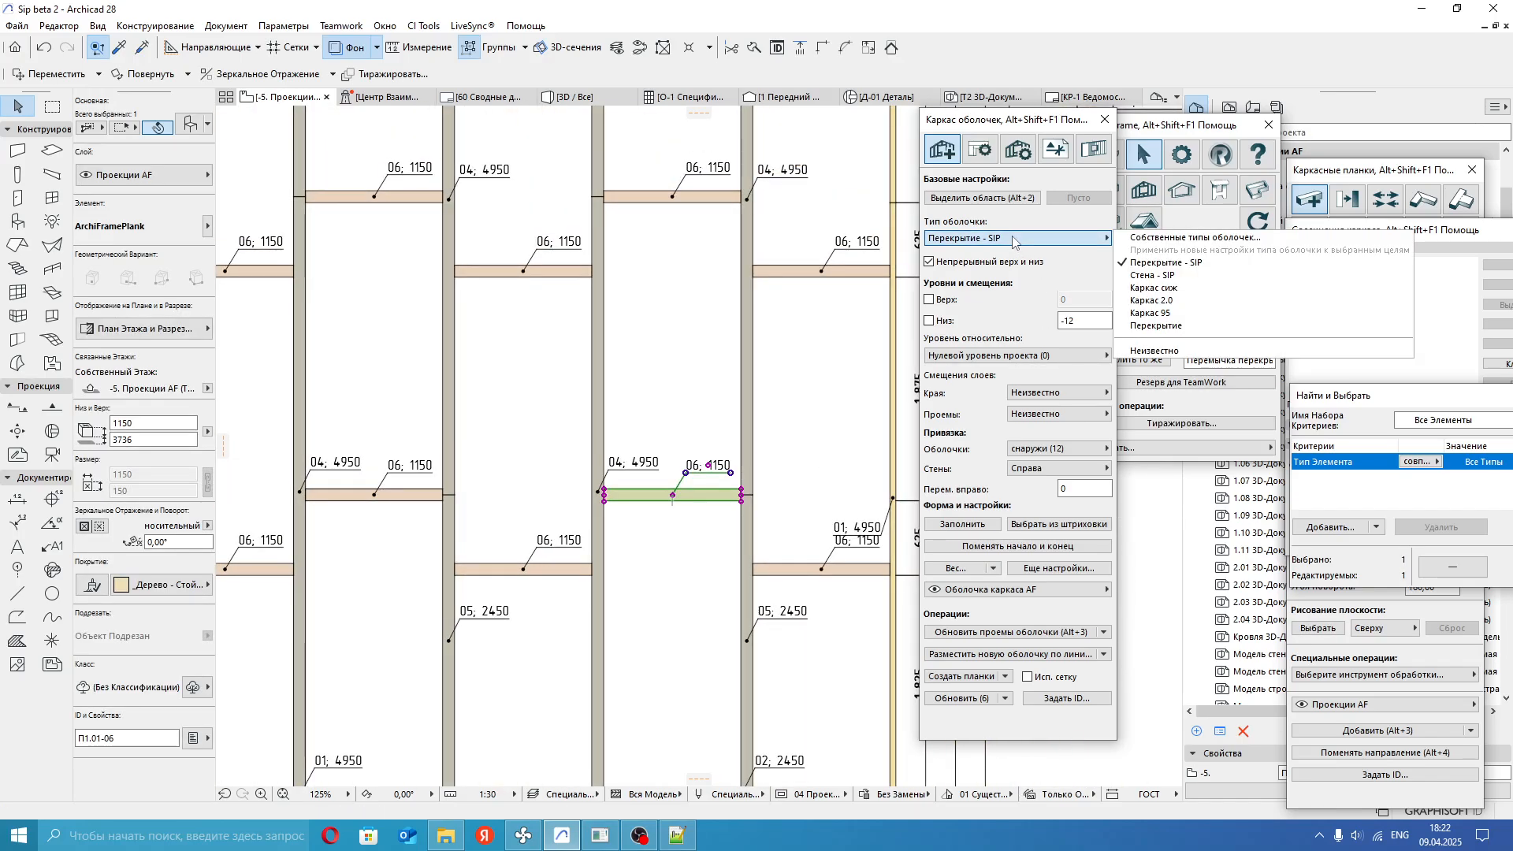
pyautogui.click(1137, 239)
pyautogui.click(597, 232)
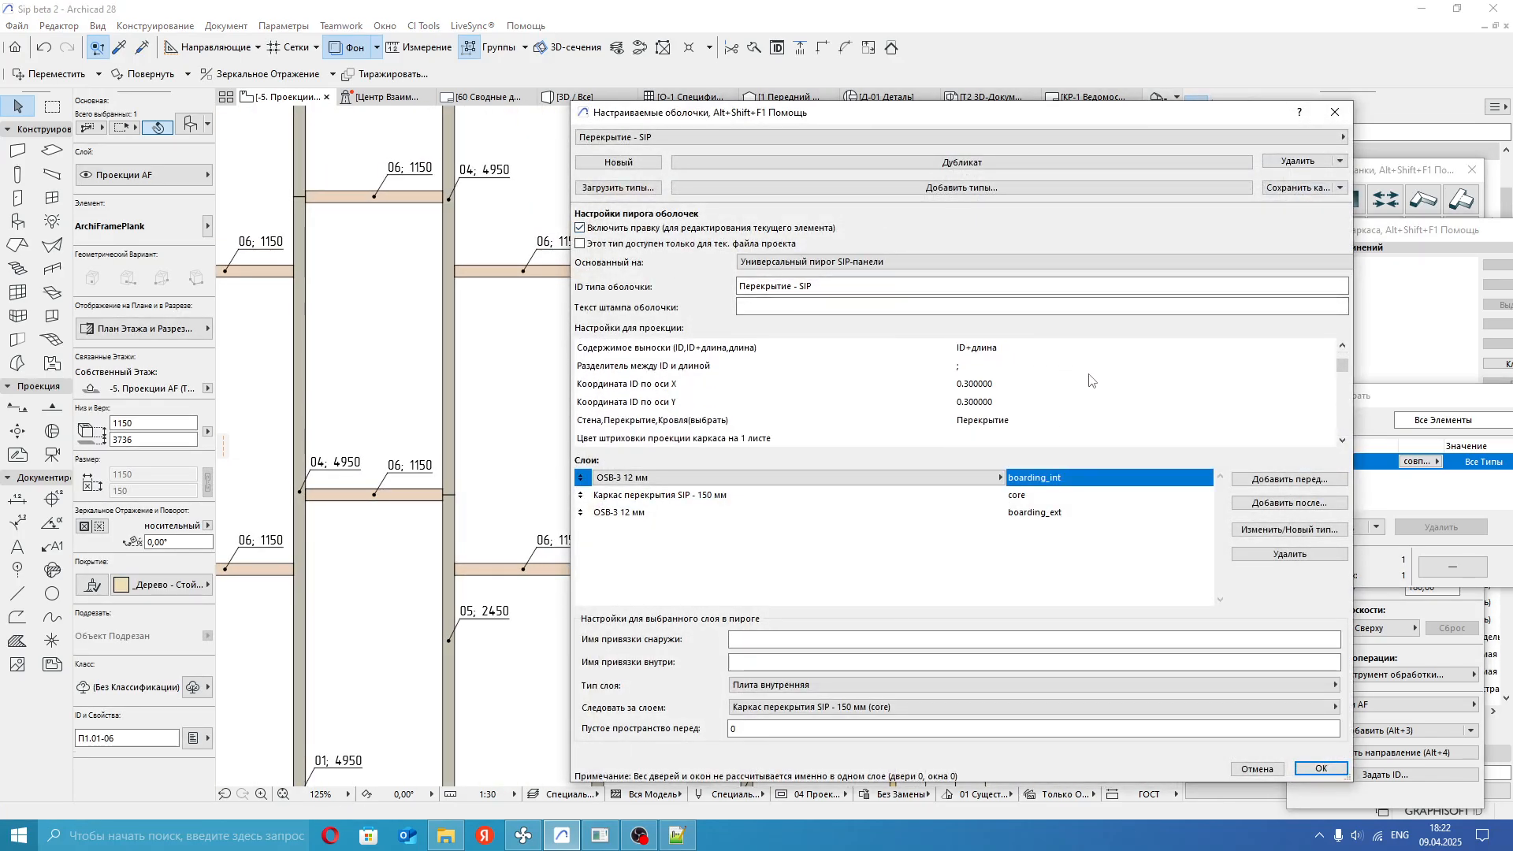
pyautogui.click(1005, 372)
pyautogui.click(998, 383)
pyautogui.write('0,30')
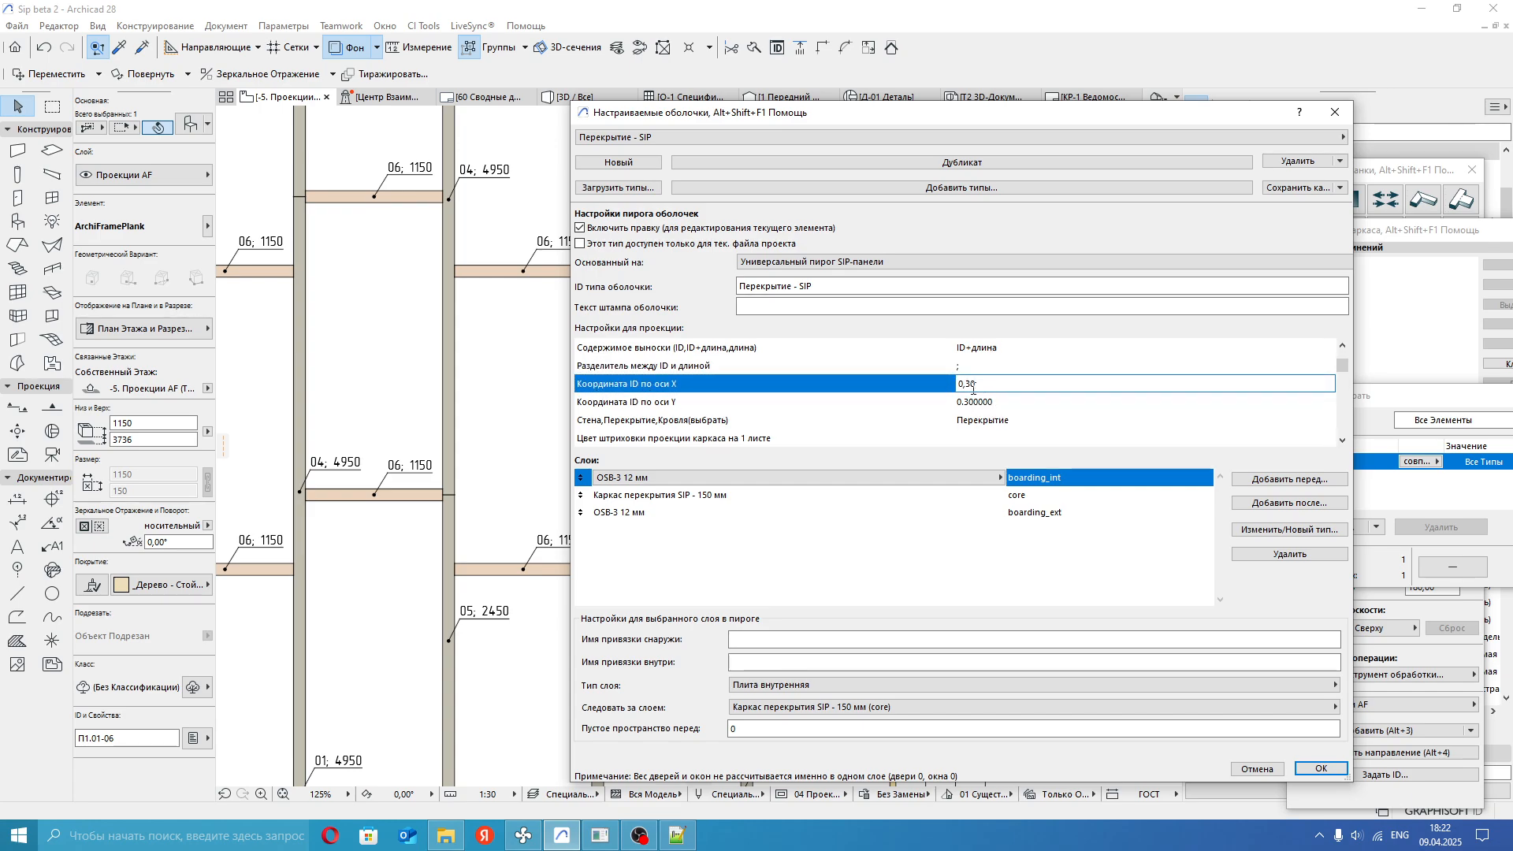
pyautogui.press('Return')
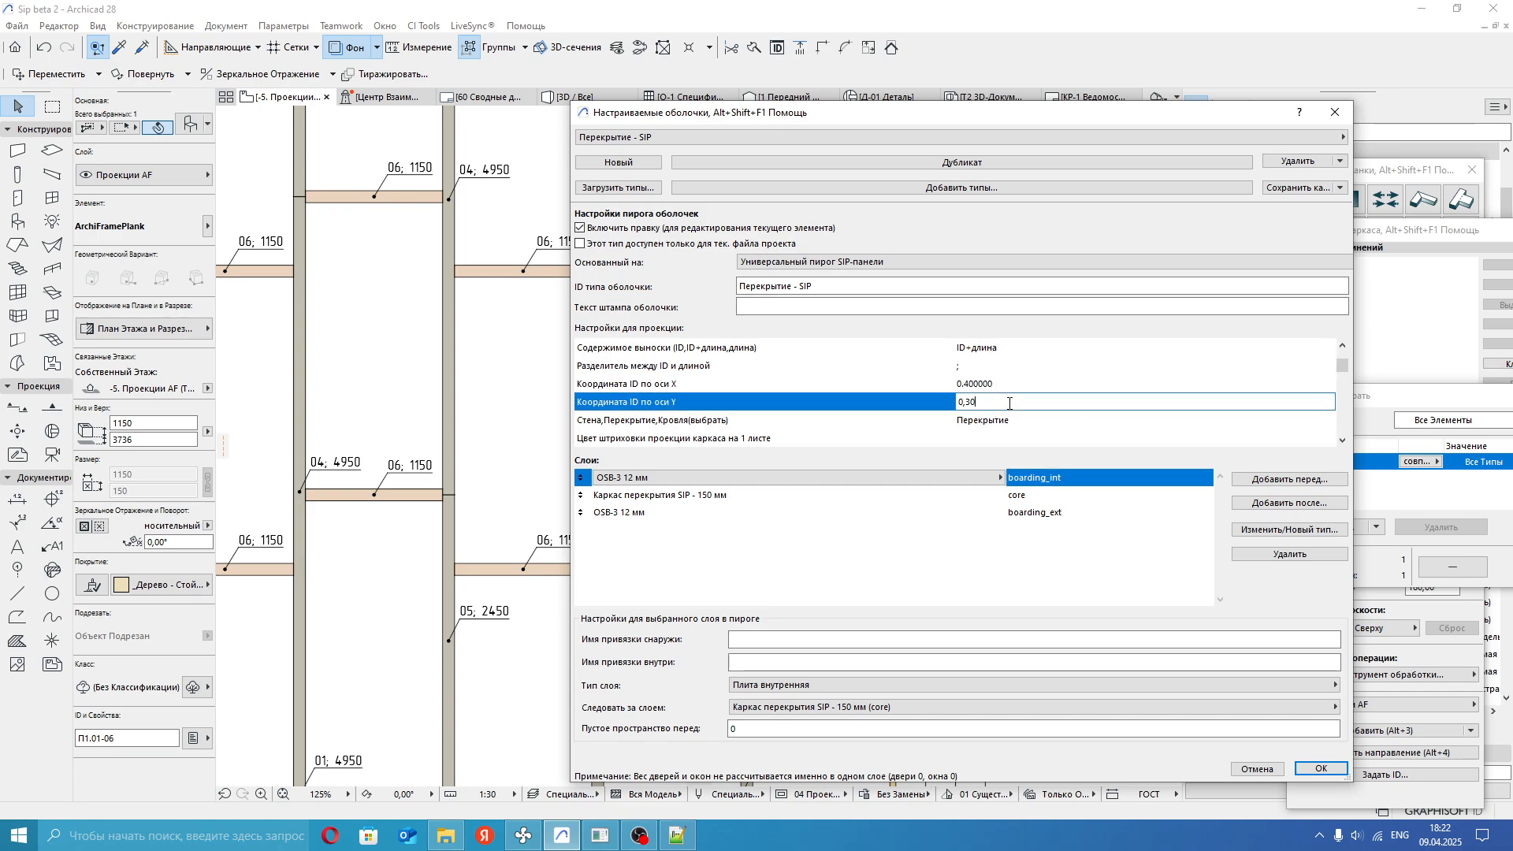
pyautogui.press('Return')
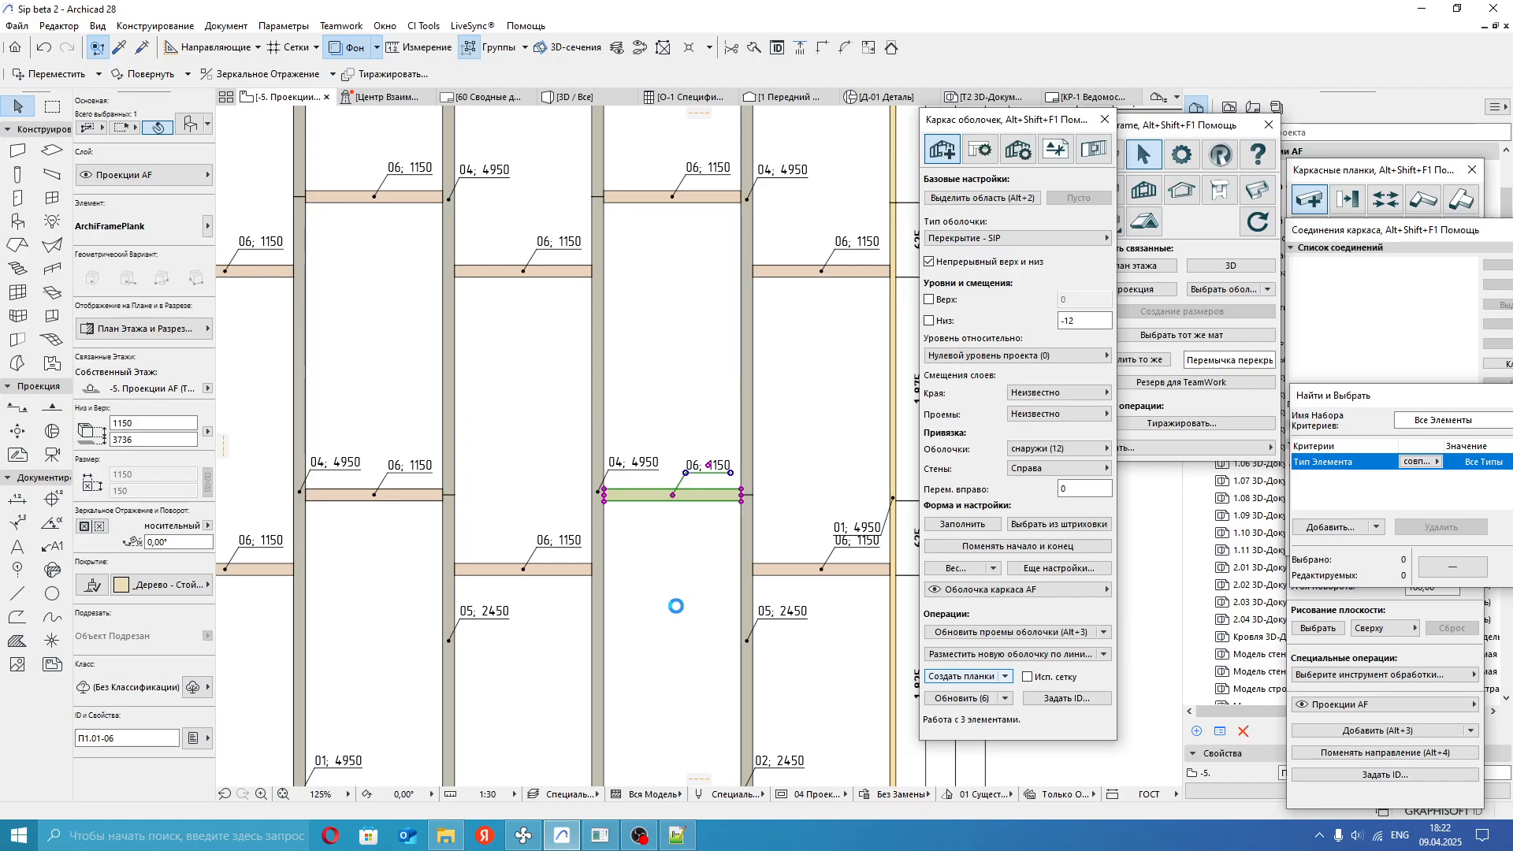
pyautogui.scroll(3, 631, 473)
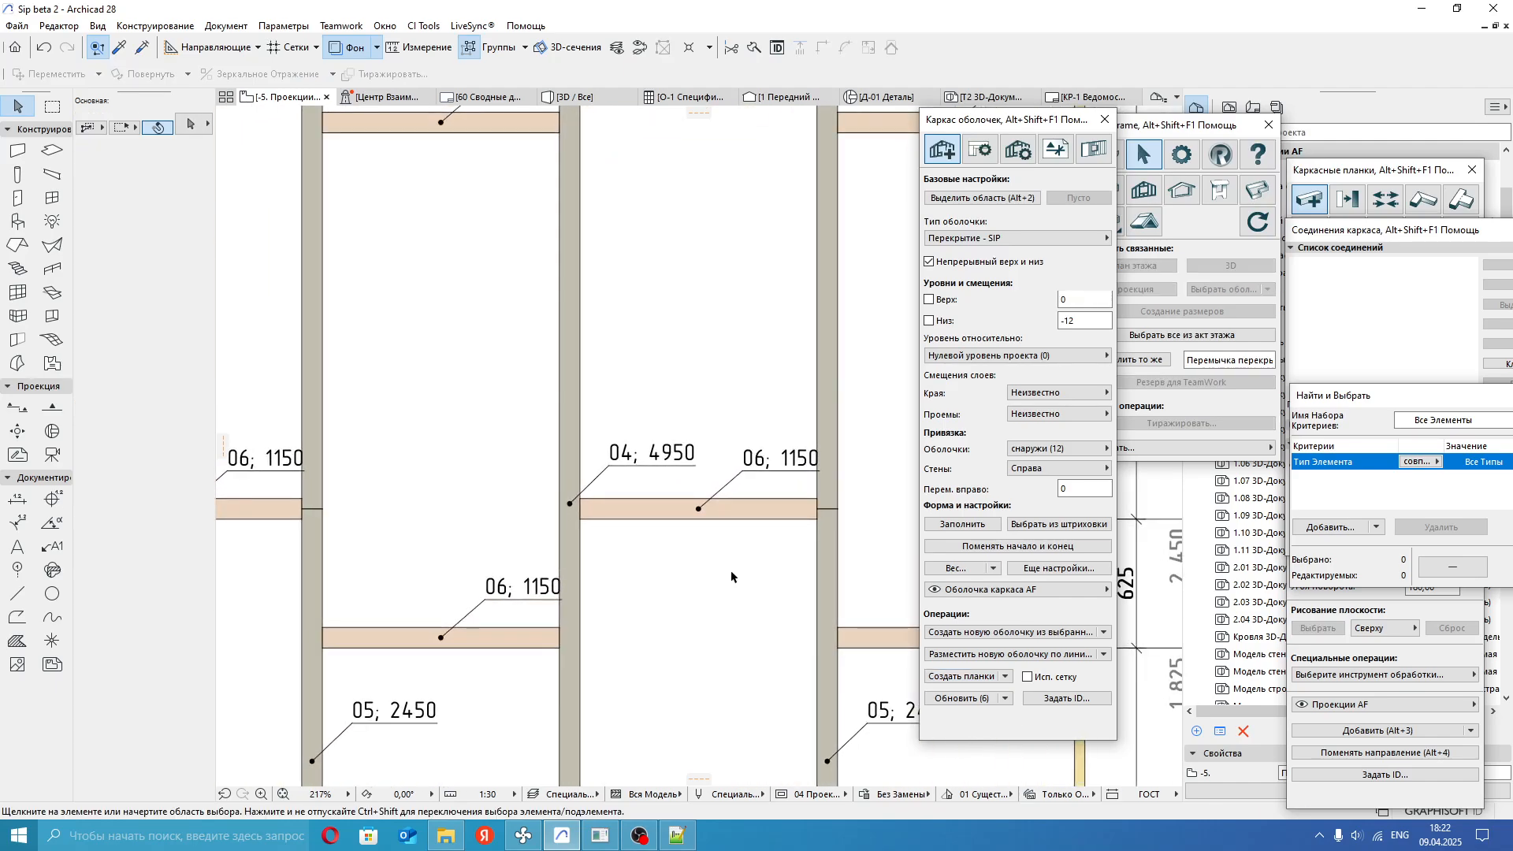
# Examine the updated plank callouts across the Перекрытие № П1.01 frame projection, up to its upper edge.
pyautogui.scroll(-9, 732, 576)
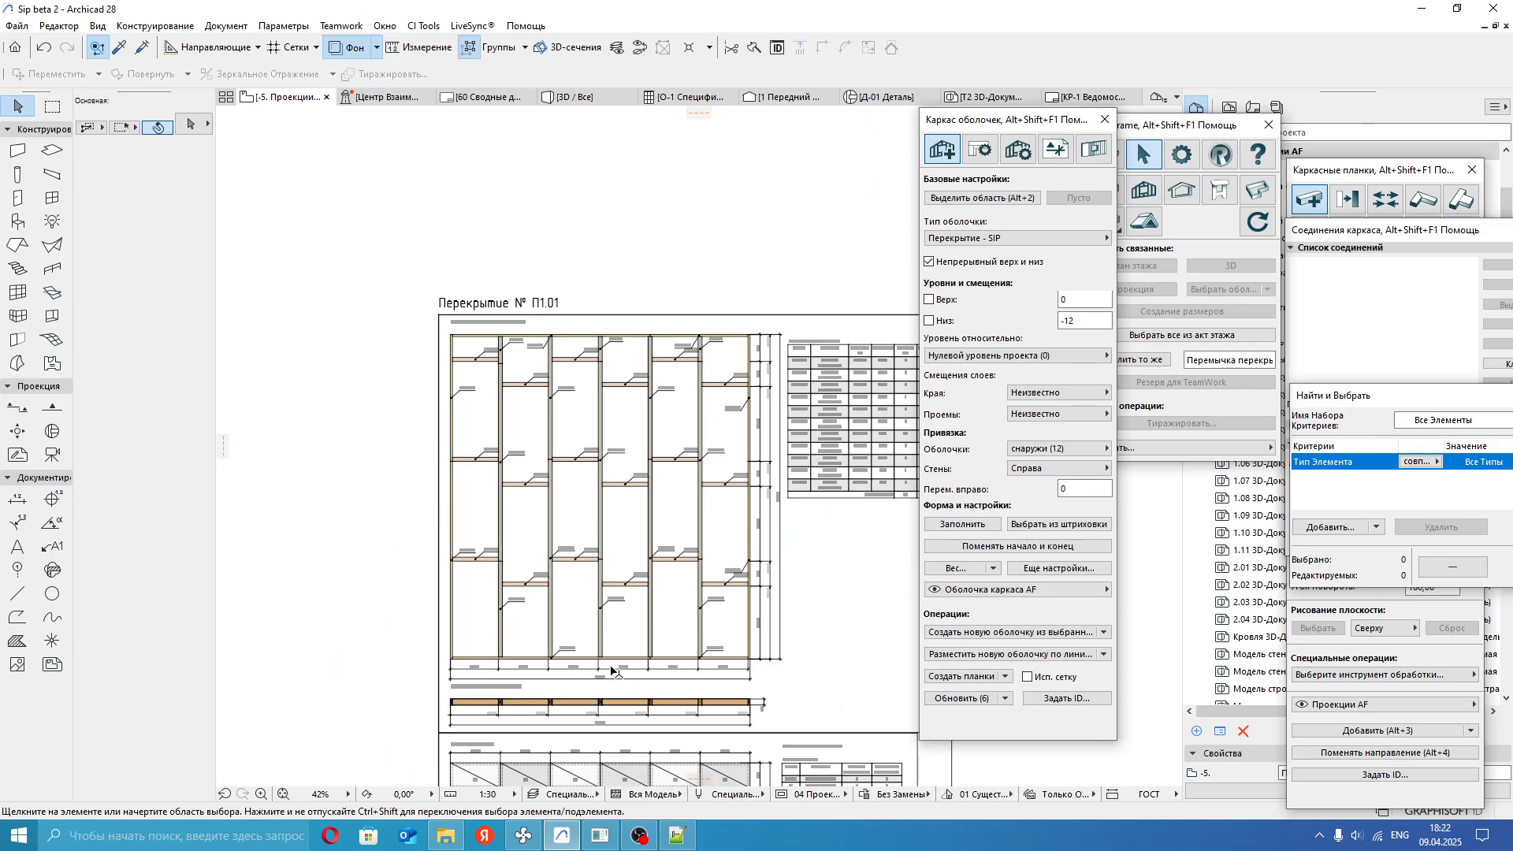
pyautogui.scroll(2, 660, 527)
pyautogui.moveTo(660, 526); pyautogui.dragTo(658, 485, button='middle')
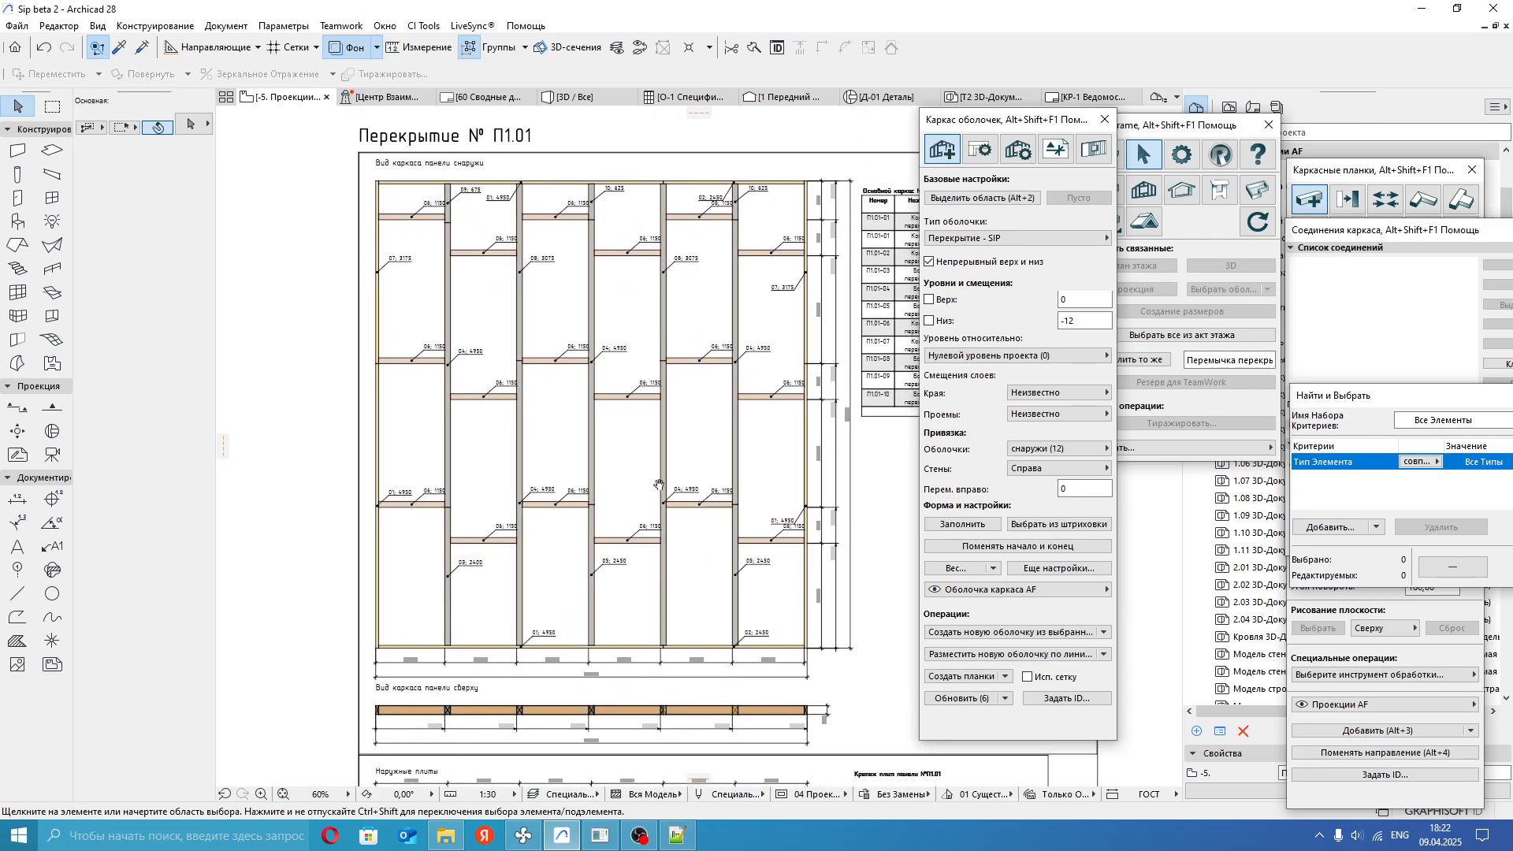
pyautogui.scroll(3, 745, 228)
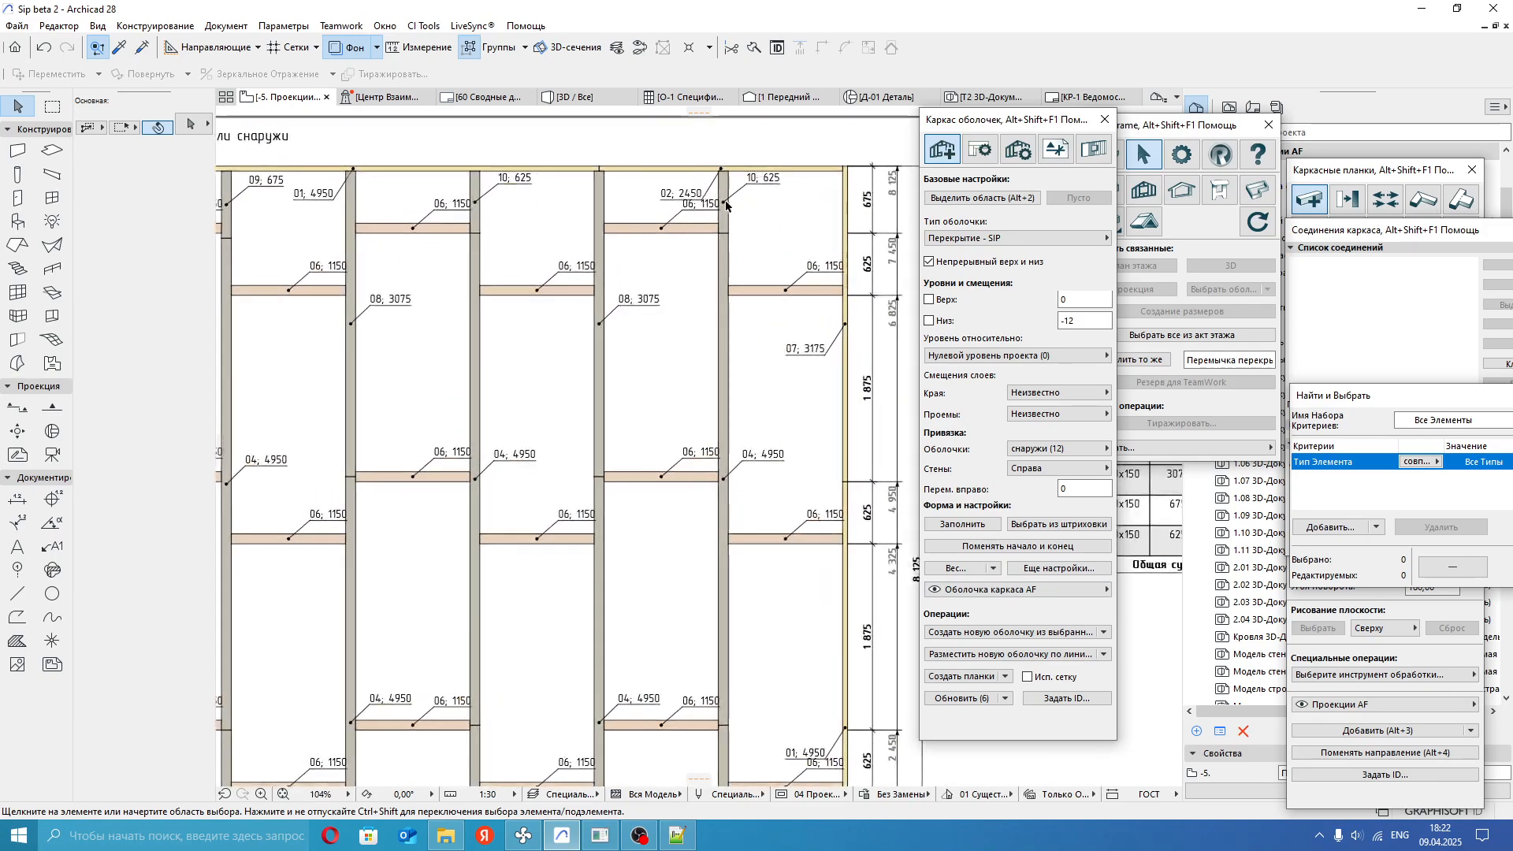
pyautogui.scroll(-2, 688, 247)
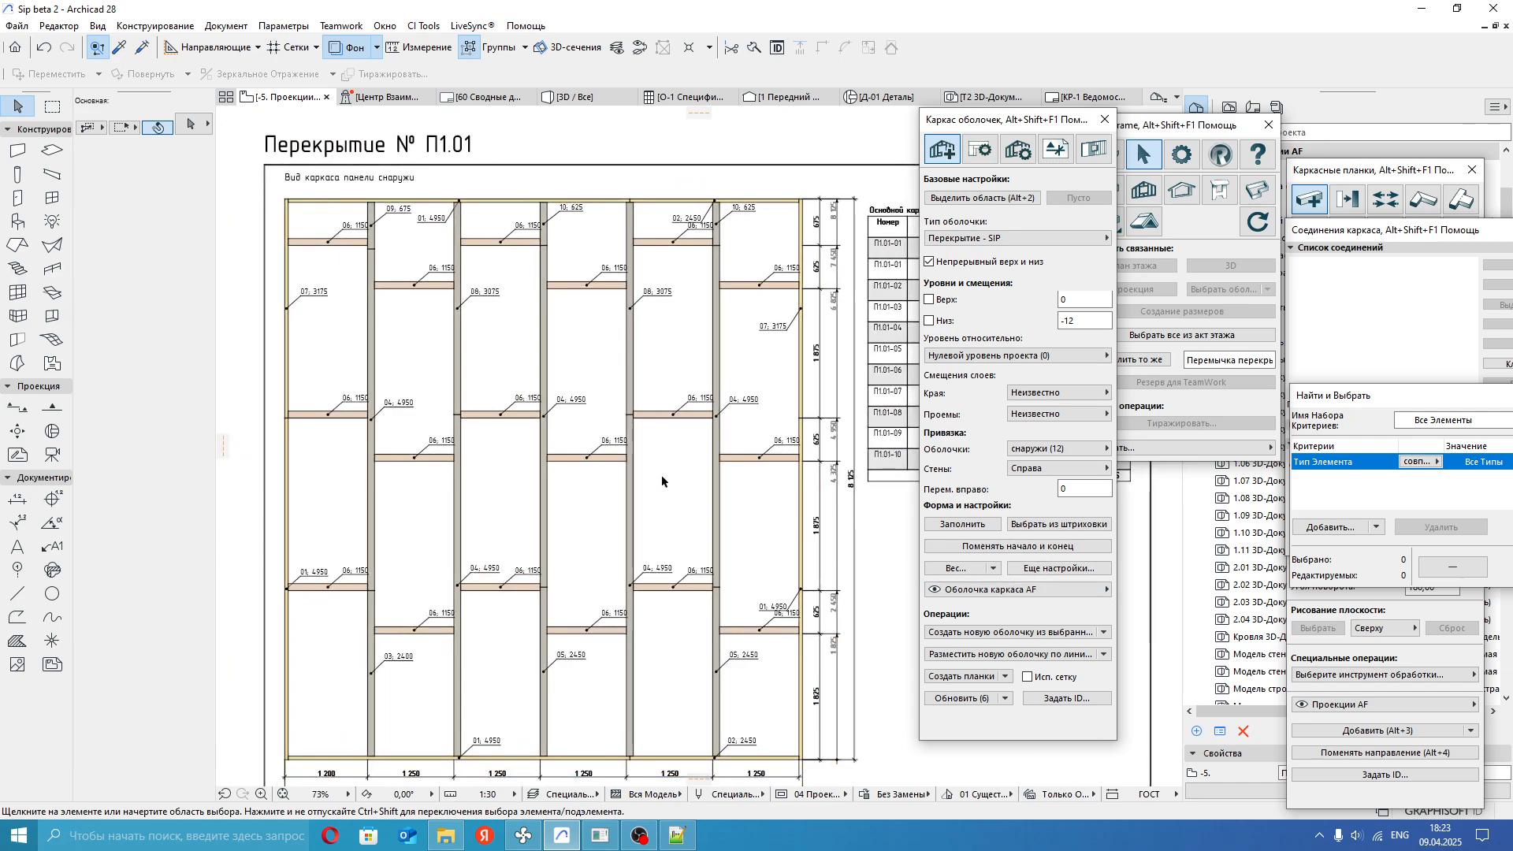
pyautogui.moveTo(662, 482); pyautogui.dragTo(714, 480, button='middle')
pyautogui.moveTo(752, 317); pyautogui.dragTo(668, 316, button='middle')
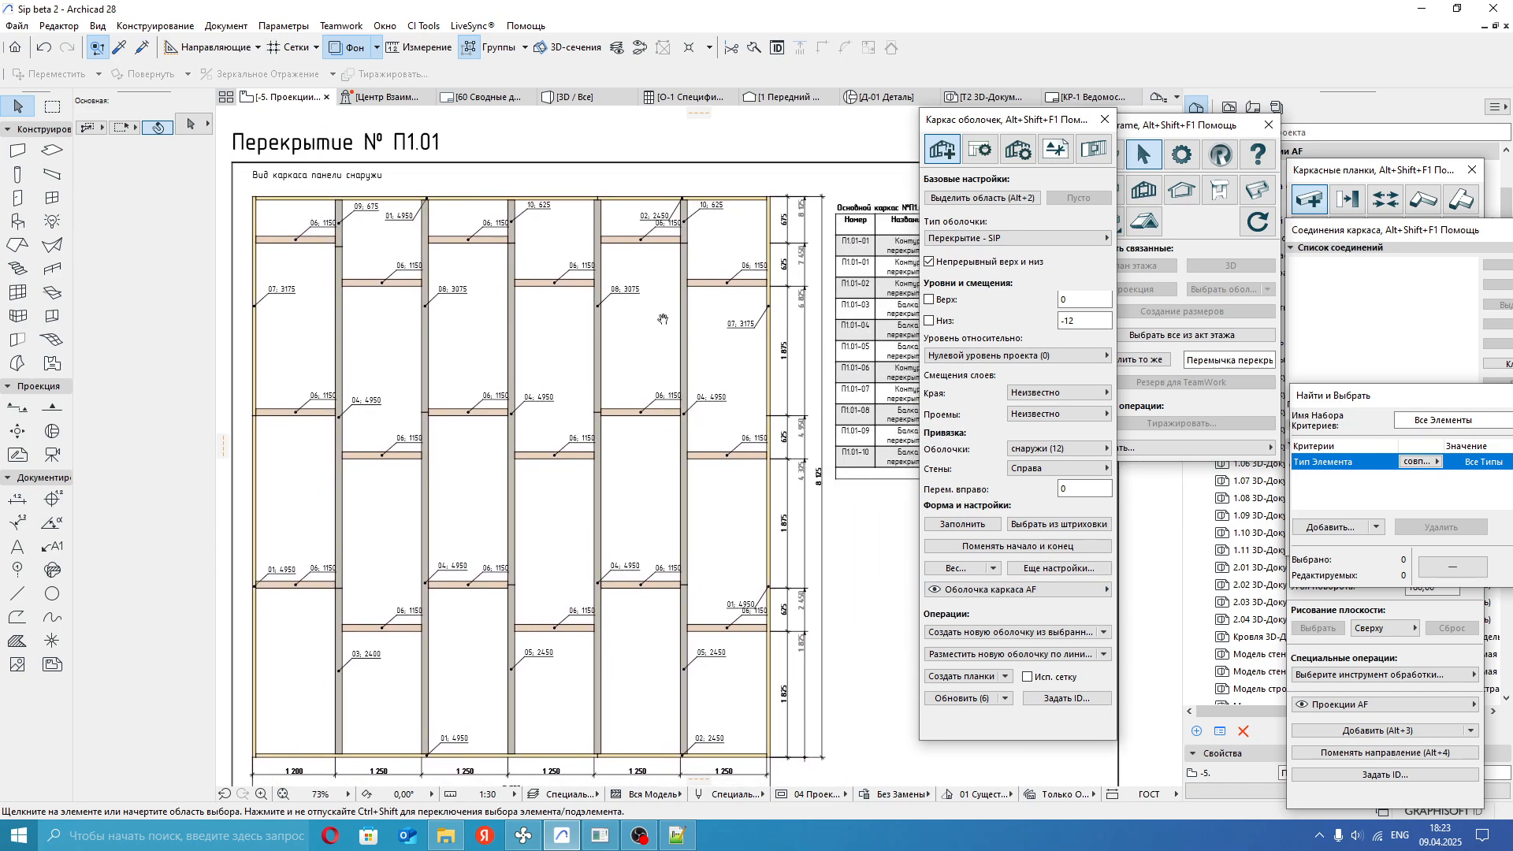
pyautogui.moveTo(664, 447); pyautogui.dragTo(746, 348, button='middle')
pyautogui.moveTo(606, 448); pyautogui.dragTo(545, 491, button='middle')
pyautogui.scroll(3, 810, 270)
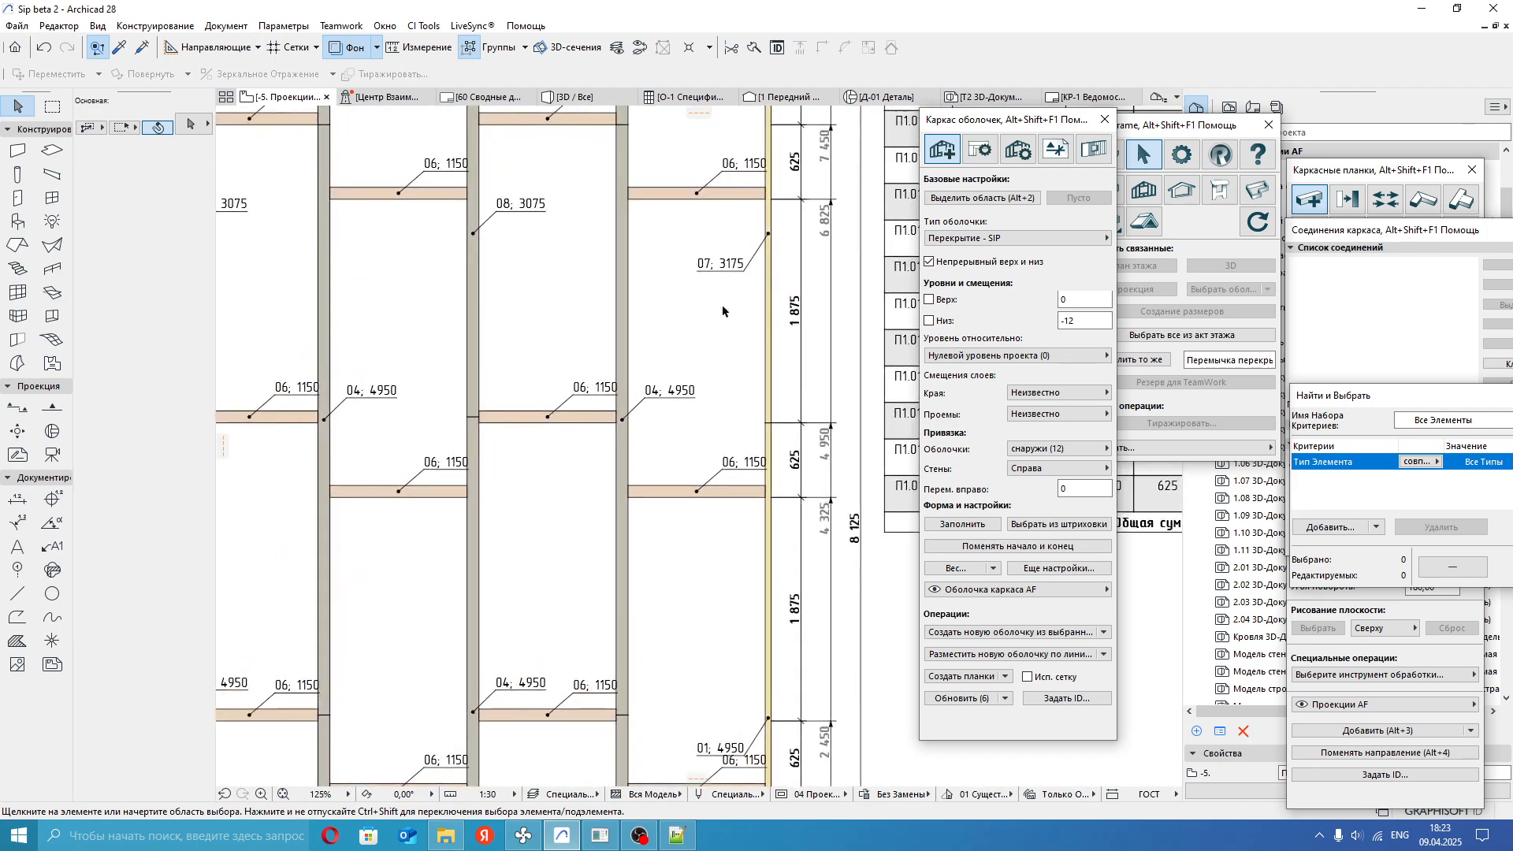
pyautogui.moveTo(747, 274); pyautogui.dragTo(732, 358, button='middle')
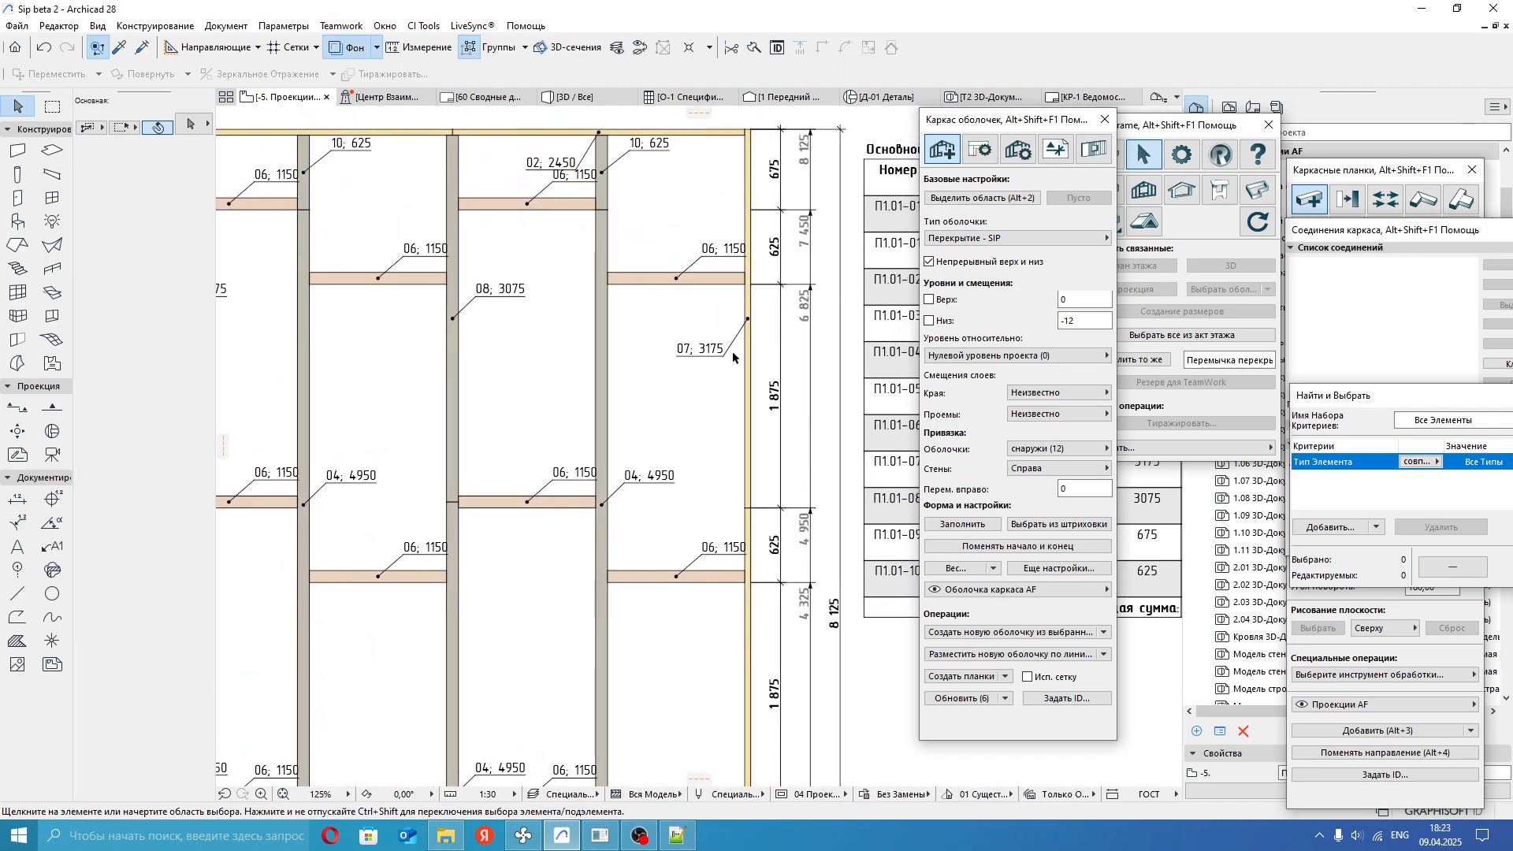
# Select contour boards 07 and 01 on the floor frame to inspect them, and clear the selection.
pyautogui.click(706, 380)
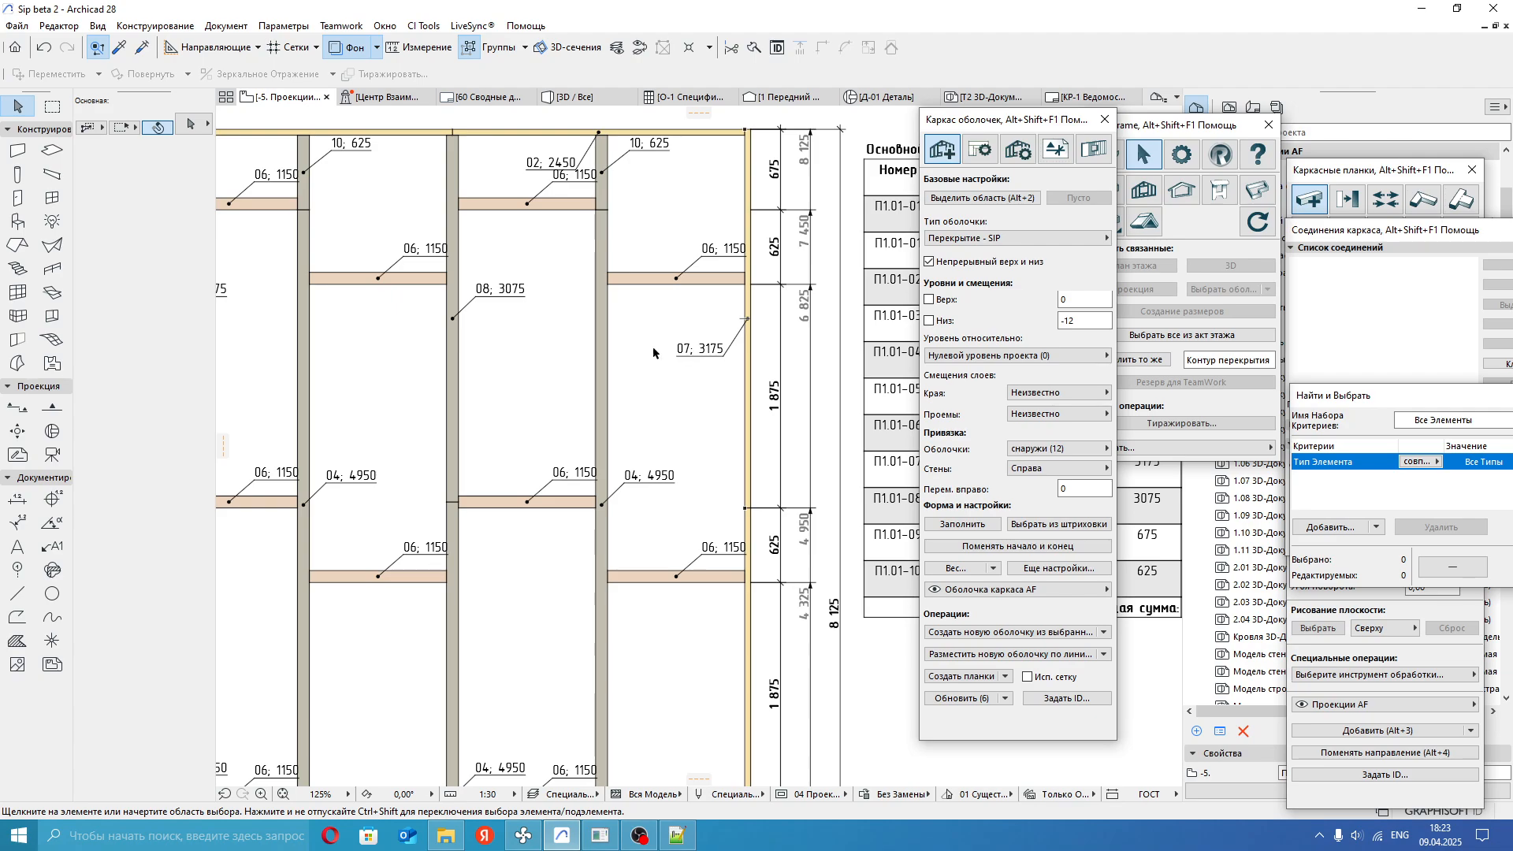
pyautogui.moveTo(358, 148); pyautogui.dragTo(501, 216, button='middle')
pyautogui.click(384, 201)
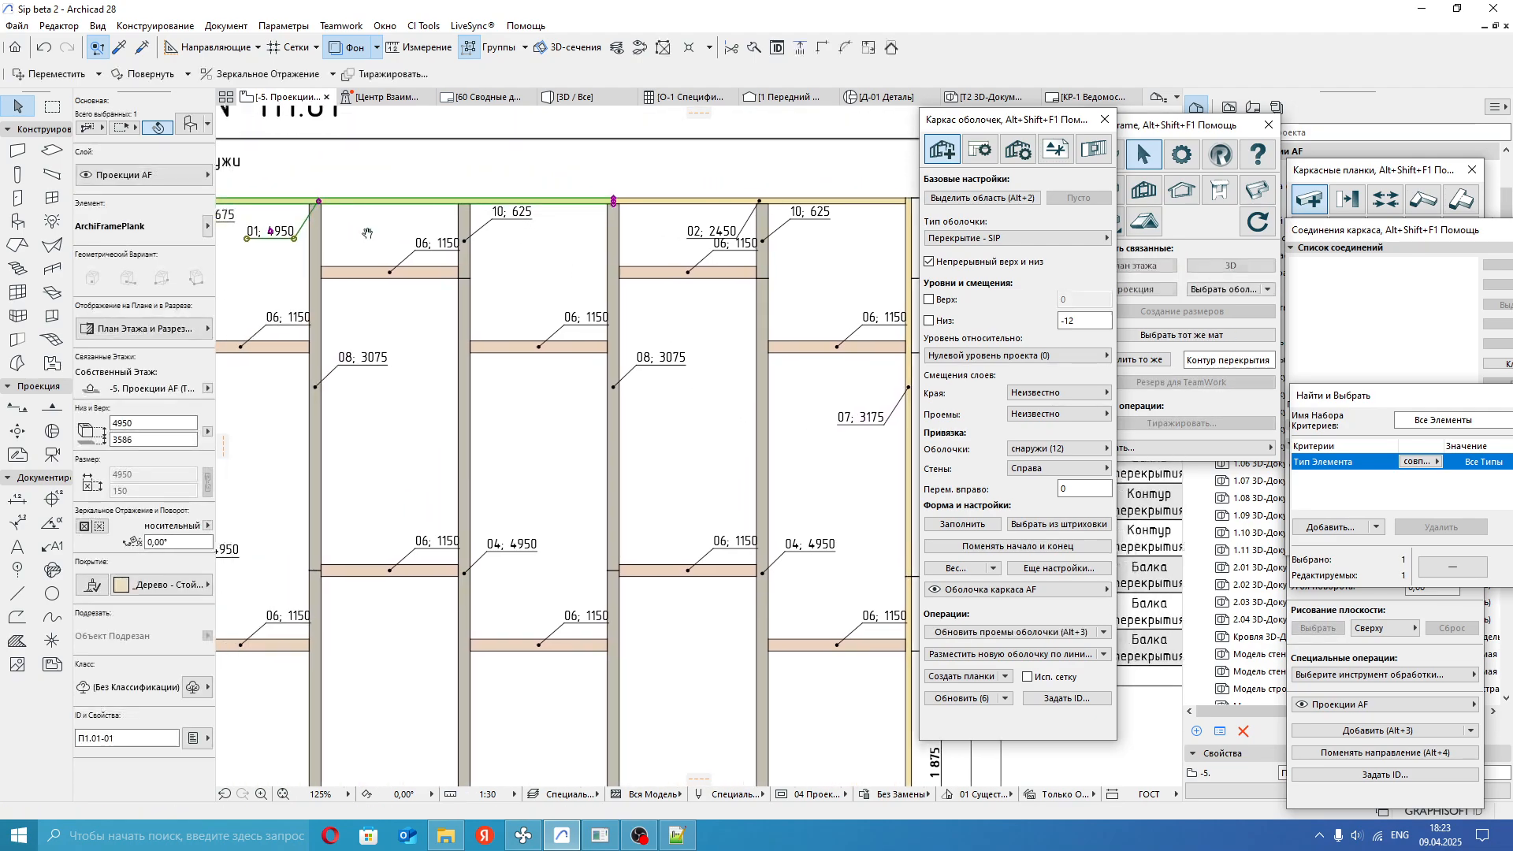
pyautogui.moveTo(205, 231); pyautogui.dragTo(351, 228, button='middle')
pyautogui.scroll(-2, 414, 234)
pyautogui.click(500, 354)
pyautogui.moveTo(512, 401); pyautogui.dragTo(509, 232, button='middle')
pyautogui.moveTo(756, 604); pyautogui.dragTo(717, 579, button='middle')
# Select a 4950 mm floor beam 04, show its settings for lintels and automatic stud splitting, and clear the selection.
pyautogui.scroll(4, 809, 516)
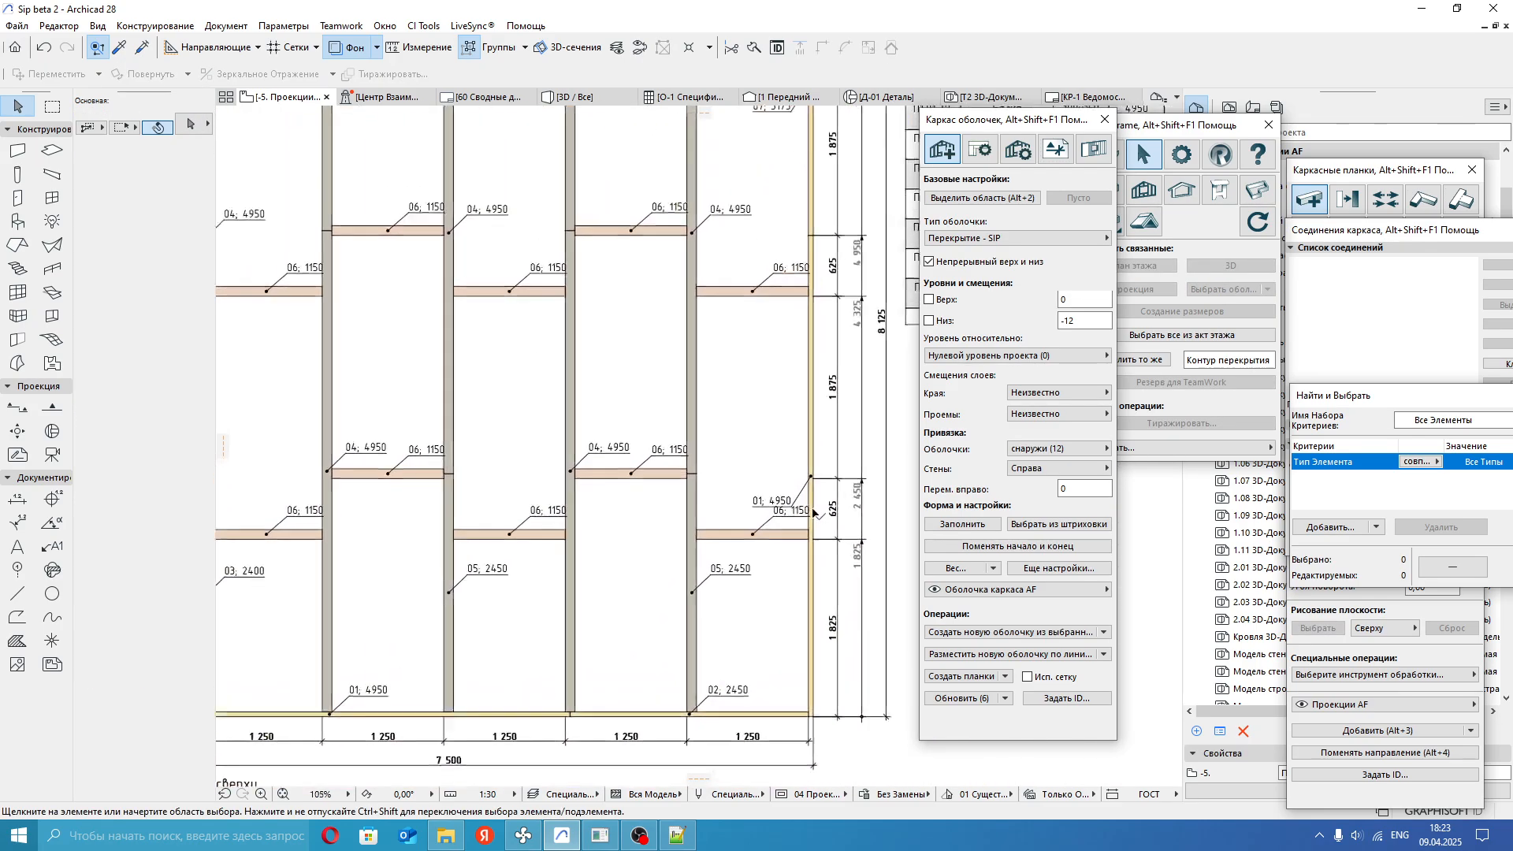
pyautogui.scroll(-3, 749, 520)
pyautogui.moveTo(675, 457); pyautogui.dragTo(751, 513, button='middle')
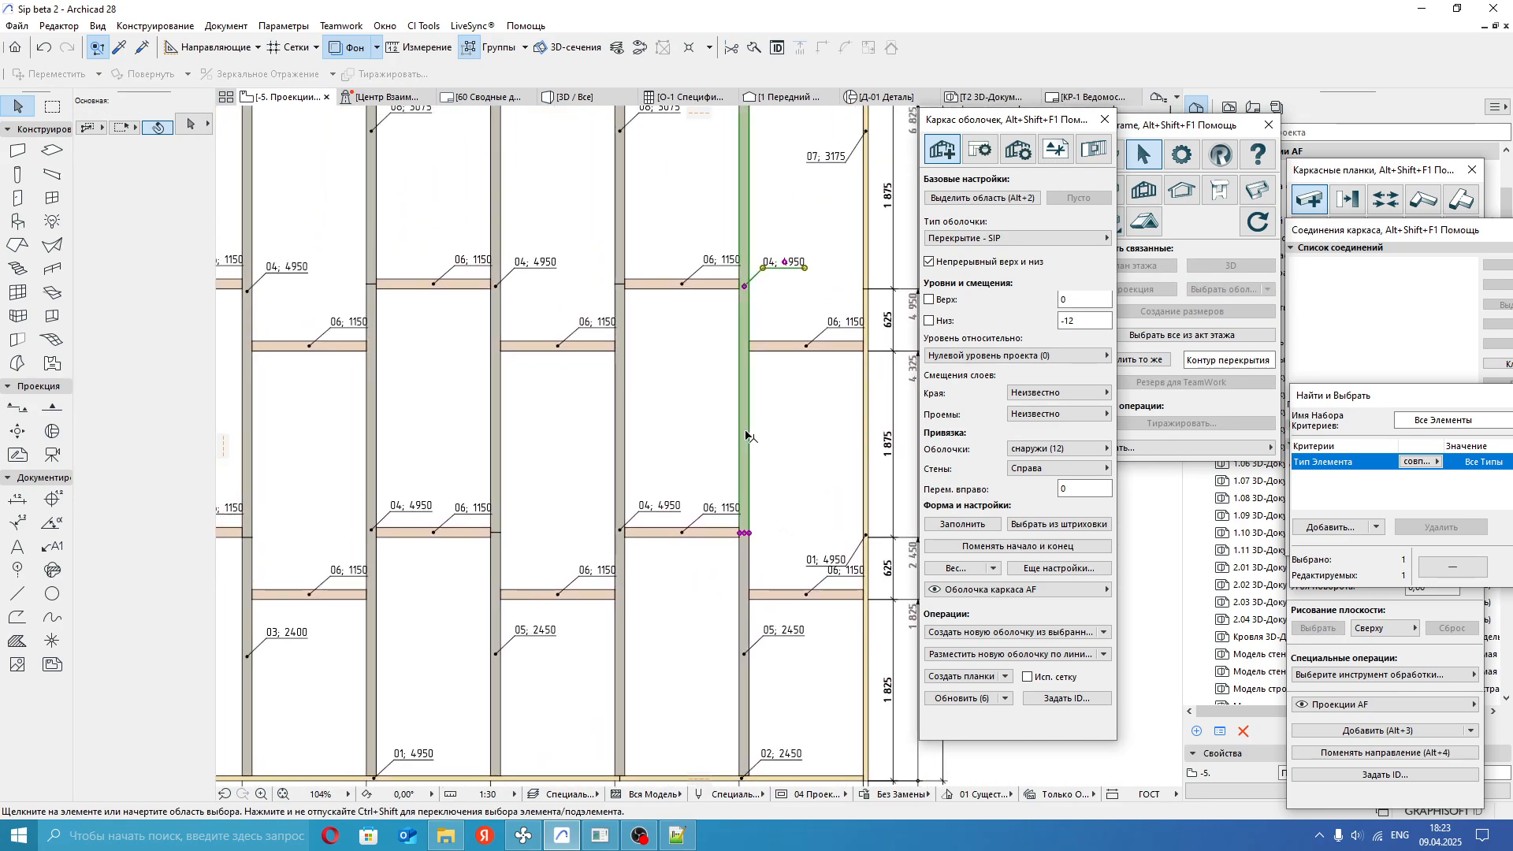
pyautogui.click(745, 436)
pyautogui.scroll(-2, 746, 436)
pyautogui.click(1011, 154)
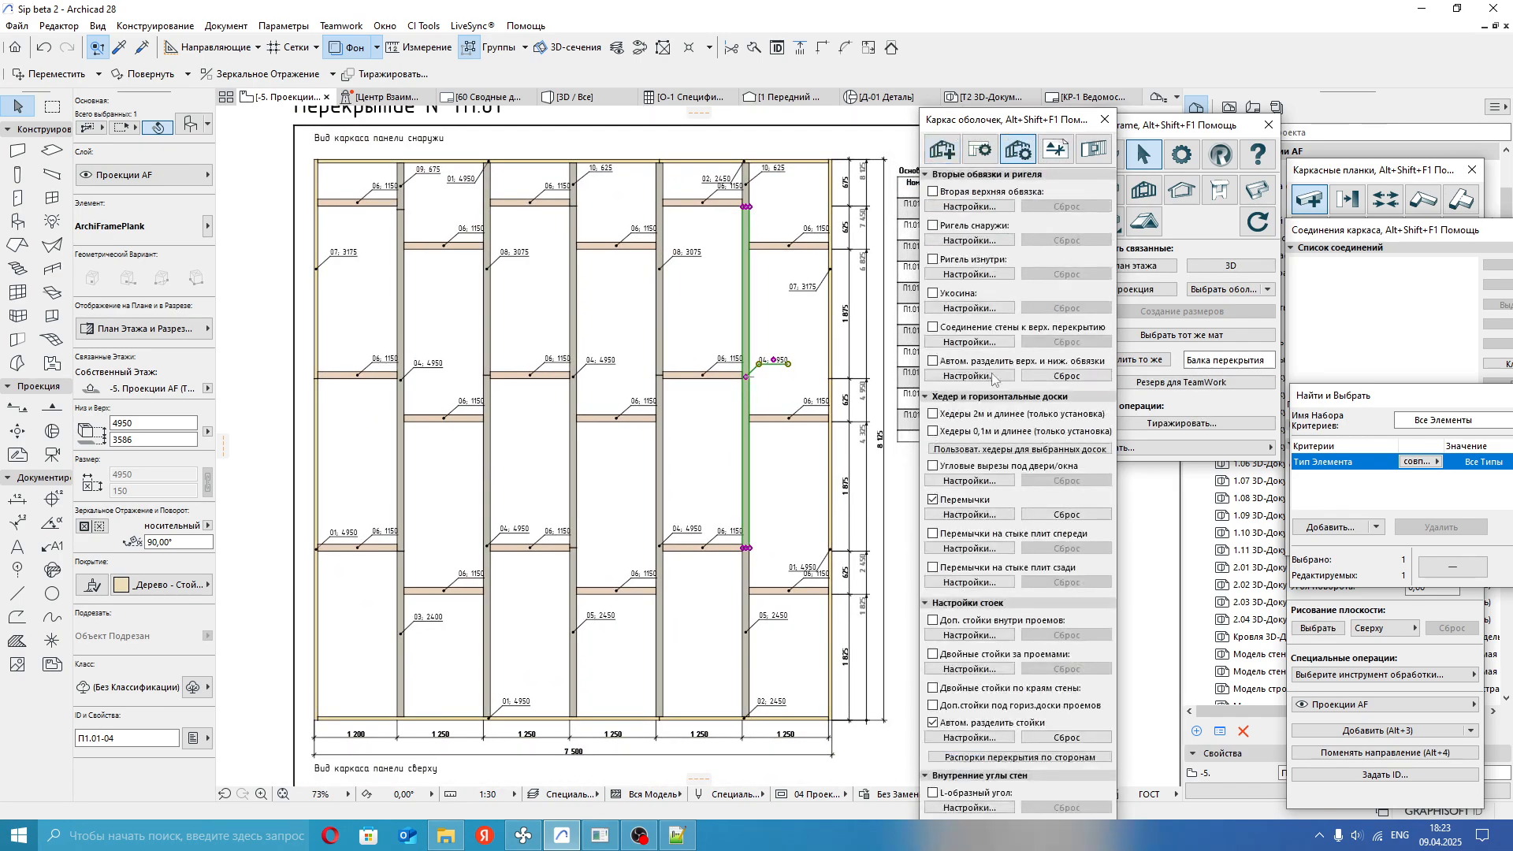
pyautogui.click(691, 445)
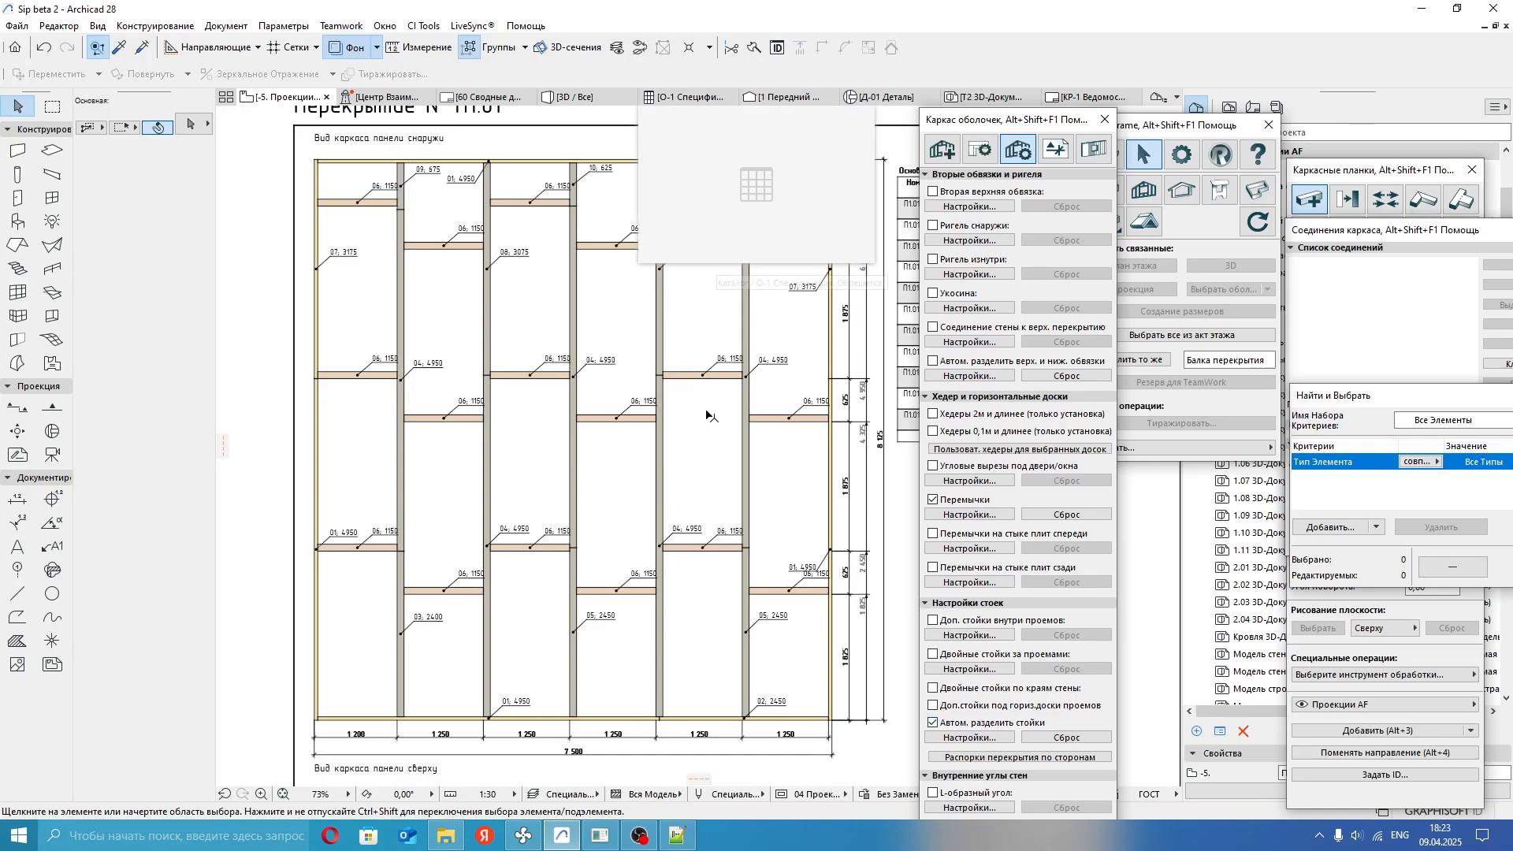
# Inspect the 4950 mm floor beam 04 in the fourth beam line of the frame, and clear the selection.
pyautogui.click(714, 456)
pyautogui.click(666, 445)
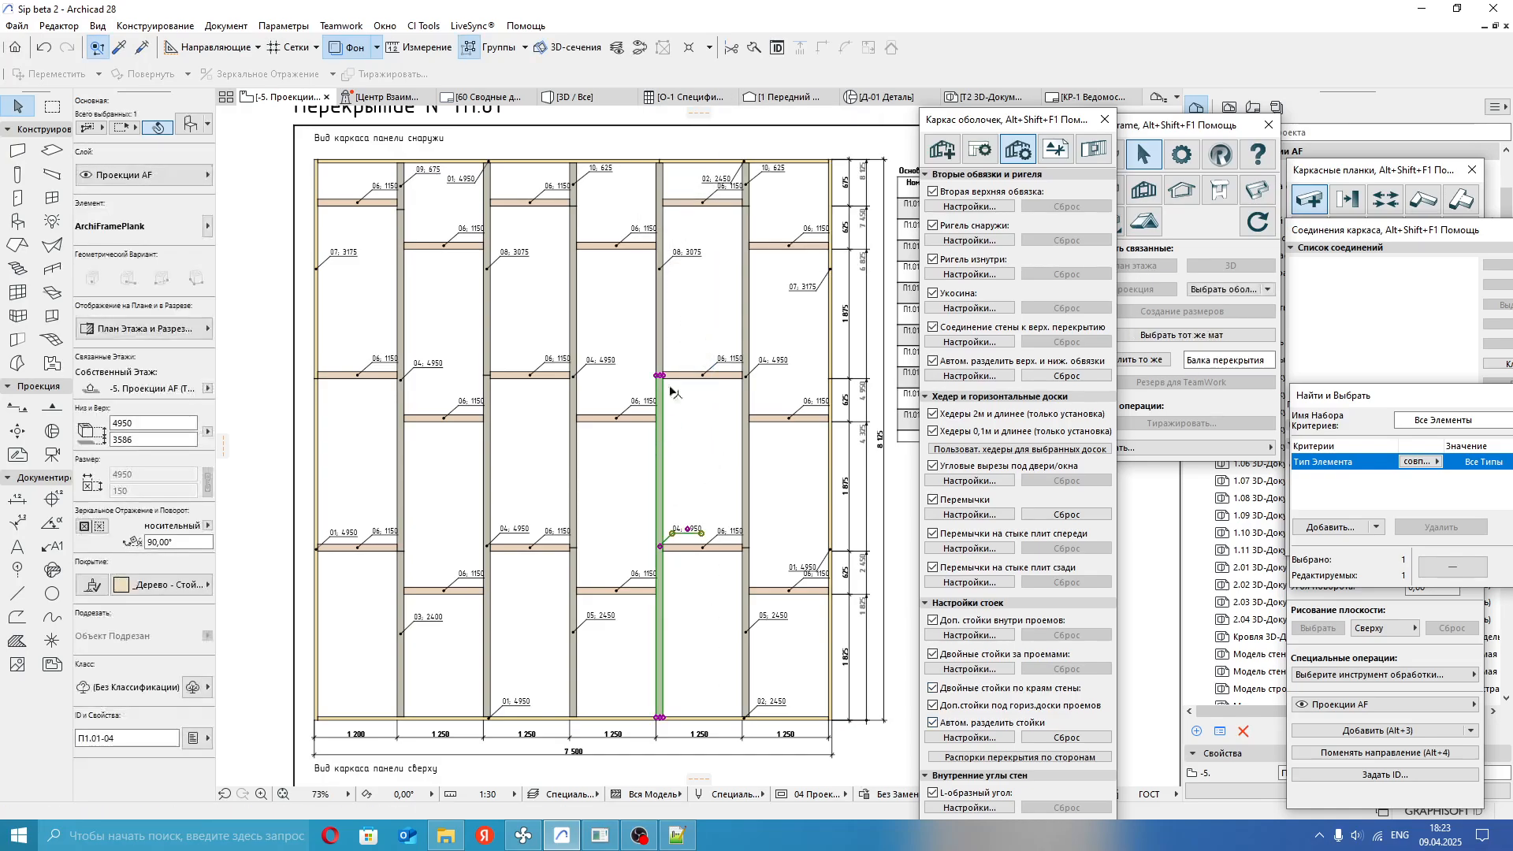
pyautogui.press('Escape')
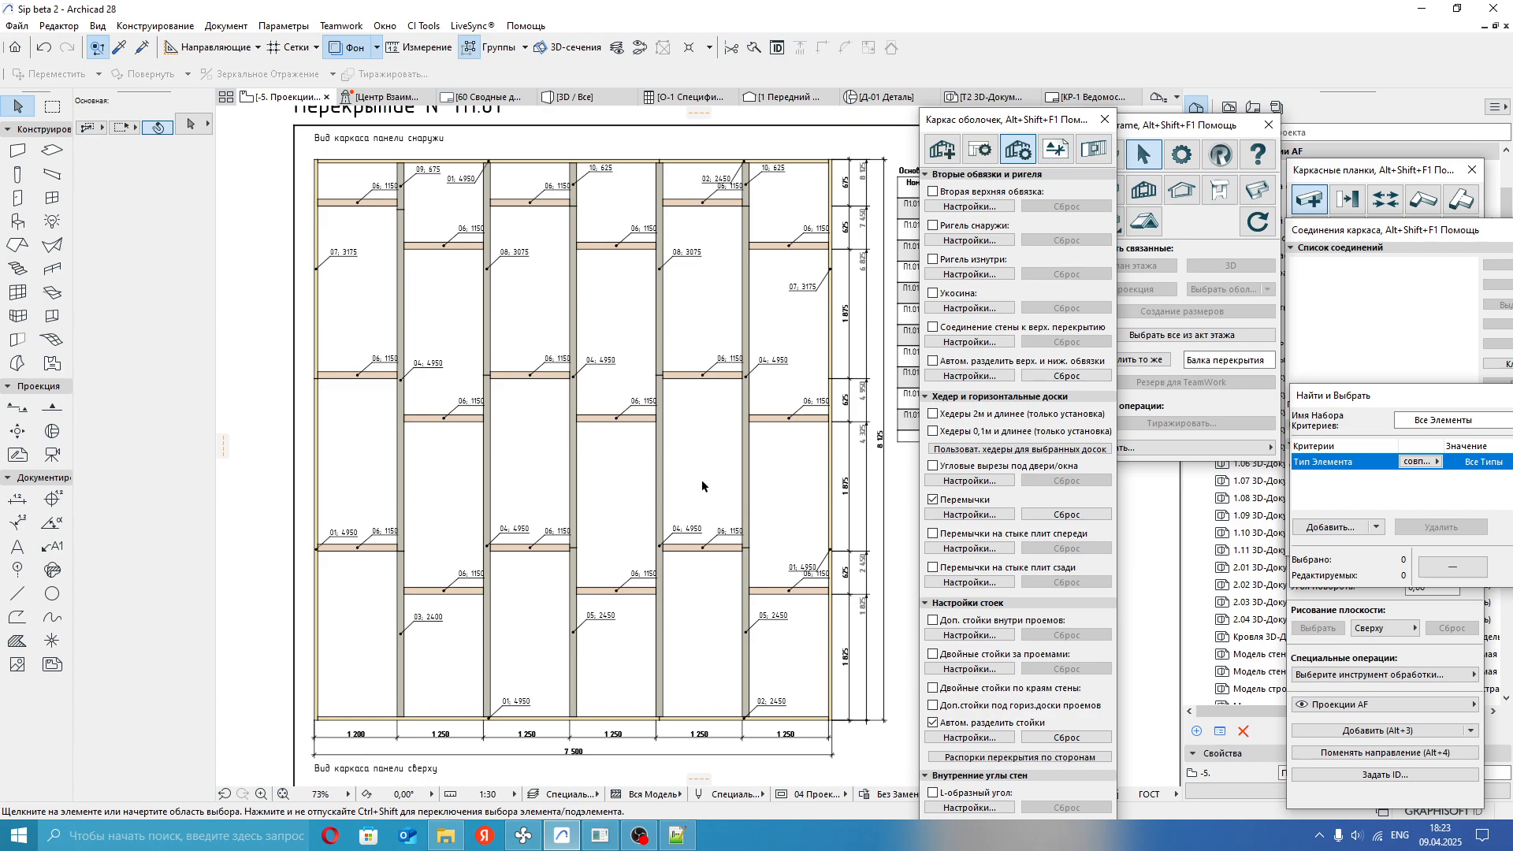
pyautogui.click(665, 476)
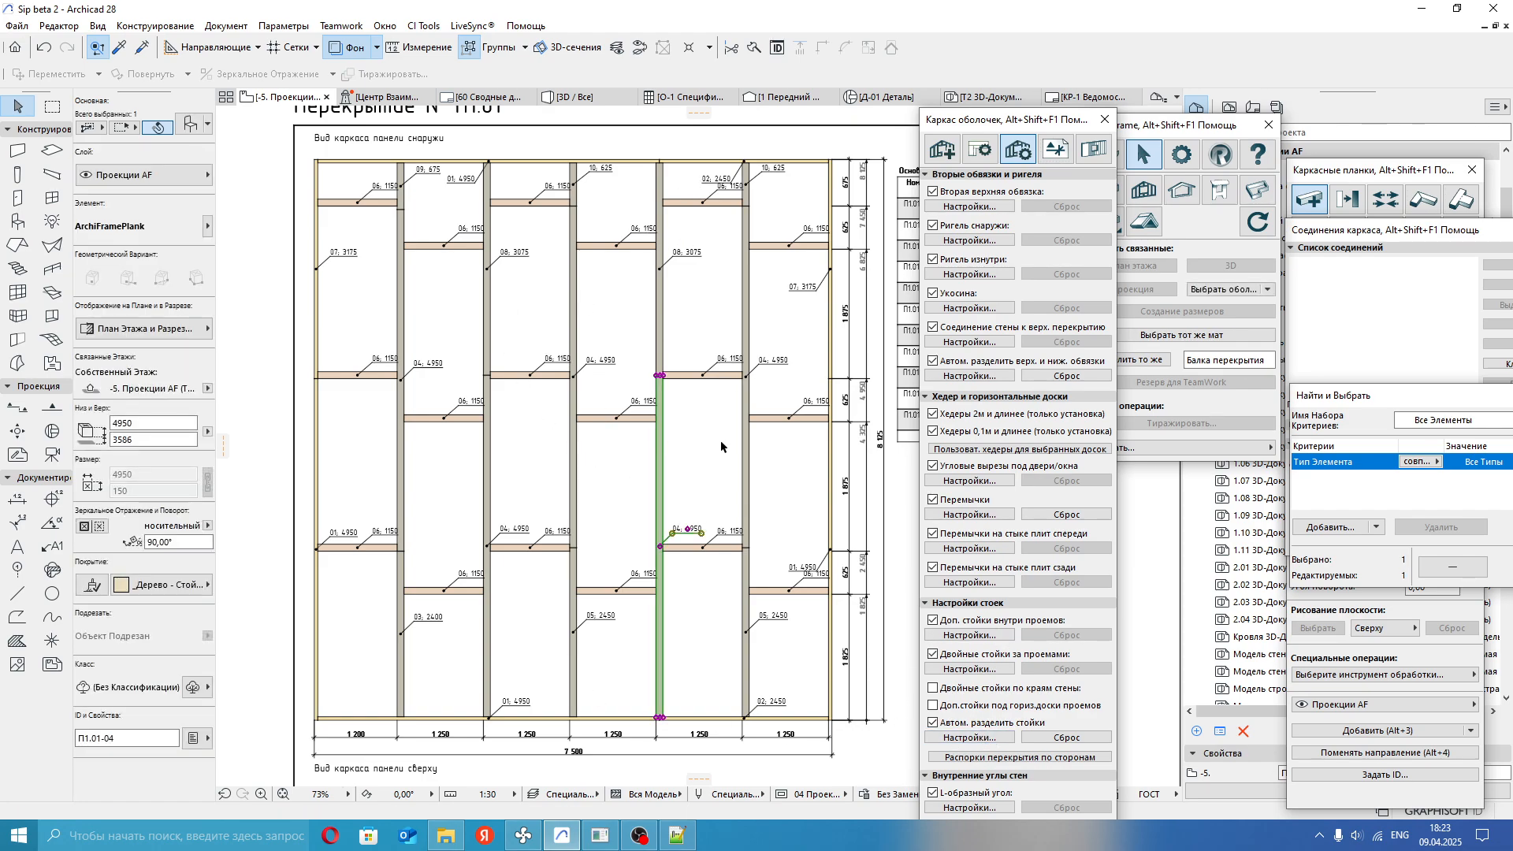
pyautogui.press('Escape')
# Select another 4950 mm beam 04 and the left contour board 01 to inspect their extents, and clear the selection.
pyautogui.moveTo(673, 478)
pyautogui.mouseDown(button='middle')
pyautogui.moveTo(737, 445)
pyautogui.moveTo(724, 428)
pyautogui.mouseUp(button='middle')
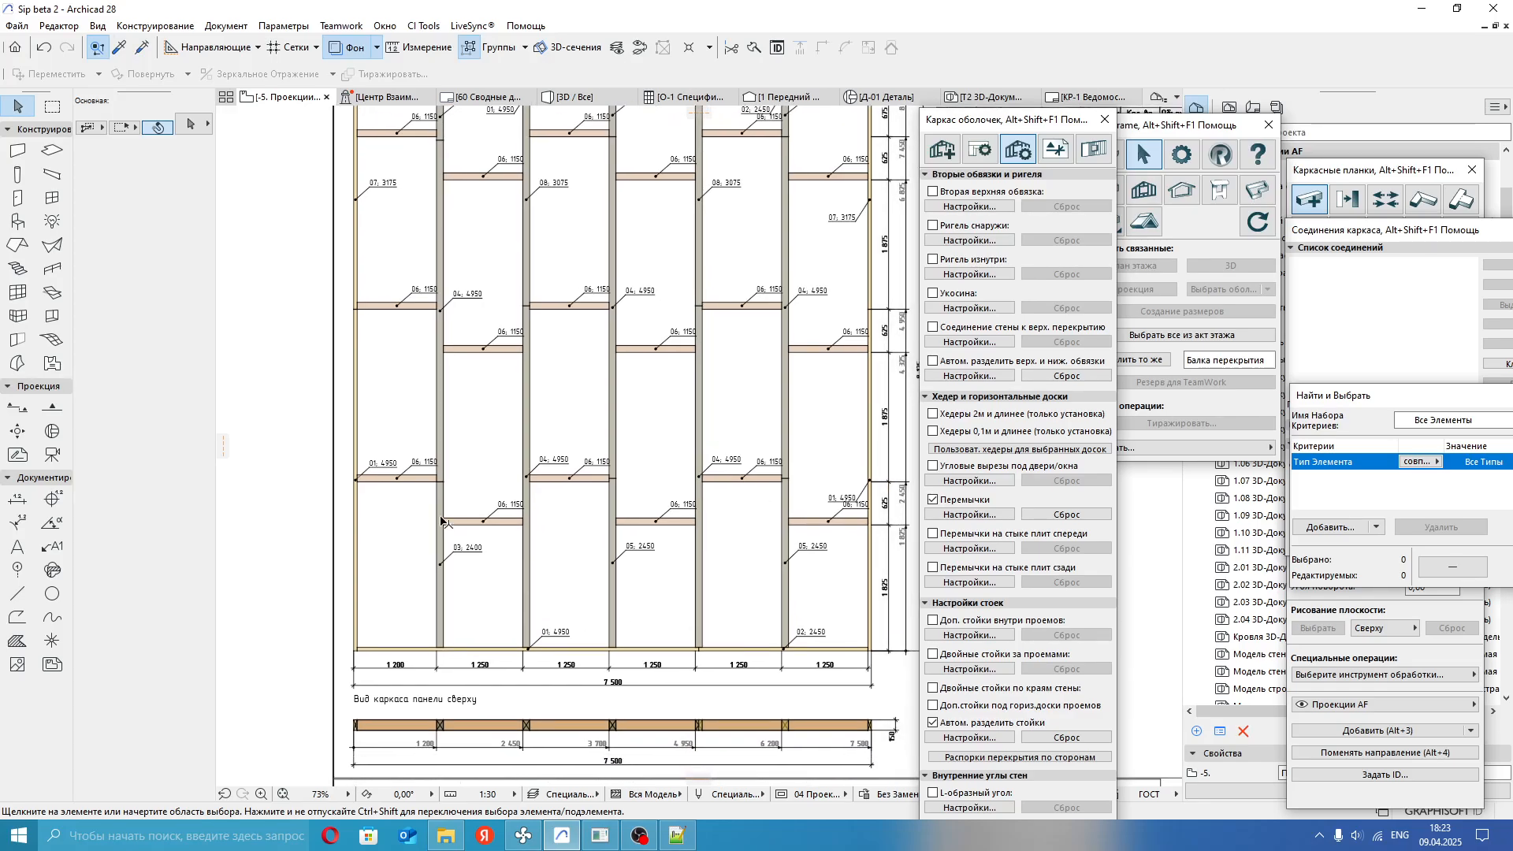
pyautogui.click(526, 569)
pyautogui.scroll(3, 574, 405)
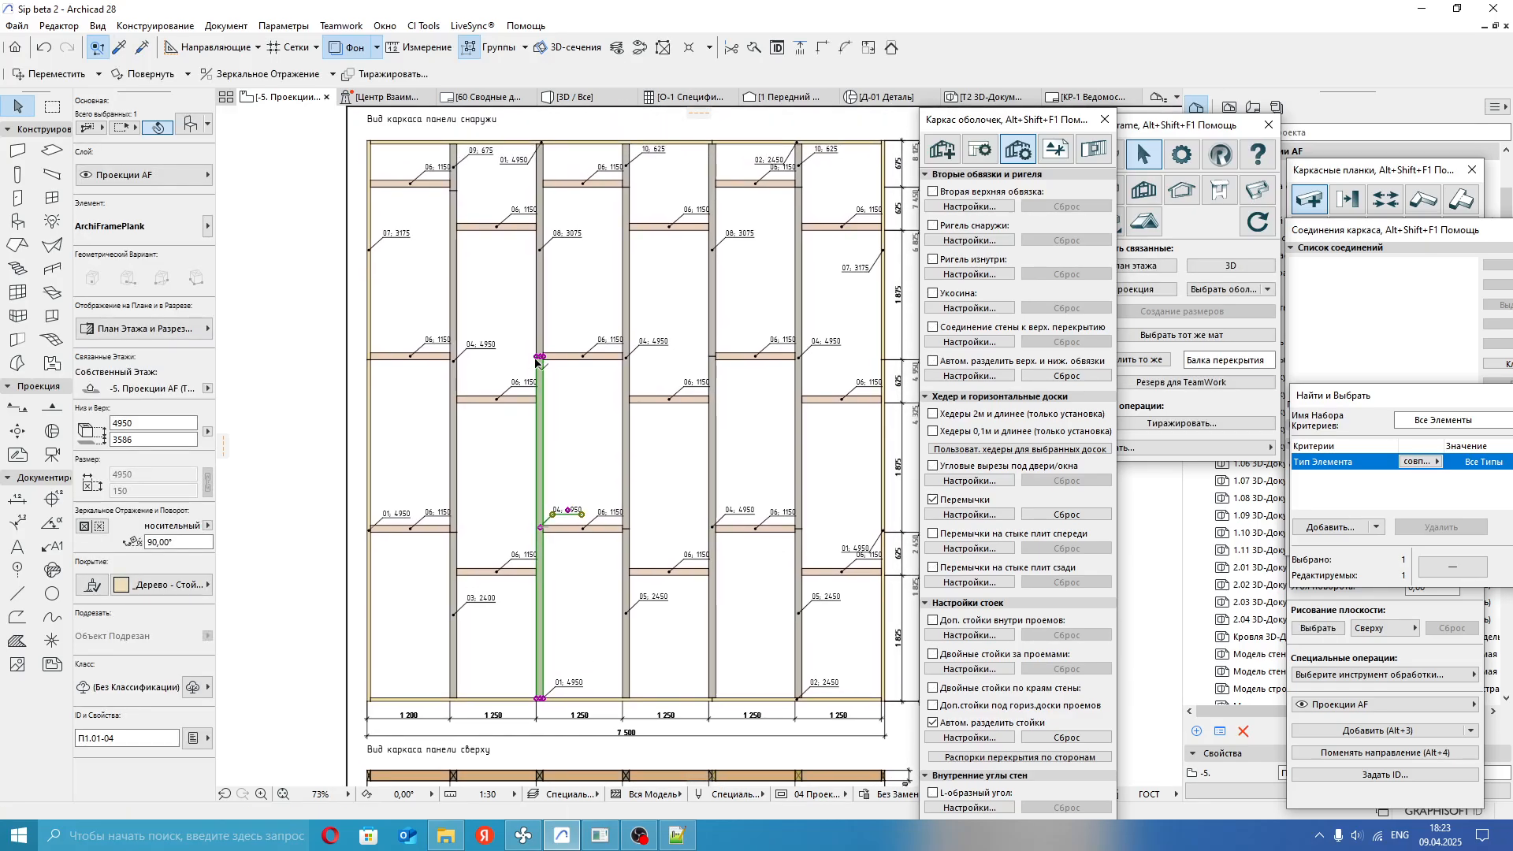
pyautogui.scroll(-3, 589, 428)
pyautogui.click(388, 335)
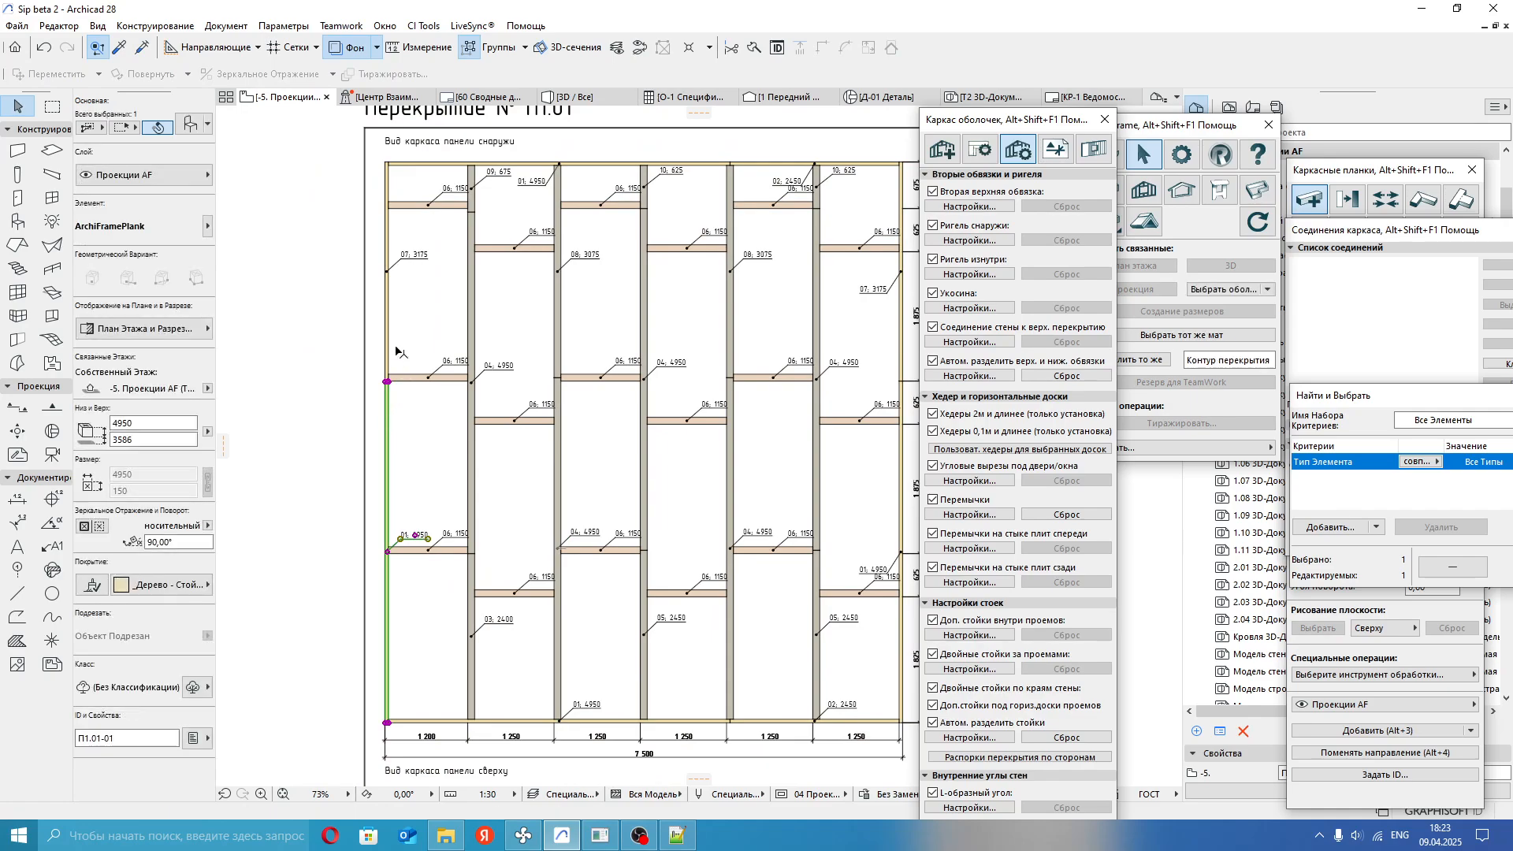
pyautogui.click(432, 335)
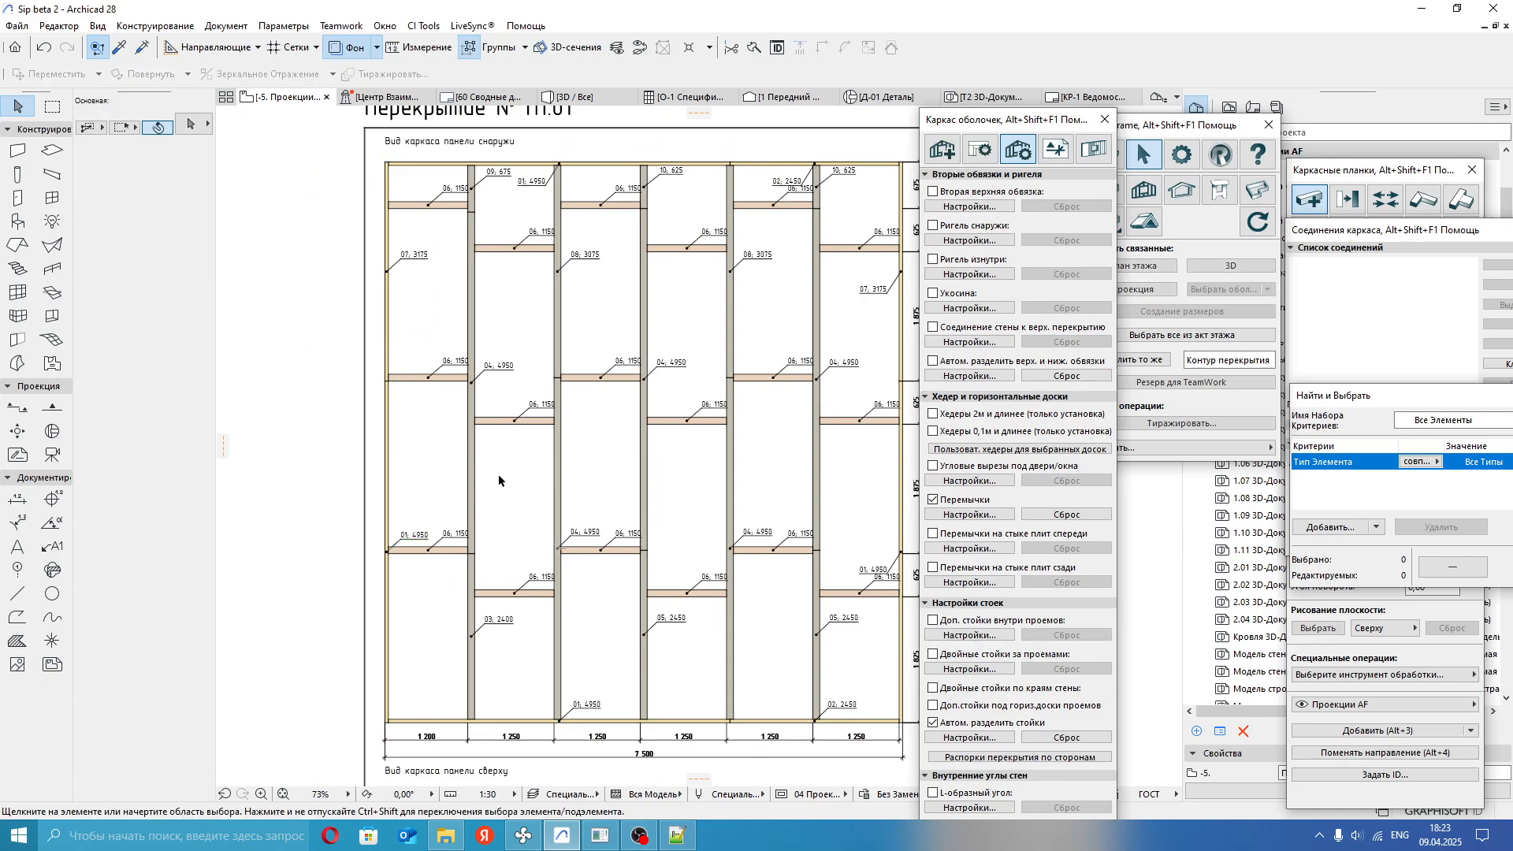
pyautogui.click(561, 456)
pyautogui.click(597, 447)
# Examine the floor frame's lower edge, top view and main frame table, and check the right contour board 07.
pyautogui.moveTo(654, 457); pyautogui.dragTo(632, 301, button='middle')
pyautogui.moveTo(533, 611); pyautogui.dragTo(520, 562, button='middle')
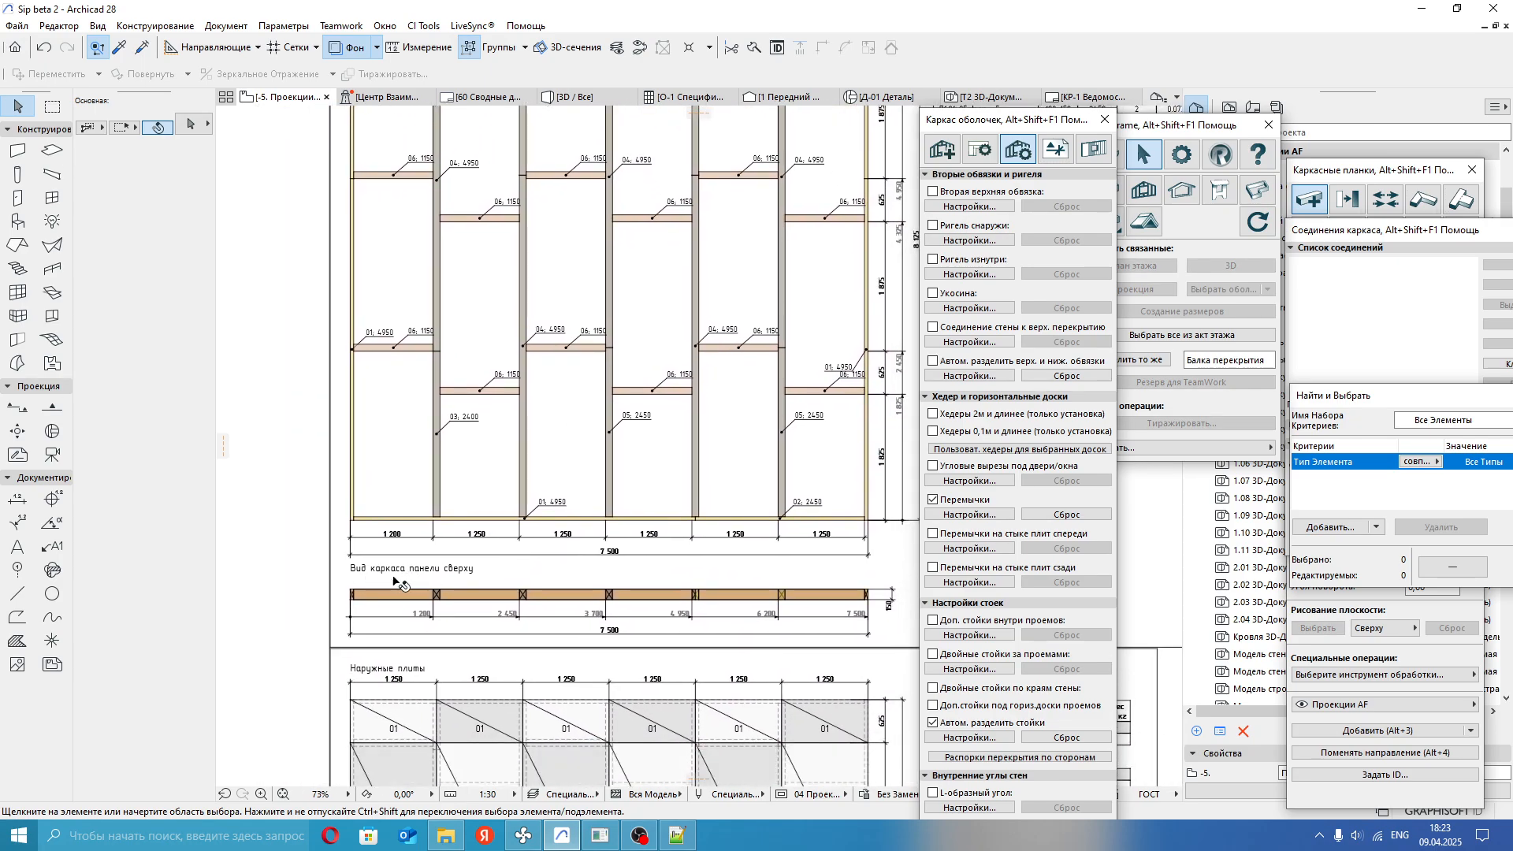
pyautogui.scroll(-3, 370, 573)
pyautogui.scroll(2, 508, 498)
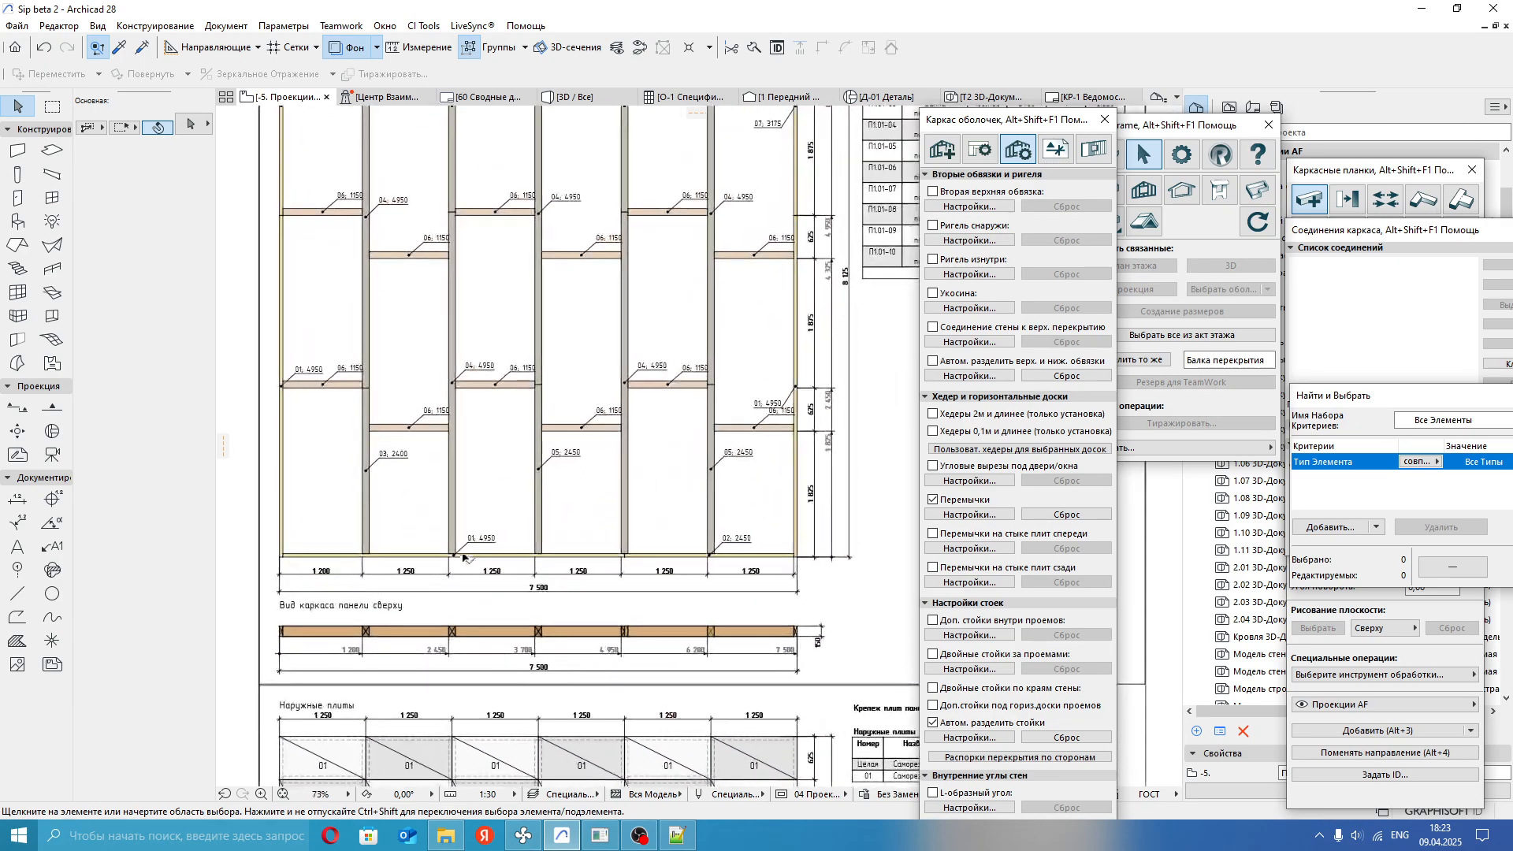
pyautogui.moveTo(539, 456)
pyautogui.mouseDown(button='middle')
pyautogui.moveTo(576, 504)
pyautogui.moveTo(624, 281)
pyautogui.moveTo(691, 308)
pyautogui.moveTo(672, 329)
pyautogui.mouseUp(button='middle')
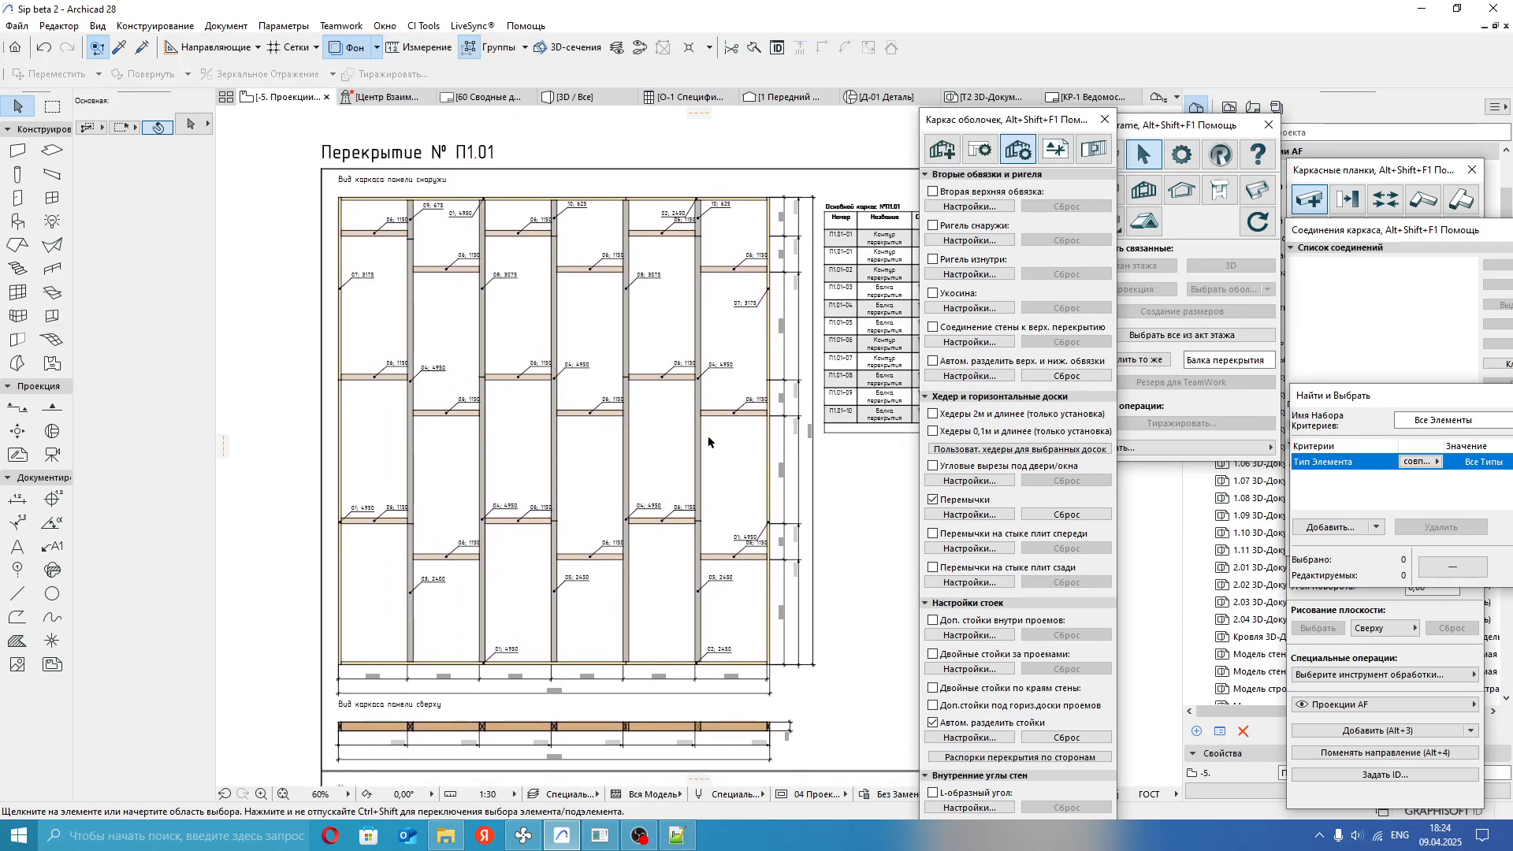
pyautogui.scroll(4, 707, 442)
pyautogui.scroll(-2, 675, 419)
pyautogui.moveTo(661, 479); pyautogui.dragTo(721, 457, button='middle')
pyautogui.scroll(2, 682, 296)
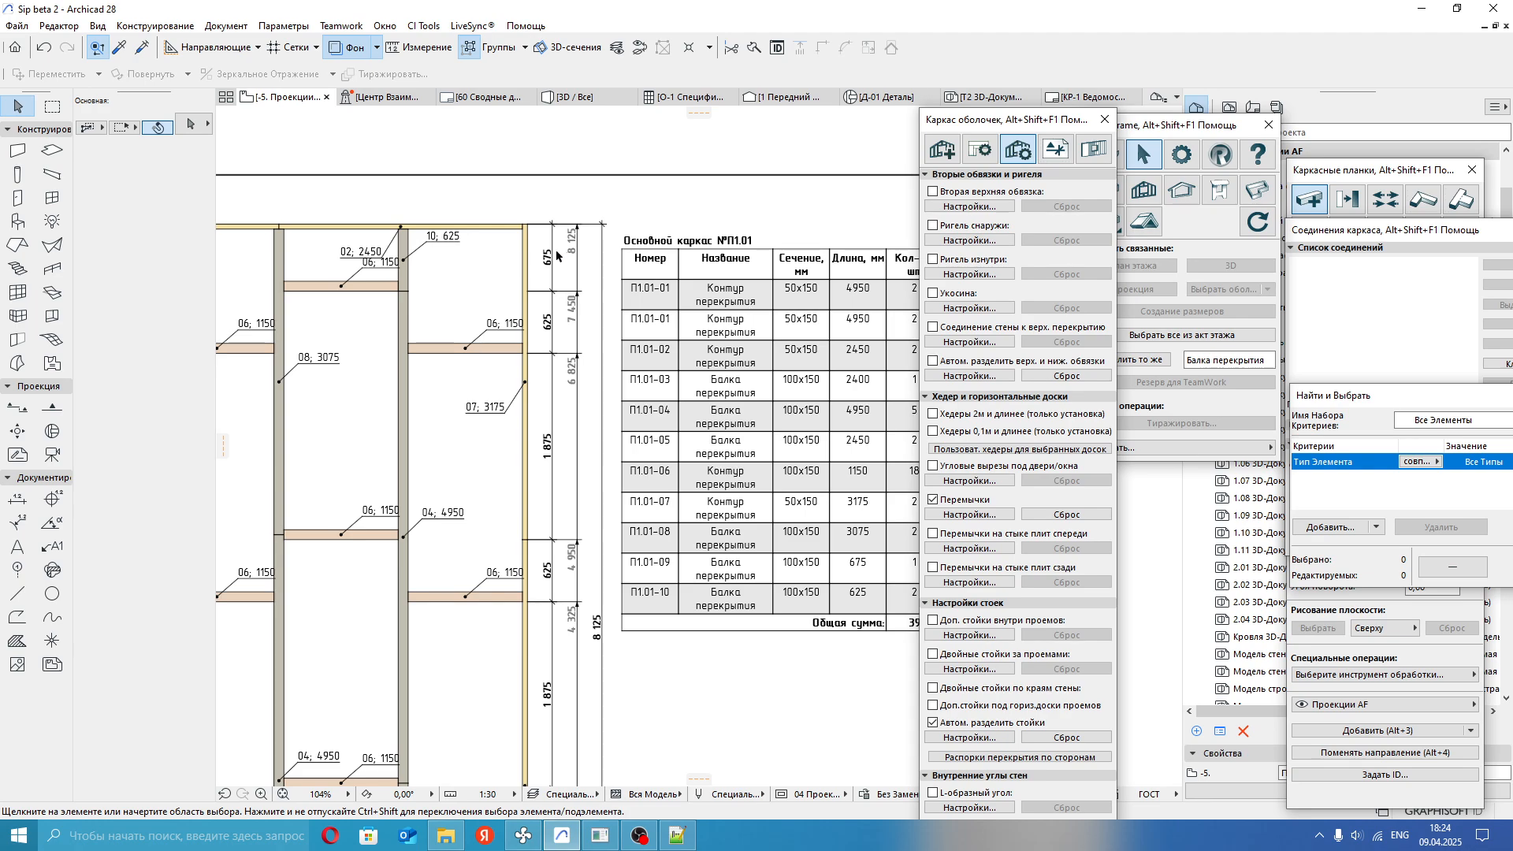
pyautogui.click(525, 256)
pyautogui.click(702, 230)
pyautogui.moveTo(483, 344); pyautogui.dragTo(584, 347, button='middle')
pyautogui.moveTo(569, 285)
pyautogui.mouseDown(button='middle')
pyautogui.moveTo(488, 281)
pyautogui.moveTo(591, 323)
pyautogui.moveTo(566, 243)
pyautogui.mouseUp(button='middle')
# Examine the outer board layout of floor panel П1.01 and the fastener table beside it.
pyautogui.scroll(-2, 565, 243)
pyautogui.moveTo(588, 462); pyautogui.dragTo(635, 233, button='middle')
pyautogui.moveTo(635, 446)
pyautogui.mouseDown(button='middle')
pyautogui.moveTo(711, 330)
pyautogui.moveTo(495, 551)
pyautogui.moveTo(629, 360)
pyautogui.moveTo(699, 294)
pyautogui.mouseUp(button='middle')
pyautogui.scroll(-2, 698, 294)
pyautogui.moveTo(576, 469)
pyautogui.mouseDown(button='middle')
pyautogui.moveTo(635, 391)
pyautogui.moveTo(635, 347)
pyautogui.mouseUp(button='middle')
pyautogui.scroll(3, 420, 348)
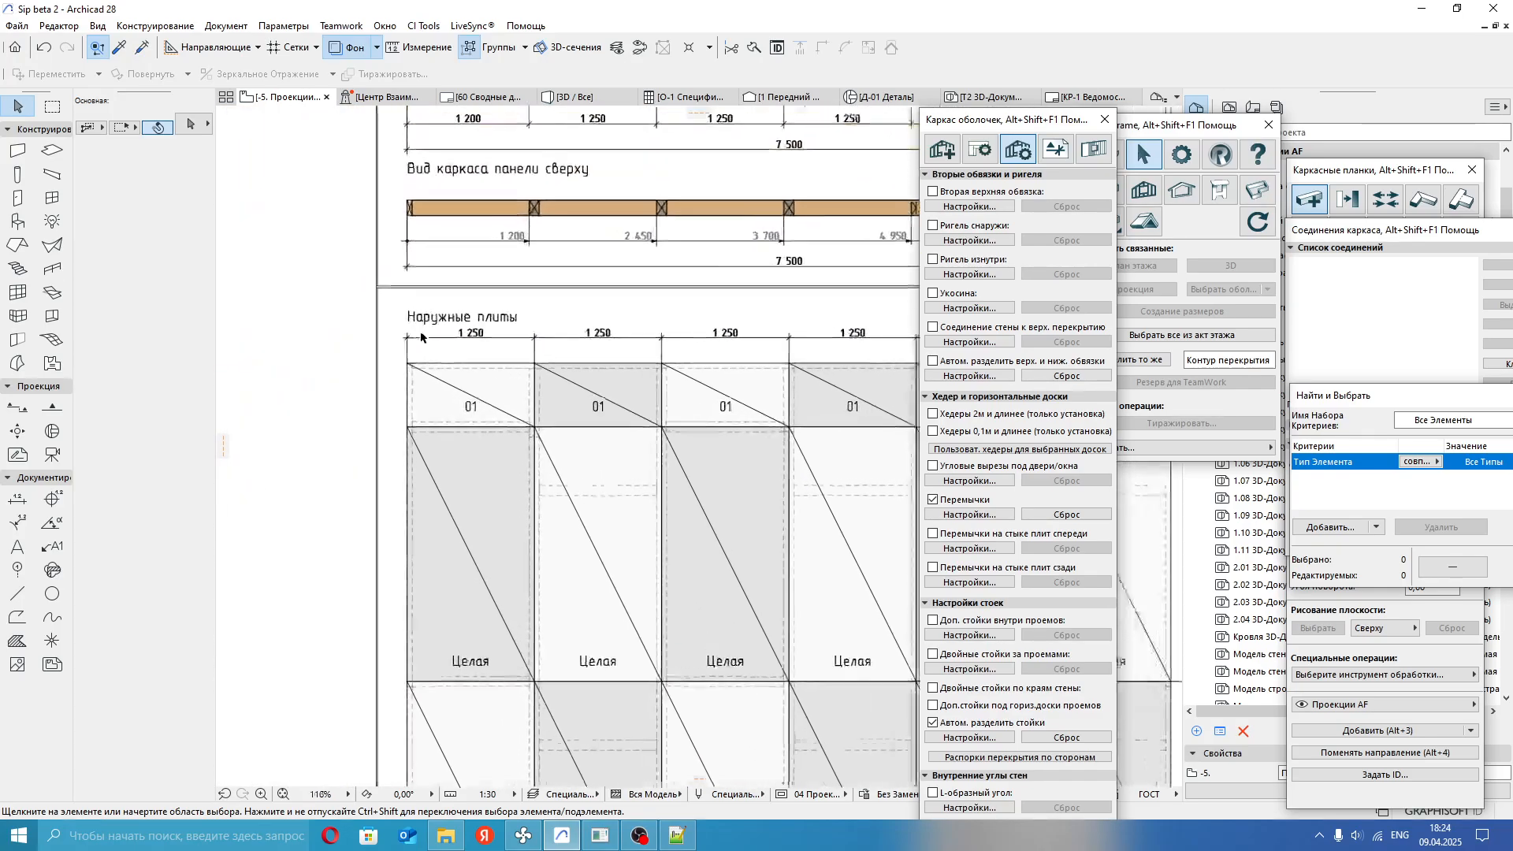
pyautogui.scroll(-3, 517, 356)
pyautogui.moveTo(607, 420); pyautogui.dragTo(579, 392, button='middle')
pyautogui.moveTo(650, 460); pyautogui.dragTo(645, 272, button='middle')
pyautogui.scroll(3, 518, 650)
pyautogui.scroll(-3, 518, 650)
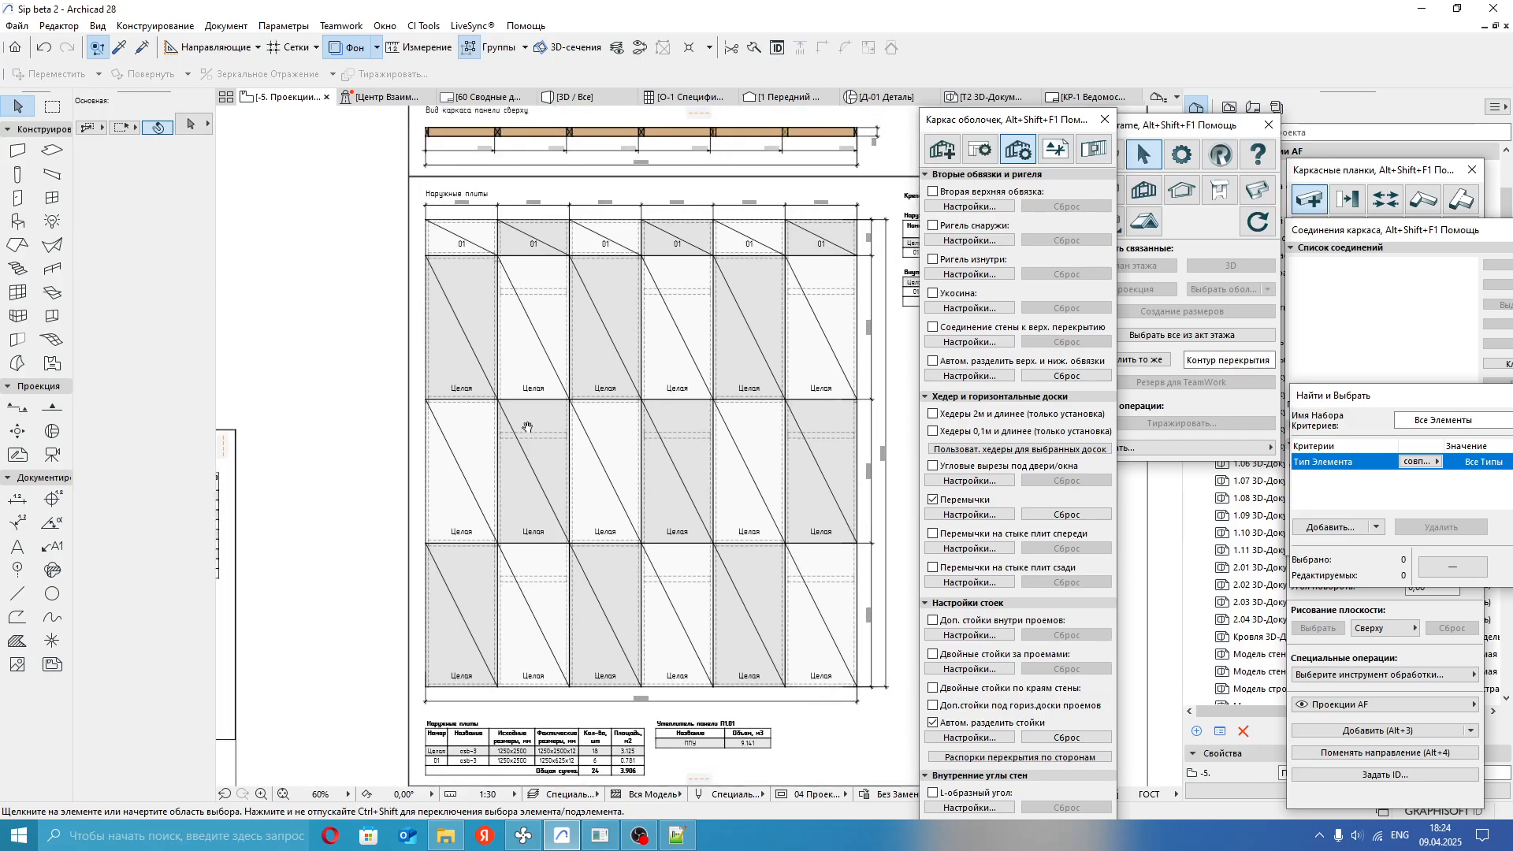
pyautogui.moveTo(702, 365)
pyautogui.mouseDown(button='middle')
pyautogui.moveTo(446, 497)
pyautogui.moveTo(675, 476)
pyautogui.mouseUp(button='middle')
pyautogui.scroll(1, 446, 497)
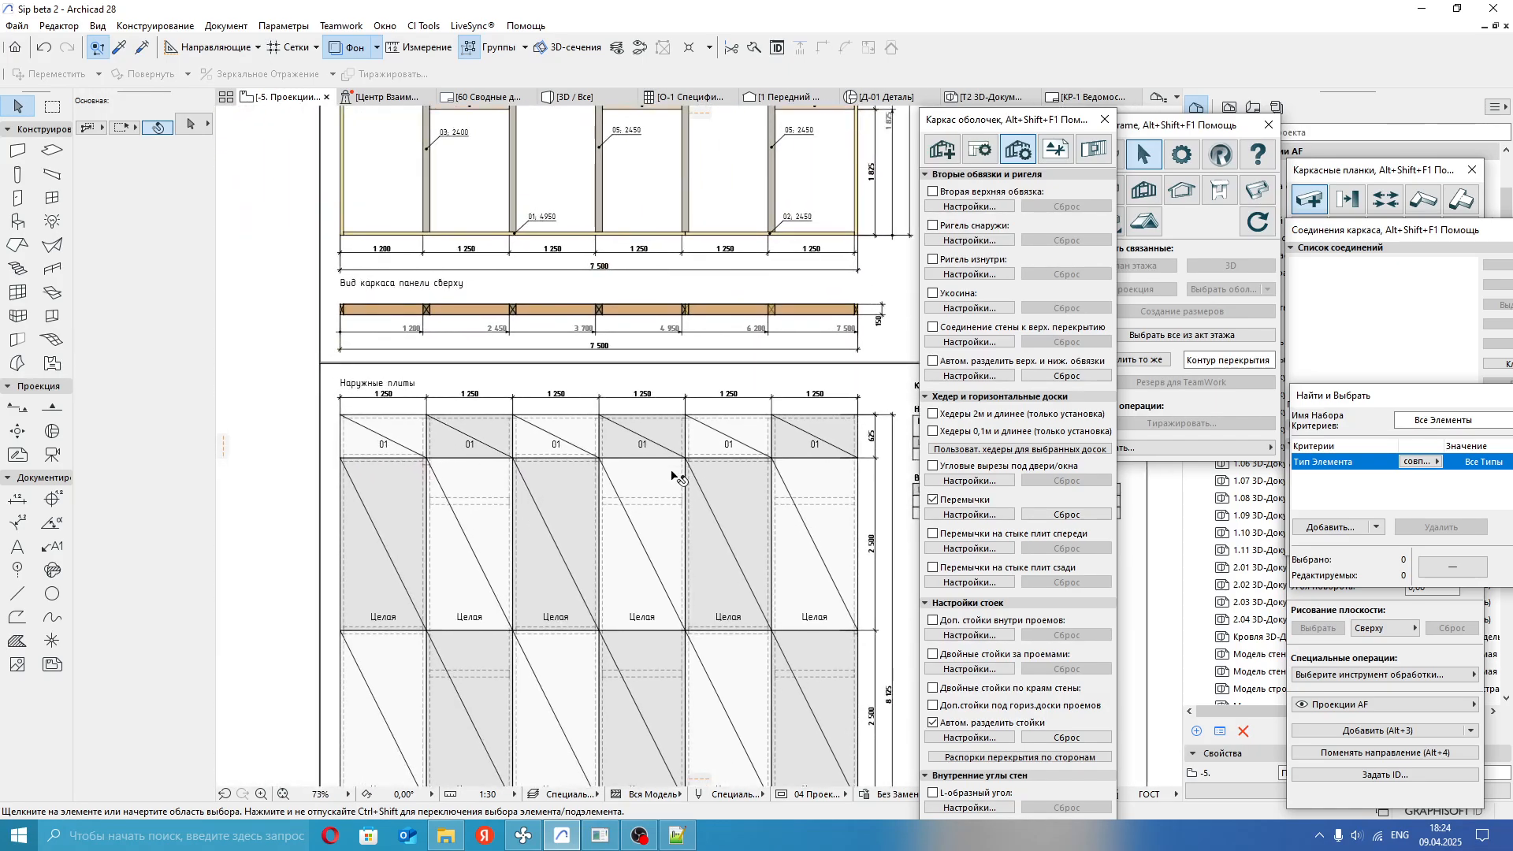
pyautogui.moveTo(718, 552); pyautogui.dragTo(555, 520, button='middle')
pyautogui.scroll(2, 810, 525)
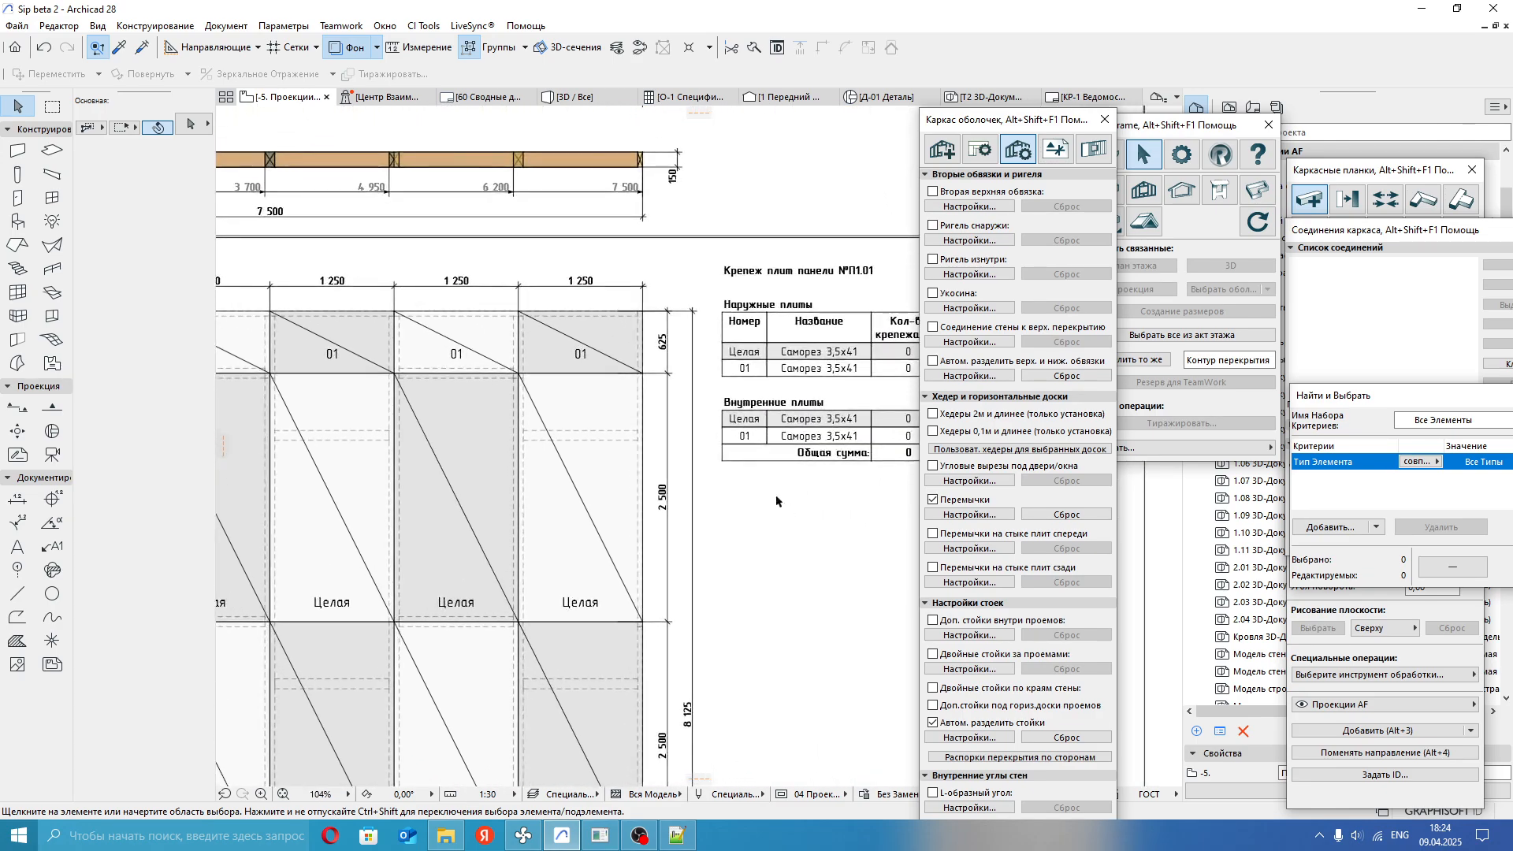
# Select outer boards in the rightmost column to check them against the fastener table, and clear the selection.
pyautogui.click(624, 486)
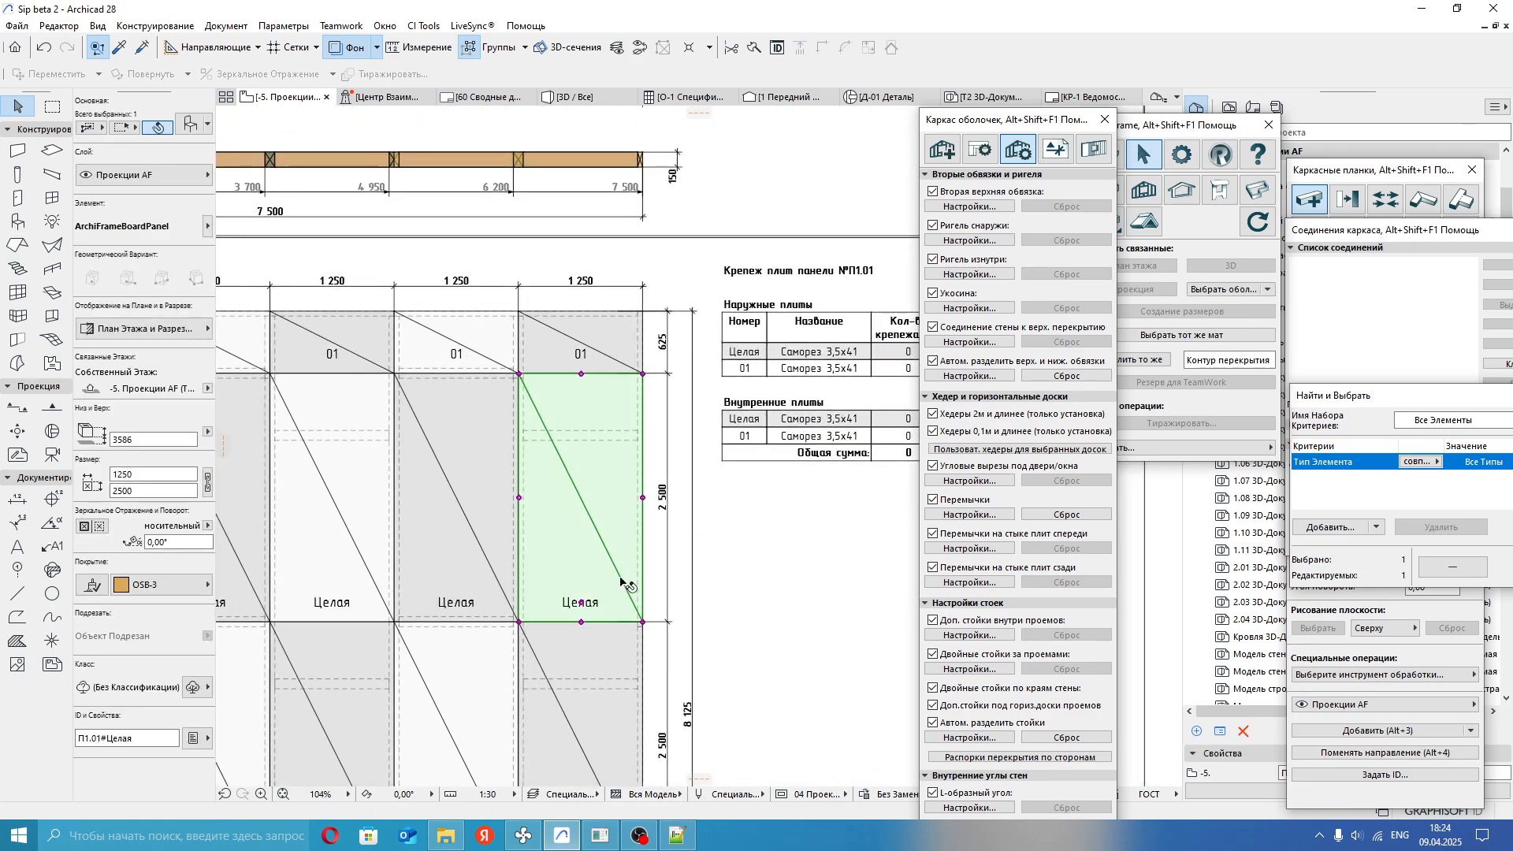
pyautogui.click(819, 588)
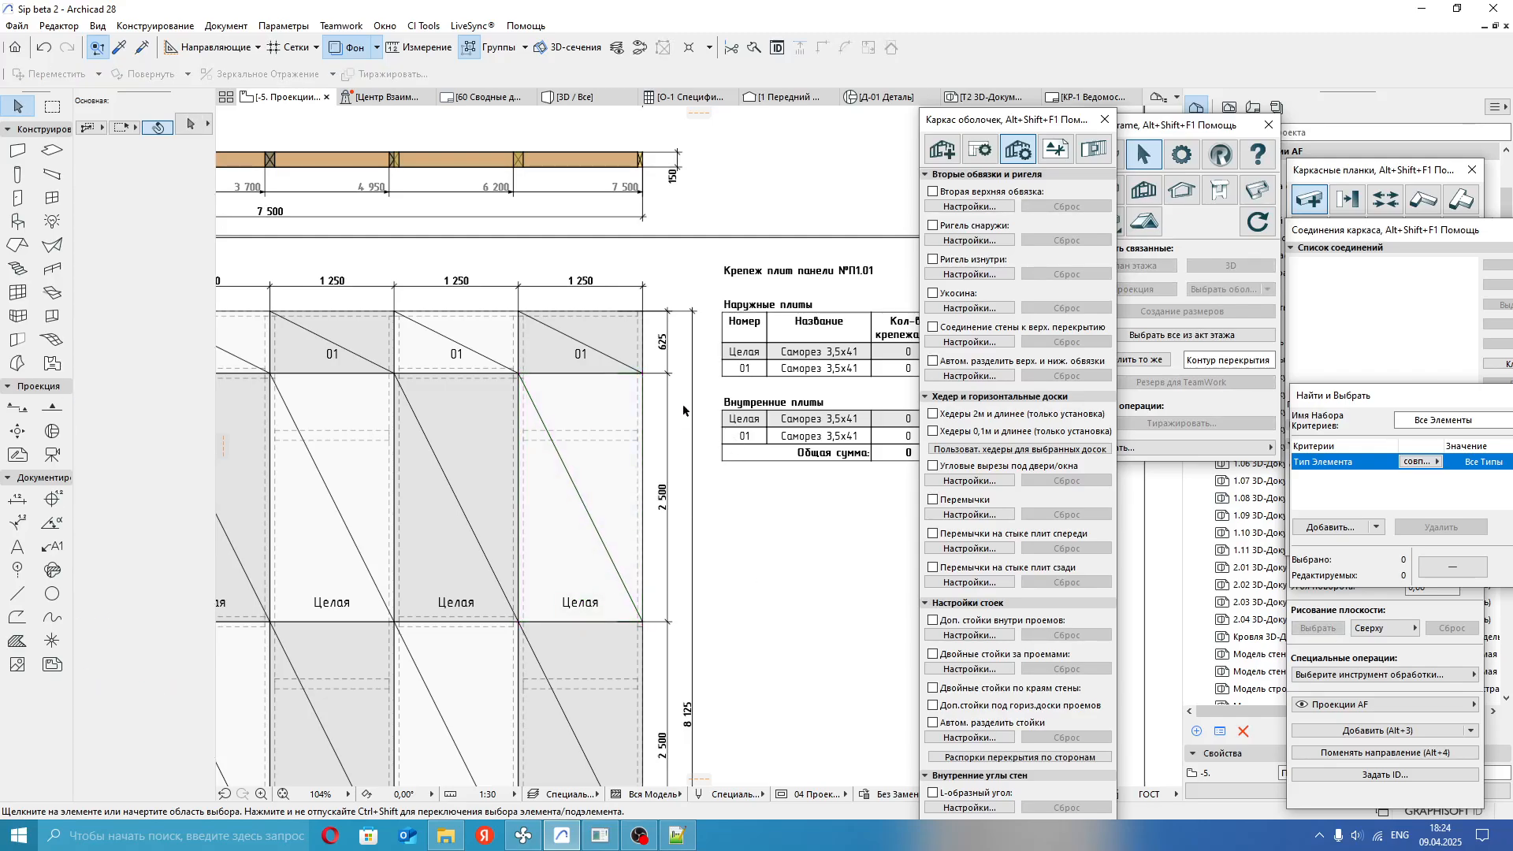
pyautogui.click(558, 523)
pyautogui.moveTo(557, 523)
pyautogui.mouseDown(button='middle')
pyautogui.moveTo(681, 522)
pyautogui.moveTo(635, 540)
pyautogui.mouseUp(button='middle')
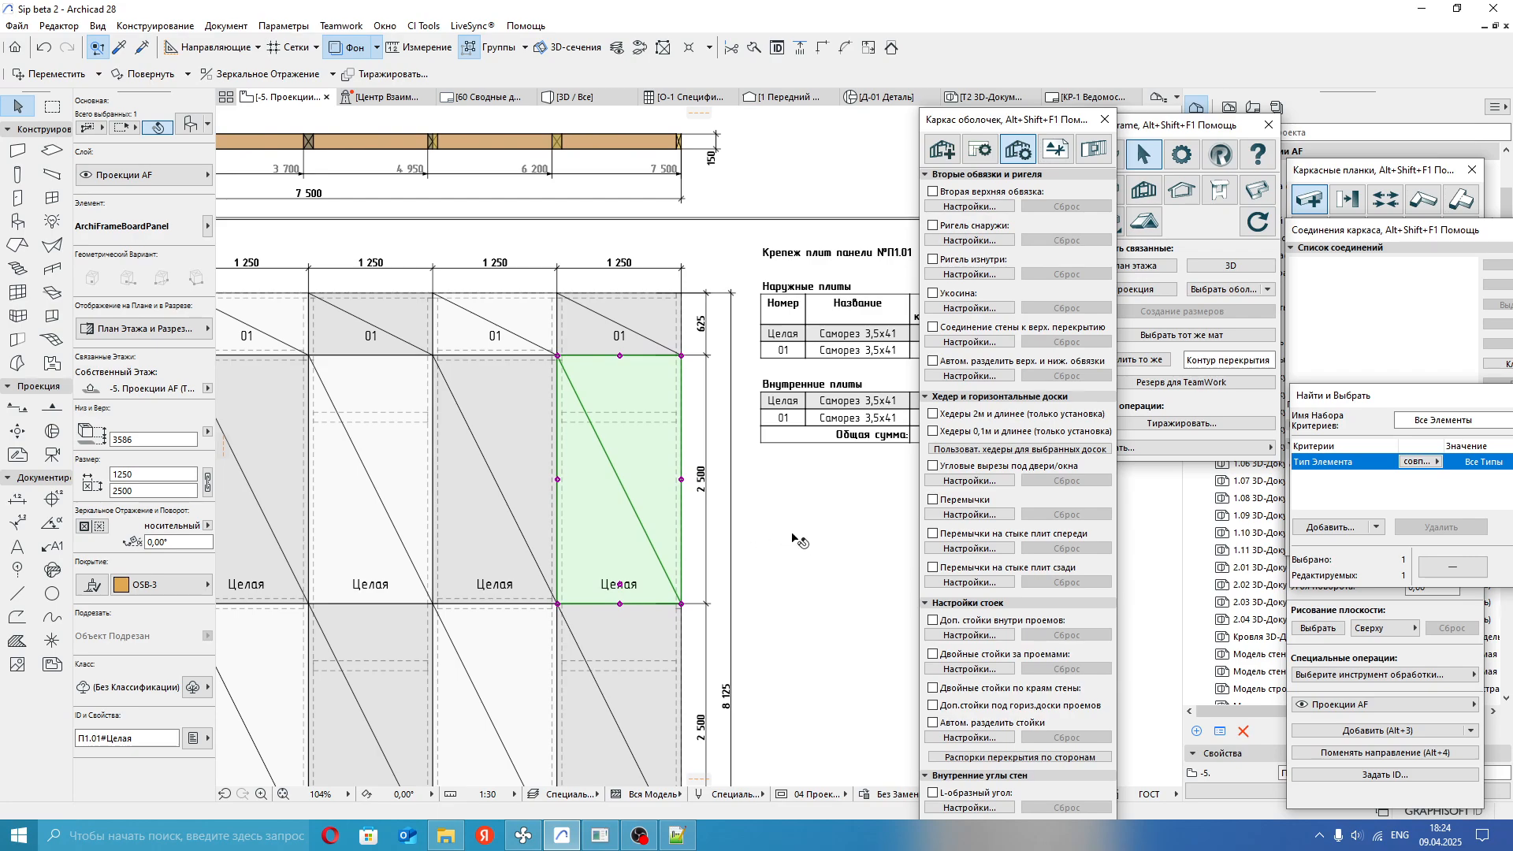
pyautogui.click(791, 537)
pyautogui.click(648, 526)
pyautogui.click(717, 557)
pyautogui.moveTo(778, 505); pyautogui.dragTo(745, 490, button='middle')
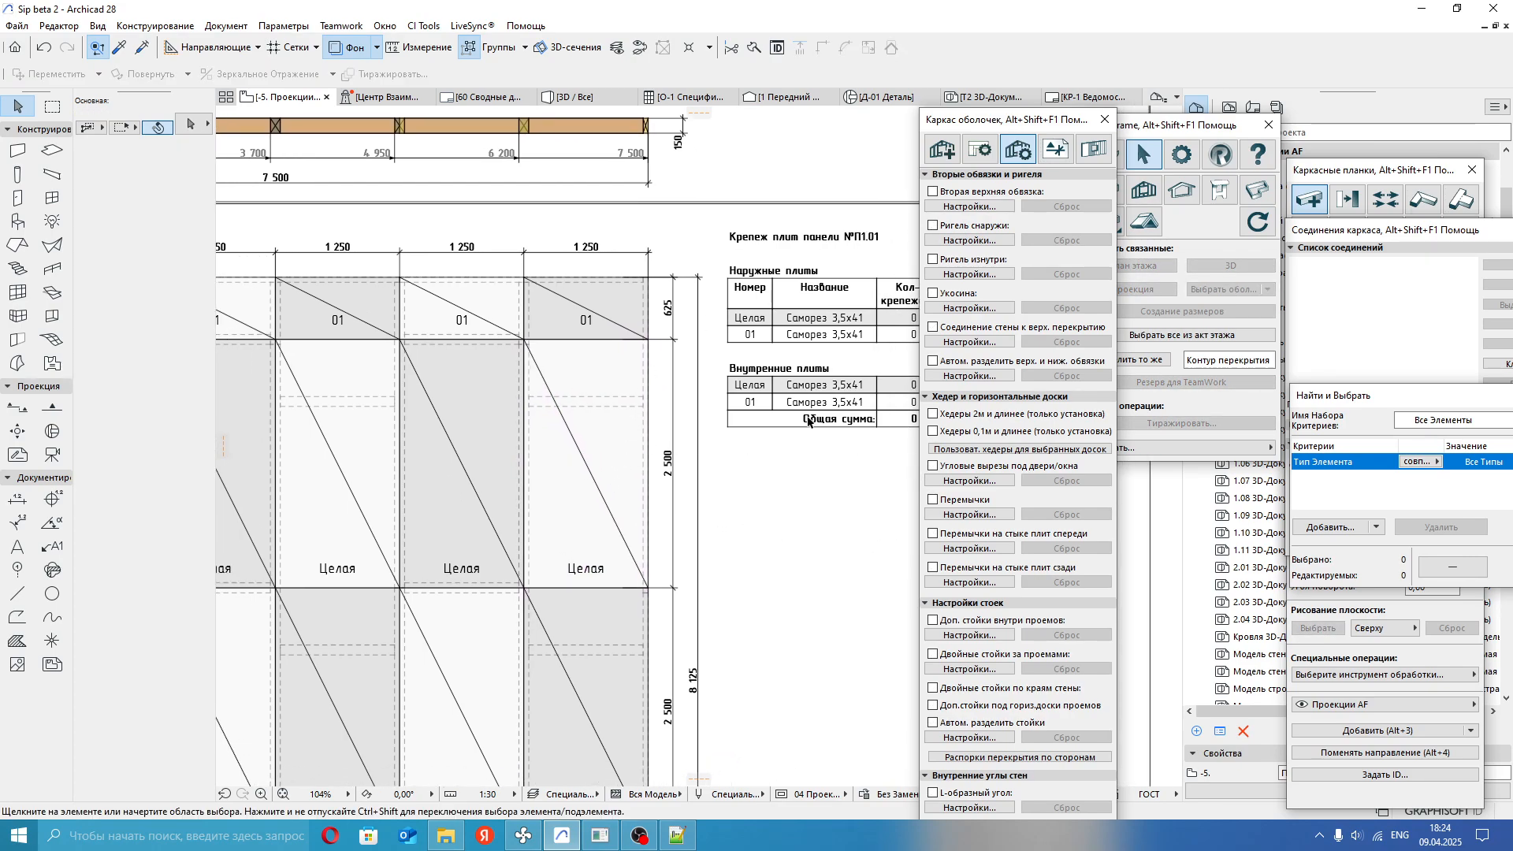
pyautogui.click(580, 329)
pyautogui.click(776, 539)
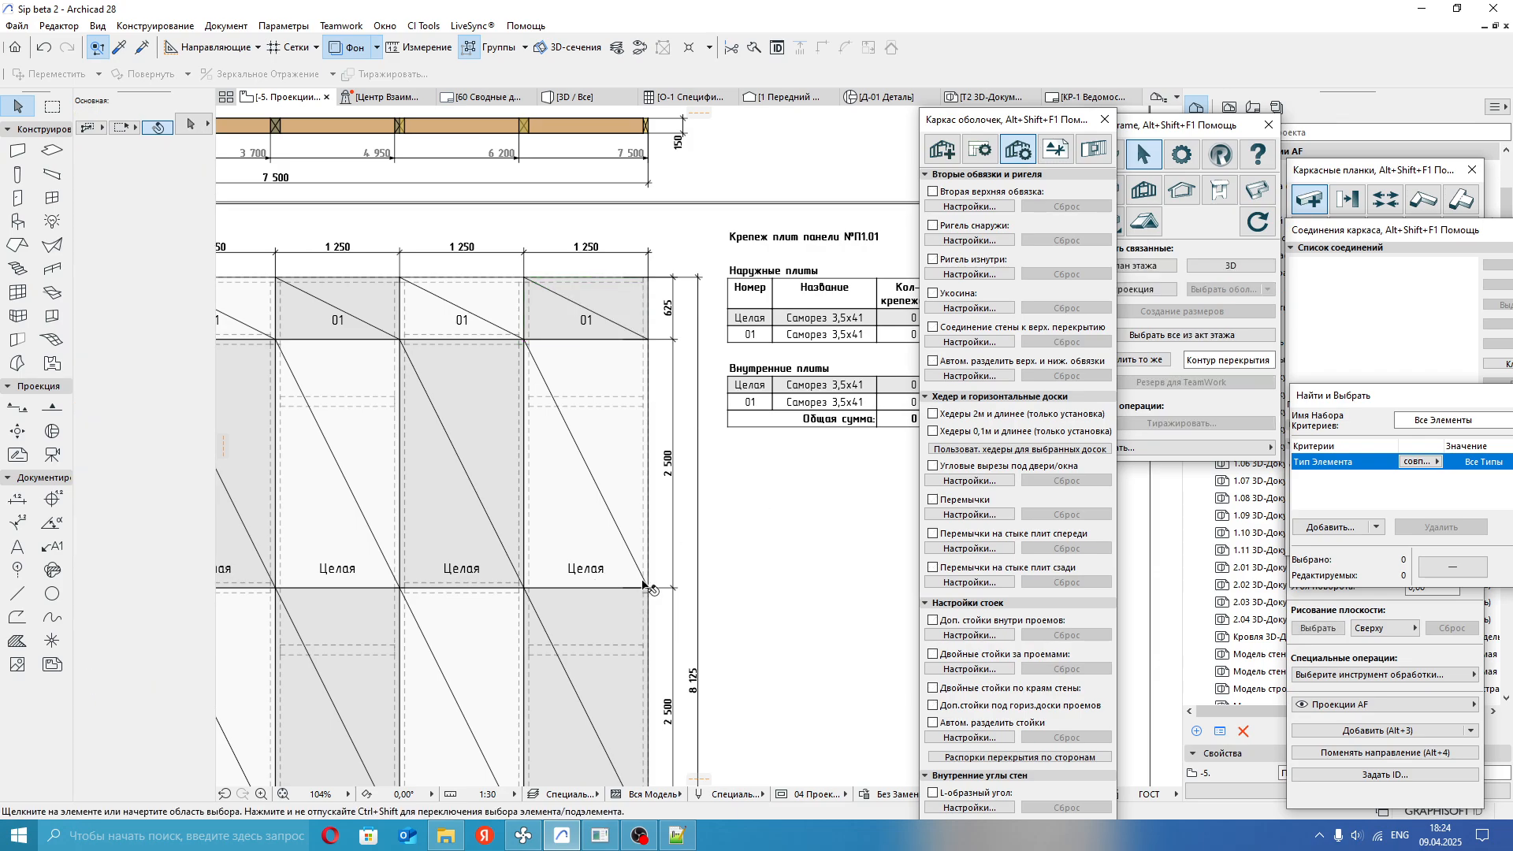
# Select a whole 1250x2500 outer board in the bottom row to inspect it closely, and clear the selection.
pyautogui.scroll(-3, 579, 532)
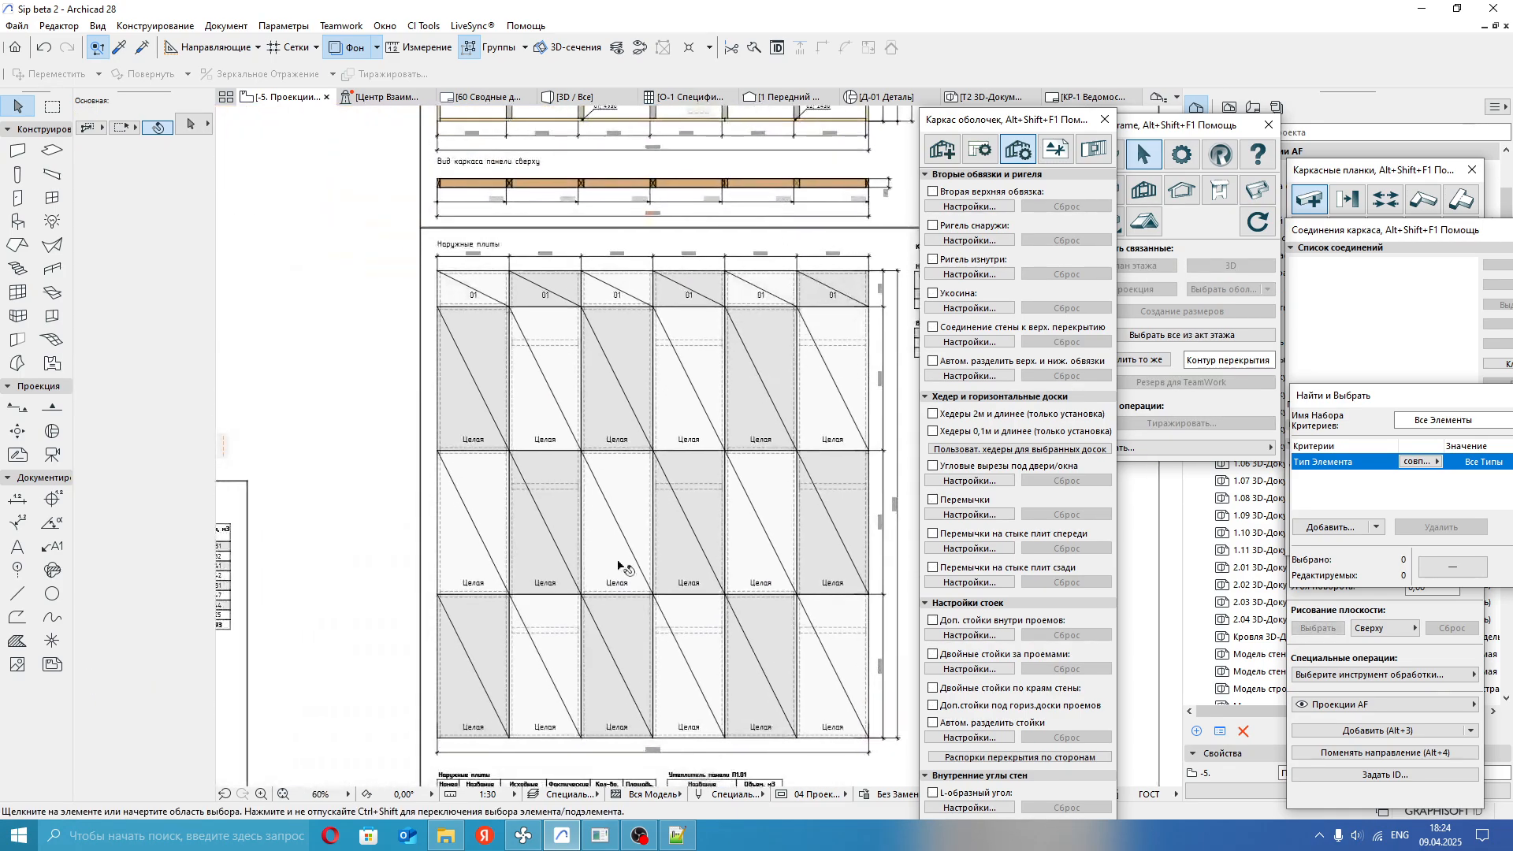
pyautogui.moveTo(540, 430)
pyautogui.mouseDown(button='middle')
pyautogui.moveTo(555, 662)
pyautogui.moveTo(572, 298)
pyautogui.mouseUp(button='middle')
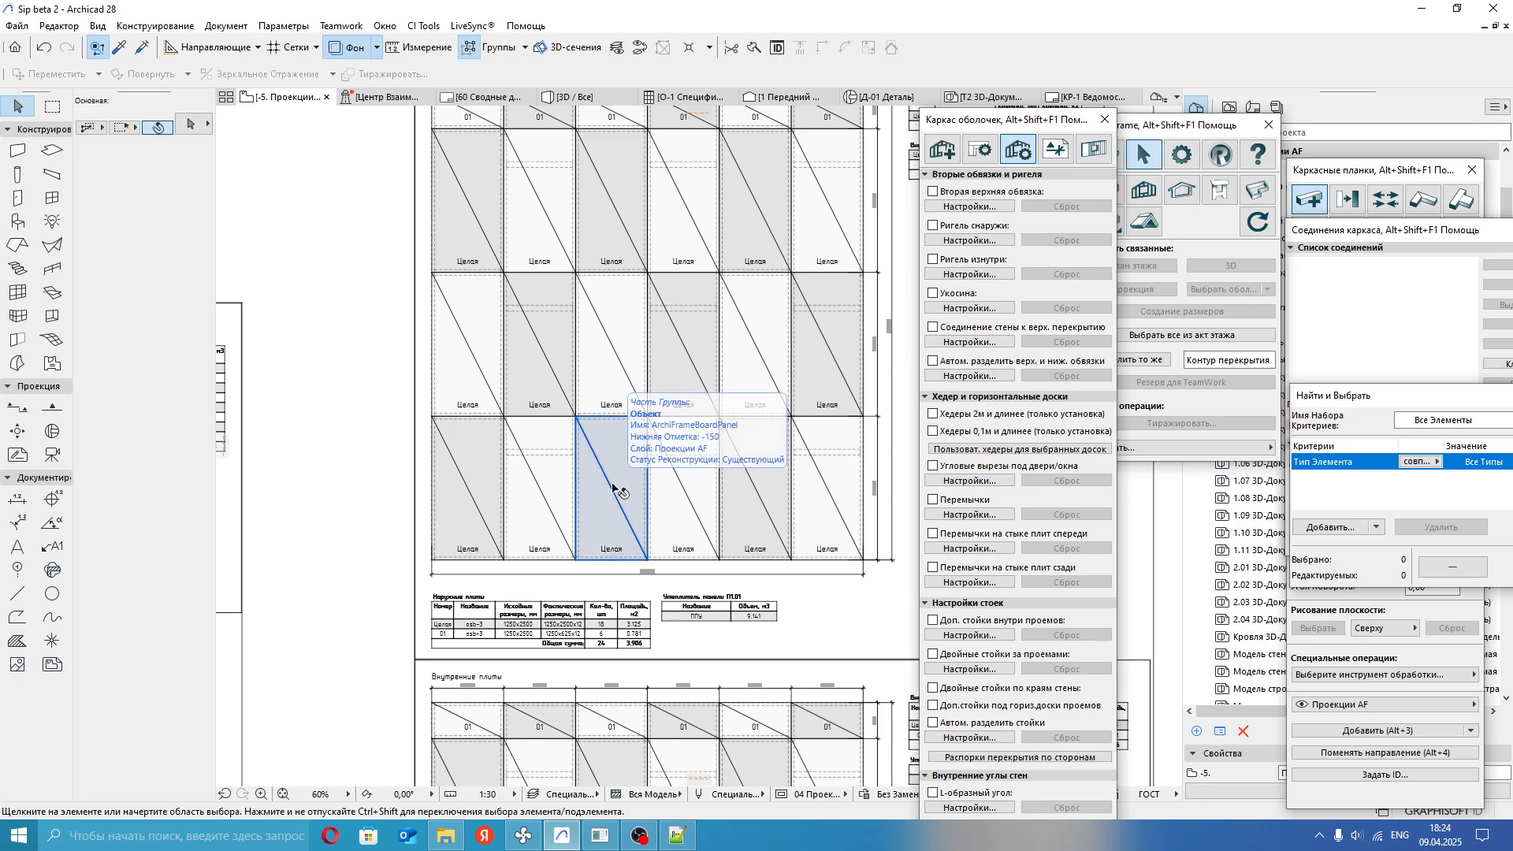
pyautogui.moveTo(551, 447); pyautogui.dragTo(570, 485, button='middle')
pyautogui.click(570, 480)
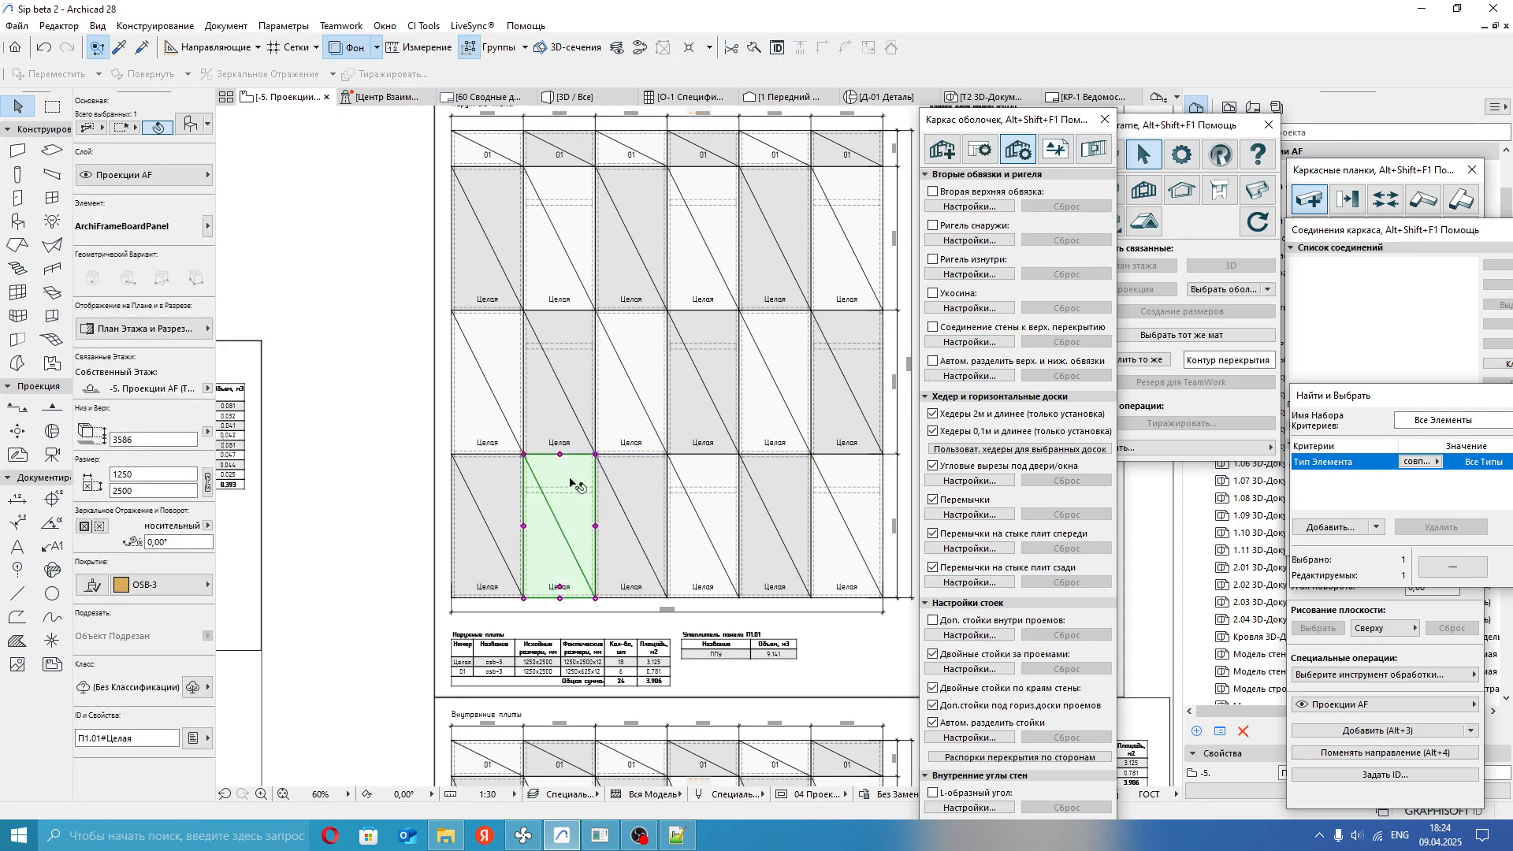
pyautogui.scroll(5, 570, 479)
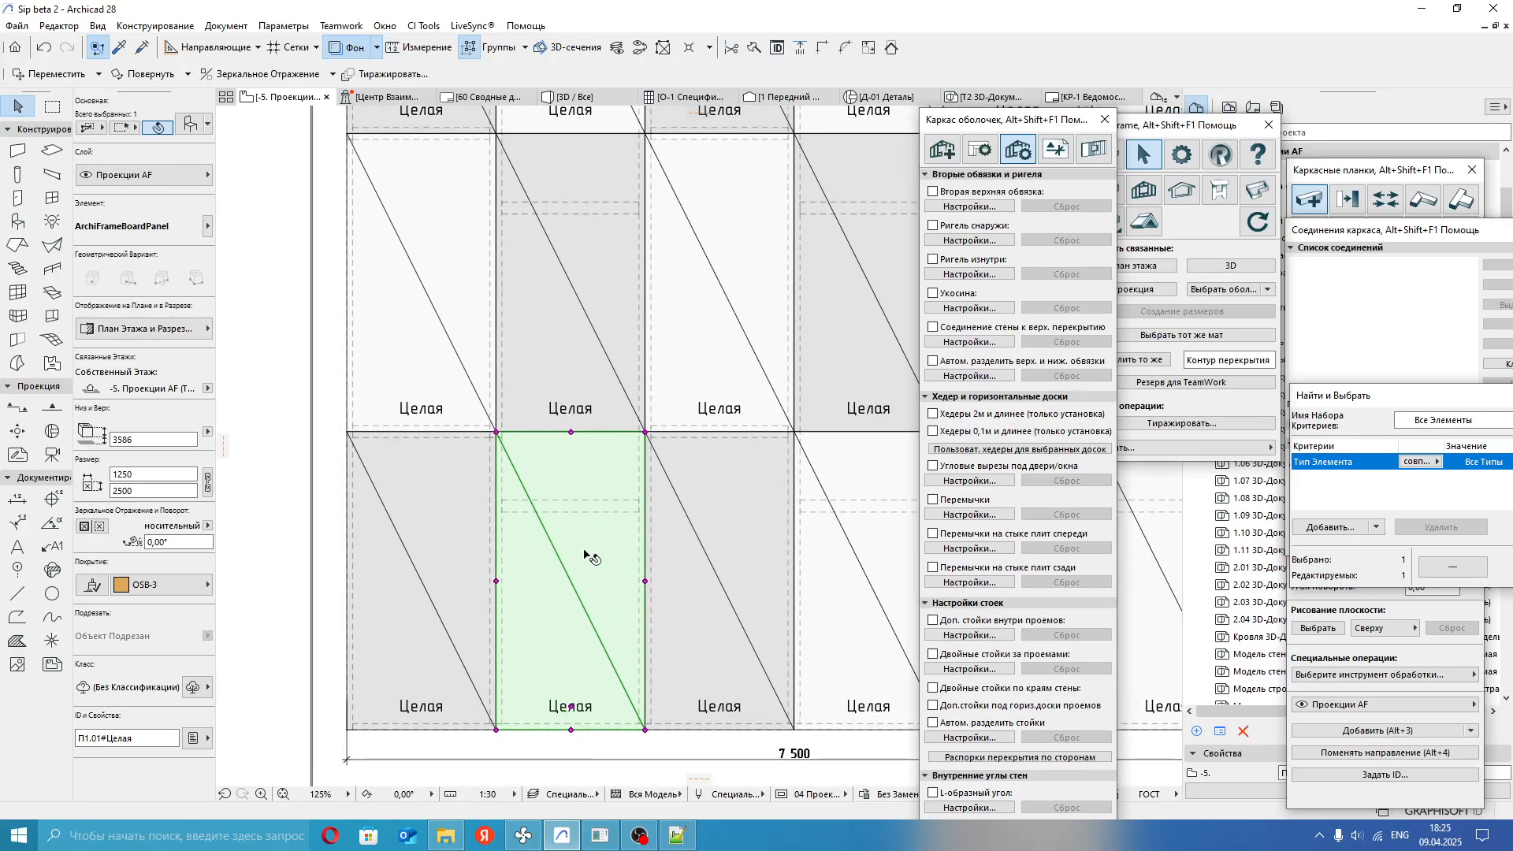
pyautogui.scroll(-1, 562, 383)
pyautogui.scroll(-3, 561, 384)
pyautogui.moveTo(577, 416); pyautogui.dragTo(564, 505, button='middle')
pyautogui.click(341, 379)
# Examine the board fastener table, the outer board table and the insulation table of panel П1.01.
pyautogui.scroll(-3, 497, 329)
pyautogui.moveTo(588, 289)
pyautogui.mouseDown(button='middle')
pyautogui.moveTo(545, 497)
pyautogui.moveTo(589, 342)
pyautogui.mouseUp(button='middle')
pyautogui.moveTo(782, 463)
pyautogui.mouseDown(button='middle')
pyautogui.moveTo(791, 473)
pyautogui.moveTo(792, 331)
pyautogui.moveTo(766, 259)
pyautogui.moveTo(775, 314)
pyautogui.moveTo(749, 296)
pyautogui.mouseUp(button='middle')
pyautogui.scroll(3, 796, 452)
pyautogui.scroll(-3, 761, 359)
pyautogui.moveTo(761, 358)
pyautogui.mouseDown(button='middle')
pyautogui.moveTo(693, 490)
pyautogui.moveTo(717, 555)
pyautogui.mouseUp(button='middle')
pyautogui.scroll(3, 713, 428)
pyautogui.scroll(1, 732, 354)
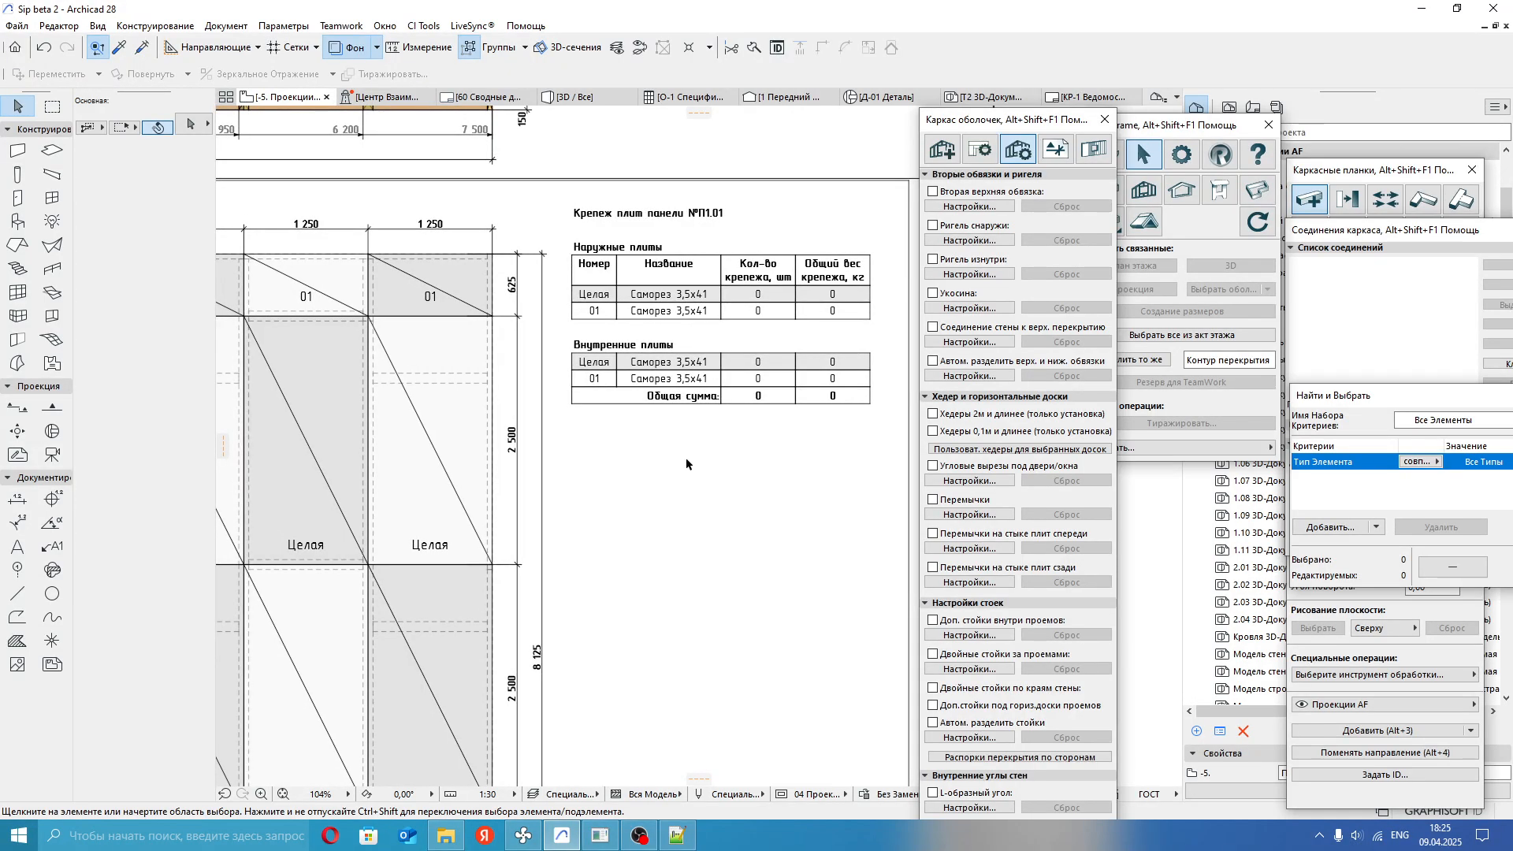
pyautogui.scroll(-5, 686, 458)
pyautogui.scroll(2, 680, 608)
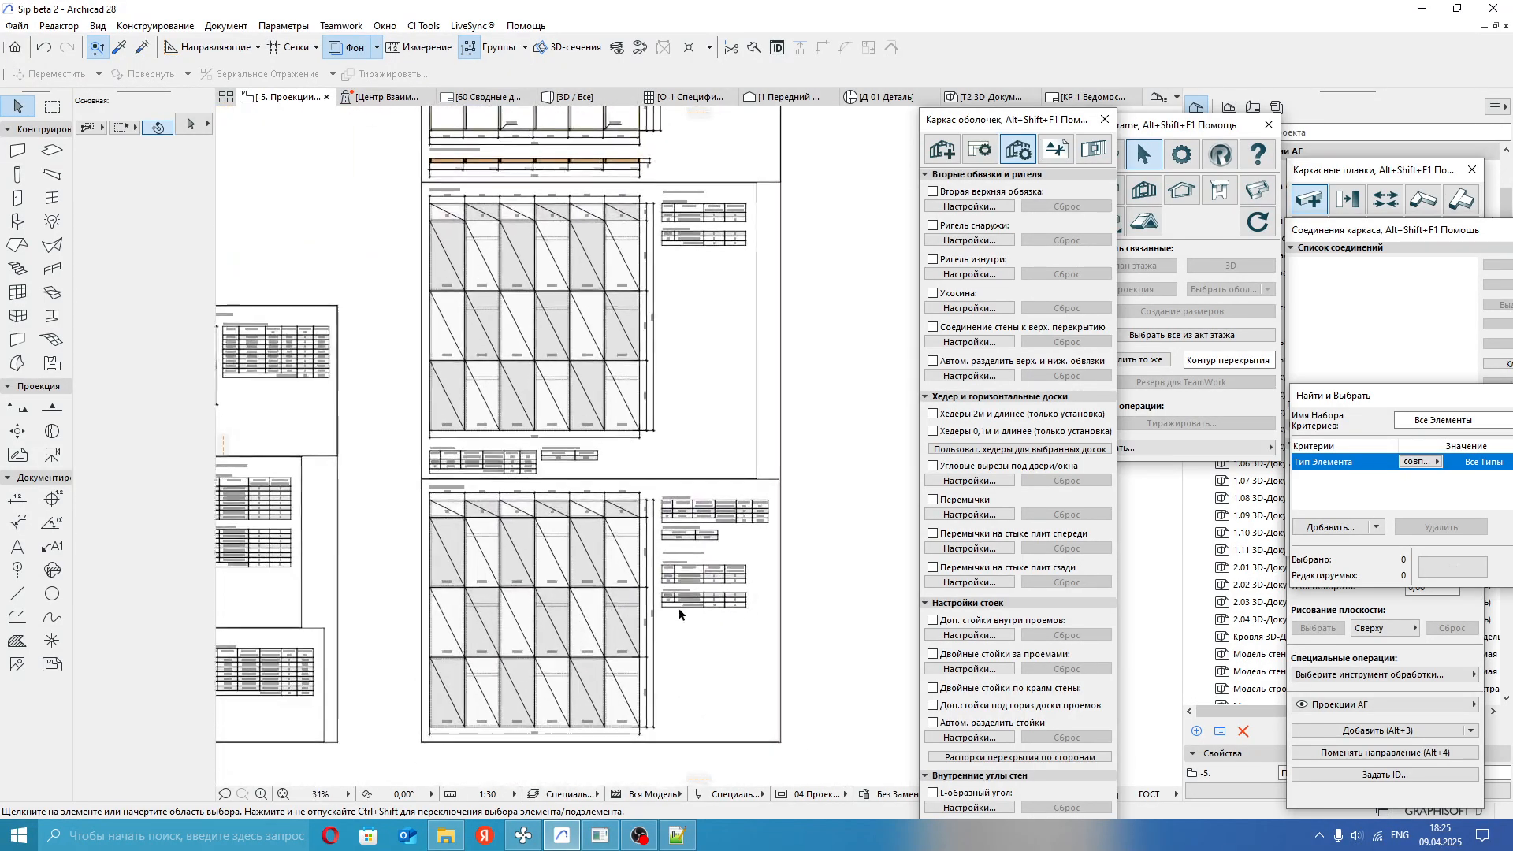
pyautogui.scroll(-1, 682, 608)
pyautogui.moveTo(552, 489)
pyautogui.mouseDown(button='middle')
pyautogui.moveTo(656, 300)
pyautogui.moveTo(618, 297)
pyautogui.moveTo(662, 507)
pyautogui.mouseUp(button='middle')
pyautogui.scroll(5, 558, 387)
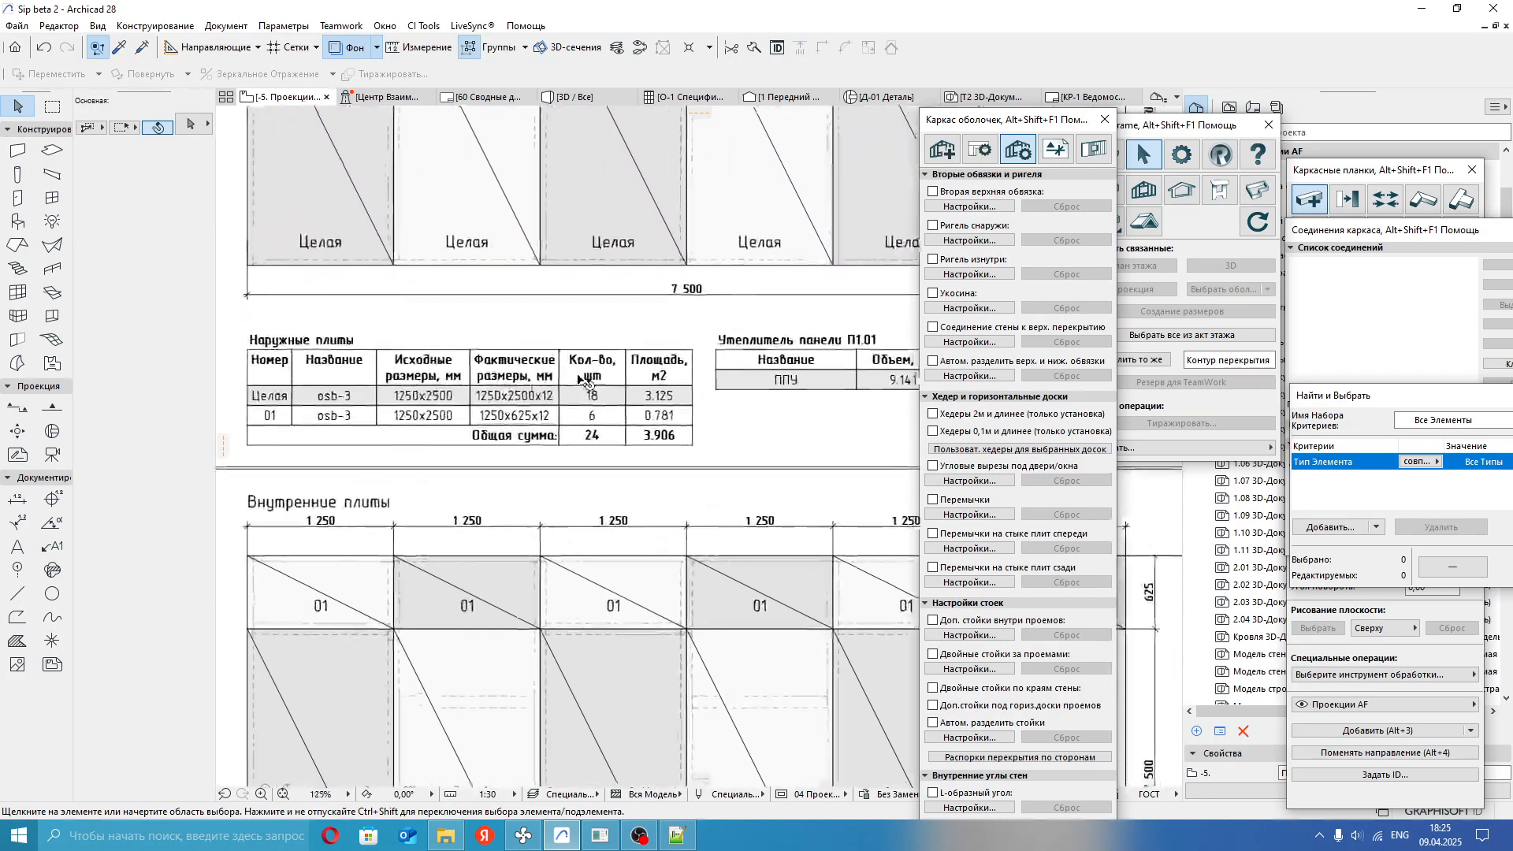
pyautogui.scroll(-8, 528, 388)
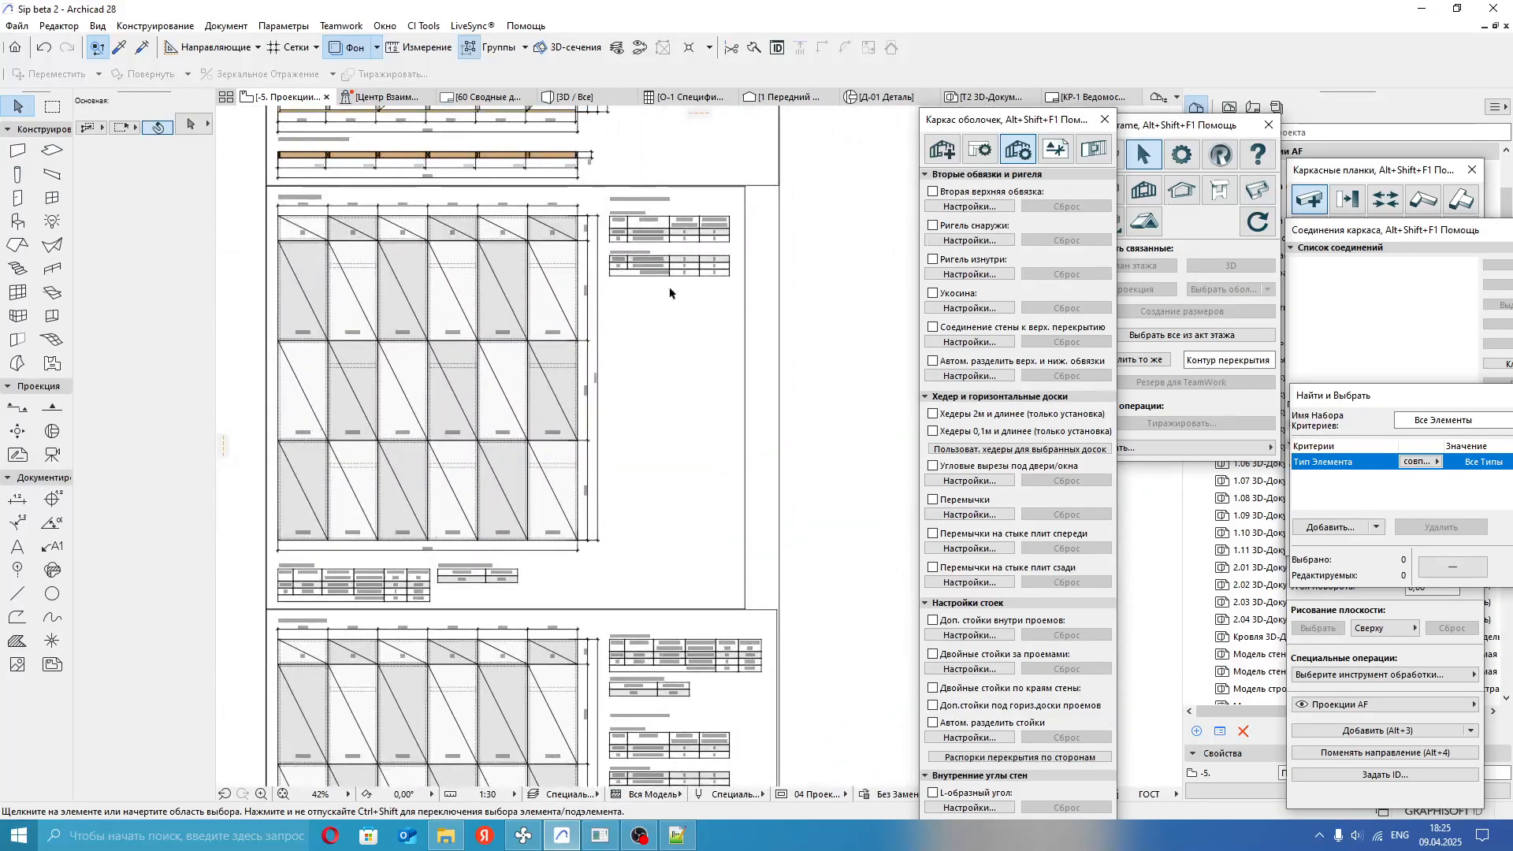
pyautogui.scroll(5, 646, 244)
pyautogui.moveTo(646, 244)
pyautogui.mouseDown(button='middle')
pyautogui.moveTo(736, 331)
pyautogui.moveTo(800, 448)
pyautogui.mouseUp(button='middle')
pyautogui.scroll(-3, 729, 433)
pyautogui.scroll(4, 798, 388)
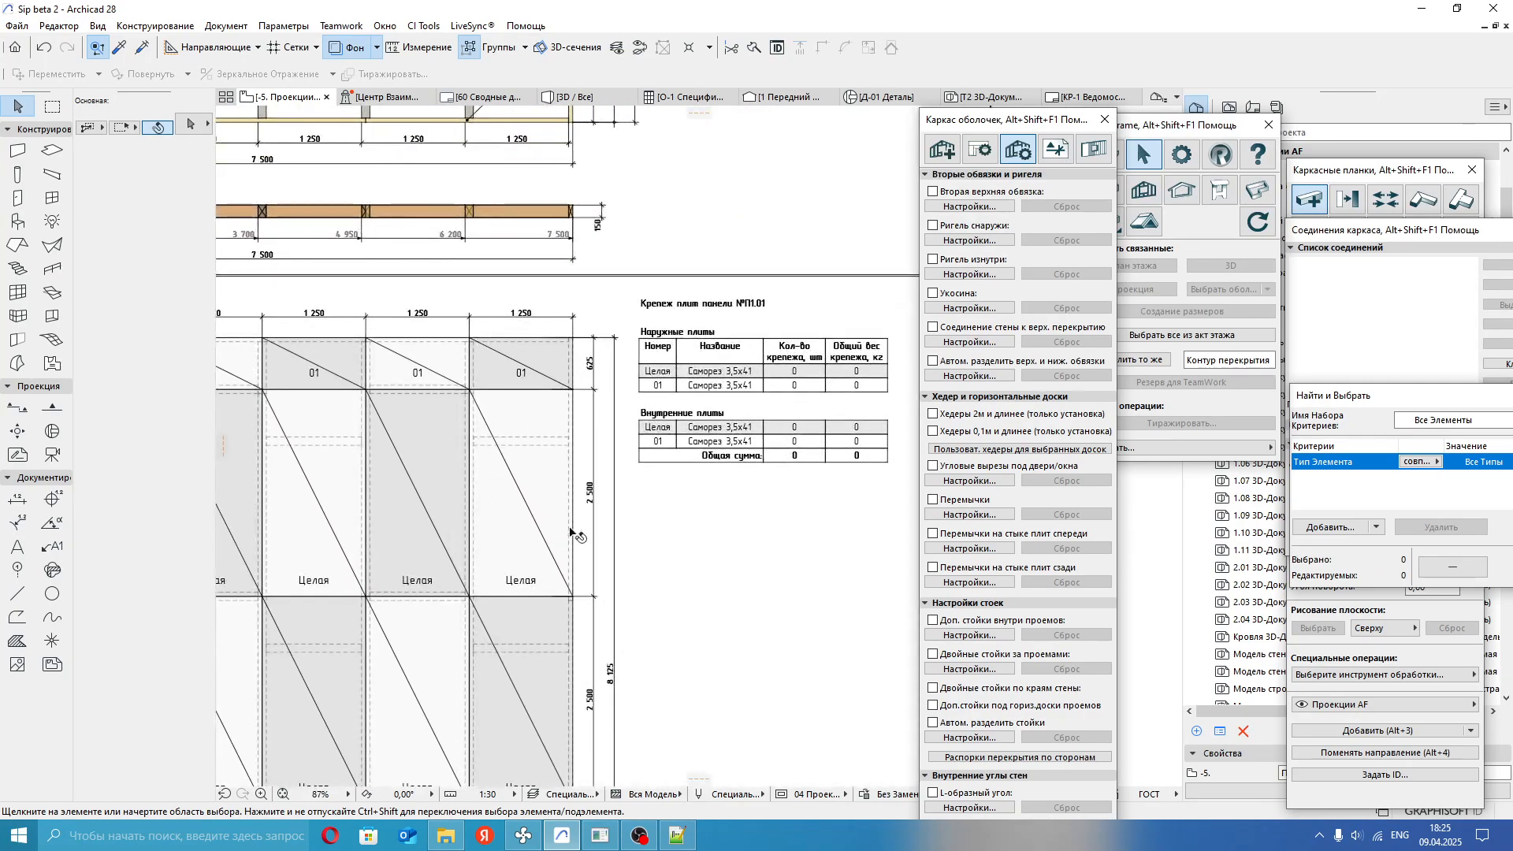
# Inspect a whole outer board in the third column, recheck the fastener table, and return to the floor frame view.
pyautogui.scroll(-3, 573, 524)
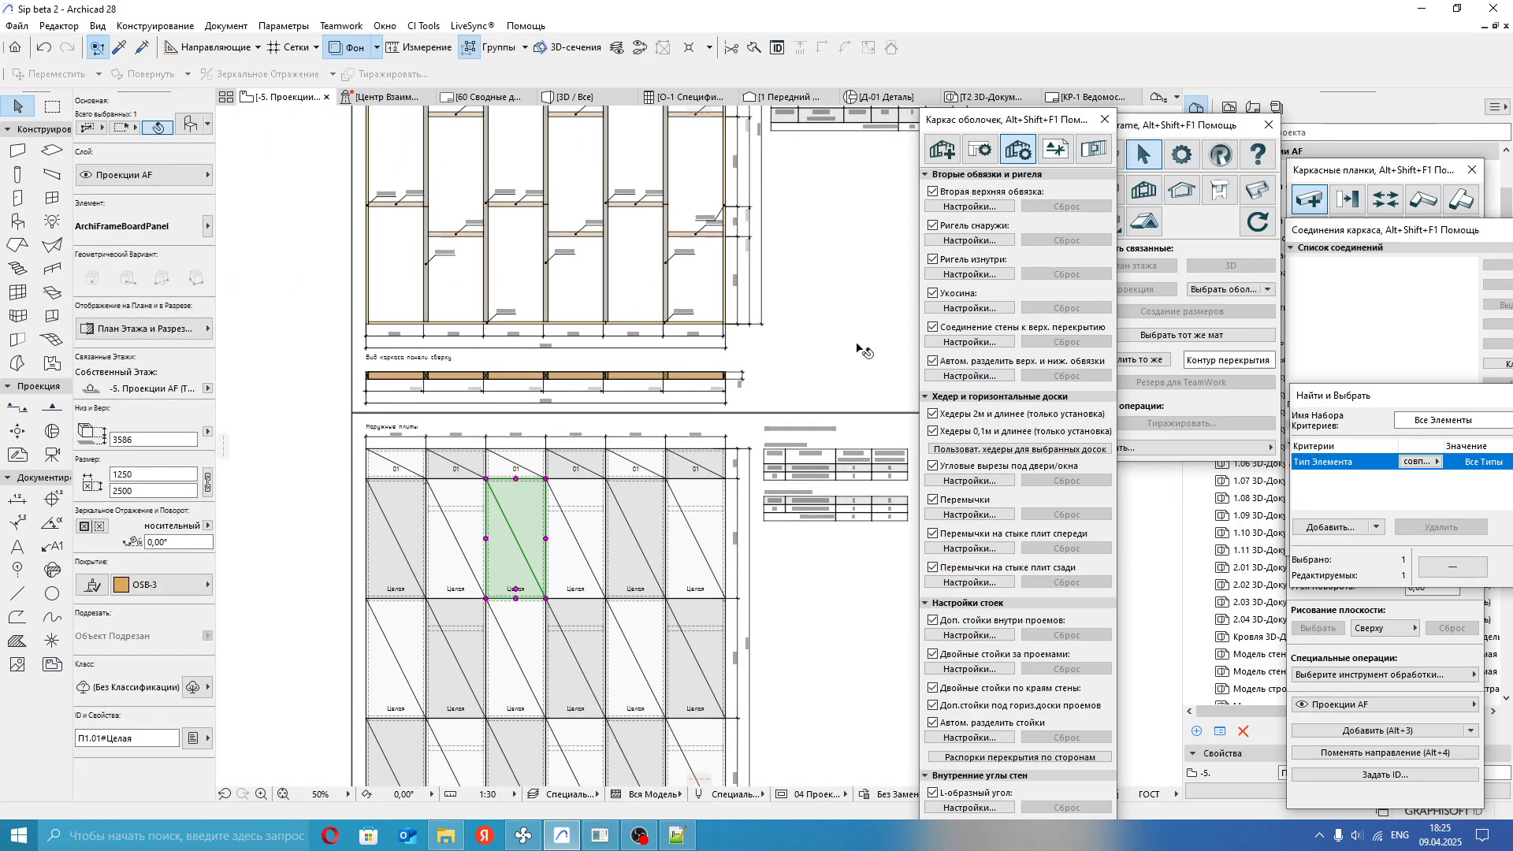
pyautogui.moveTo(798, 202)
pyautogui.mouseDown(button='middle')
pyautogui.moveTo(724, 399)
pyautogui.moveTo(720, 465)
pyautogui.moveTo(685, 292)
pyautogui.mouseUp(button='middle')
pyautogui.scroll(2, 654, 340)
pyautogui.scroll(-2, 668, 472)
pyautogui.moveTo(668, 471); pyautogui.dragTo(730, 233, button='middle')
pyautogui.scroll(1, 530, 552)
pyautogui.scroll(1, 529, 552)
pyautogui.moveTo(884, 457); pyautogui.dragTo(799, 394, button='middle')
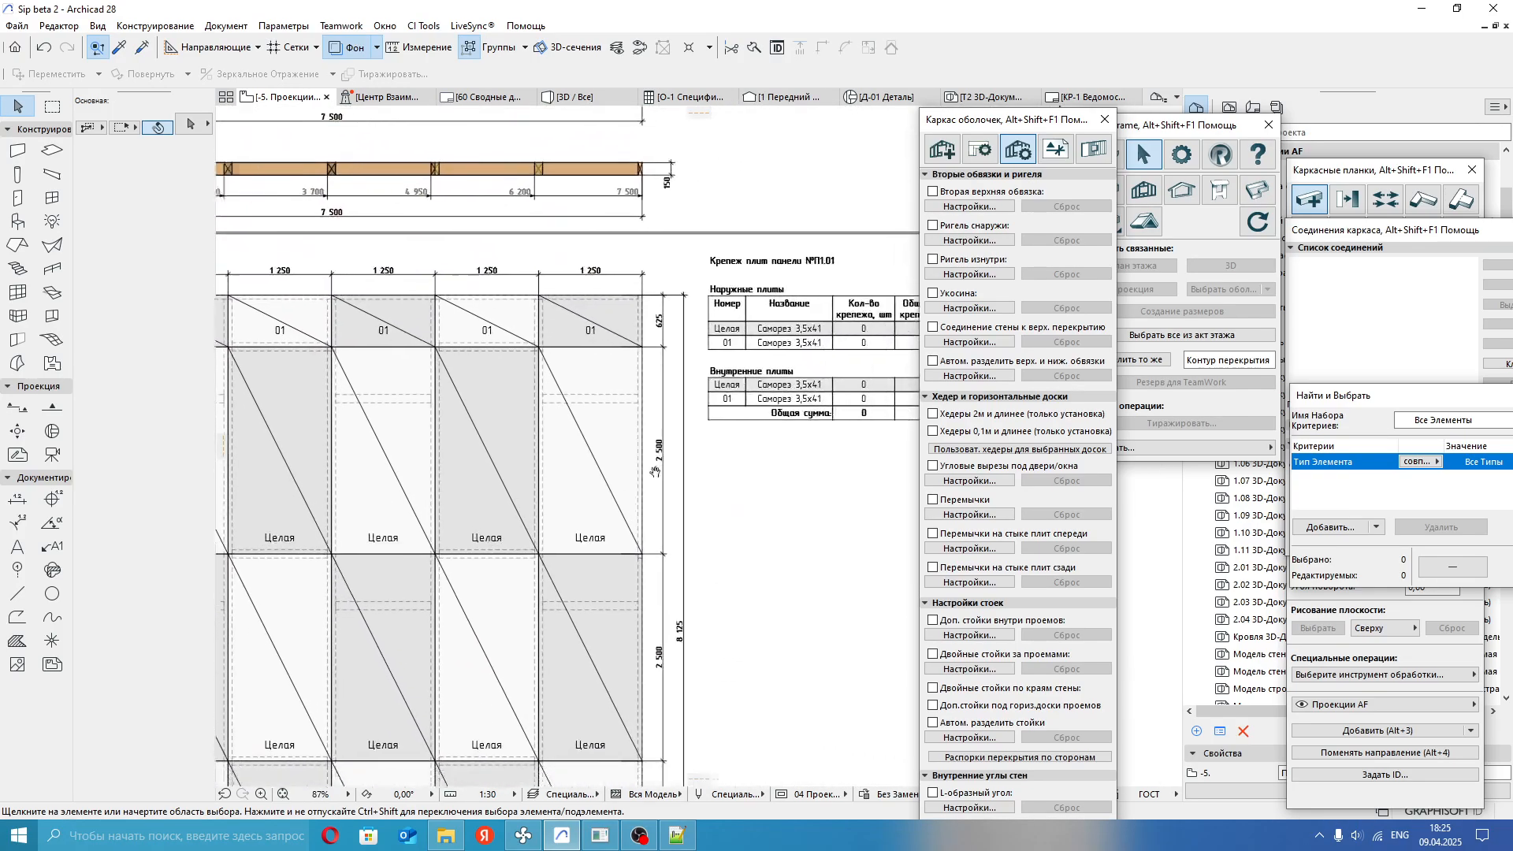
pyautogui.scroll(-2, 793, 554)
pyautogui.moveTo(821, 264)
pyautogui.mouseDown(button='middle')
pyautogui.moveTo(819, 334)
pyautogui.moveTo(700, 565)
pyautogui.moveTo(703, 533)
pyautogui.moveTo(737, 569)
pyautogui.moveTo(807, 537)
pyautogui.moveTo(800, 503)
pyautogui.moveTo(791, 517)
pyautogui.mouseUp(button='middle')
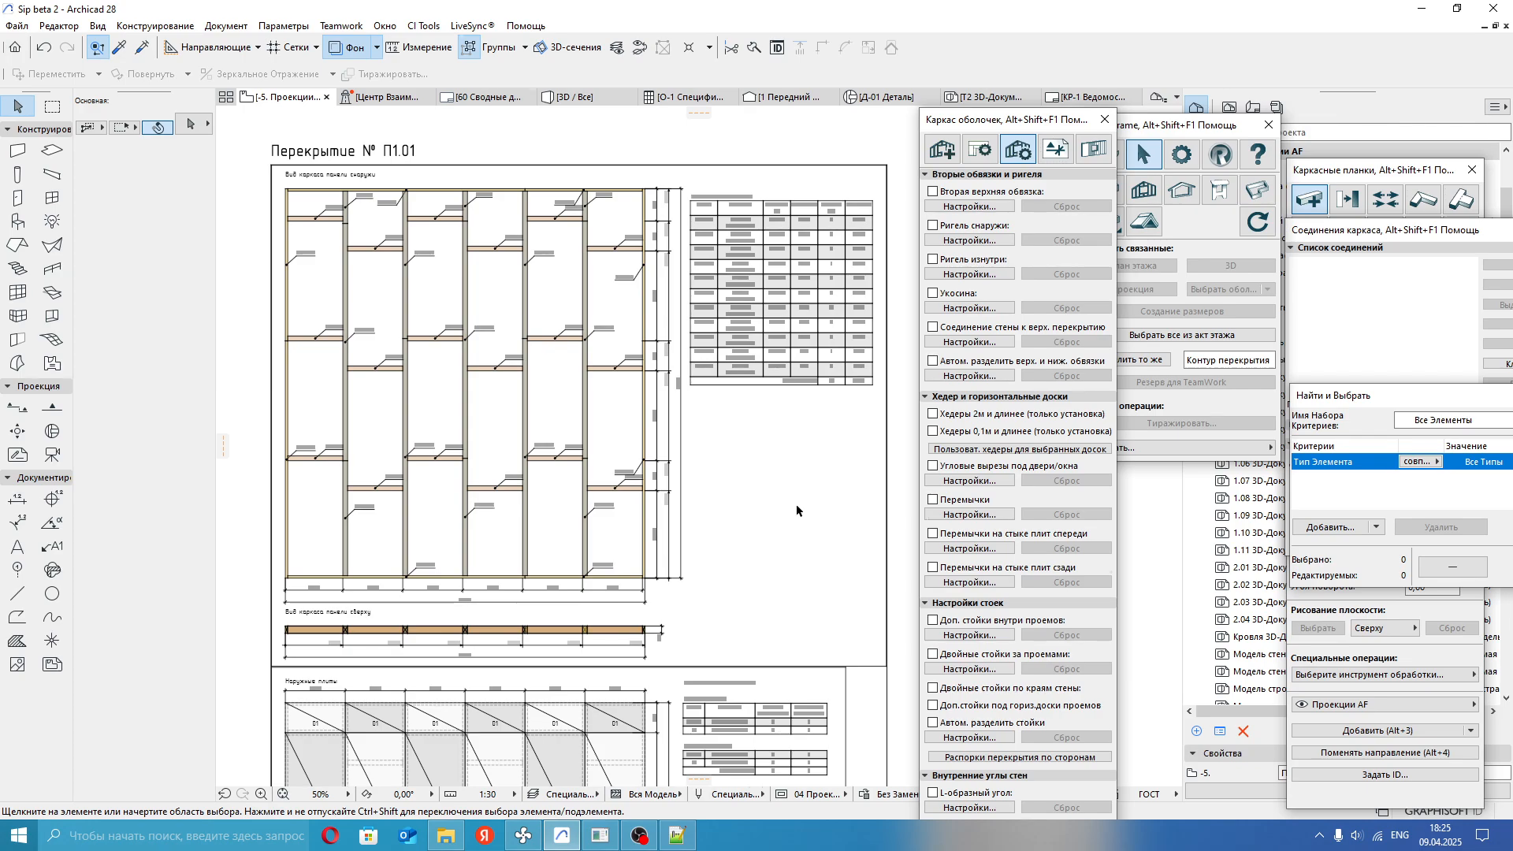
# Examine the SIP-панель № 1.01 wall projection, including its window openings, plank numbers, dimensions and outer boards.
pyautogui.scroll(-5, 736, 448)
pyautogui.scroll(3, 658, 380)
pyautogui.scroll(7, 565, 444)
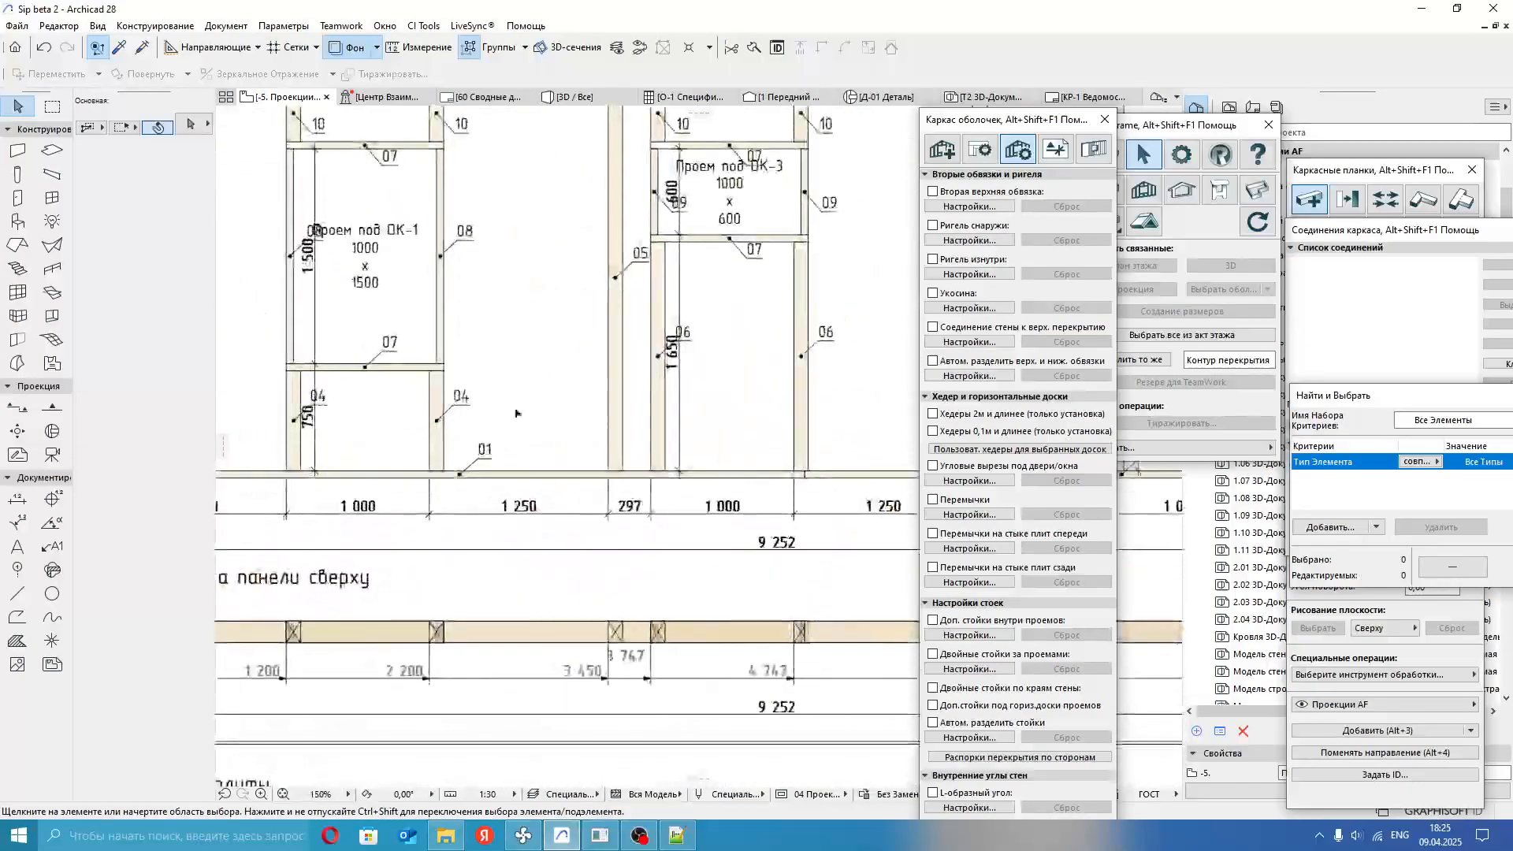
pyautogui.scroll(-2, 521, 394)
pyautogui.moveTo(521, 394); pyautogui.dragTo(510, 394, button='middle')
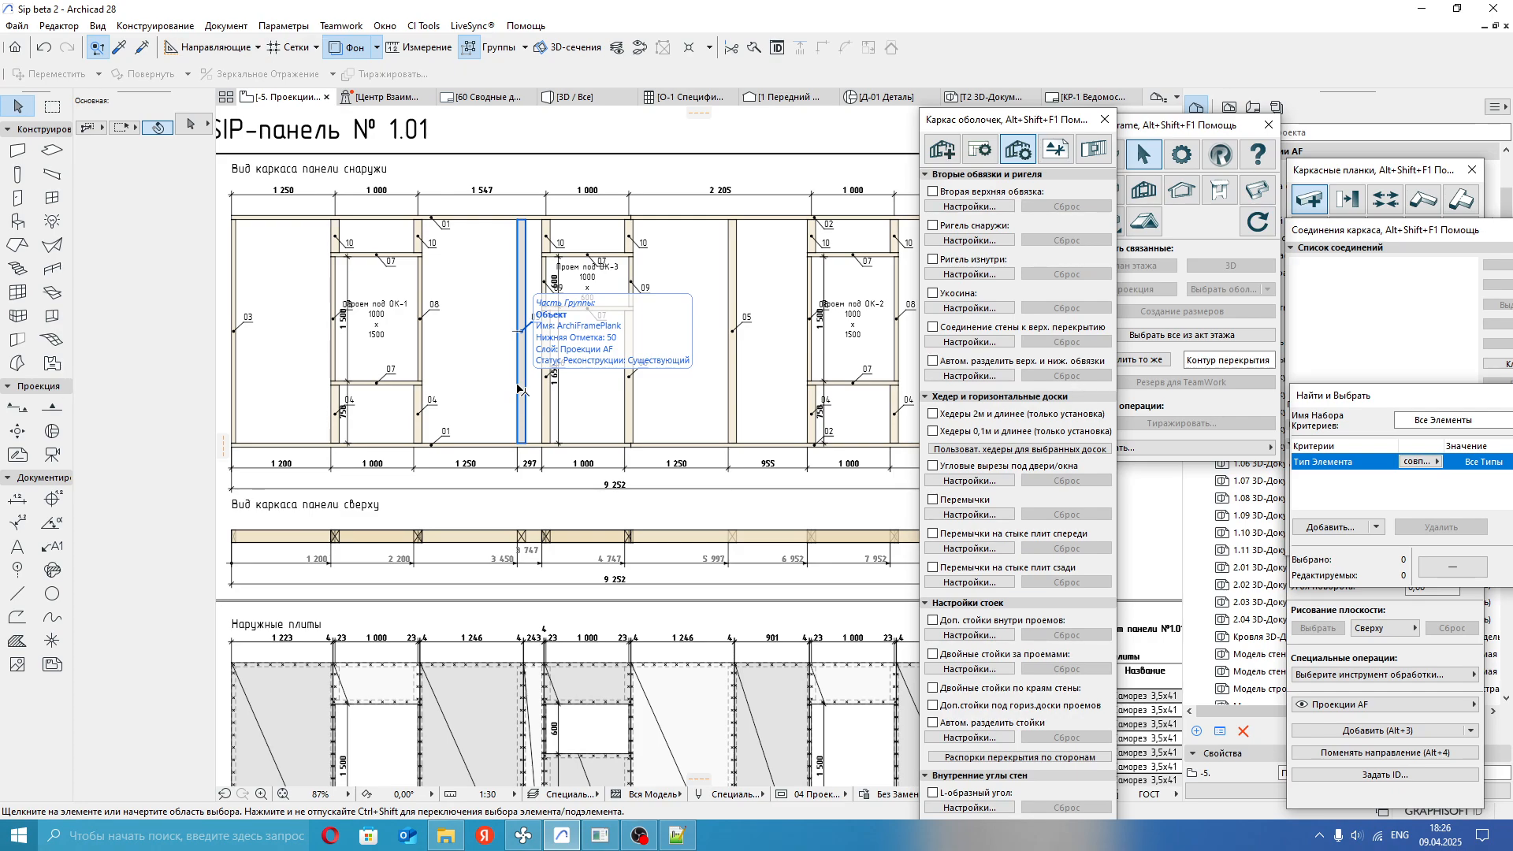
pyautogui.scroll(-5, 579, 288)
pyautogui.scroll(3, 769, 280)
pyautogui.scroll(-4, 654, 457)
pyautogui.moveTo(638, 469); pyautogui.dragTo(806, 349, button='middle')
pyautogui.scroll(6, 506, 344)
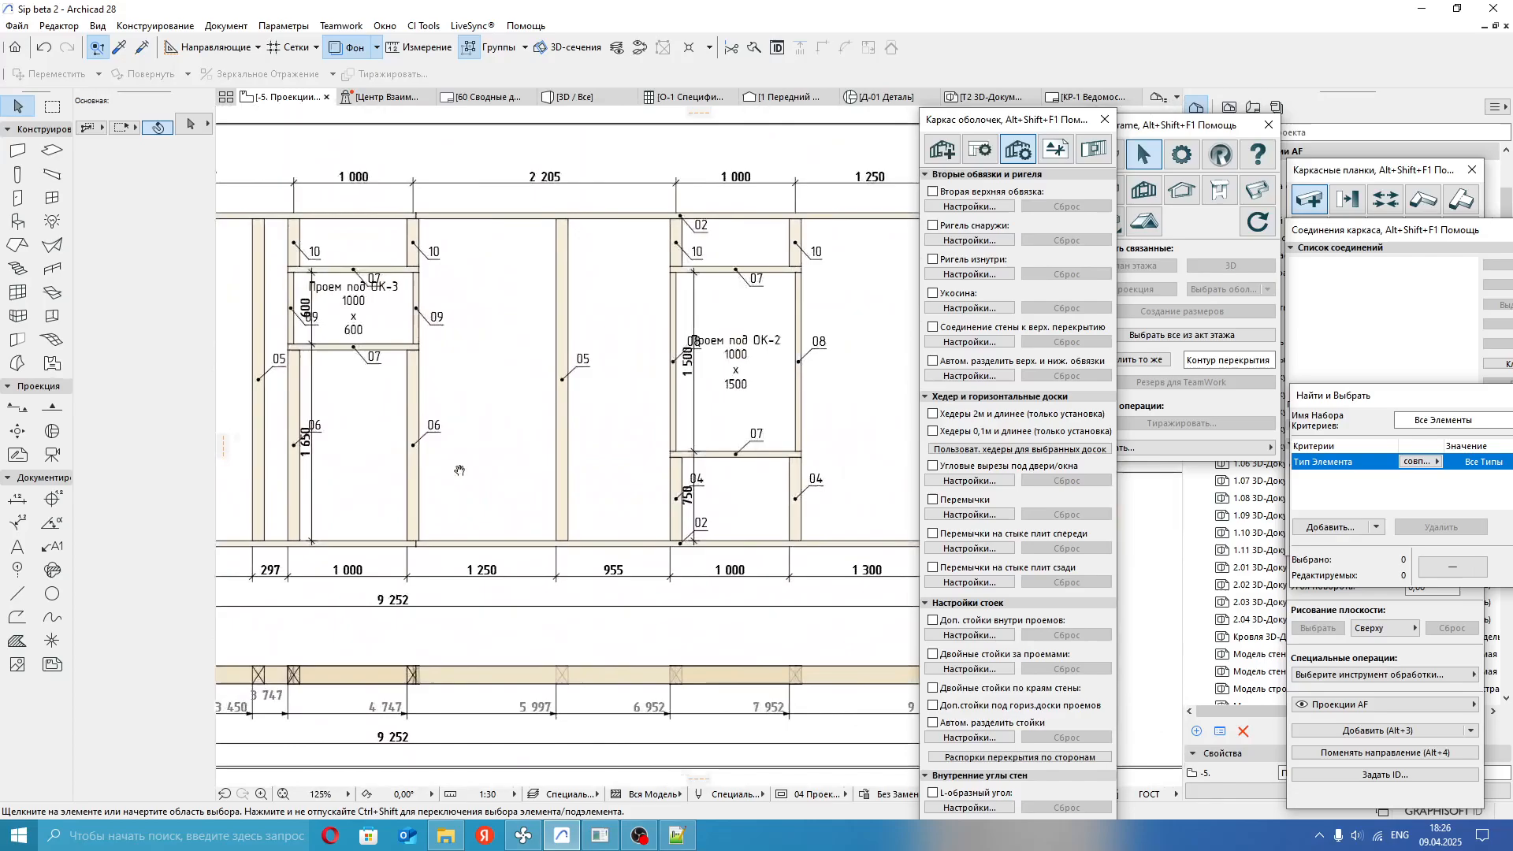
pyautogui.scroll(-6, 472, 475)
pyautogui.moveTo(834, 419); pyautogui.dragTo(593, 431, button='middle')
pyautogui.moveTo(832, 445)
pyautogui.mouseDown(button='middle')
pyautogui.moveTo(590, 438)
pyautogui.moveTo(615, 452)
pyautogui.moveTo(607, 426)
pyautogui.moveTo(547, 396)
pyautogui.moveTo(483, 260)
pyautogui.mouseUp(button='middle')
pyautogui.scroll(4, 591, 439)
pyautogui.scroll(-2, 569, 448)
pyautogui.scroll(1, 636, 447)
# Return to the Перекрытие № П1.01 projection and examine its main frame table and plank callouts.
pyautogui.scroll(-2, 579, 405)
pyautogui.scroll(-2, 547, 396)
pyautogui.scroll(-2, 547, 396)
pyautogui.scroll(2, 483, 260)
pyautogui.moveTo(551, 378)
pyautogui.mouseDown(button='middle')
pyautogui.moveTo(665, 481)
pyautogui.moveTo(678, 536)
pyautogui.mouseUp(button='middle')
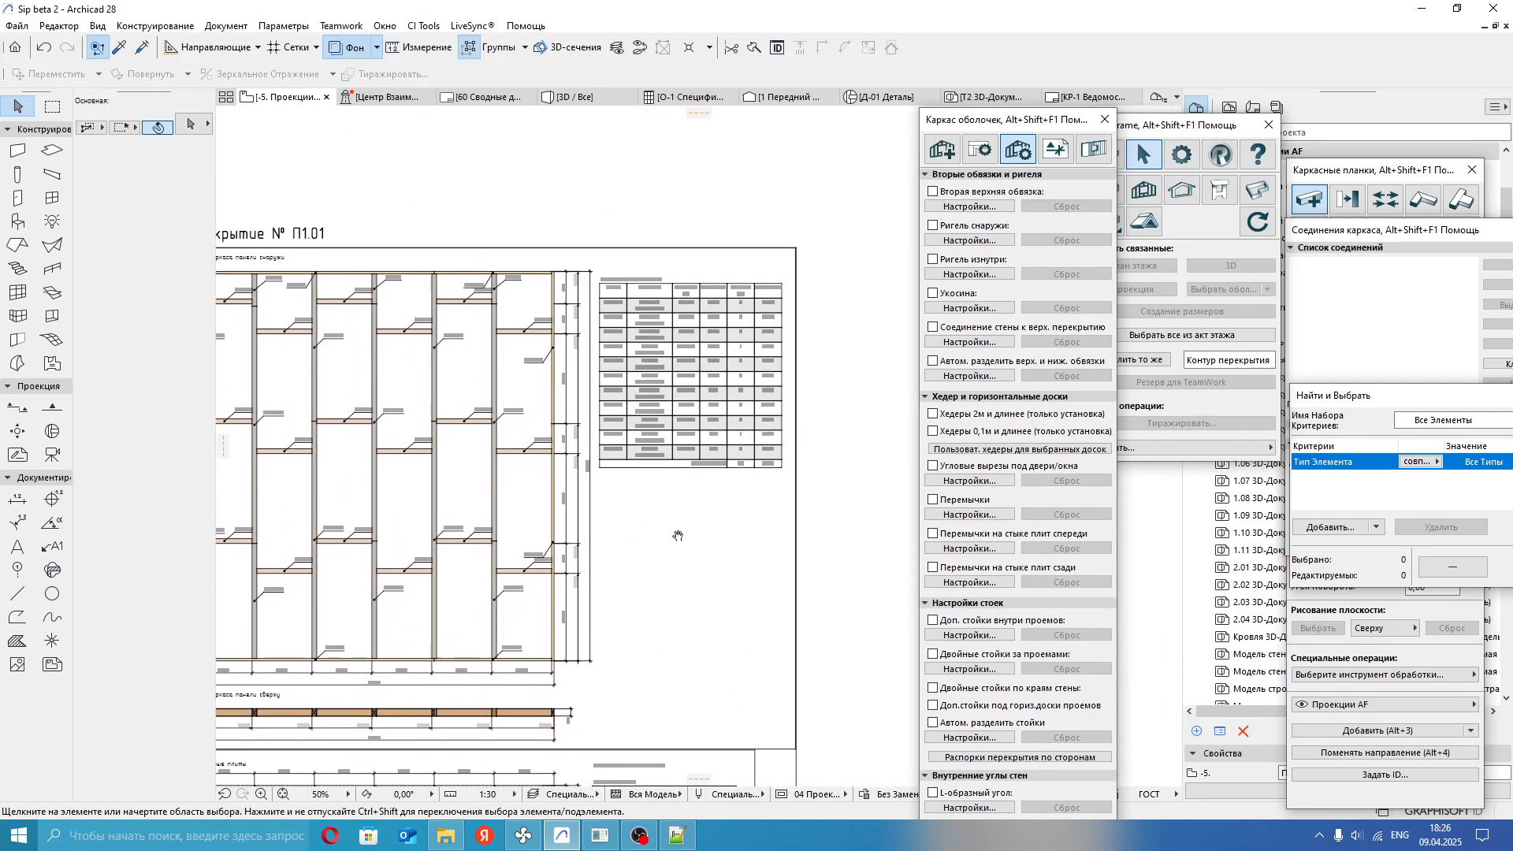
pyautogui.scroll(1, 678, 535)
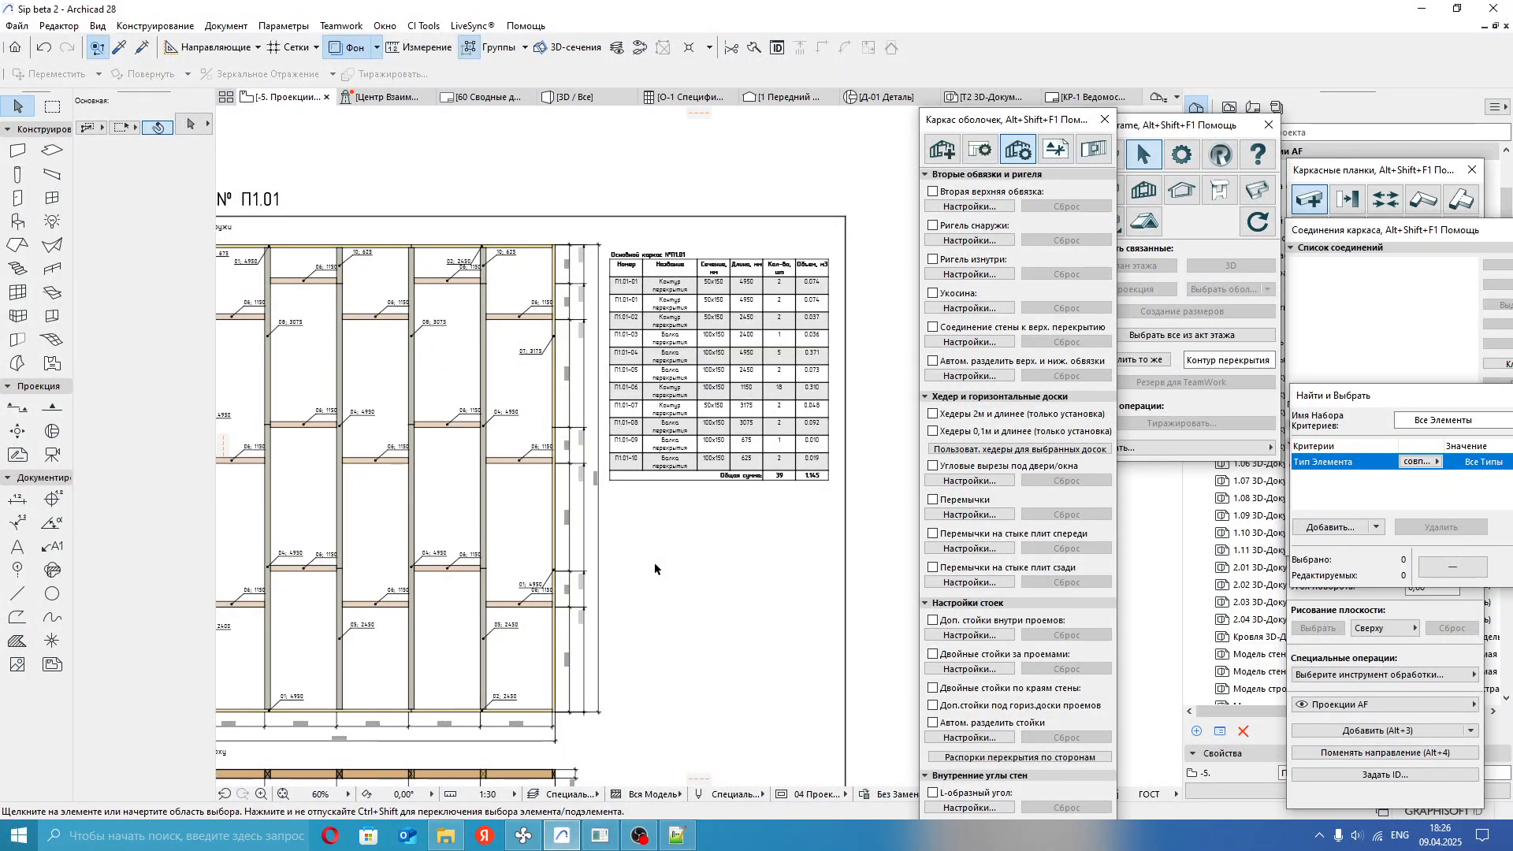
pyautogui.moveTo(659, 580); pyautogui.dragTo(776, 550, button='middle')
pyautogui.moveTo(555, 557); pyautogui.dragTo(597, 522, button='middle')
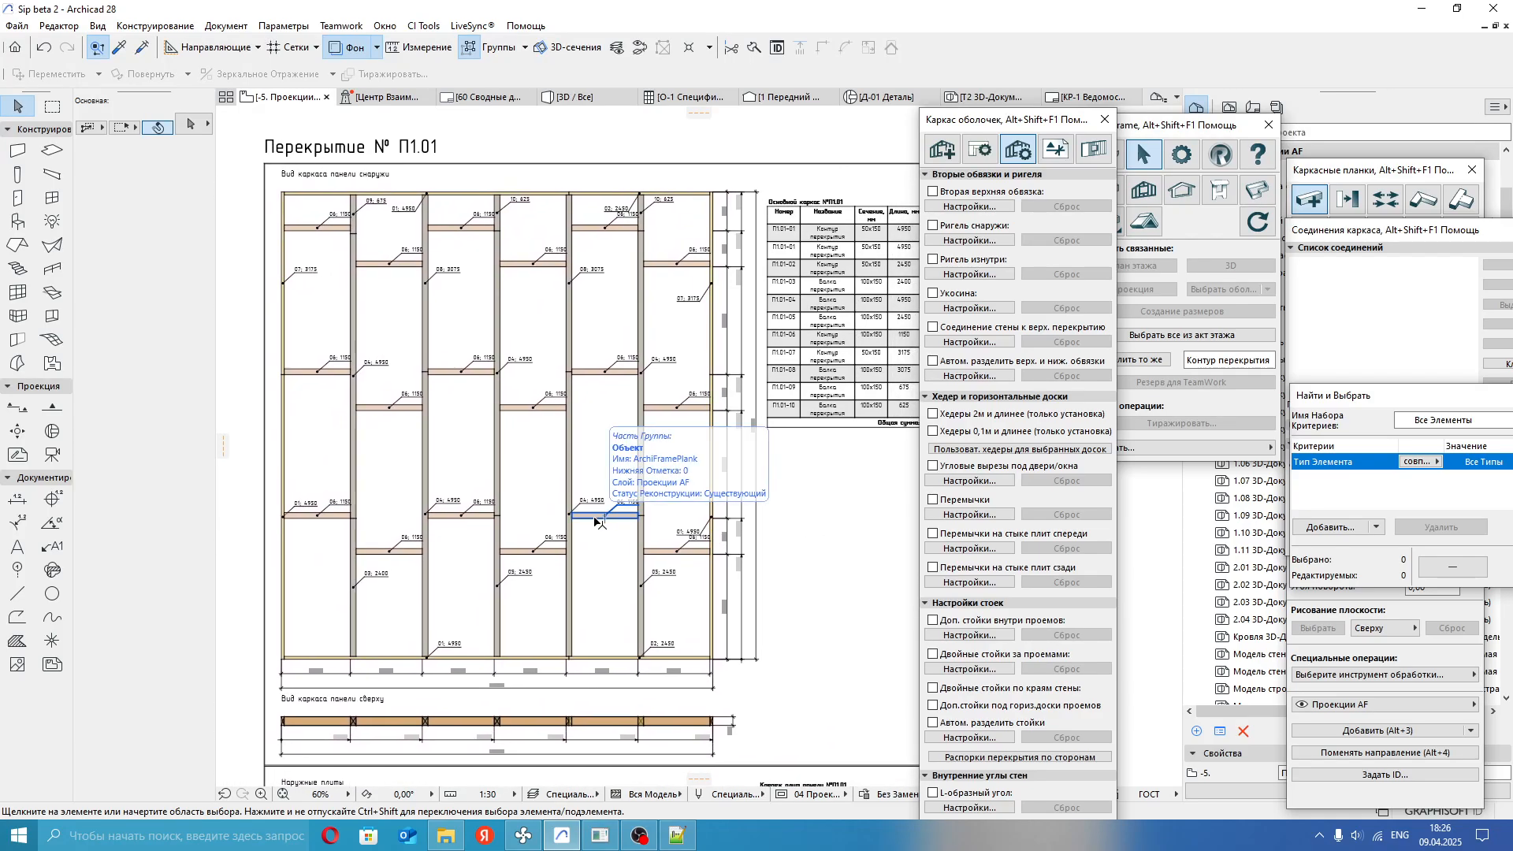